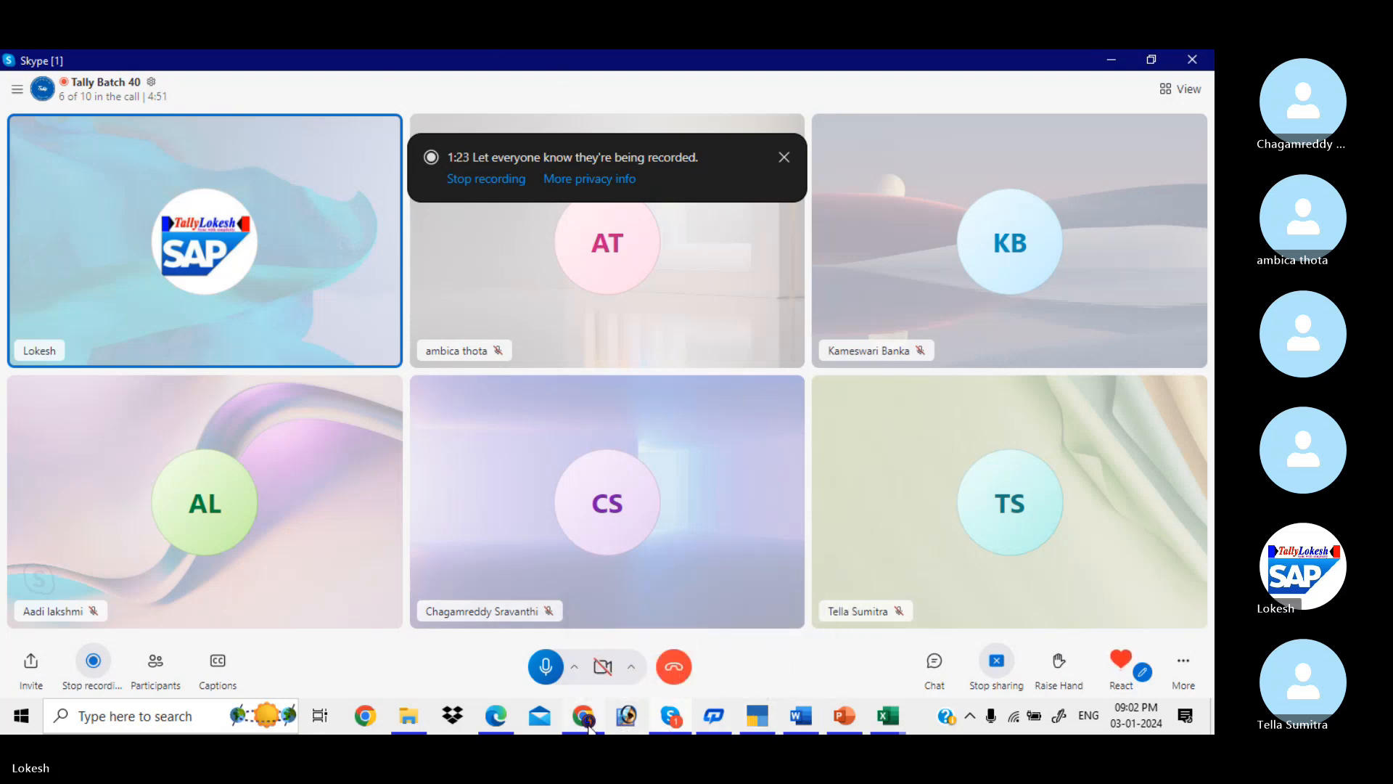
# - Switch to Chrome and close the Tally Education page to get to the Amazon search results
pyautogui.moveTo(587, 719)
pyautogui.click(592, 647)
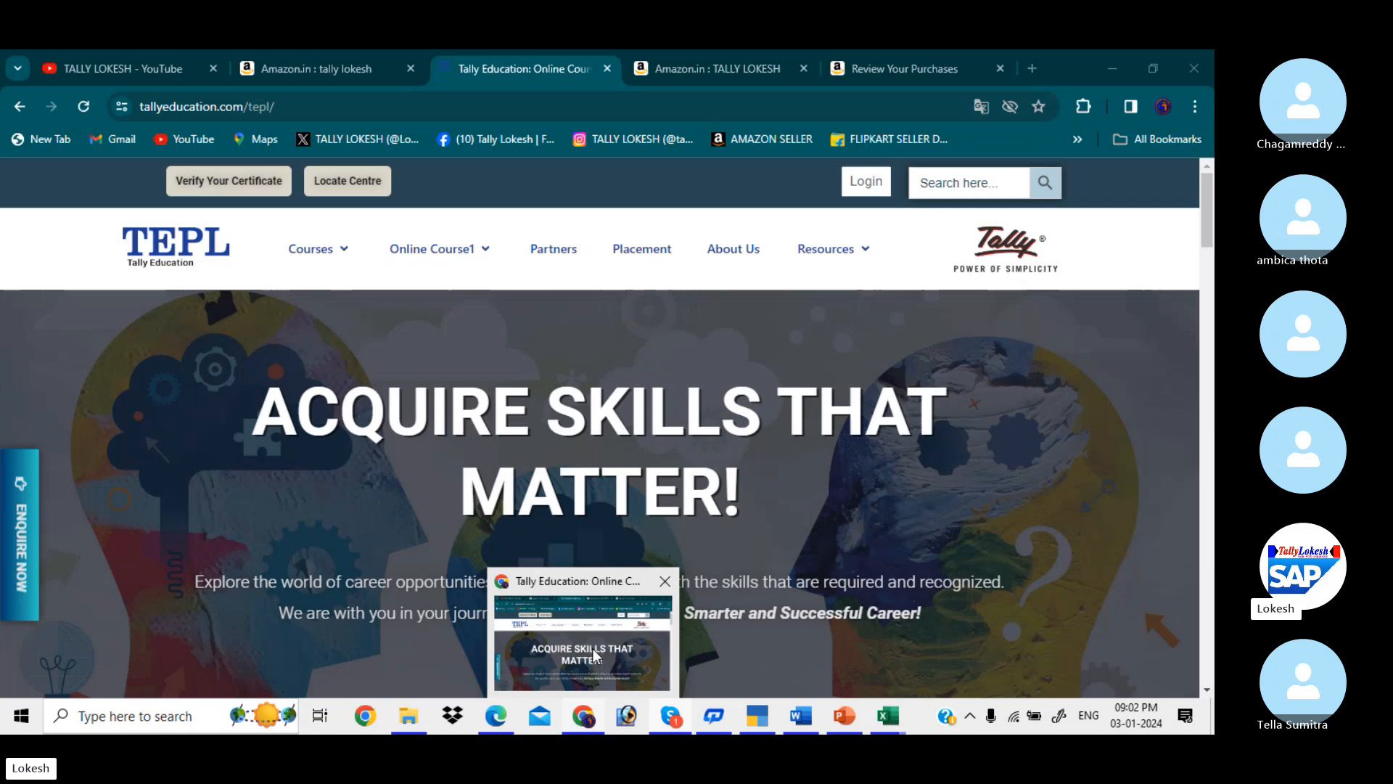
pyautogui.click(602, 63)
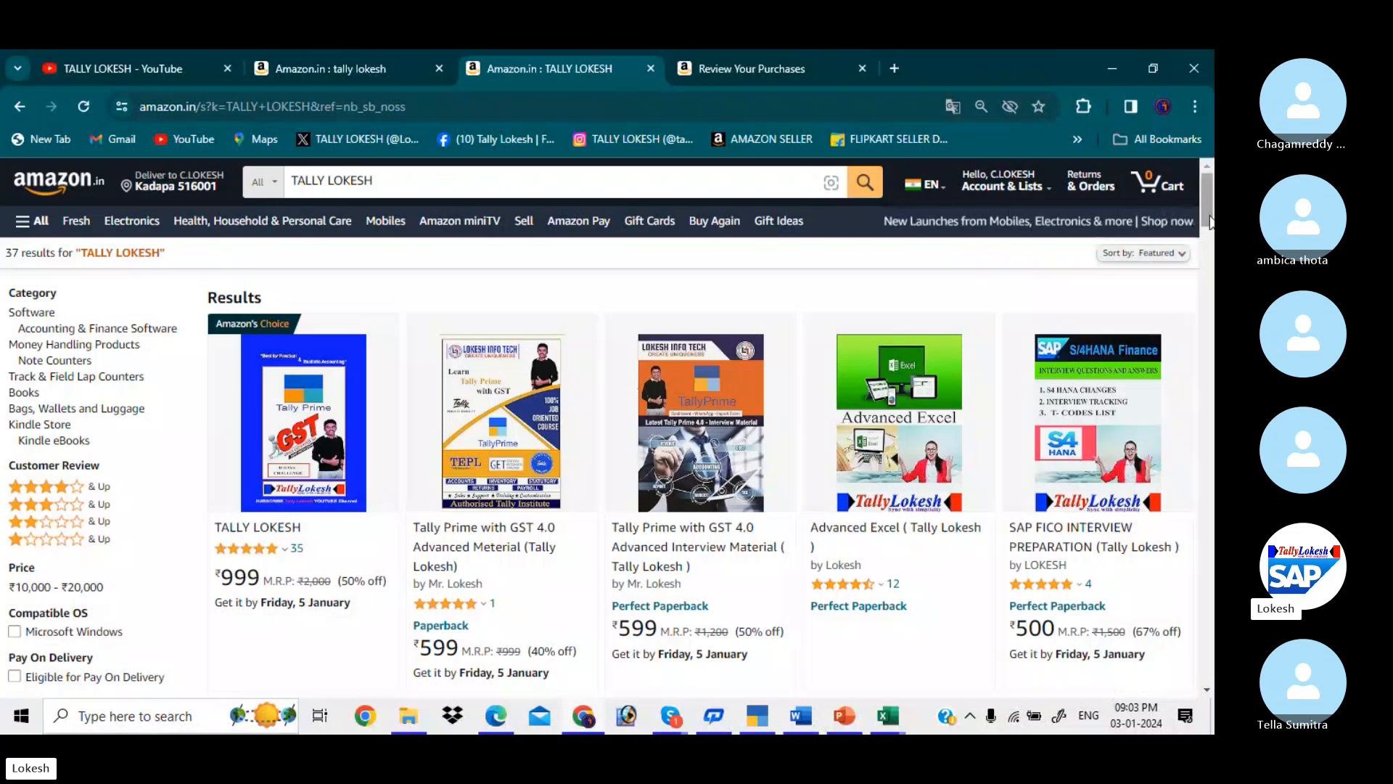
# - Open the first product in the Amazon results and examine its customer ratings, review images and top reviews
pyautogui.moveTo(1209, 216); pyautogui.dragTo(1210, 218)
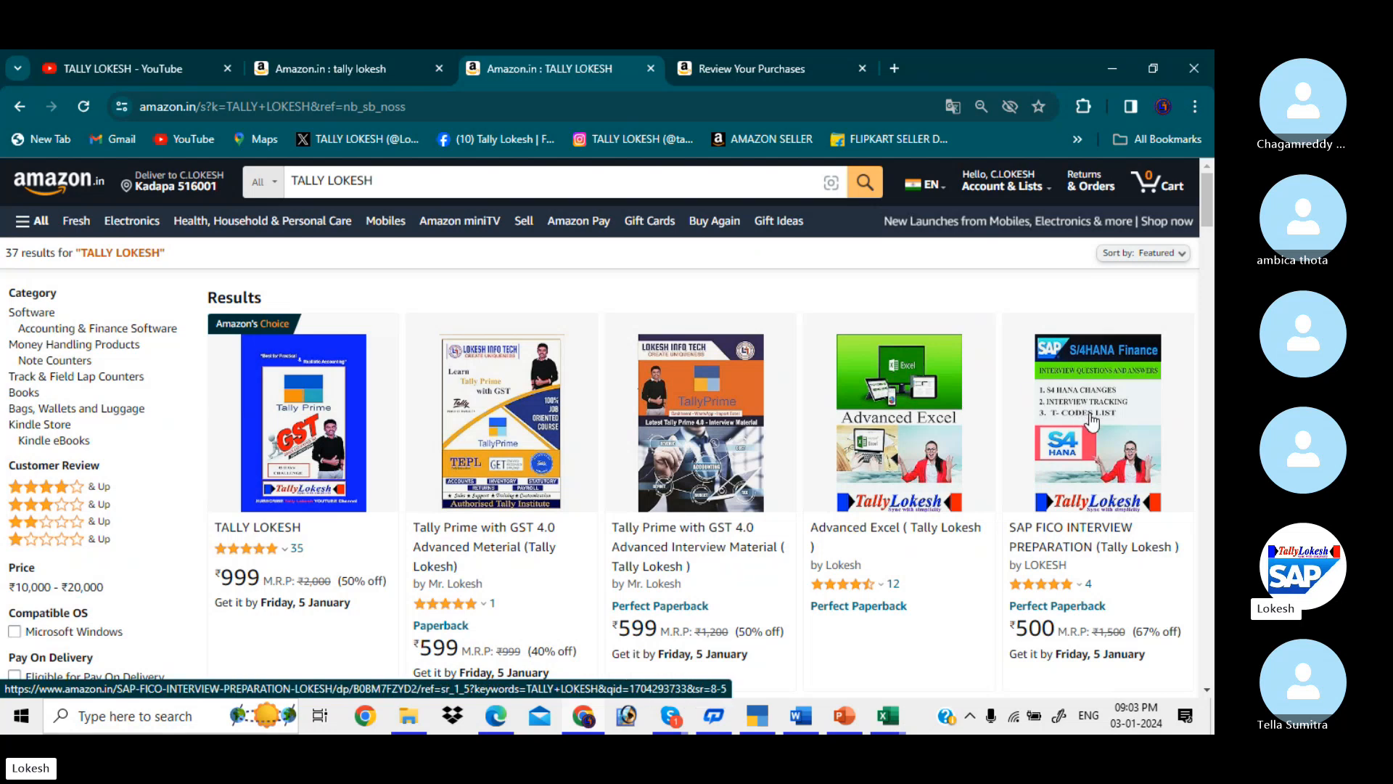
pyautogui.click(338, 373)
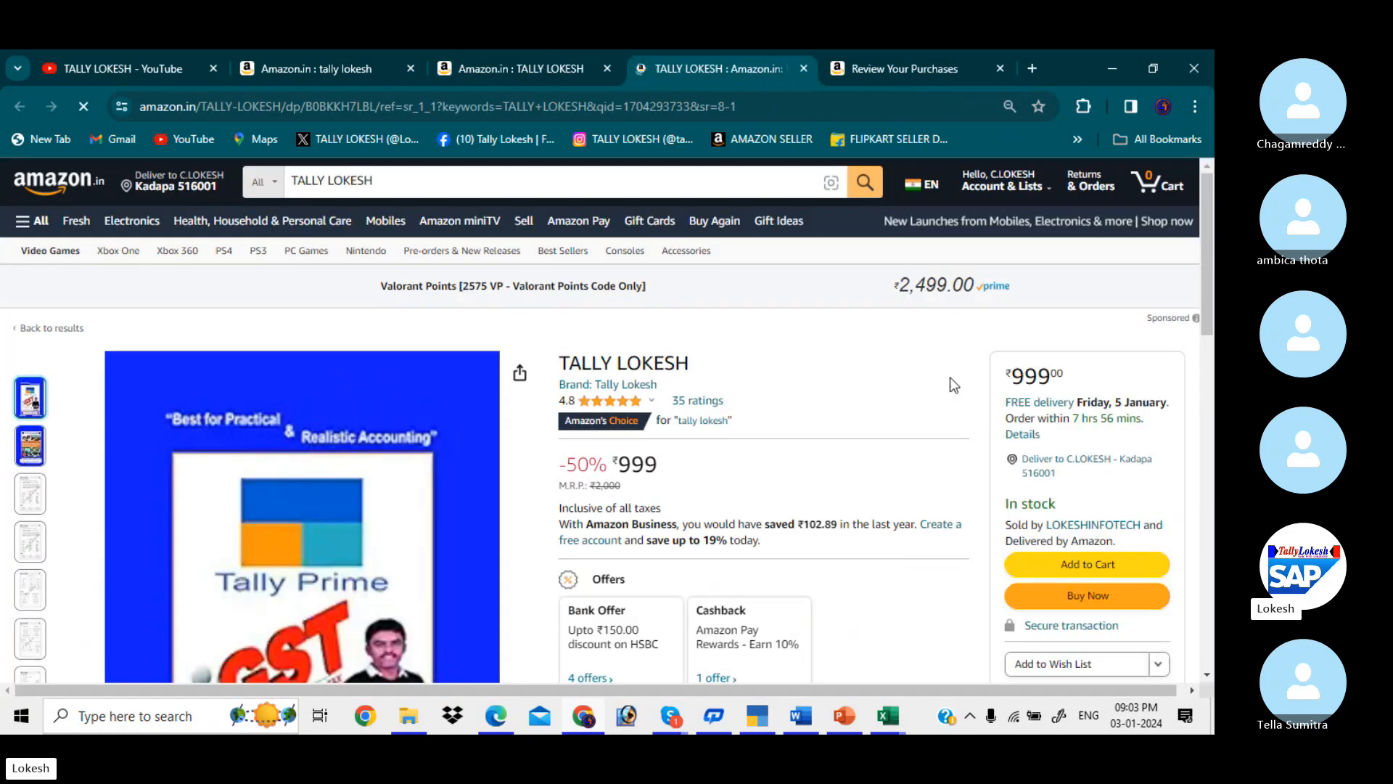
pyautogui.moveTo(1212, 209); pyautogui.dragTo(1208, 418)
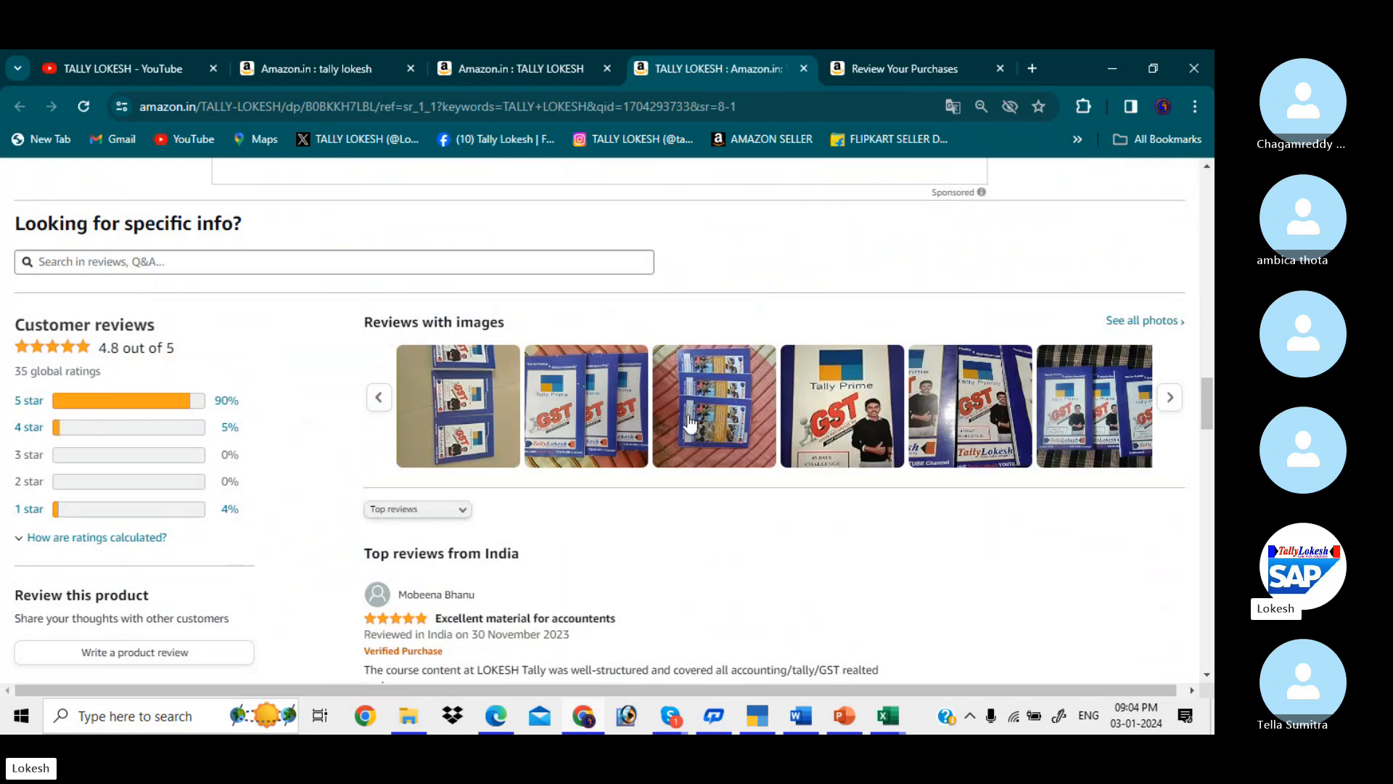
pyautogui.moveTo(1210, 406); pyautogui.dragTo(1210, 426)
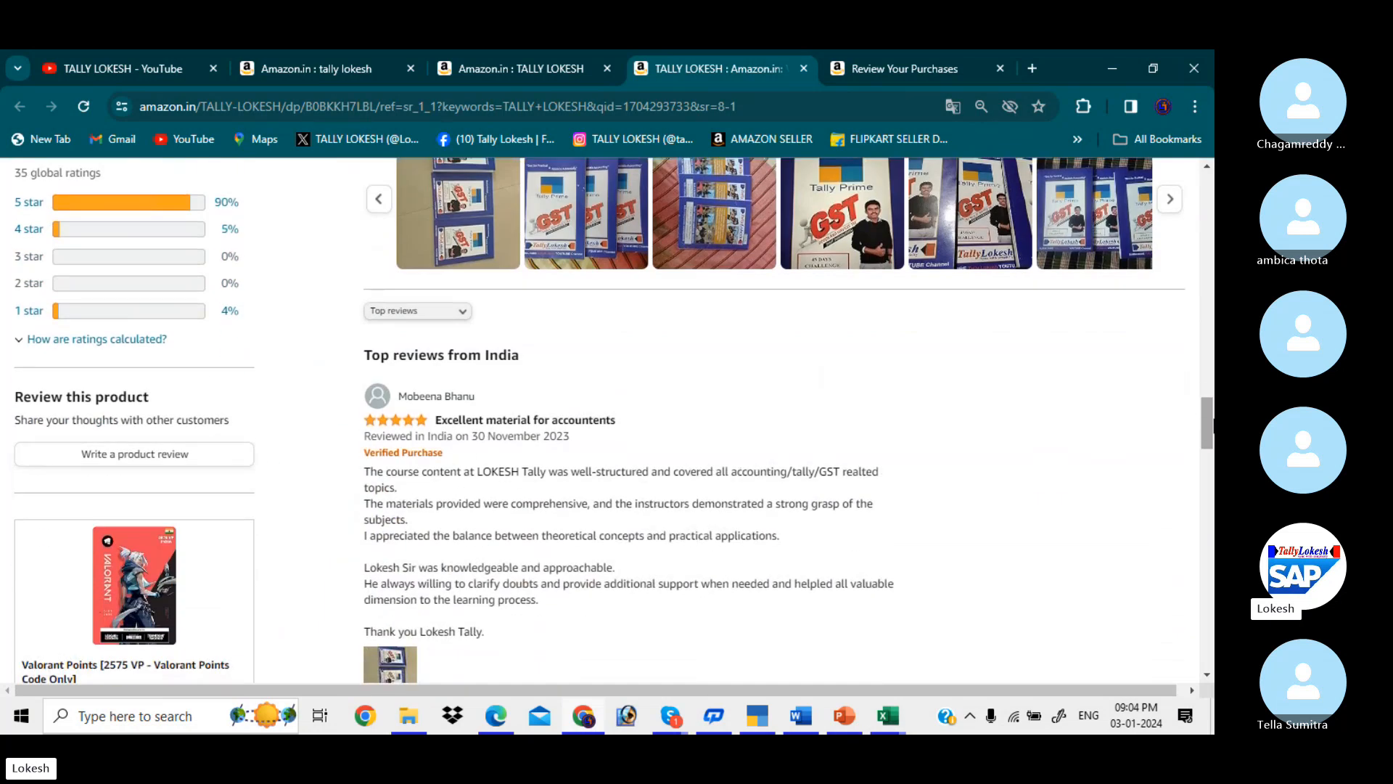
# - Open the product's review form and look over its headline and written review fields
pyautogui.click(154, 457)
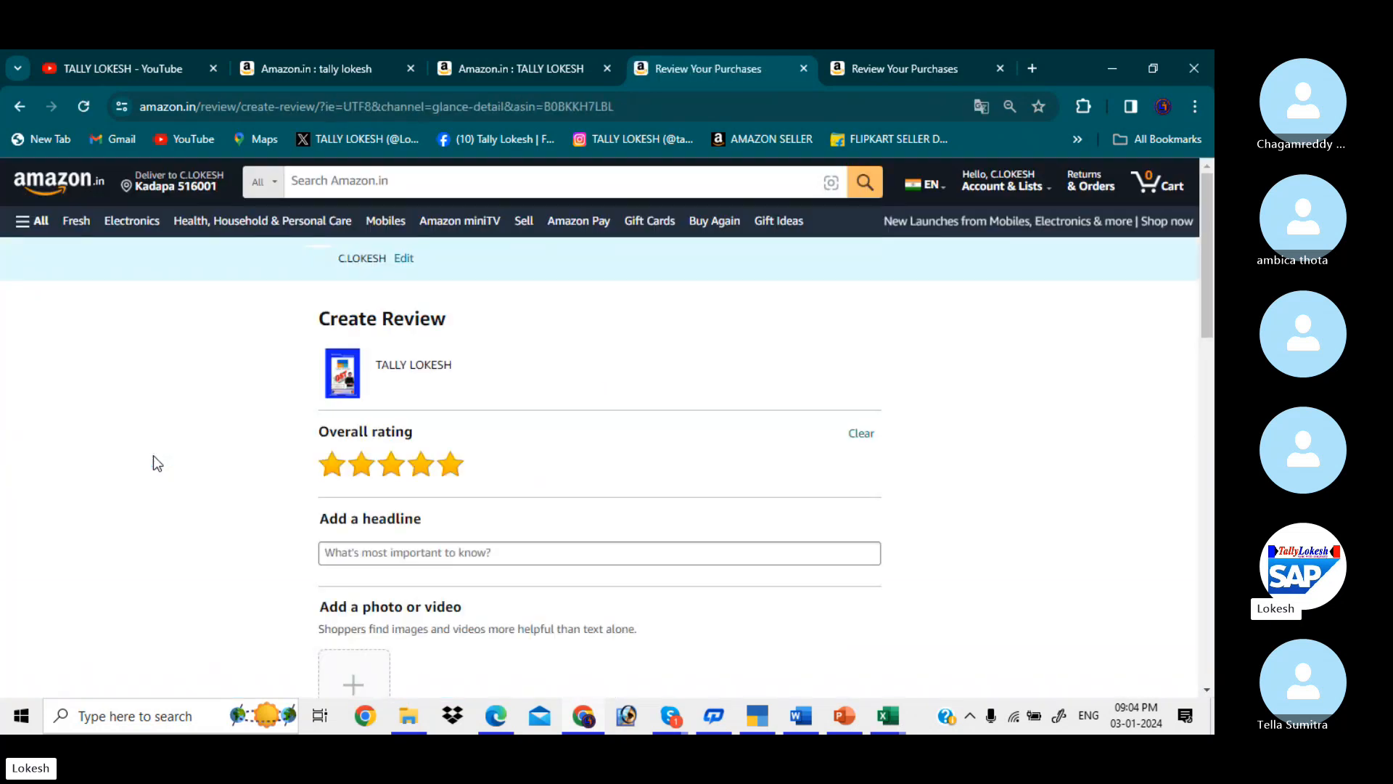
pyautogui.click(406, 559)
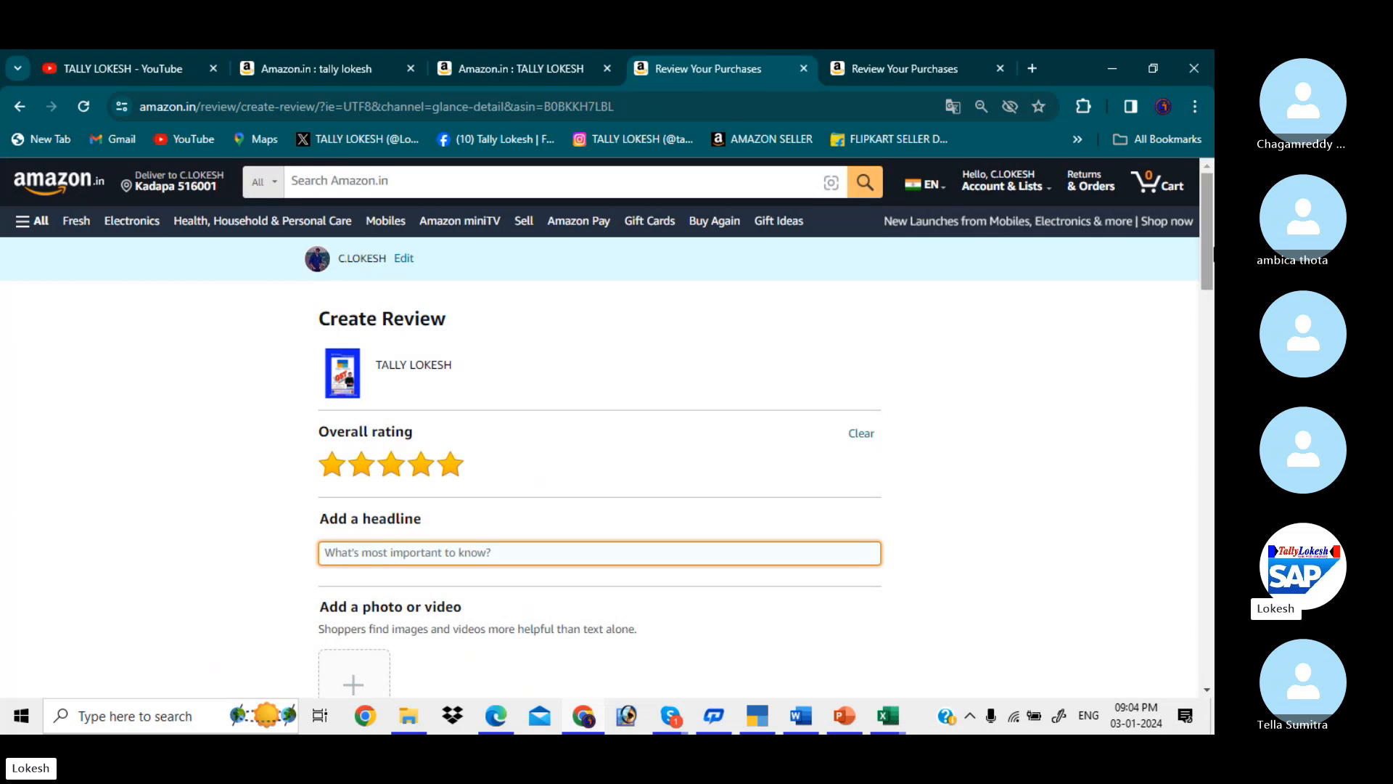
pyautogui.scroll(-3, 1209, 254)
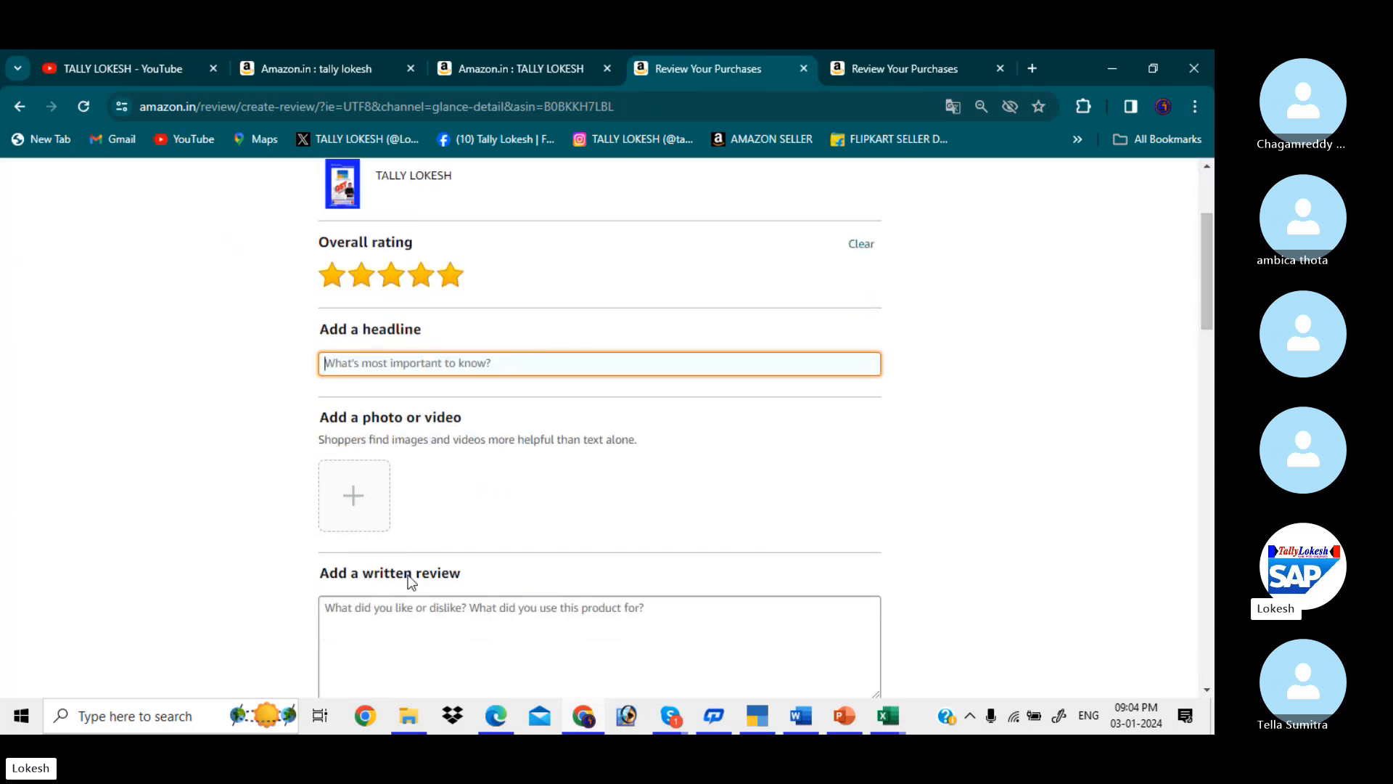
pyautogui.click(426, 621)
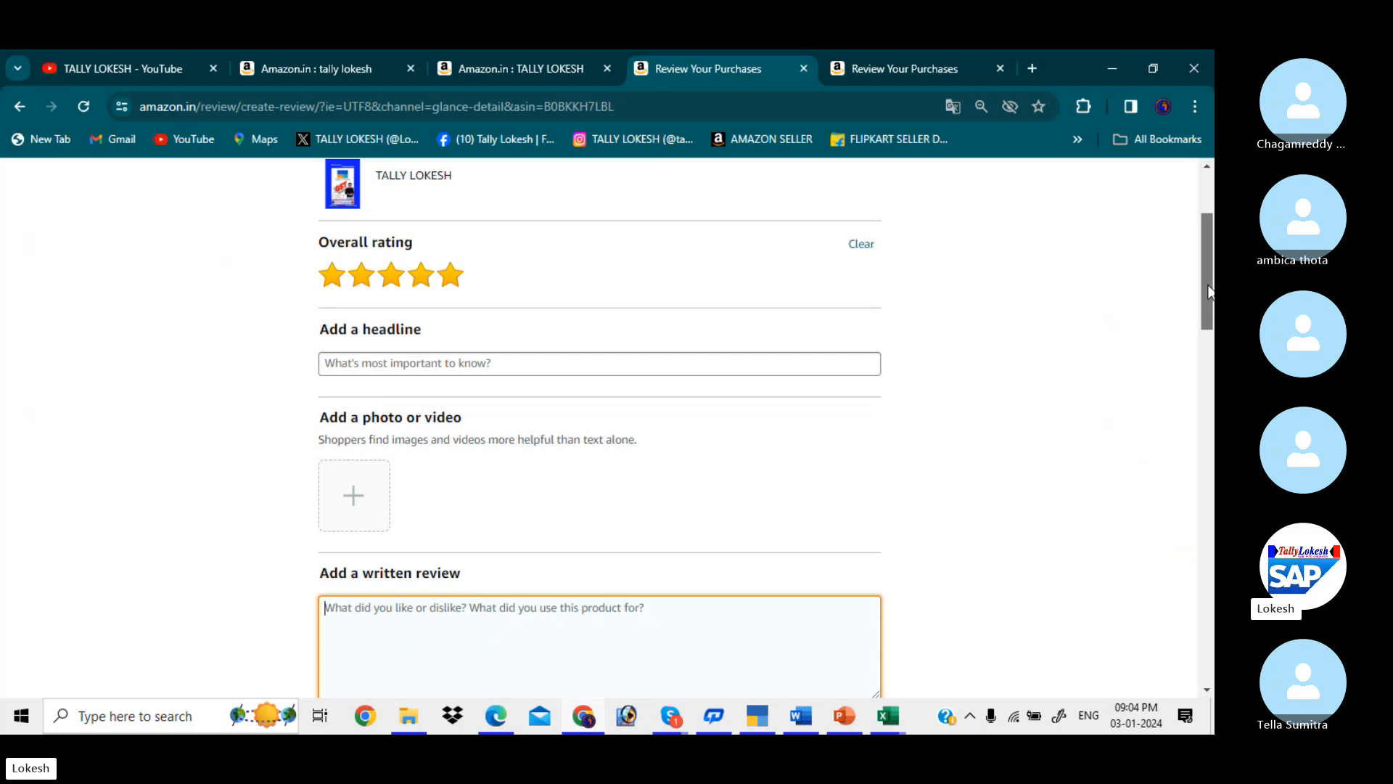
pyautogui.scroll(-2, 1208, 348)
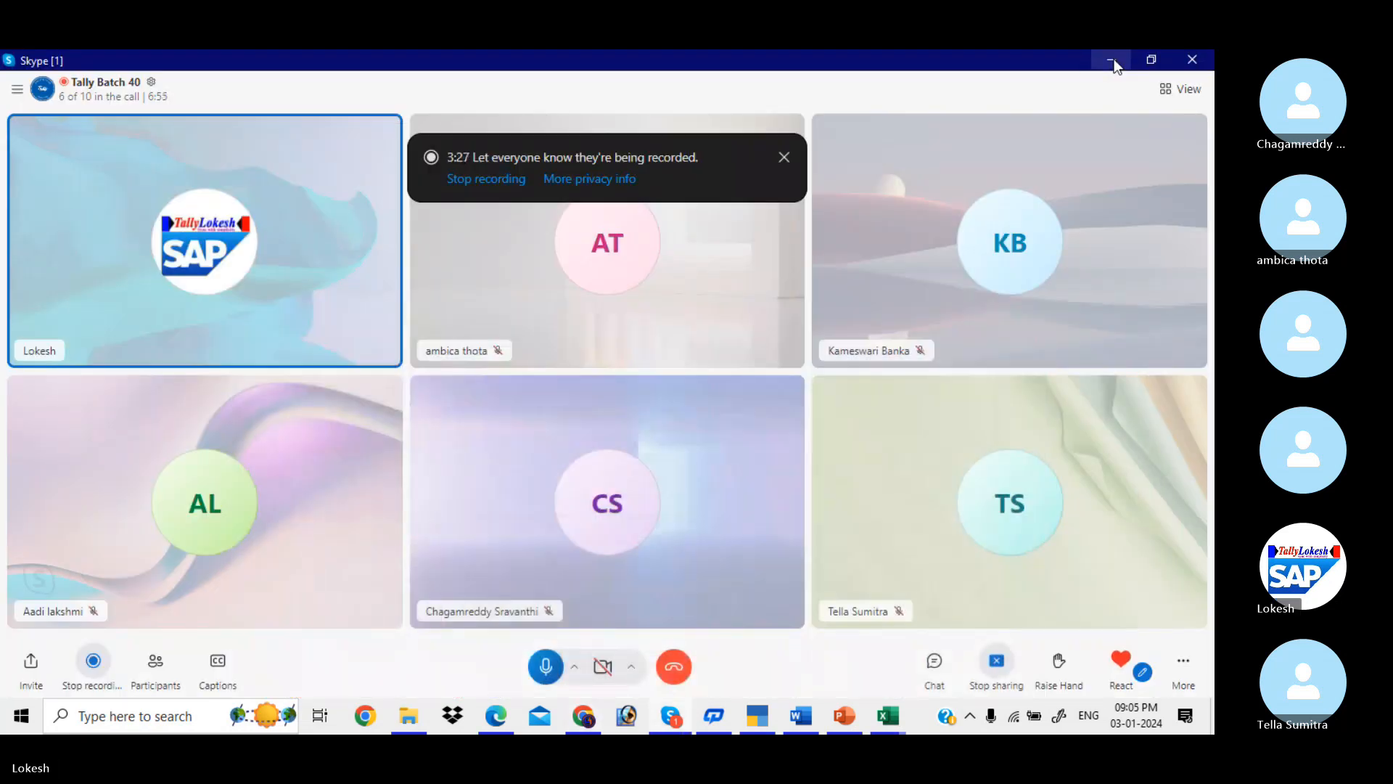
# - Minimize the Skype call, switch to TallyPrime and start creating a new company
pyautogui.click(1111, 68)
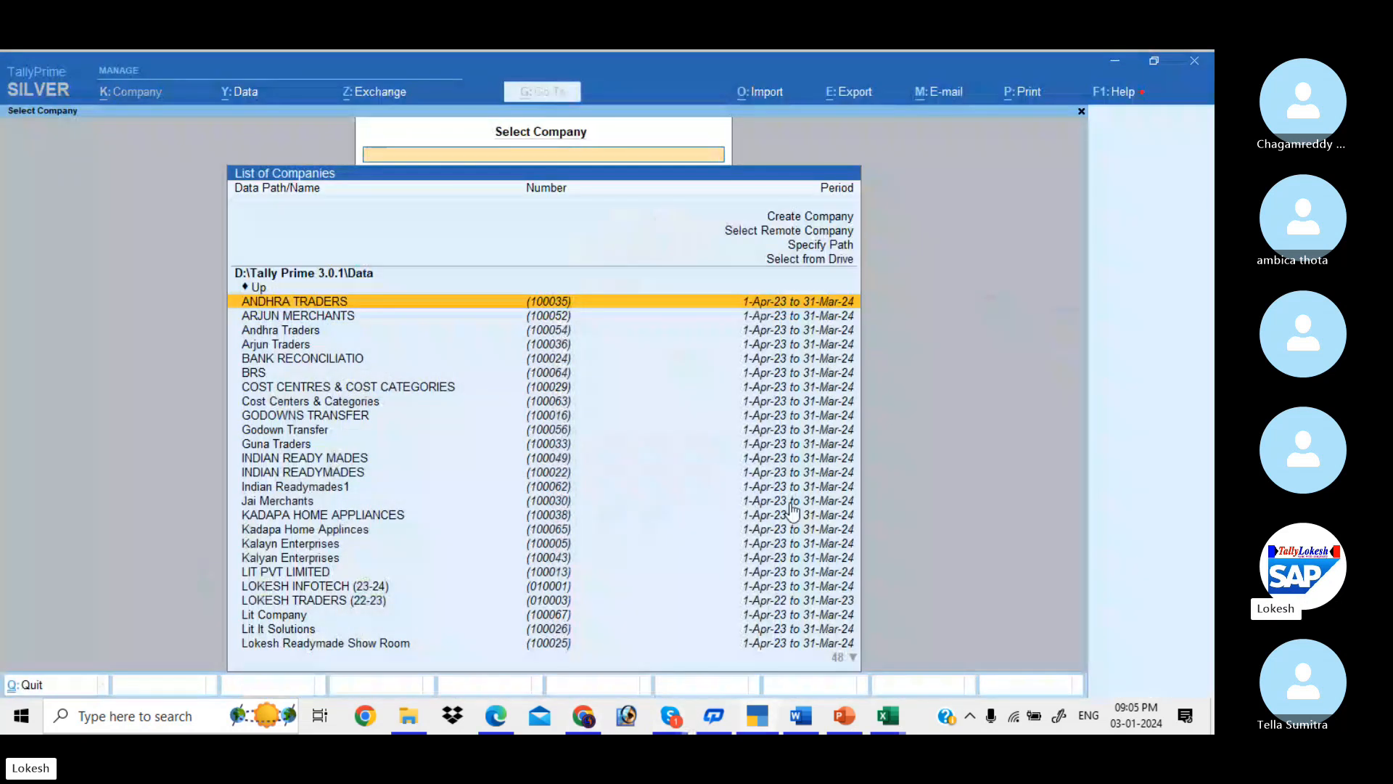
pyautogui.press('Up')
pyautogui.press('Up')
pyautogui.press('Up')
pyautogui.press('Up')
pyautogui.press('Up')
pyautogui.press('Up')
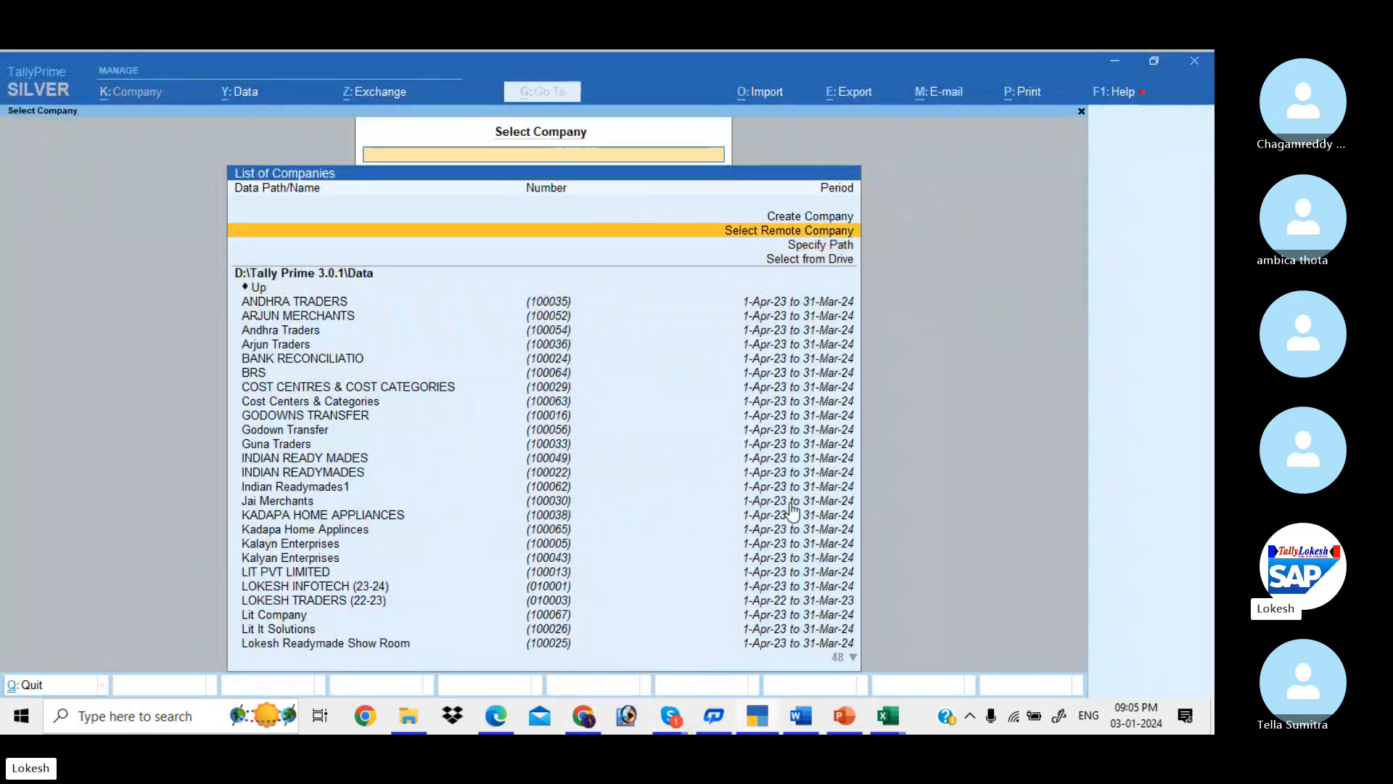
pyautogui.press('Return')
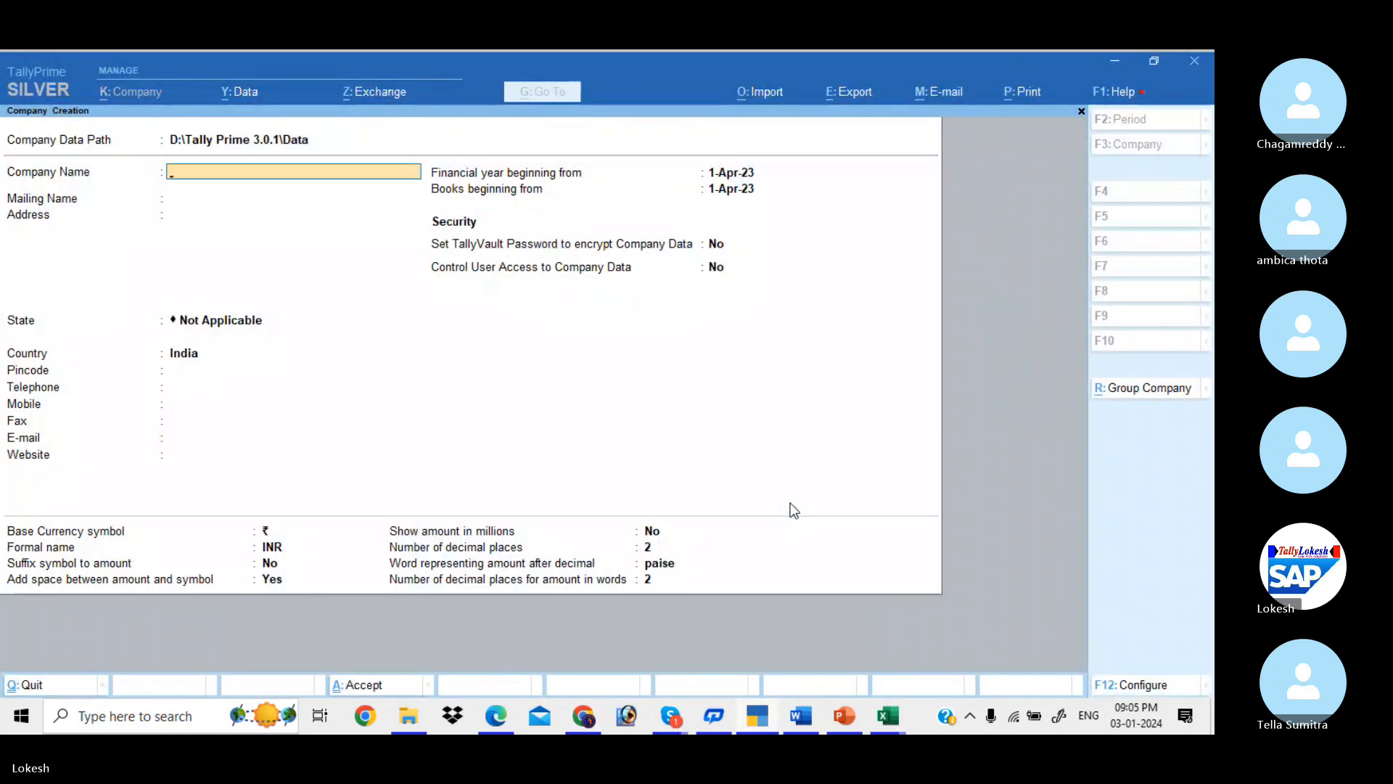
# - Name the company TALLY PRIME 4.0 and keep the same mailing name
pyautogui.write('TALL')
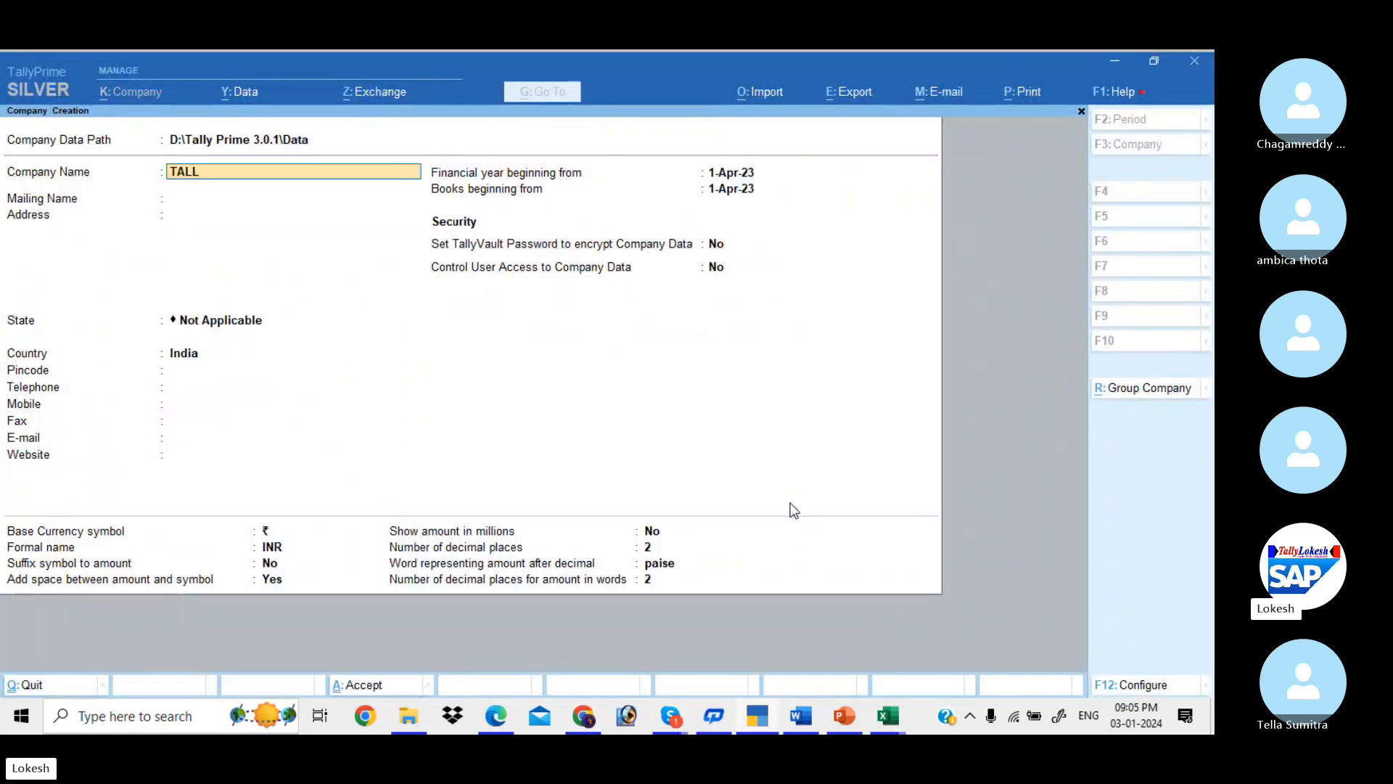
pyautogui.write('Y PRIM')
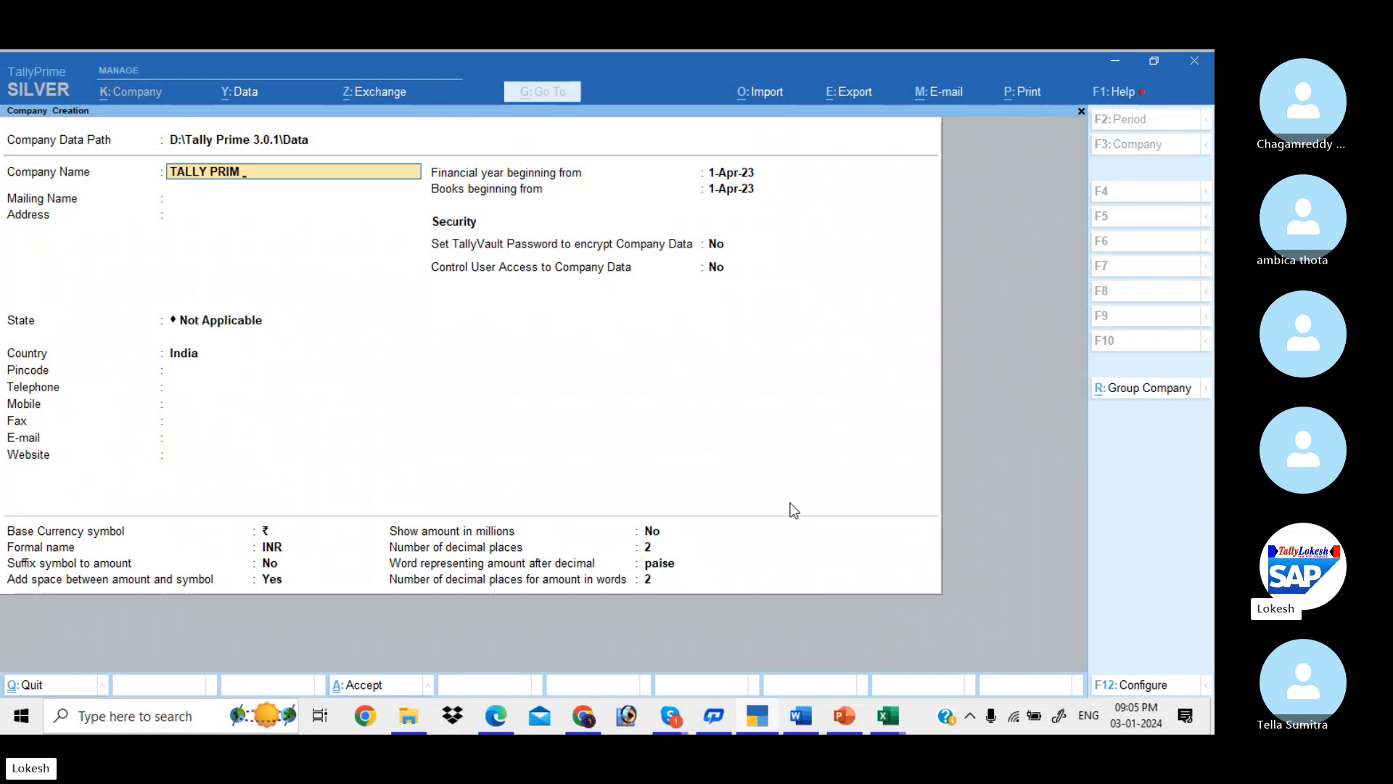
pyautogui.write('E 4.0')
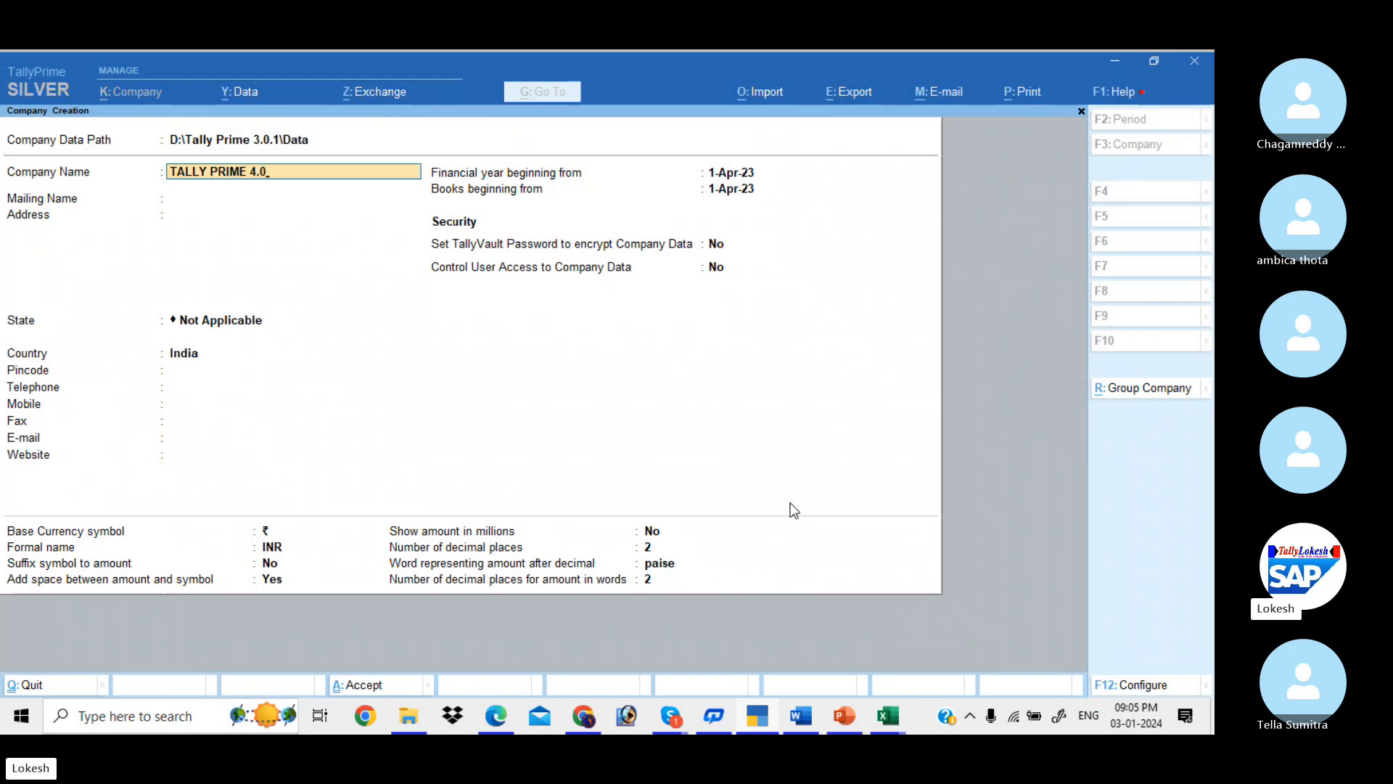
pyautogui.press('Return')
pyautogui.press('Return')
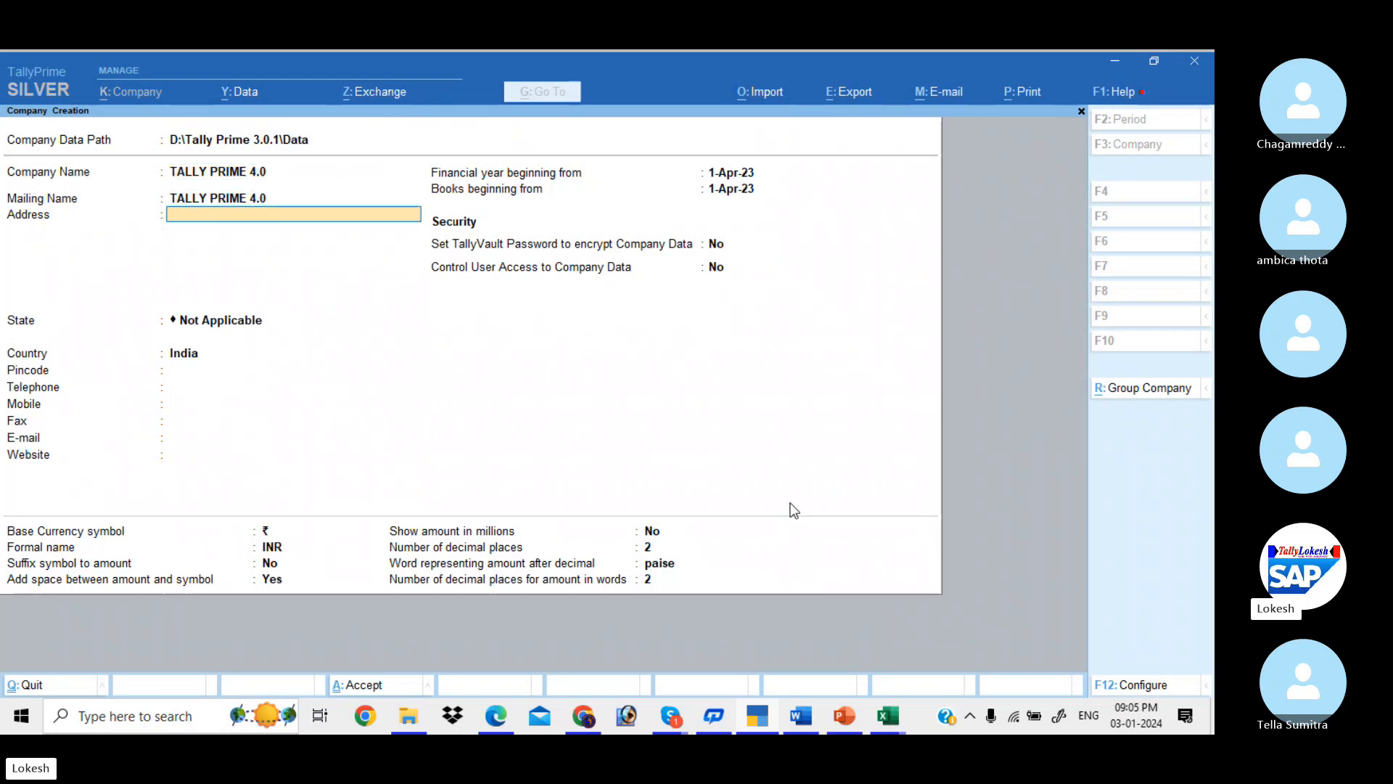
# - Set the company's state to Andhra Pradesh, keep India as the country, and save the company
pyautogui.press('Return')
pyautogui.press('Down')
pyautogui.press('Return')
pyautogui.press('BackSpace')
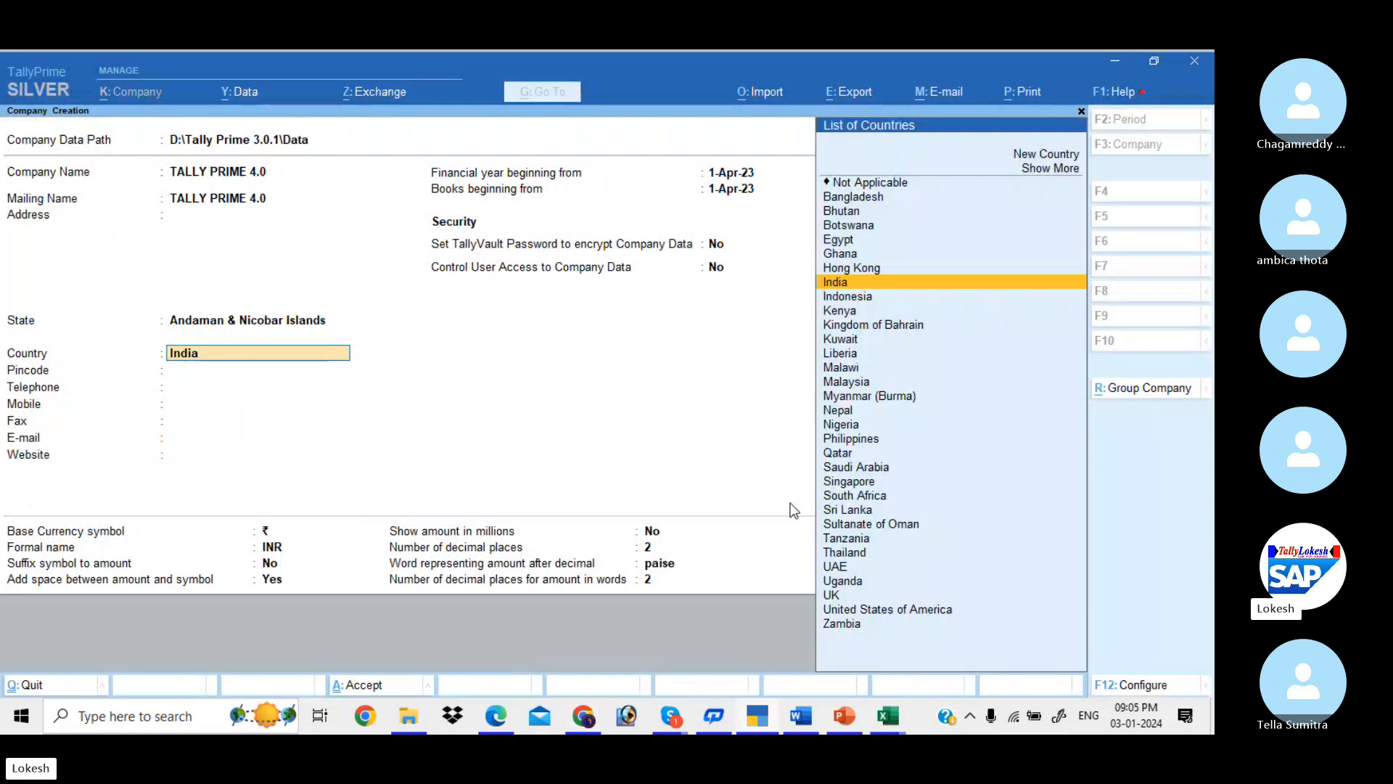
pyautogui.press('BackSpace')
pyautogui.press('Down')
pyautogui.press('Return')
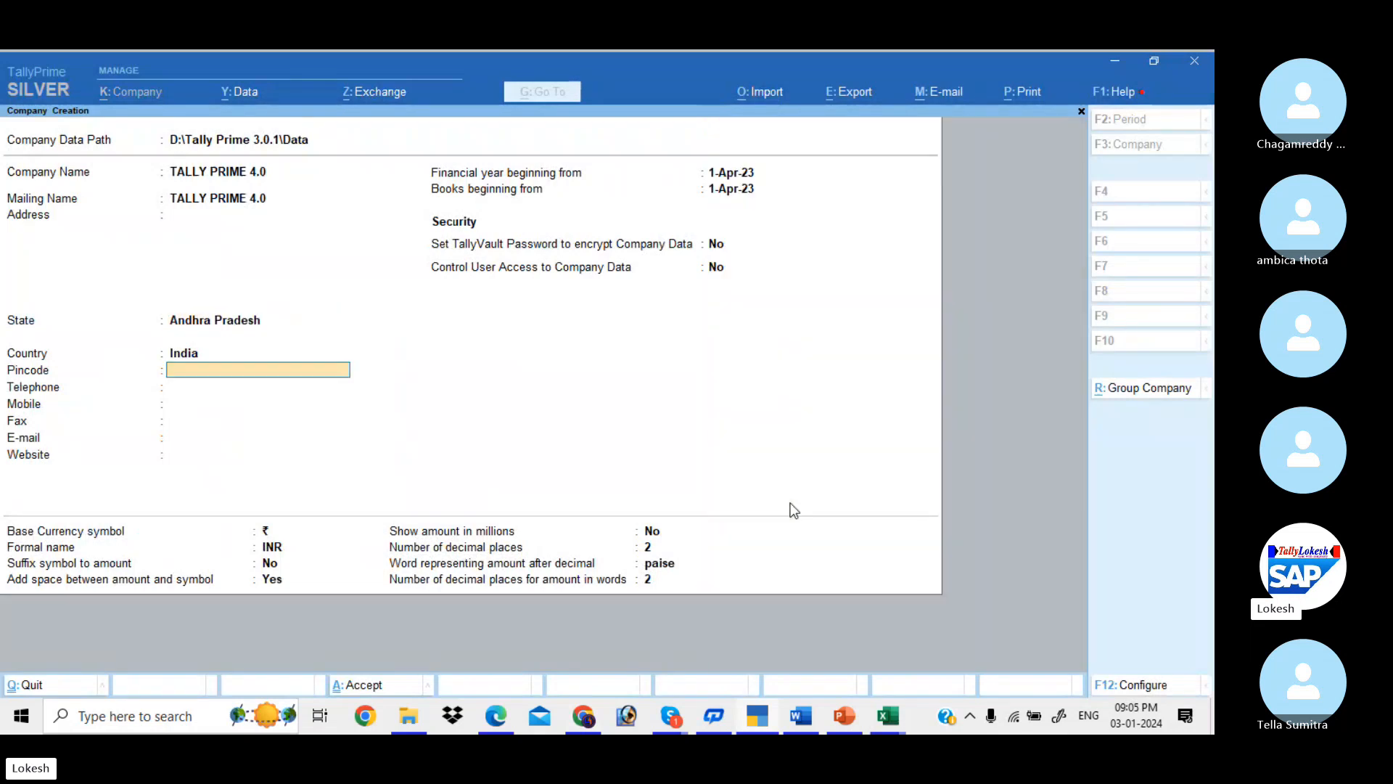
pyautogui.press('ctrl')
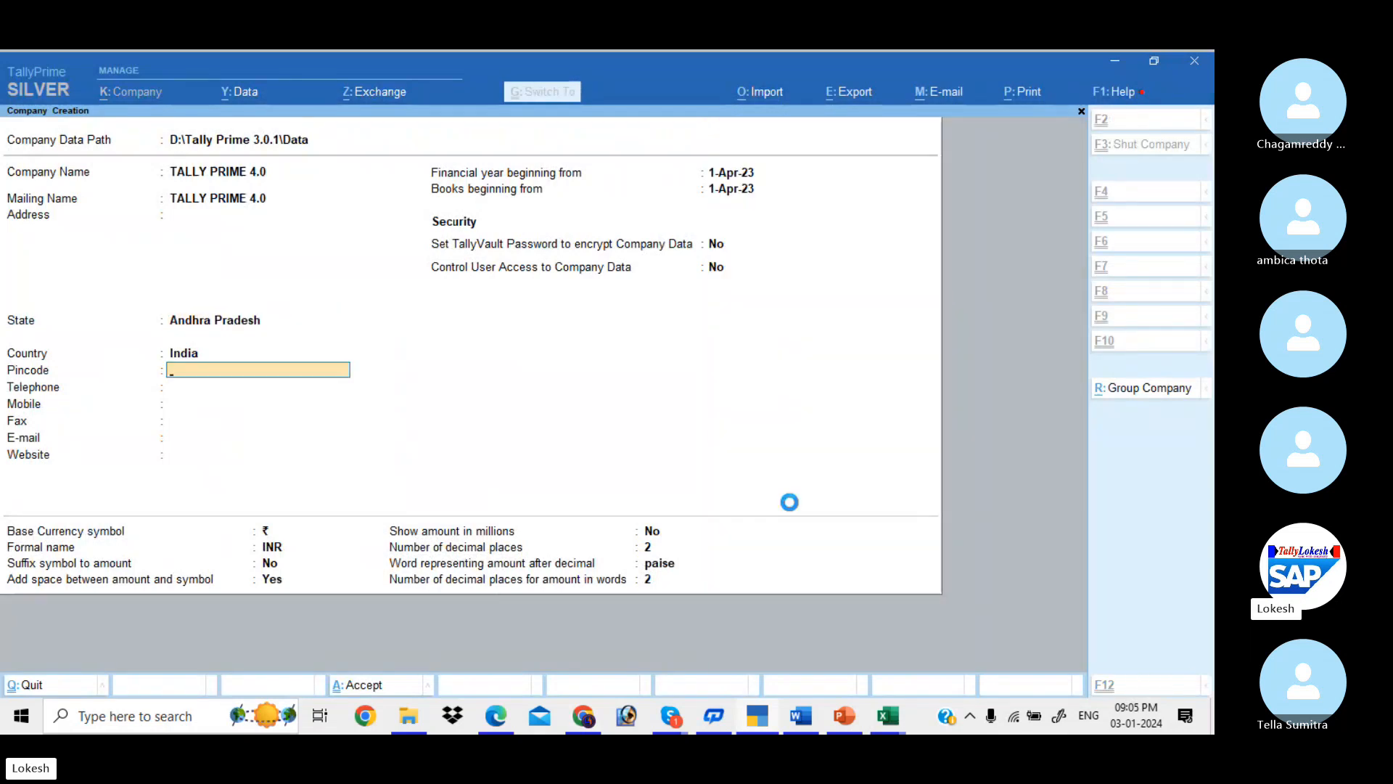
pyautogui.hotkey('ctrl', 'a')
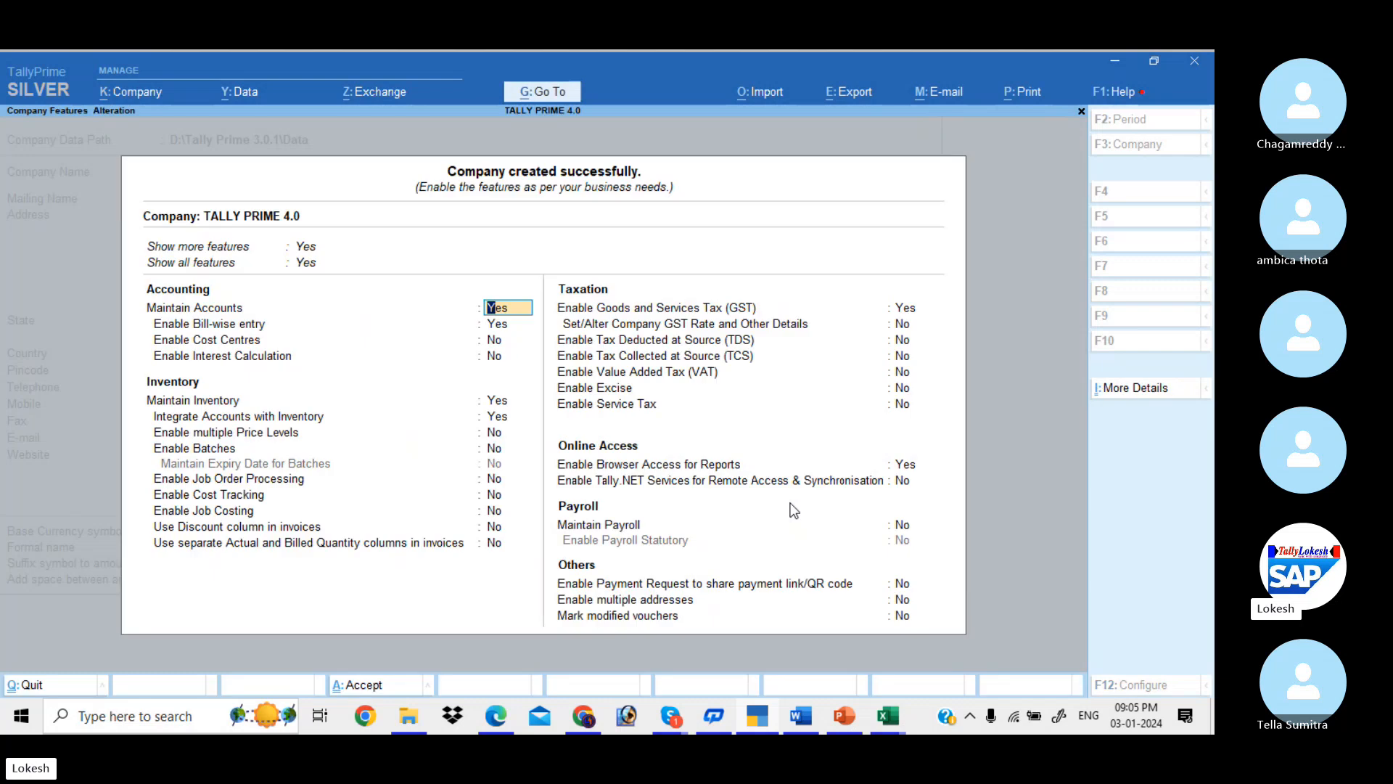
# - Disable bill-wise entry in the company features, keep the other accounting and inventory defaults, and open the GST details
pyautogui.press('Return')
pyautogui.write('n')
pyautogui.press('Return')
pyautogui.press('Return')
pyautogui.press('Return')
pyautogui.press('Return')
pyautogui.press('Return')
pyautogui.press('Return')
pyautogui.press('Return')
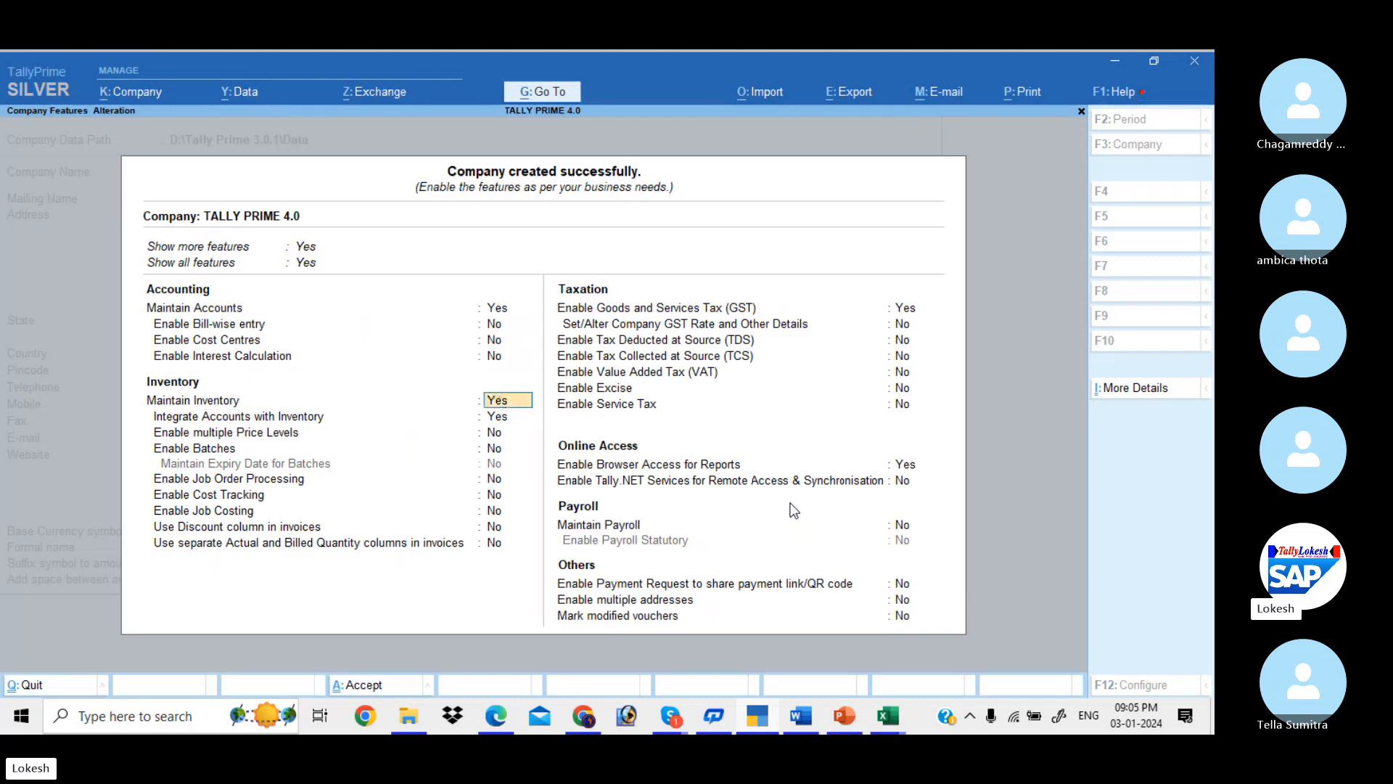
pyautogui.press('Return')
pyautogui.press('Return')
pyautogui.press('Return')
pyautogui.press('Return')
pyautogui.press('Return')
pyautogui.press('Return')
pyautogui.press('Return')
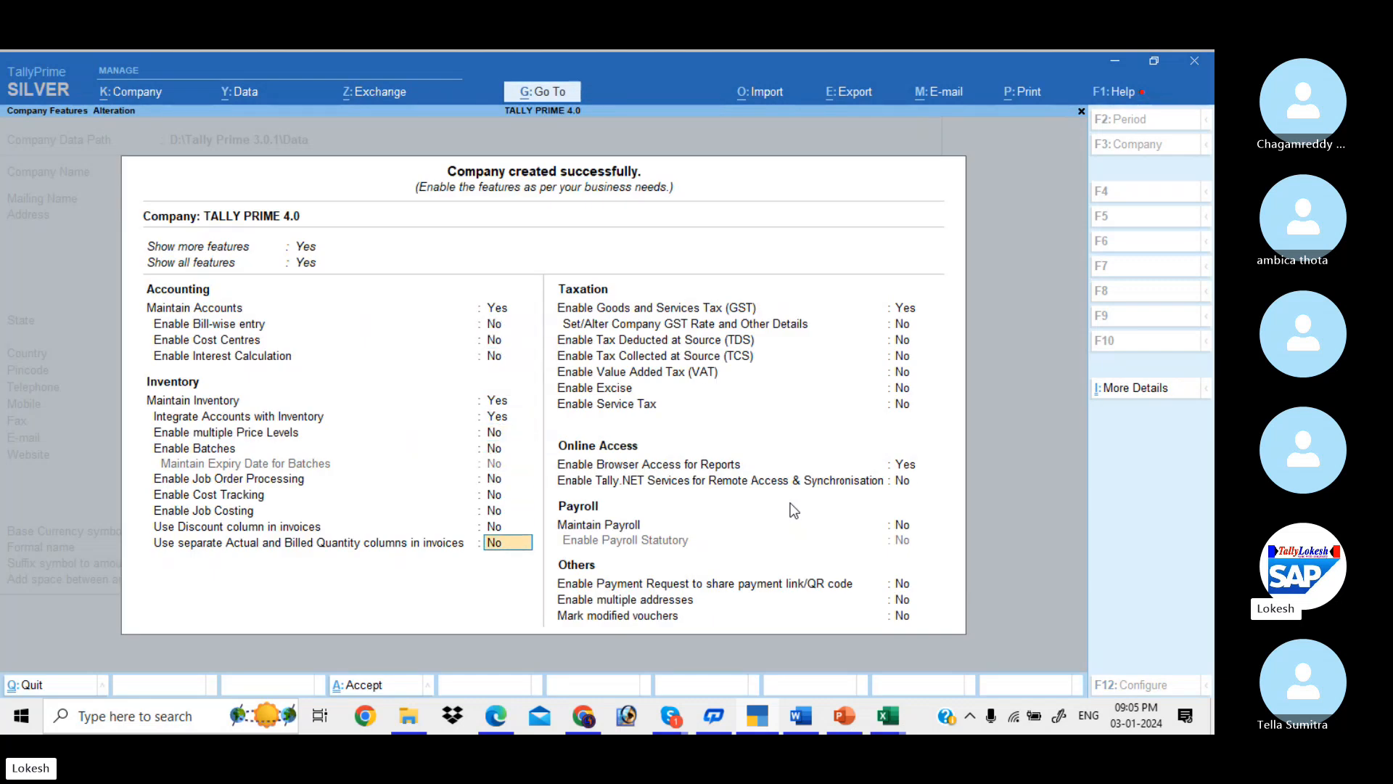
pyautogui.press('Return')
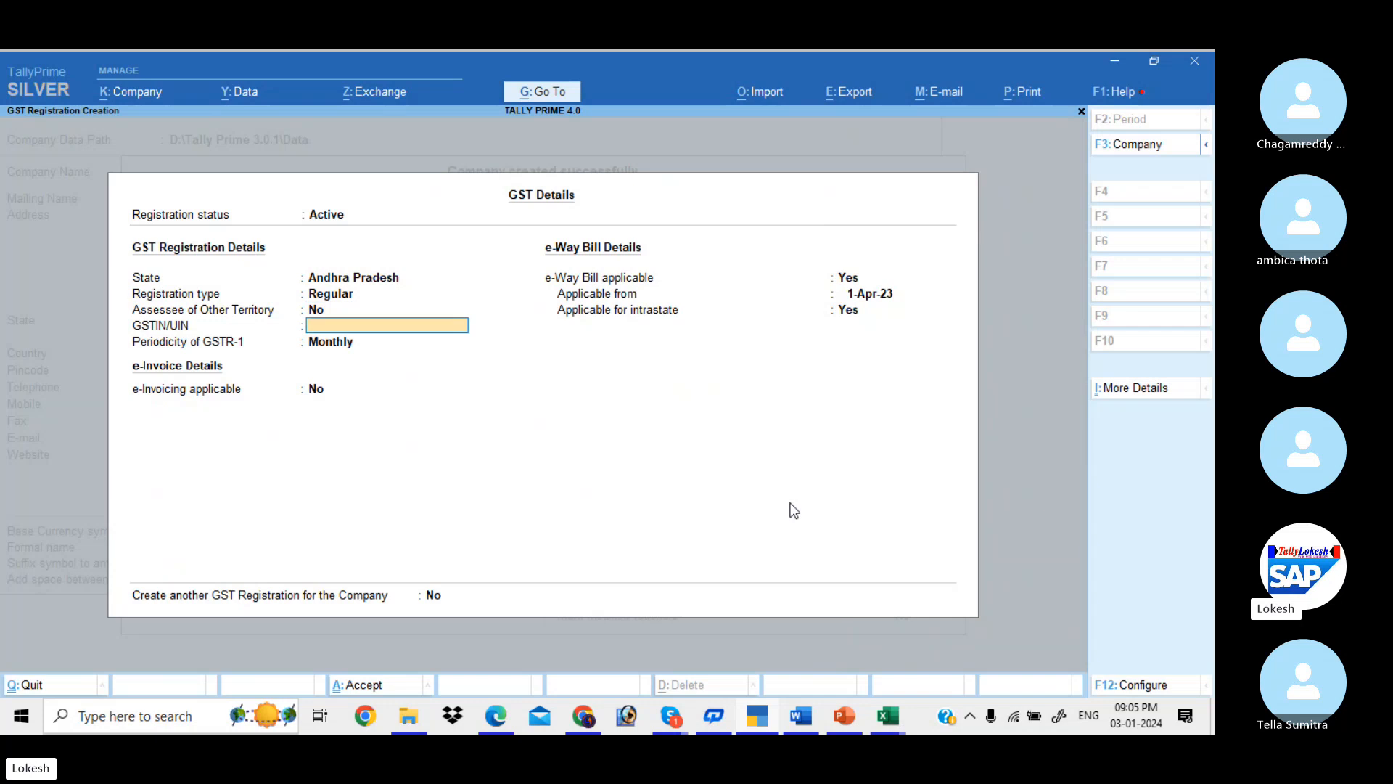
# - Enter 37 as the GSTIN/UIN, keep monthly GSTR-1 periodicity, and save the GST details and company features
pyautogui.write('37')
pyautogui.press('Return')
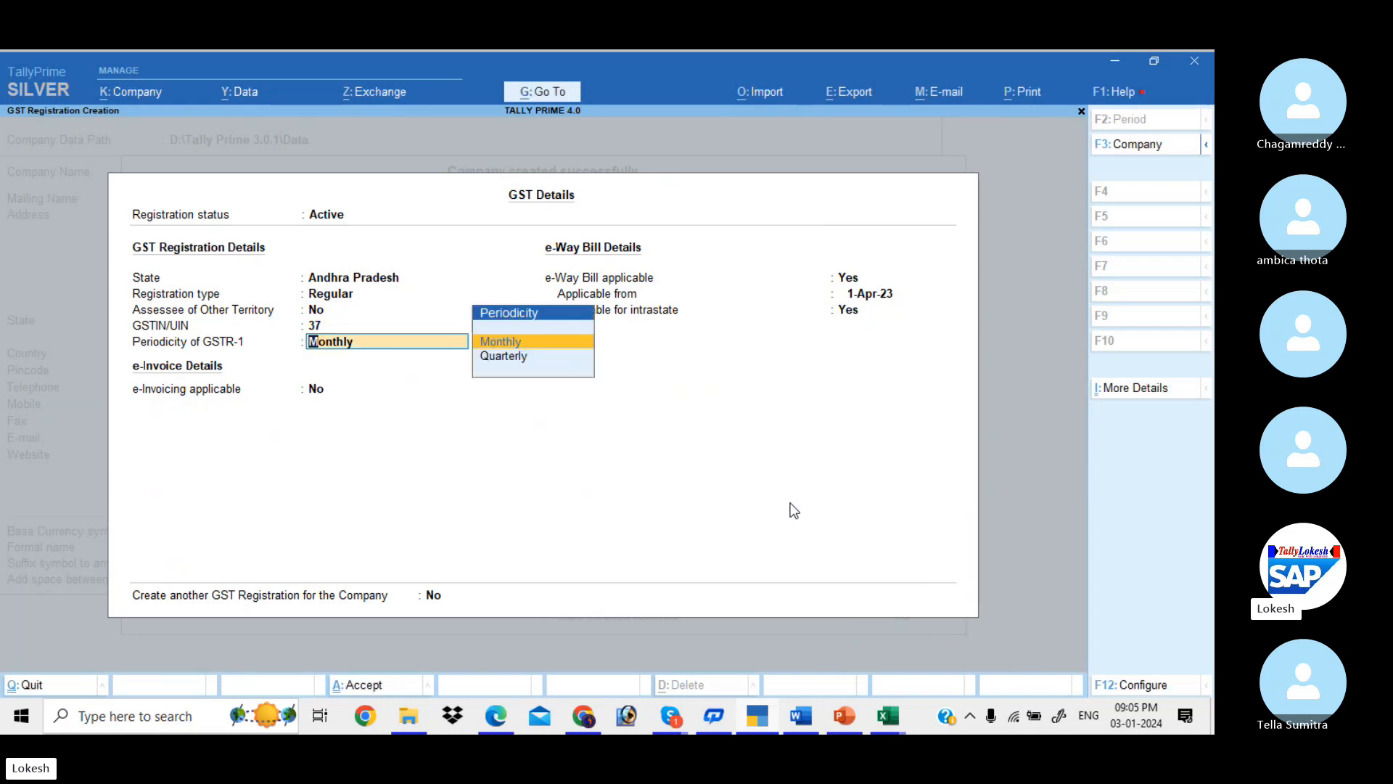
pyautogui.hotkey('ctrl', 'a')
pyautogui.hotkey('ctrl', 'a')
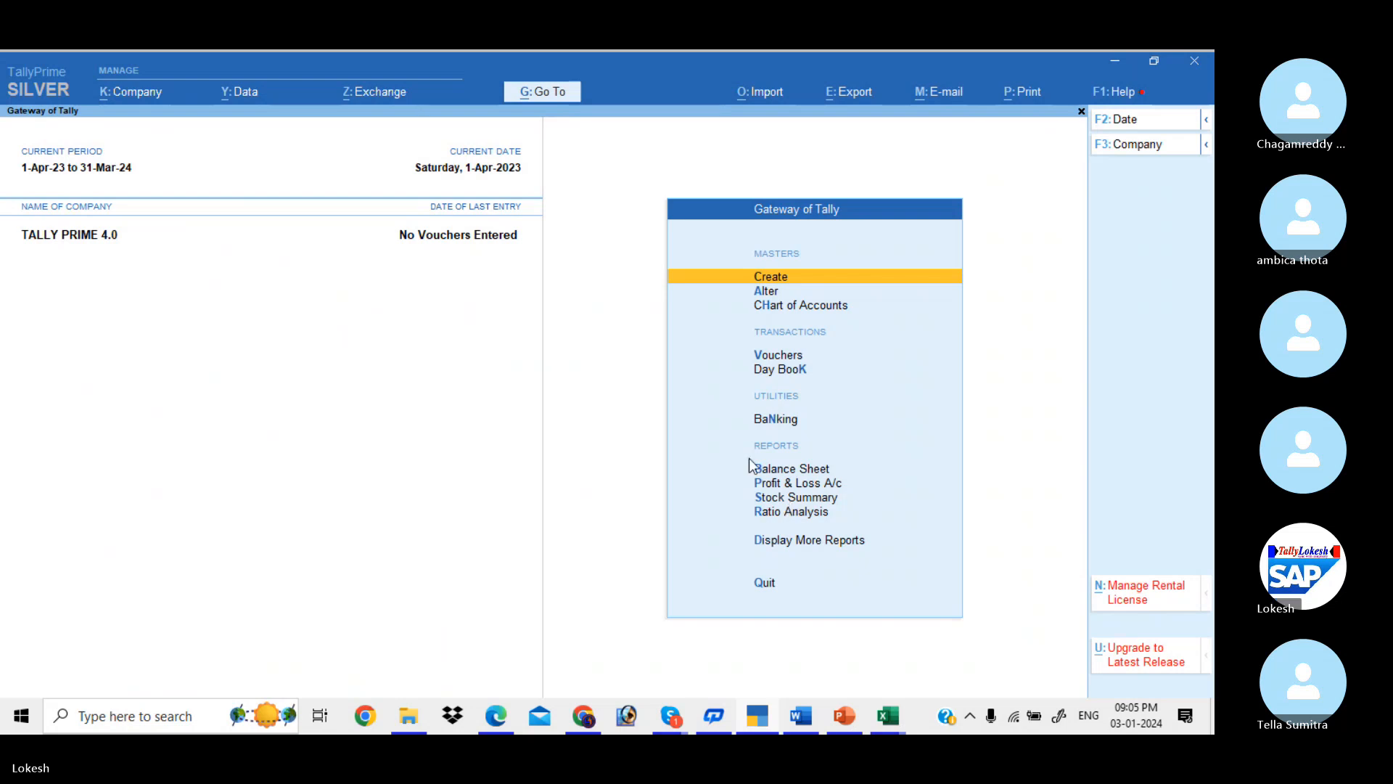
# - View the company data import options without importing anything, and quit TallyPrime
pyautogui.click(776, 94)
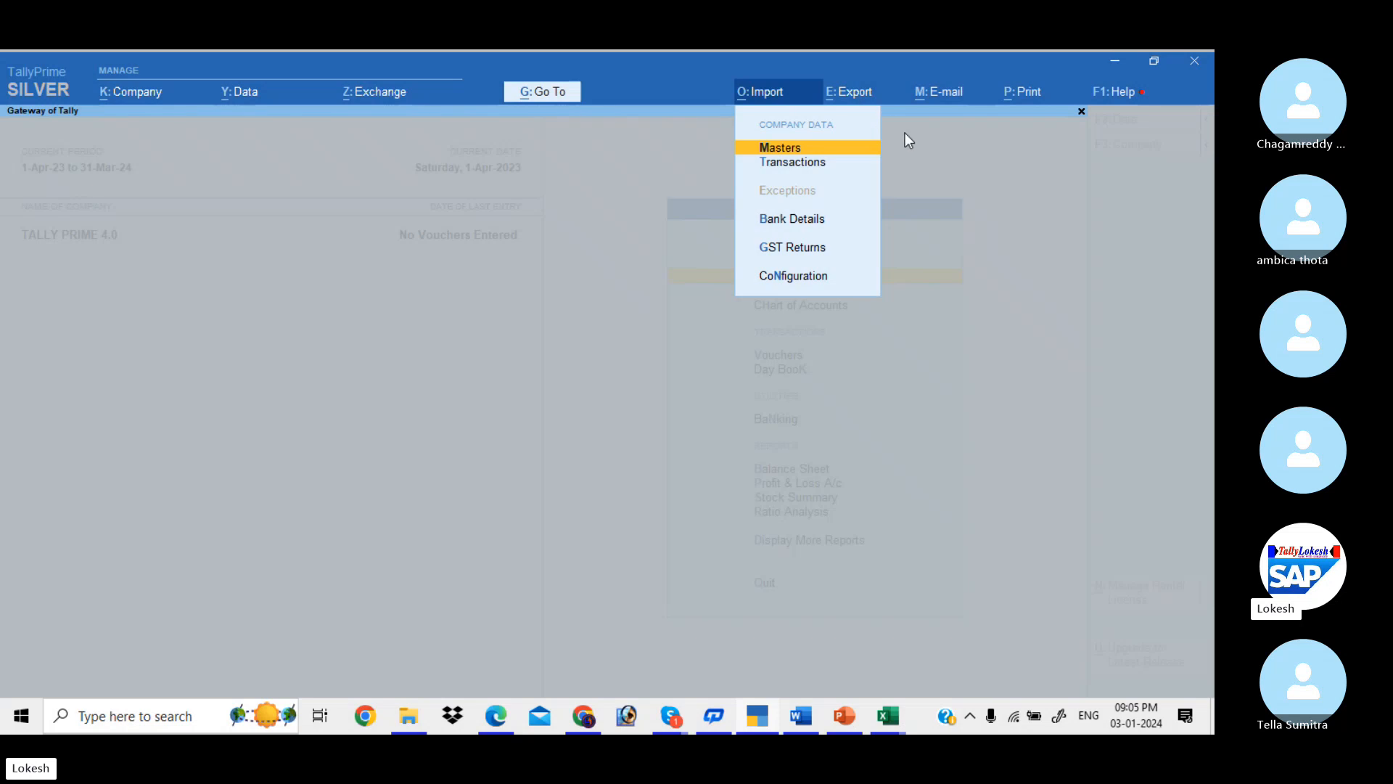
pyautogui.press('Escape')
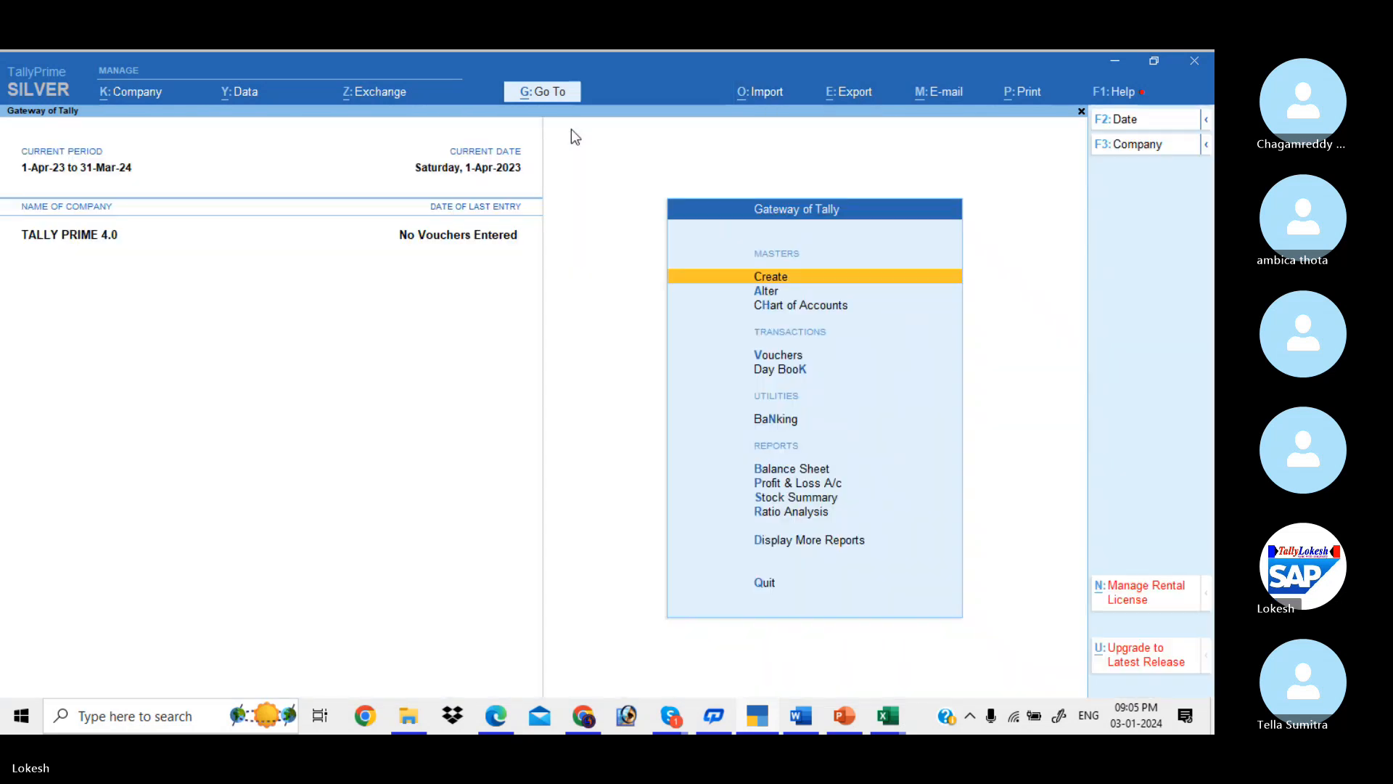
pyautogui.press('Escape')
pyautogui.press('Return')
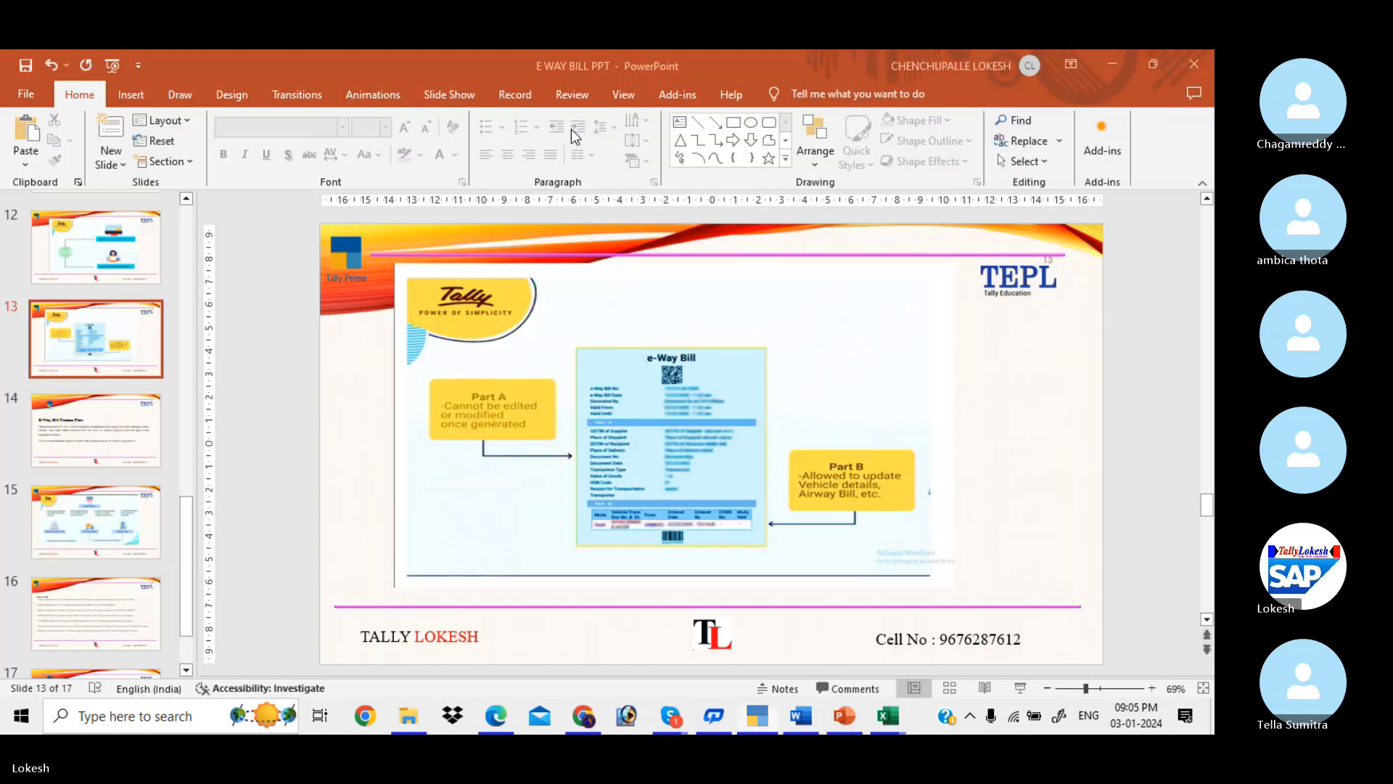
# - Minimize all open PowerPoint, File Explorer, Excel and Word windows to show the desktop
pyautogui.click(1108, 71)
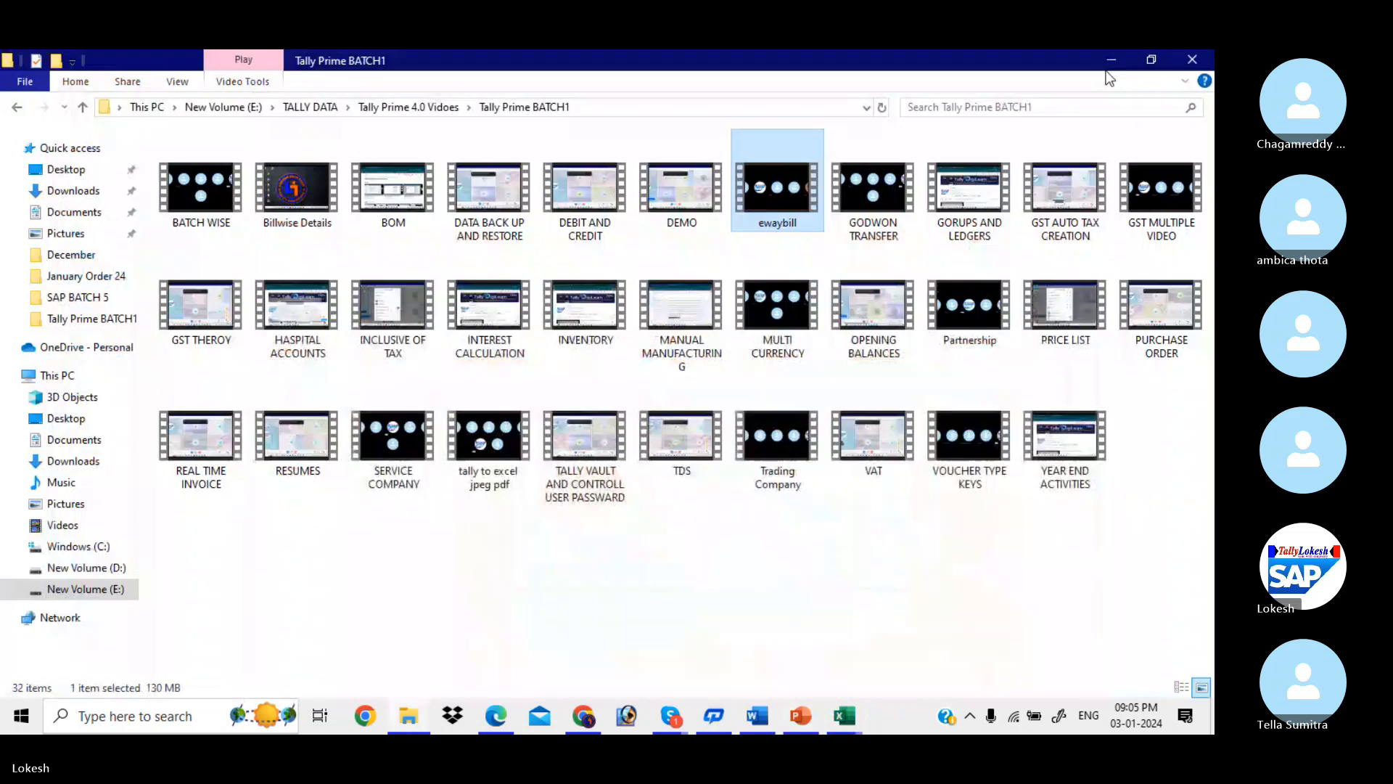
pyautogui.click(1106, 59)
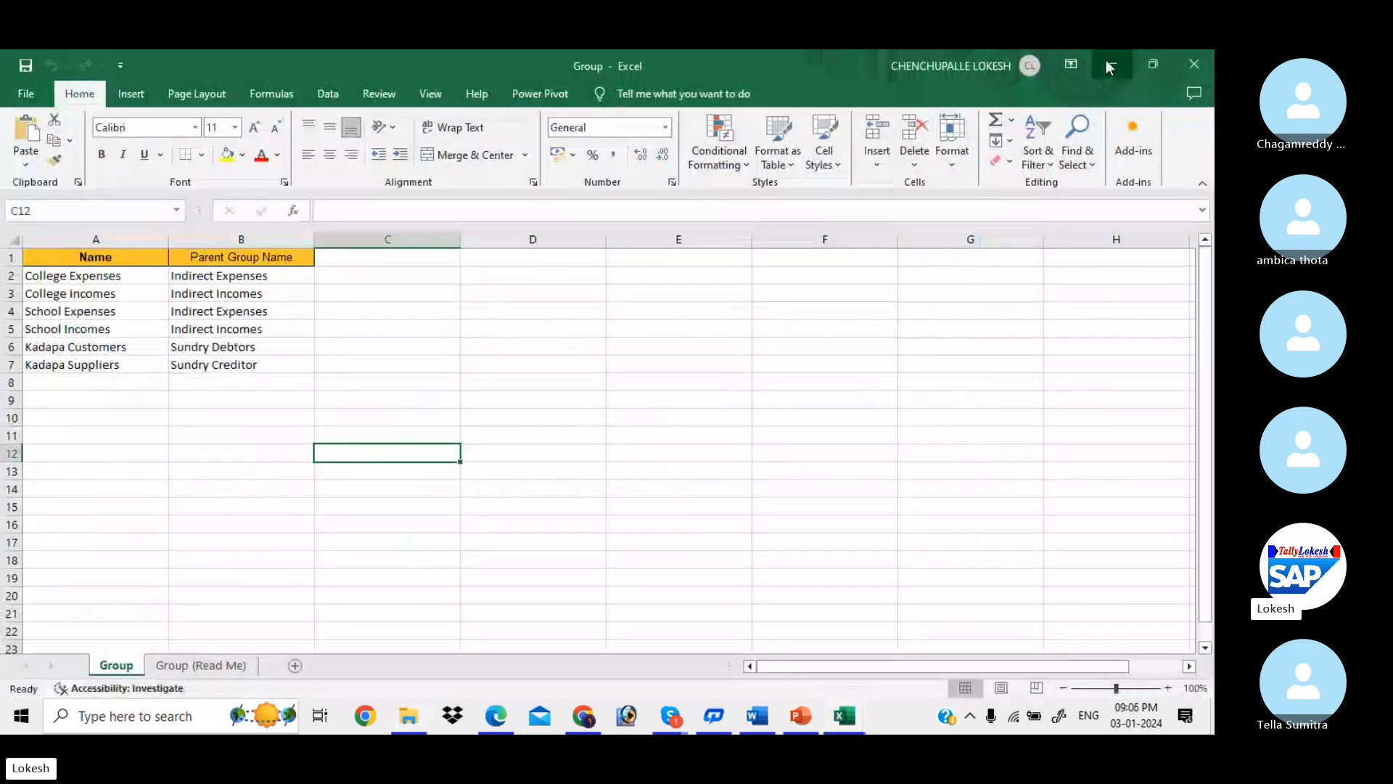
pyautogui.click(1106, 59)
pyautogui.click(1107, 64)
pyautogui.click(1107, 64)
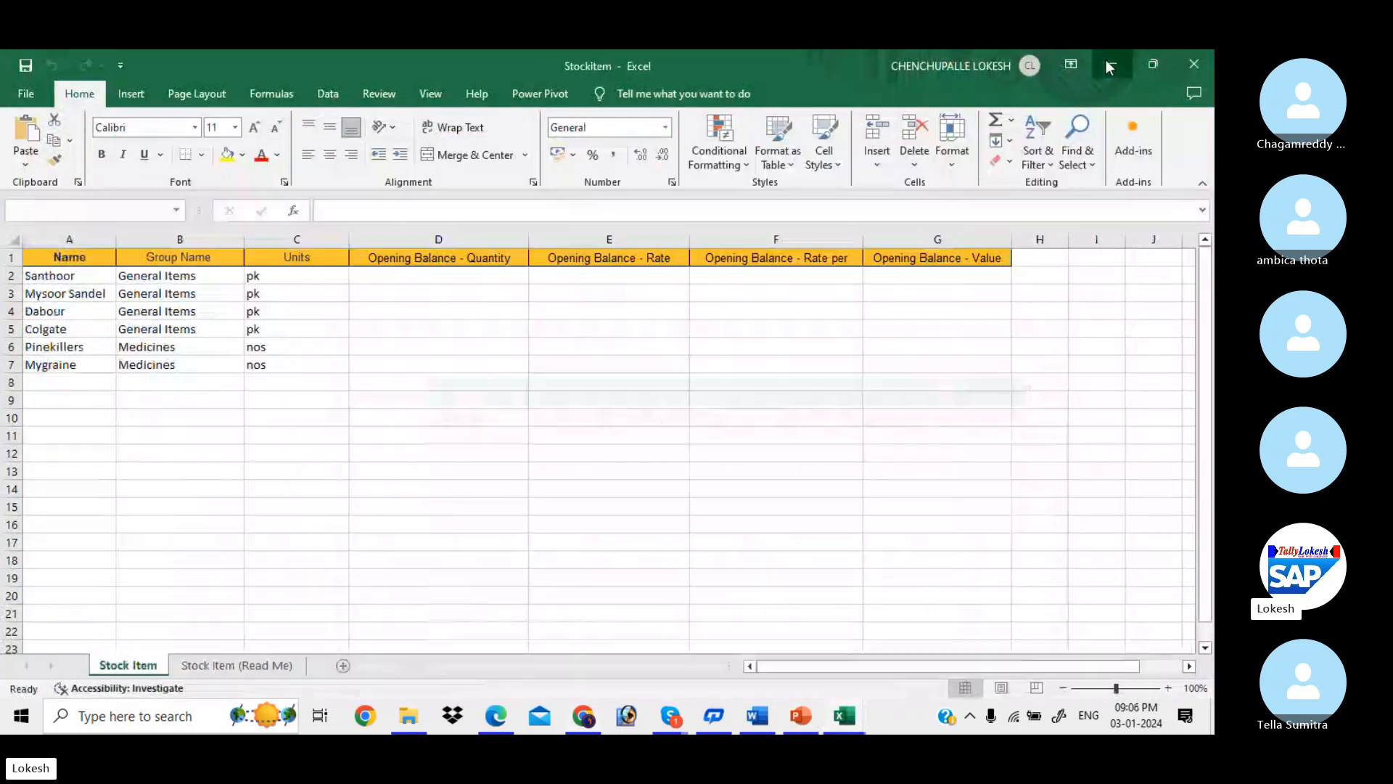
pyautogui.click(1107, 64)
pyautogui.click(1107, 64)
pyautogui.click(1108, 65)
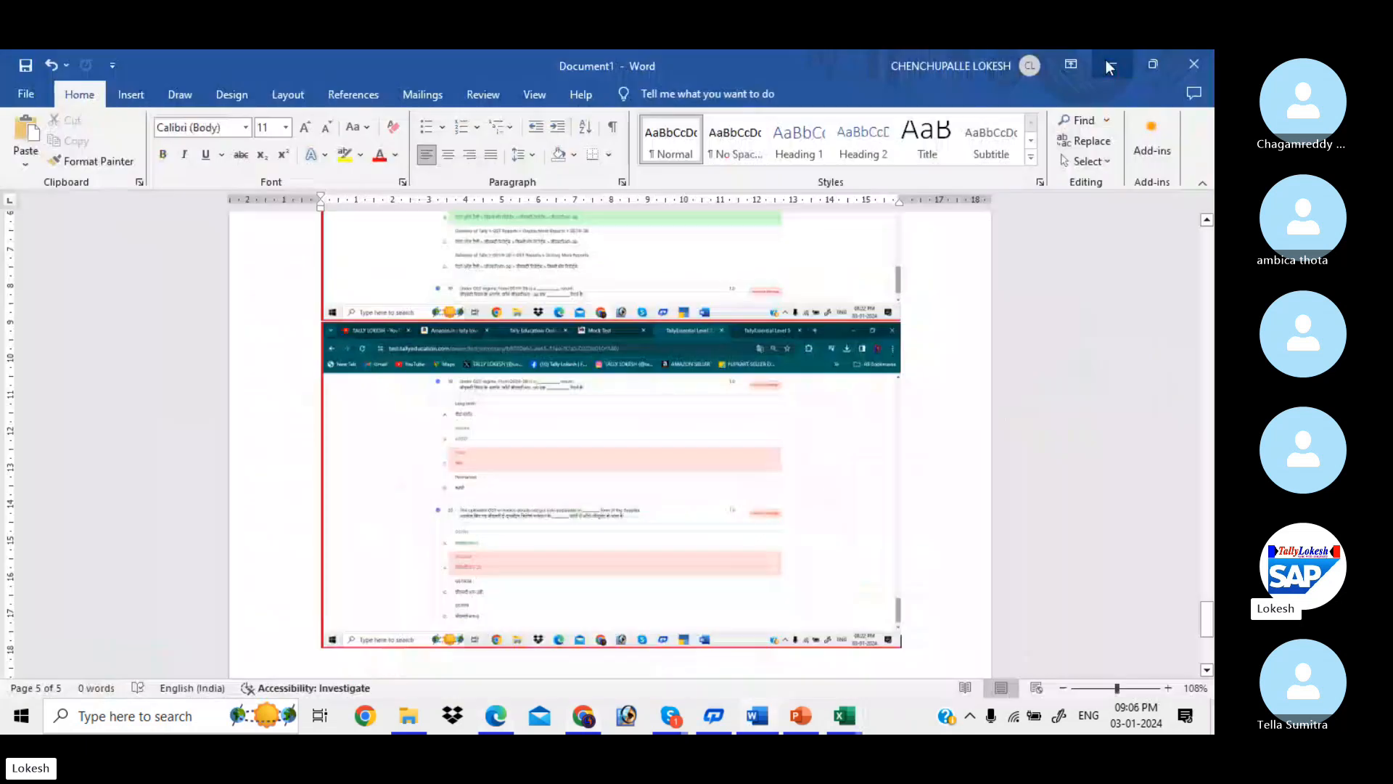
pyautogui.click(1108, 66)
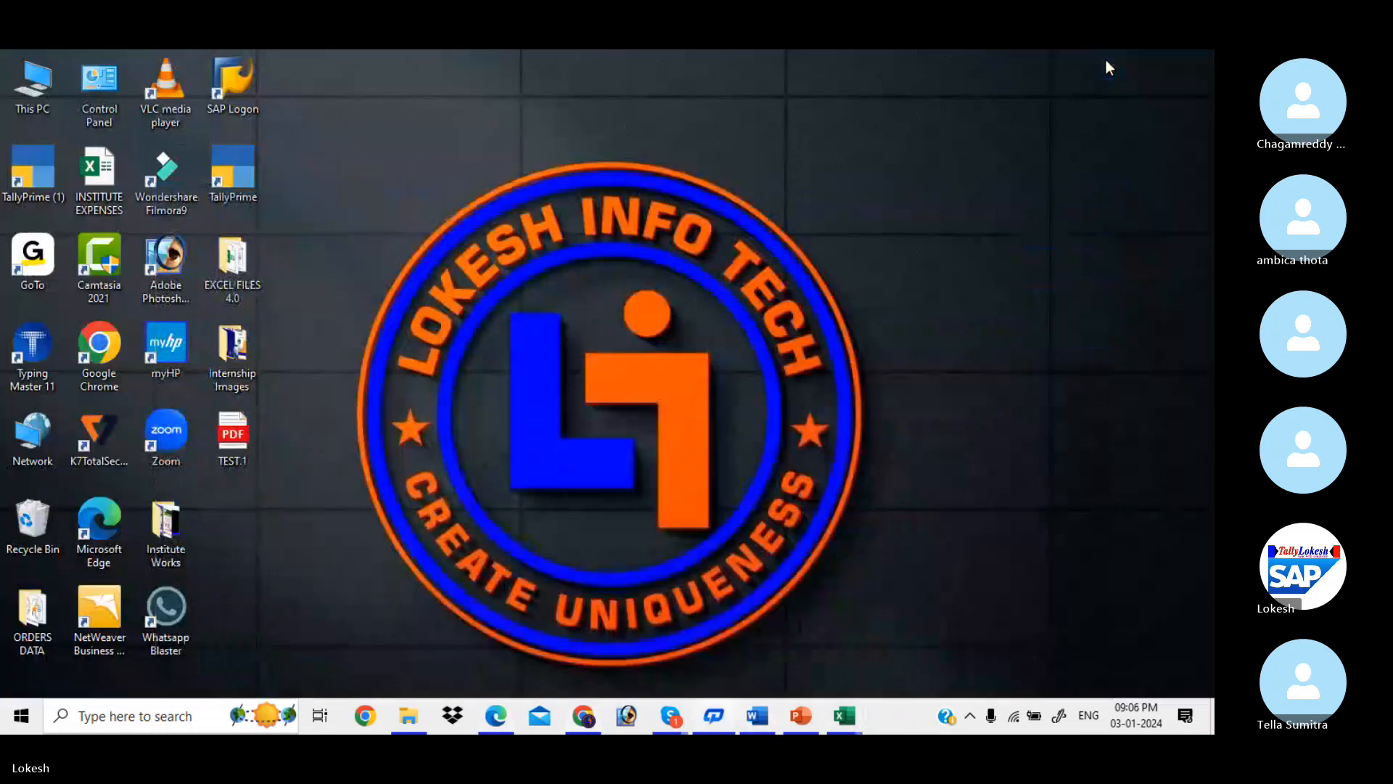
# - Launch TallyPrime (1) and shut the loaded company MUBEENA TRADERS
pyautogui.doubleClick(42, 178)
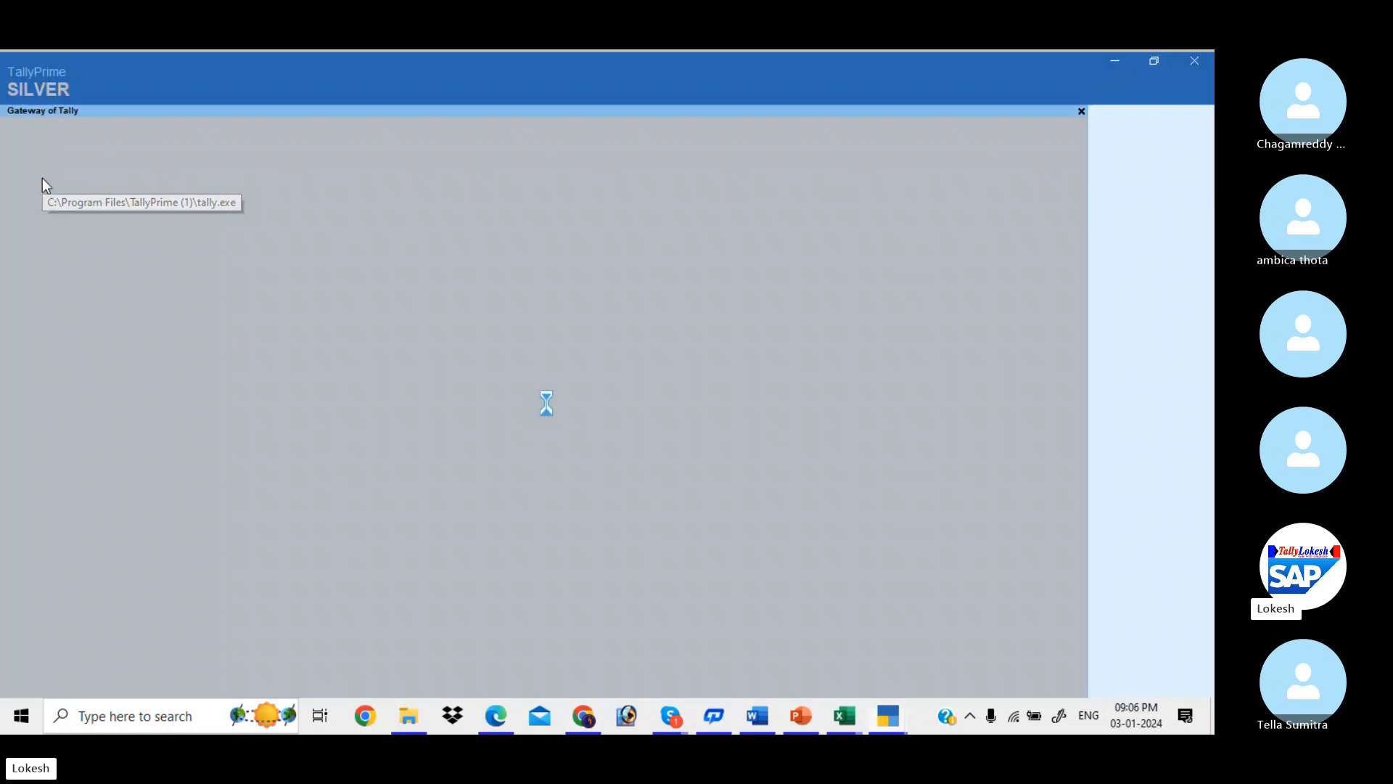
pyautogui.press('Return')
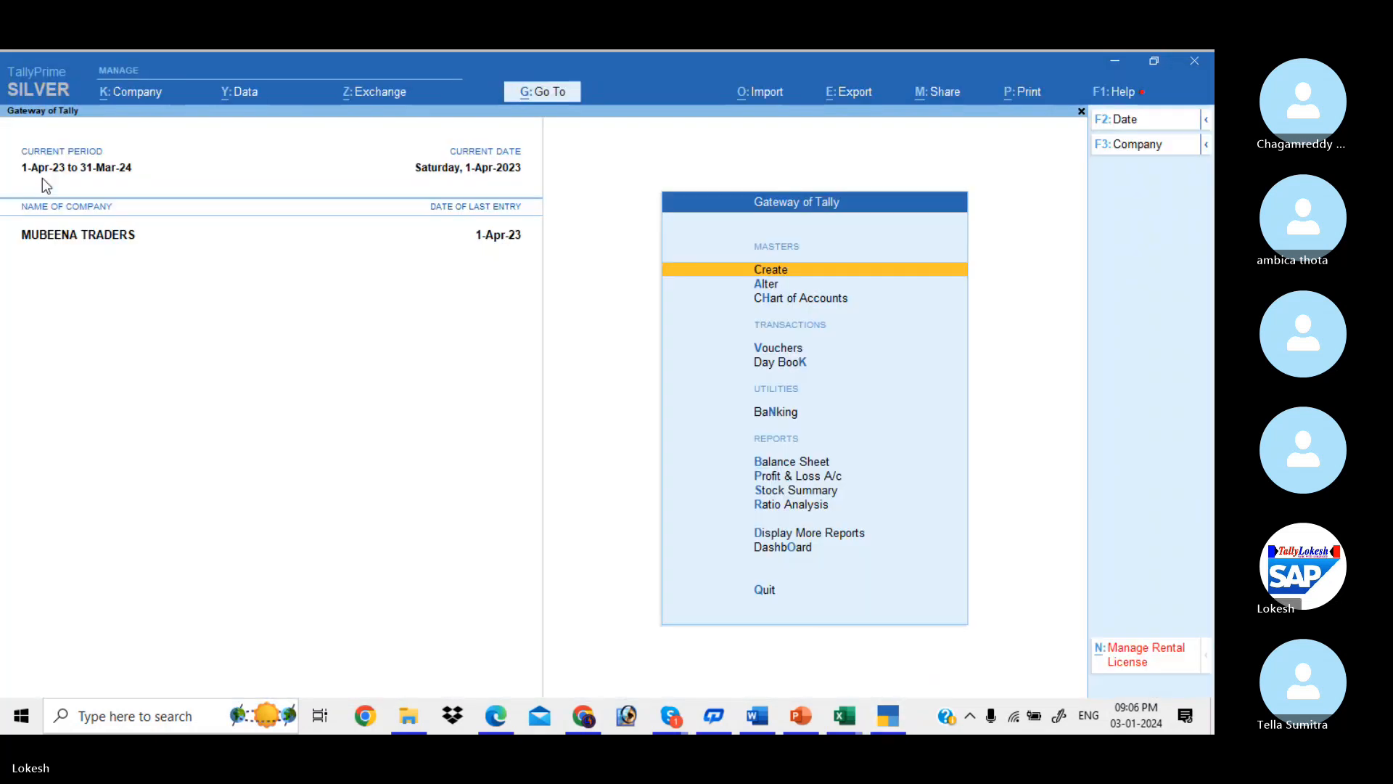
pyautogui.click(1161, 149)
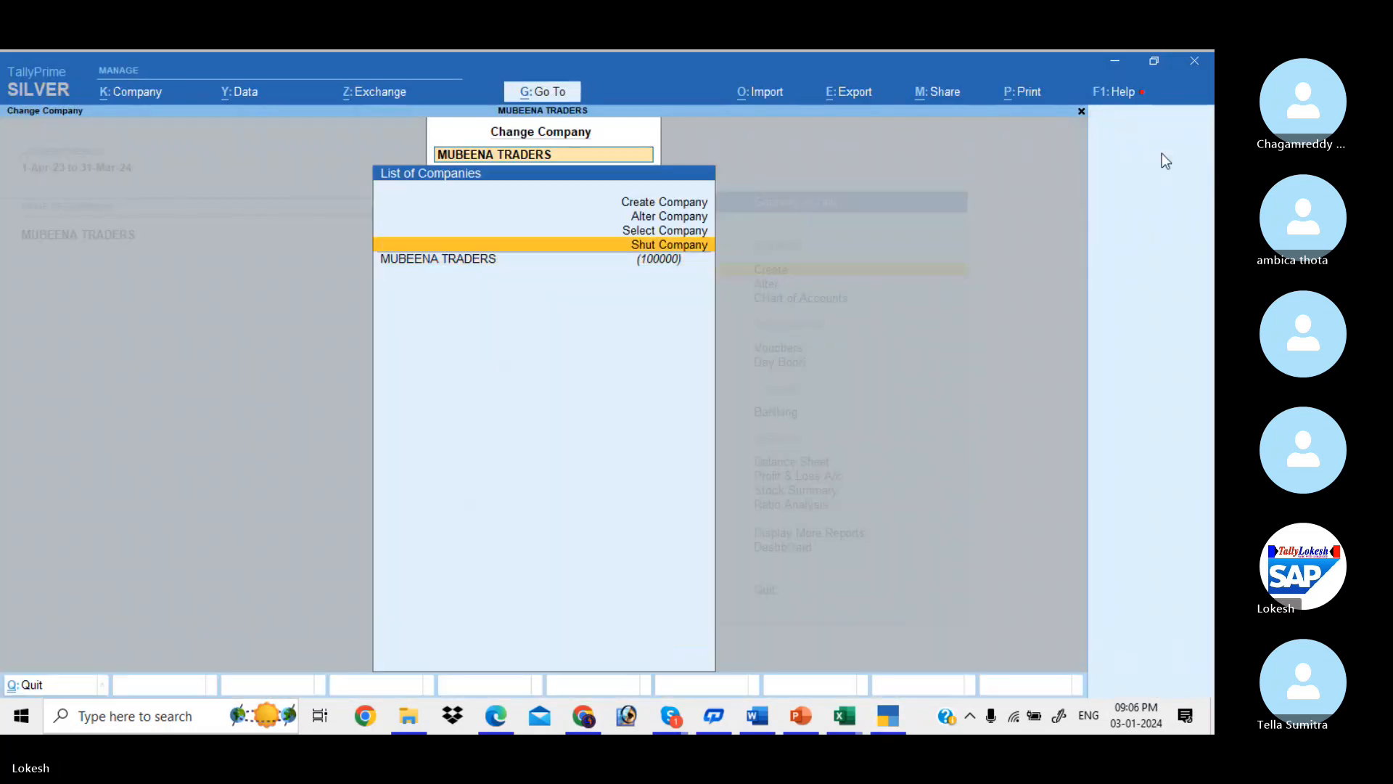
pyautogui.press('Return')
pyautogui.press('Return')
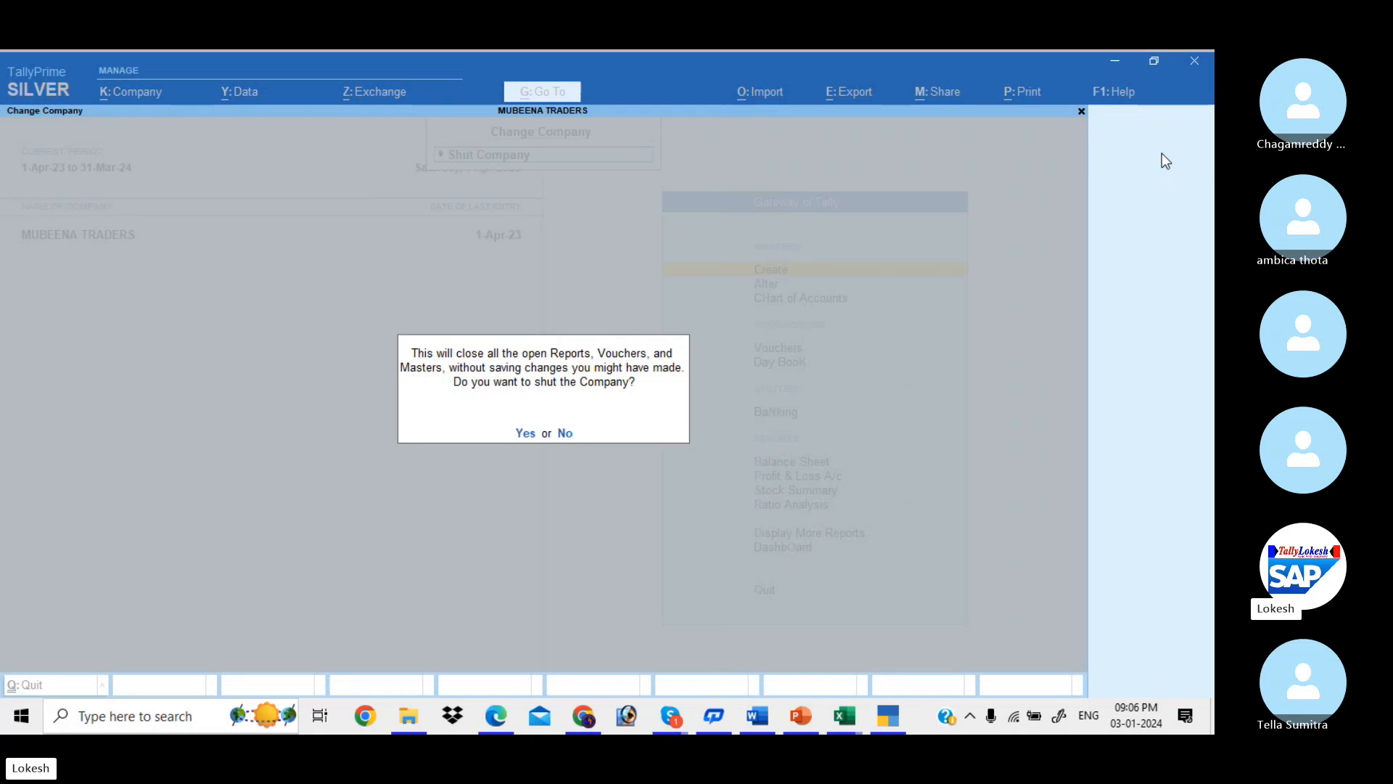
pyautogui.press('Return')
# - Start creating a new company and name it TALLY PRIME 4.0 DATA
pyautogui.press('Up')
pyautogui.press('Up')
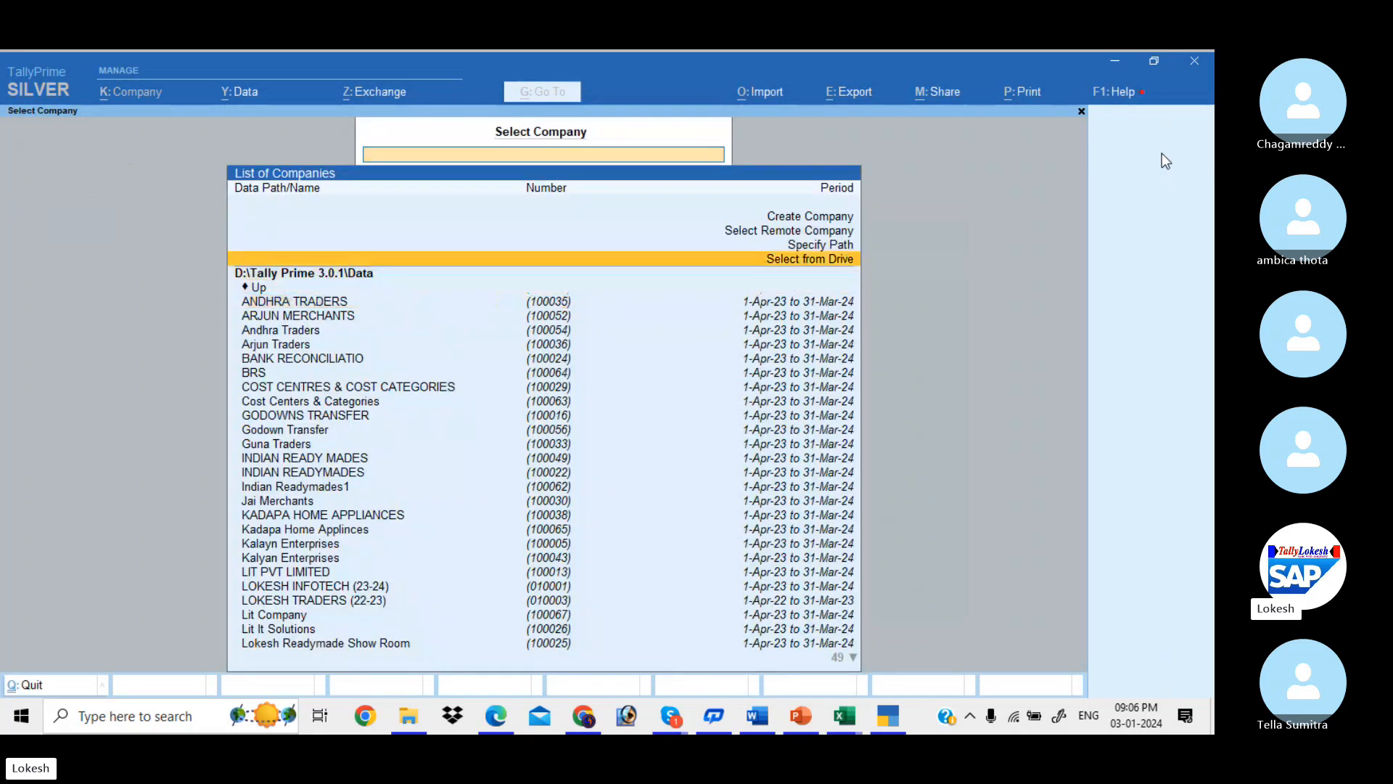
pyautogui.press('Up')
pyautogui.press('Up')
pyautogui.press('Up')
pyautogui.press('Return')
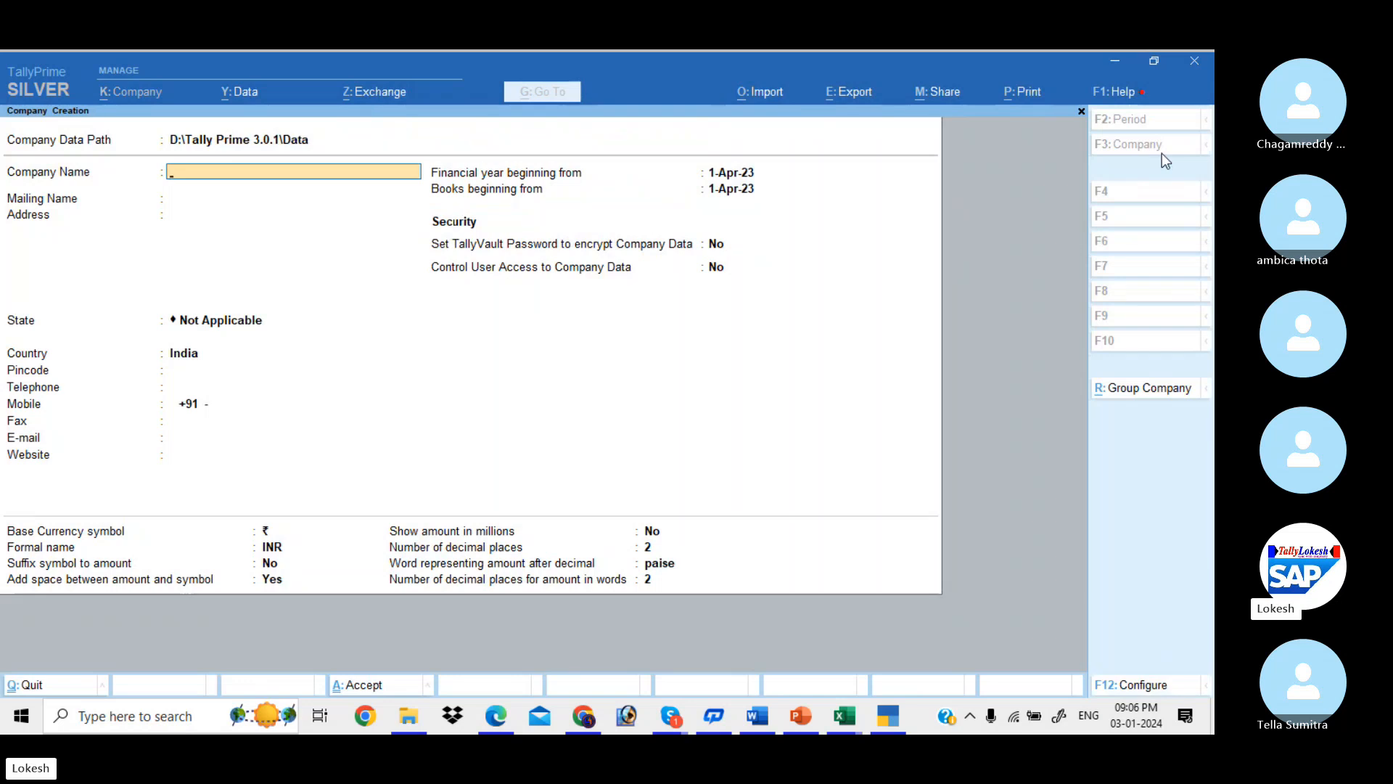
pyautogui.write('TALLY PRIME')
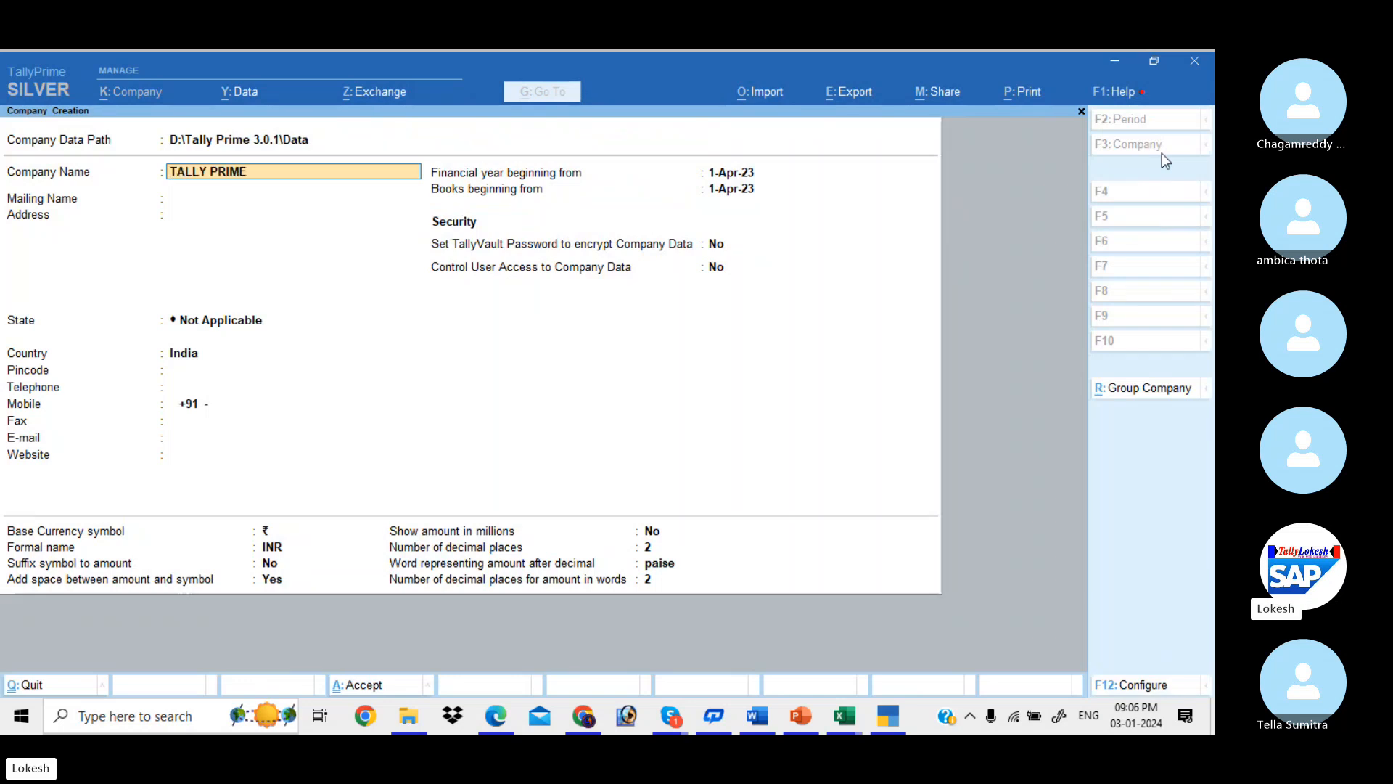
pyautogui.write(' 4.0 DT')
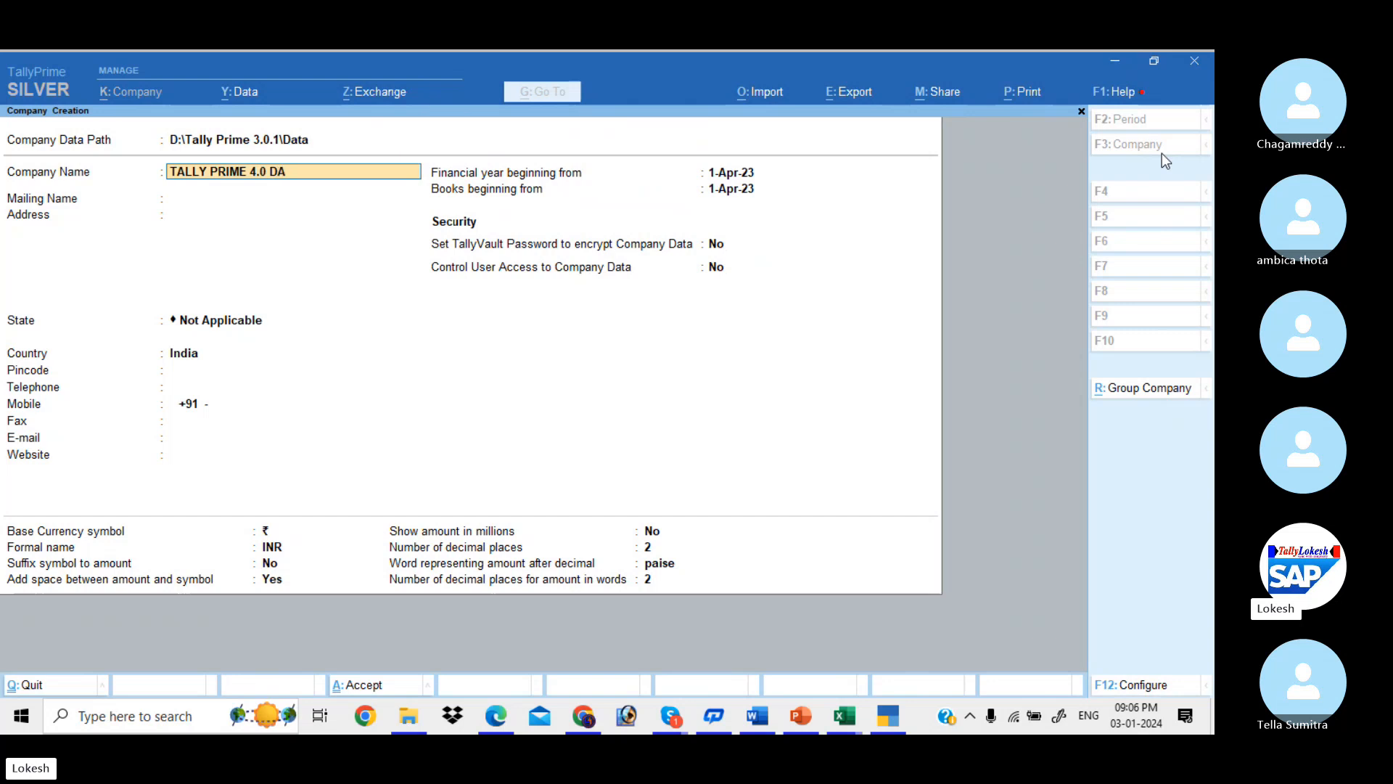
pyautogui.write('TA')
pyautogui.press('Return')
# - Set the new company's state to Andhra Pradesh and save the company with the other details left at their defaults
pyautogui.press('Return')
pyautogui.press('Return')
pyautogui.press('Down')
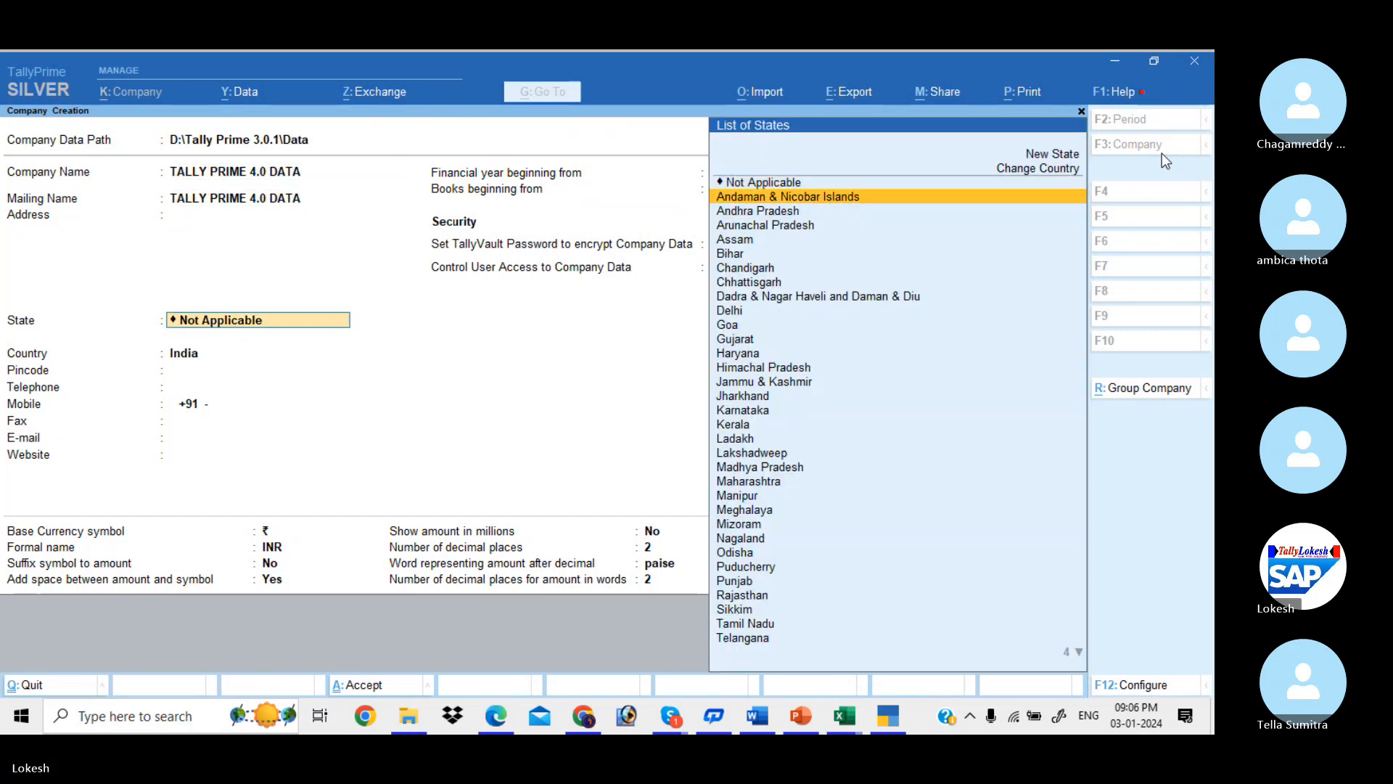
pyautogui.press('Down')
pyautogui.press('Return')
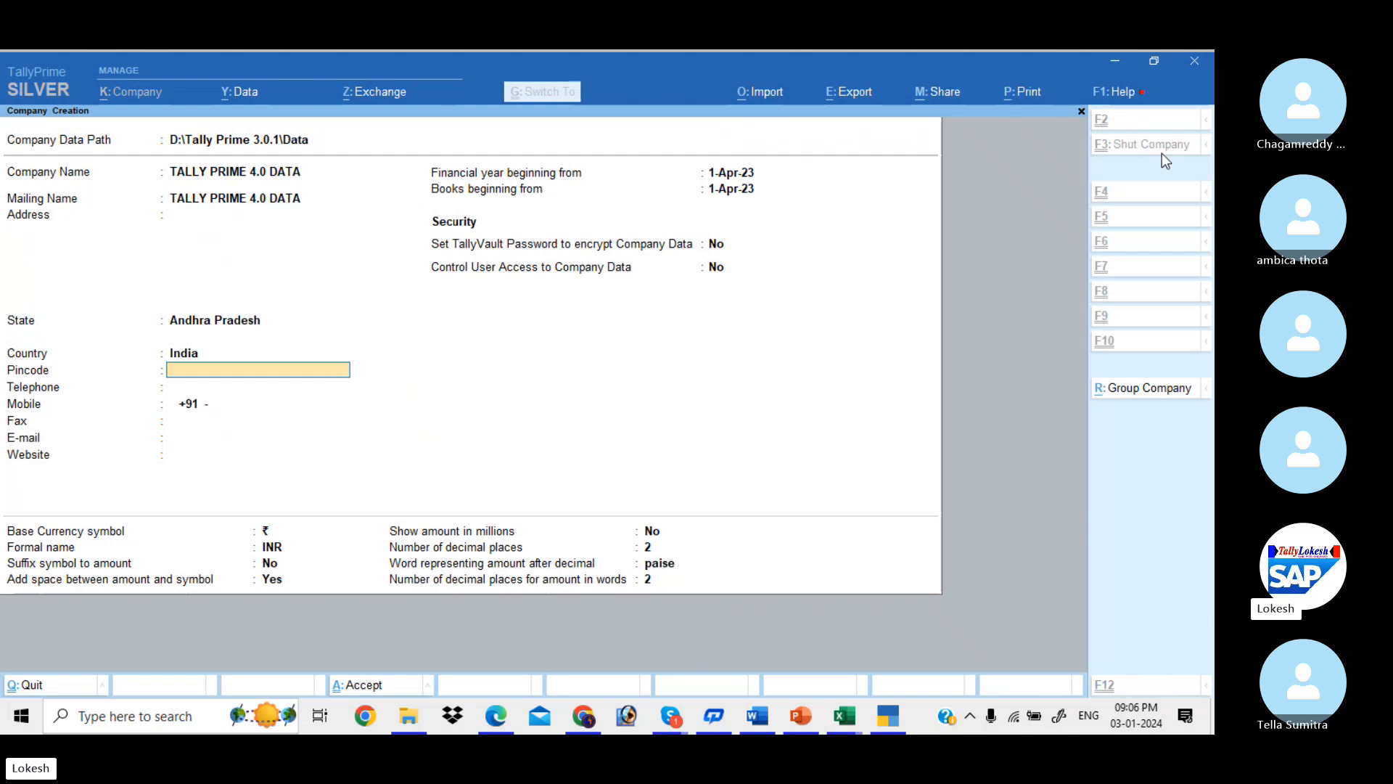
pyautogui.hotkey('ctrl', 'a')
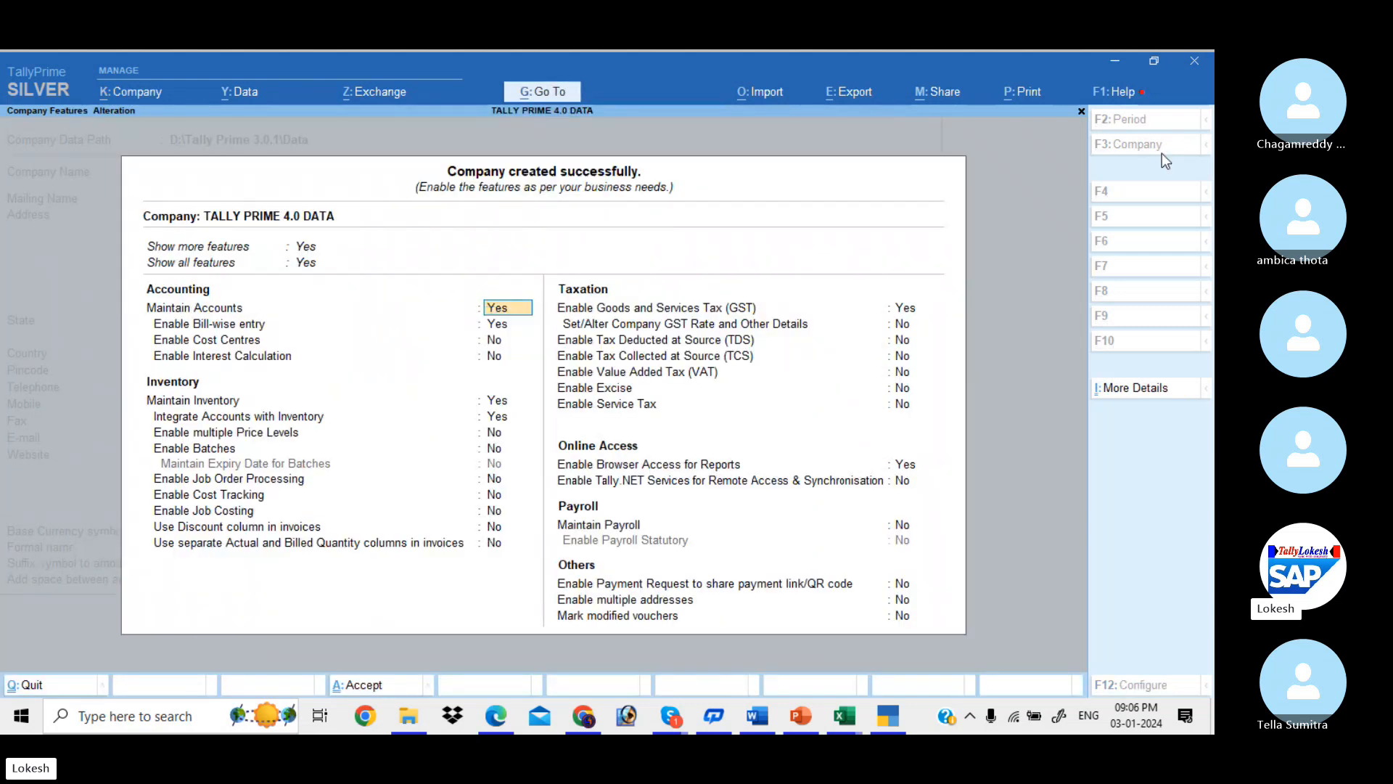
# - Disable bill-wise entry for TALLY PRIME 4.0 DATA, keep the other accounting and inventory features, and go to the GSTIN/UIN in the GST details
pyautogui.press('Return')
pyautogui.write('n')
pyautogui.press('Return')
pyautogui.press('Return')
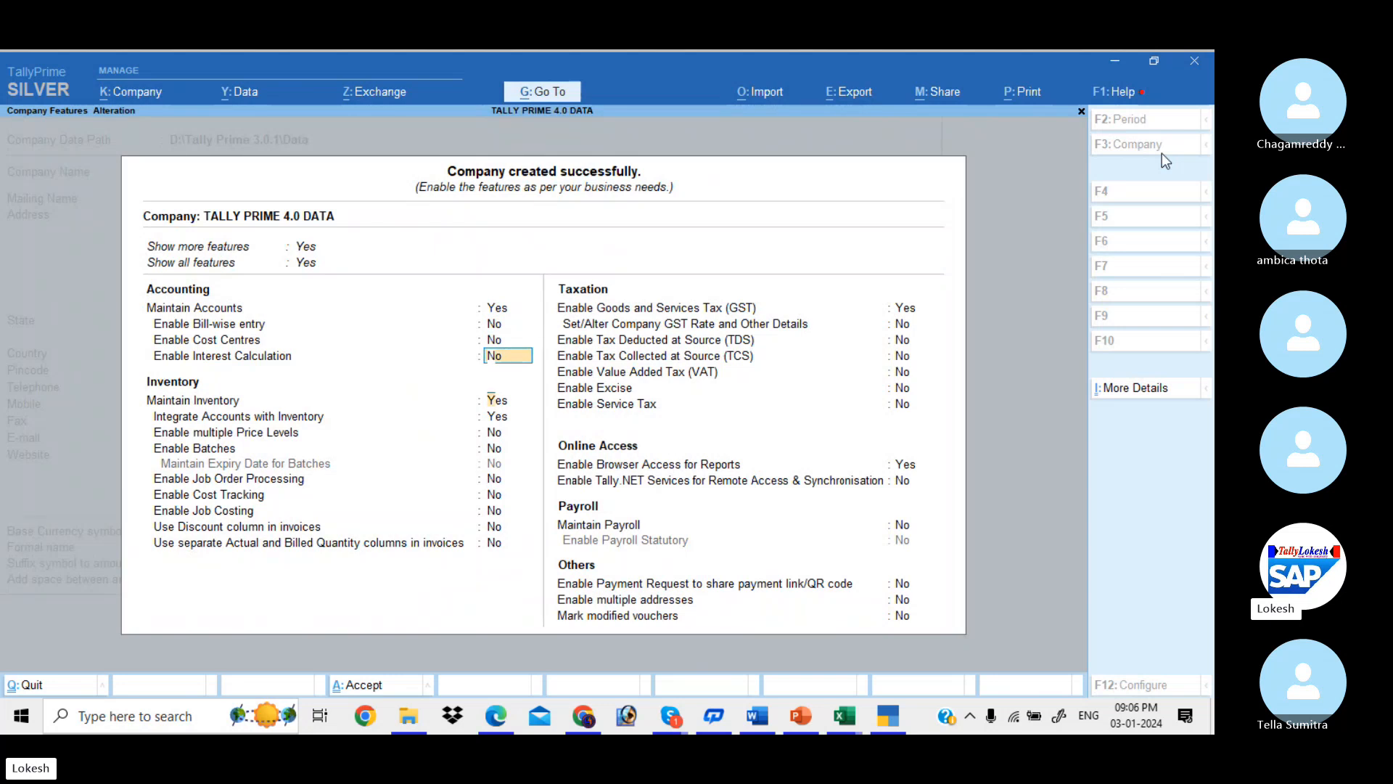
pyautogui.press('Return')
pyautogui.press('Return')
pyautogui.press('Return')
pyautogui.press('Return')
pyautogui.press('Return')
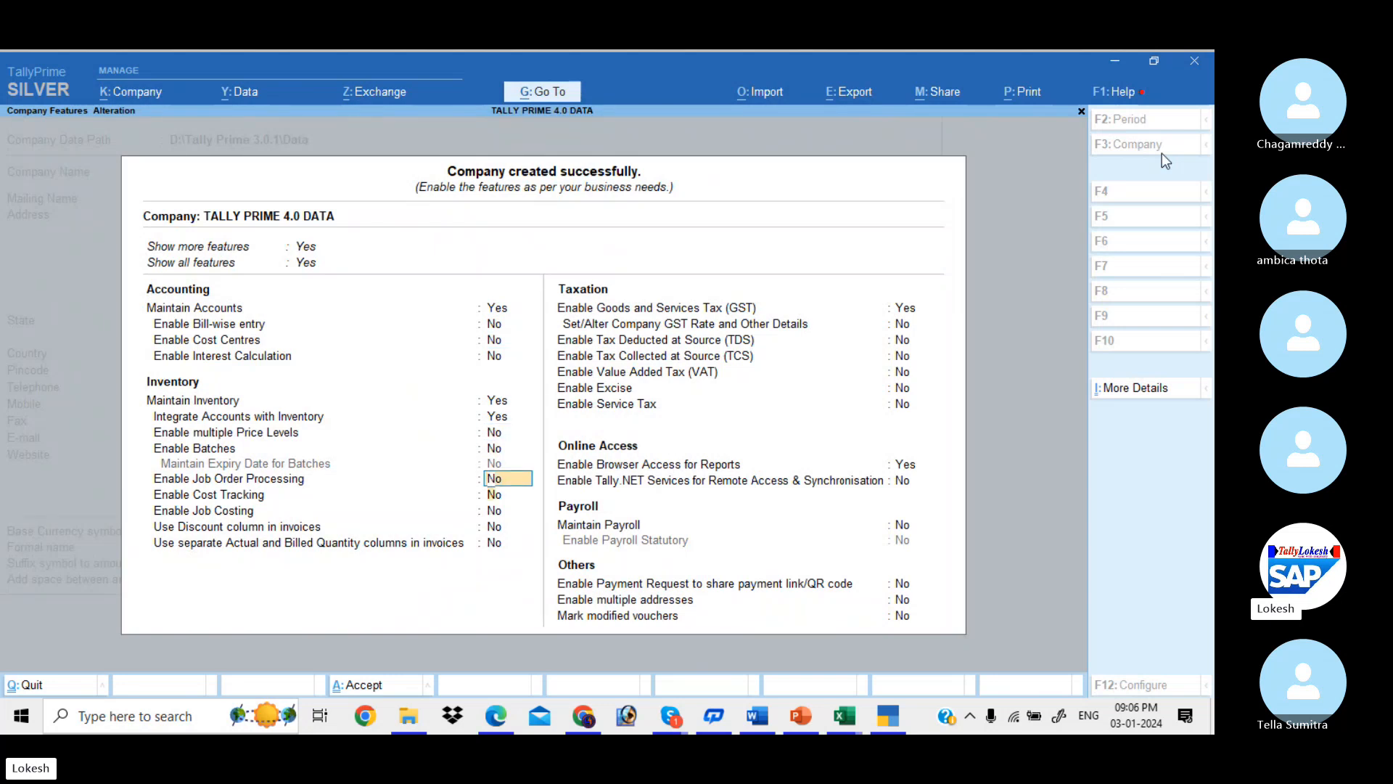
pyautogui.press('Return')
pyautogui.press('Return')
pyautogui.press('Return')
pyautogui.press('Return')
pyautogui.press('Return')
pyautogui.press('Return')
pyautogui.press('Return')
pyautogui.press('Return')
pyautogui.press('Return')
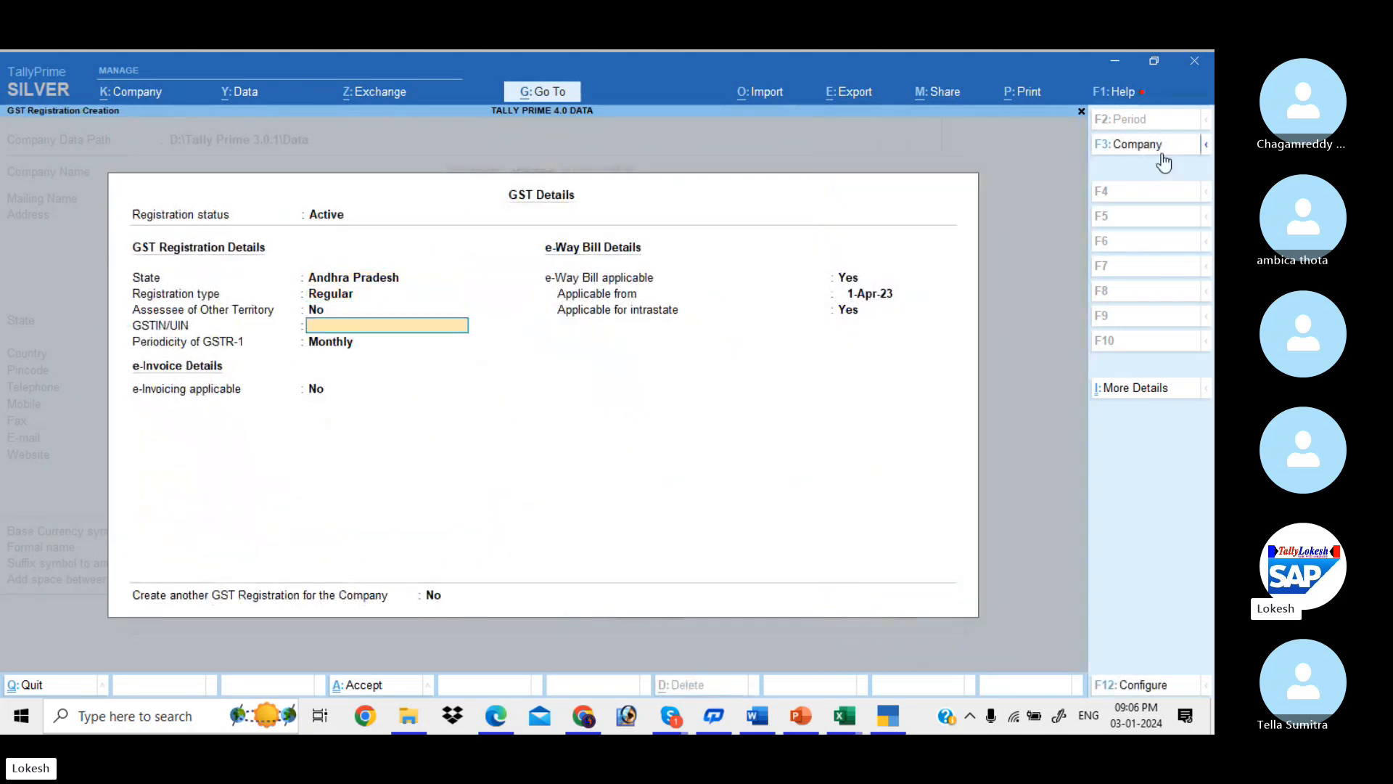
# - Register 37 as the GSTIN/UIN with monthly GSTR-1 periodicity, and save the GST details and company features
pyautogui.press('Return')
pyautogui.press('Return')
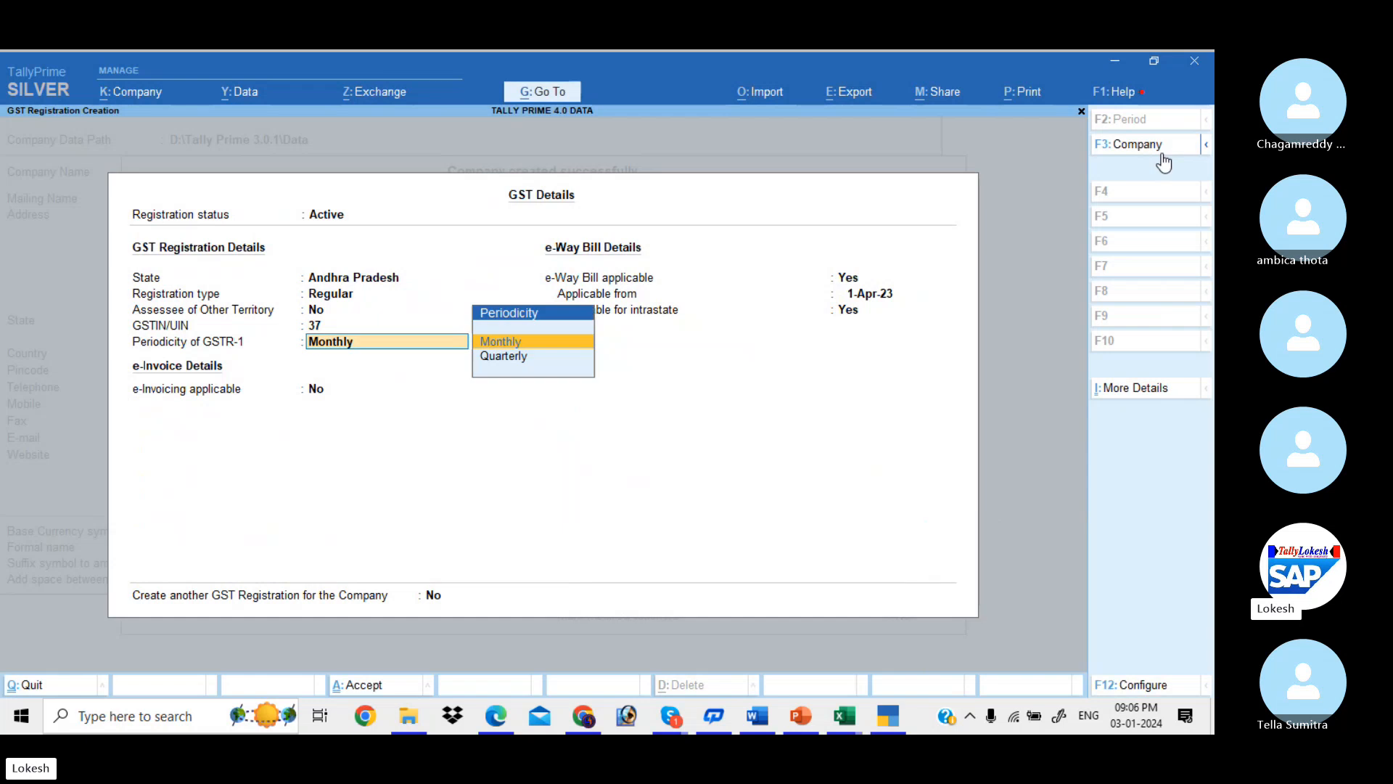
pyautogui.hotkey('ctrl', 'a')
pyautogui.hotkey('ctrl', 'a')
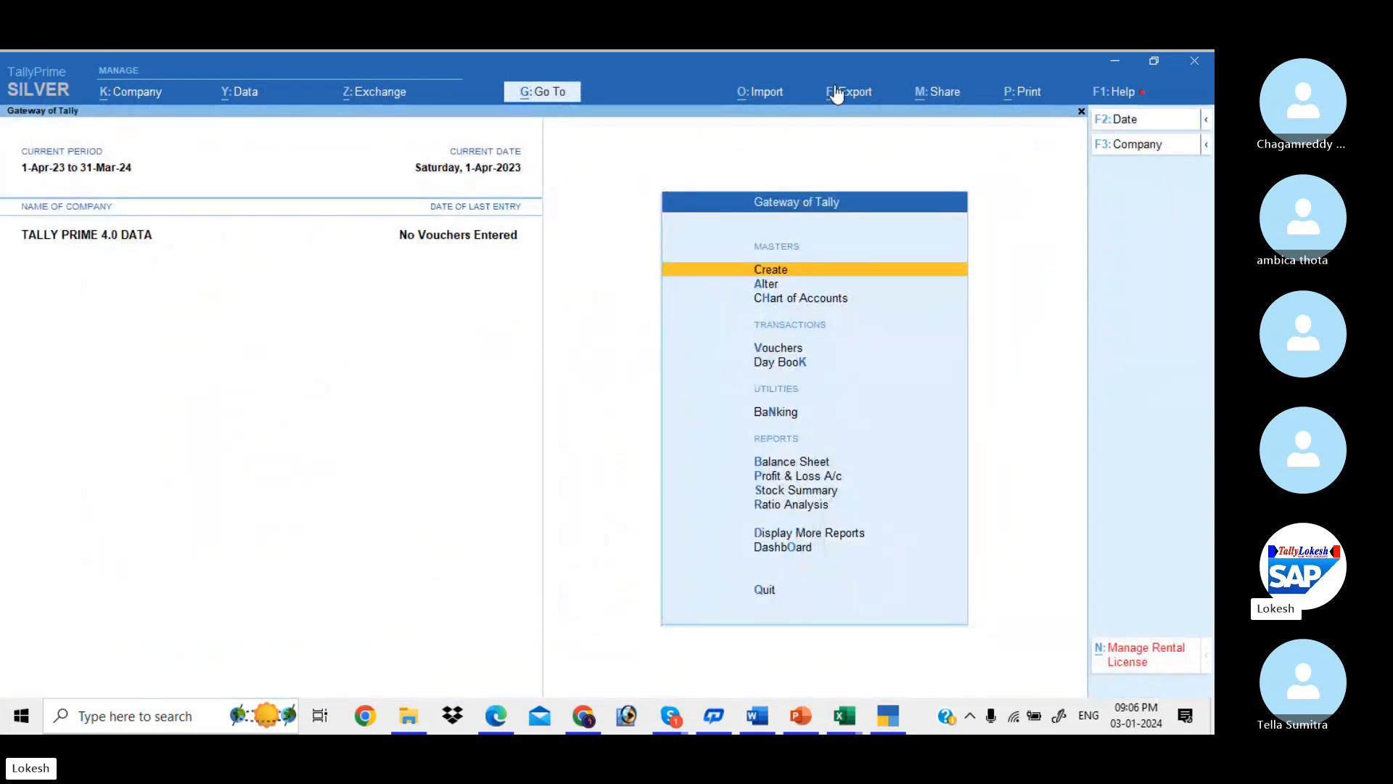
# - Open the sample Excel file export for masters and its configuration for choosing the master type
pyautogui.click(776, 94)
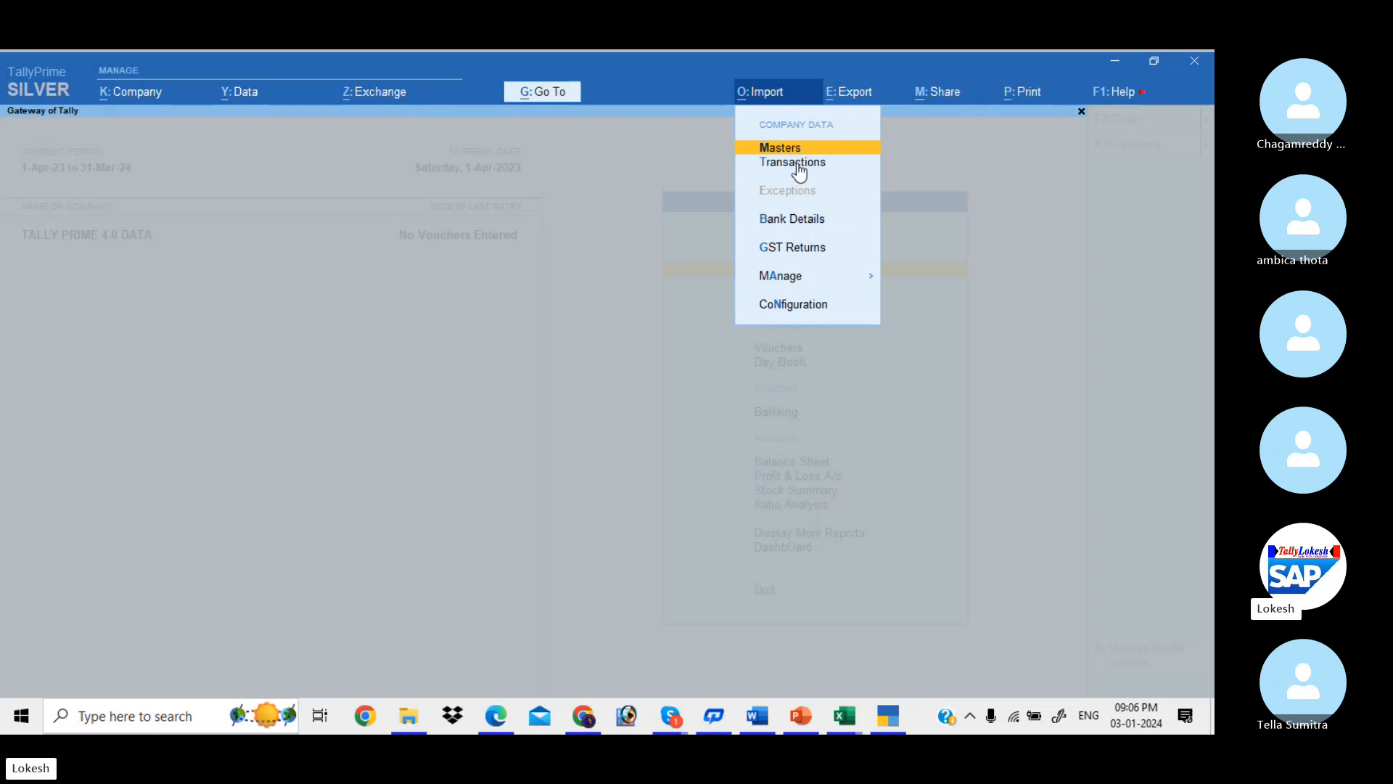
pyautogui.click(840, 278)
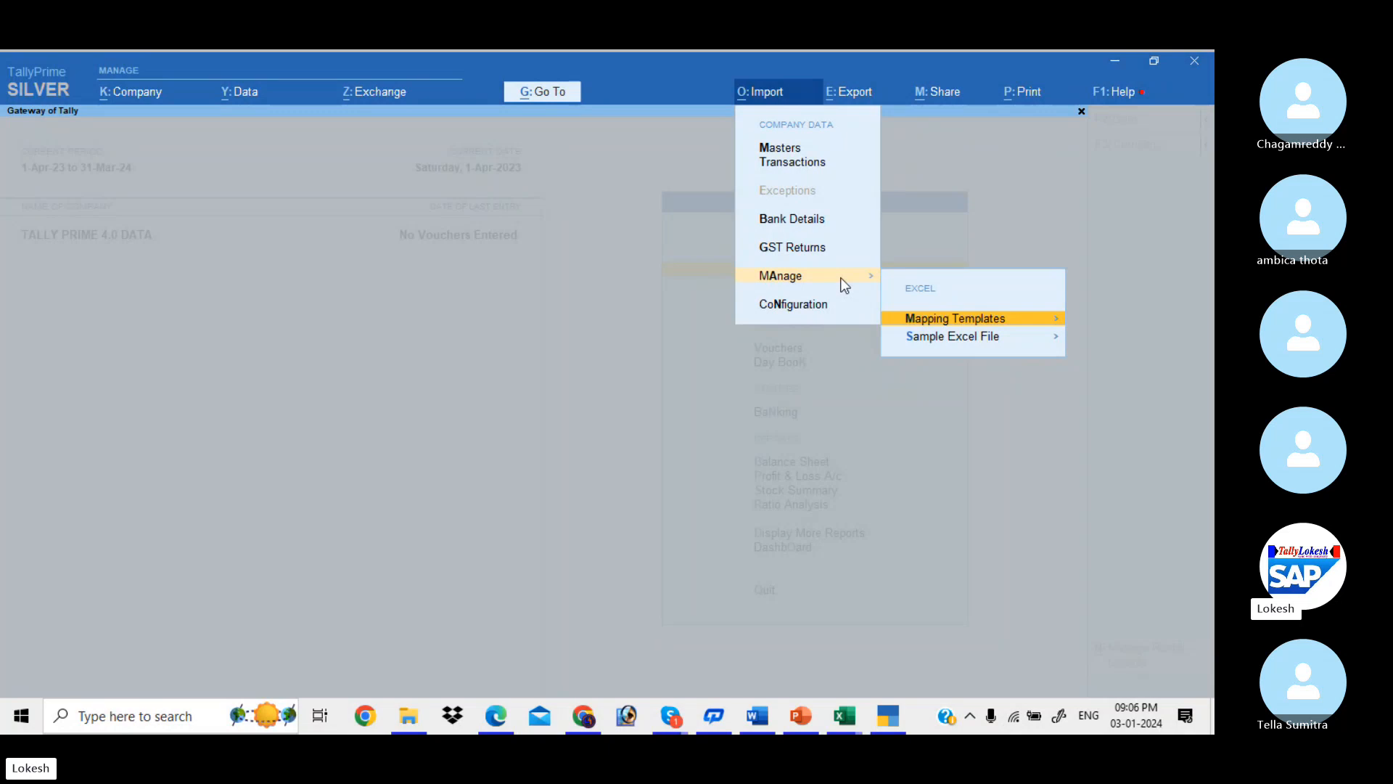
pyautogui.click(996, 338)
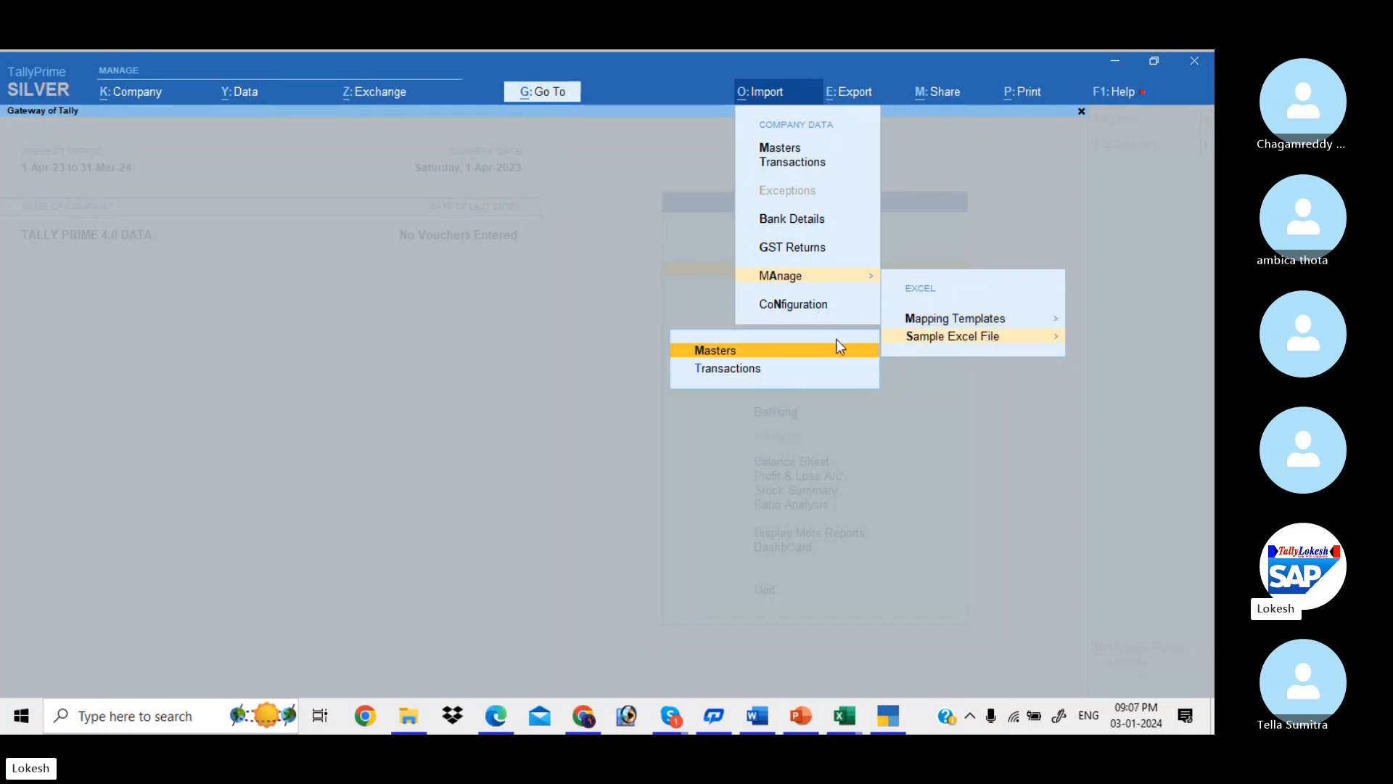
pyautogui.click(812, 350)
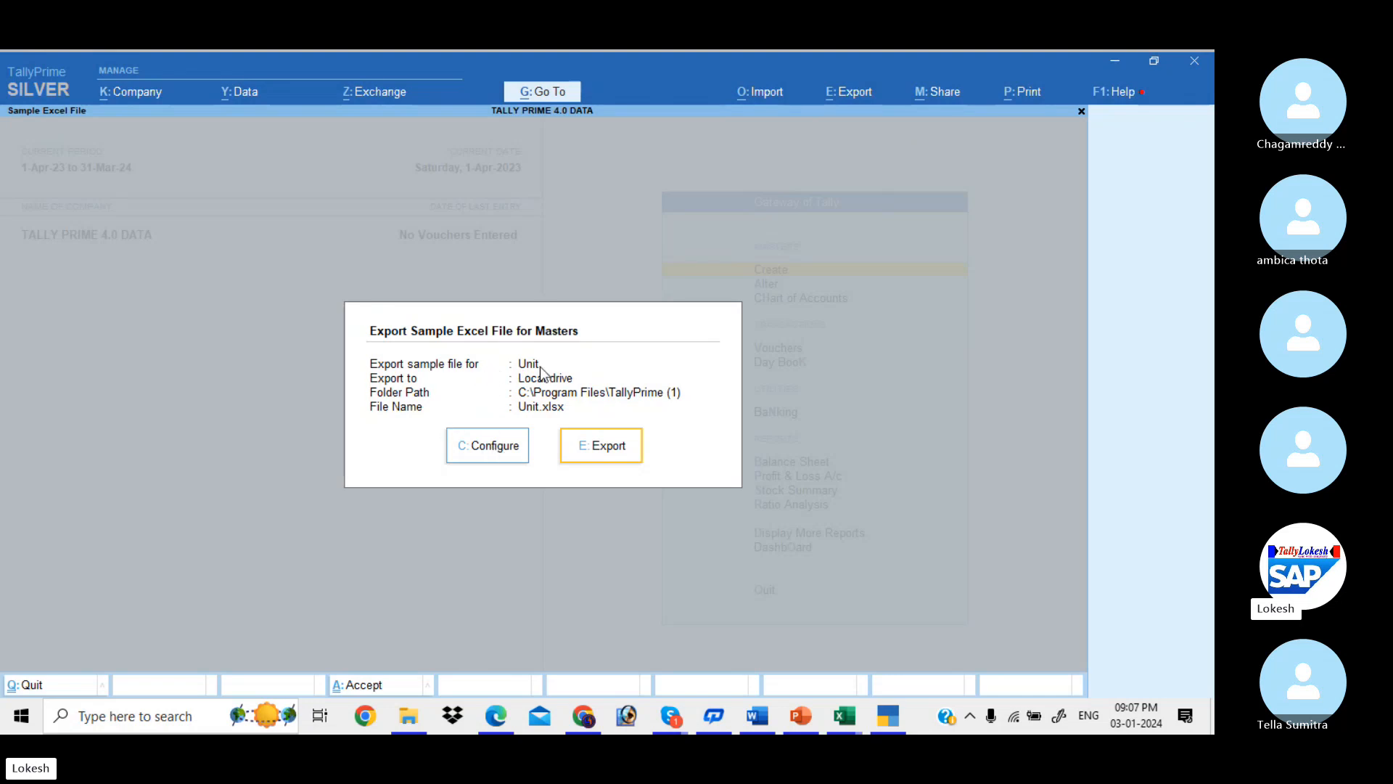
pyautogui.click(502, 446)
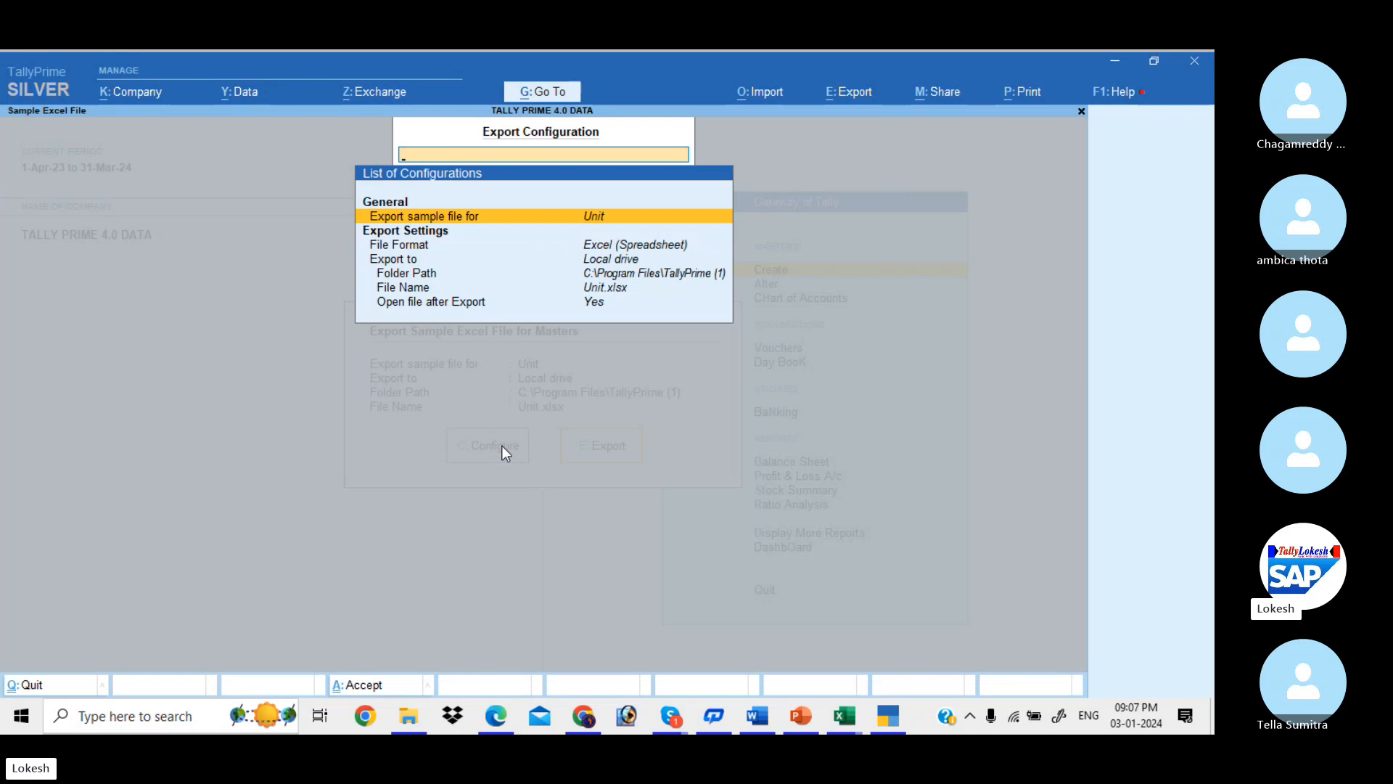
pyautogui.press('Return')
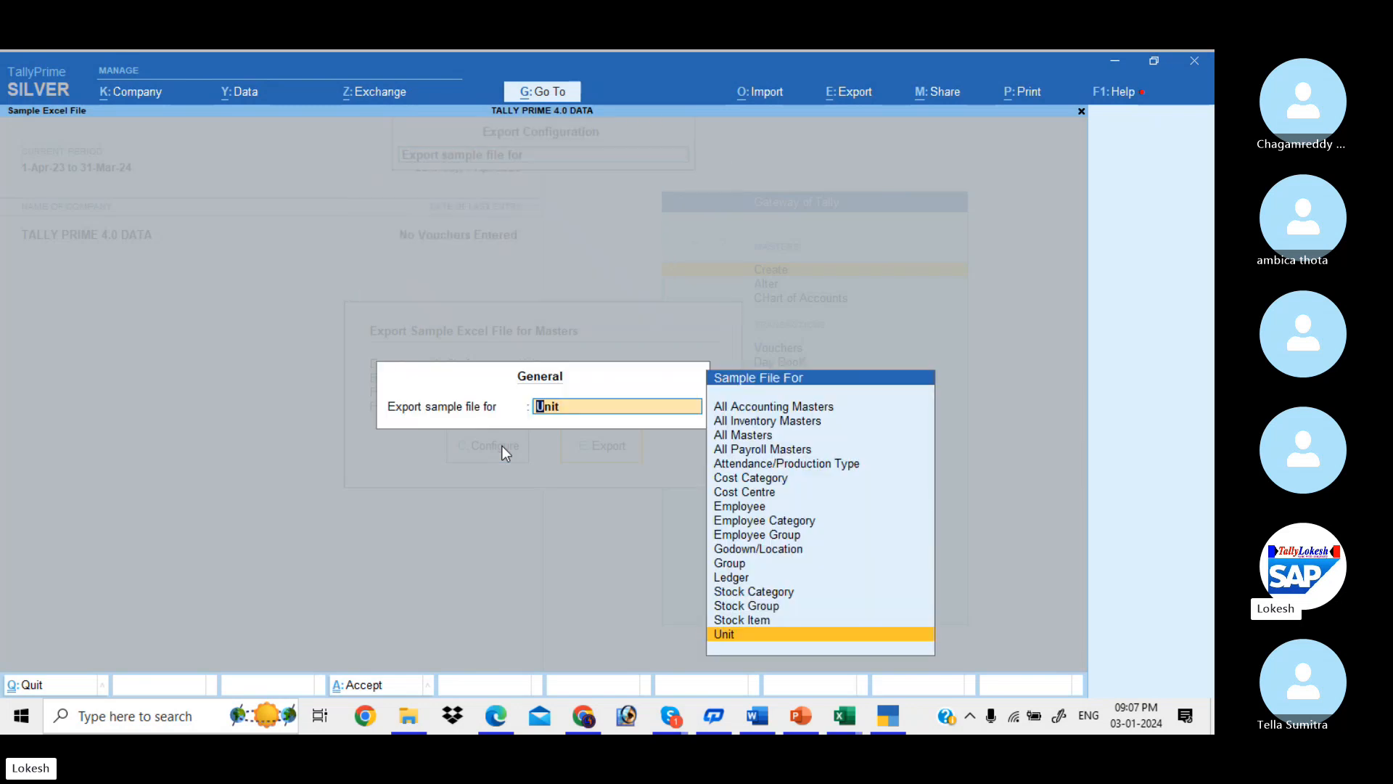
# - Look through the master types offered for the sample Excel file, from All Accounting Masters to Unit
pyautogui.press('Up')
pyautogui.press('Up')
pyautogui.press('Up')
pyautogui.press('Up')
pyautogui.press('Up')
pyautogui.press('Up')
pyautogui.press('Up')
pyautogui.press('Up')
pyautogui.press('Up')
pyautogui.press('Up')
pyautogui.press('Up')
pyautogui.press('Up')
pyautogui.press('Up')
pyautogui.press('Up')
pyautogui.press('Up')
pyautogui.press('Up')
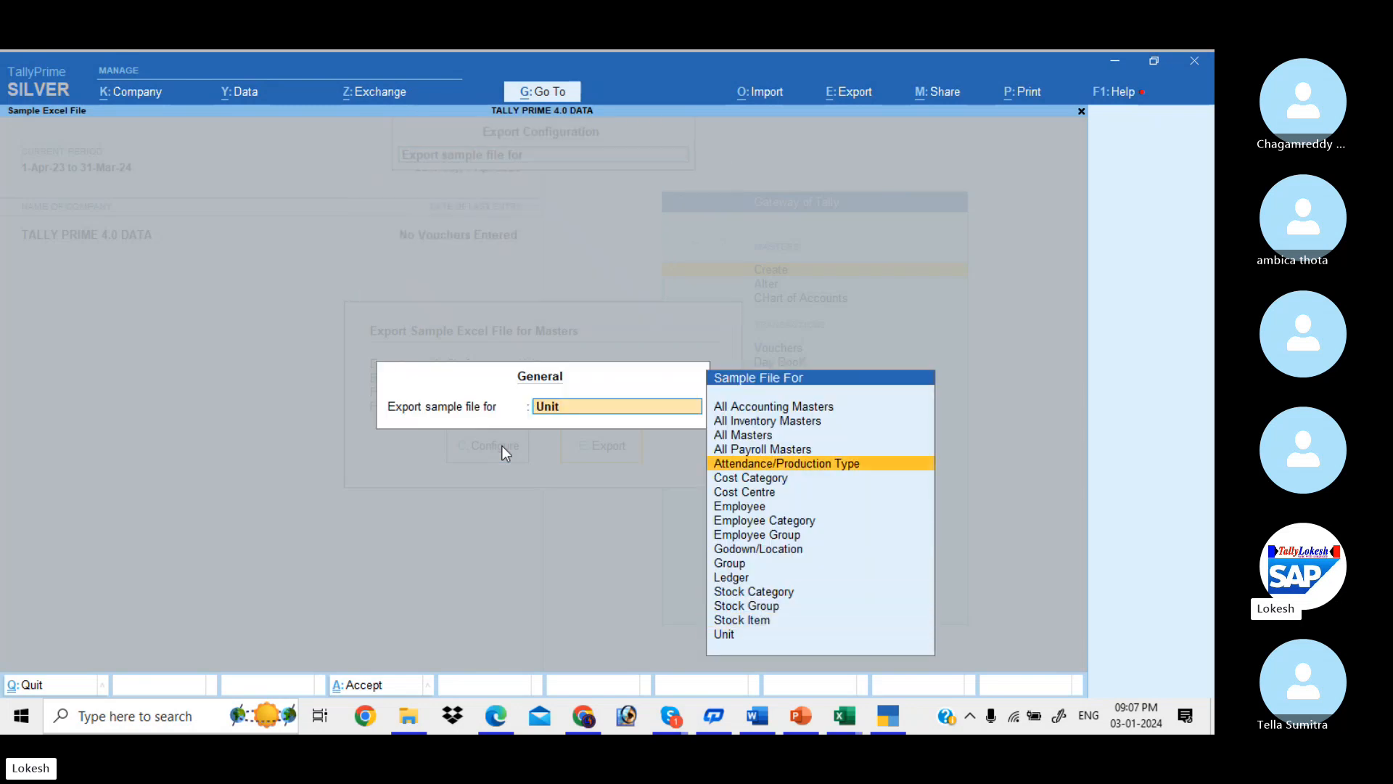
pyautogui.press('Down')
pyautogui.press('Down')
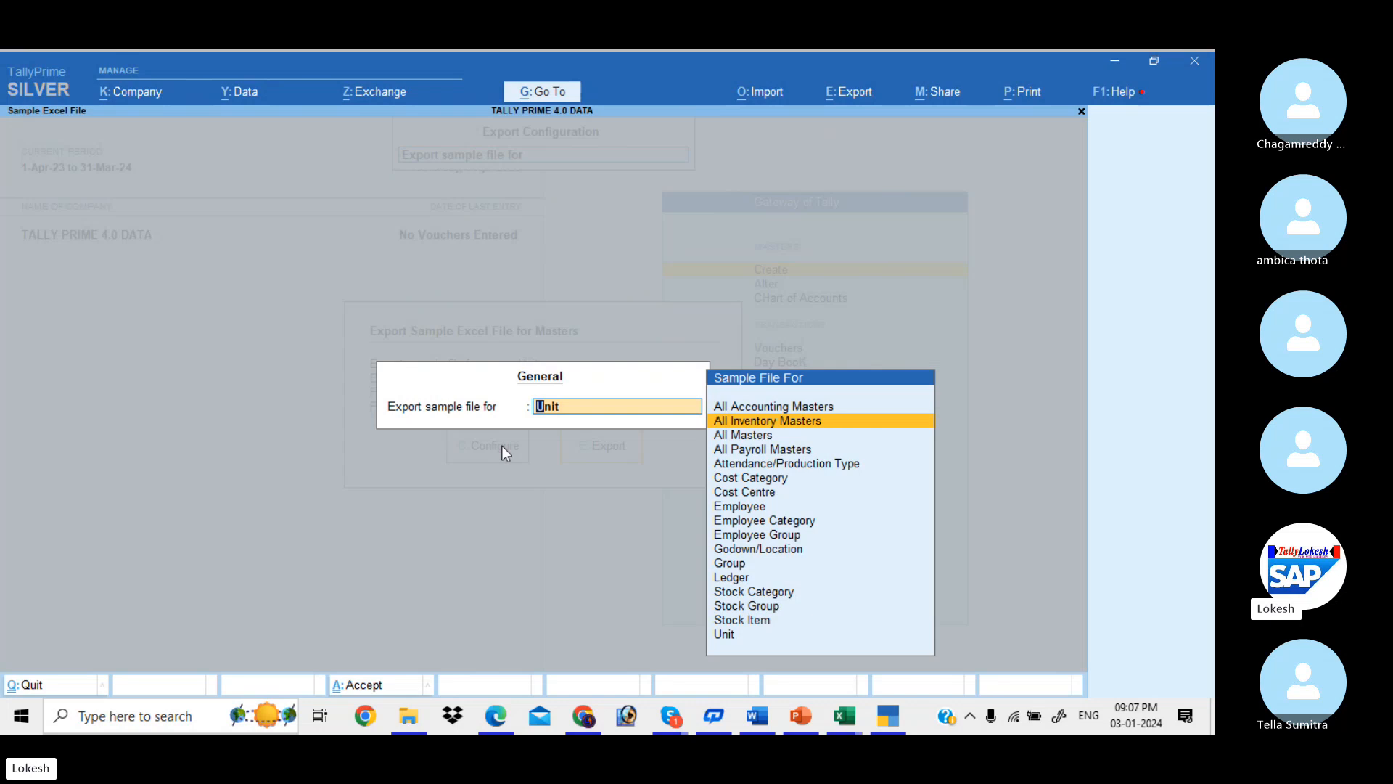
pyautogui.press('Down')
pyautogui.press('Down')
pyautogui.press('Down')
pyautogui.press('Down')
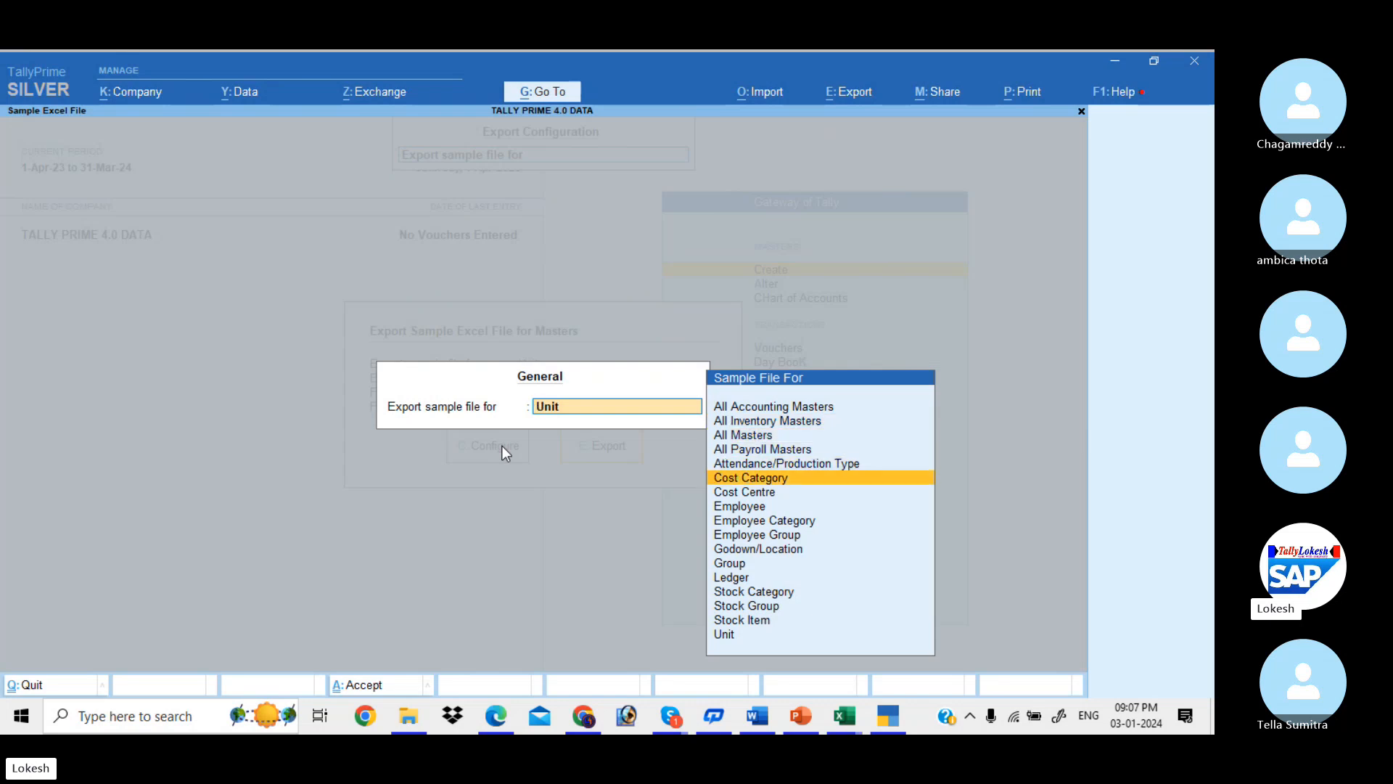
pyautogui.press('Down')
pyautogui.press('Down')
pyautogui.press('Down')
pyautogui.press('Down')
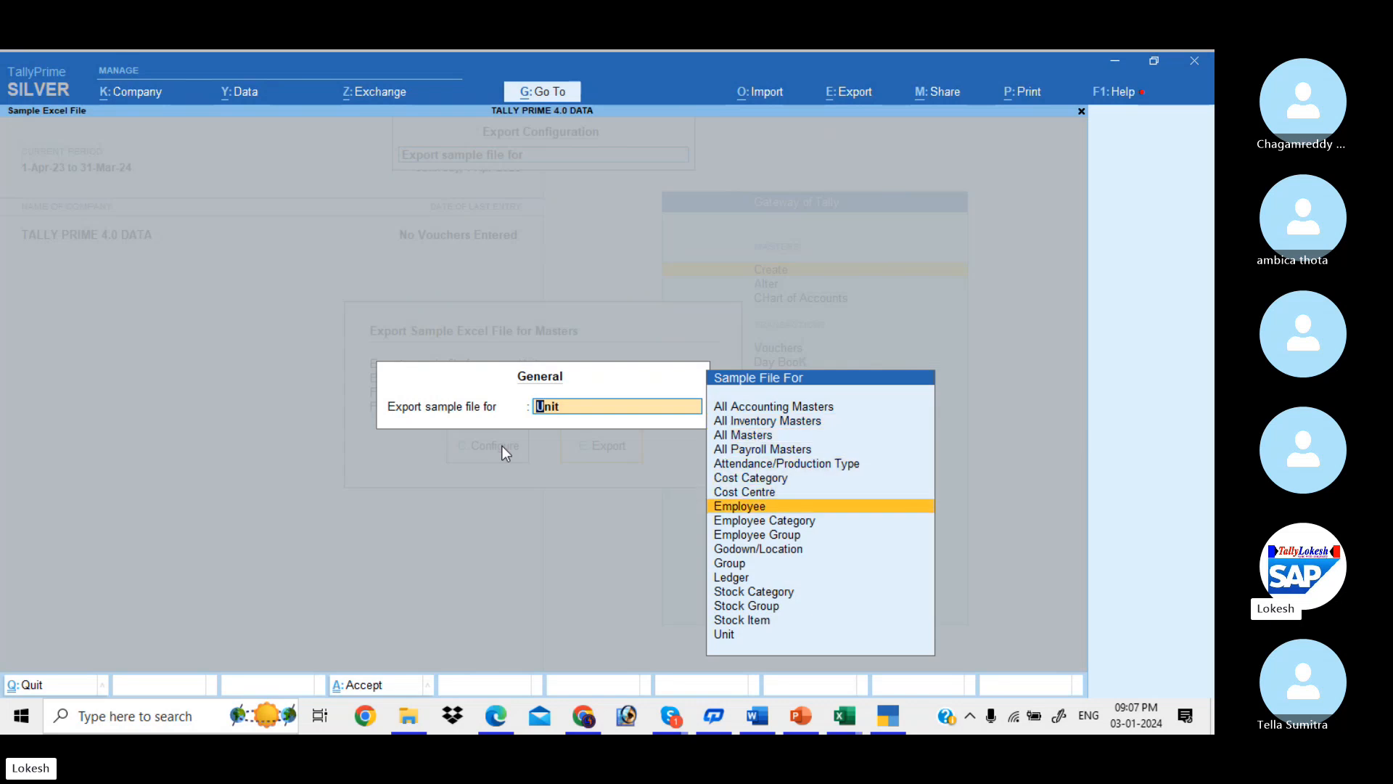
pyautogui.press('Down')
pyautogui.press('Down')
pyautogui.press('Down')
pyautogui.press('Down')
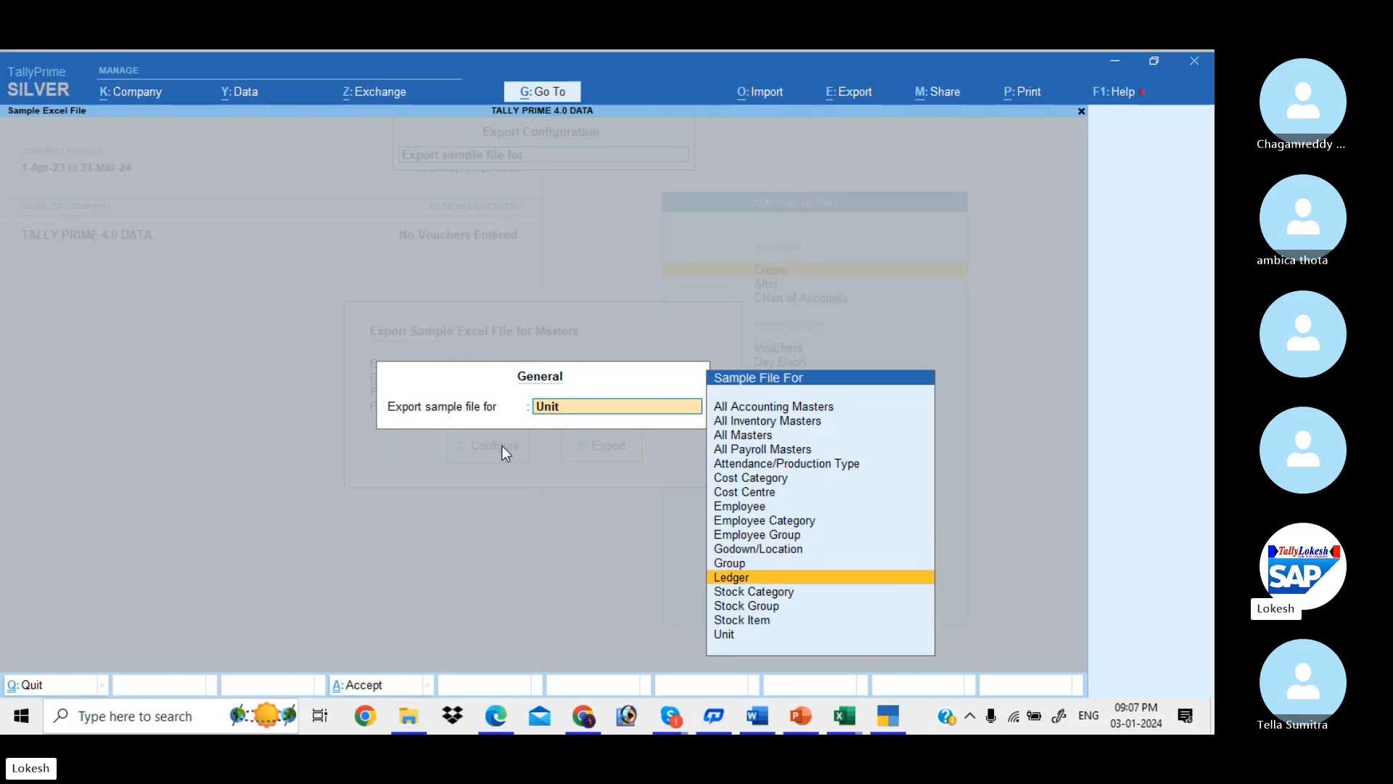
pyautogui.press('Down')
pyautogui.press('Down')
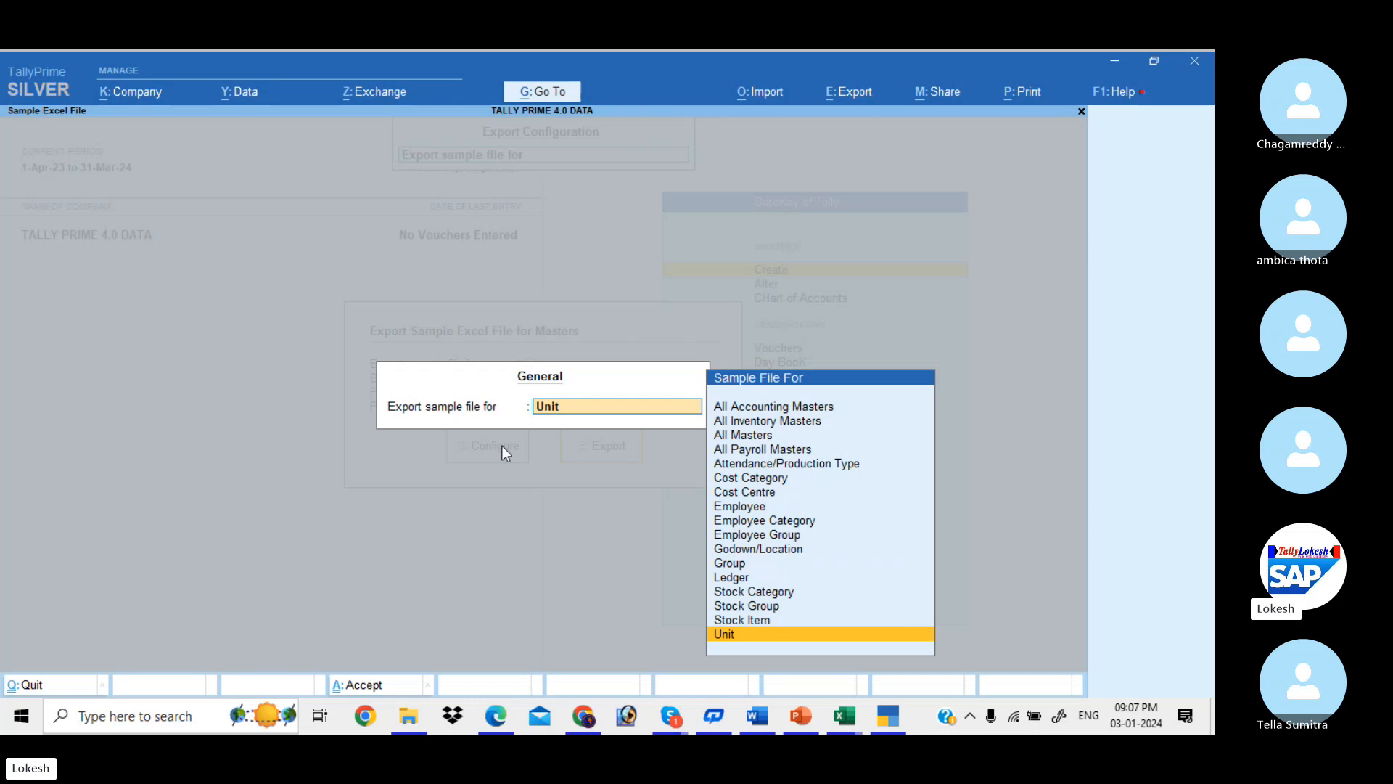
# - Minimize TallyPrime and create a desktop folder named TALLY EXCEL FILE
pyautogui.click(1116, 64)
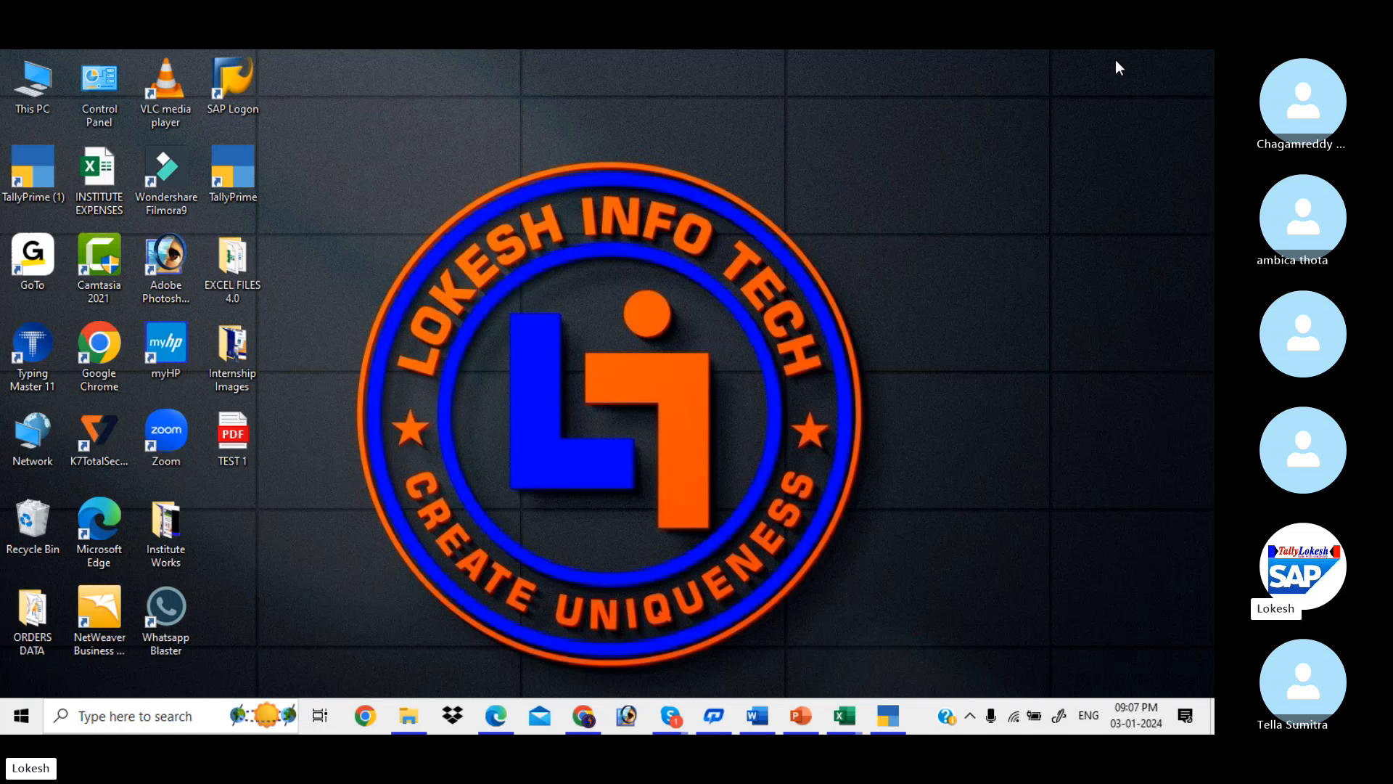
pyautogui.rightClick(384, 151)
pyautogui.moveTo(476, 274)
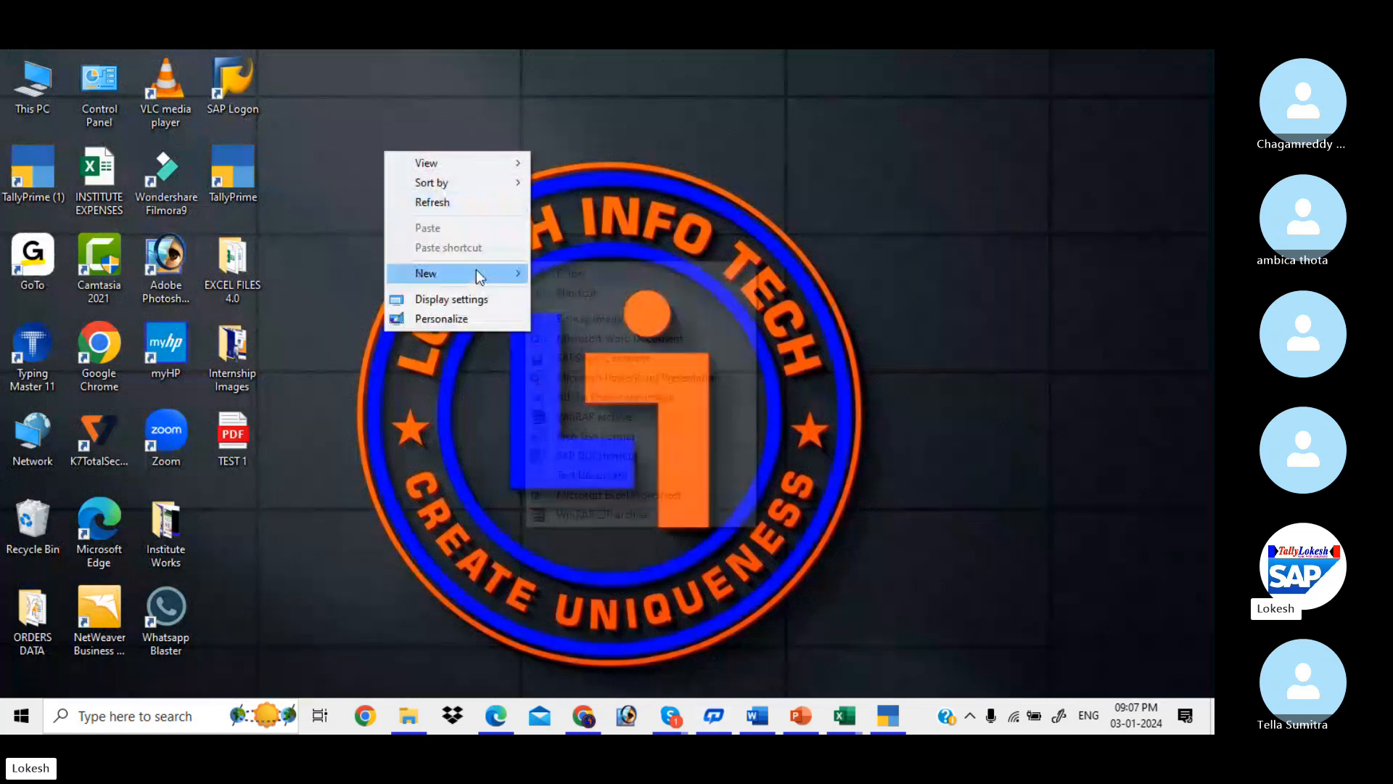
pyautogui.click(587, 273)
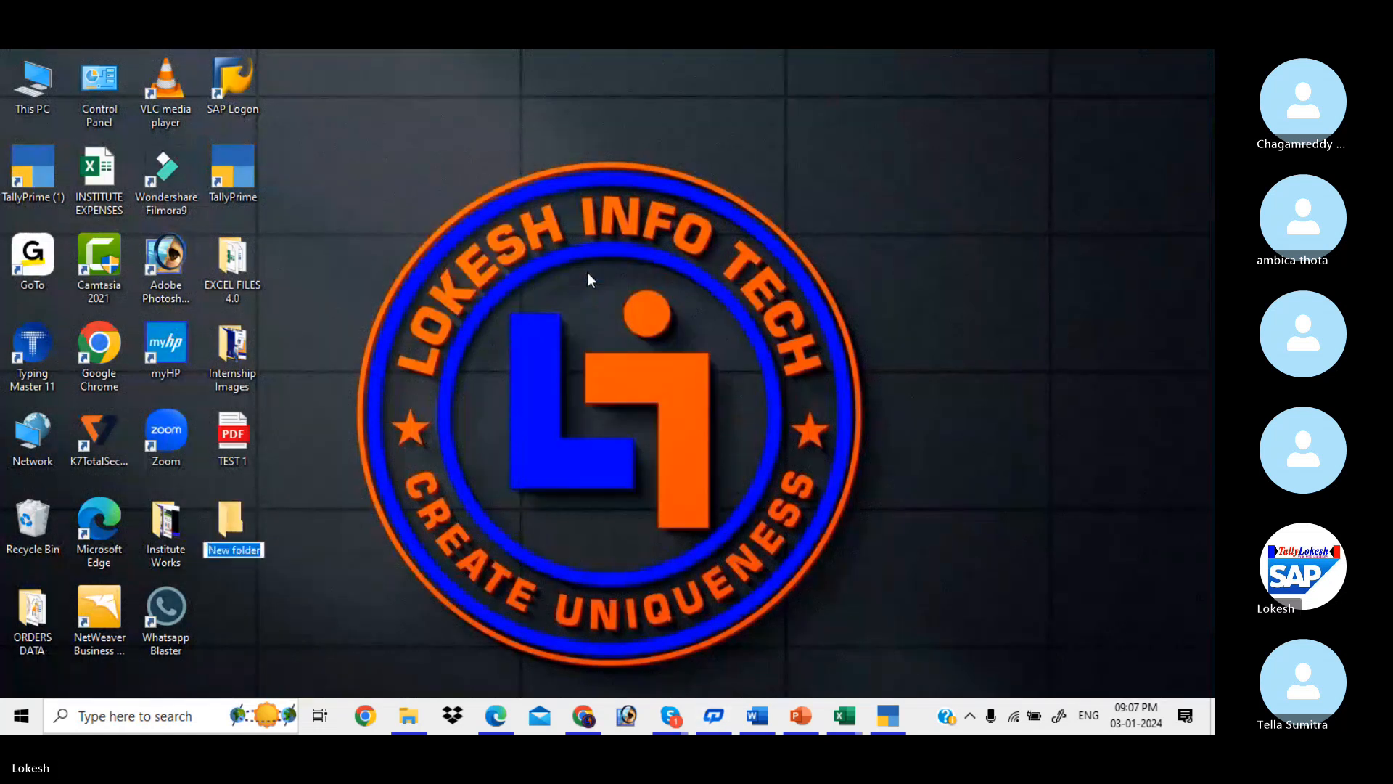
pyautogui.write('TALLY EXCEL FIE')
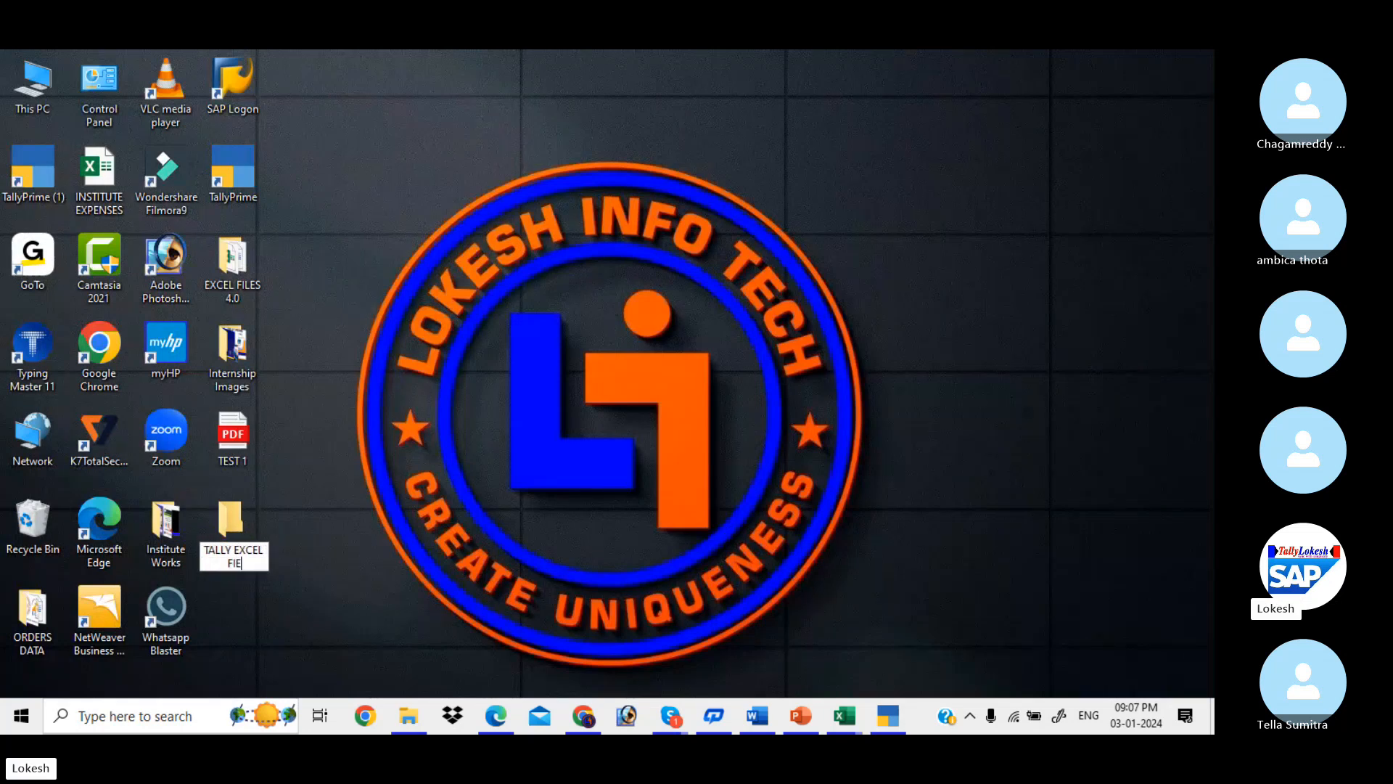
pyautogui.press('BackSpace')
pyautogui.write('LE')
pyautogui.press('Return')
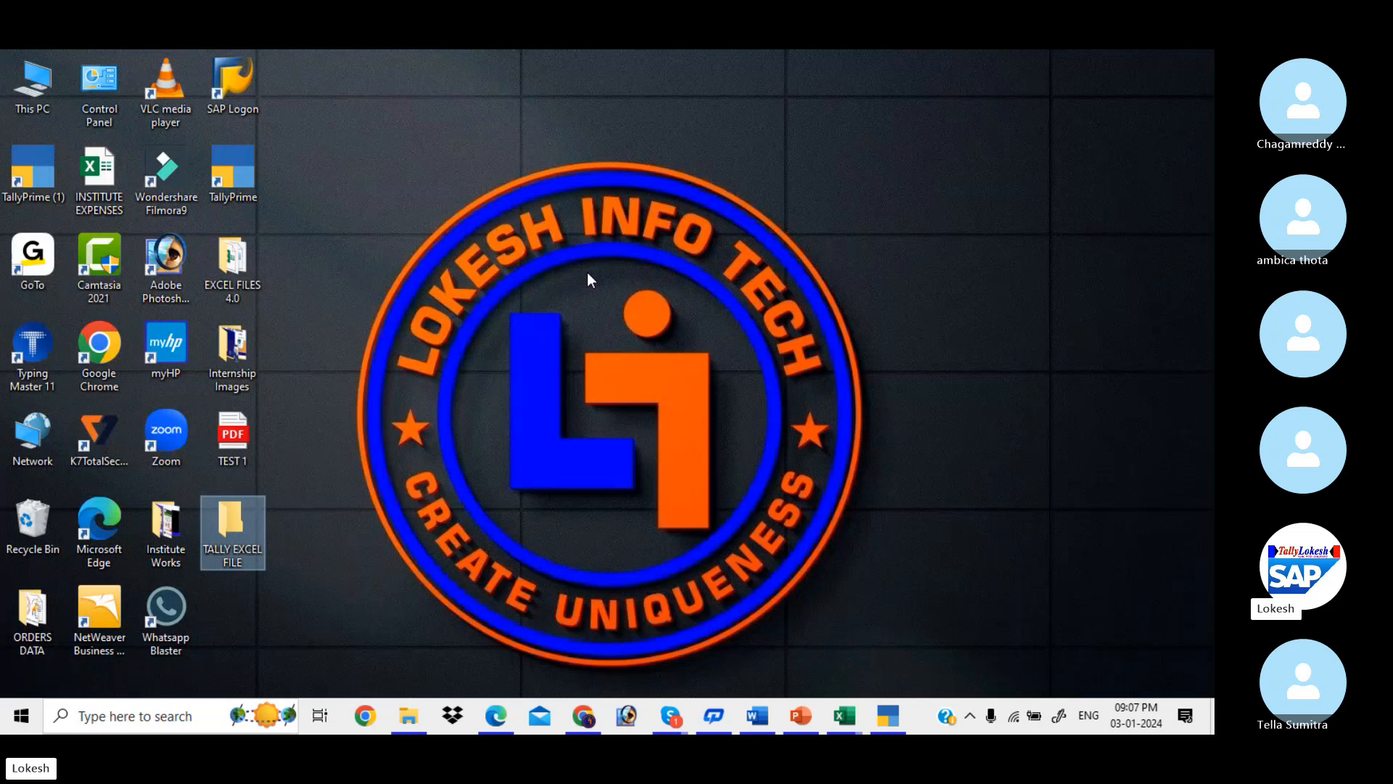
# - Switch back to TallyPrime and choose Group as the master type for the sample file export
pyautogui.click(887, 716)
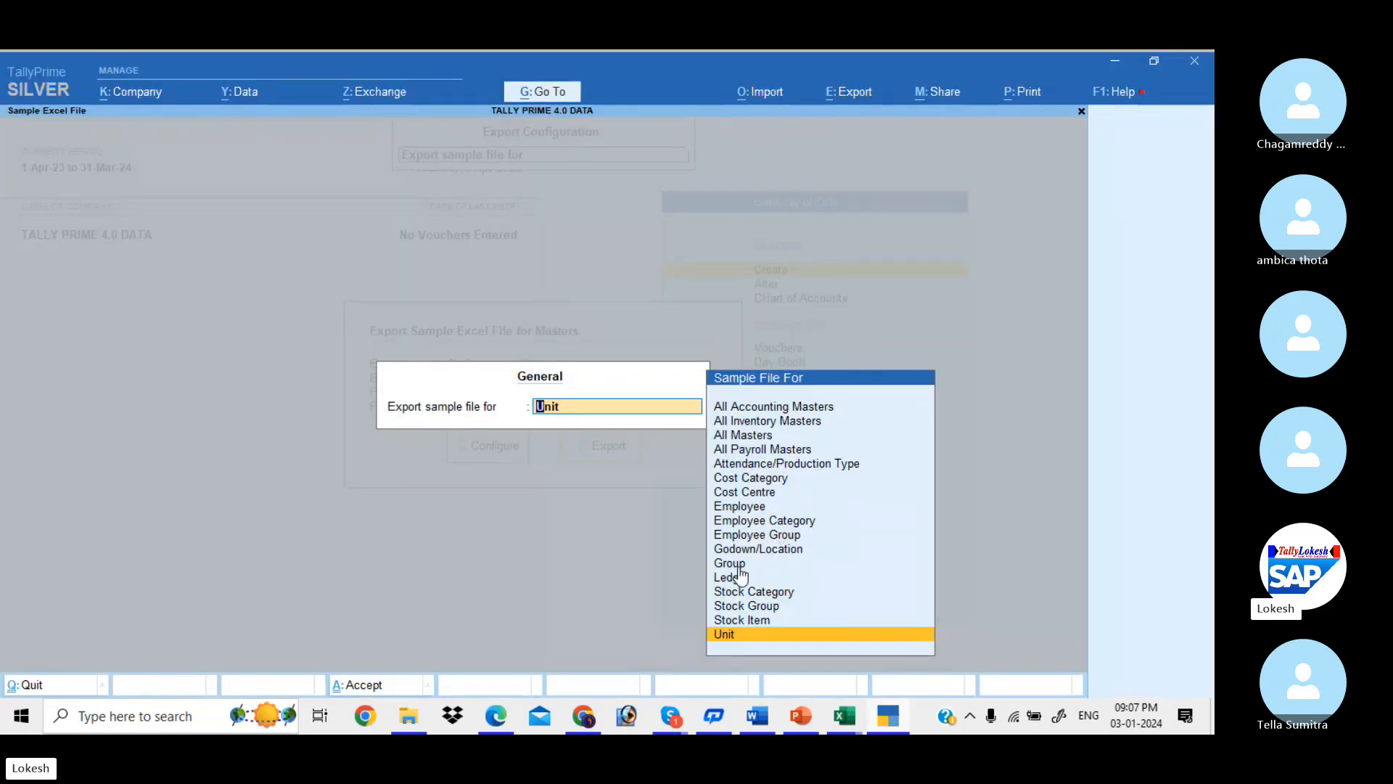
pyautogui.click(730, 563)
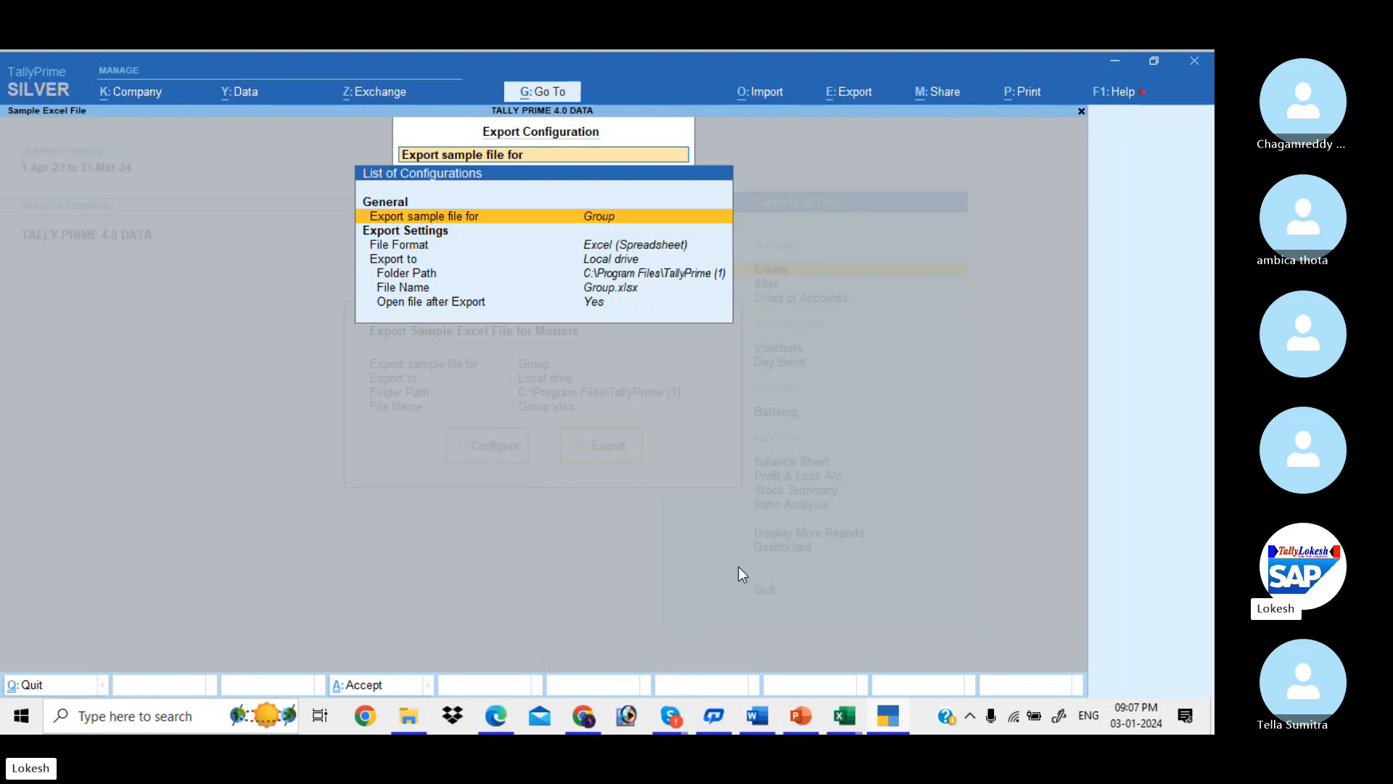
# - Set the export folder path for the Group sample file to the TALLY EXCEL FILE folder on the Desktop
pyautogui.press('Down')
pyautogui.press('Down')
pyautogui.press('Down')
pyautogui.press('Down')
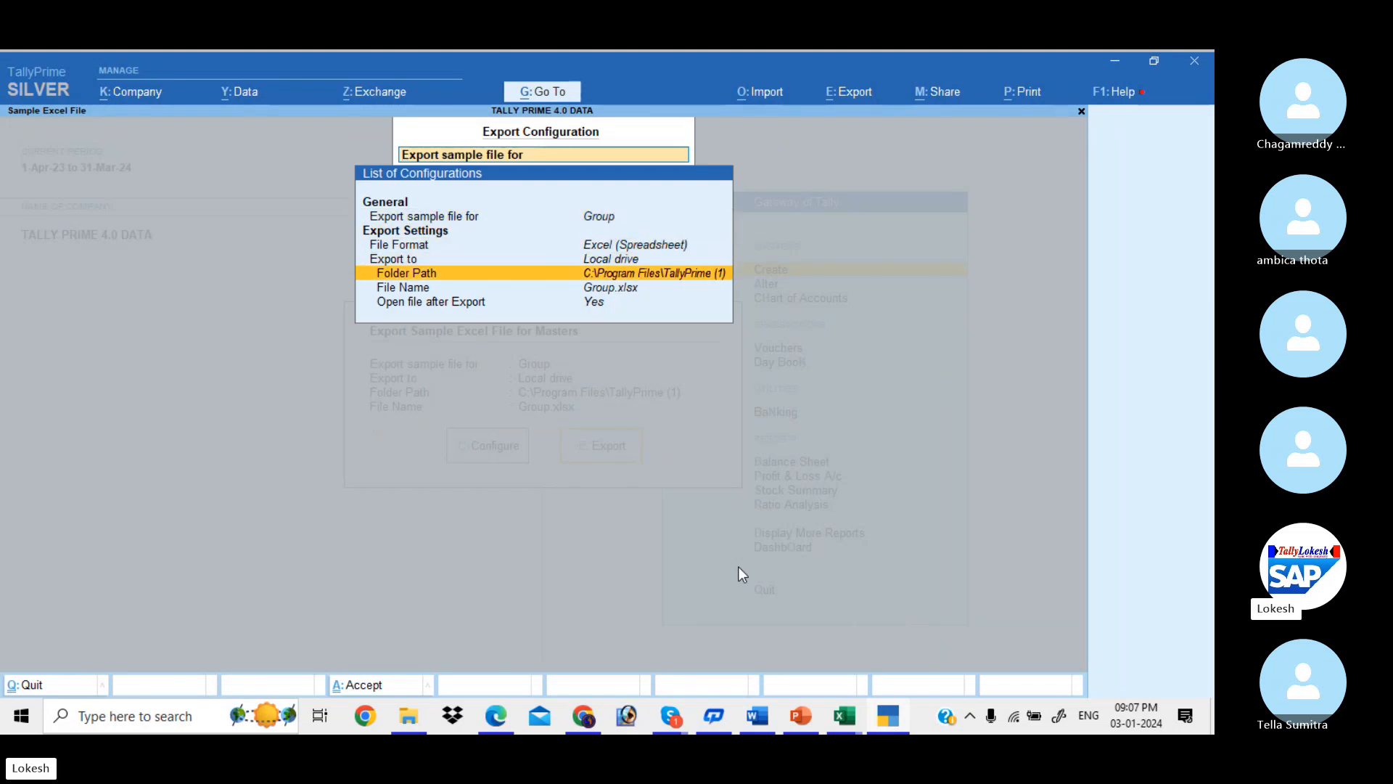
pyautogui.press('Return')
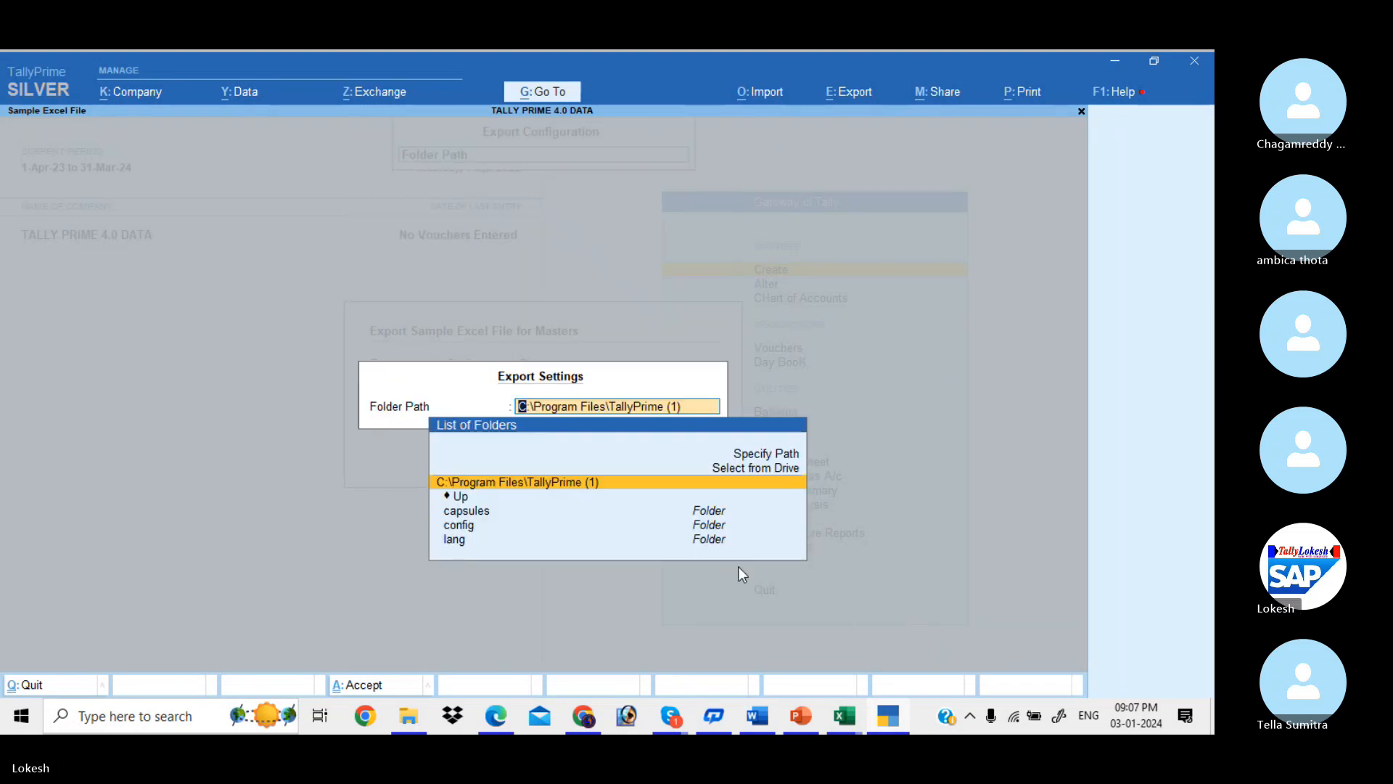
pyautogui.press('Up')
pyautogui.press('Return')
pyautogui.press('Down')
pyautogui.press('Down')
pyautogui.press('Down')
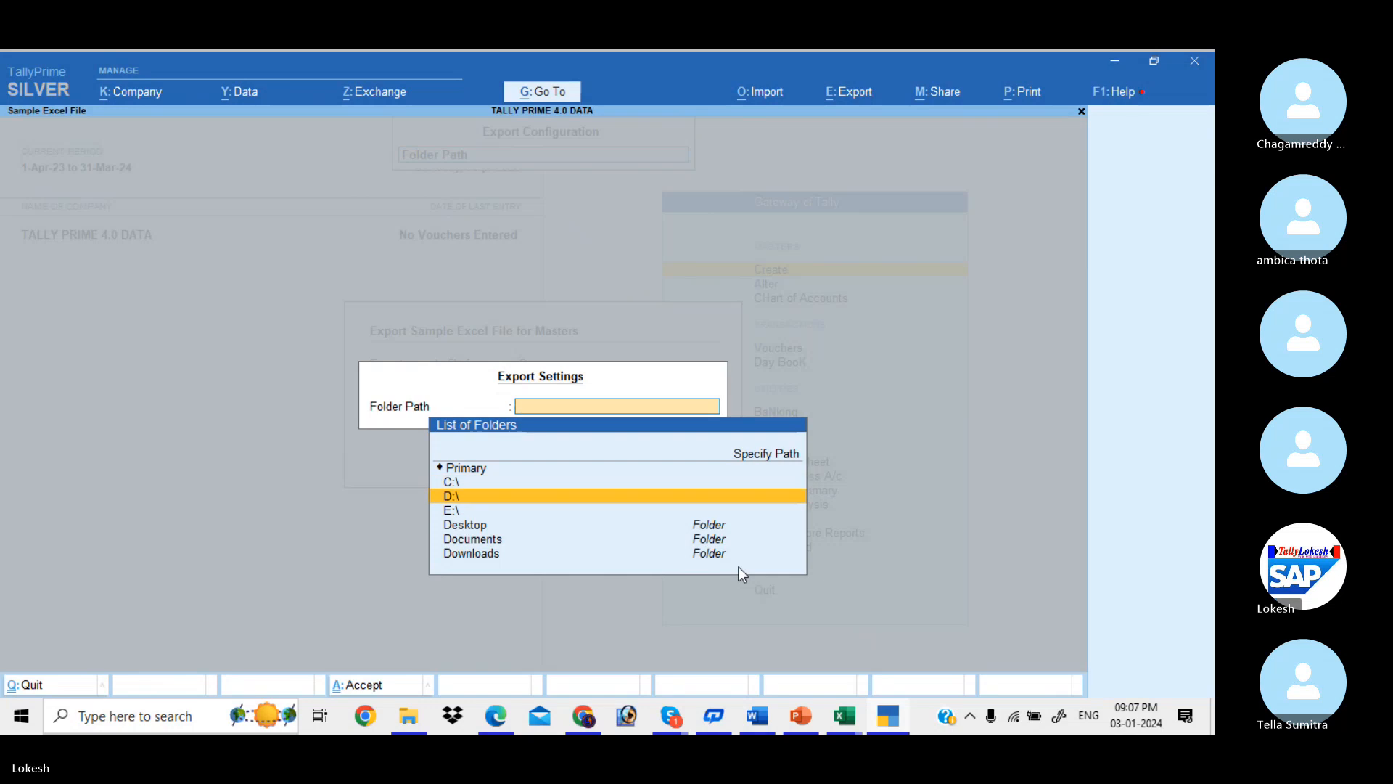
pyautogui.press('Return')
pyautogui.press('Down')
pyautogui.press('Down')
pyautogui.press('Down')
pyautogui.press('Down')
pyautogui.press('Down')
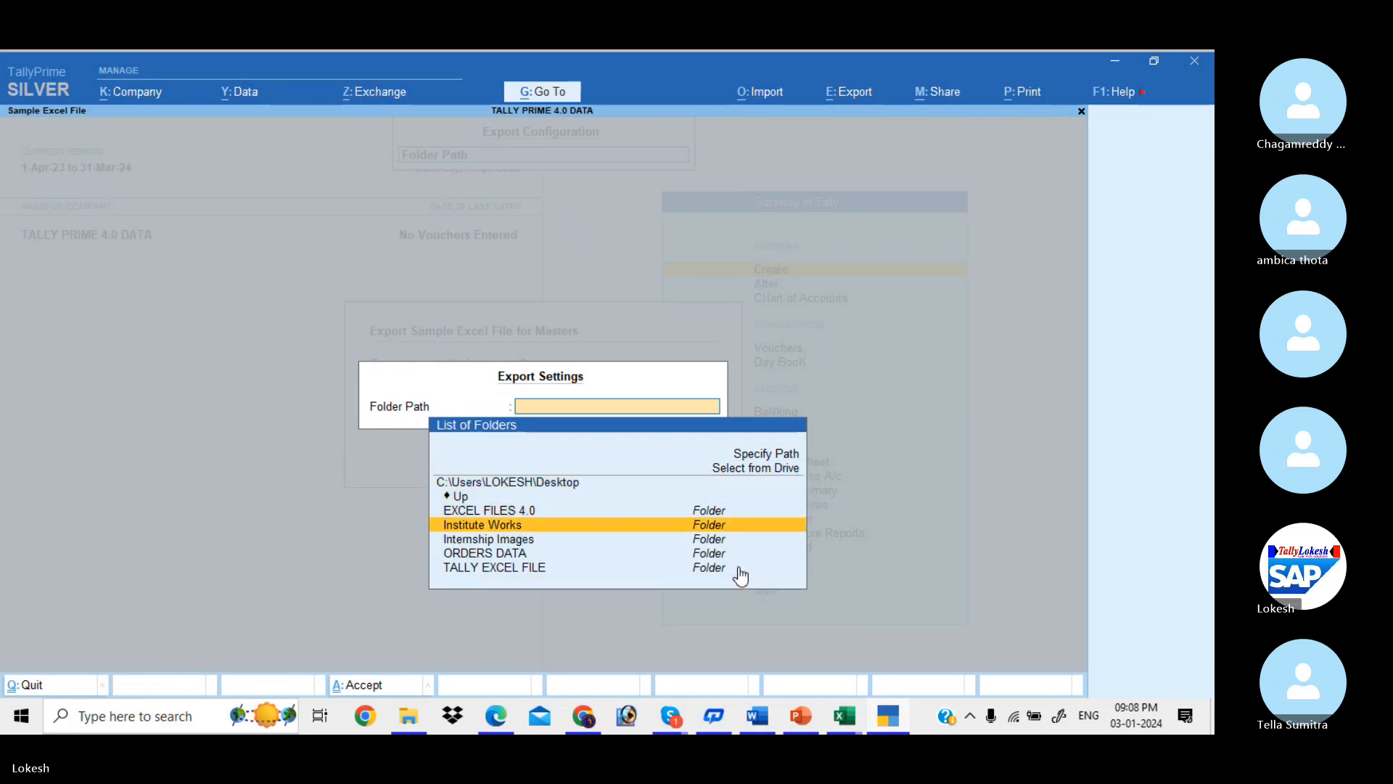
pyautogui.press('Return')
pyautogui.press('Return')
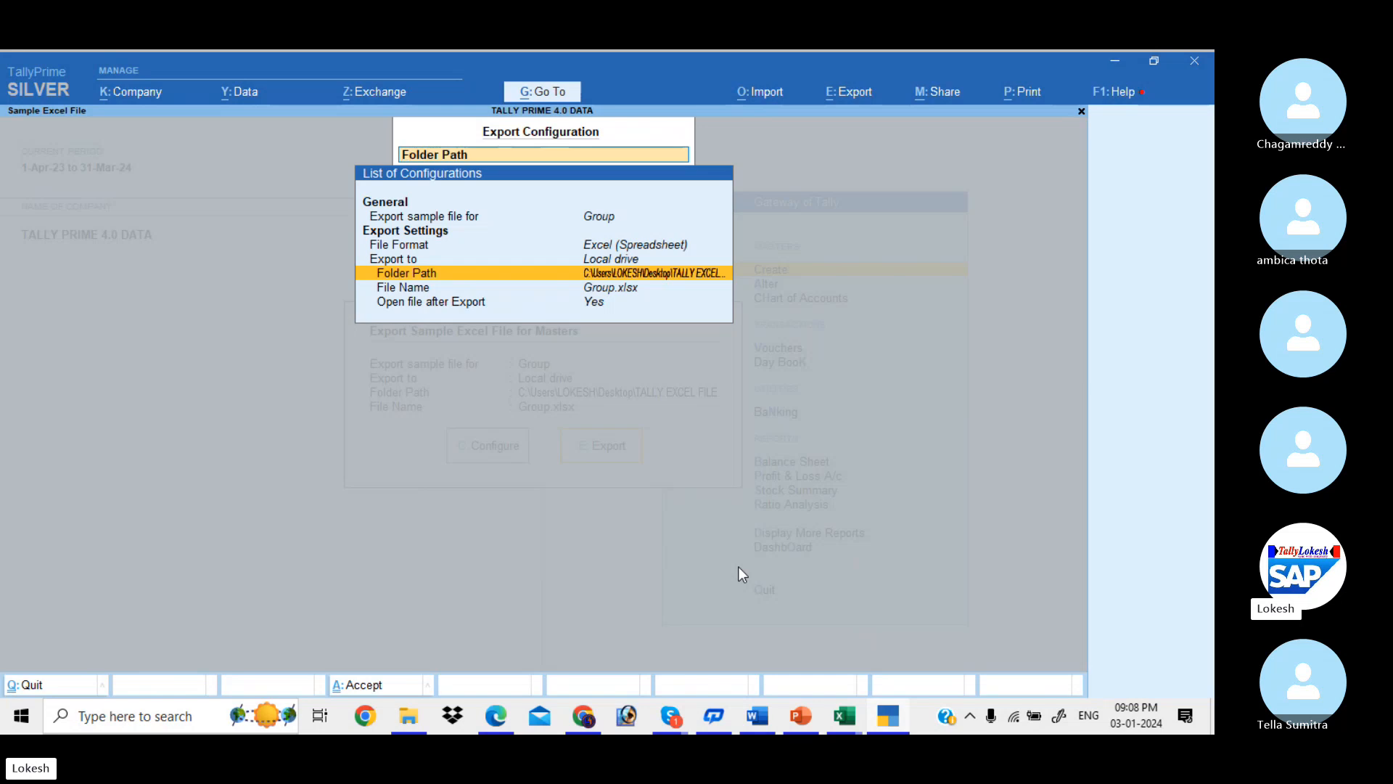
pyautogui.press('Down')
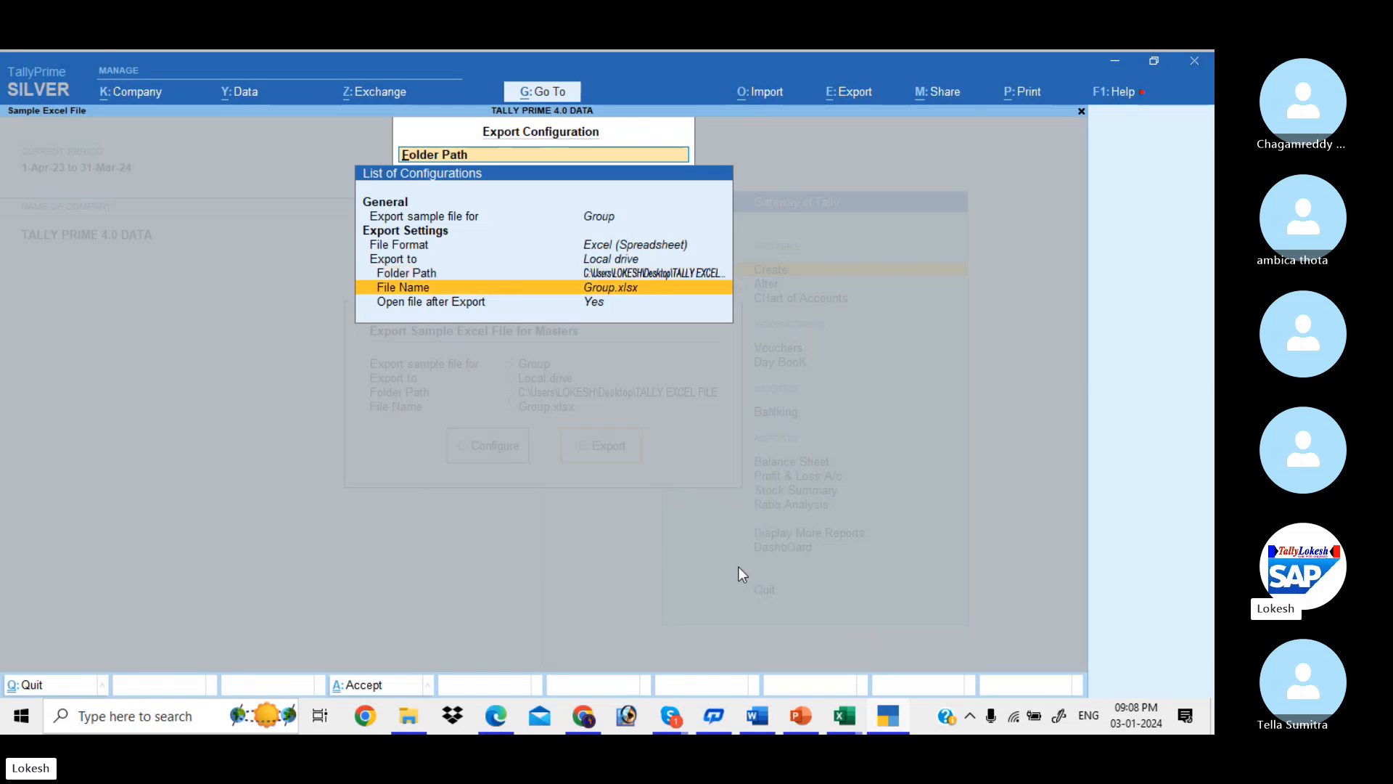
pyautogui.press('Up')
# - Accept the configuration and export the Group sample Excel file, dismissing any message about workbooks with the same name
pyautogui.hotkey('ctrl', 'a')
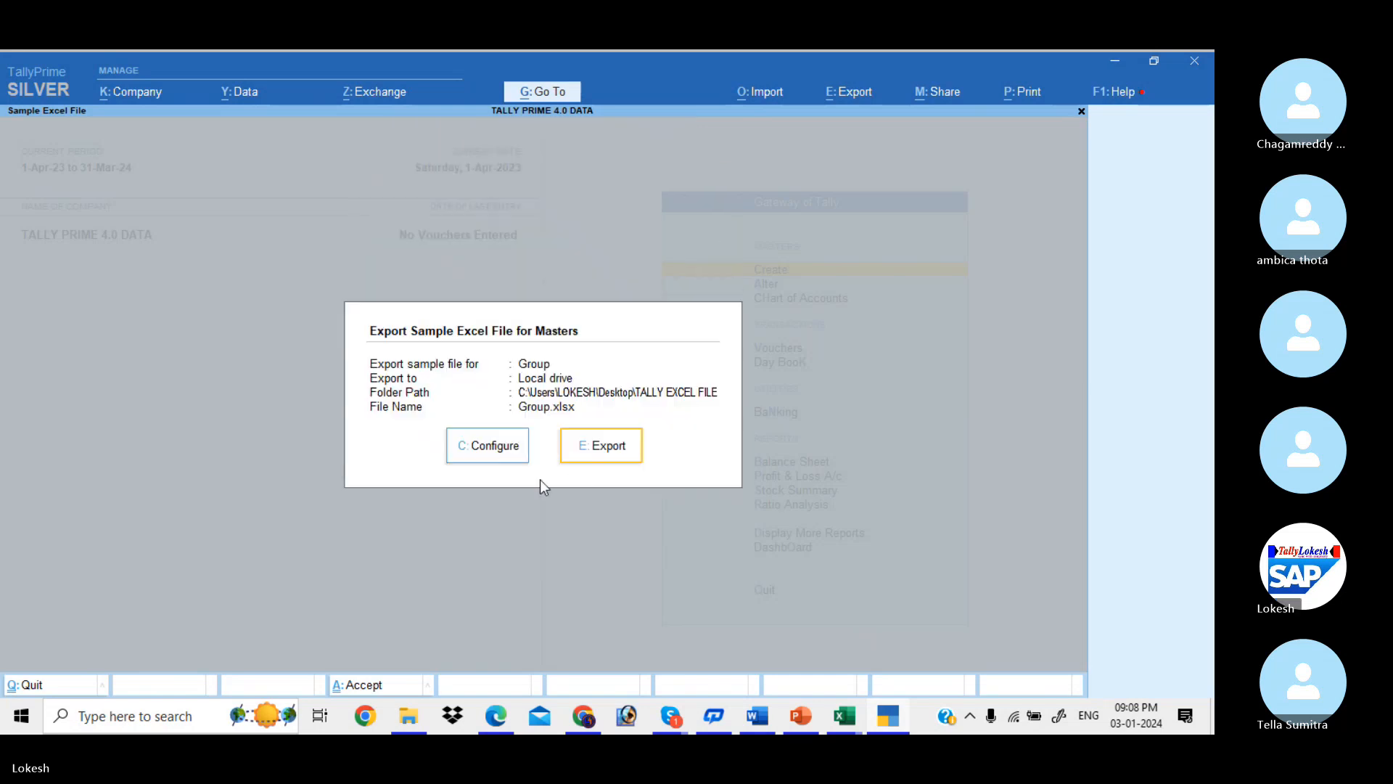
pyautogui.click(611, 453)
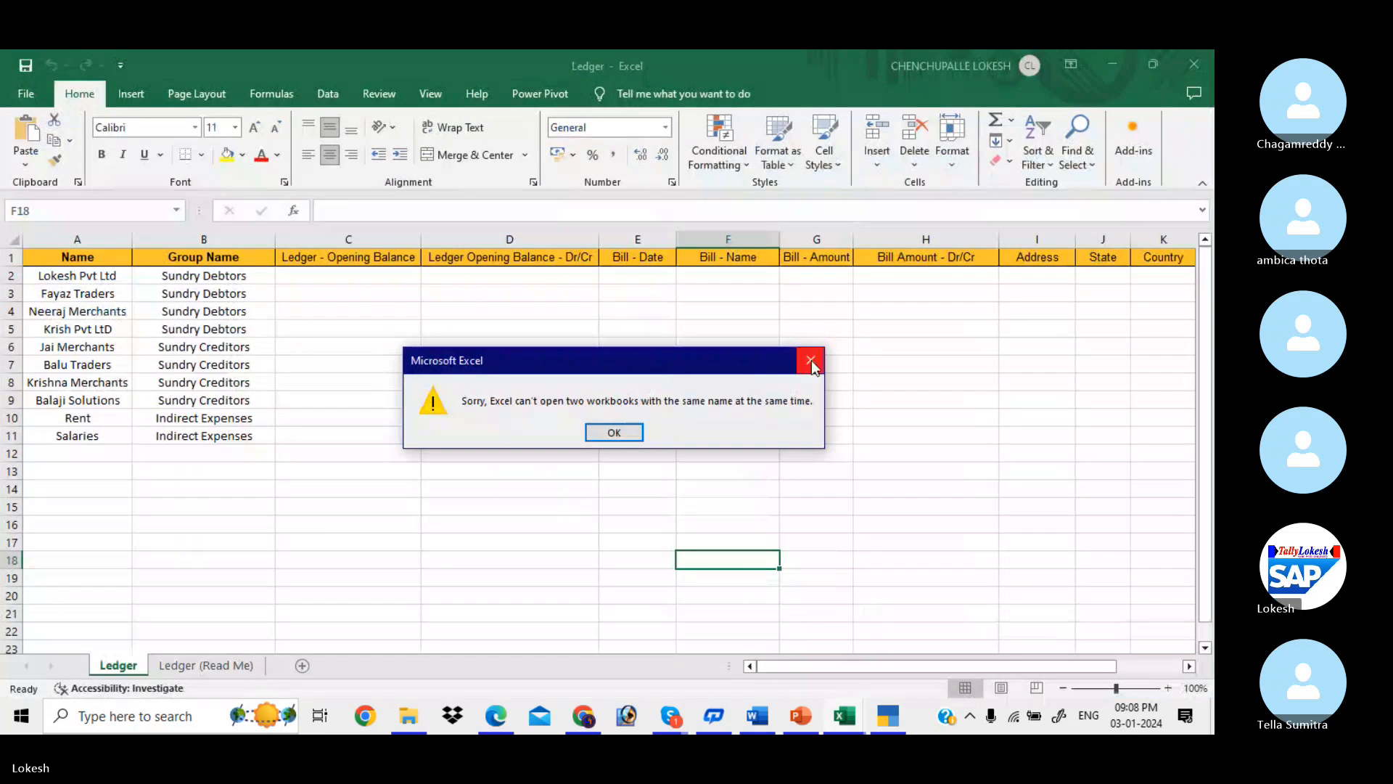
pyautogui.click(810, 361)
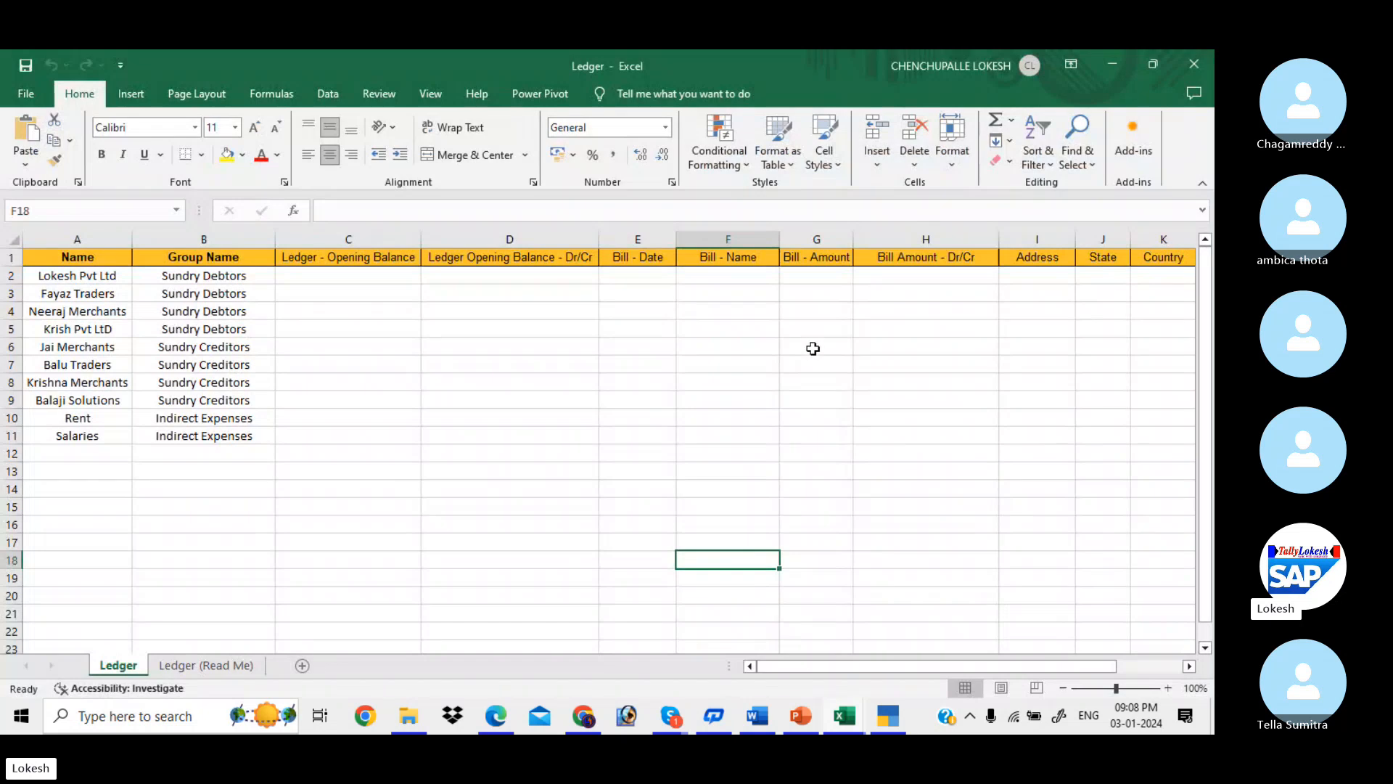
# - Close the open Excel workbooks Ledger, Unit, Group, StockItem and StockCategory
pyautogui.click(1182, 64)
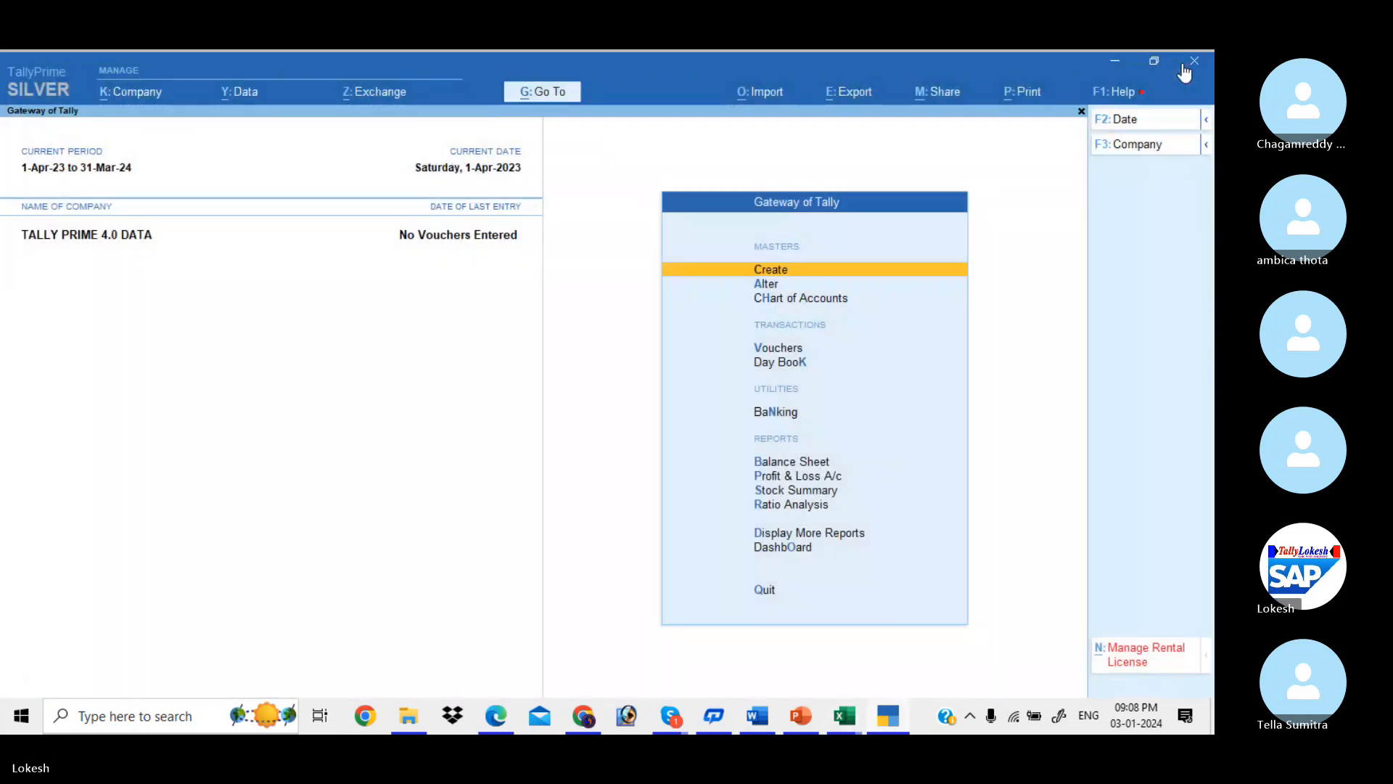
pyautogui.moveTo(854, 722)
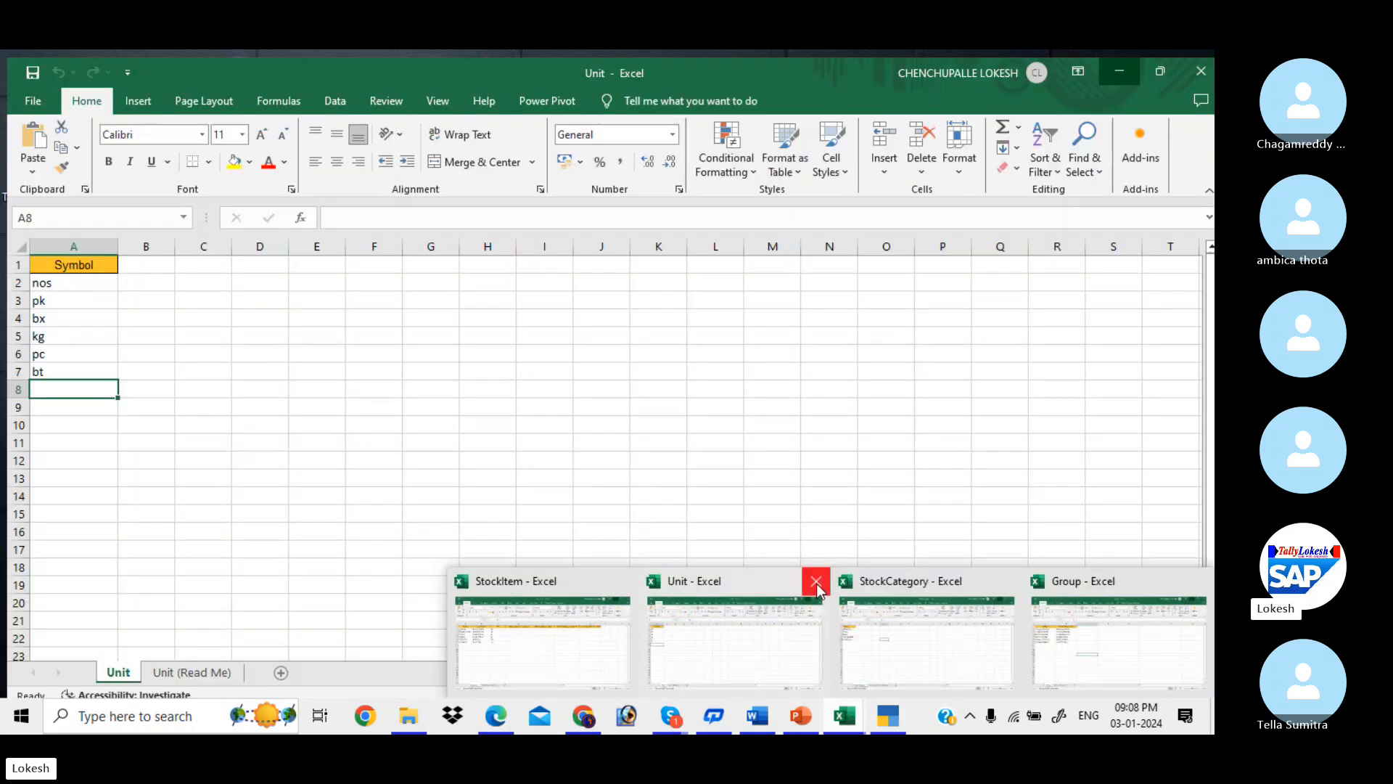
pyautogui.click(815, 581)
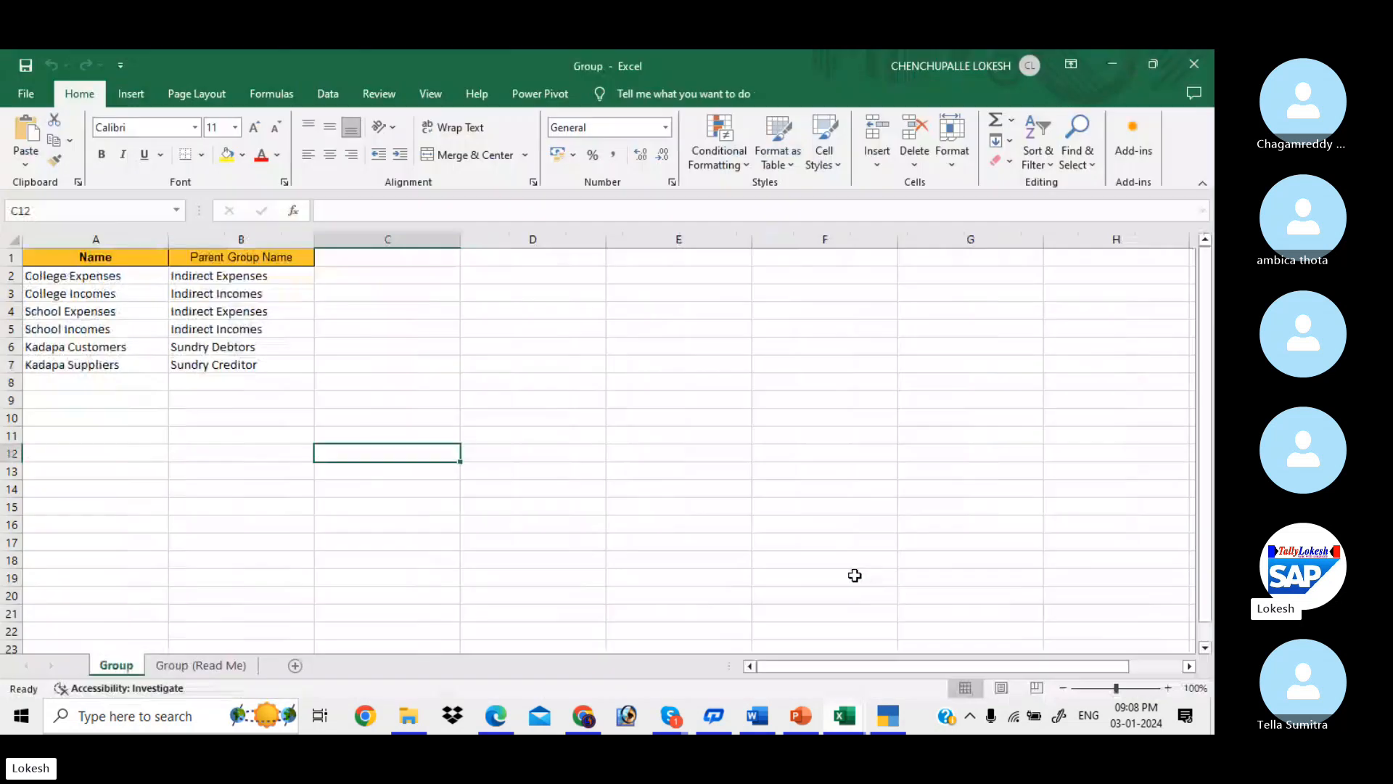
pyautogui.click(1194, 58)
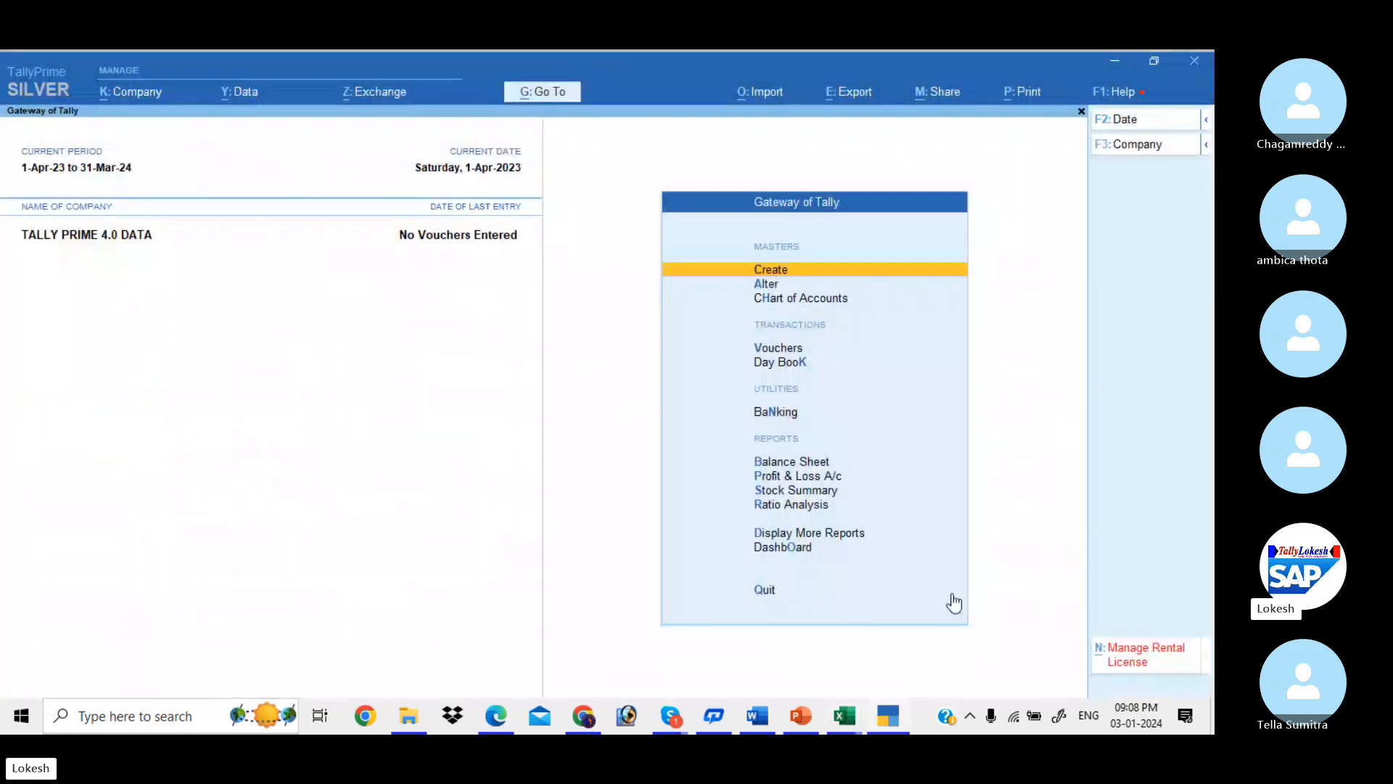
pyautogui.click(856, 707)
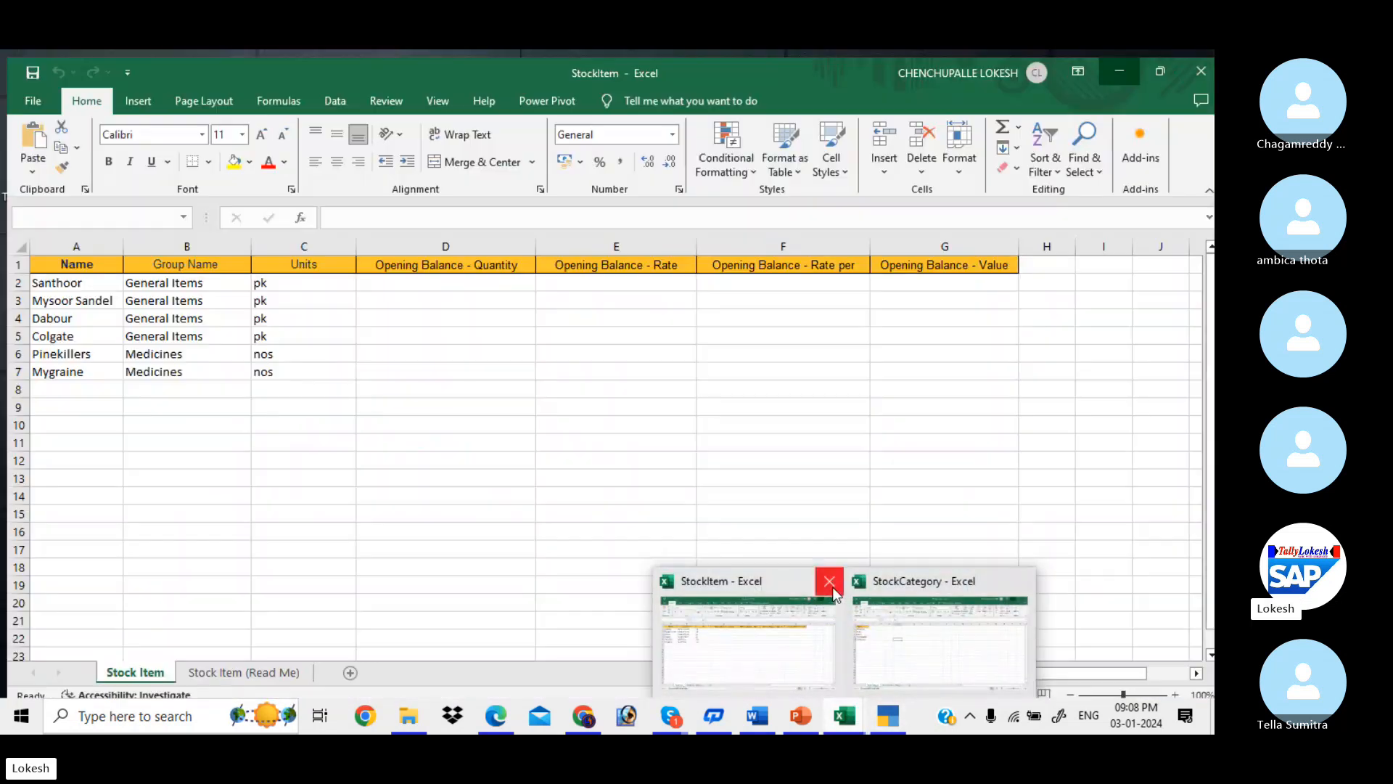
pyautogui.click(829, 581)
pyautogui.click(833, 588)
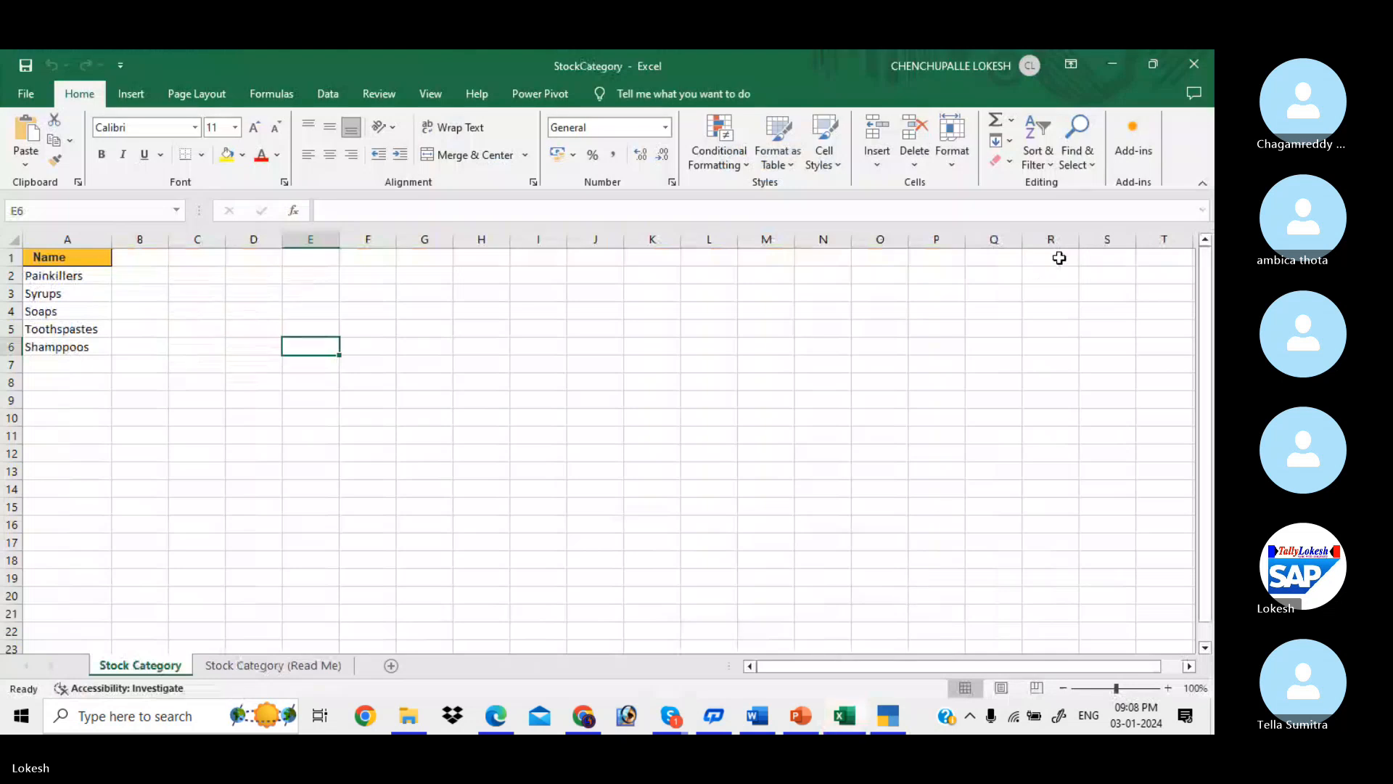
pyautogui.click(1198, 63)
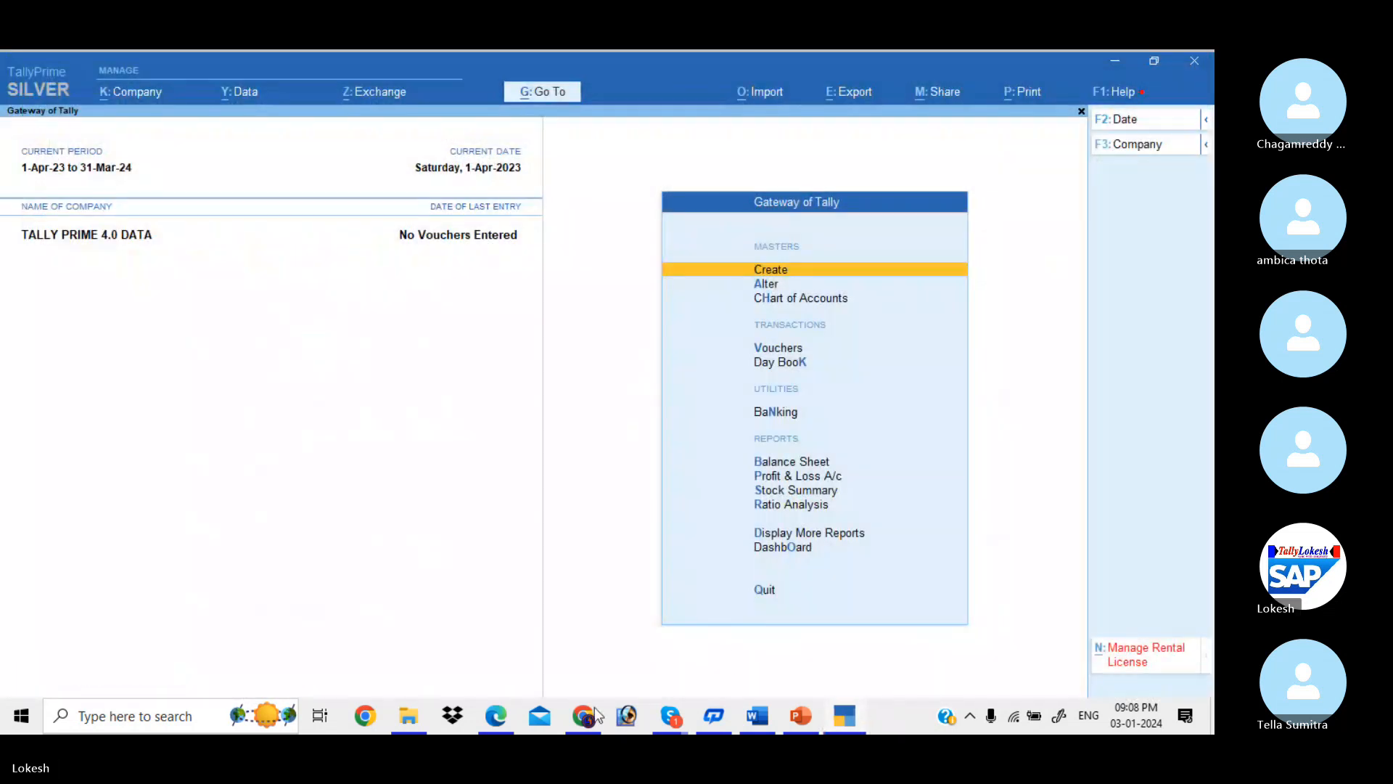
# - Open the exported Group workbook from the TALLY EXCEL FILE folder on the Desktop in File Explorer
pyautogui.click(405, 725)
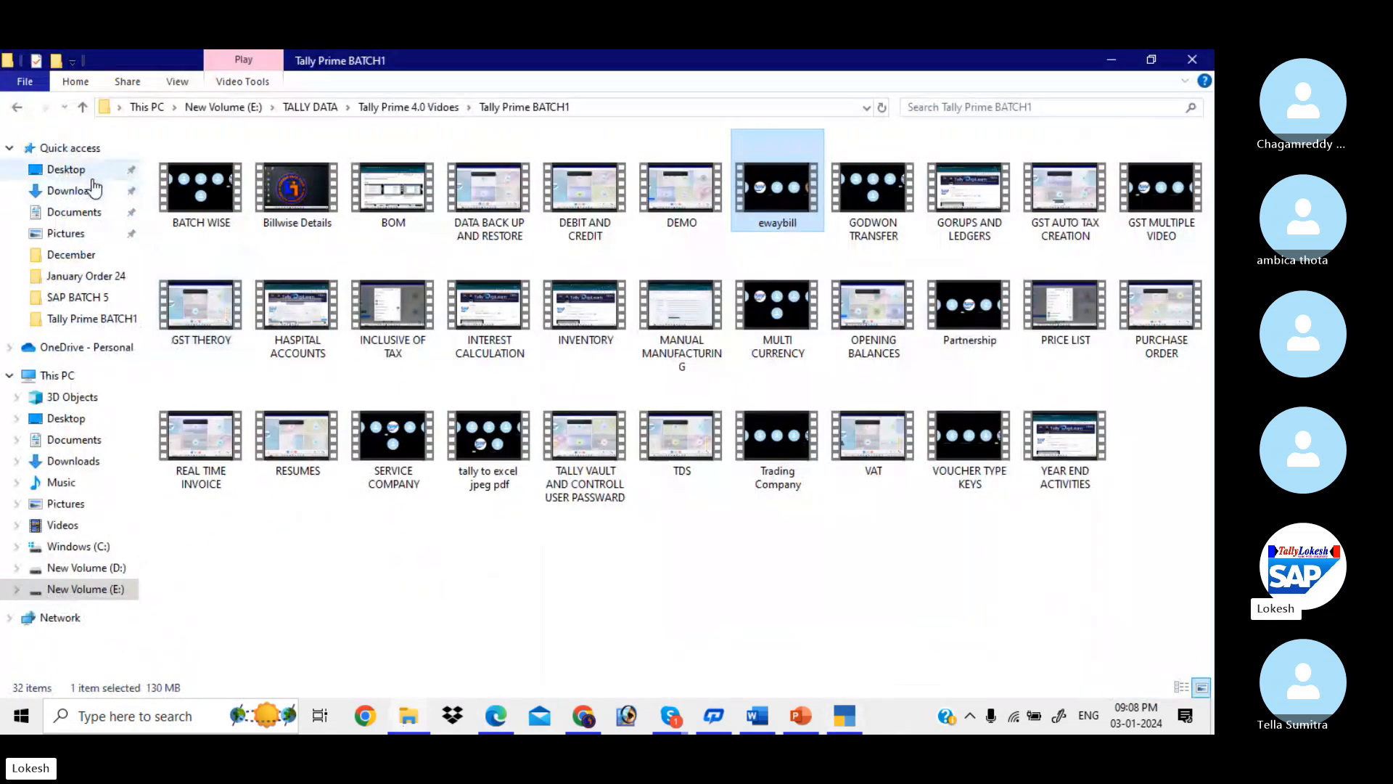
pyautogui.click(93, 177)
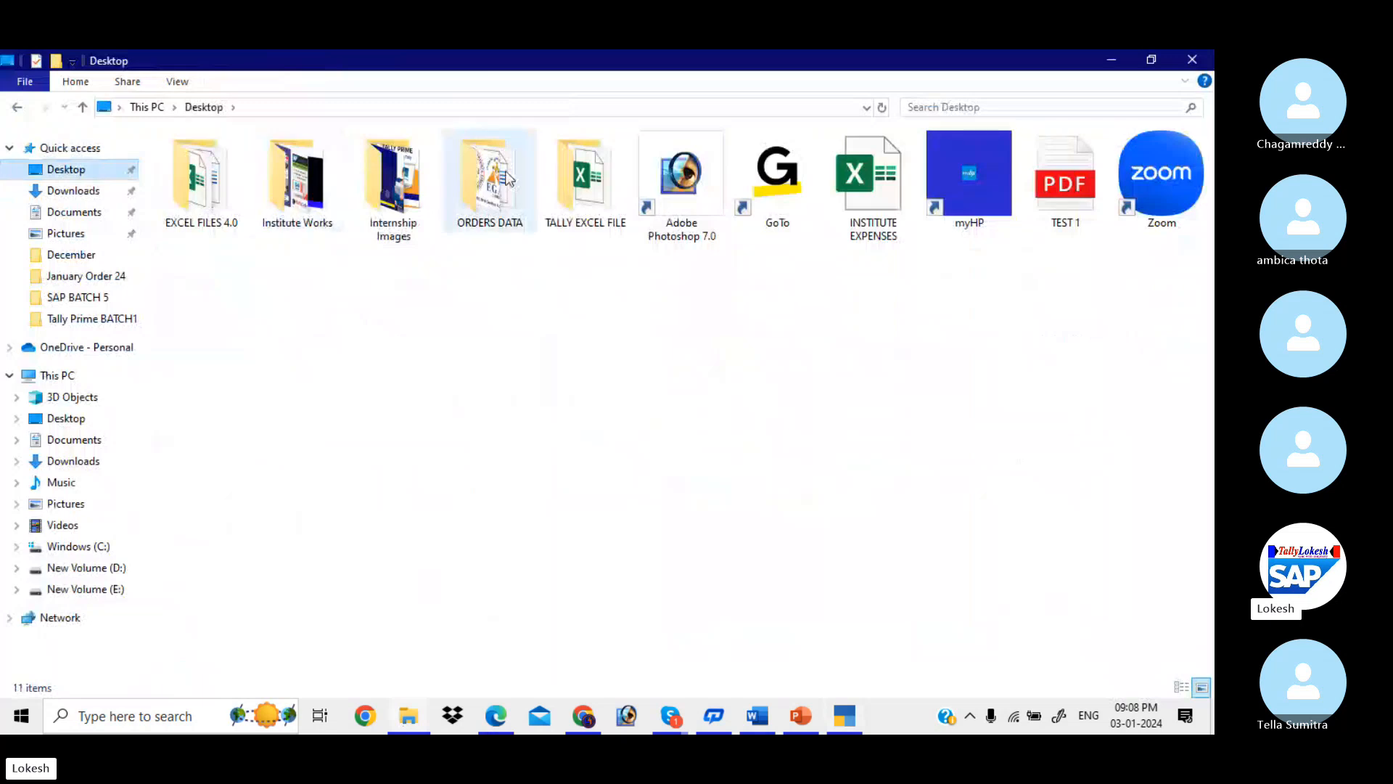
pyautogui.doubleClick(603, 175)
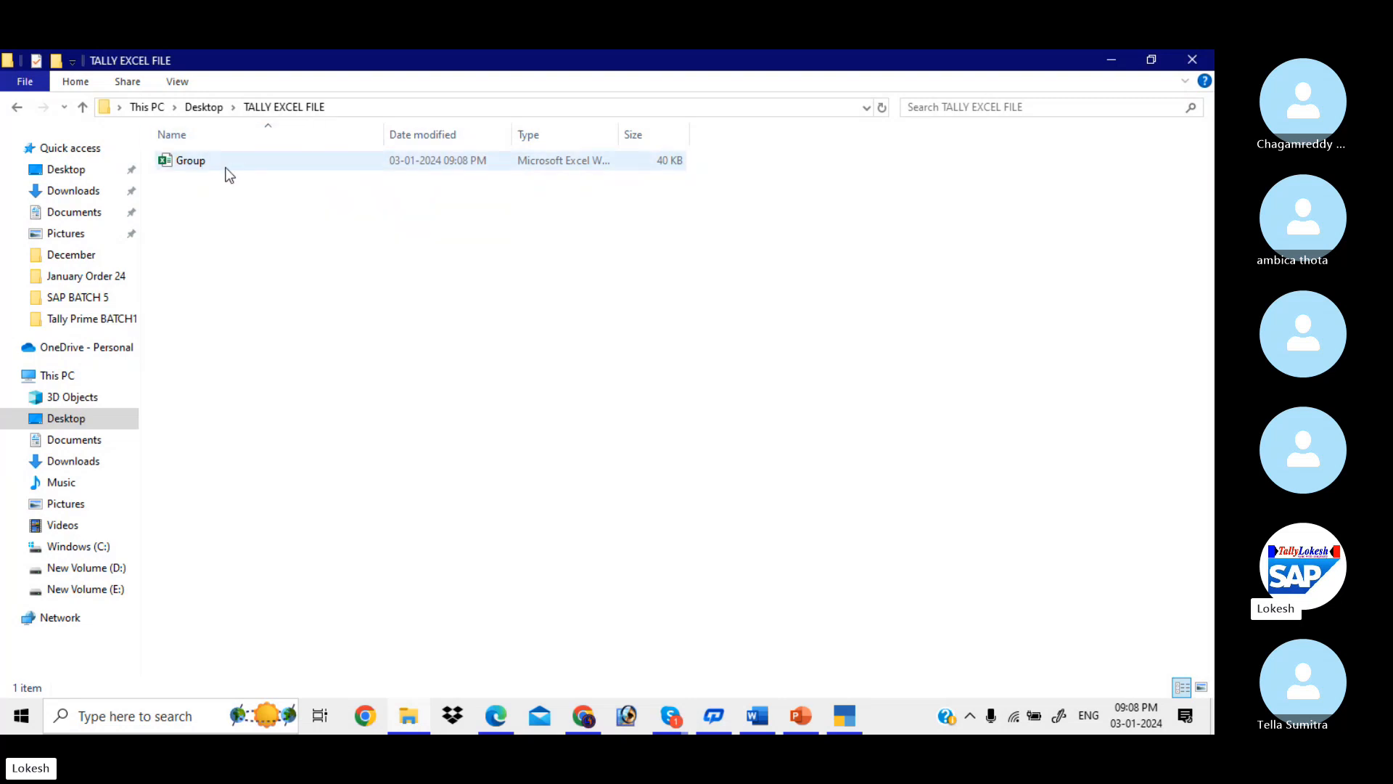
pyautogui.doubleClick(263, 161)
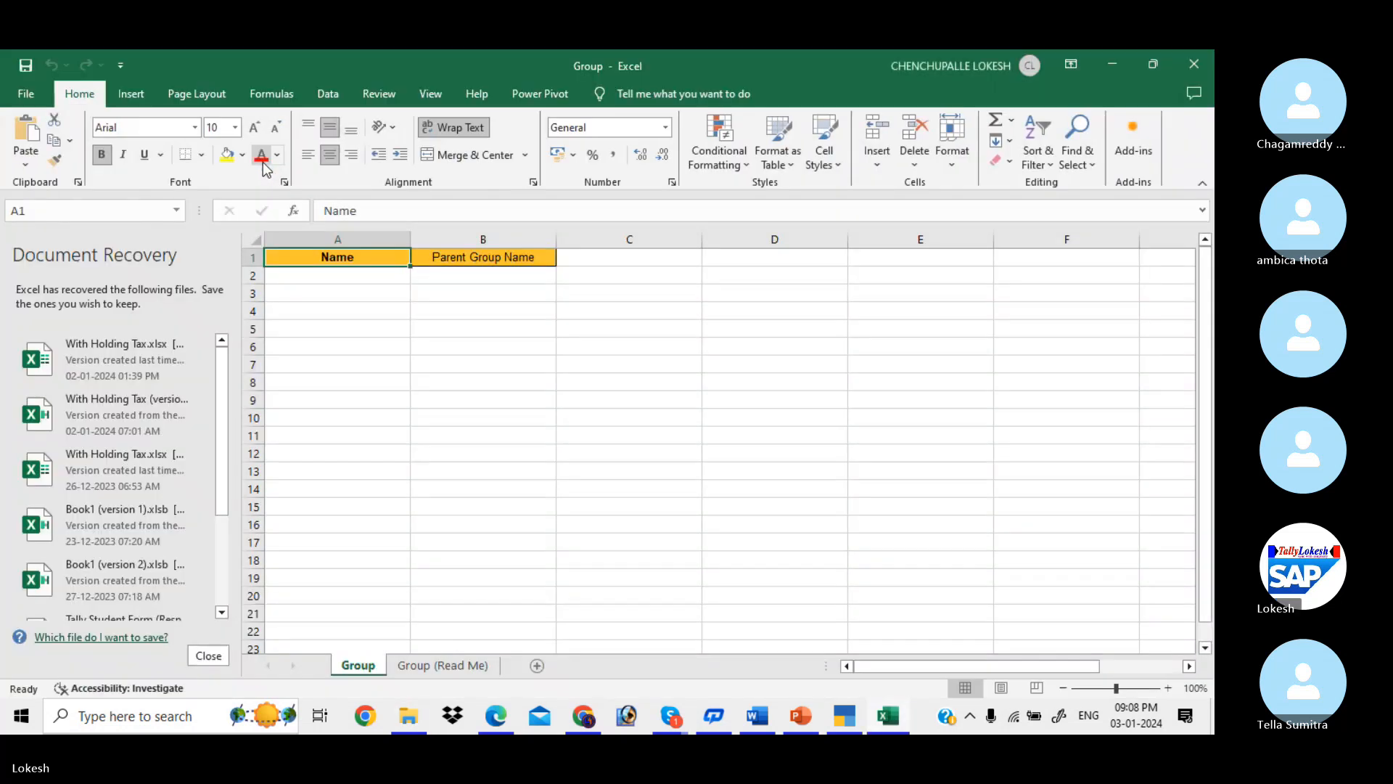
# - Close Excel's Document Recovery pane, choosing to keep the recovered files for viewing another time
pyautogui.click(214, 661)
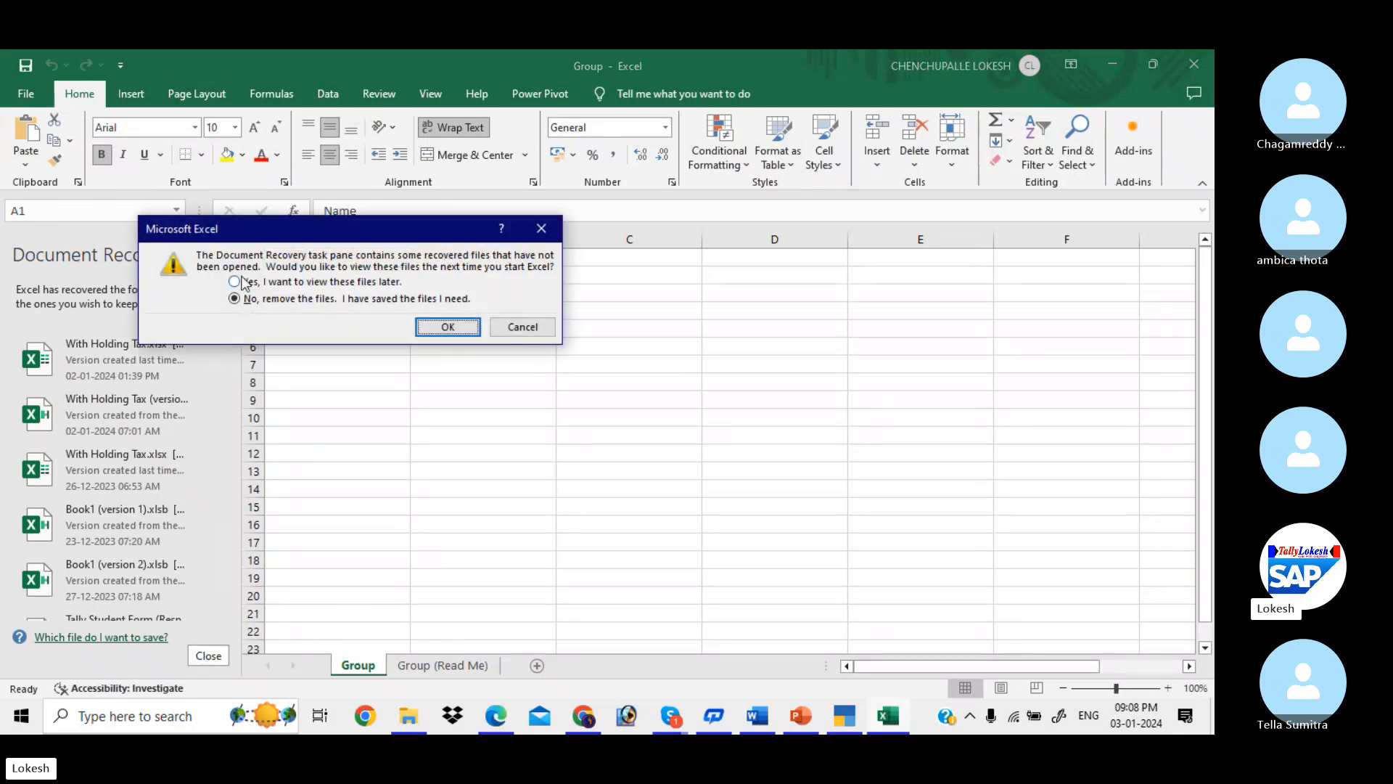
pyautogui.click(234, 282)
pyautogui.click(417, 326)
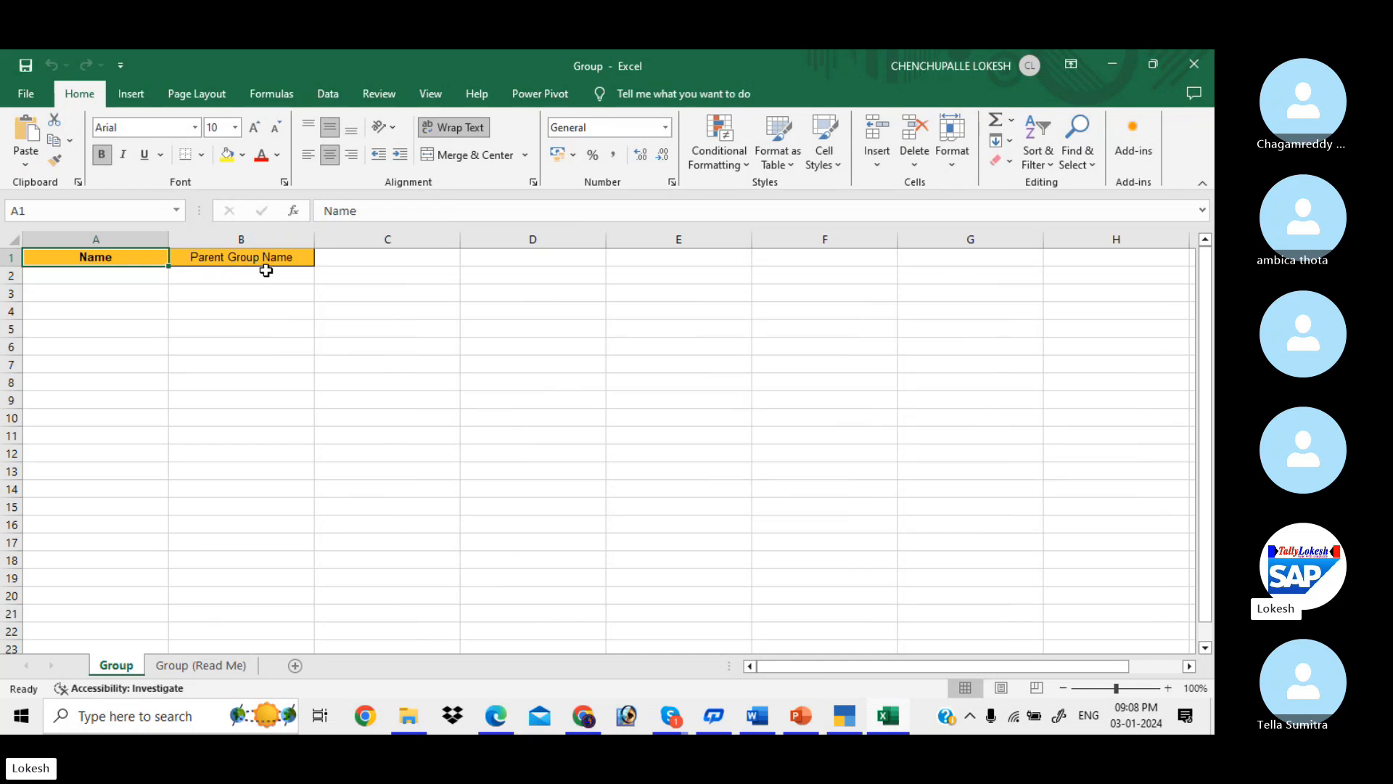
# - Examine the field list and instructions on the Group (Read Me) worksheet and close the workbook
pyautogui.click(220, 668)
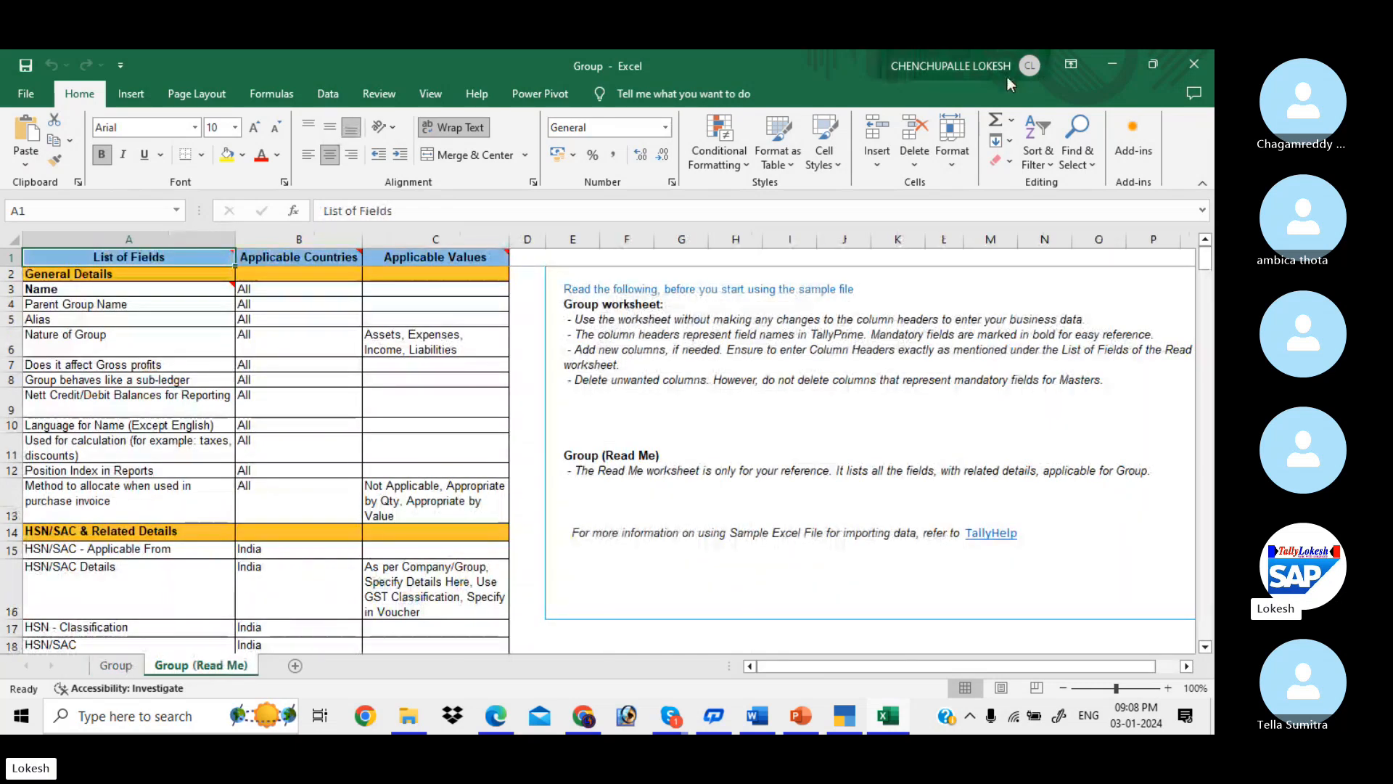
pyautogui.click(1180, 61)
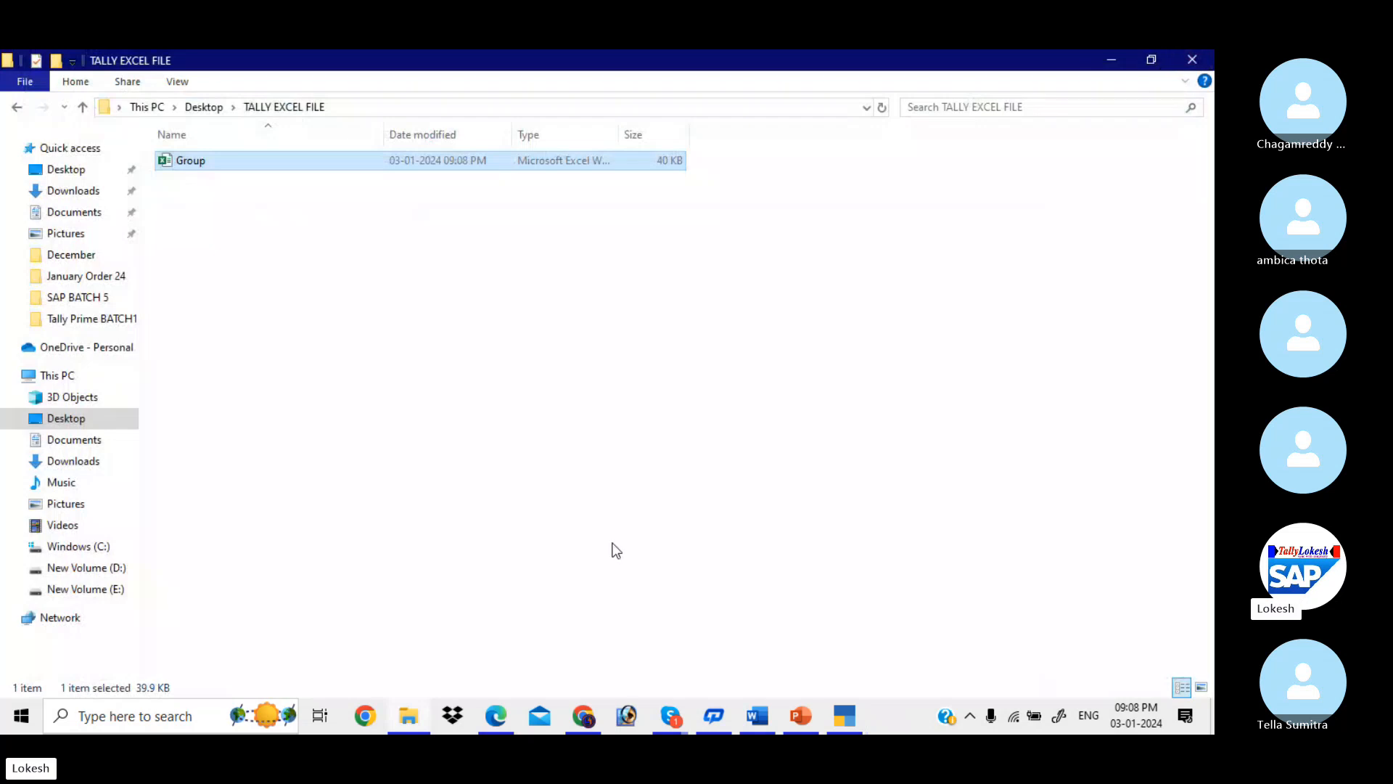
# - Switch to TallyPrime and choose Ledger as the master type for a new masters sample Excel file export
pyautogui.hotkey('alt', 'Tab')
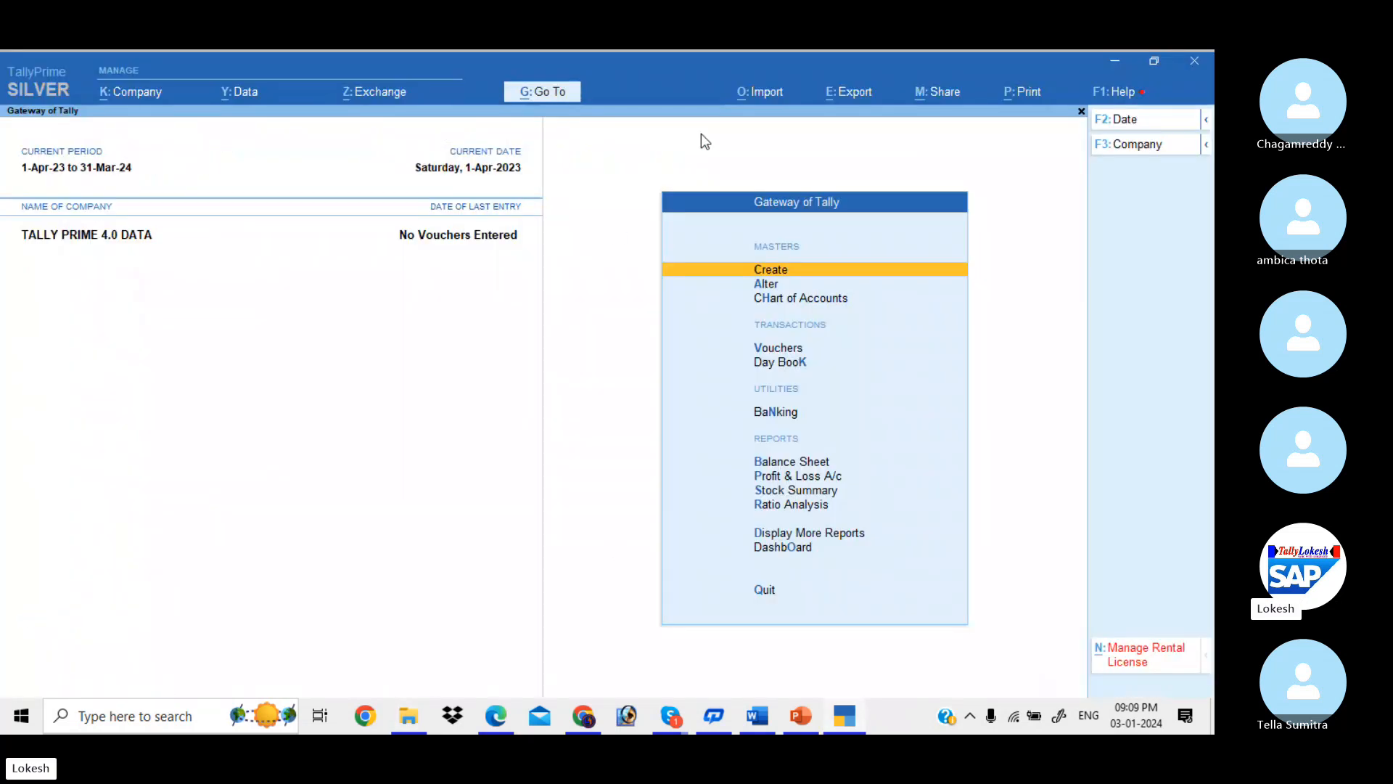
pyautogui.click(763, 93)
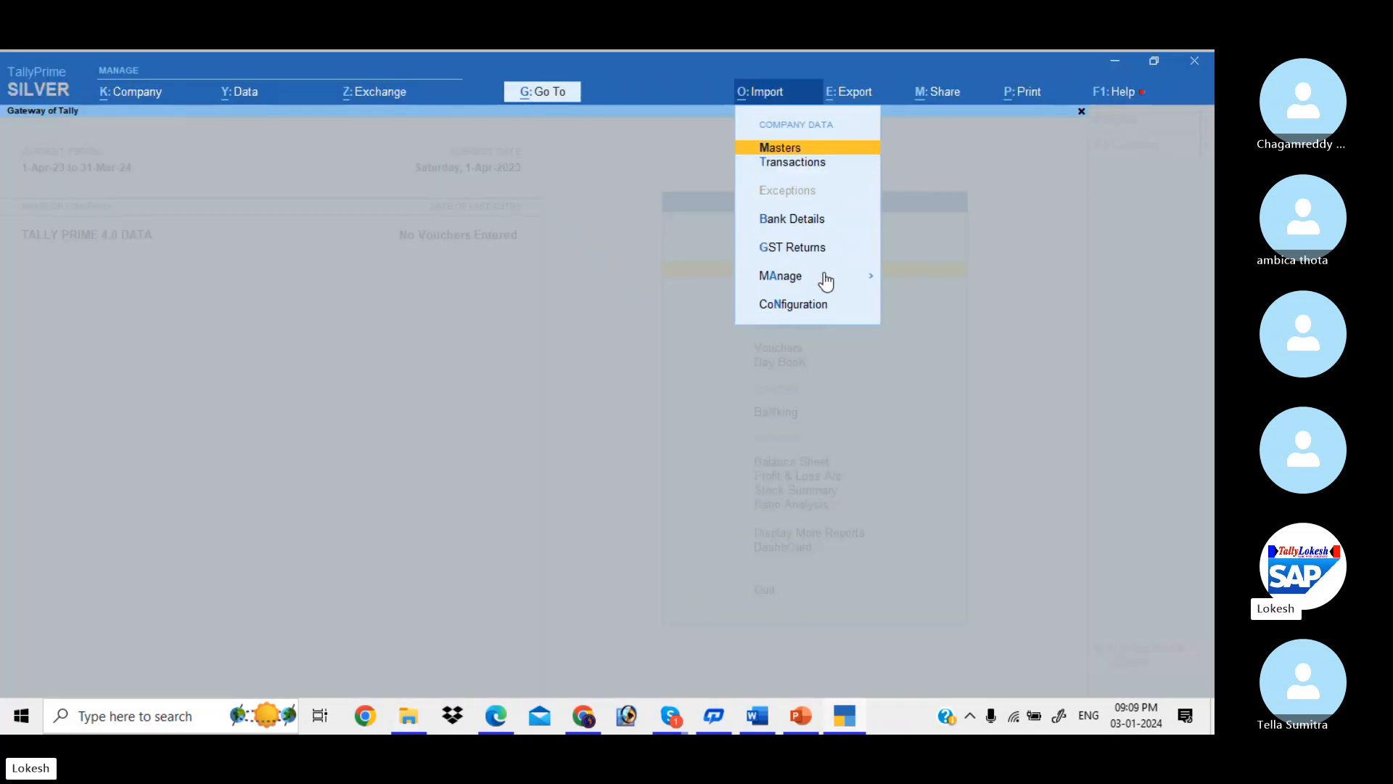
pyautogui.click(825, 276)
pyautogui.click(921, 336)
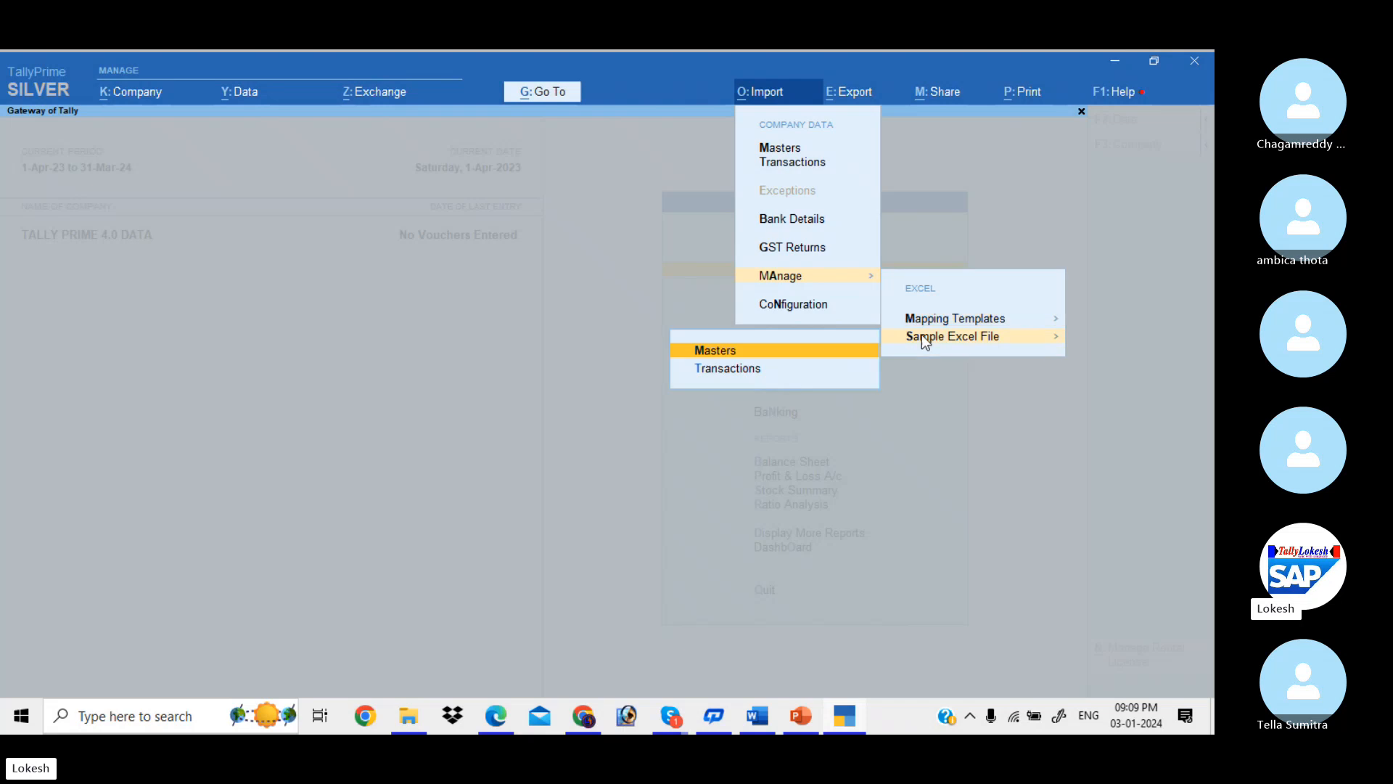
pyautogui.click(795, 350)
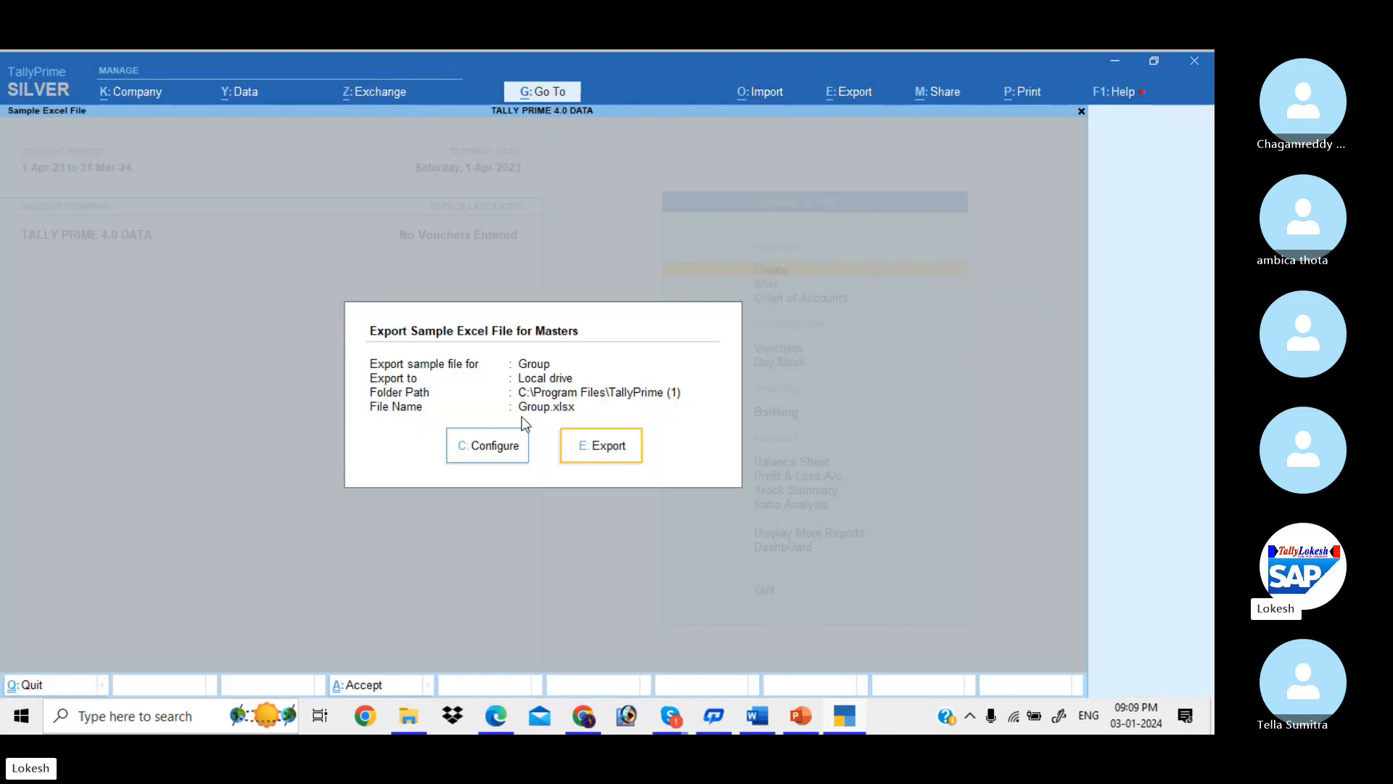
pyautogui.click(496, 450)
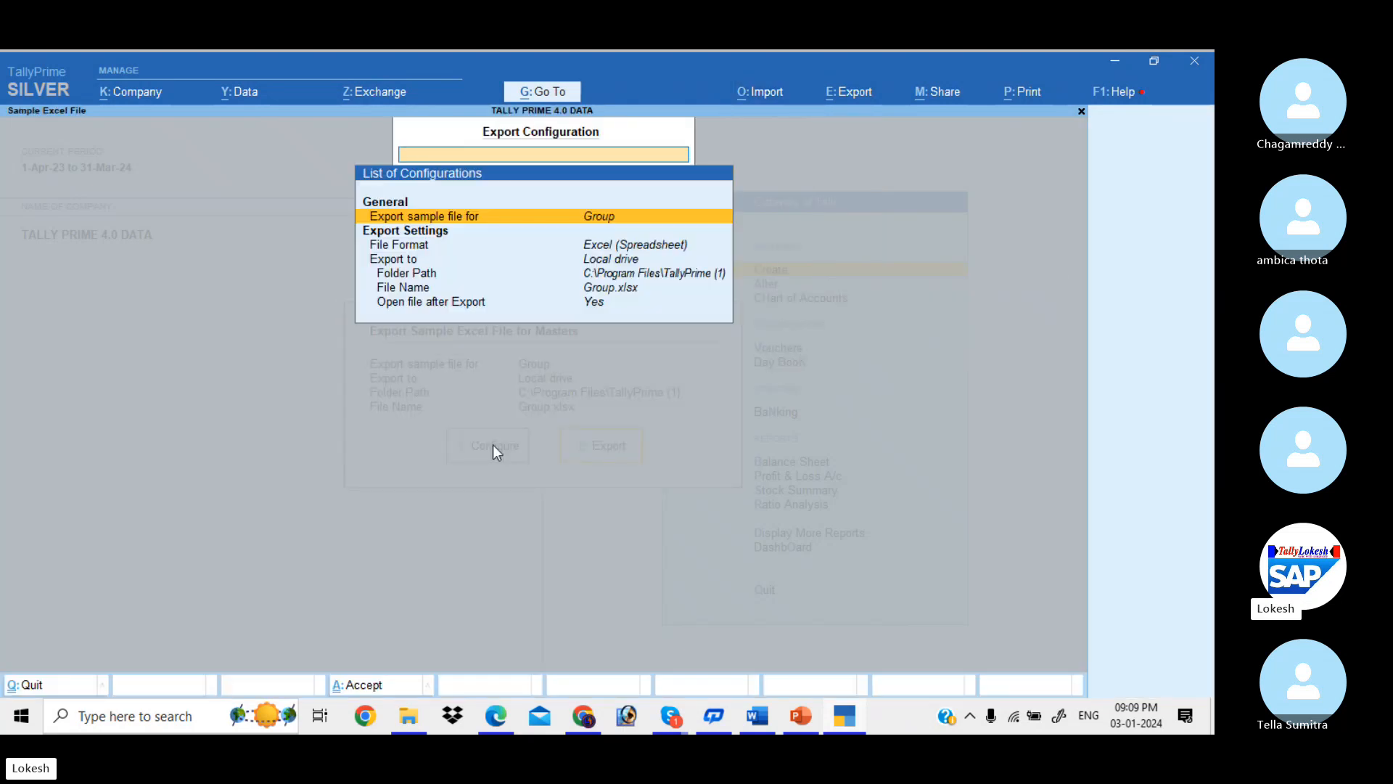
pyautogui.press('Return')
pyautogui.press('Down')
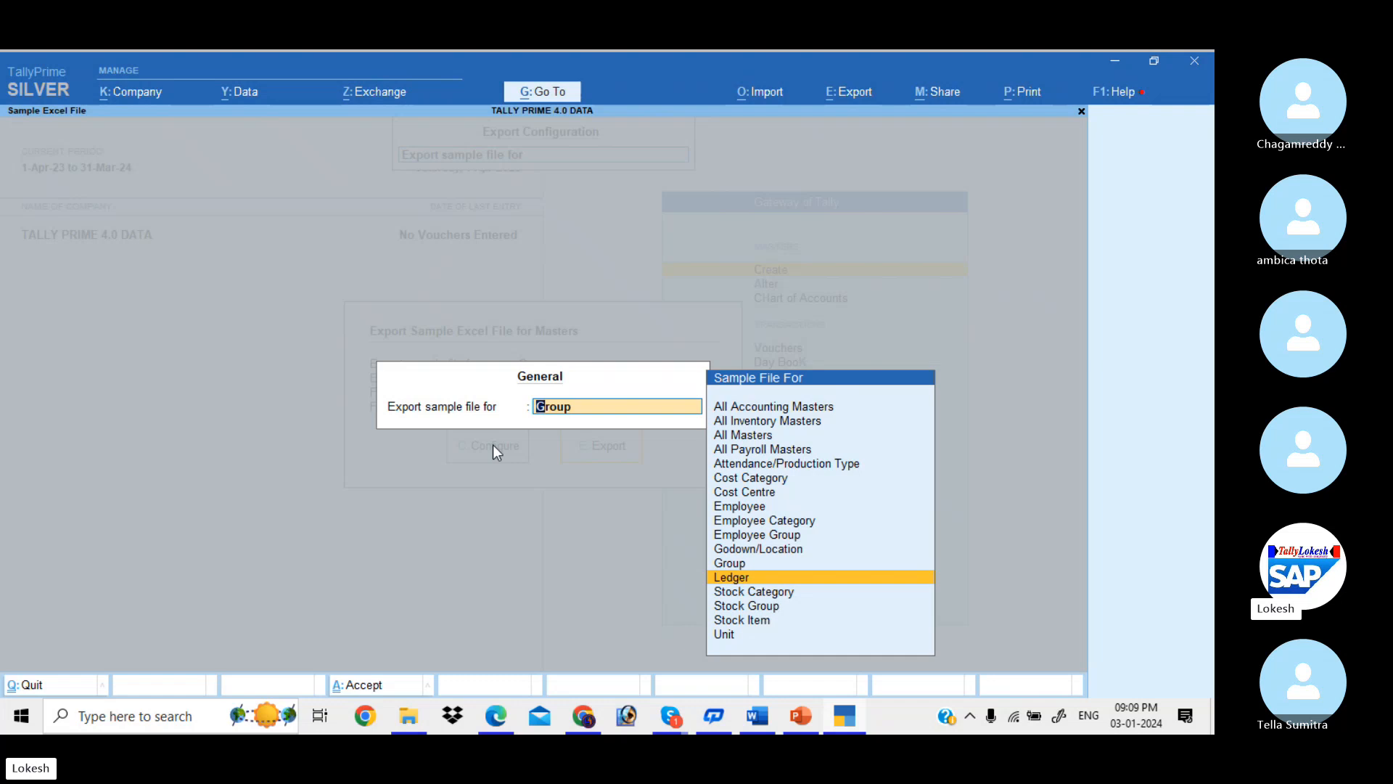
pyautogui.press('Return')
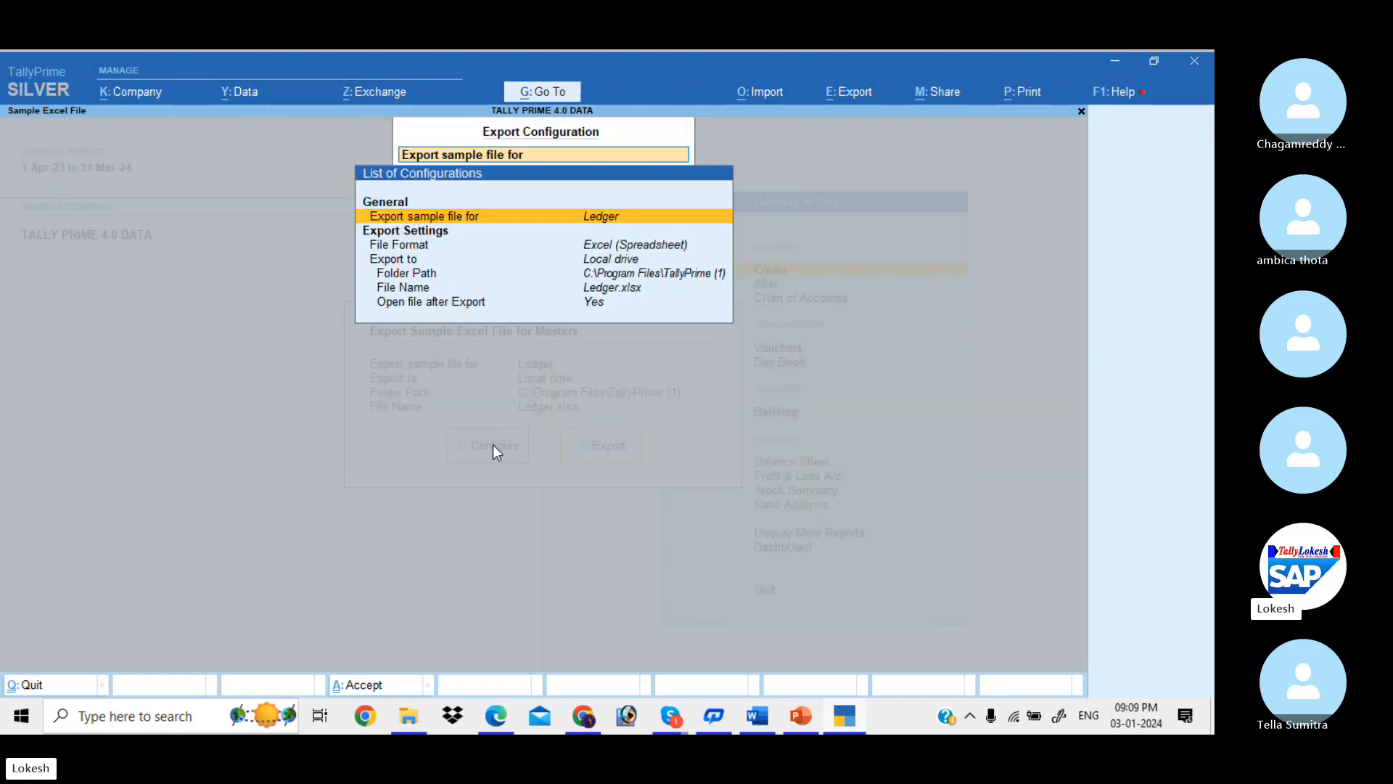
# - Set the Ledger sample file's export folder path to TALLY EXCEL FILE on the Desktop
pyautogui.press('Down')
pyautogui.press('Down')
pyautogui.press('Down')
pyautogui.press('Return')
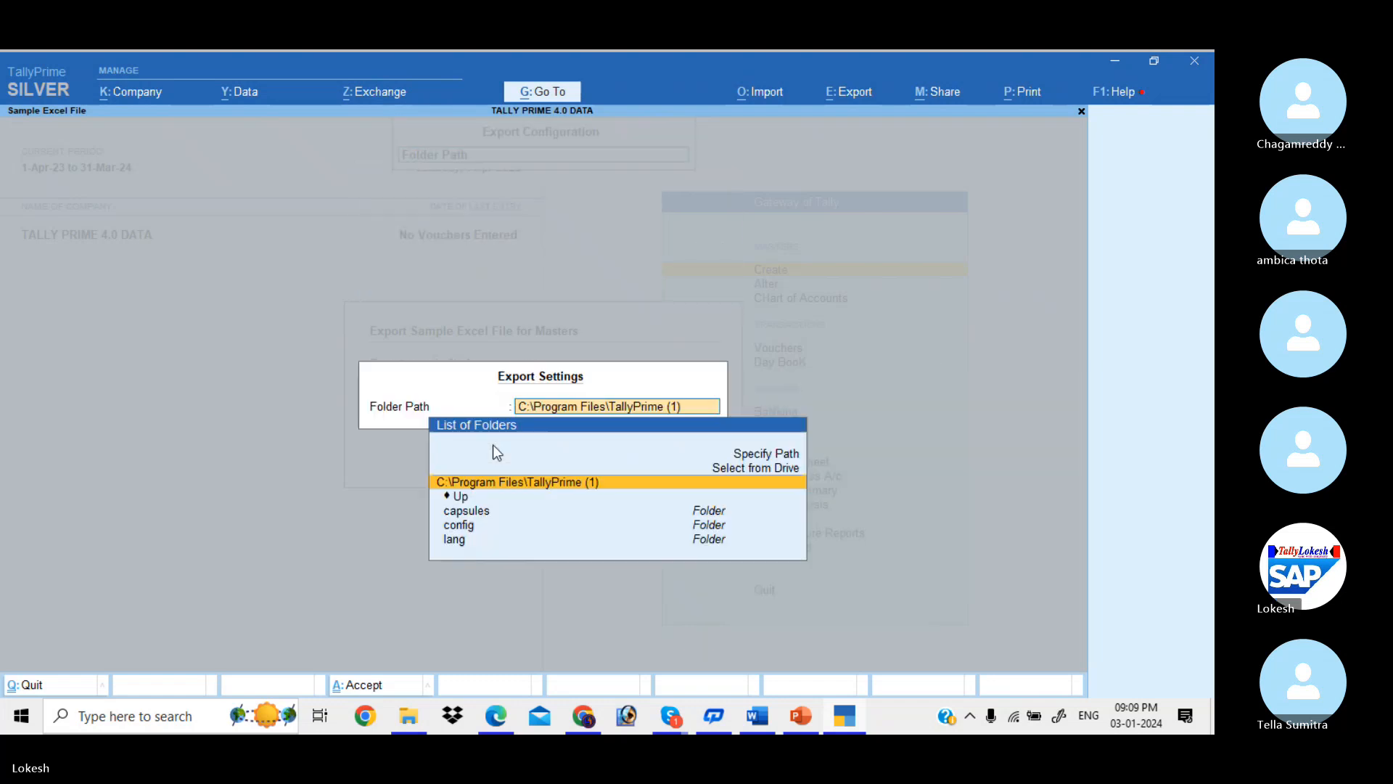
pyautogui.press('Up')
pyautogui.press('Return')
pyautogui.press('Down')
pyautogui.press('Down')
pyautogui.press('Down')
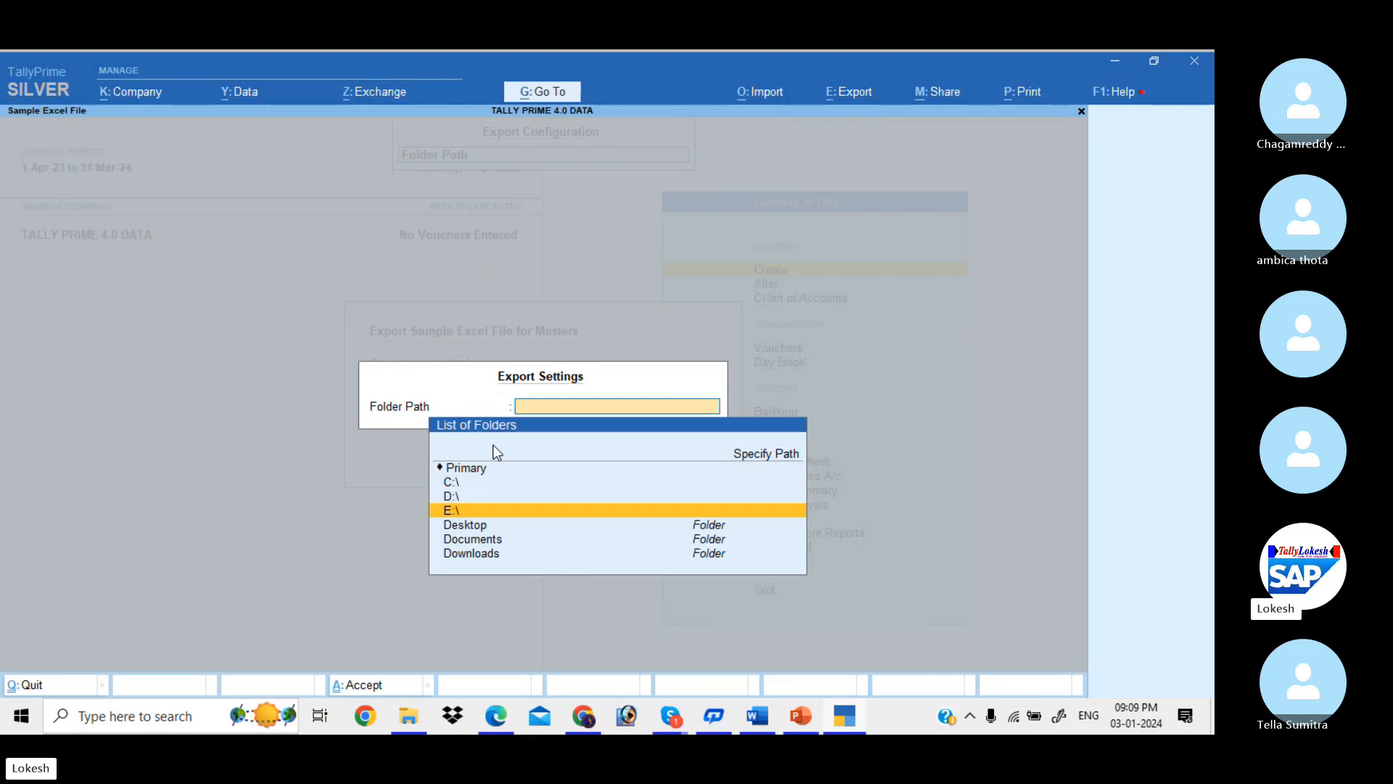
pyautogui.press('Return')
pyautogui.press('Down')
pyautogui.press('Down')
pyautogui.press('Down')
pyautogui.press('Down')
pyautogui.press('Down')
pyautogui.press('Down')
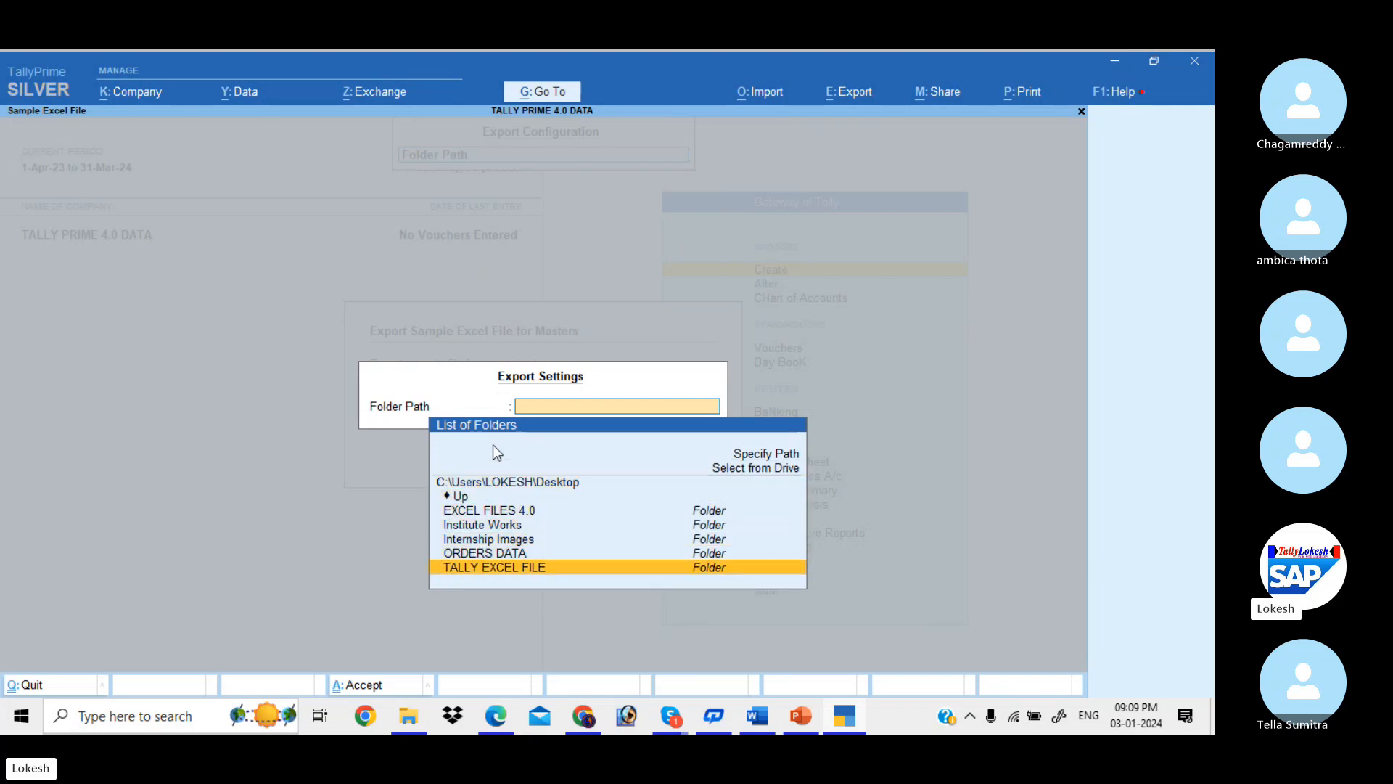
pyautogui.press('Return')
pyautogui.press('Return')
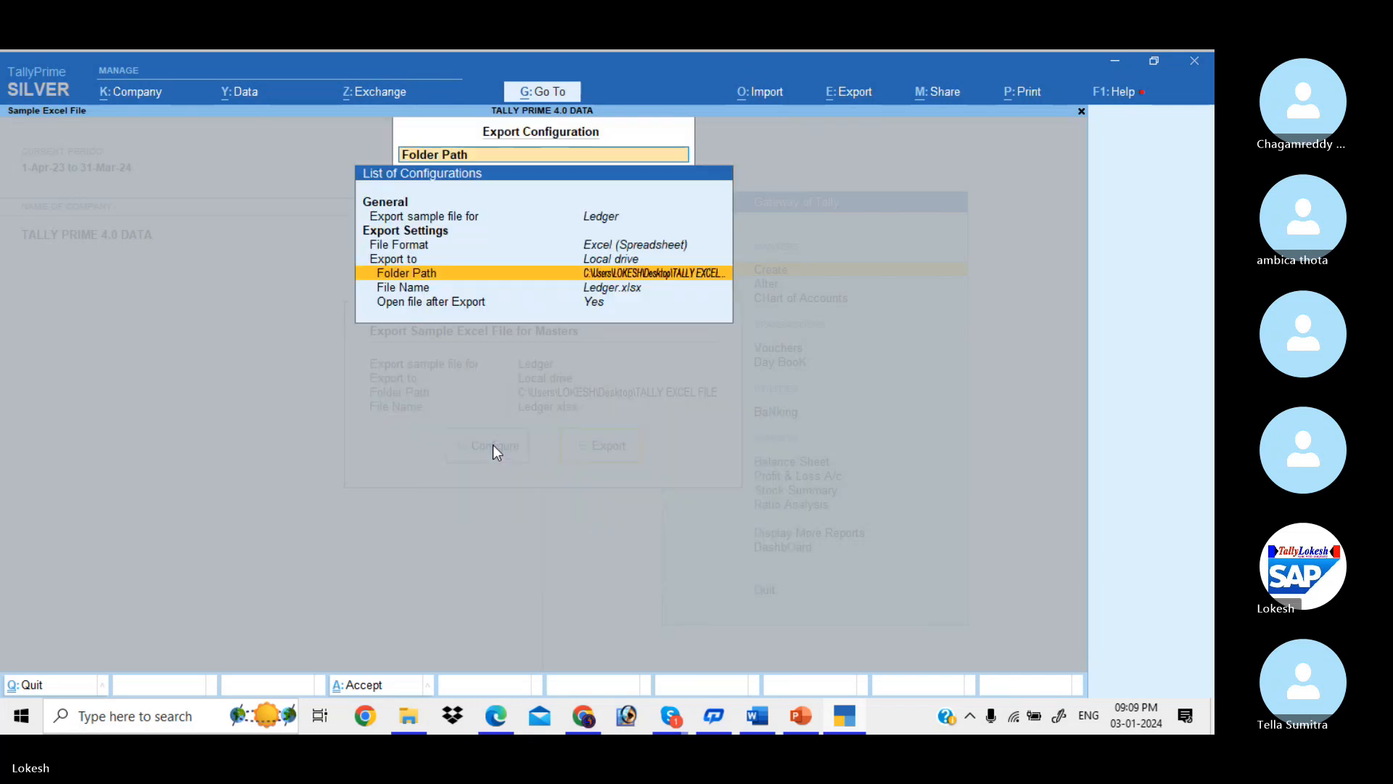
# - Export the Ledger sample Excel file and close Excel's Document Recovery pane, choosing to keep the recovered files for viewing another time
pyautogui.press('Escape')
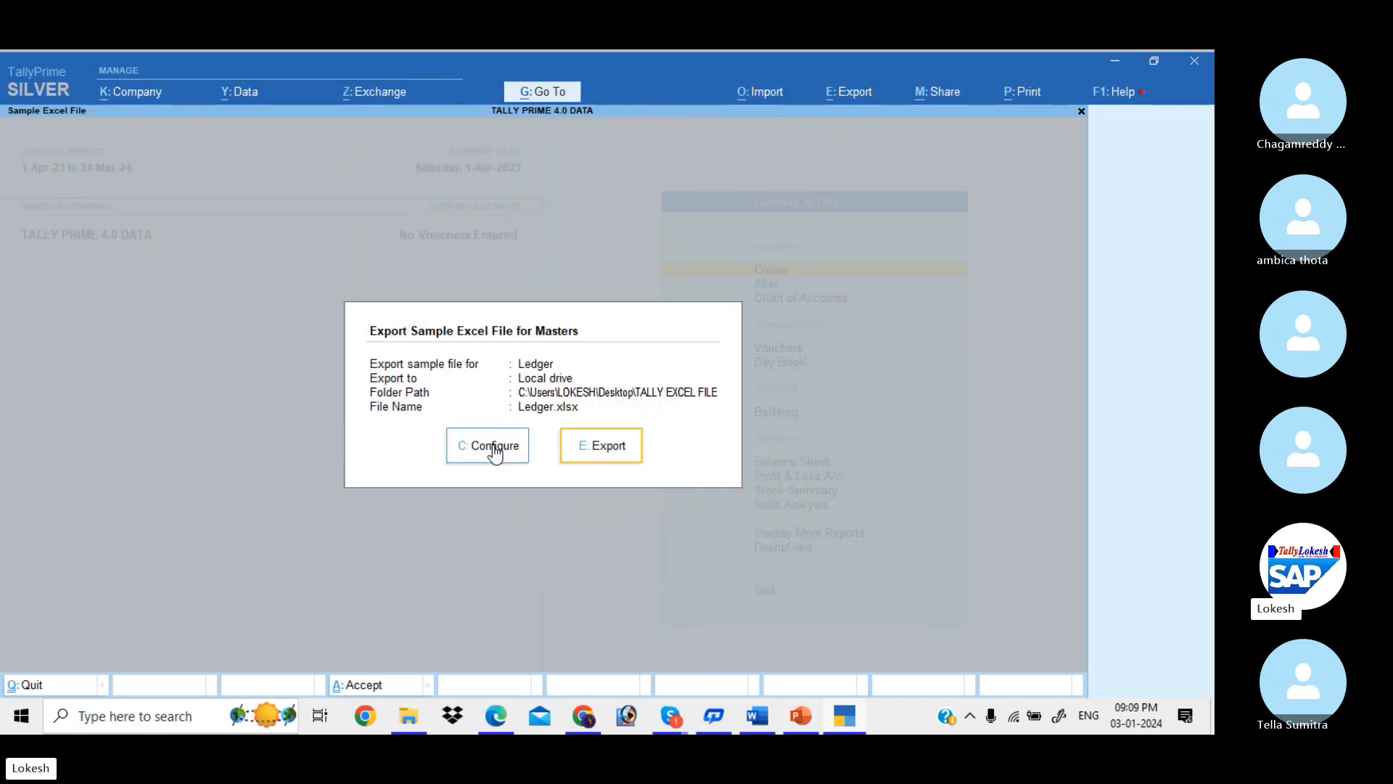
pyautogui.click(610, 451)
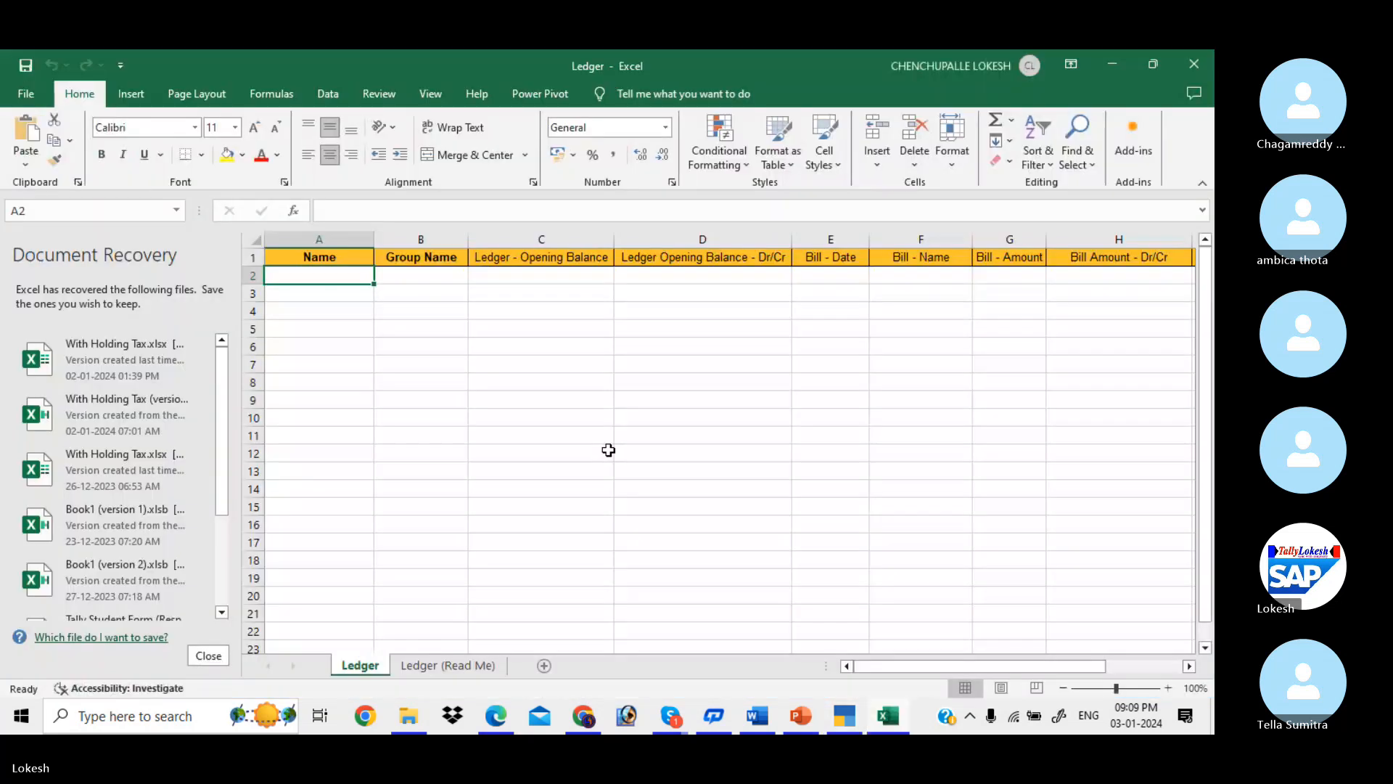
pyautogui.click(218, 656)
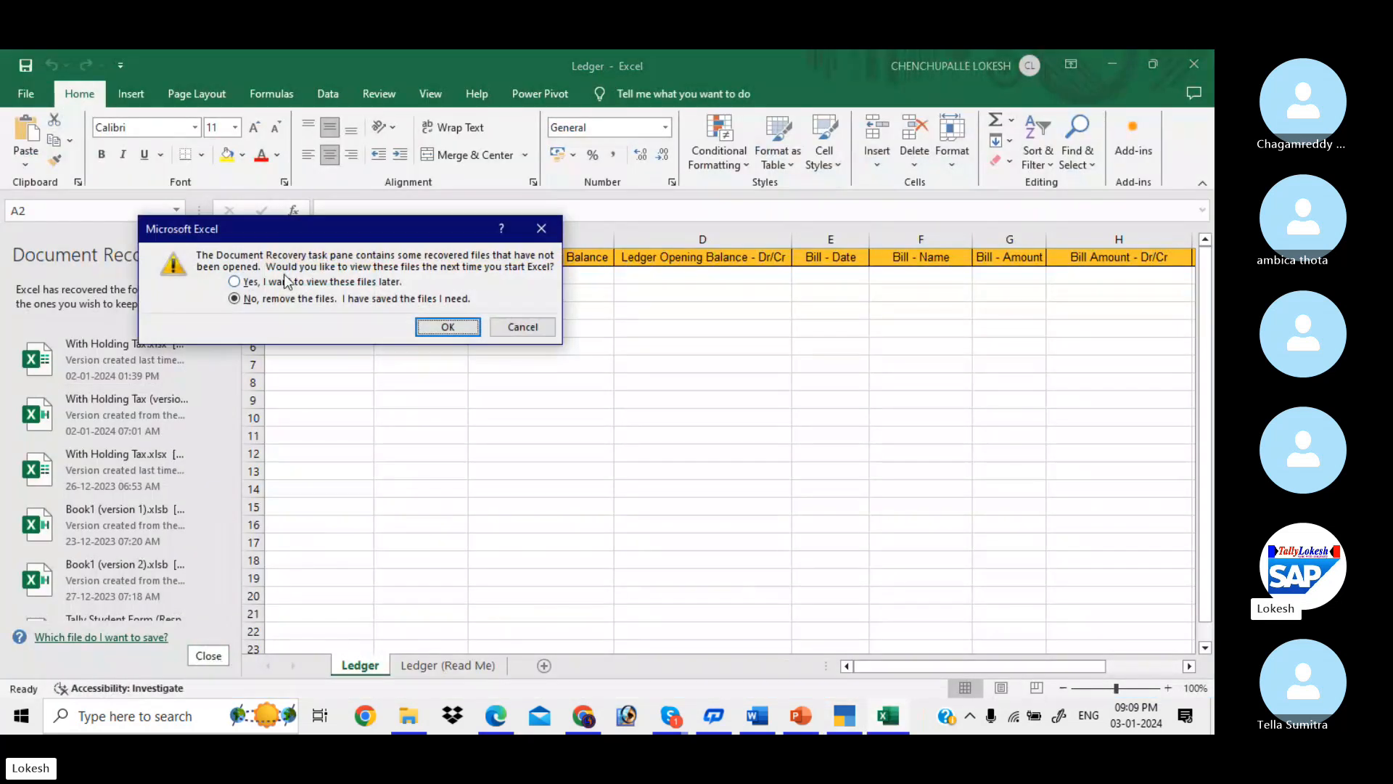
pyautogui.click(250, 283)
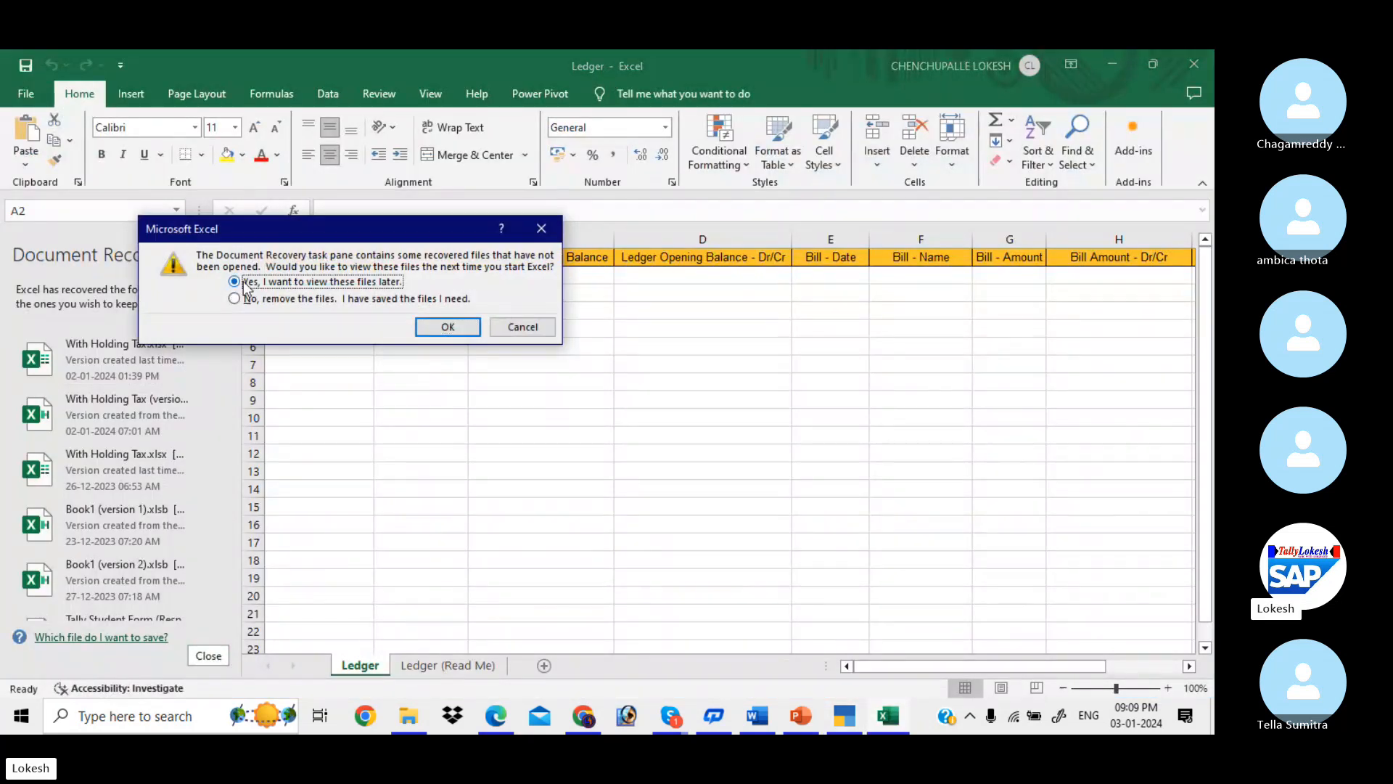
pyautogui.click(432, 325)
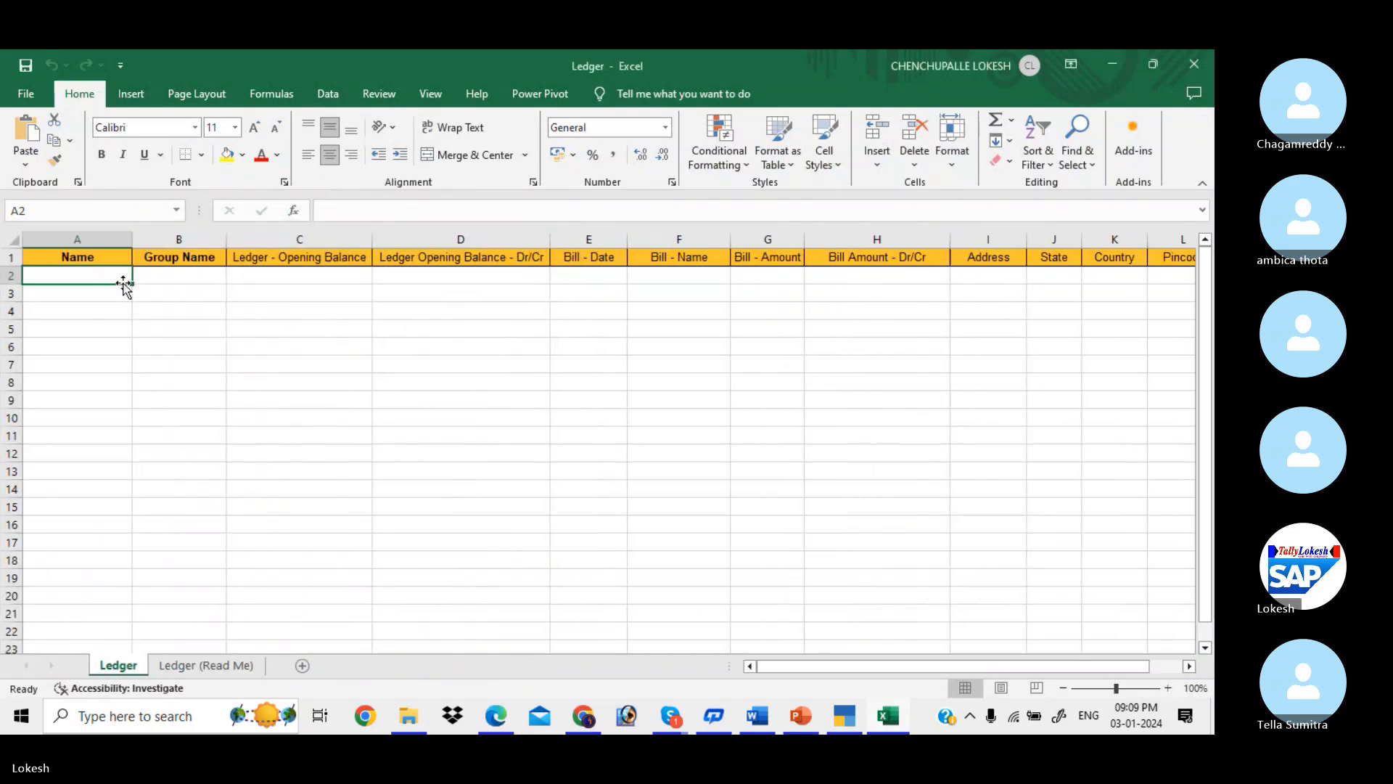
# - Examine the column headers on the Ledger worksheet and the Ledger (Read Me) worksheet, and close the workbook
pyautogui.click(324, 260)
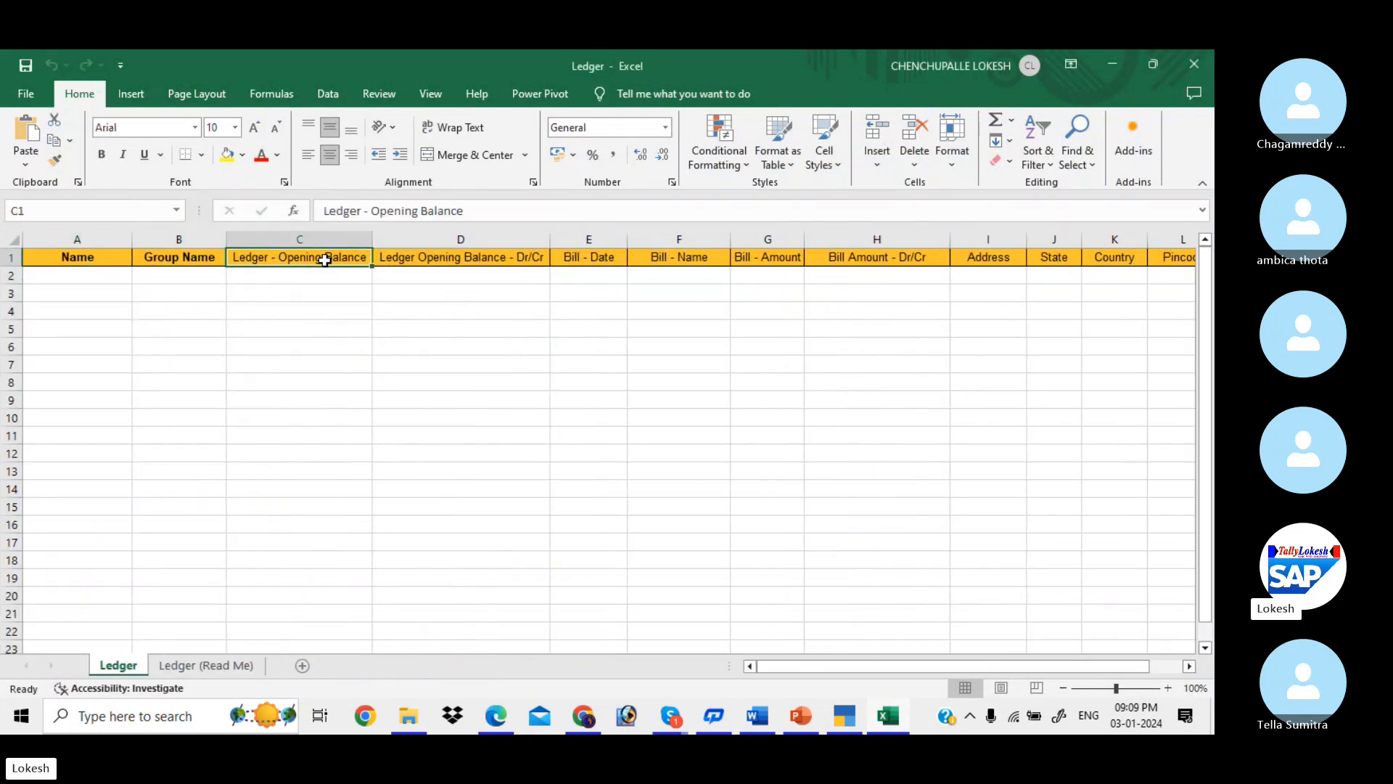
pyautogui.press('Right')
pyautogui.press('Right')
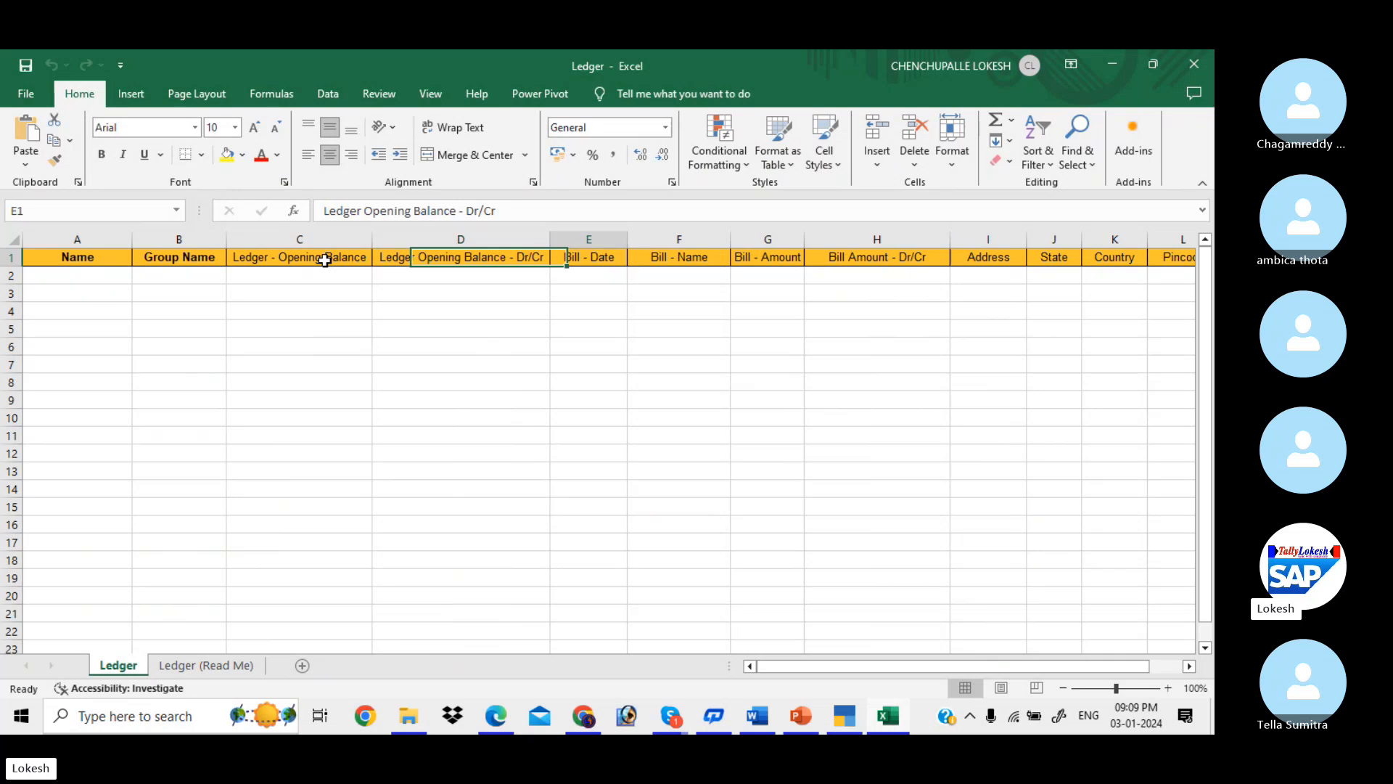
pyautogui.press('Right')
pyautogui.press('Right')
pyautogui.press('Right')
pyautogui.press('Right')
pyautogui.press('Right')
pyautogui.press('Right')
pyautogui.press('Right')
pyautogui.press('Right')
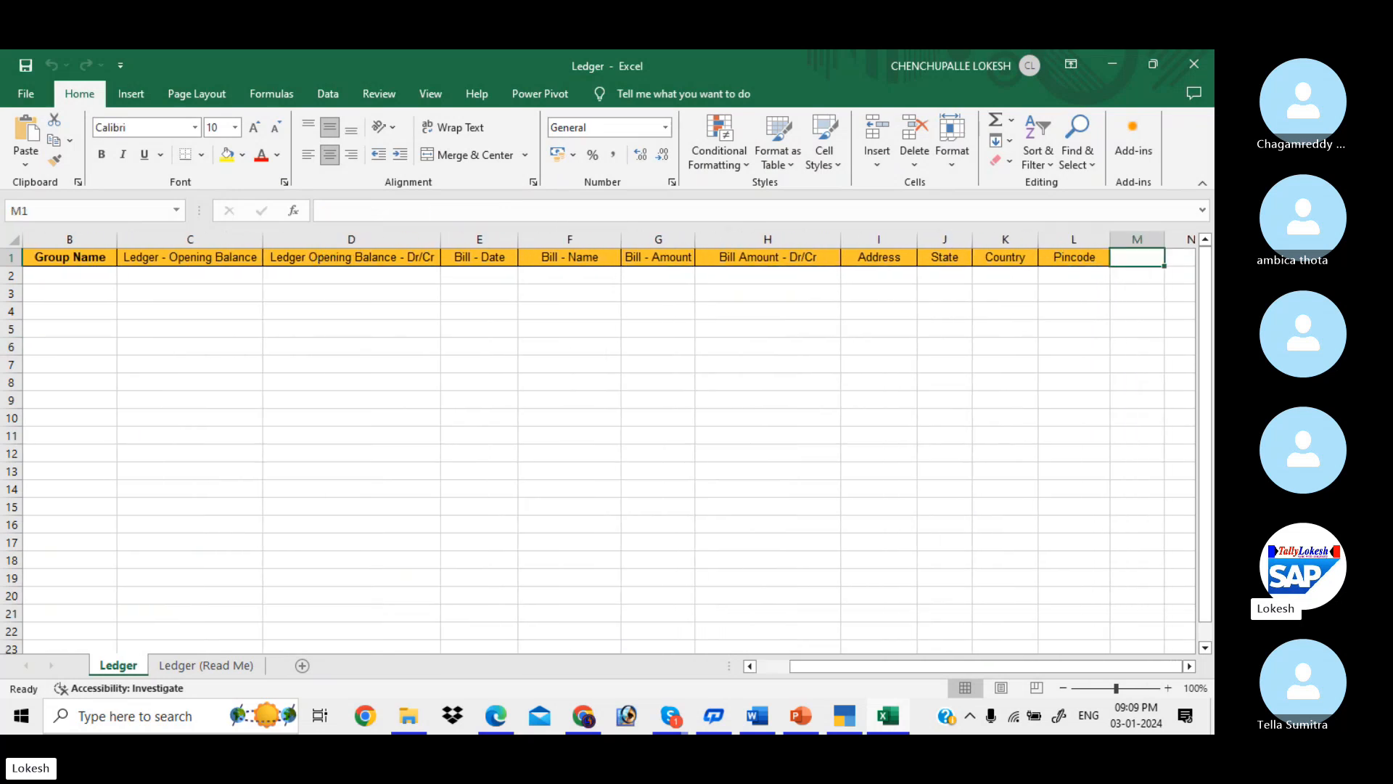
pyautogui.click(192, 666)
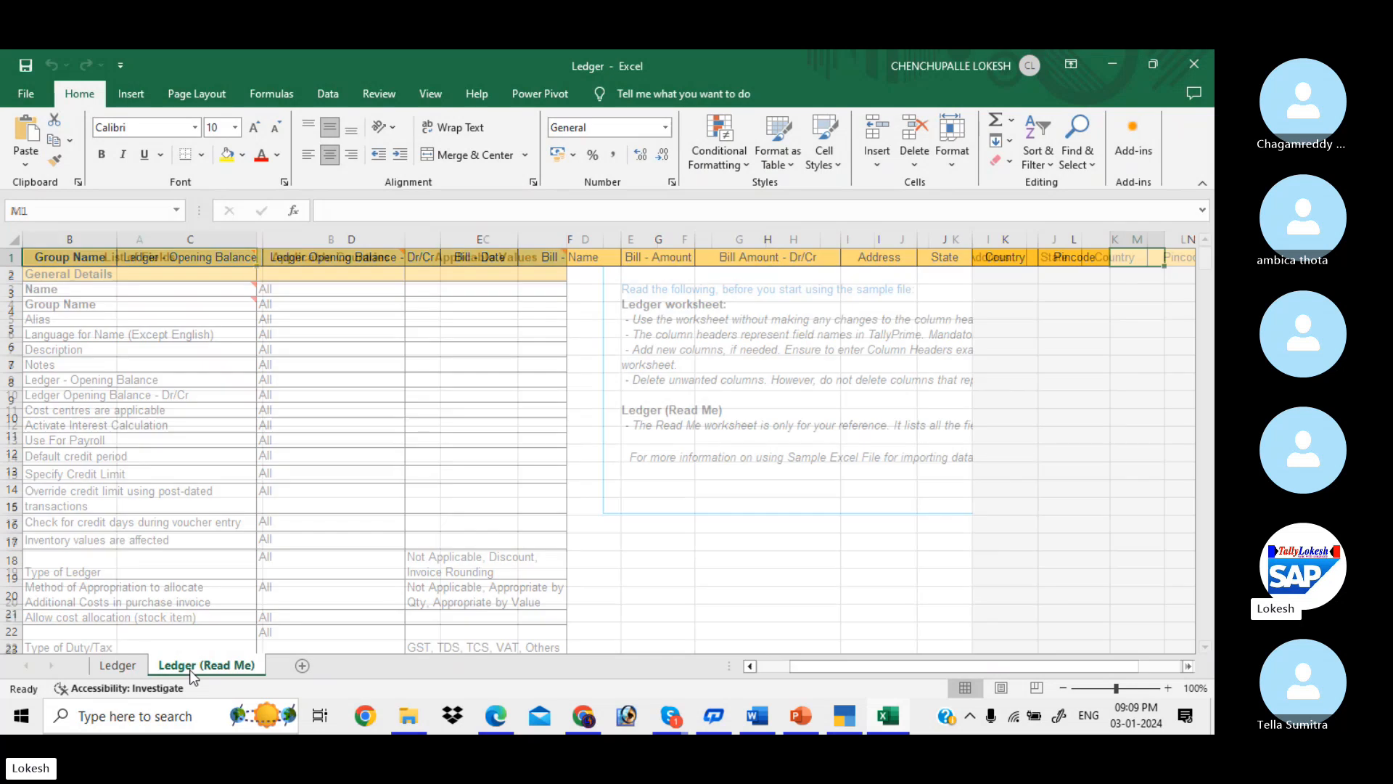
pyautogui.click(1194, 65)
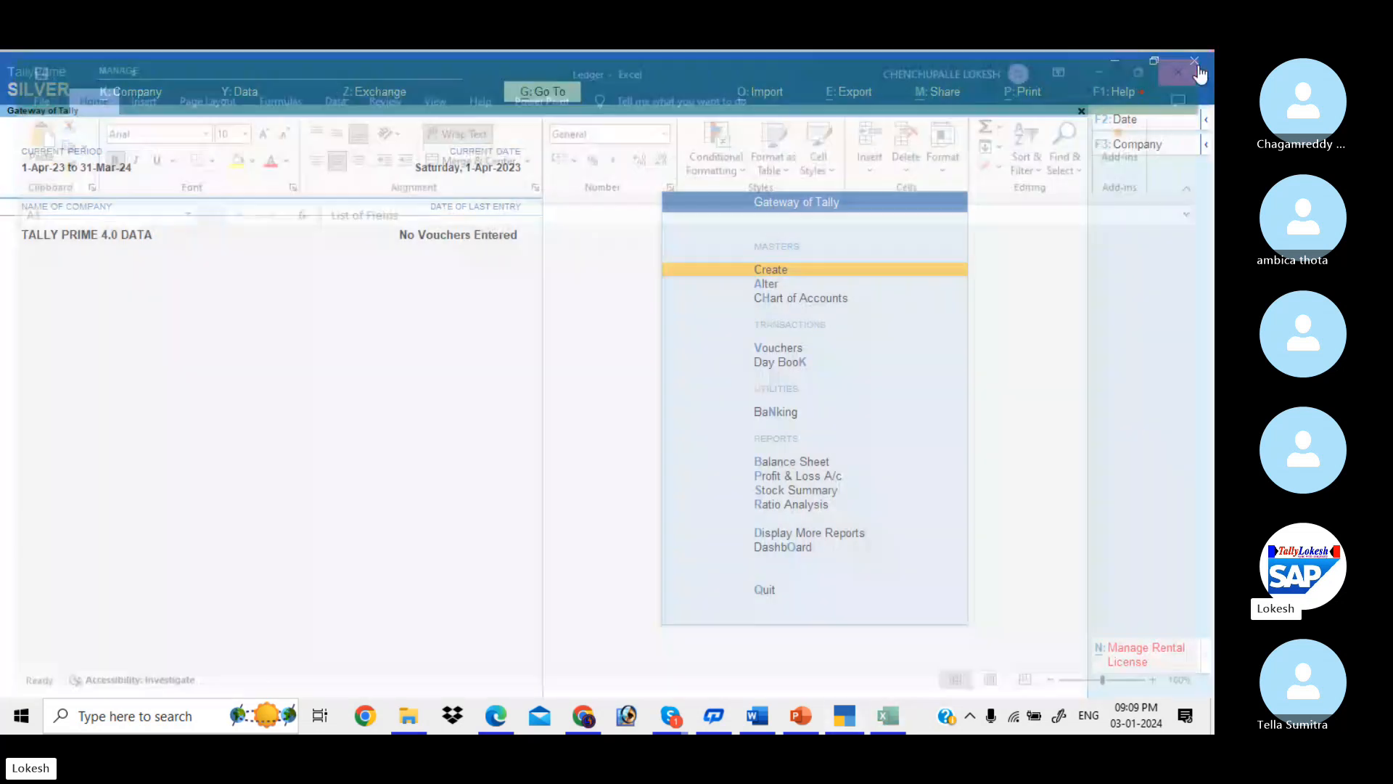
# - Switch to File Explorer, check the TALLY EXCEL FILE folder for the exported Ledger file, and return to TallyPrime
pyautogui.click(408, 717)
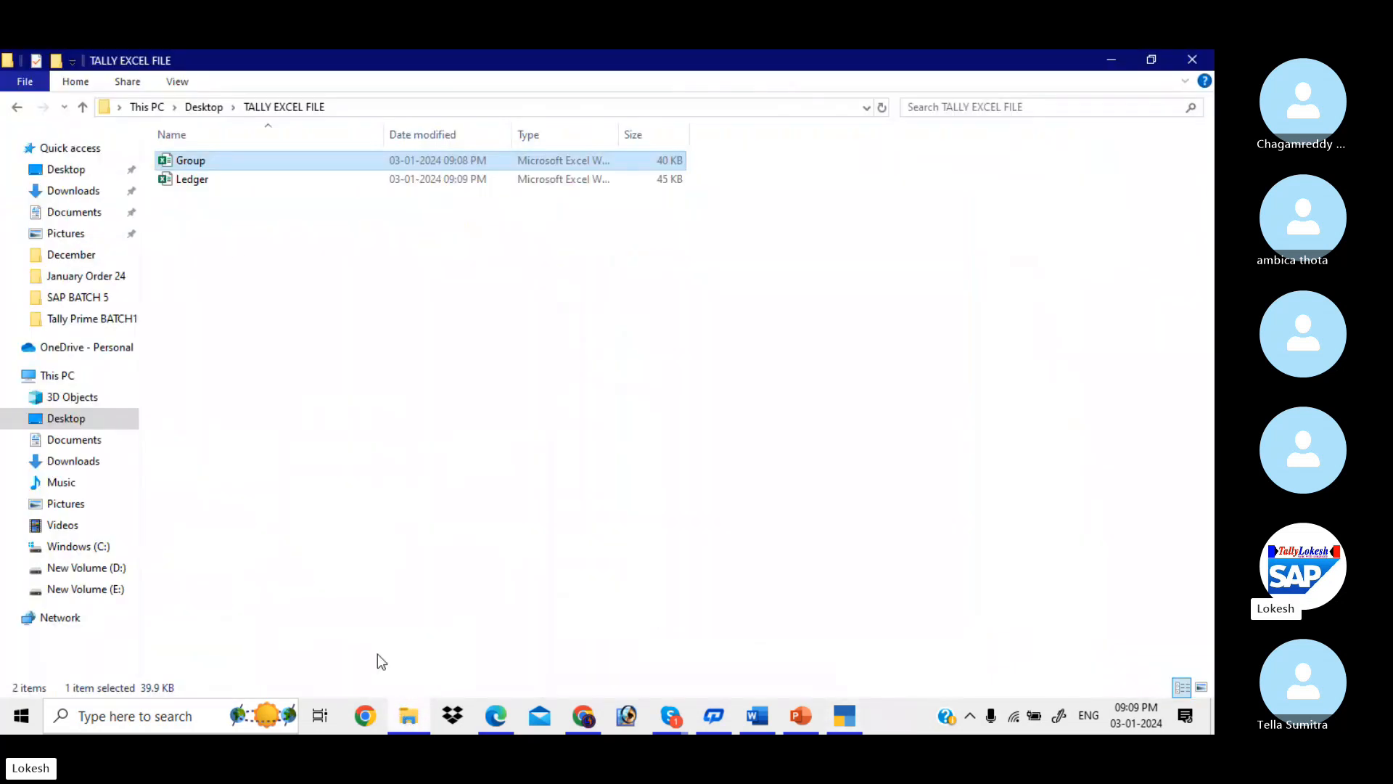
pyautogui.click(216, 179)
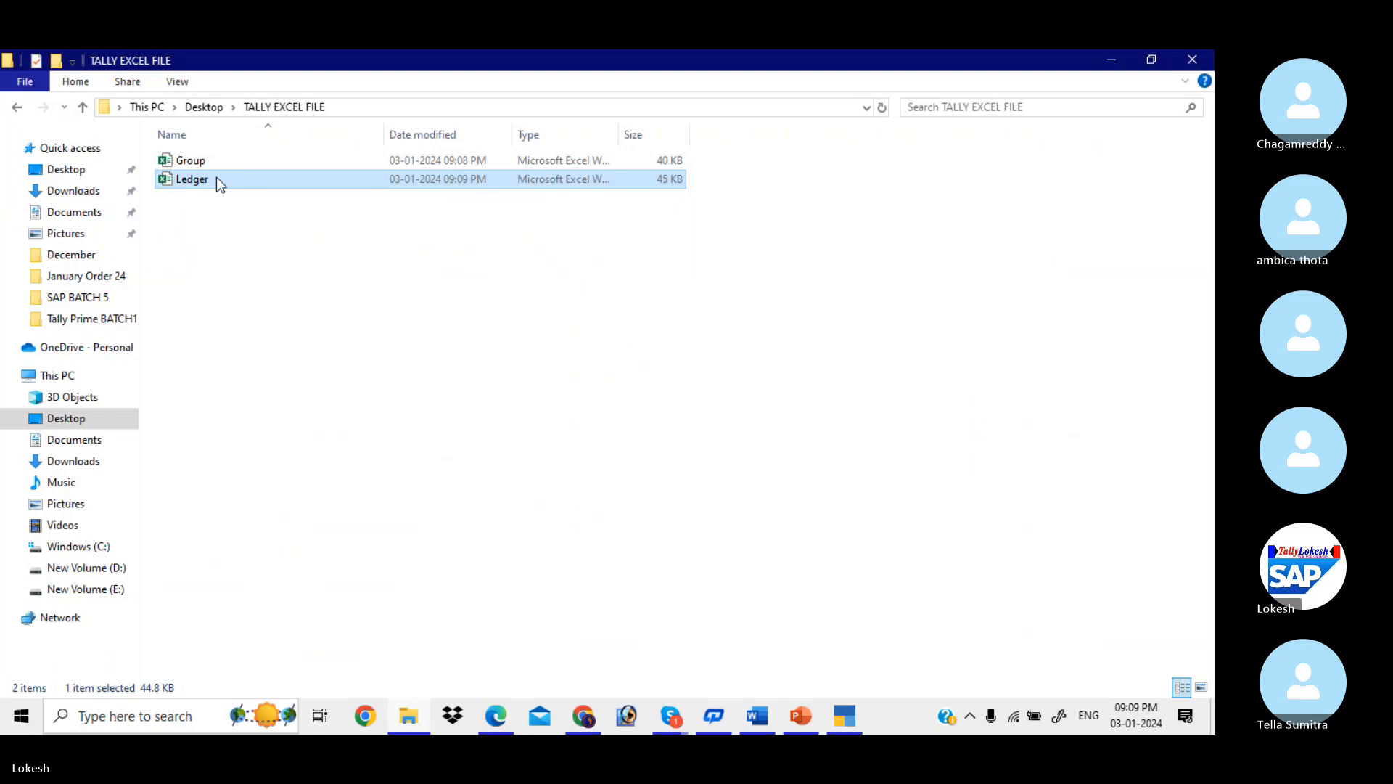
pyautogui.hotkey('alt', 'Tab')
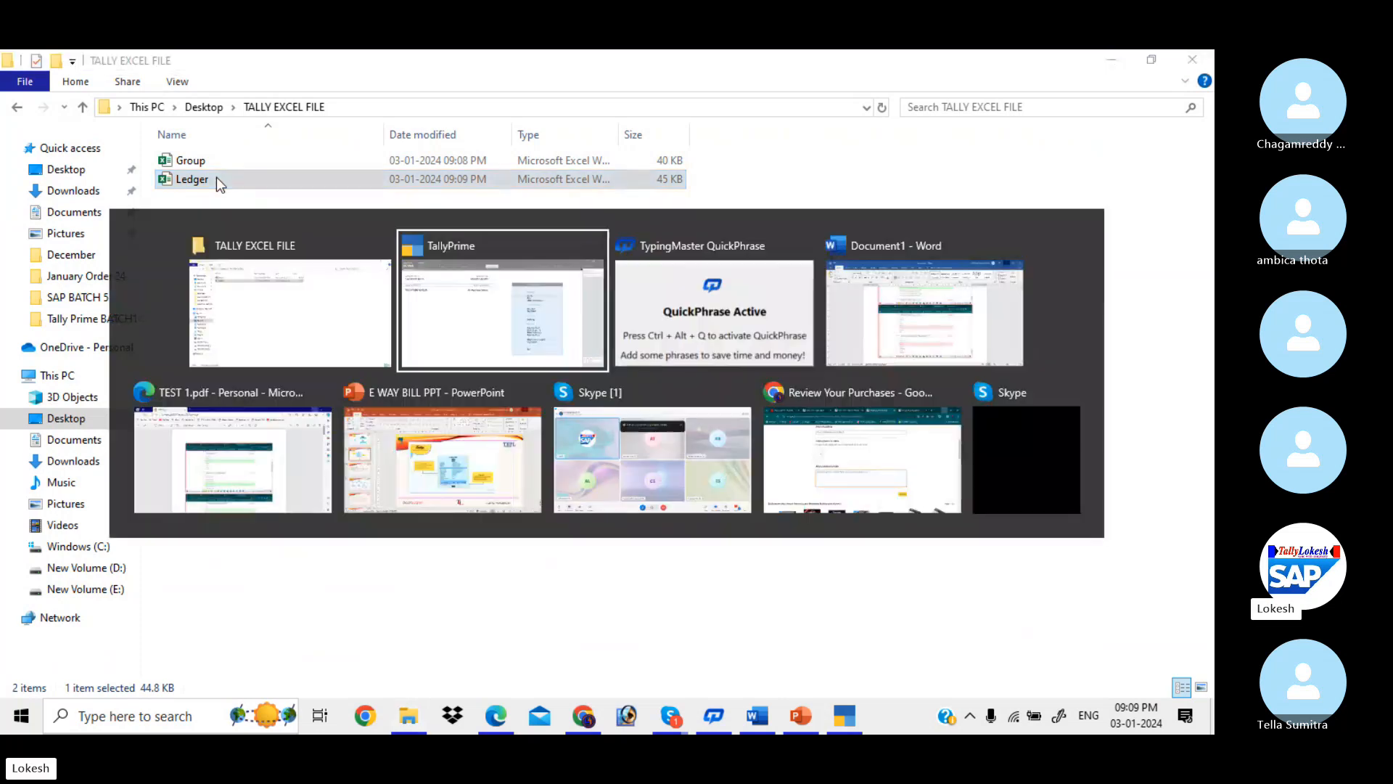
# - Start another masters sample Excel file export and choose Stock Item as the master type
pyautogui.click(777, 94)
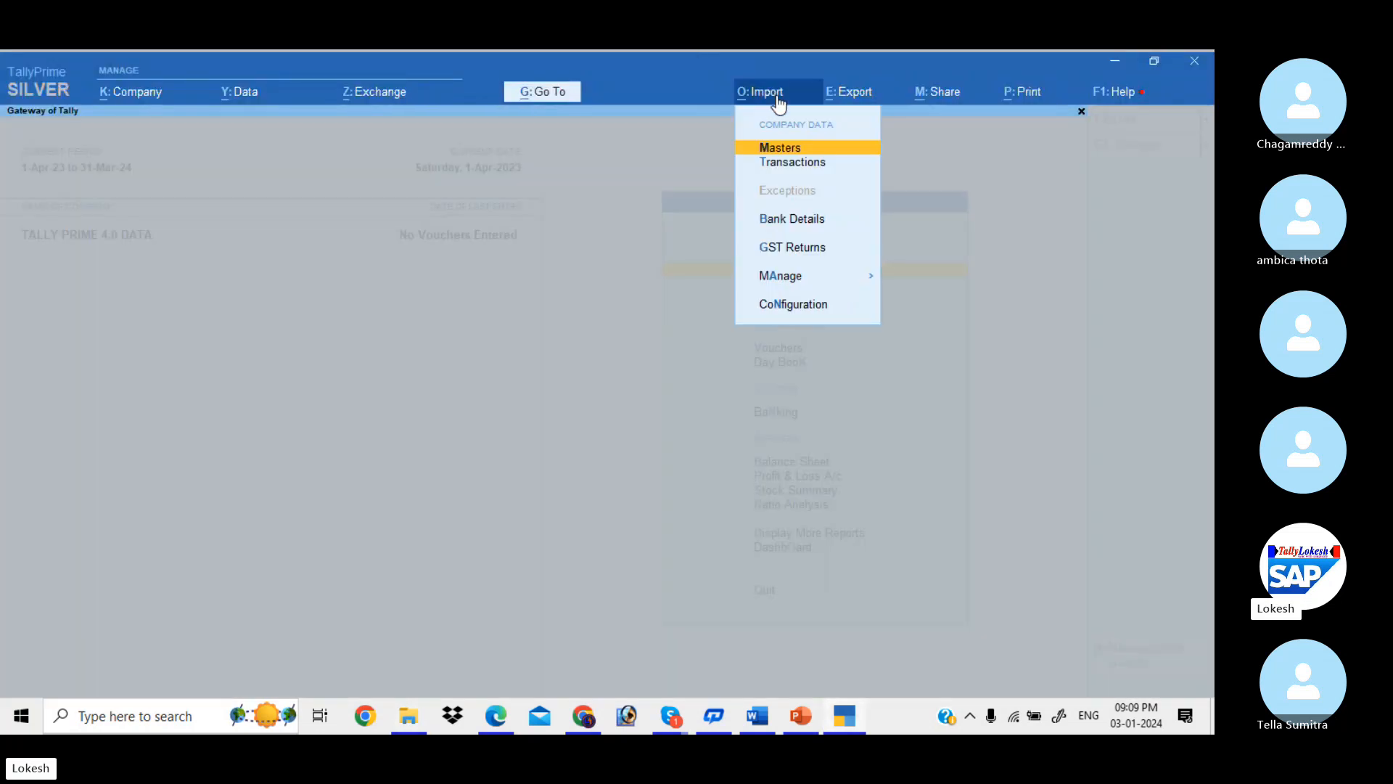
pyautogui.click(867, 285)
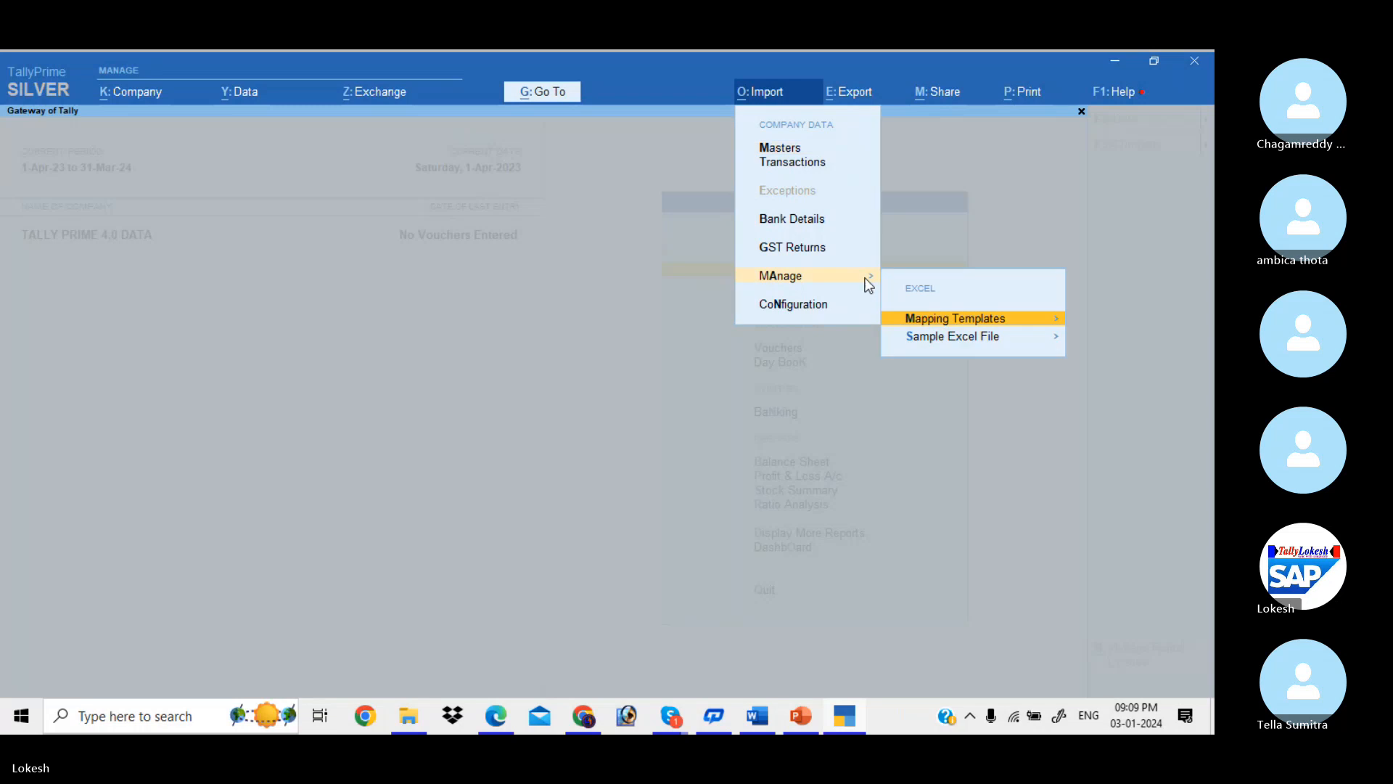
pyautogui.click(915, 340)
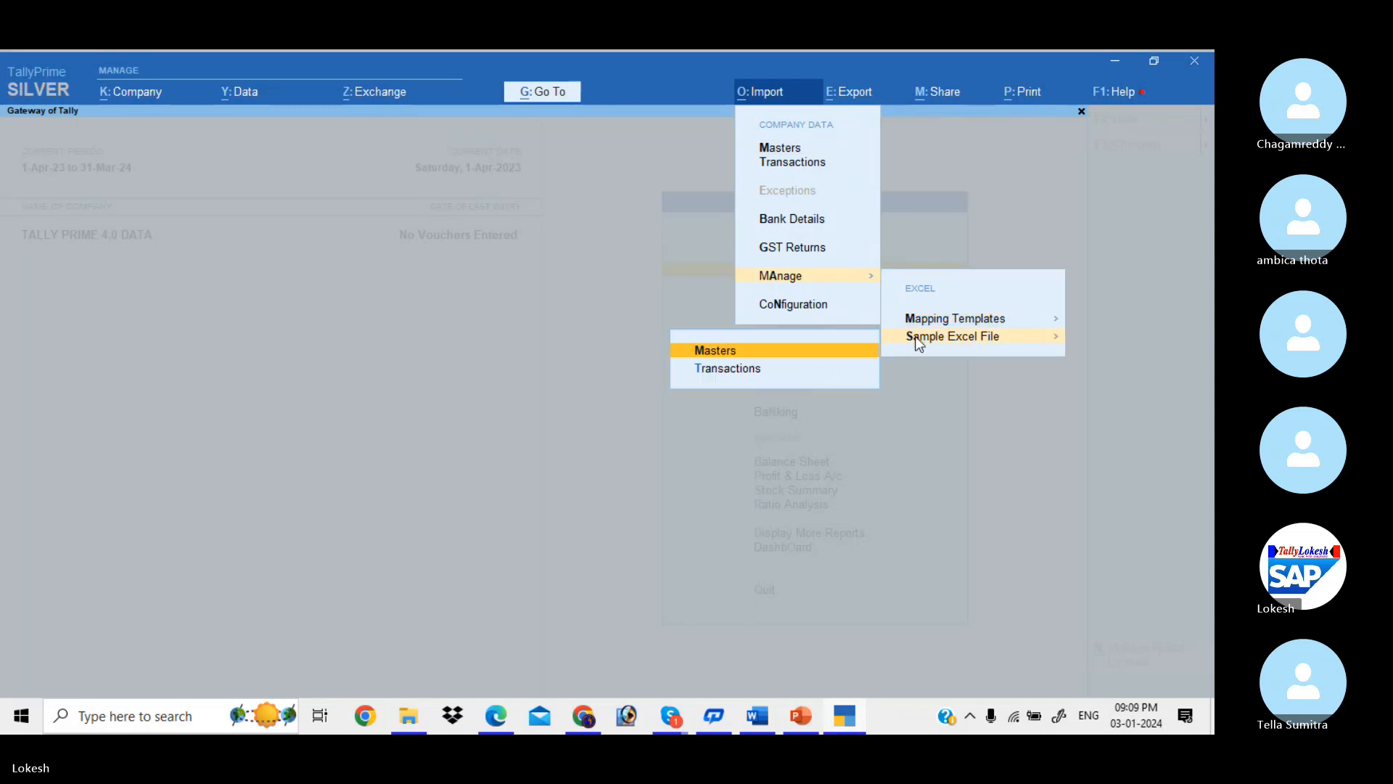
pyautogui.click(762, 355)
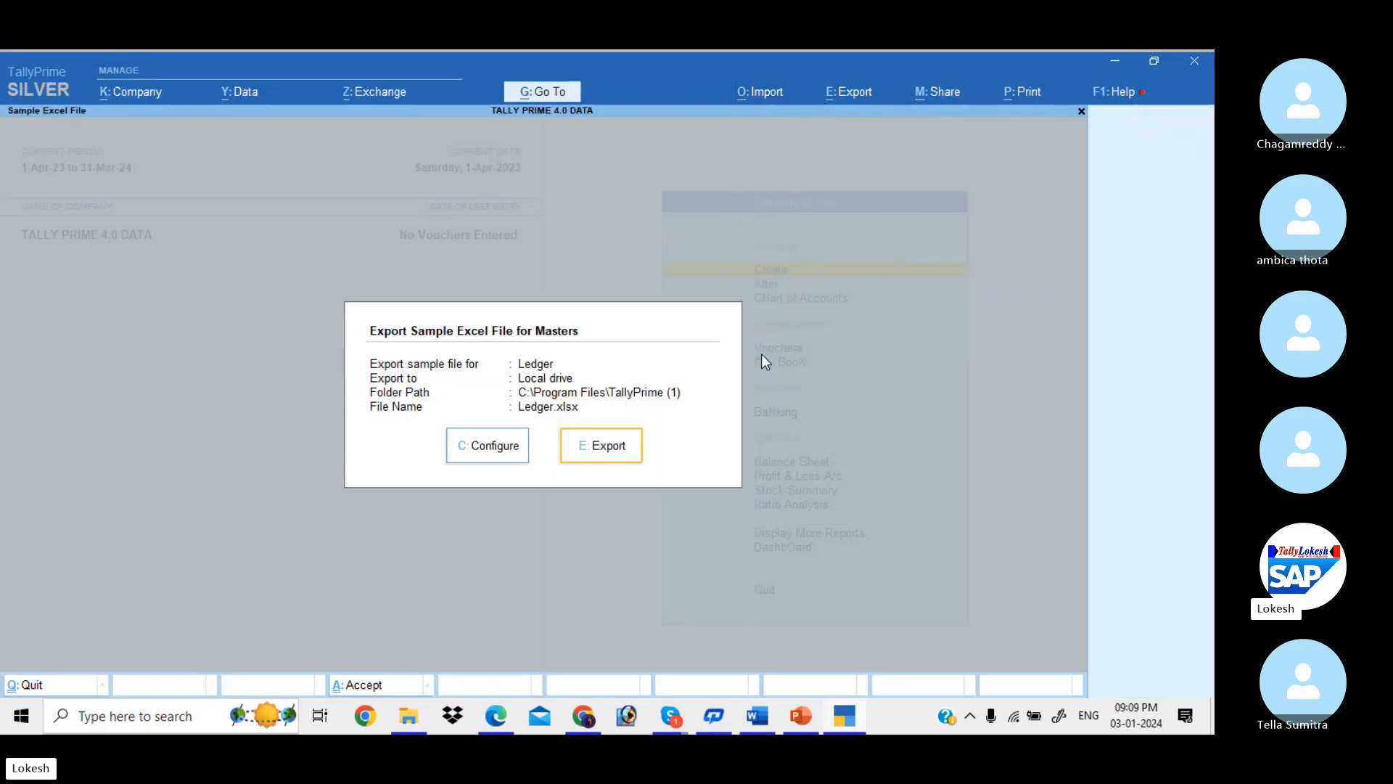
pyautogui.click(518, 441)
pyautogui.press('Return')
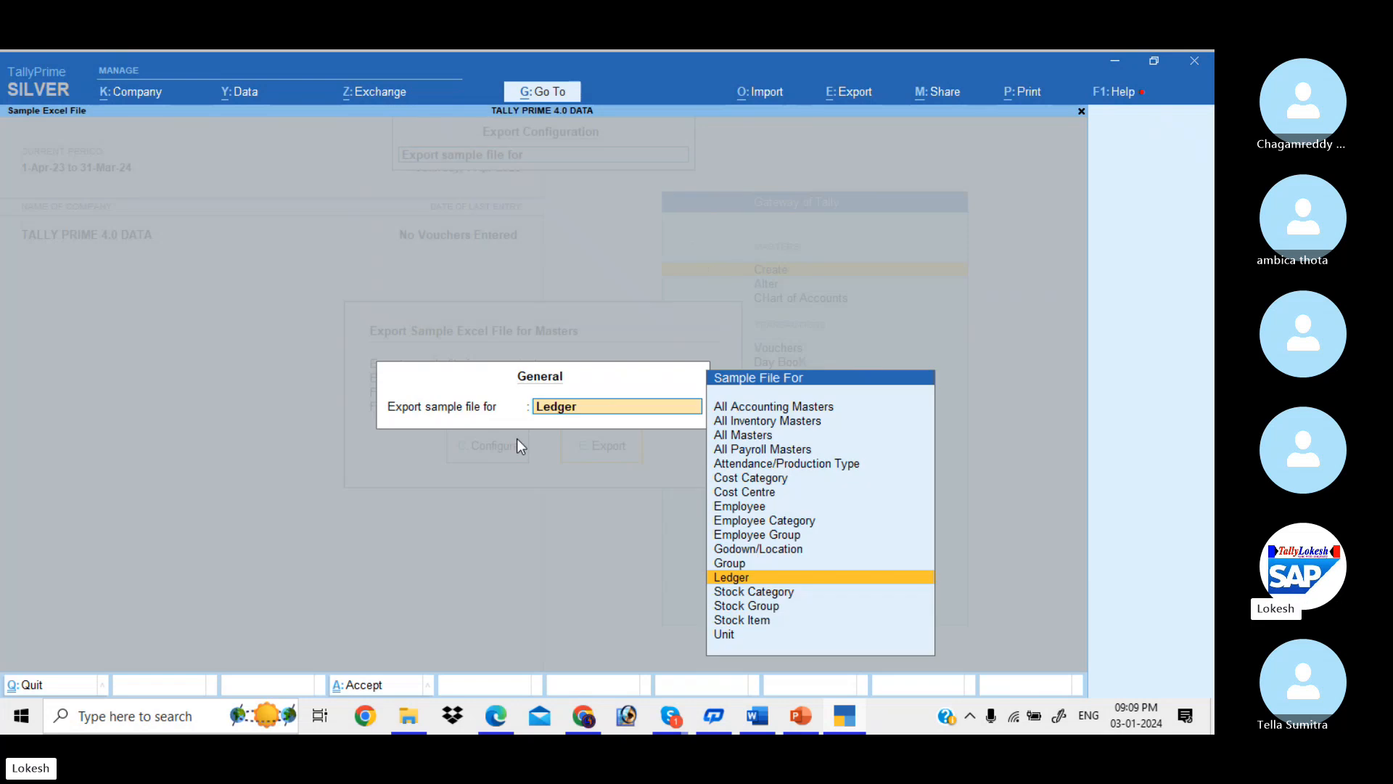
pyautogui.press('Down')
pyautogui.press('Down')
pyautogui.press('Down')
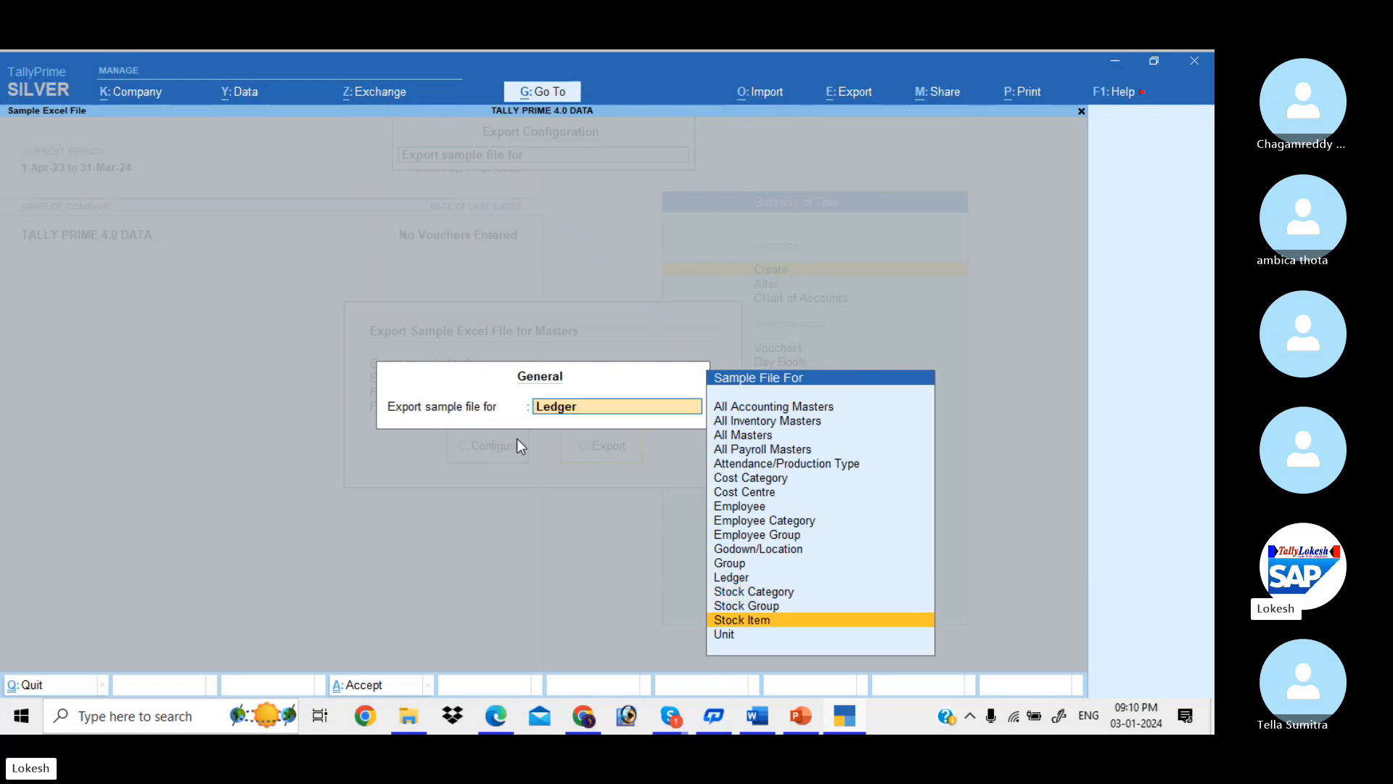
pyautogui.press('Up')
pyautogui.press('Down')
pyautogui.press('Up')
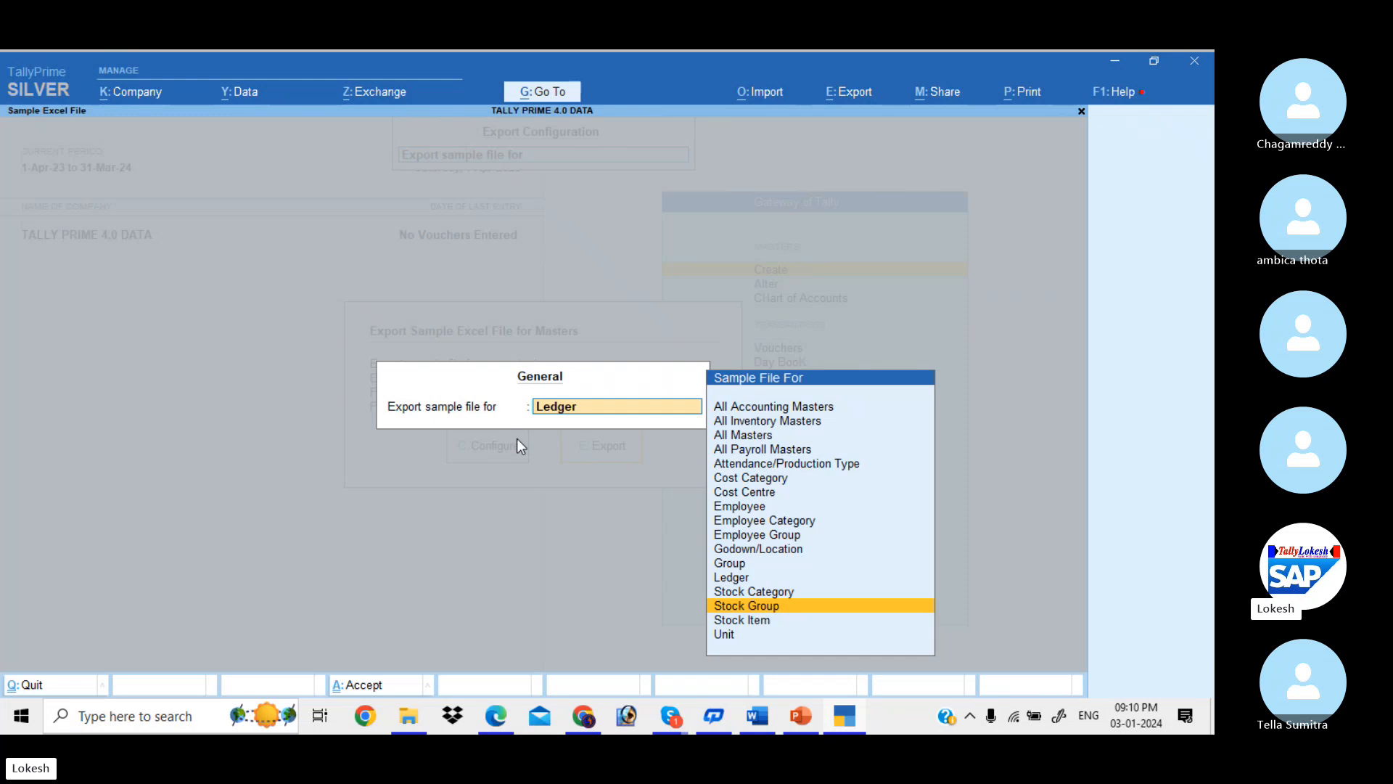
pyautogui.press('Down')
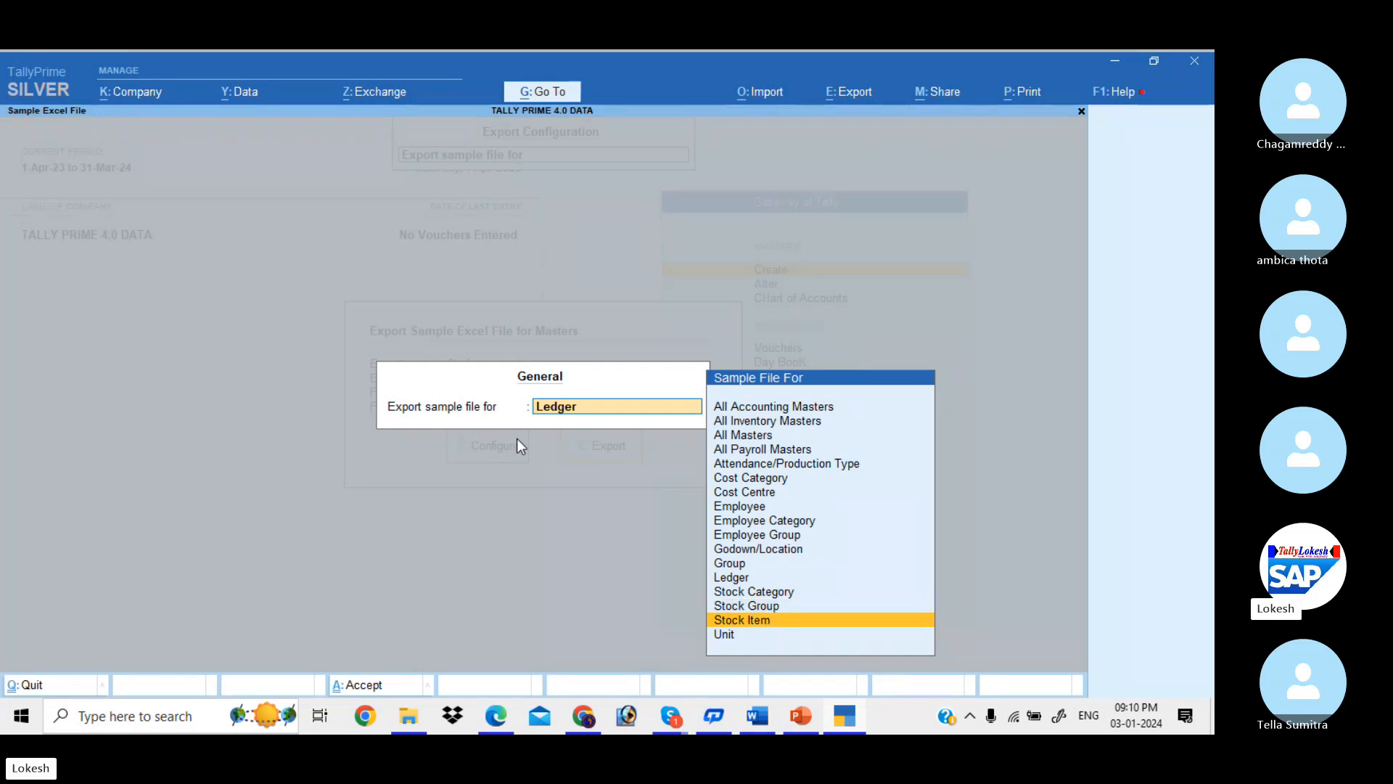
pyautogui.press('Return')
# - Set the Stock Item sample file's export folder path to TALLY EXCEL FILE on the Desktop
pyautogui.press('Return')
pyautogui.press('Return')
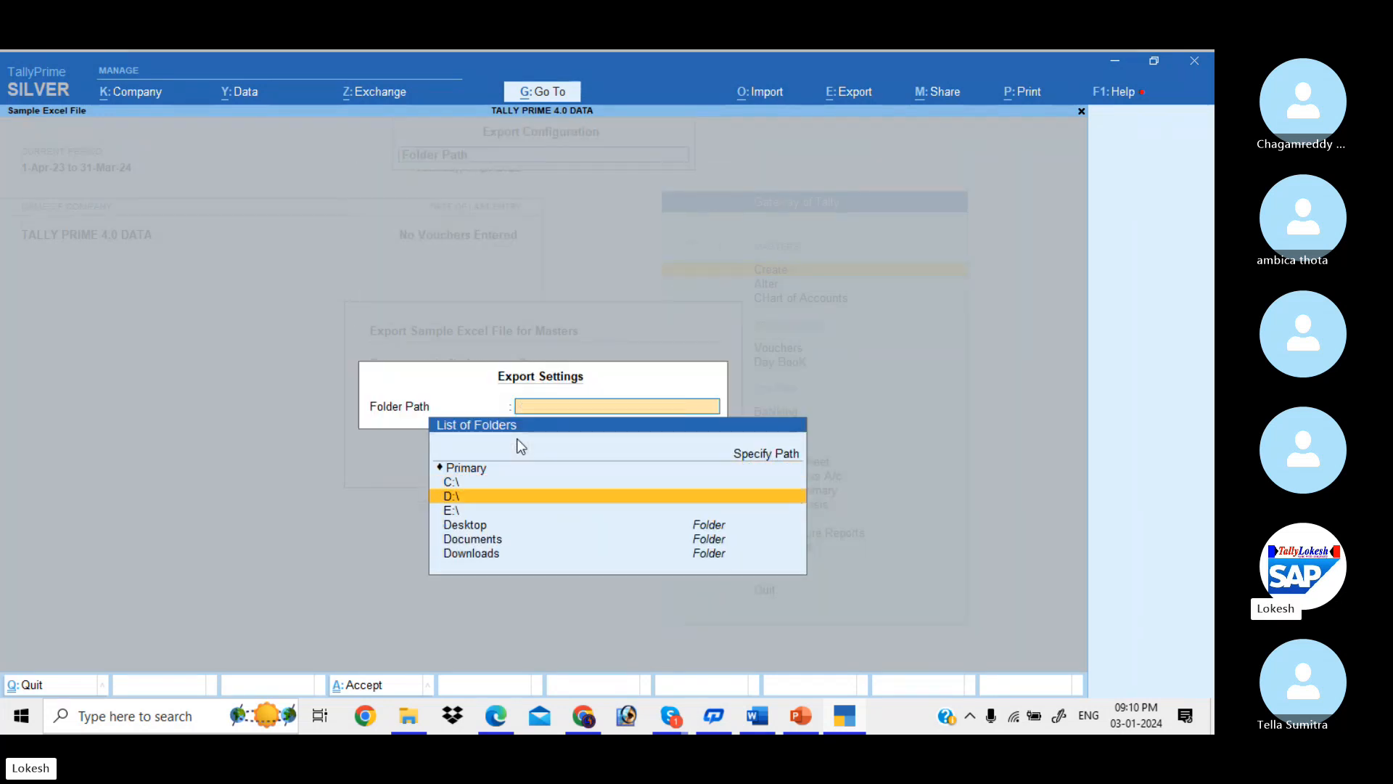
pyautogui.press('Down')
pyautogui.press('Return')
pyautogui.press('Down')
pyautogui.press('Down')
pyautogui.press('Down')
pyautogui.press('Down')
pyautogui.press('Down')
pyautogui.press('Down')
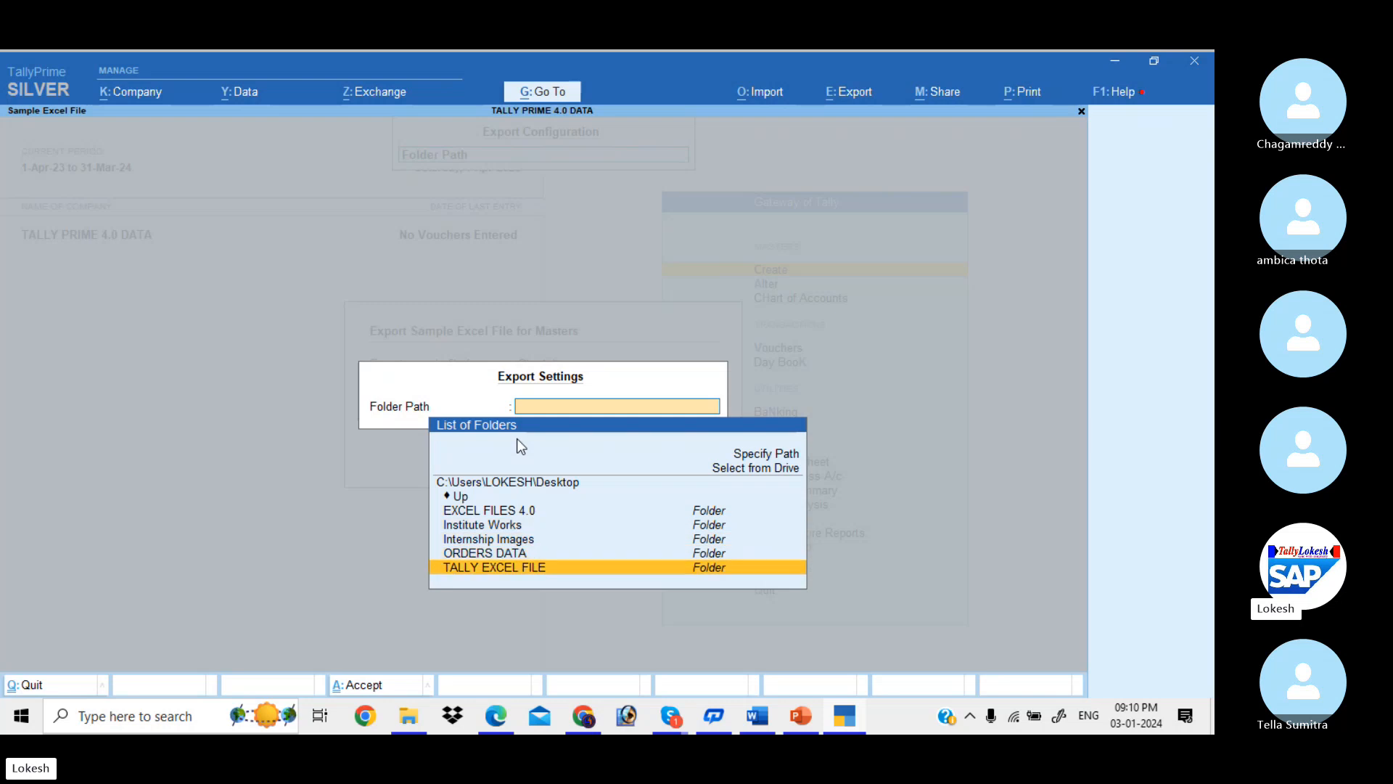
pyautogui.press('Return')
pyautogui.press('Return')
pyautogui.press('Escape')
pyautogui.press('Escape')
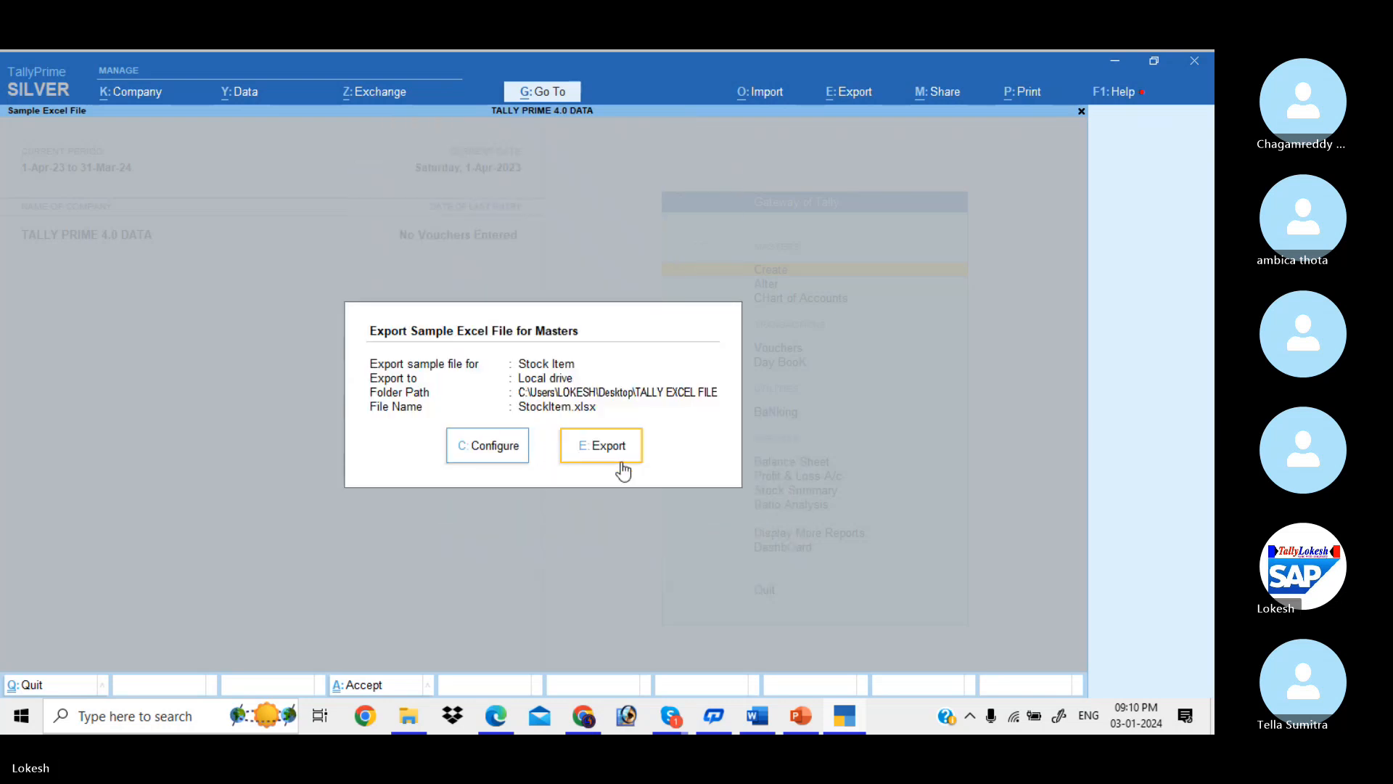
# - Export the Stock Item sample file and dismiss Excel's Document Recovery pane, keeping the recovered files for viewing another time
pyautogui.click(621, 464)
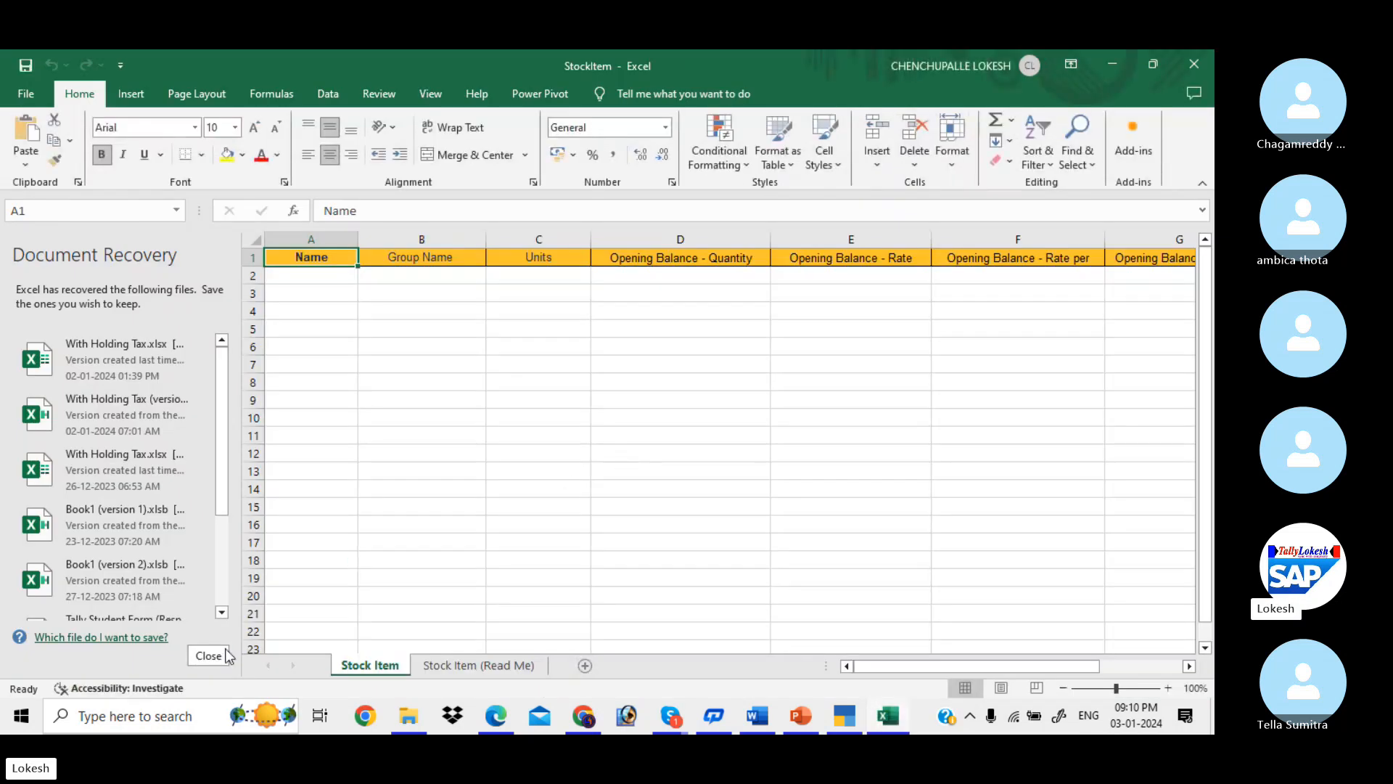
pyautogui.click(227, 656)
pyautogui.click(235, 282)
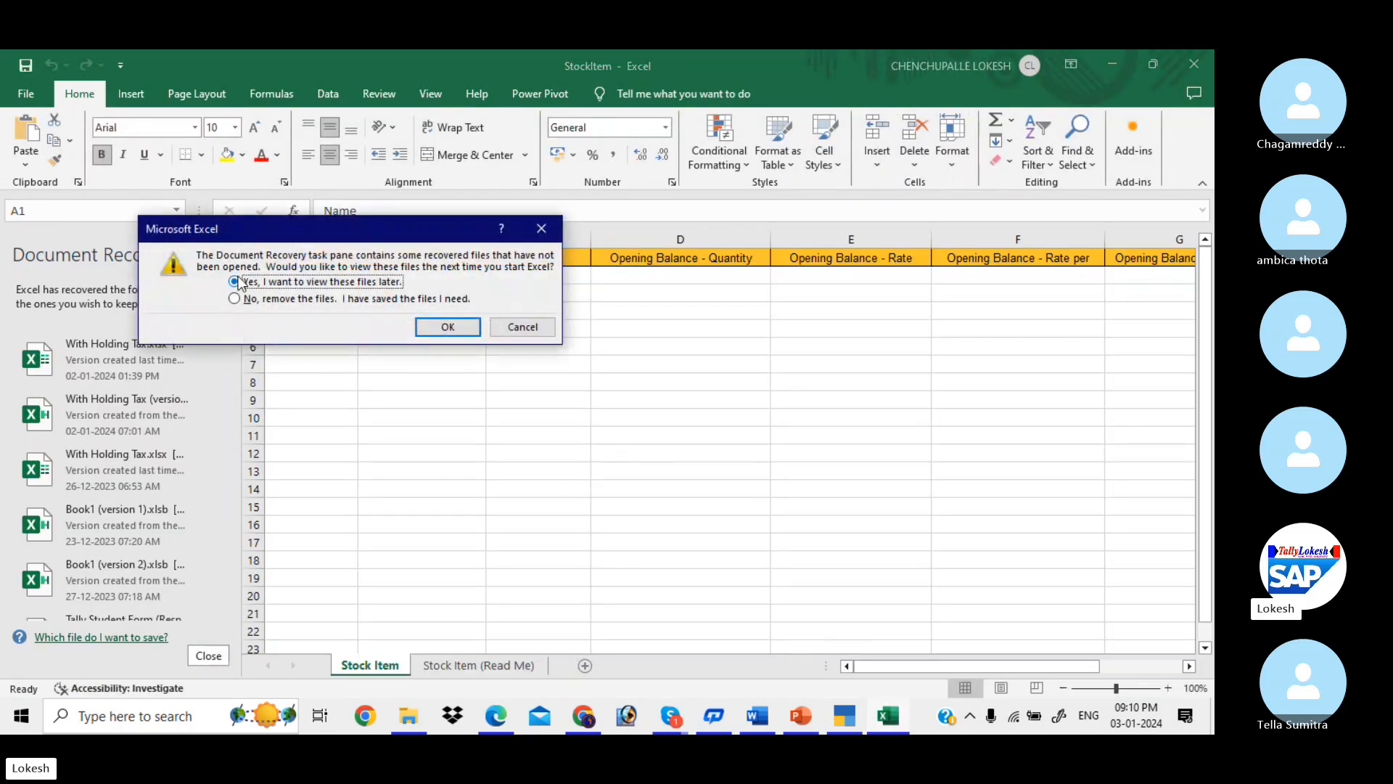
pyautogui.click(444, 327)
# - Examine the column headers on the Stock Item worksheet and the Stock Item (Read Me) worksheet, and close the workbook
pyautogui.click(187, 259)
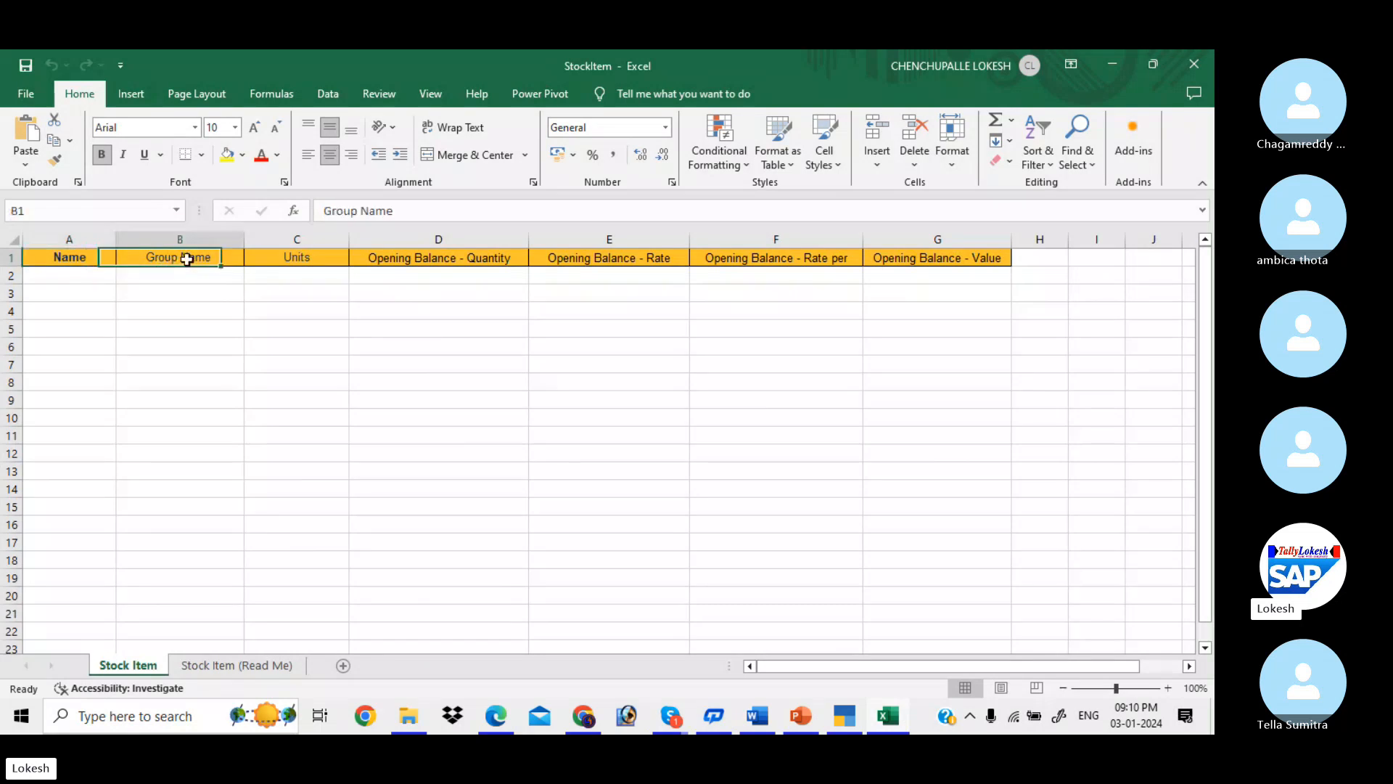
pyautogui.press('Right')
pyautogui.press('Right')
pyautogui.press('Right')
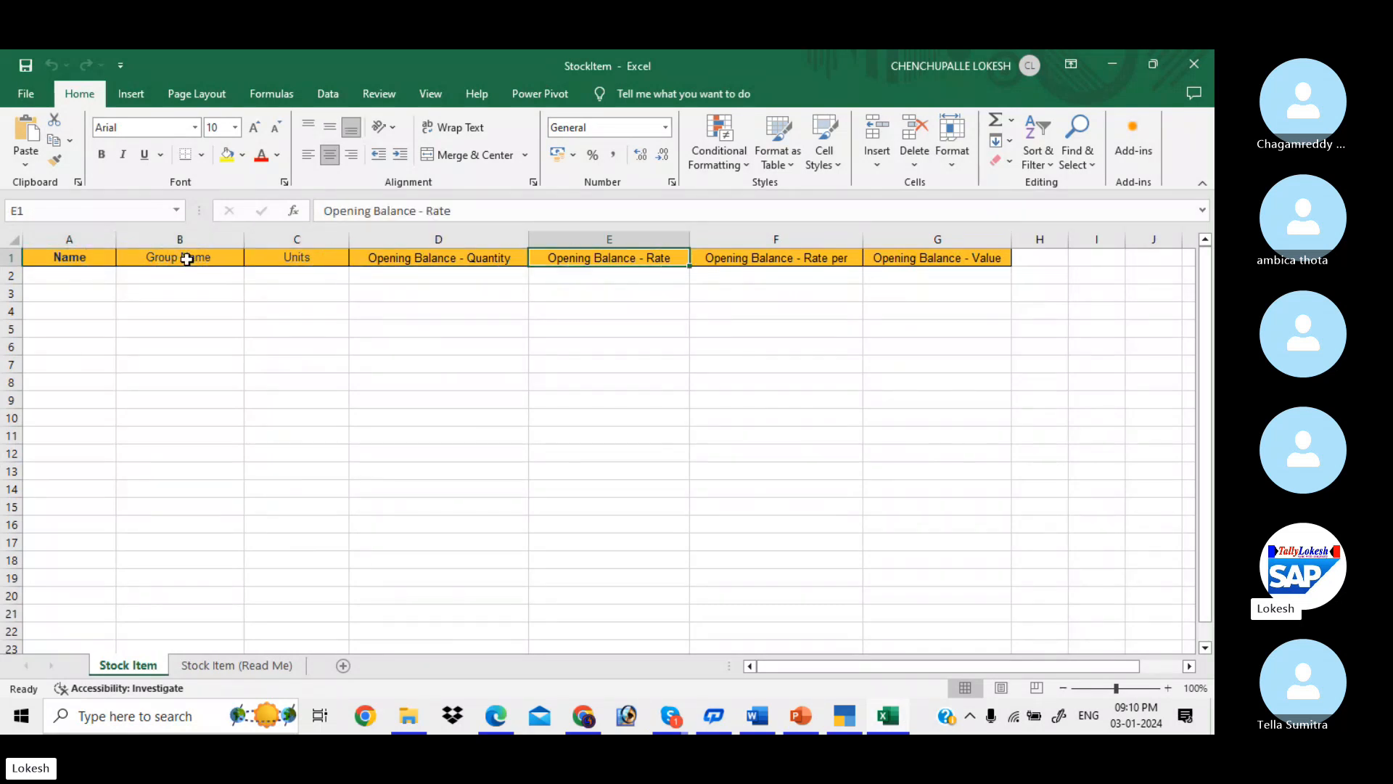
pyautogui.press('Right')
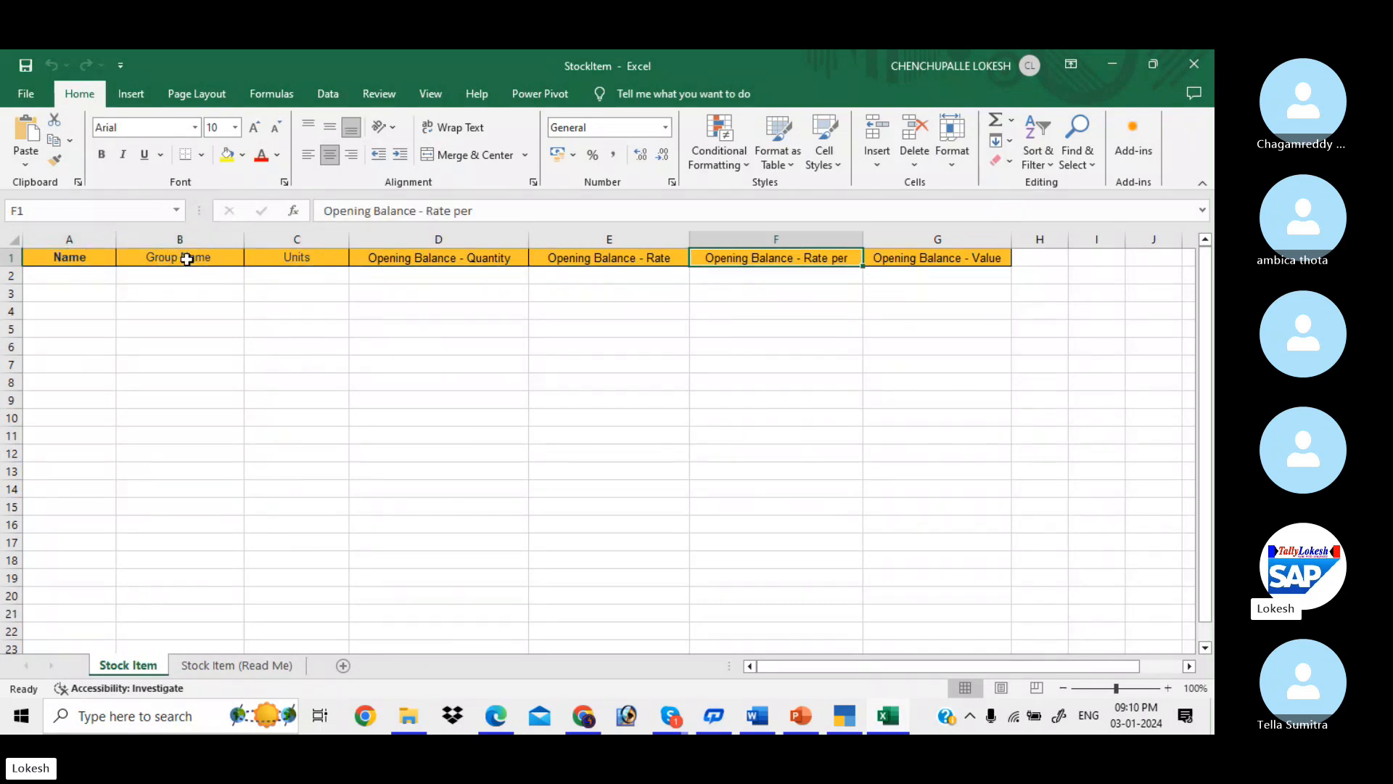
pyautogui.press('Right')
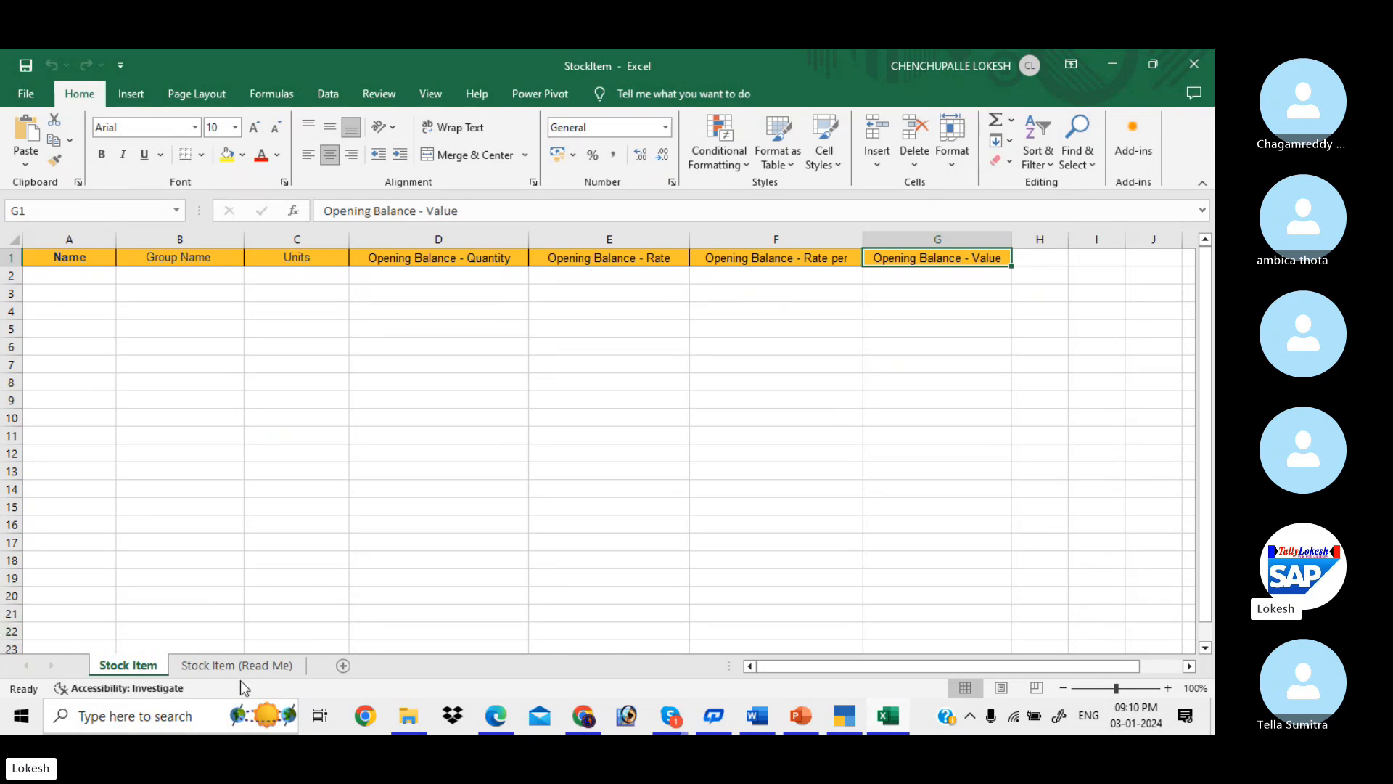
pyautogui.click(259, 665)
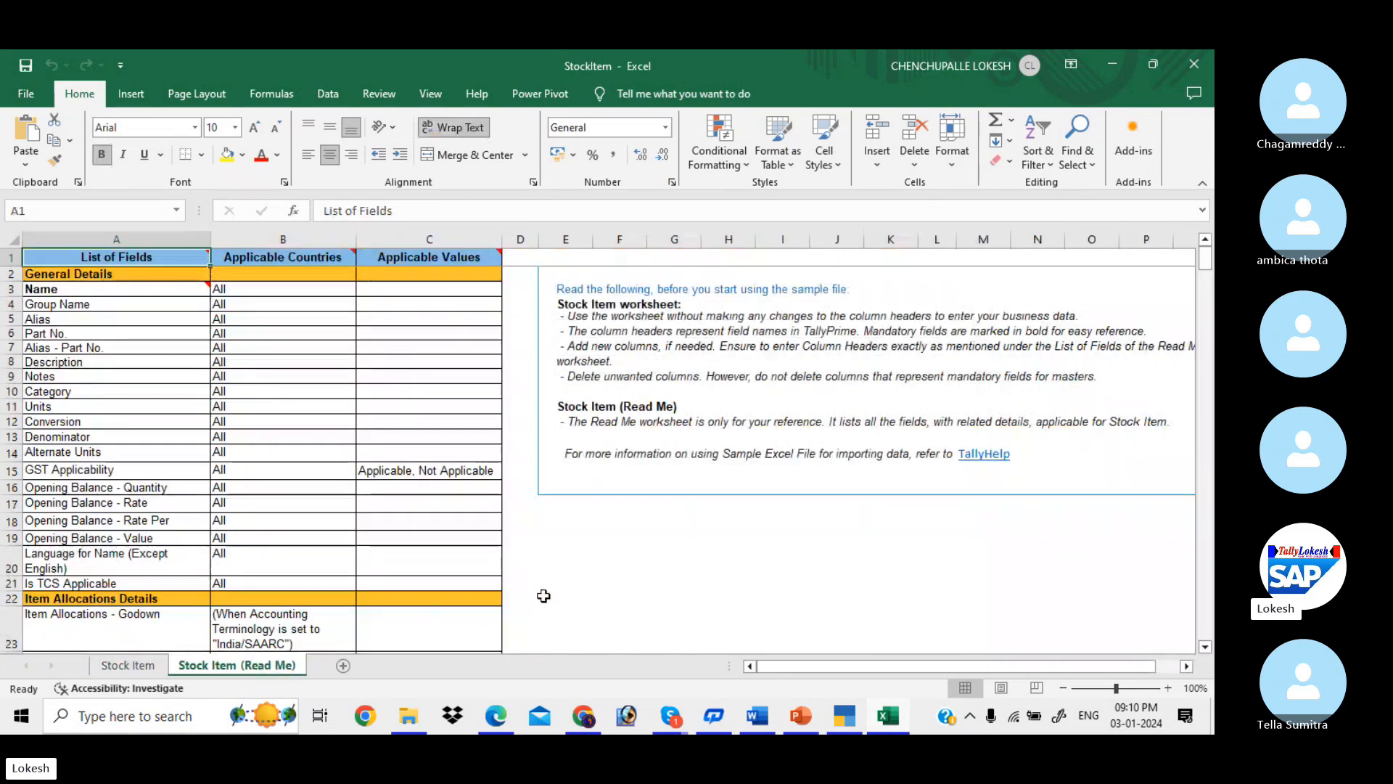
pyautogui.click(1192, 63)
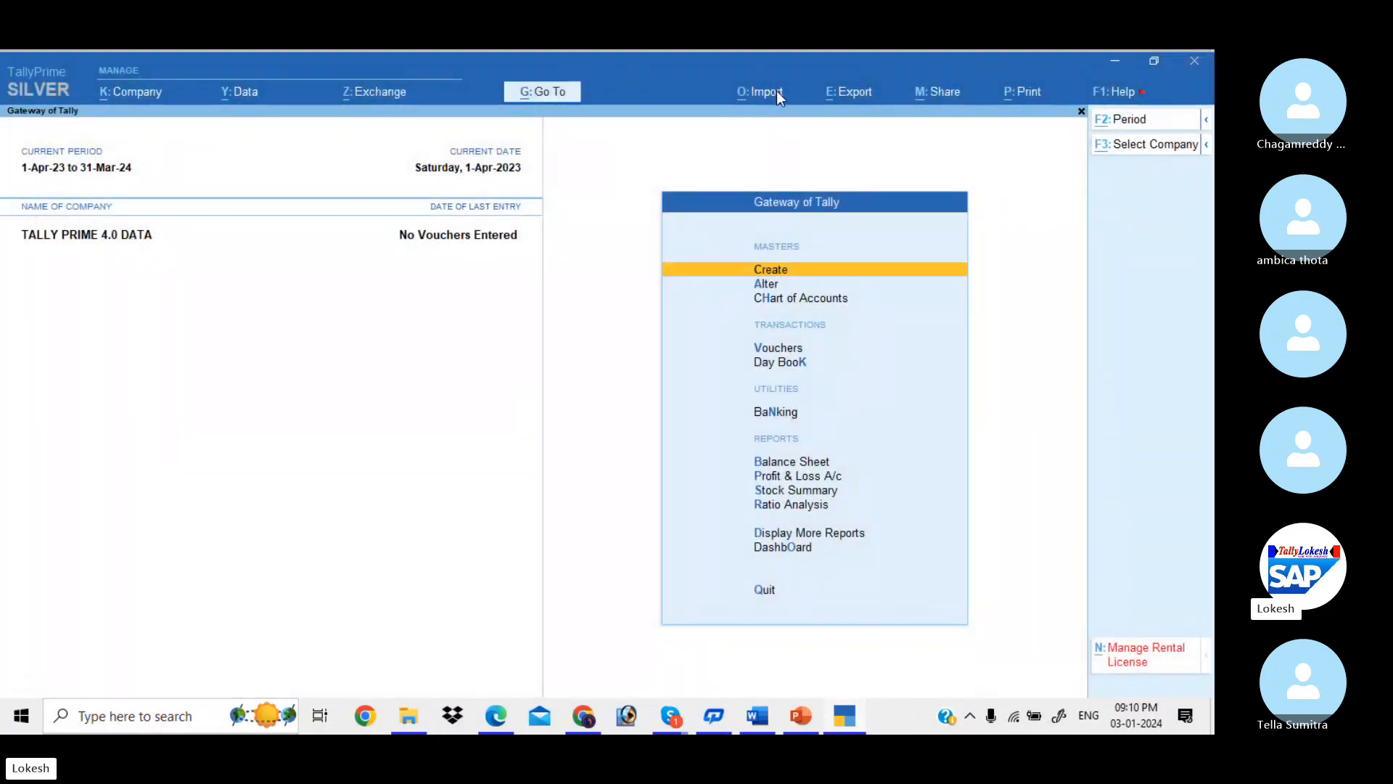
# - Switch to File Explorer, check the TALLY EXCEL FILE folder for the exported StockItem file, and return to TallyPrime
pyautogui.hotkey('alt', 'Tab')
pyautogui.click(311, 201)
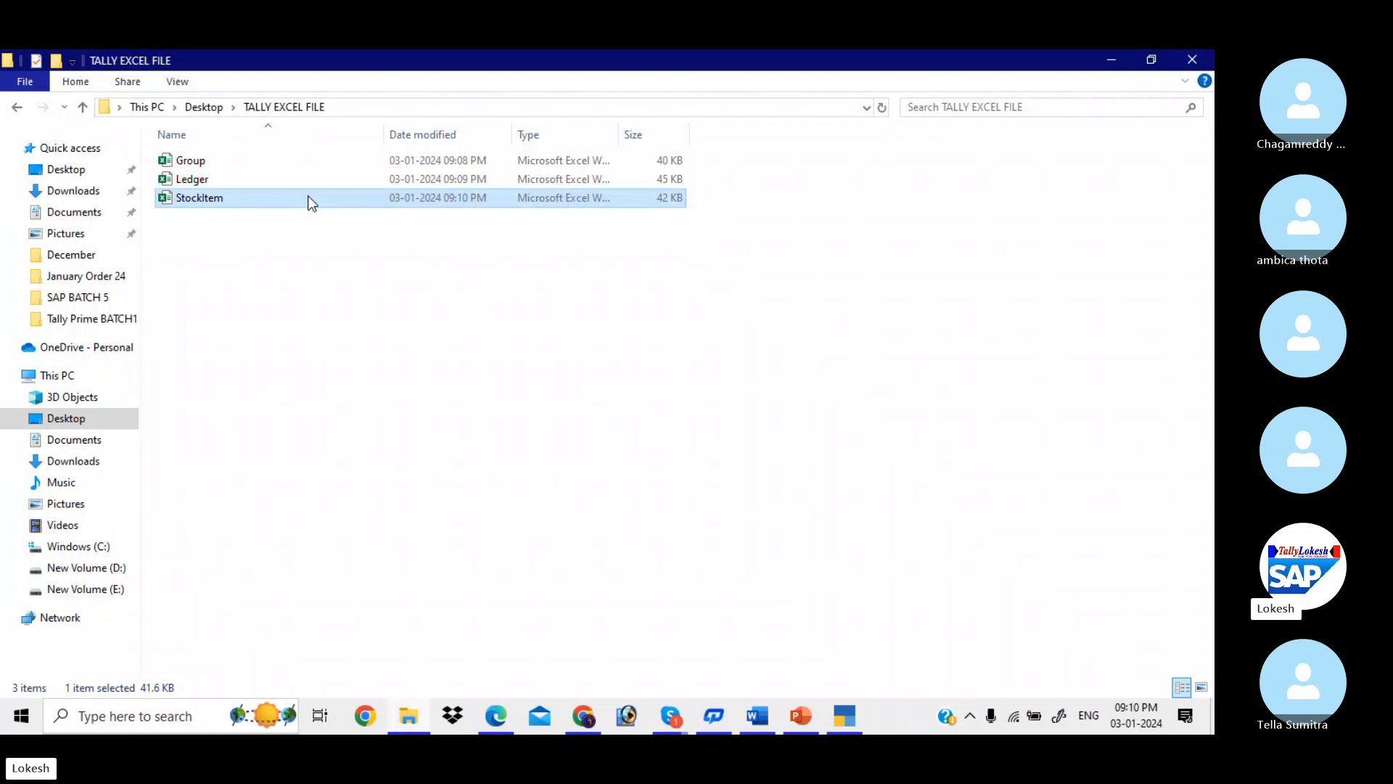
pyautogui.hotkey('alt', 'Tab')
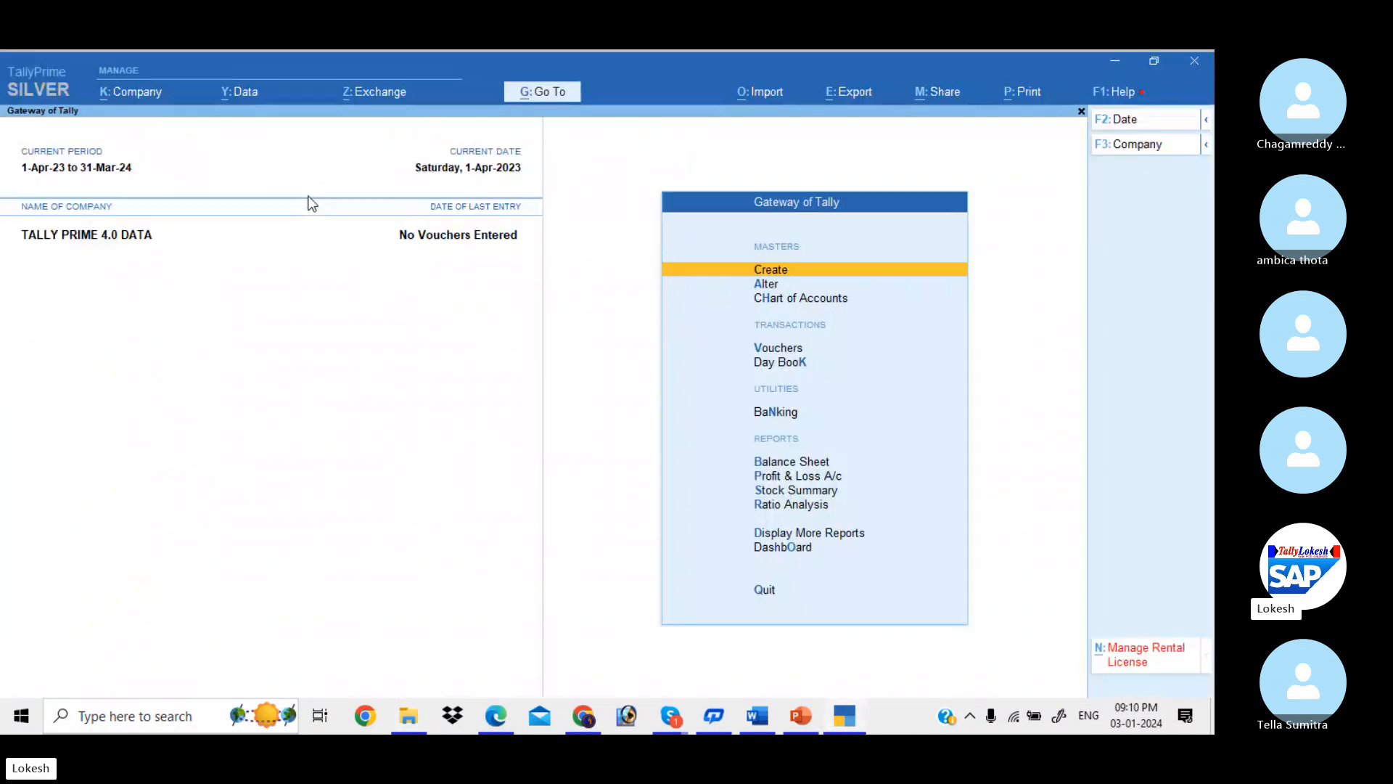
# - Open the export configuration of the sample Excel file for masters and set the sample file type to Unit
pyautogui.click(771, 104)
pyautogui.press('Down')
pyautogui.press('Down')
pyautogui.press('Down')
pyautogui.press('Down')
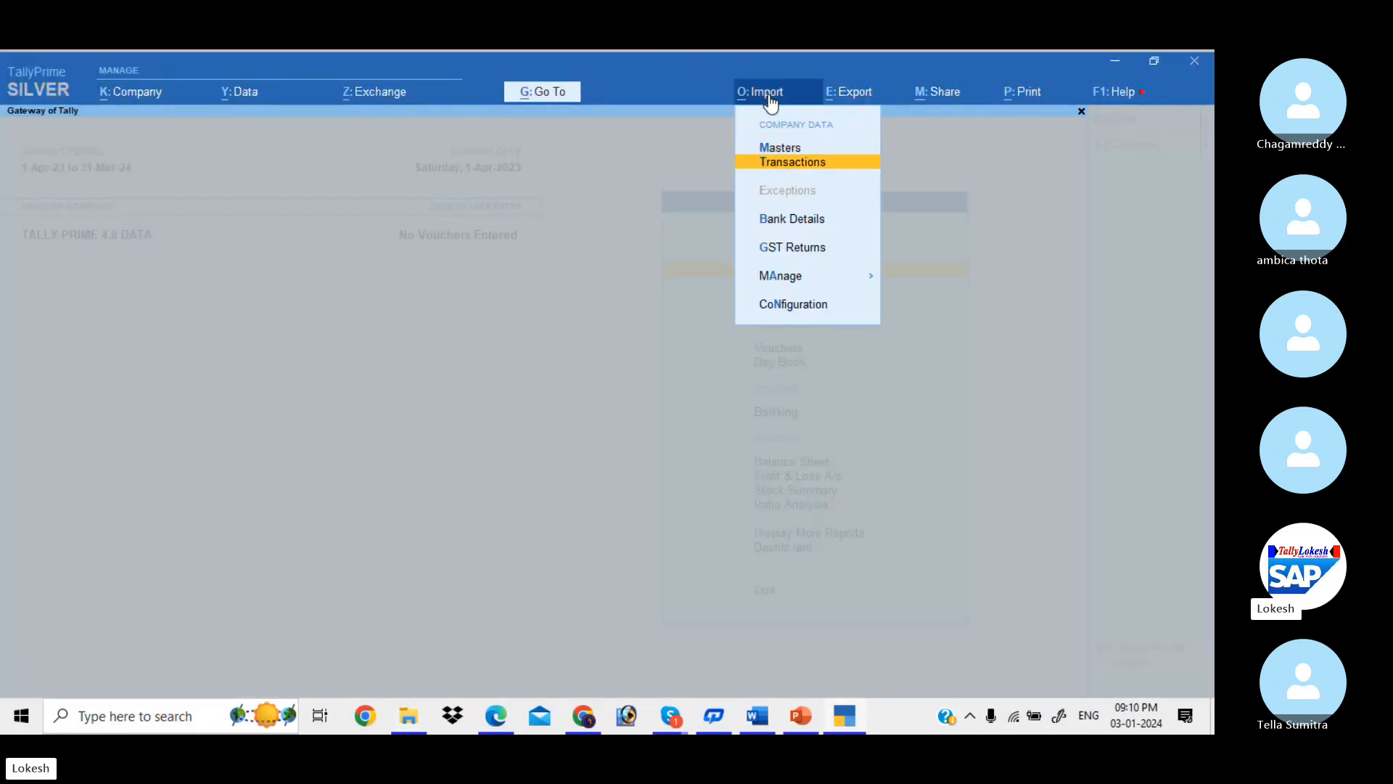
pyautogui.press('Return')
pyautogui.press('Down')
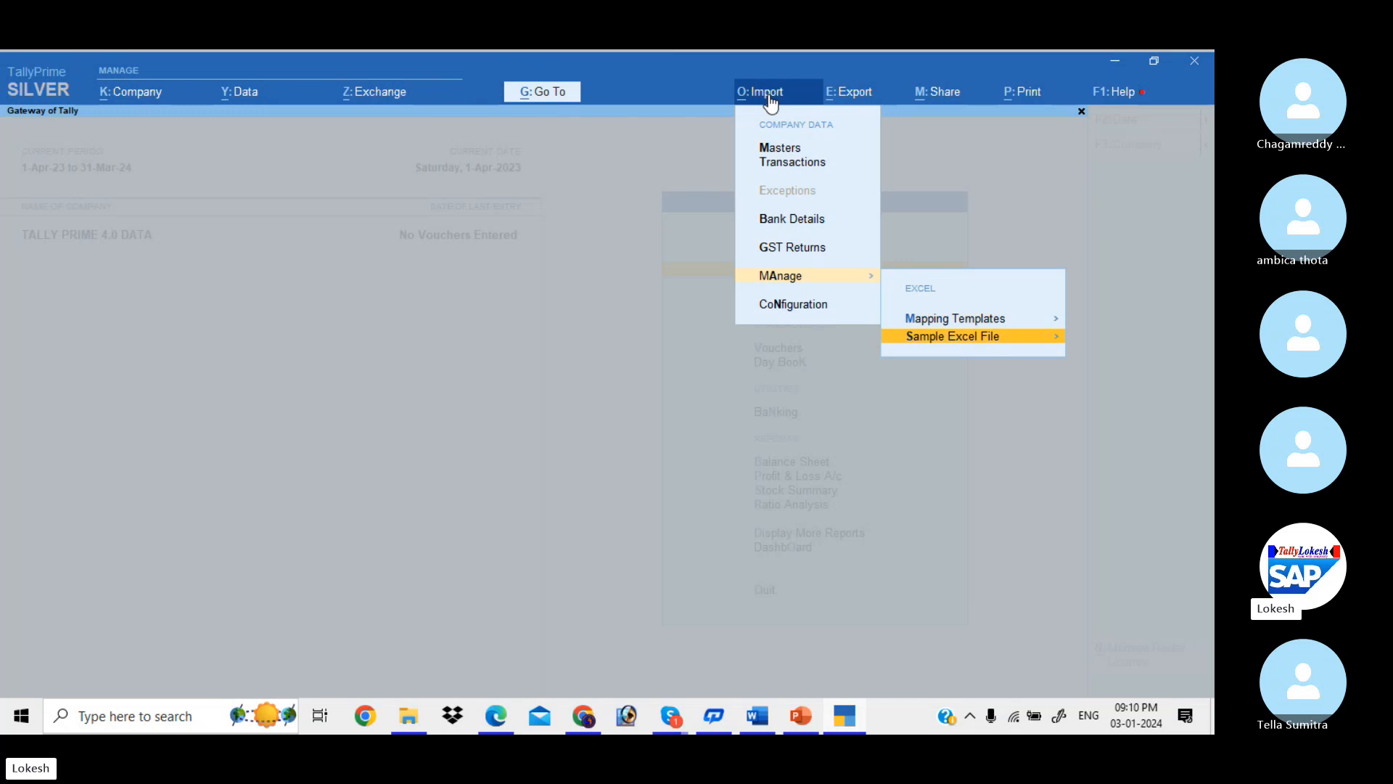
pyautogui.press('Return')
pyautogui.press('Return')
pyautogui.press('c')
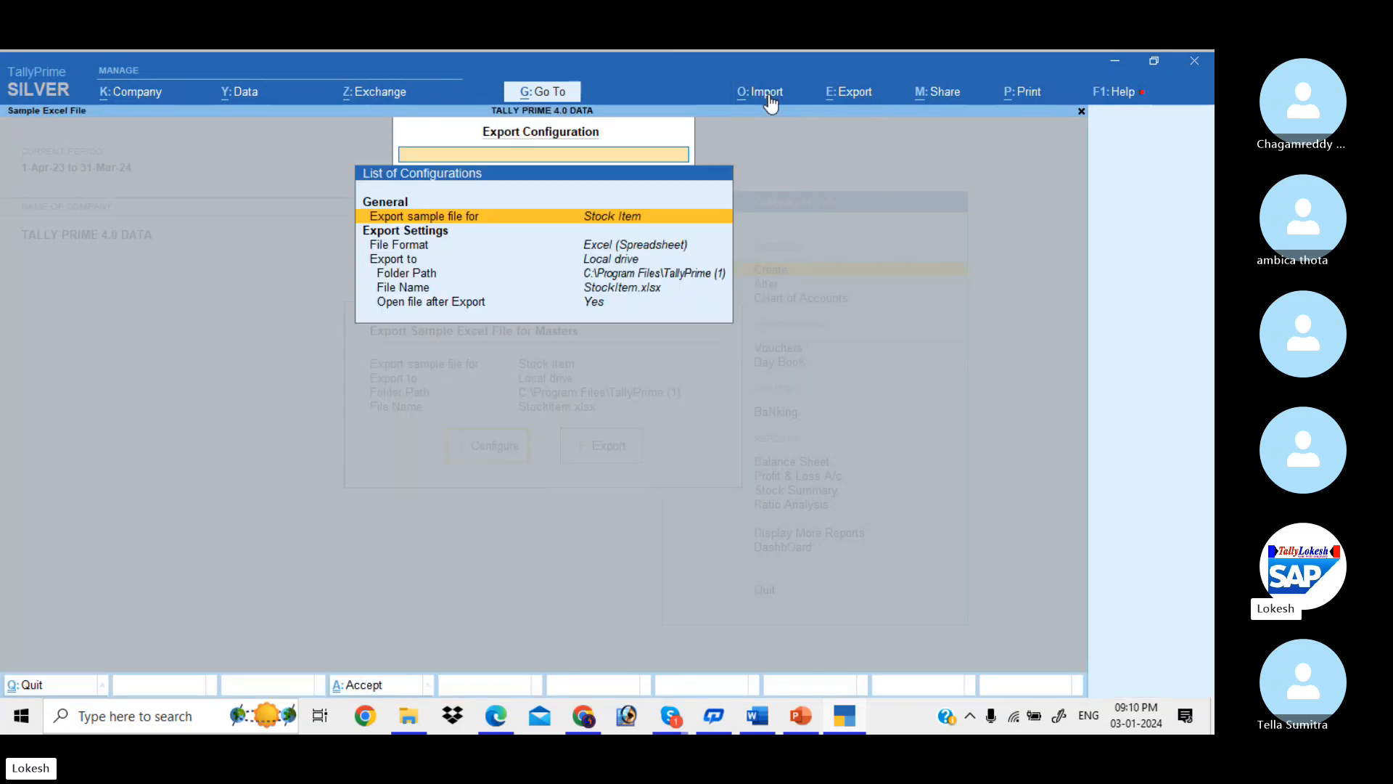
pyautogui.press('Return')
pyautogui.press('Down')
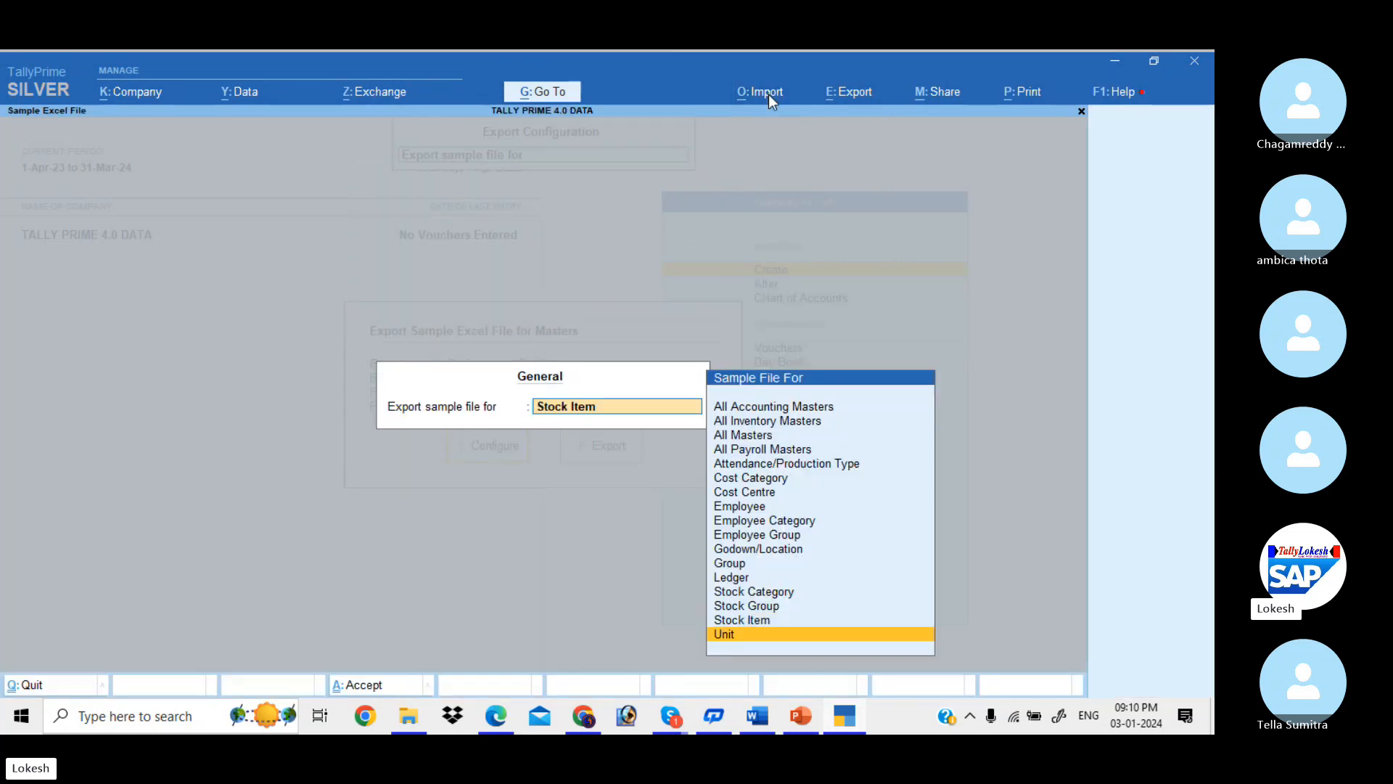
pyautogui.press('Return')
# - Set the Unit sample file's export folder path to TALLY EXCEL FILE on the Desktop
pyautogui.press('Down')
pyautogui.press('Down')
pyautogui.press('Down')
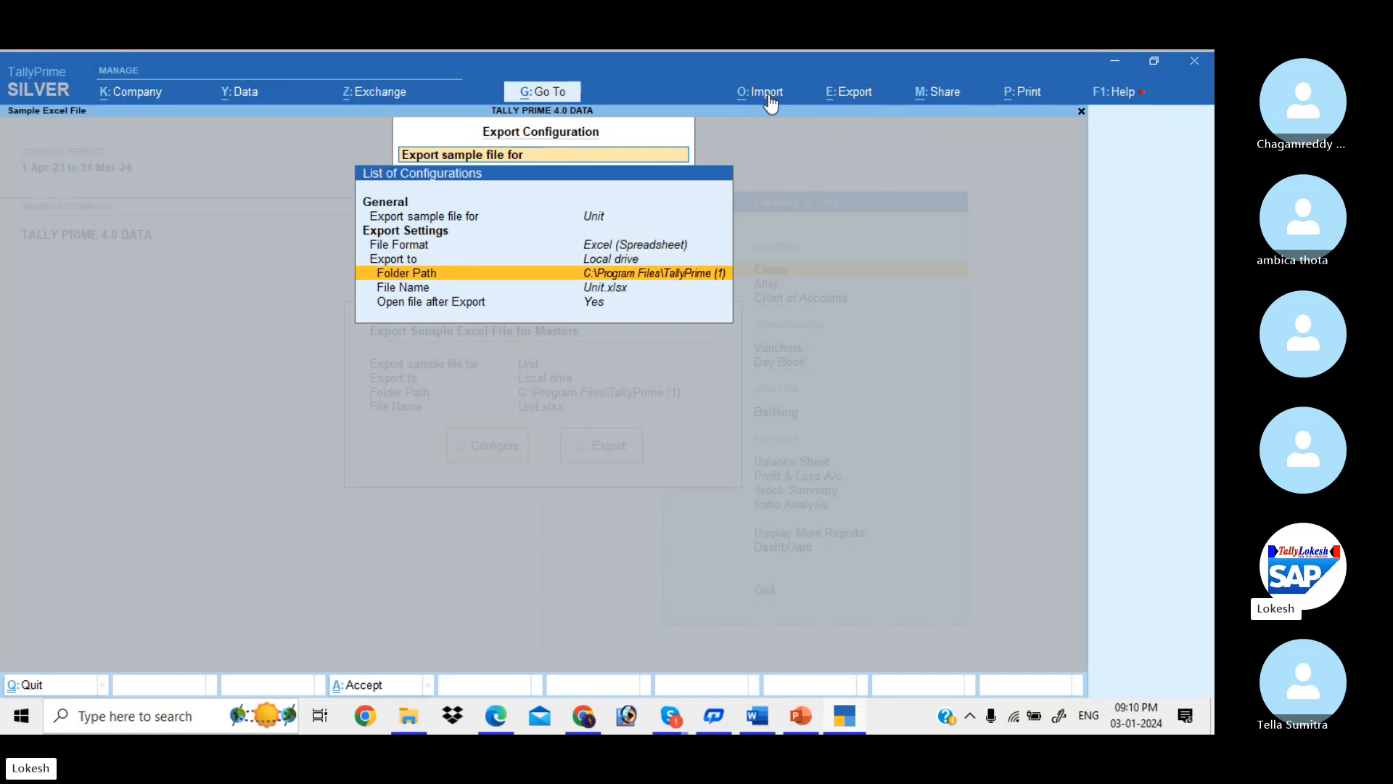
pyautogui.press('Return')
pyautogui.press('Down')
pyautogui.press('Return')
pyautogui.press('Down')
pyautogui.press('Down')
pyautogui.press('Down')
pyautogui.press('Return')
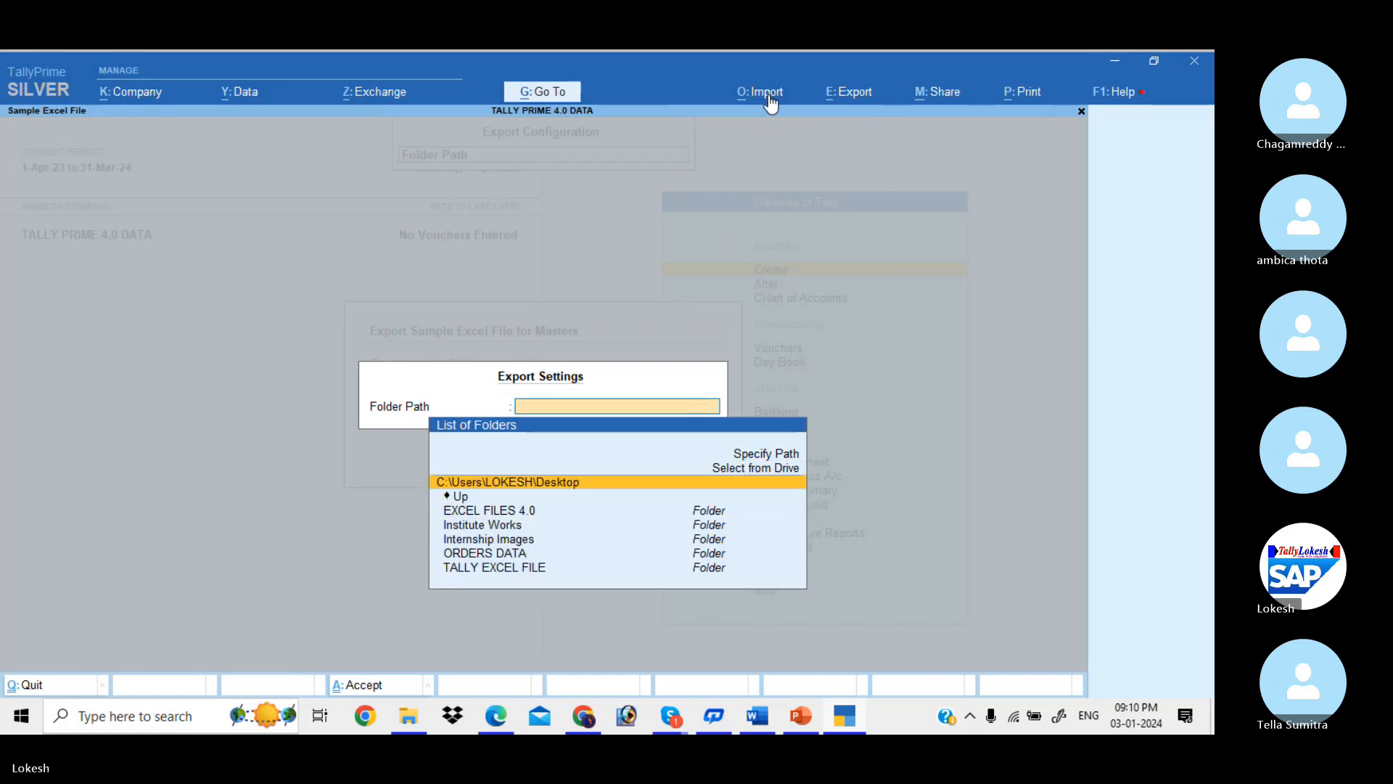
pyautogui.press('Down')
pyautogui.press('Down')
pyautogui.press('Down')
pyautogui.press('Down')
pyautogui.press('Down')
pyautogui.press('Down')
pyautogui.press('Return')
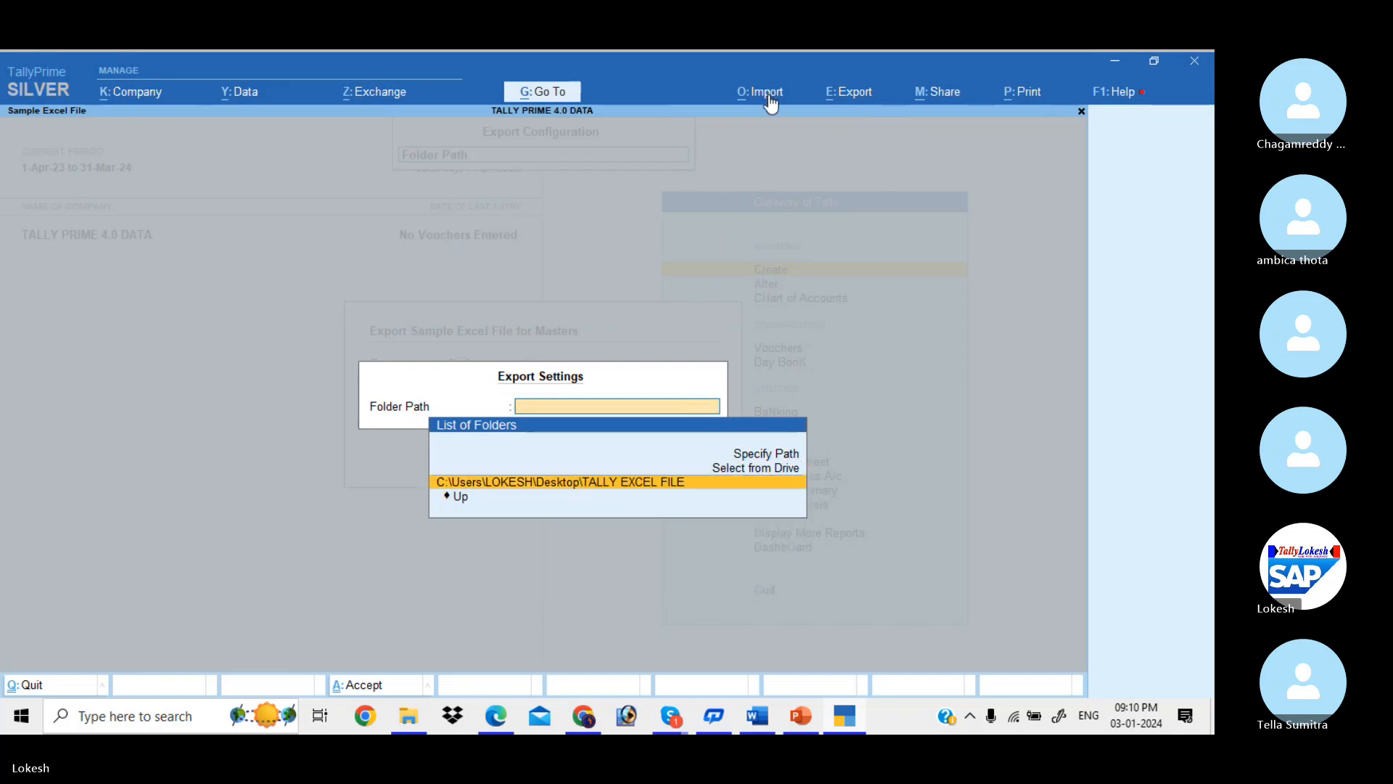
pyautogui.press('Return')
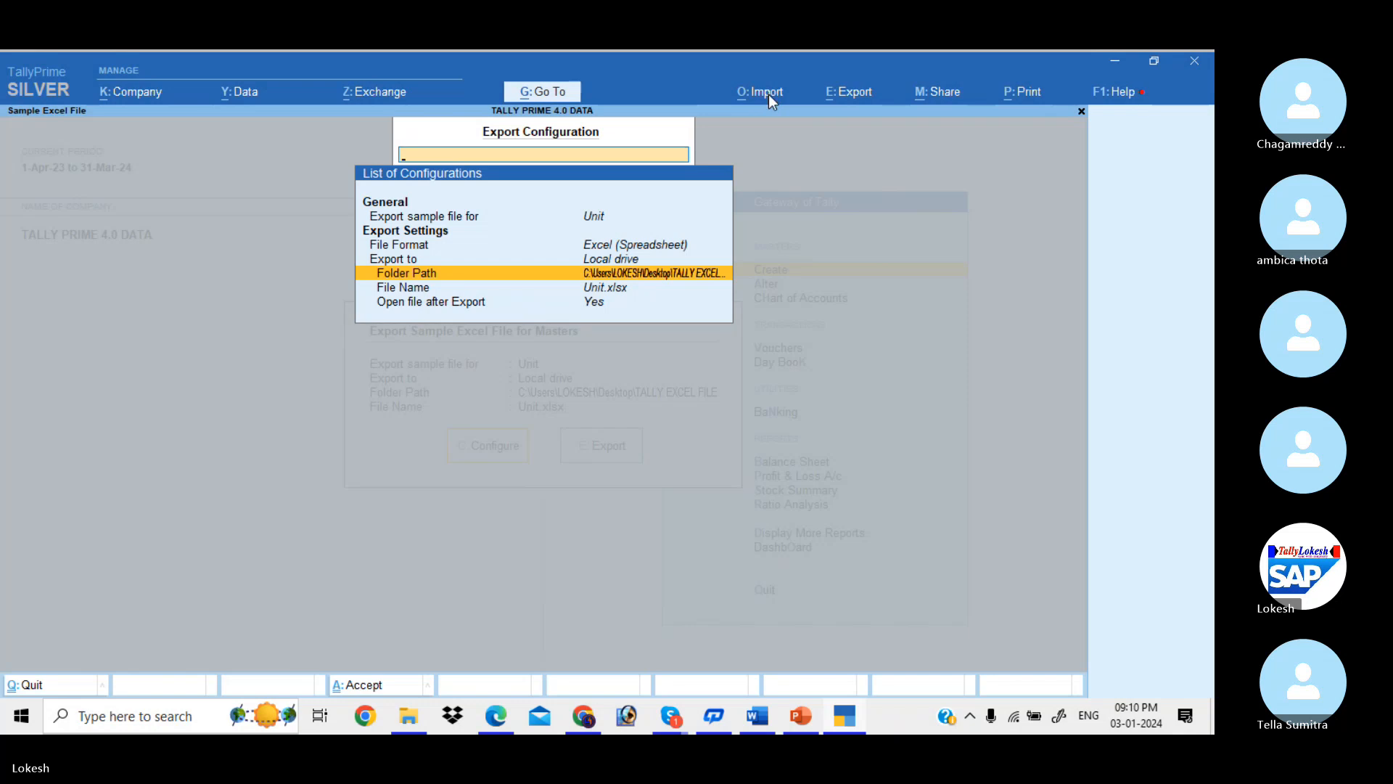
# - Export the Unit sample file and dismiss Excel's Document Recovery pane, keeping the recovered files for viewing another time
pyautogui.press('Escape')
pyautogui.click(626, 452)
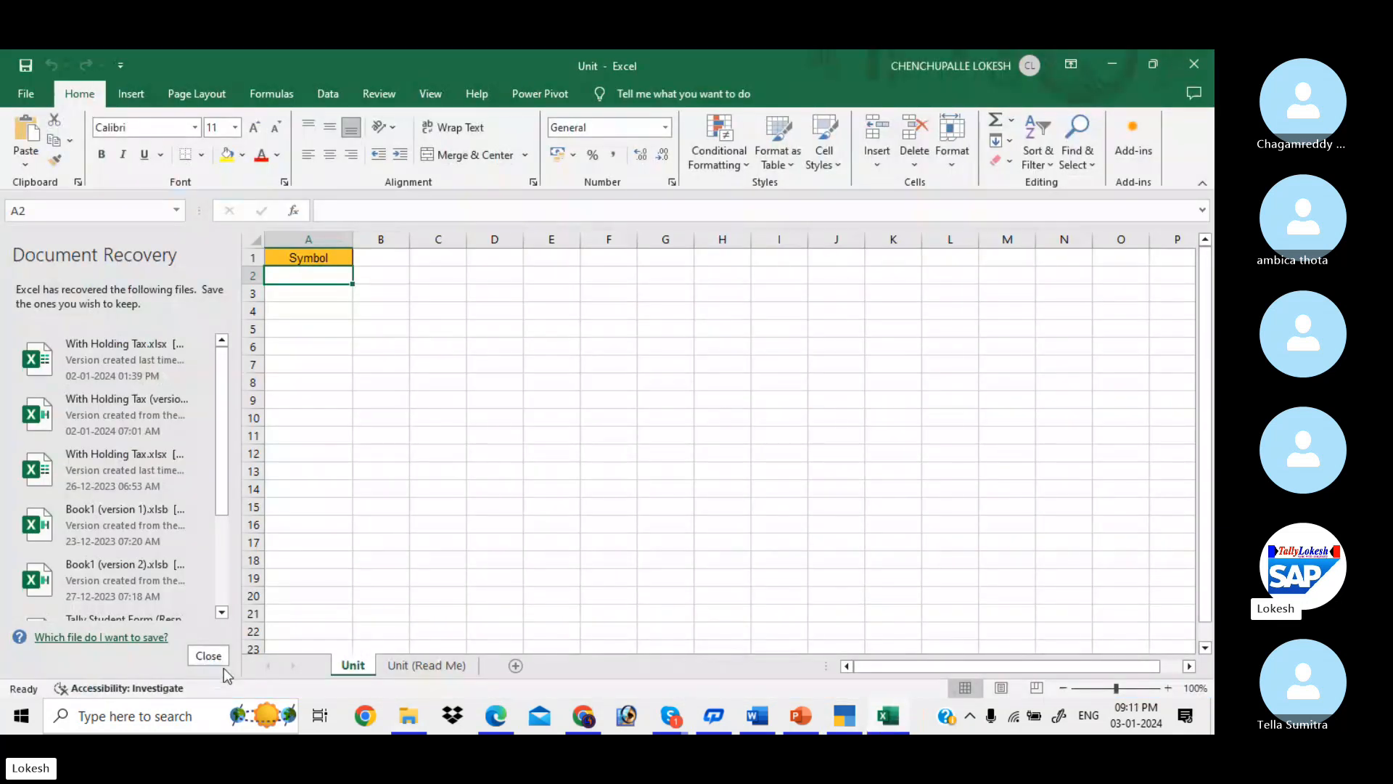
pyautogui.click(213, 660)
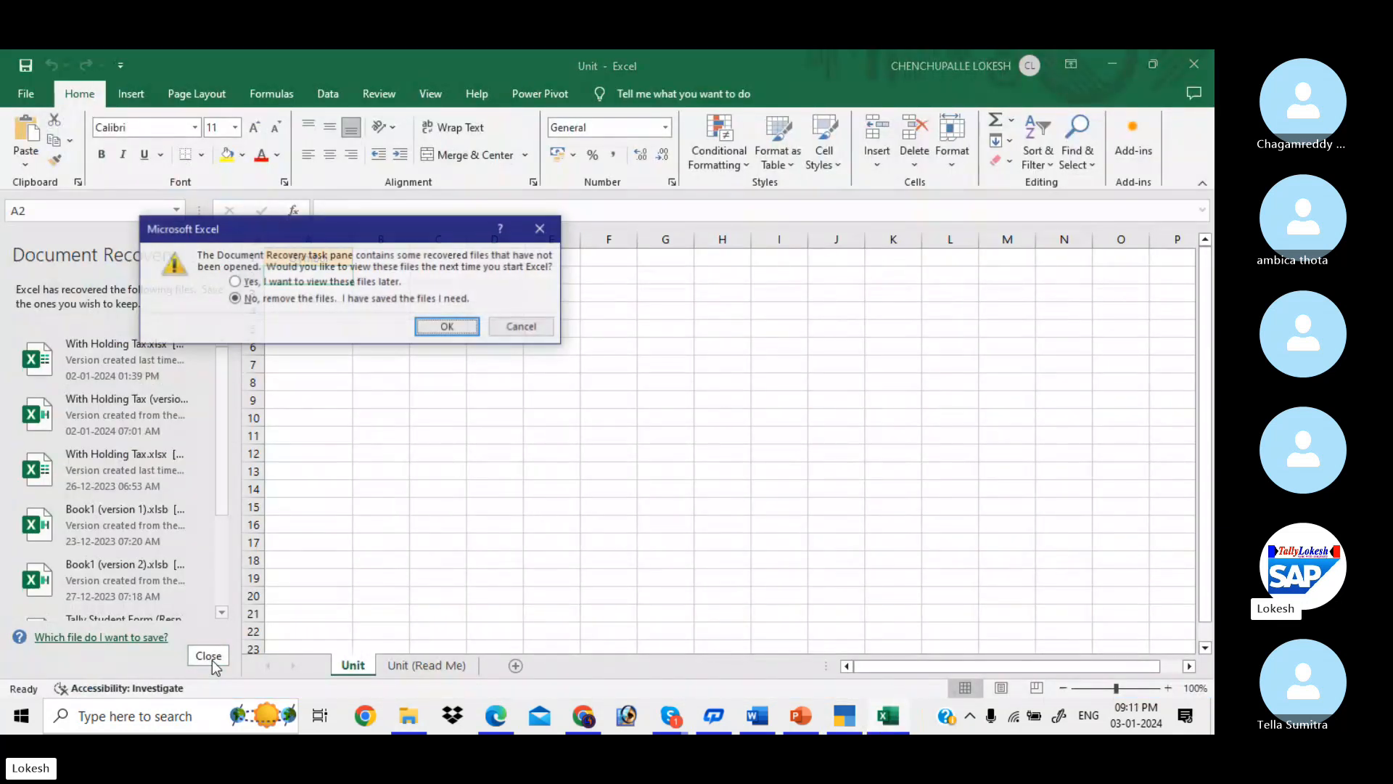
pyautogui.click(235, 283)
pyautogui.click(465, 325)
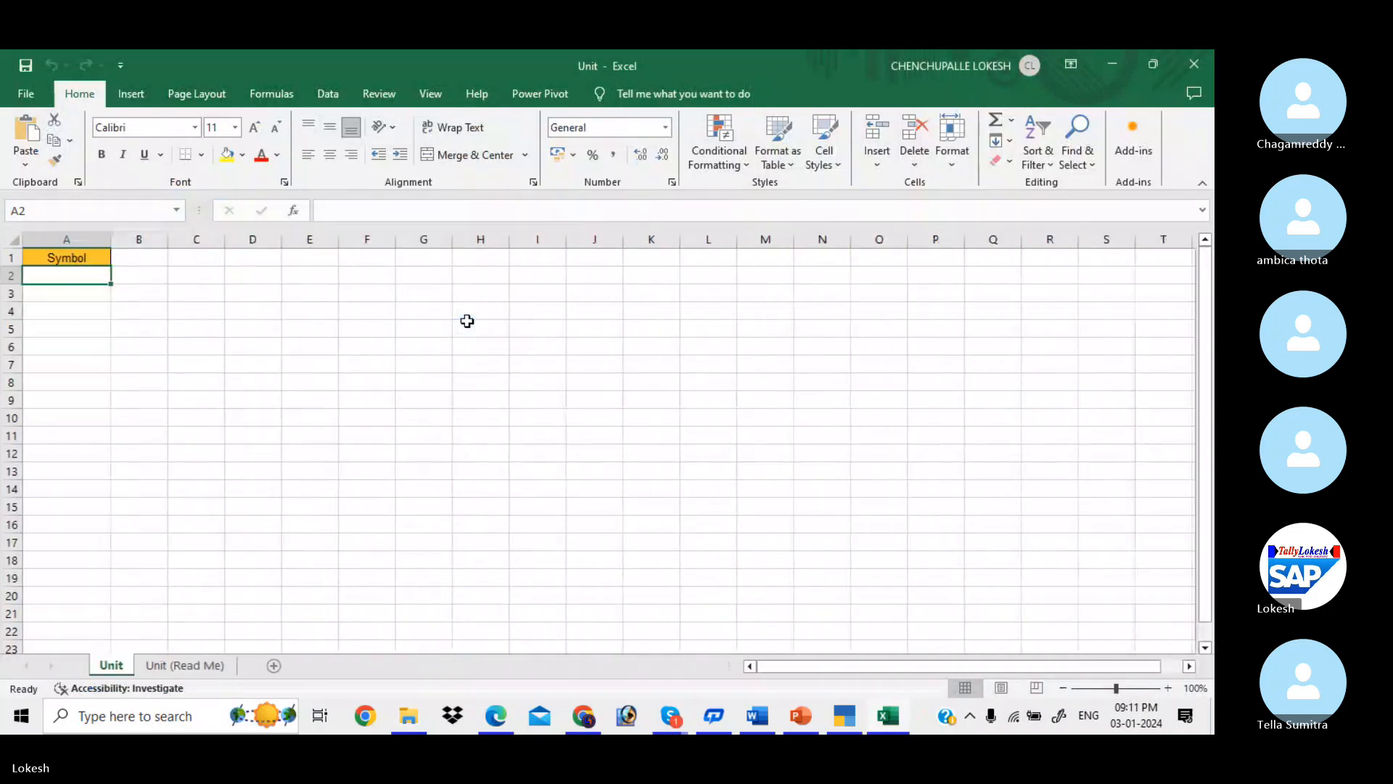
# - Close the Unit workbook and check the TALLY EXCEL FILE folder in File Explorer for the exported Unit file, returning to TallyPrime
pyautogui.click(1202, 62)
pyautogui.hotkey('alt', 'Tab')
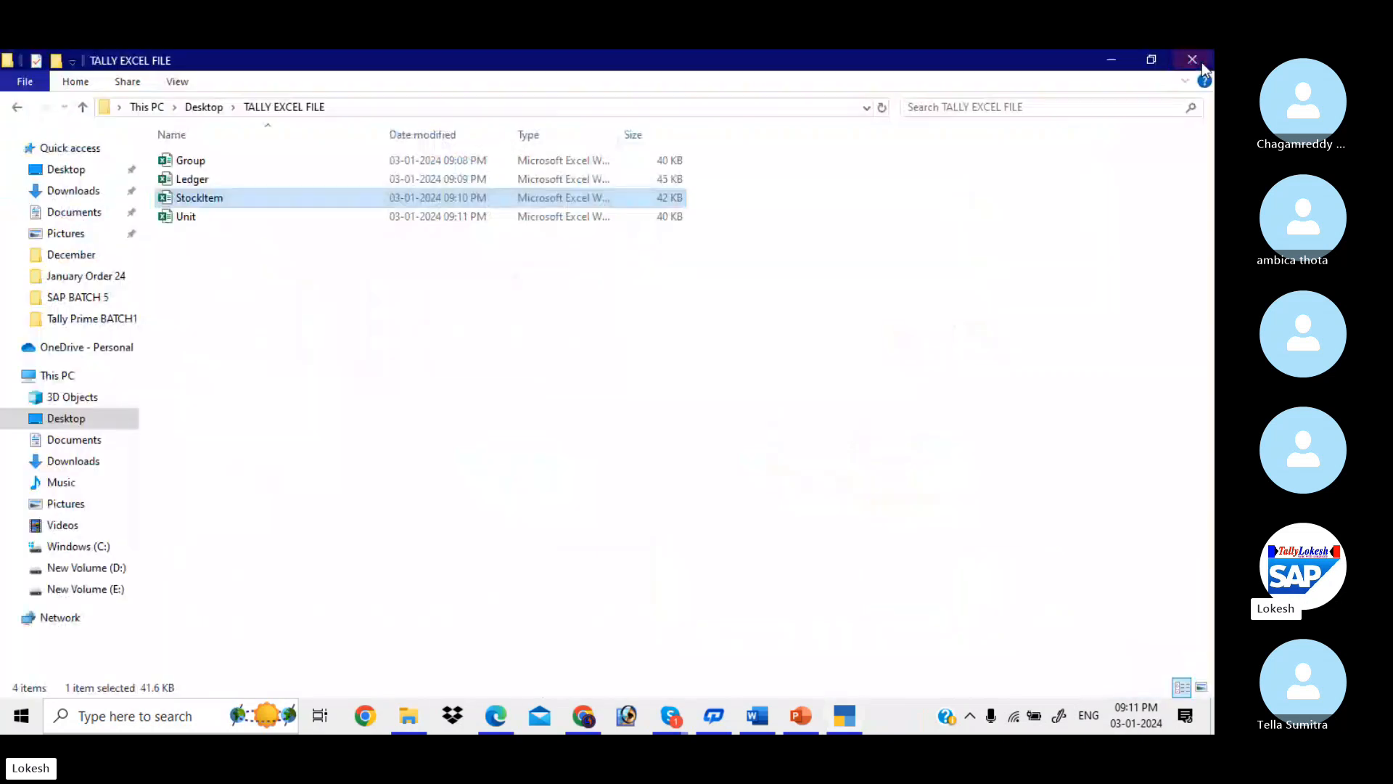
pyautogui.click(281, 216)
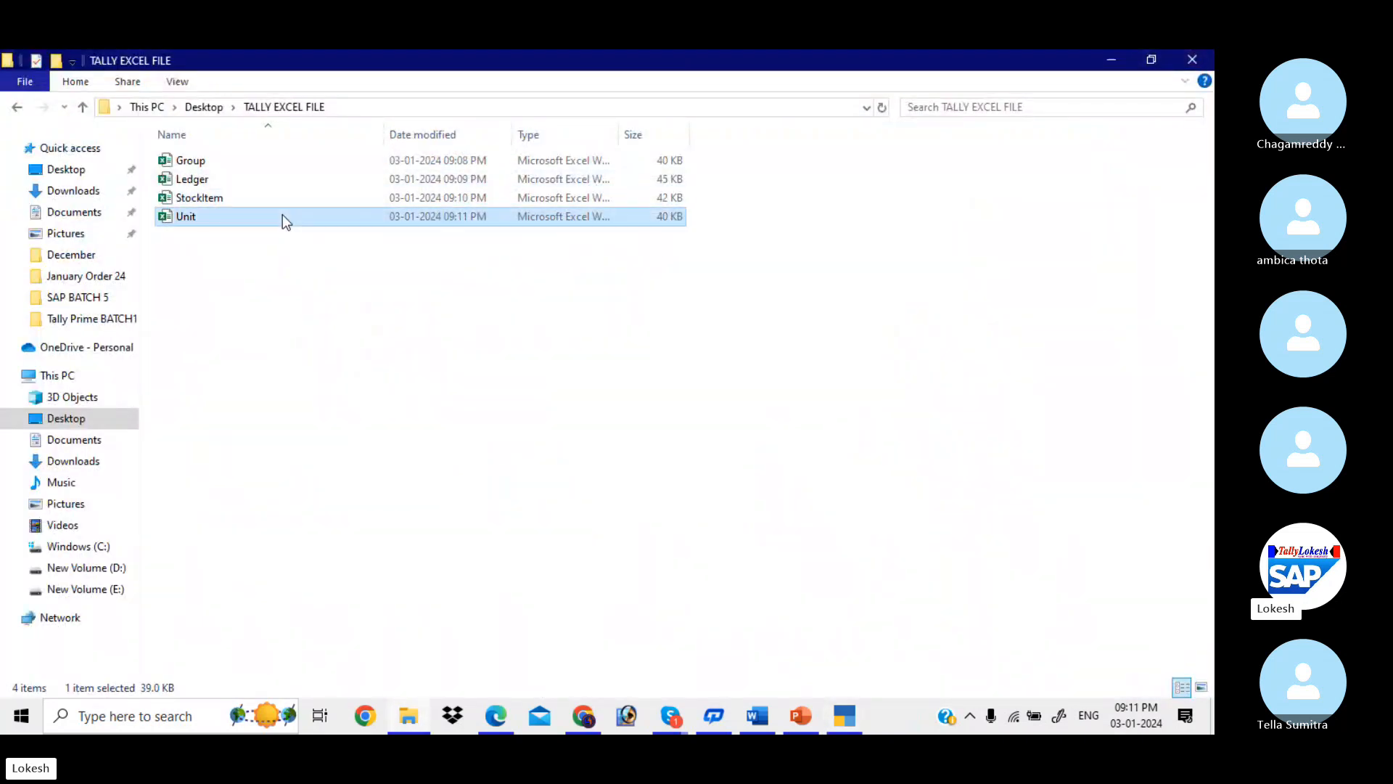
pyautogui.hotkey('alt', 'Tab')
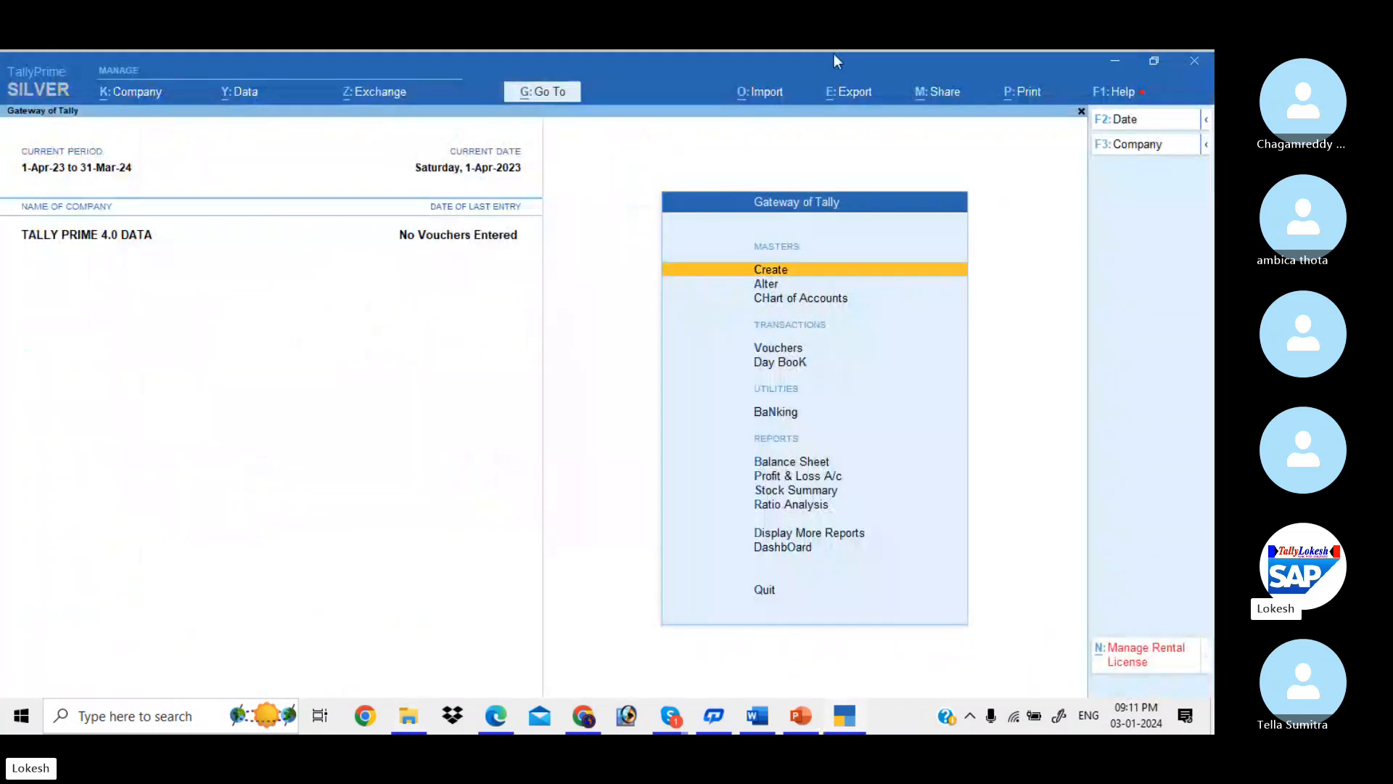
# - Open the export configuration of the sample Excel file for masters again
pyautogui.click(775, 103)
pyautogui.press('Down')
pyautogui.press('Down')
pyautogui.press('Down')
pyautogui.press('Down')
pyautogui.press('Down')
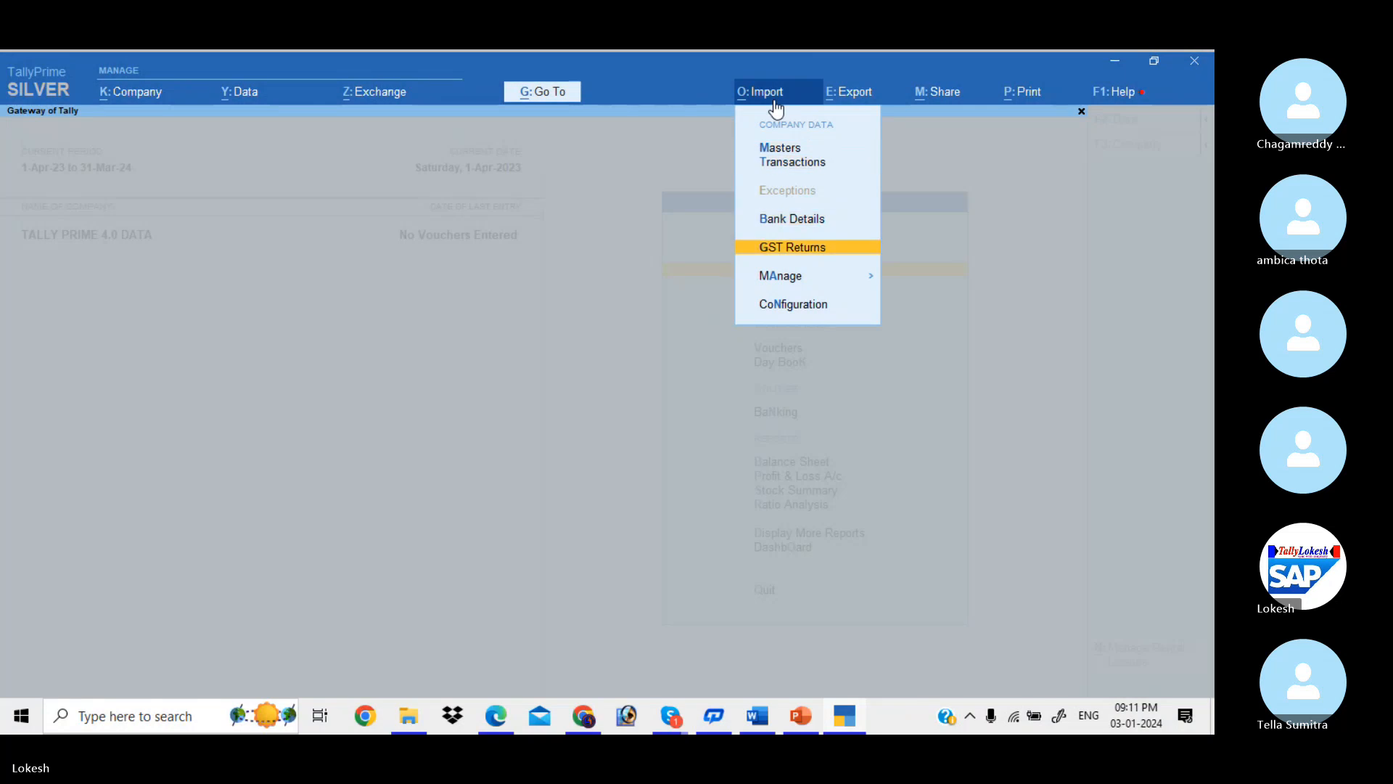
pyautogui.press('Up')
pyautogui.press('Return')
pyautogui.press('Down')
pyautogui.press('Return')
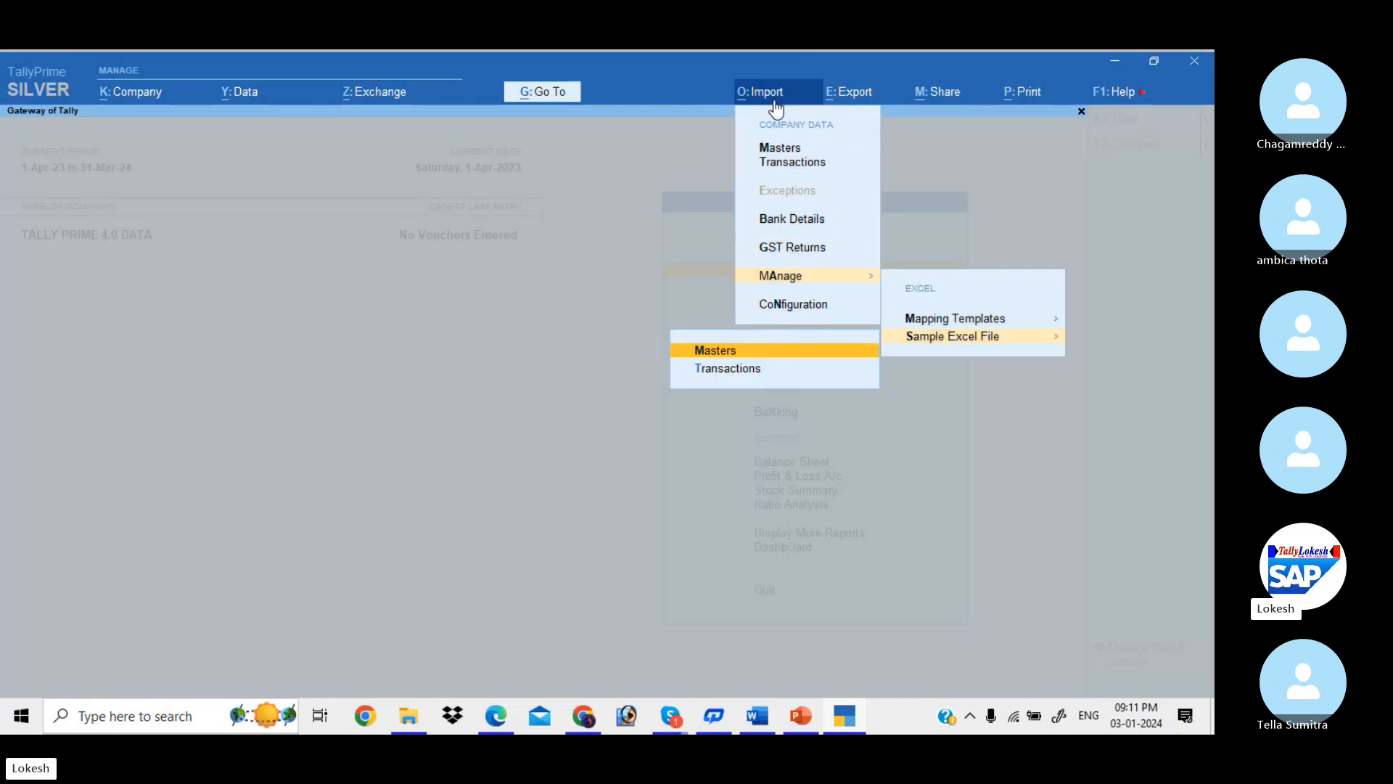
pyautogui.press('Return')
pyautogui.press('c')
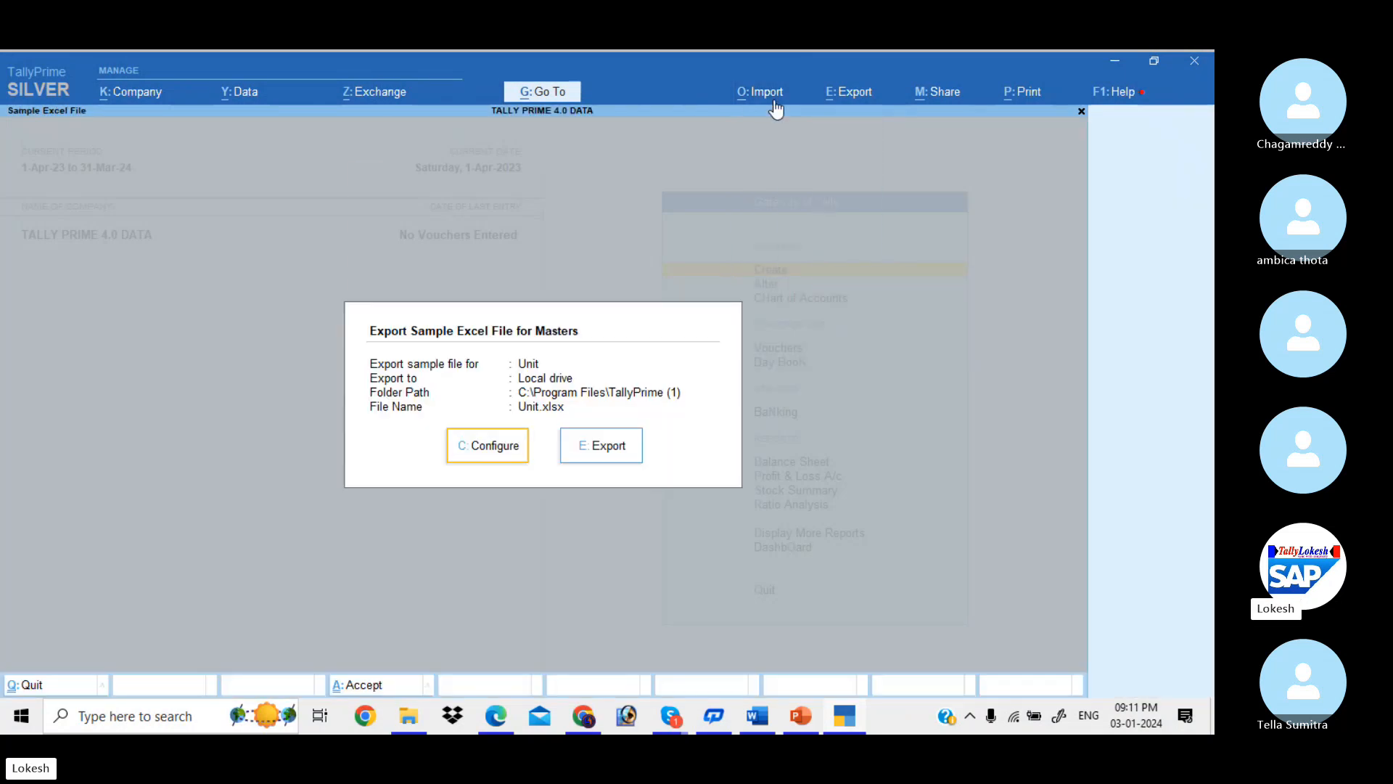
# - Set the sample file type to All Masters after going through the available master types
pyautogui.press('Return')
pyautogui.press('Up')
pyautogui.press('Up')
pyautogui.press('Up')
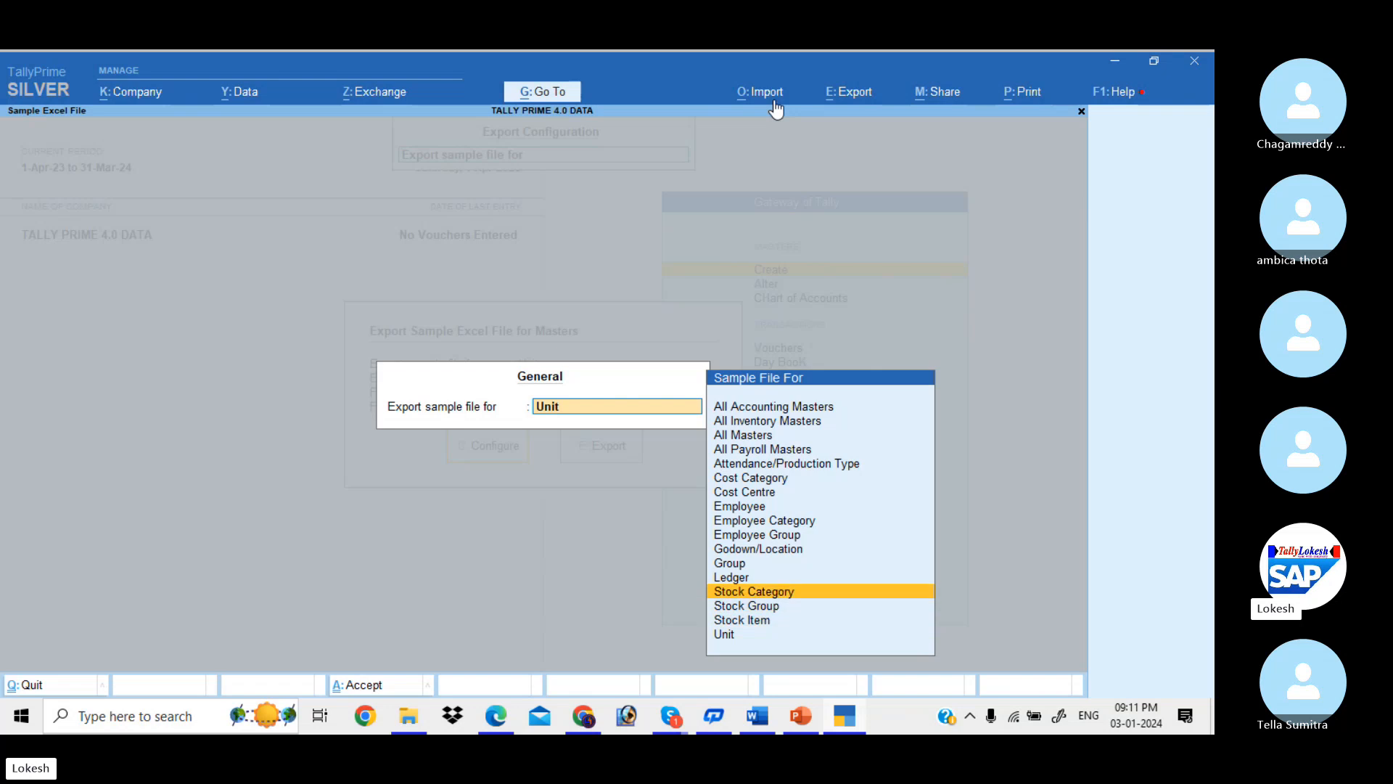
pyautogui.press('Down')
pyautogui.press('Up')
pyautogui.press('Up')
pyautogui.press('Up')
pyautogui.press('Up')
pyautogui.press('Up')
pyautogui.press('Up')
pyautogui.press('Up')
pyautogui.press('Up')
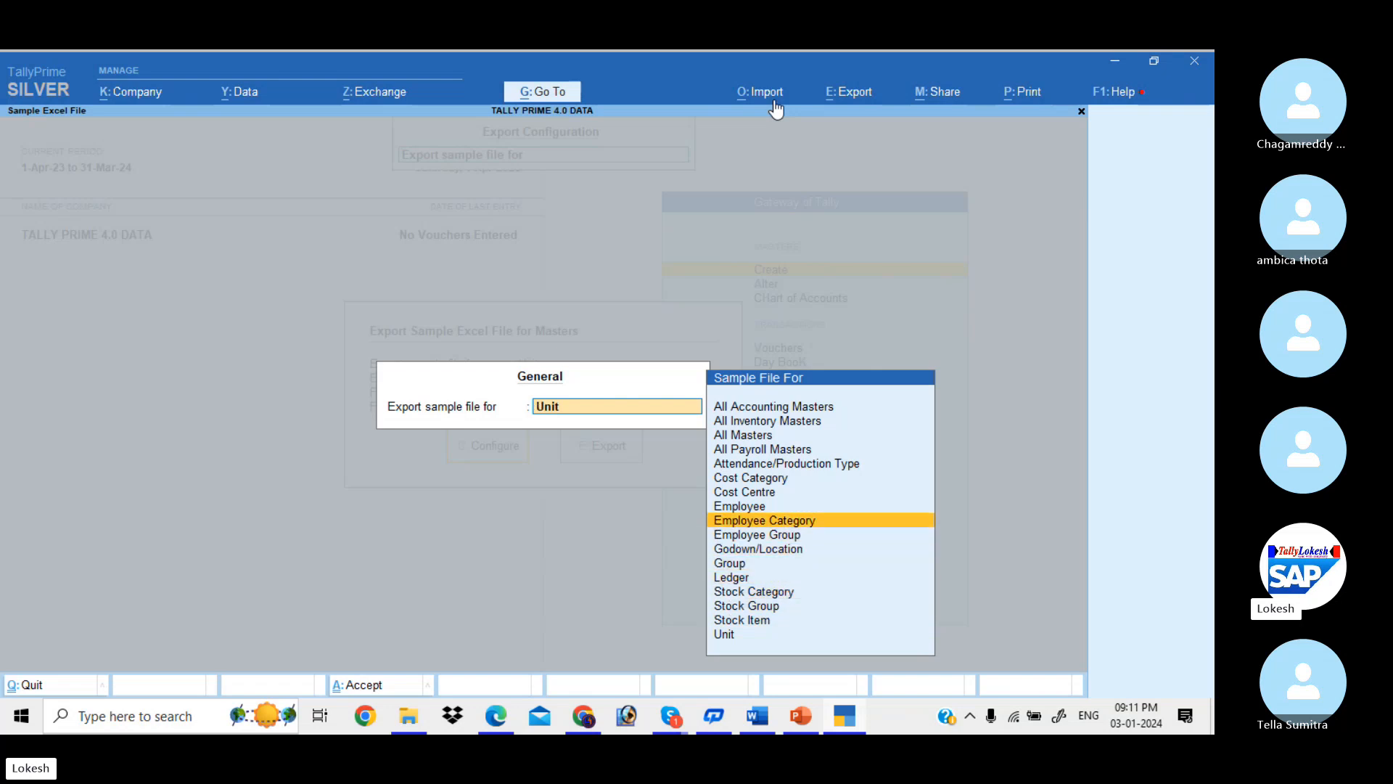
pyautogui.press('Up')
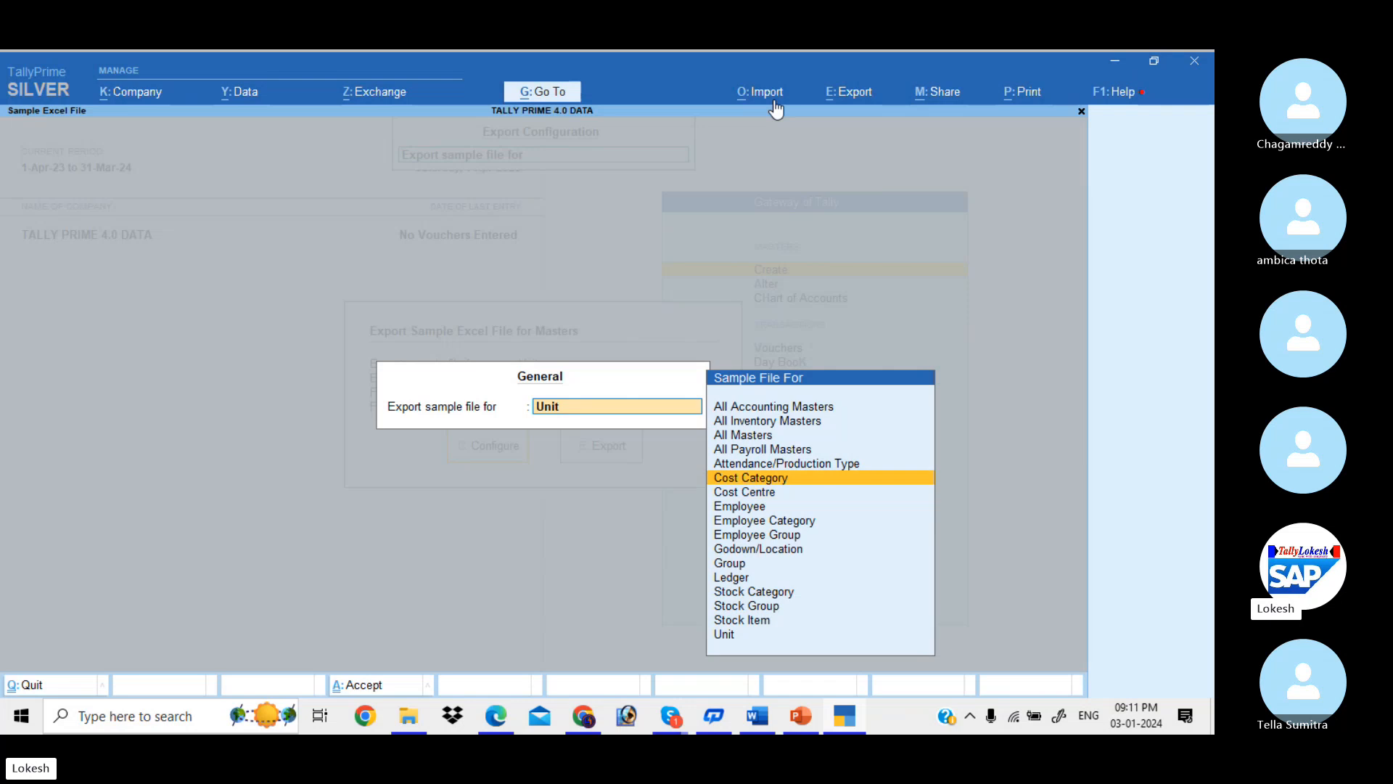
pyautogui.press('Up')
pyautogui.press('Up')
pyautogui.press('Up')
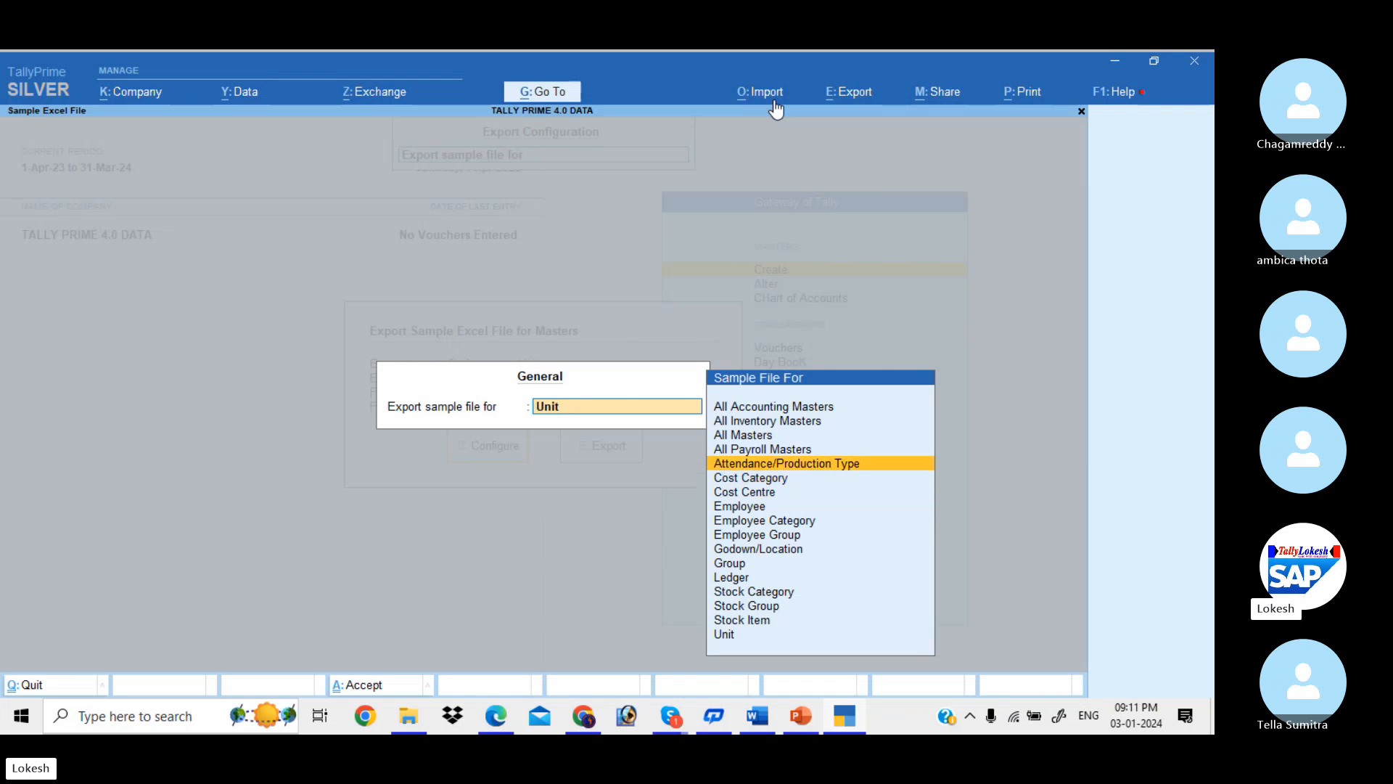
pyautogui.press('Return')
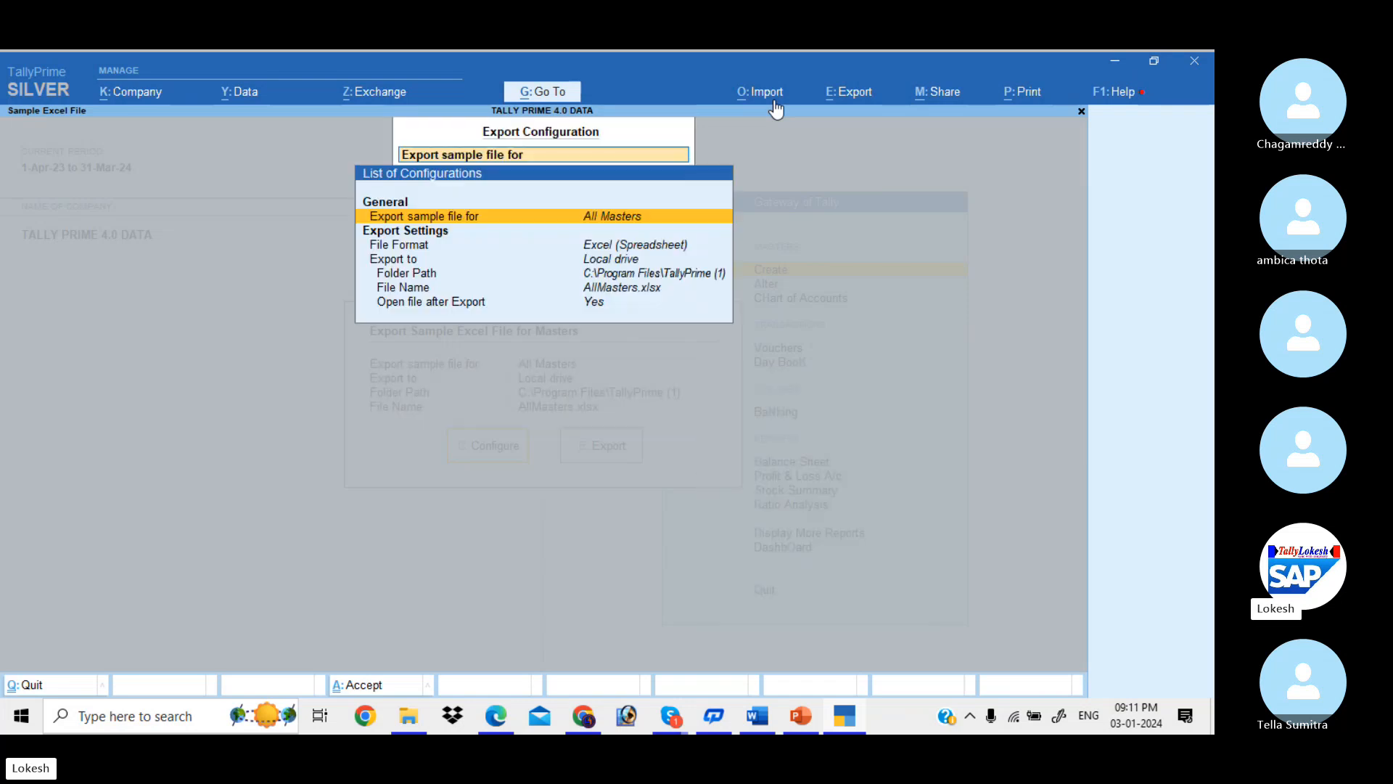
# - Set the All Masters sample file's export folder path to TALLY EXCEL FILE on the Desktop
pyautogui.press('Down')
pyautogui.press('Down')
pyautogui.press('Down')
pyautogui.press('Return')
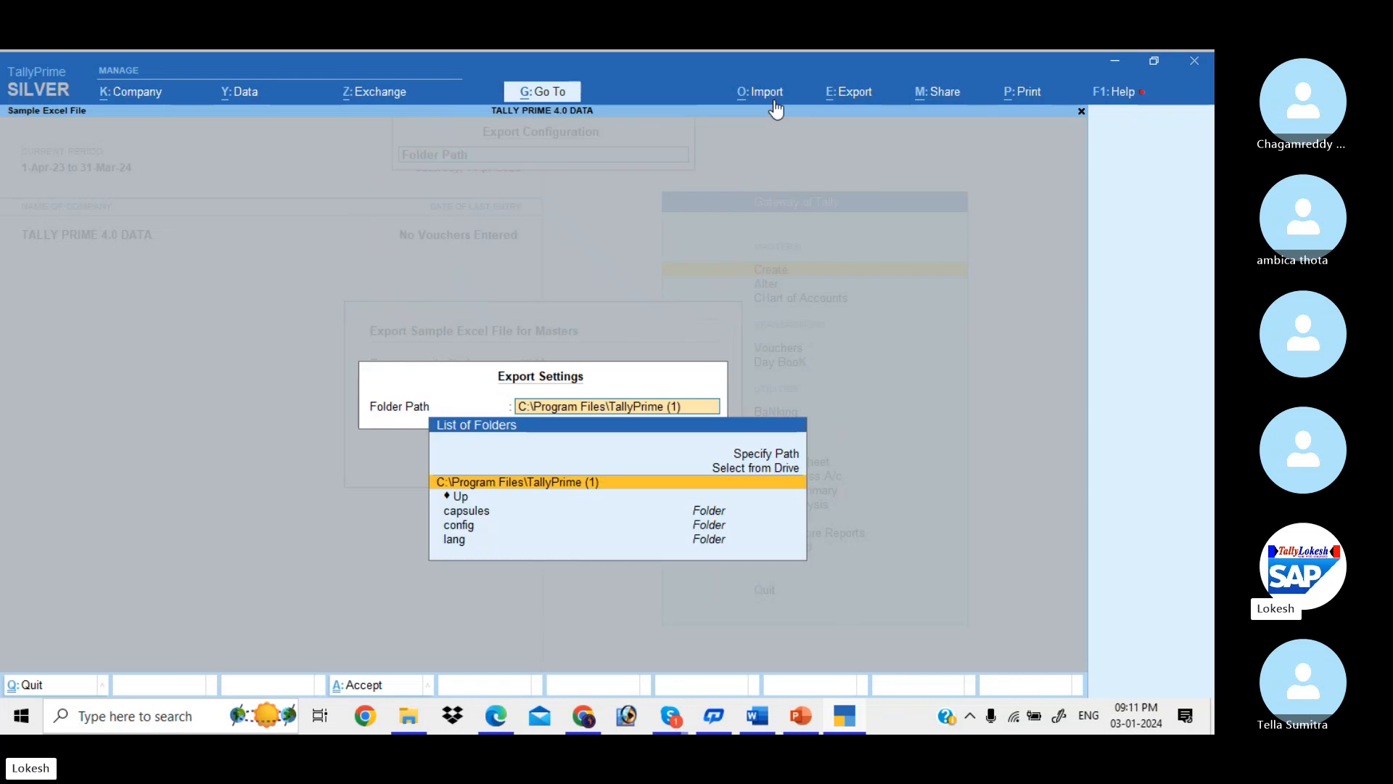
pyautogui.press('Up')
pyautogui.press('Return')
pyautogui.press('Down')
pyautogui.press('Down')
pyautogui.press('Down')
pyautogui.press('Return')
pyautogui.press('Down')
pyautogui.press('Down')
pyautogui.press('Down')
pyautogui.press('Down')
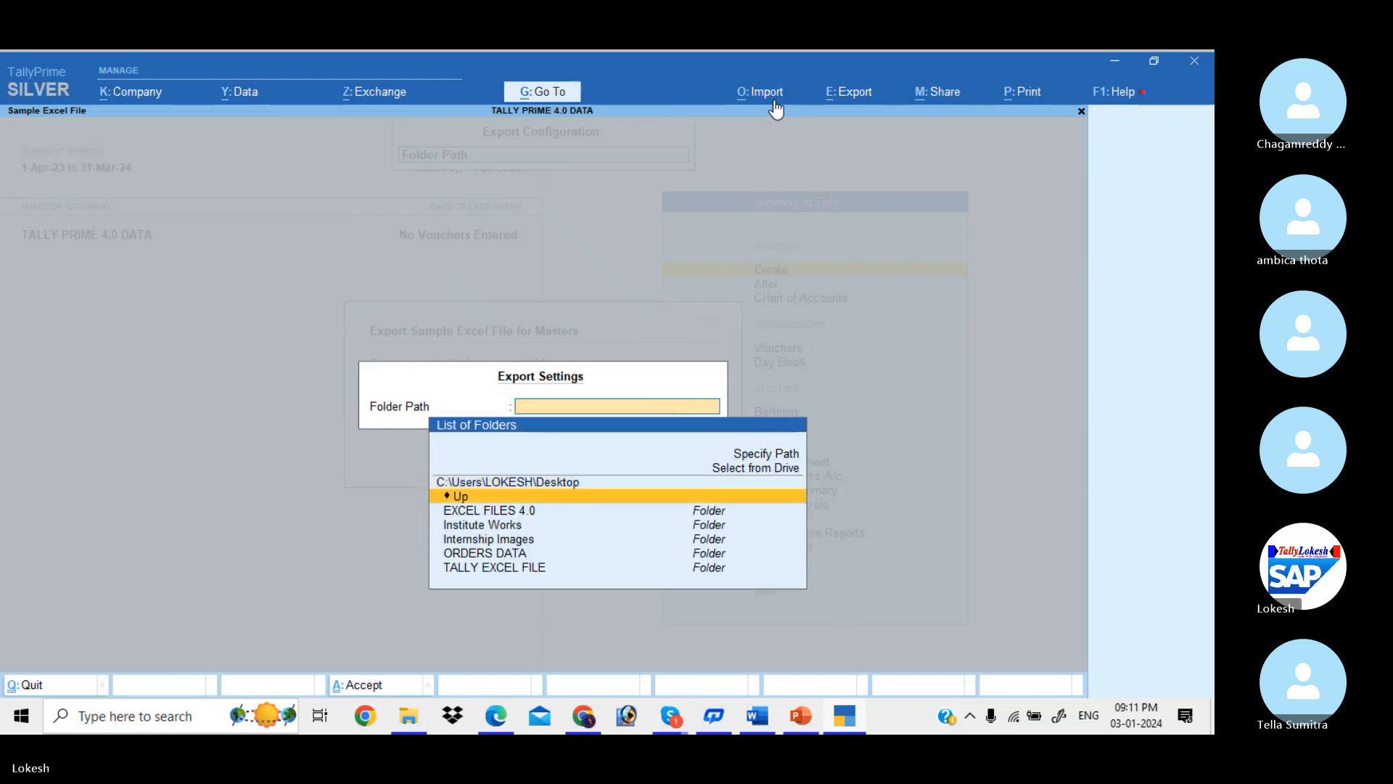
pyautogui.press('Down')
pyautogui.press('Down')
pyautogui.press('Return')
pyautogui.press('Return')
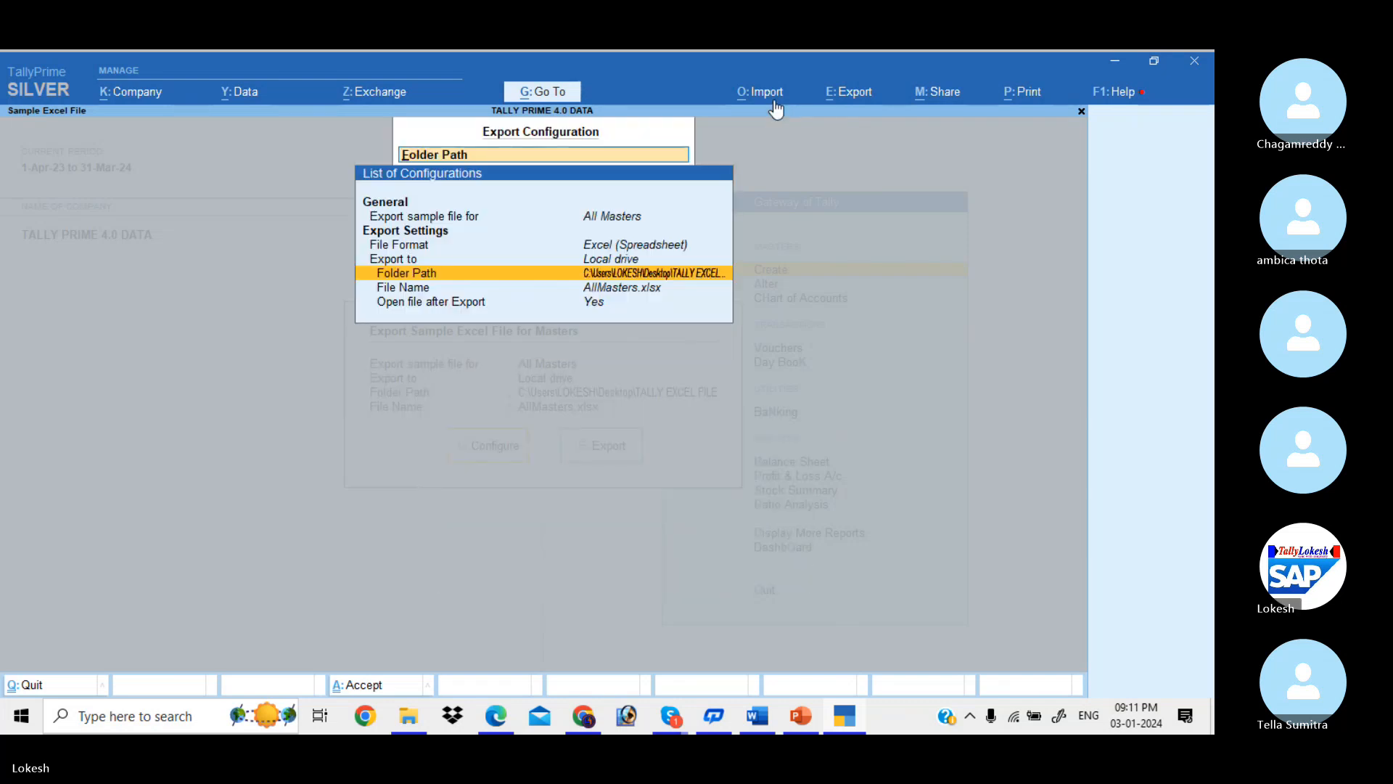
# - Export the All Masters sample file and dismiss Excel's Document Recovery pane, keeping the recovered files for viewing another time
pyautogui.press('Escape')
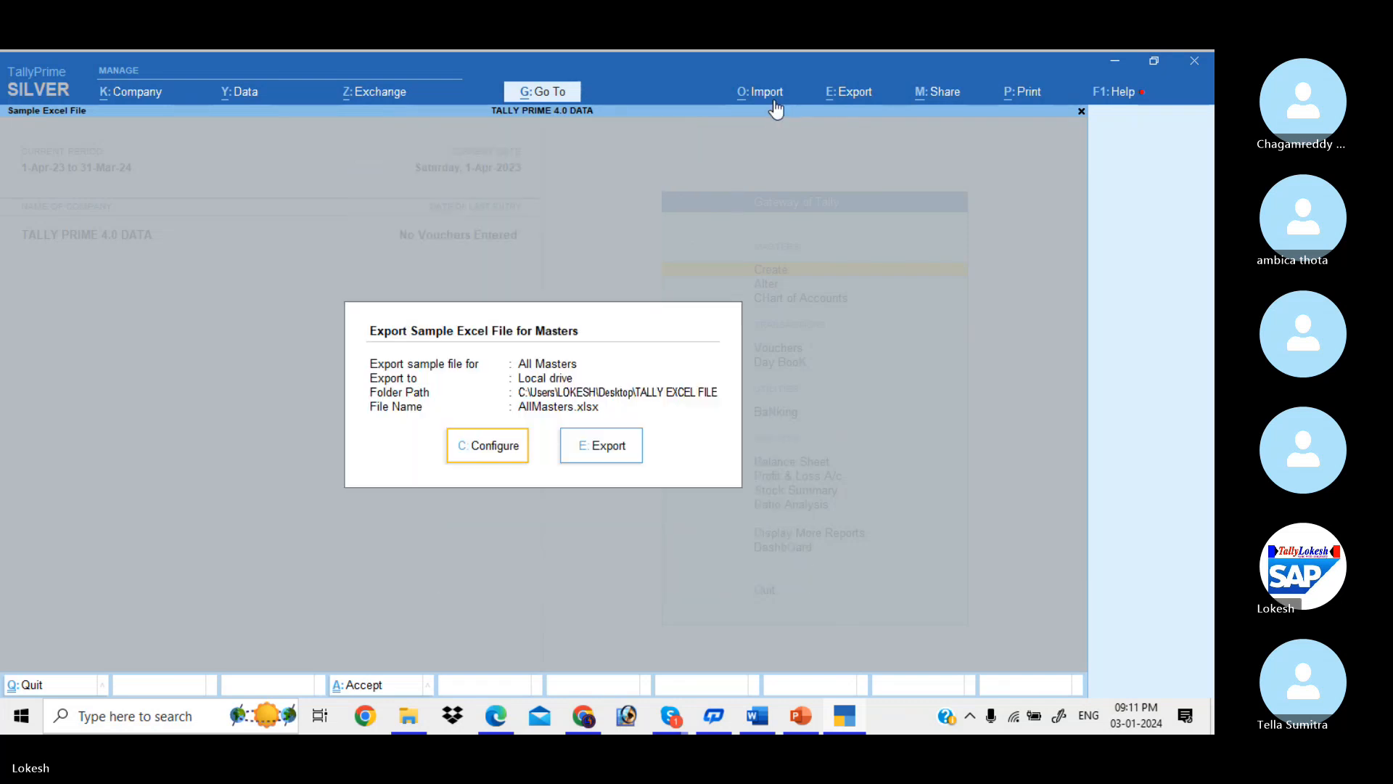
pyautogui.click(630, 446)
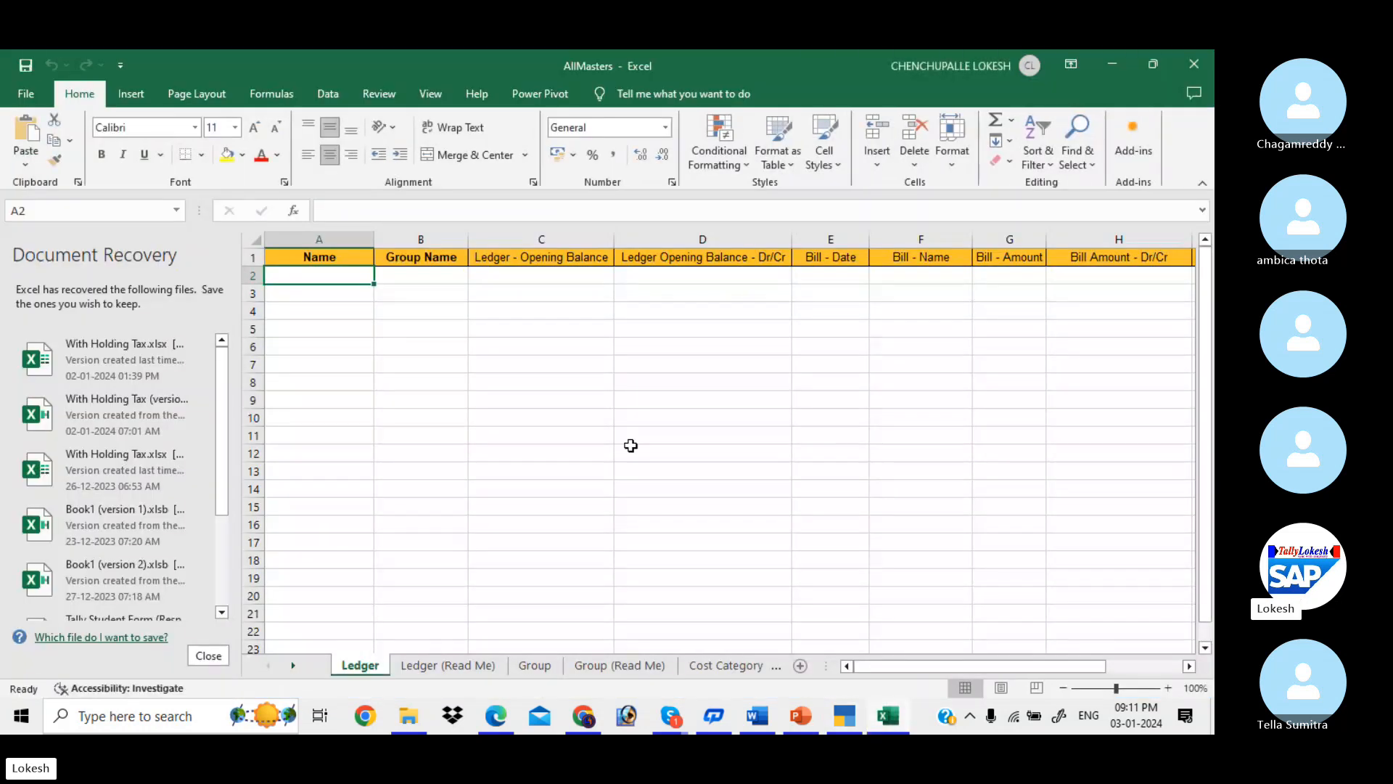
pyautogui.click(210, 656)
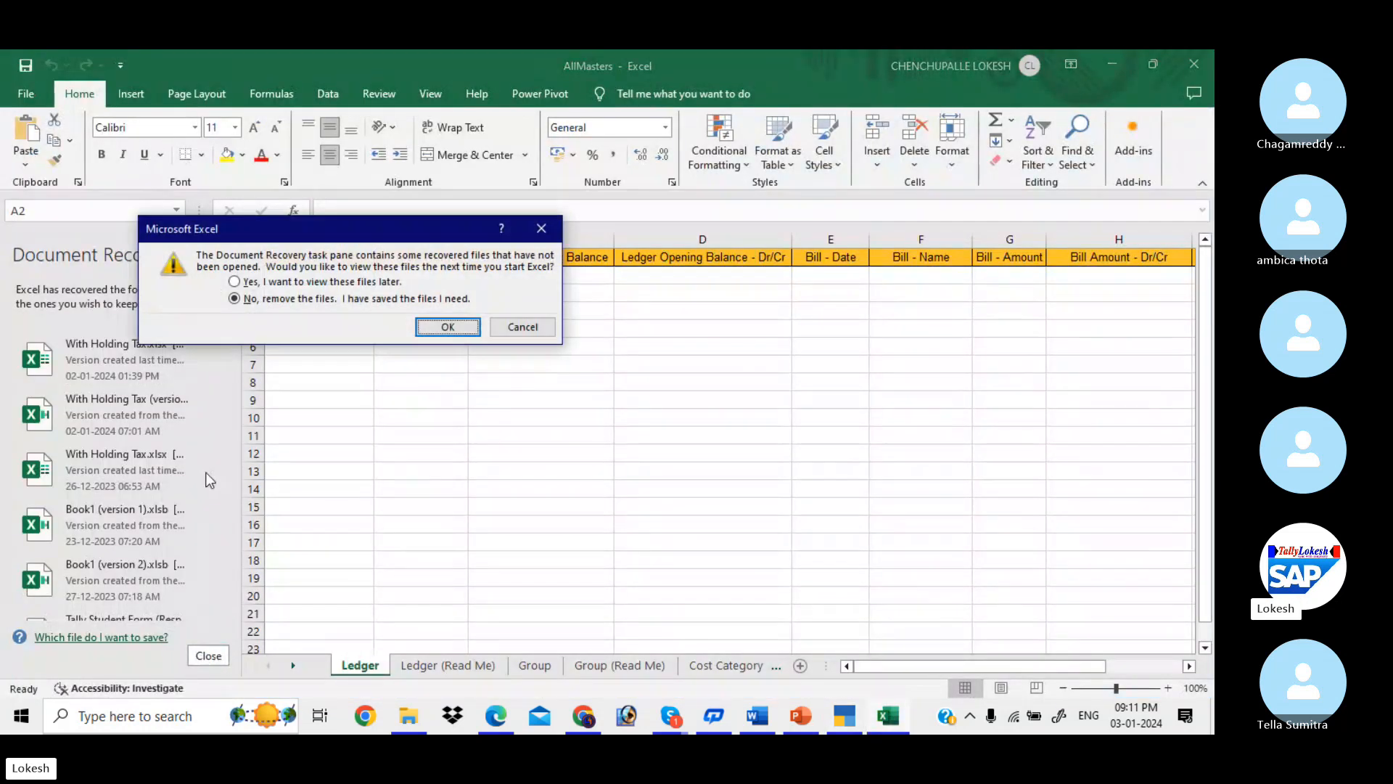
pyautogui.click(234, 283)
pyautogui.click(428, 321)
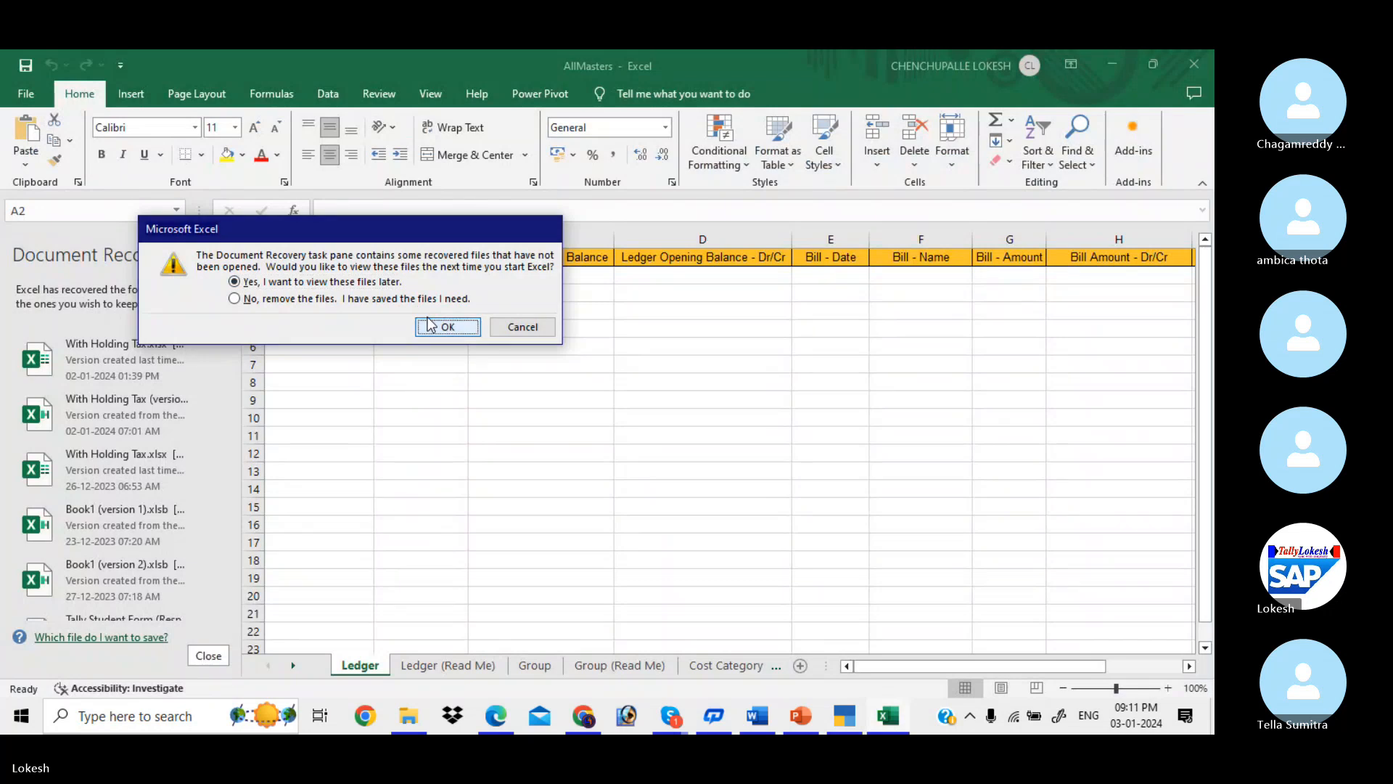
# - Review the Ledger, Group, Cost Category and Cost Centre worksheets of the AllMasters workbook together with their Read Me sheets
pyautogui.click(187, 668)
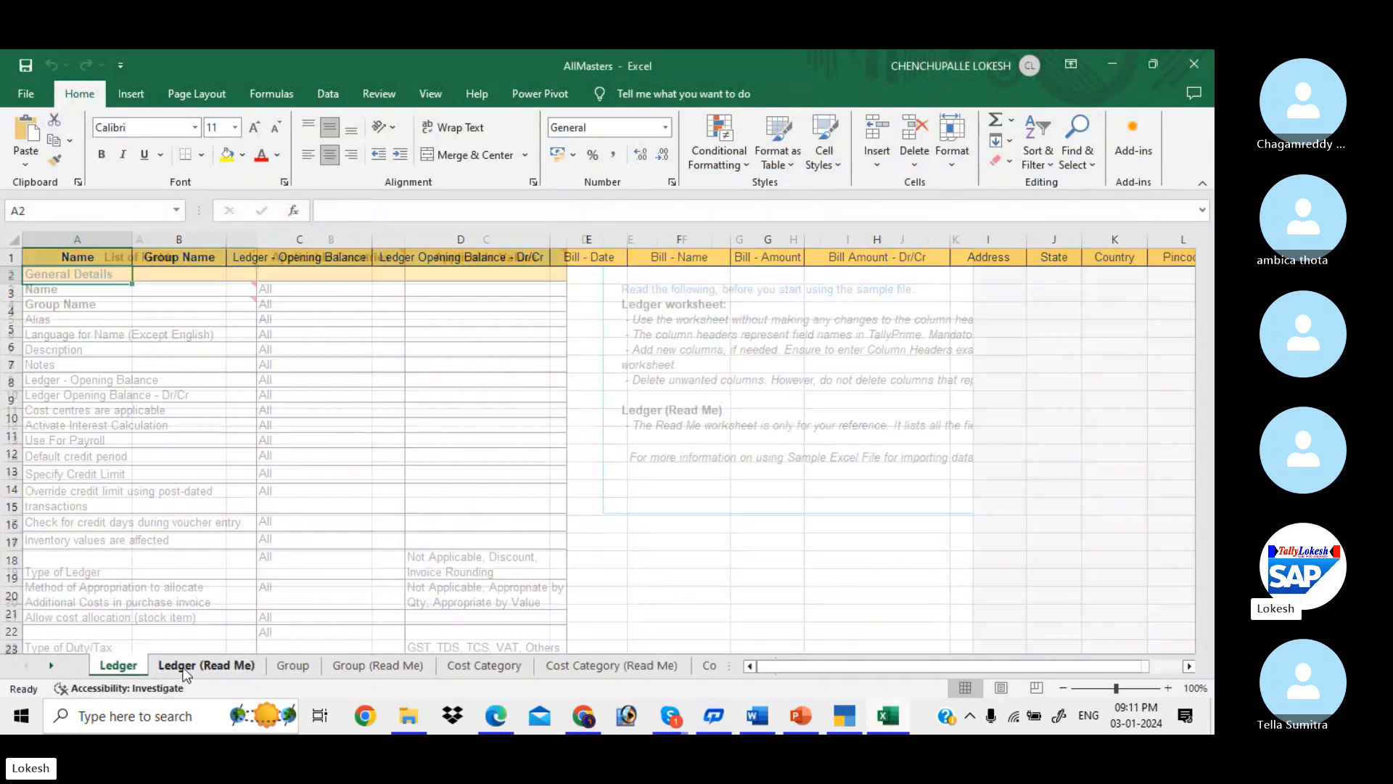
pyautogui.click(294, 665)
pyautogui.click(349, 666)
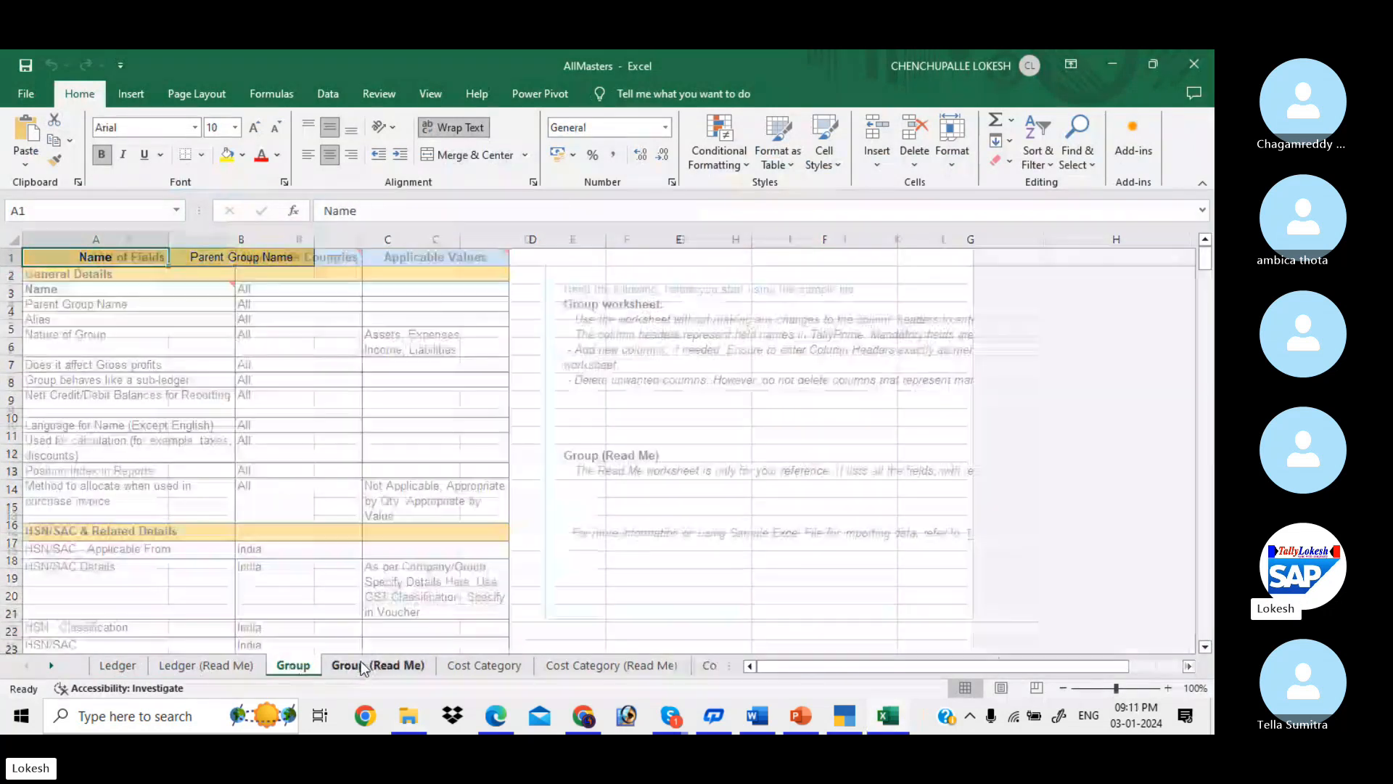
pyautogui.click(484, 666)
pyautogui.click(579, 666)
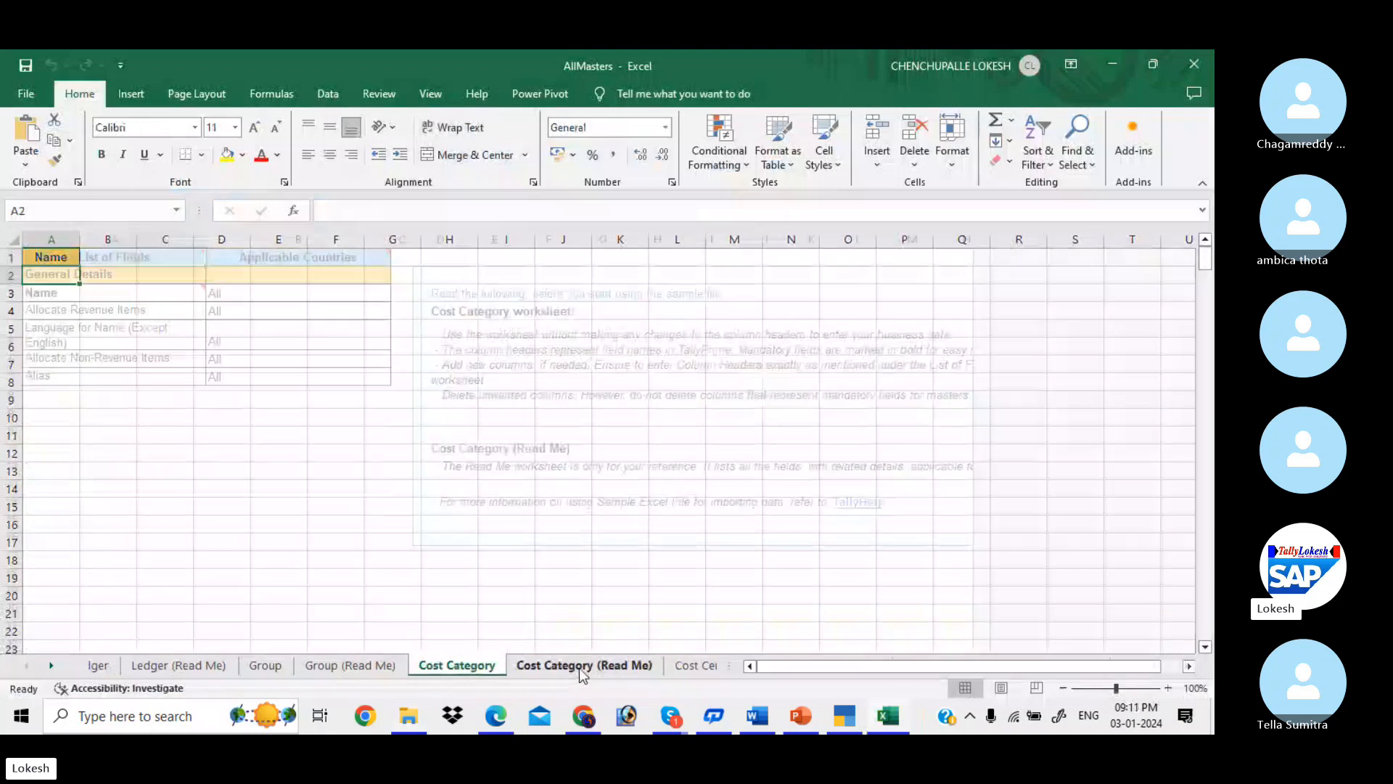
pyautogui.click(658, 665)
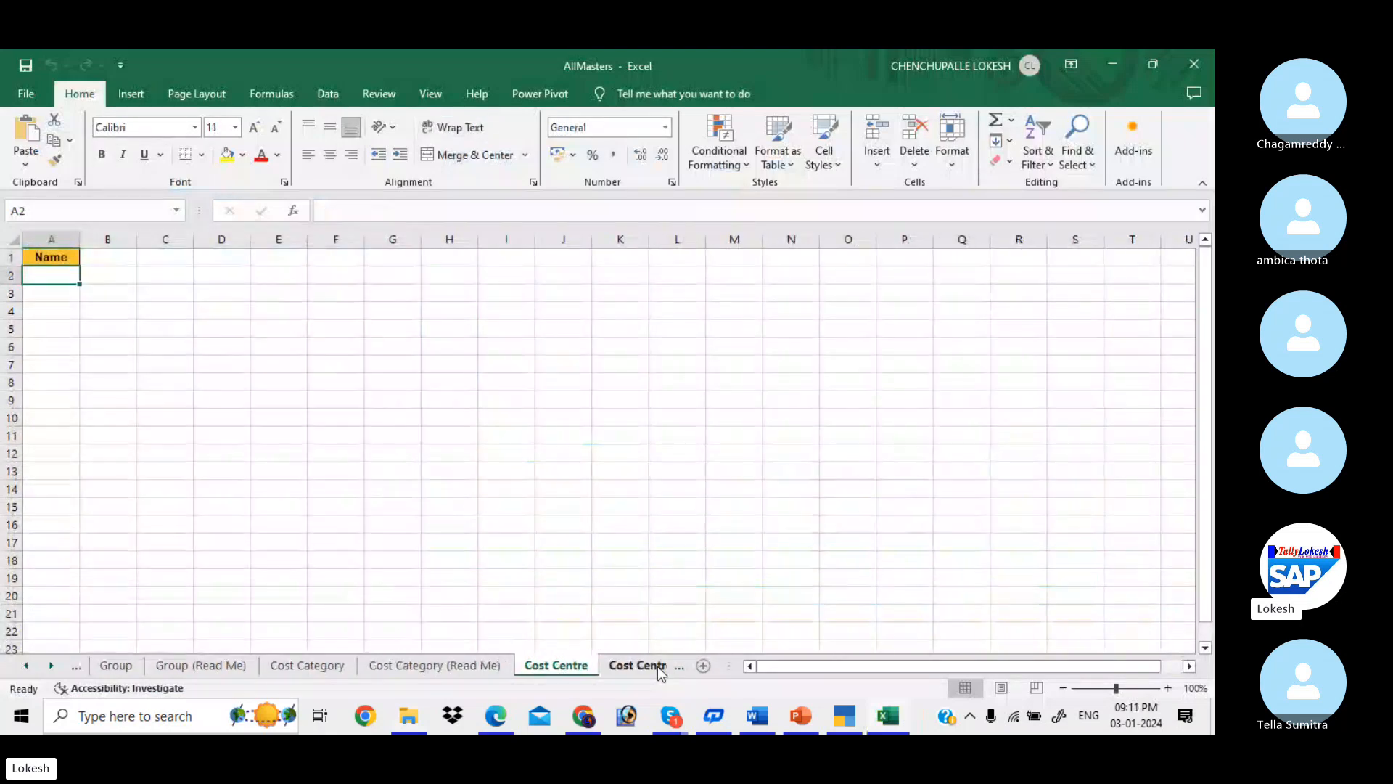
pyautogui.click(661, 666)
# - Review the Stock Item, Stock Group, Stock Category and Unit worksheets of the AllMasters workbook, including their Read Me sheets
pyautogui.click(622, 666)
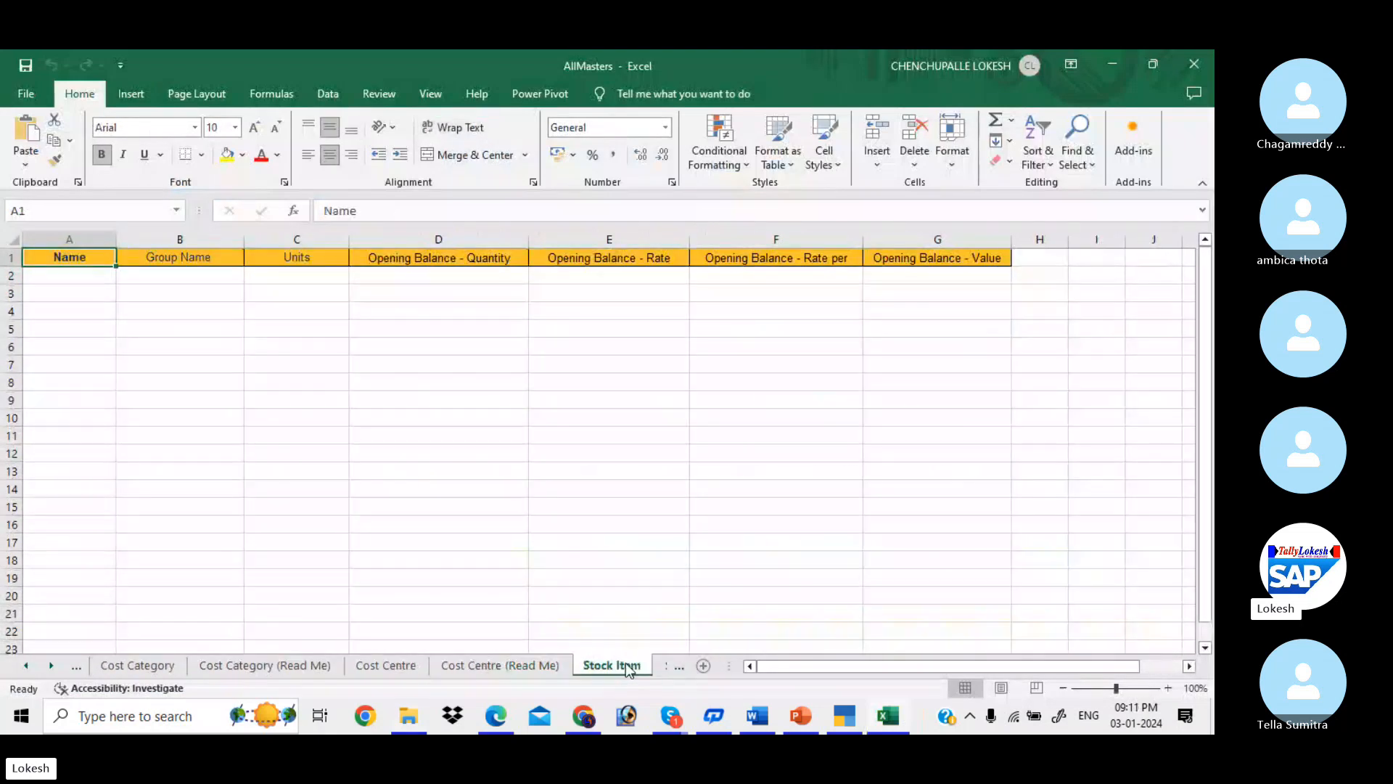
pyautogui.click(663, 668)
pyautogui.click(617, 666)
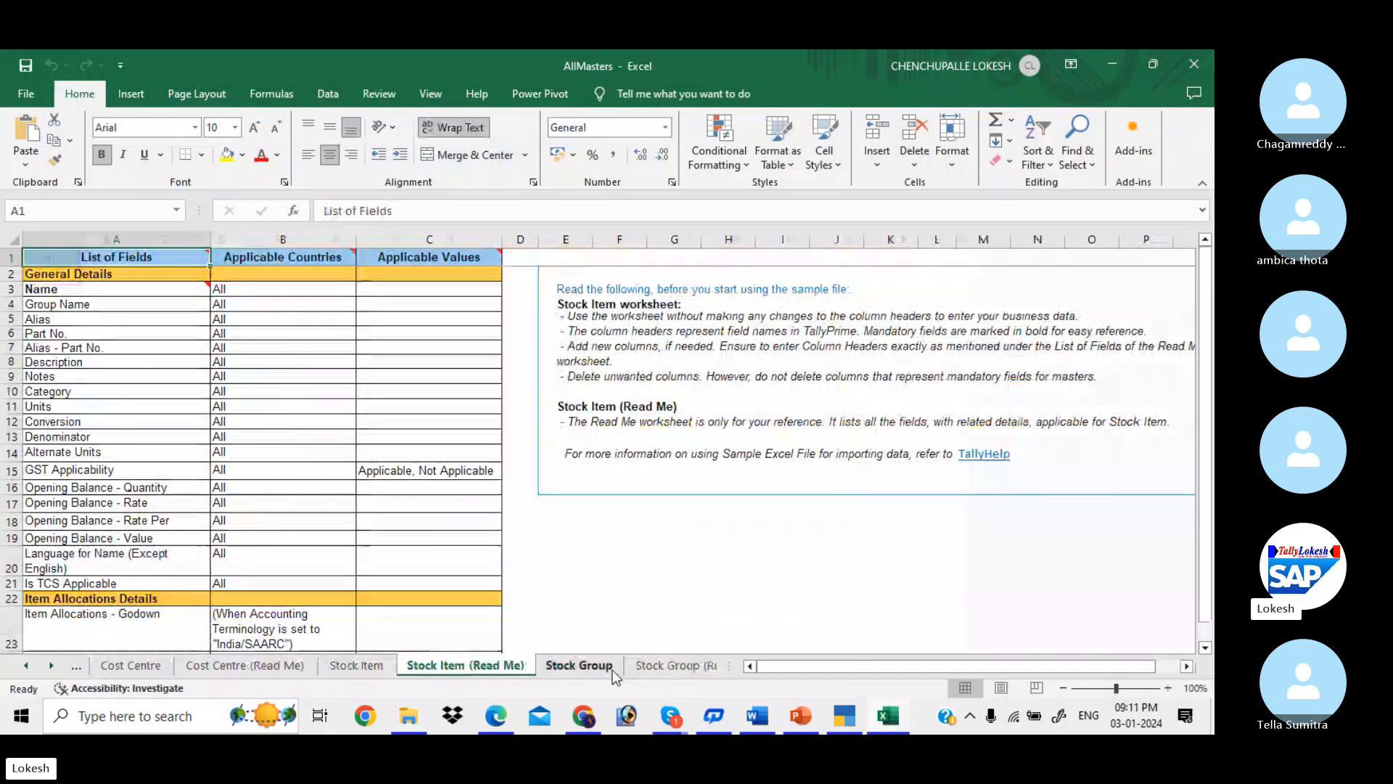
pyautogui.click(646, 668)
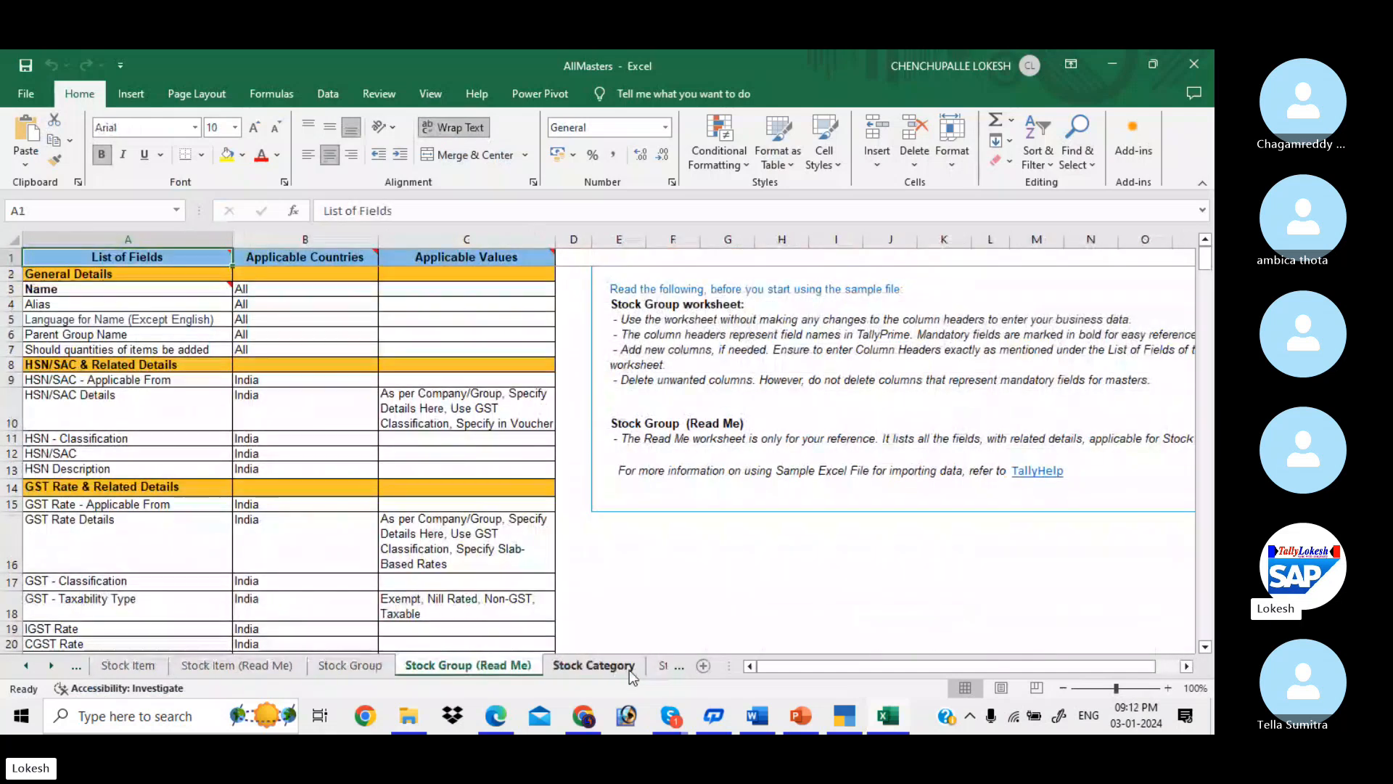
pyautogui.click(629, 667)
pyautogui.click(659, 667)
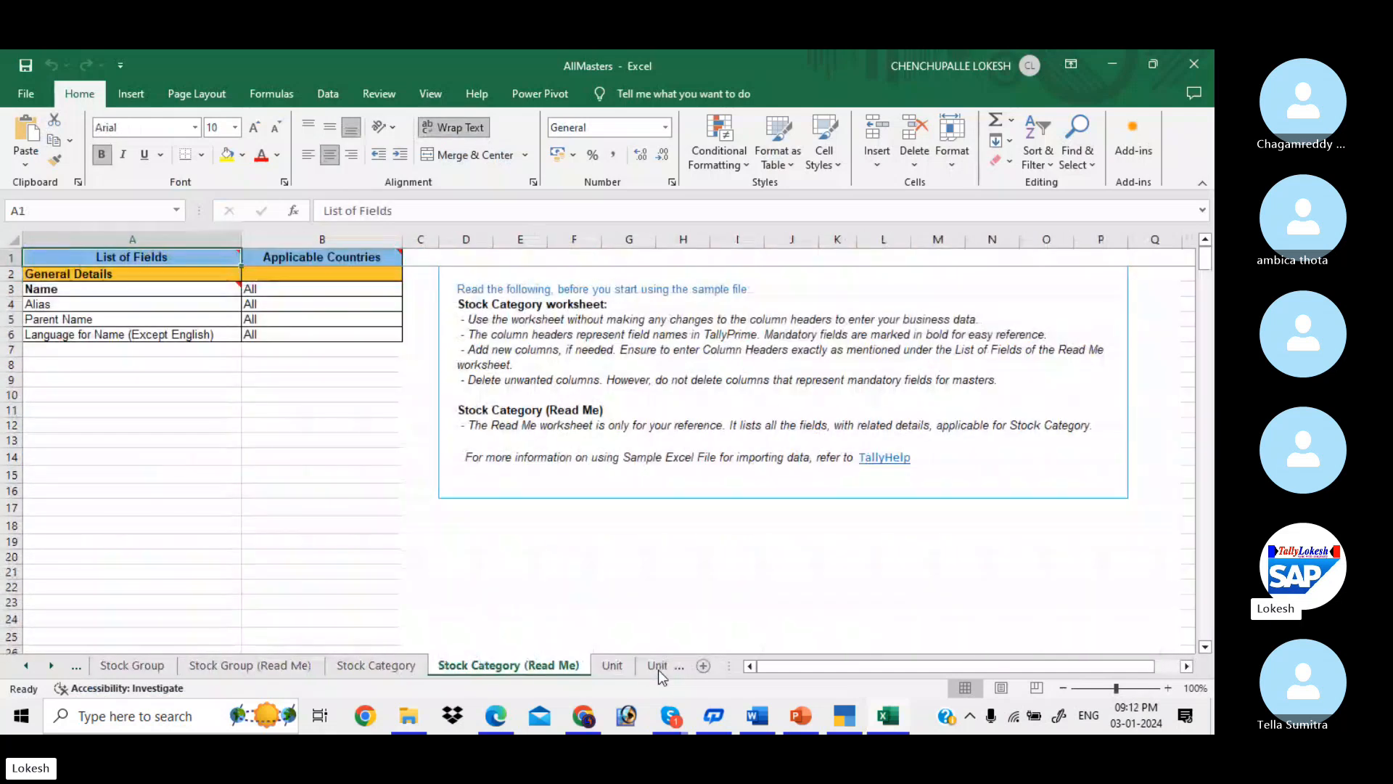
pyautogui.click(614, 666)
pyautogui.click(657, 667)
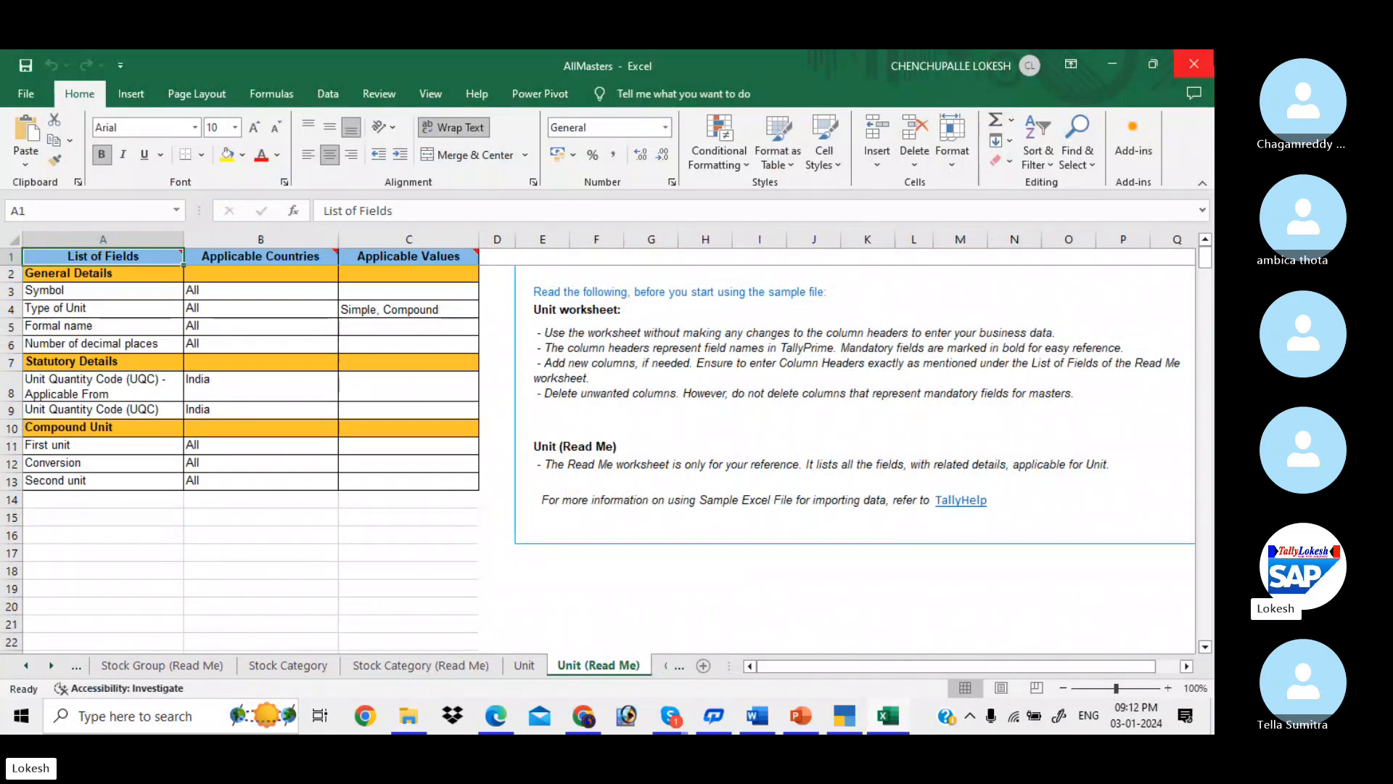
# - Close the AllMasters workbook and bring up the TALLY EXCEL FILE folder with the exported sample files
pyautogui.click(1208, 64)
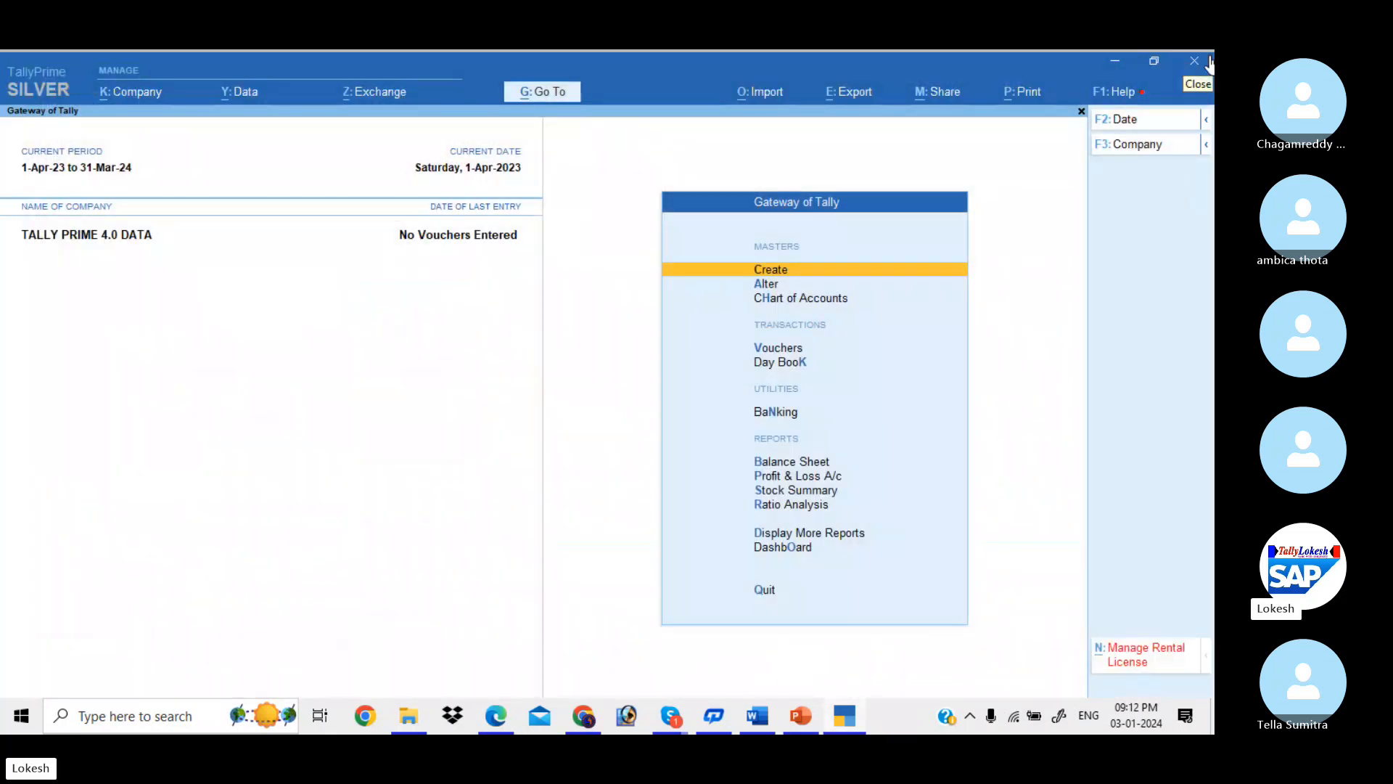
pyautogui.hotkey('alt', 'Tab')
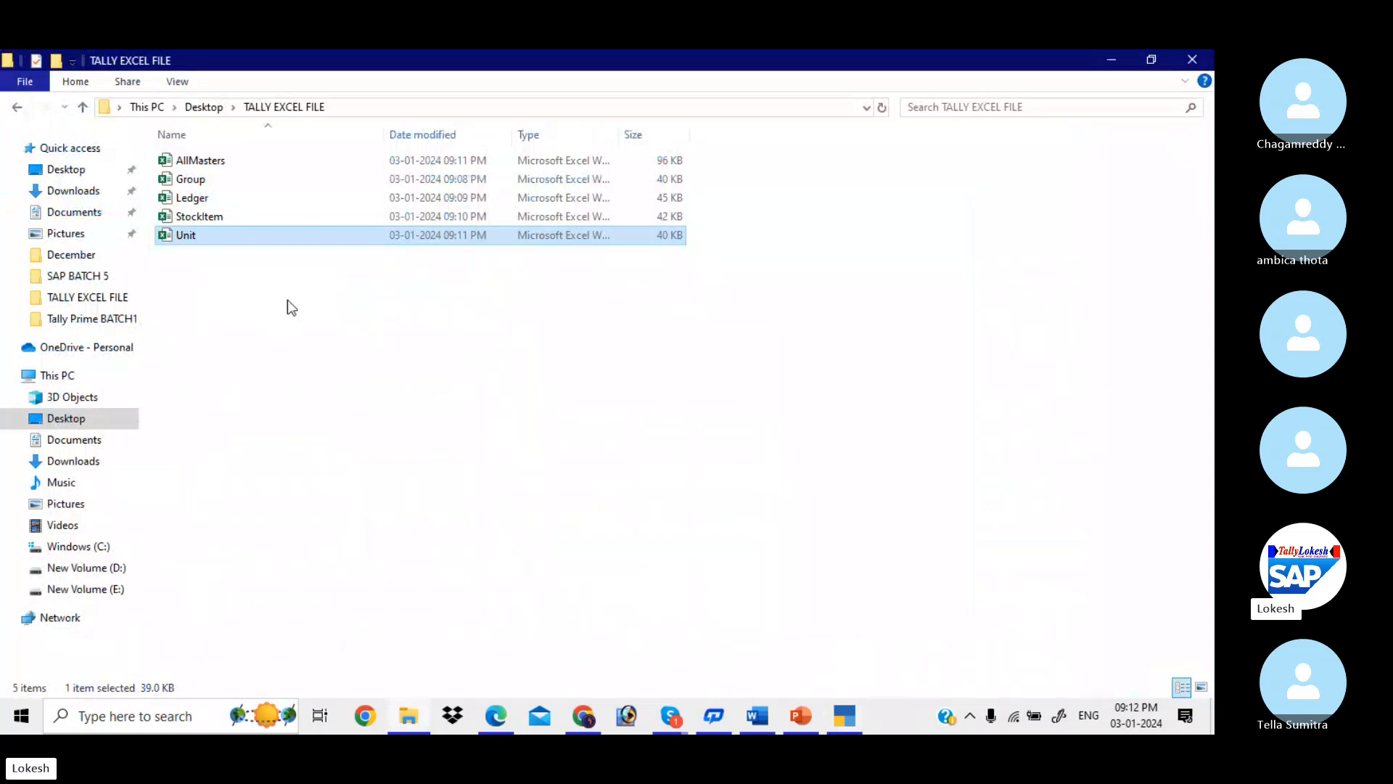
pyautogui.click(294, 301)
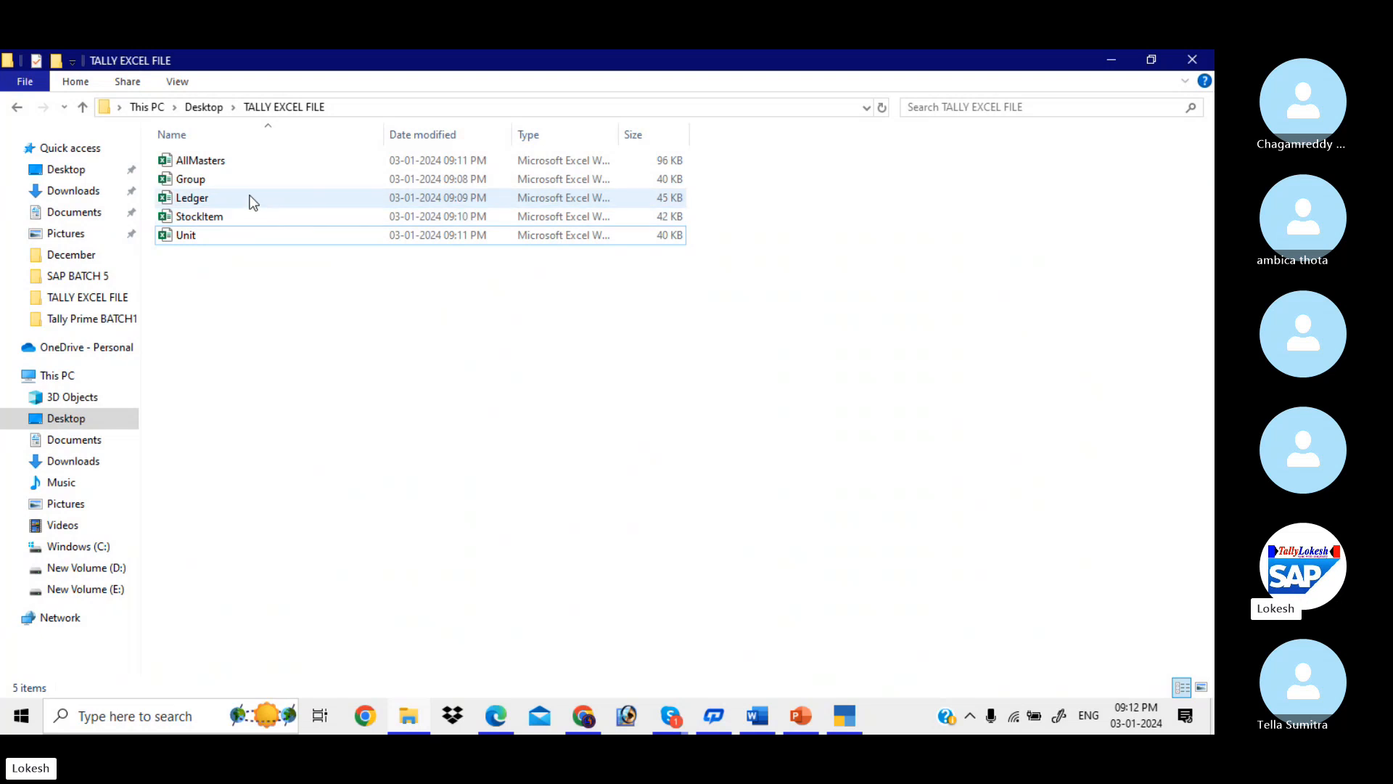
# - Switch to TallyPrime and go through the existing groups available for master alteration down to Unsecured Loans
pyautogui.click(849, 714)
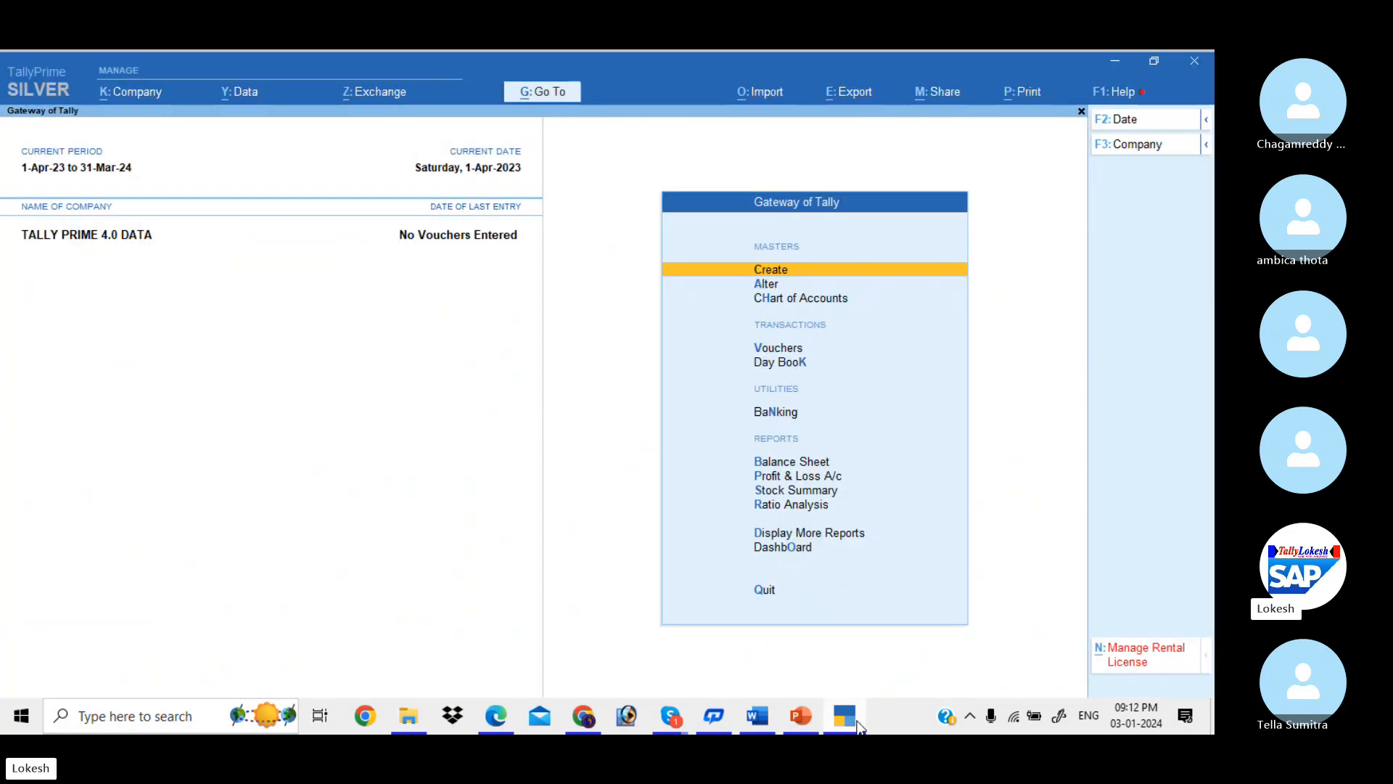
pyautogui.press('Down')
pyautogui.press('Return')
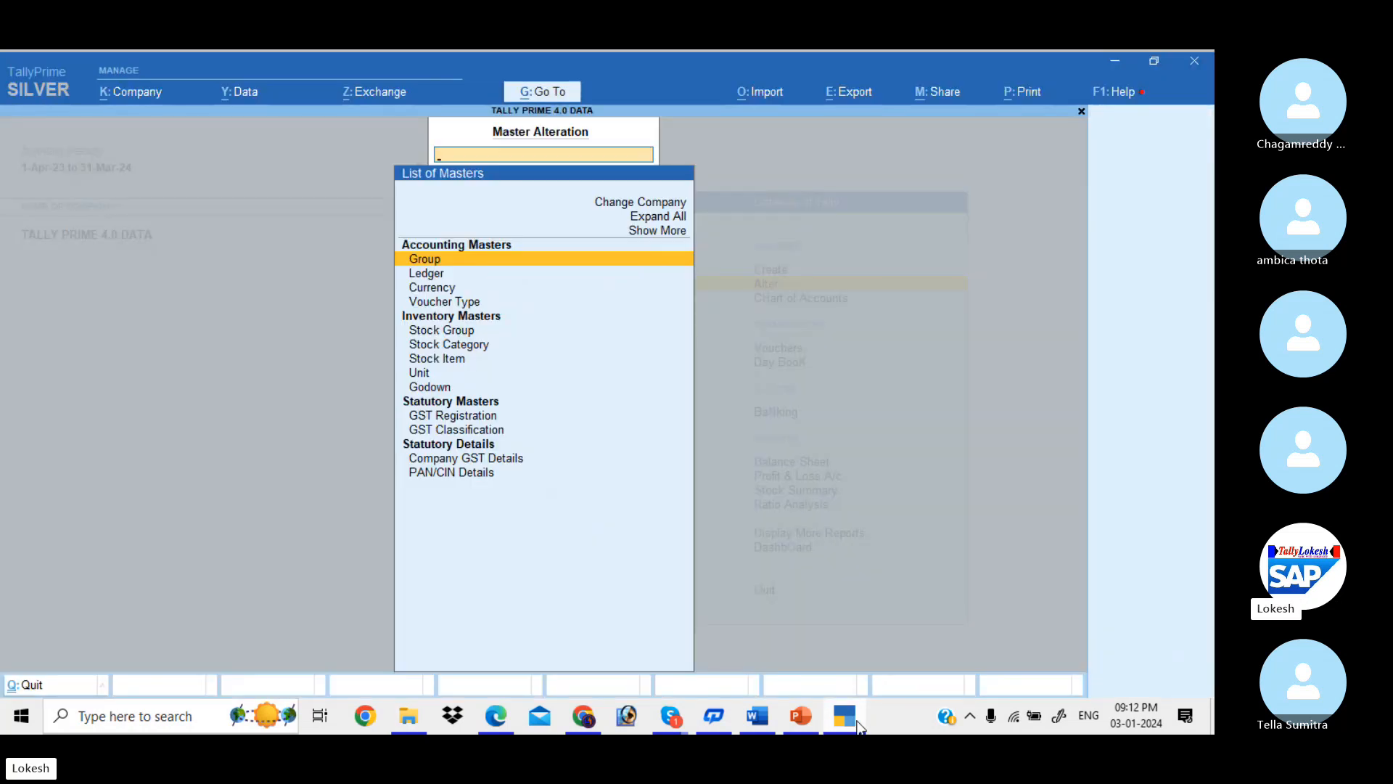
pyautogui.press('Return')
pyautogui.press('Down')
pyautogui.press('Down')
pyautogui.press('Down')
pyautogui.press('Down')
pyautogui.press('Down')
pyautogui.press('Down')
pyautogui.press('Down')
pyautogui.press('Down')
pyautogui.press('Down')
pyautogui.press('Down')
pyautogui.press('Down')
pyautogui.press('Down')
pyautogui.press('Down')
pyautogui.press('Down')
pyautogui.press('Down')
pyautogui.press('Down')
pyautogui.press('Down')
pyautogui.press('Down')
pyautogui.press('Down')
pyautogui.press('Down')
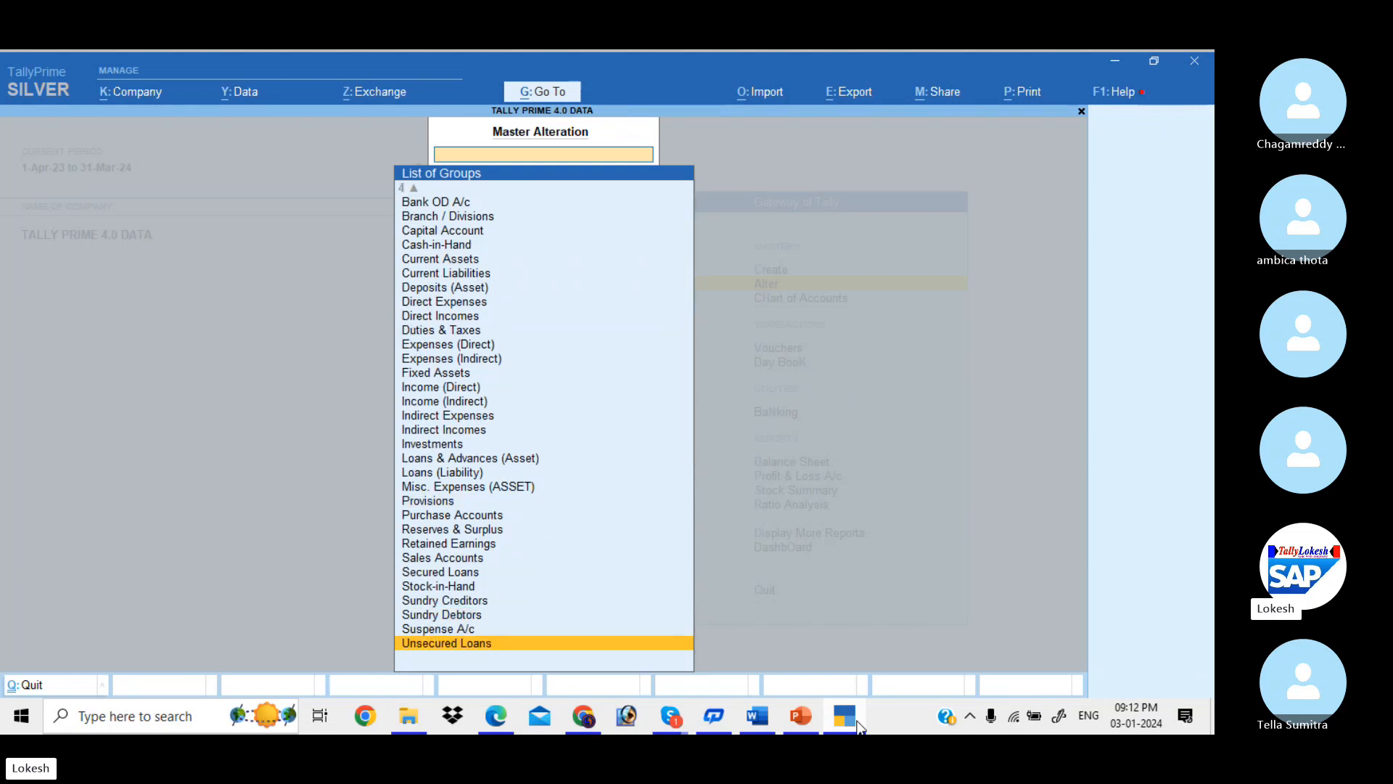
pyautogui.press('Escape')
# - View the list of existing ledgers available for master alteration
pyautogui.press('Down')
pyautogui.press('Return')
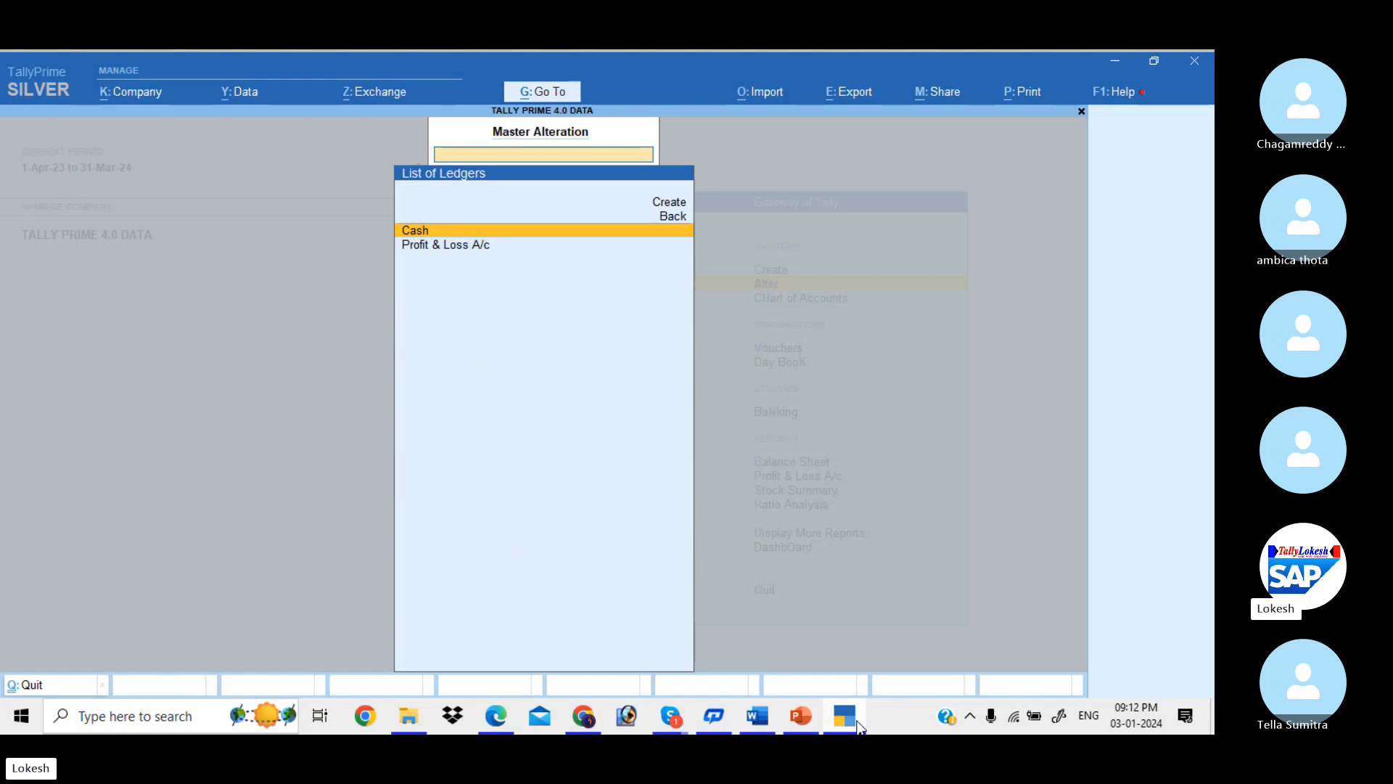
pyautogui.press('Escape')
# - Check the company's existing stock items and units in master alteration
pyautogui.press('Down')
pyautogui.press('Down')
pyautogui.press('Down')
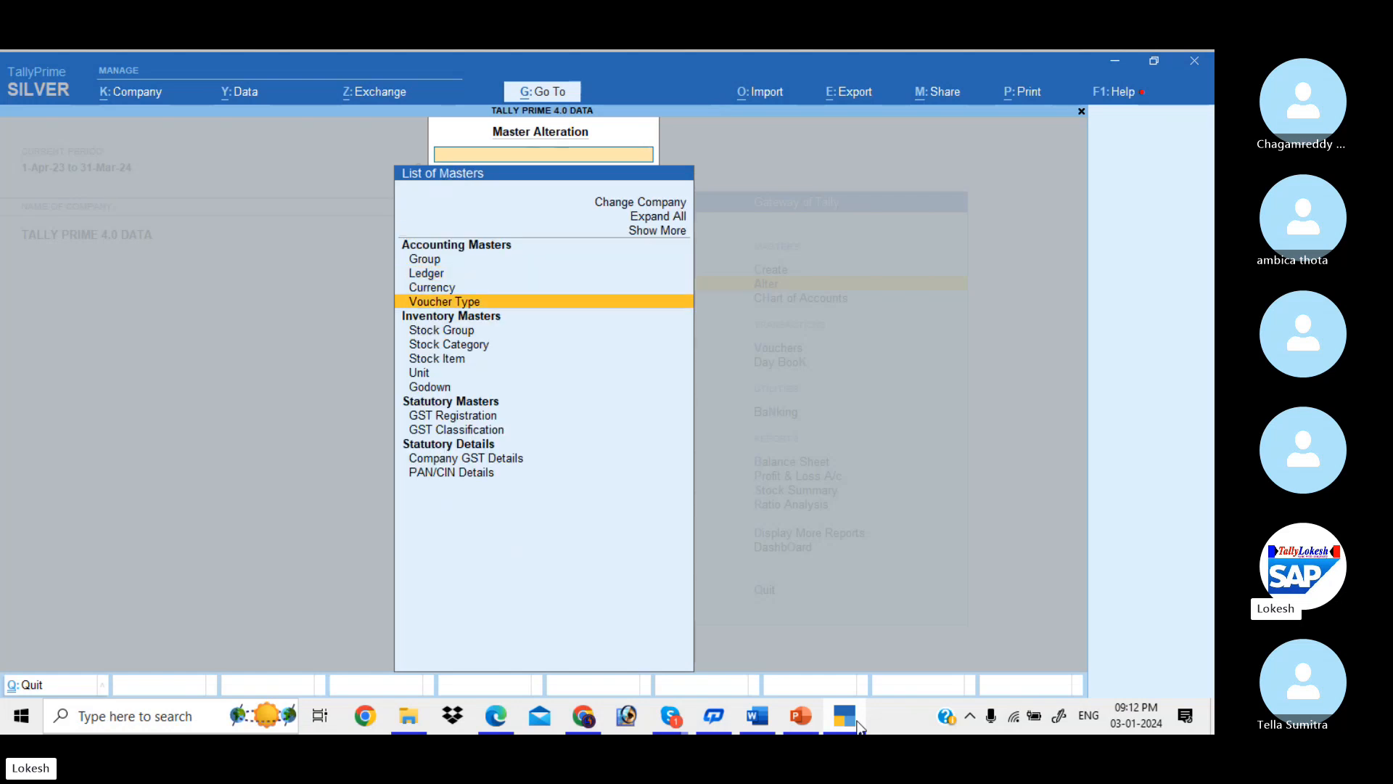
pyautogui.press('Down')
pyautogui.press('Down')
pyautogui.press('Down')
pyautogui.press('Up')
pyautogui.press('Return')
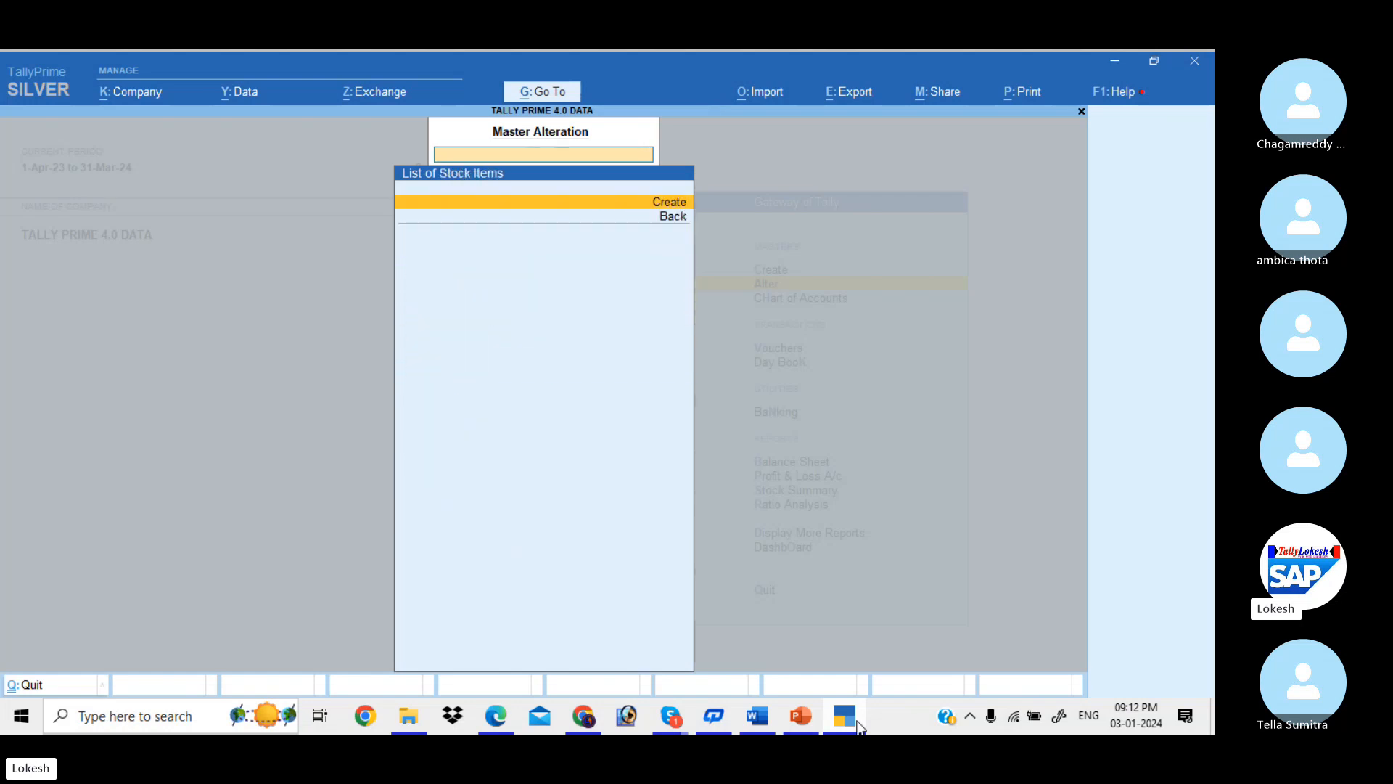
pyautogui.press('Escape')
pyautogui.press('Down')
pyautogui.press('Return')
pyautogui.press('Escape')
# - Check the existing stock categories and stock groups in master alteration, and return to the Gateway of Tally
pyautogui.press('Up')
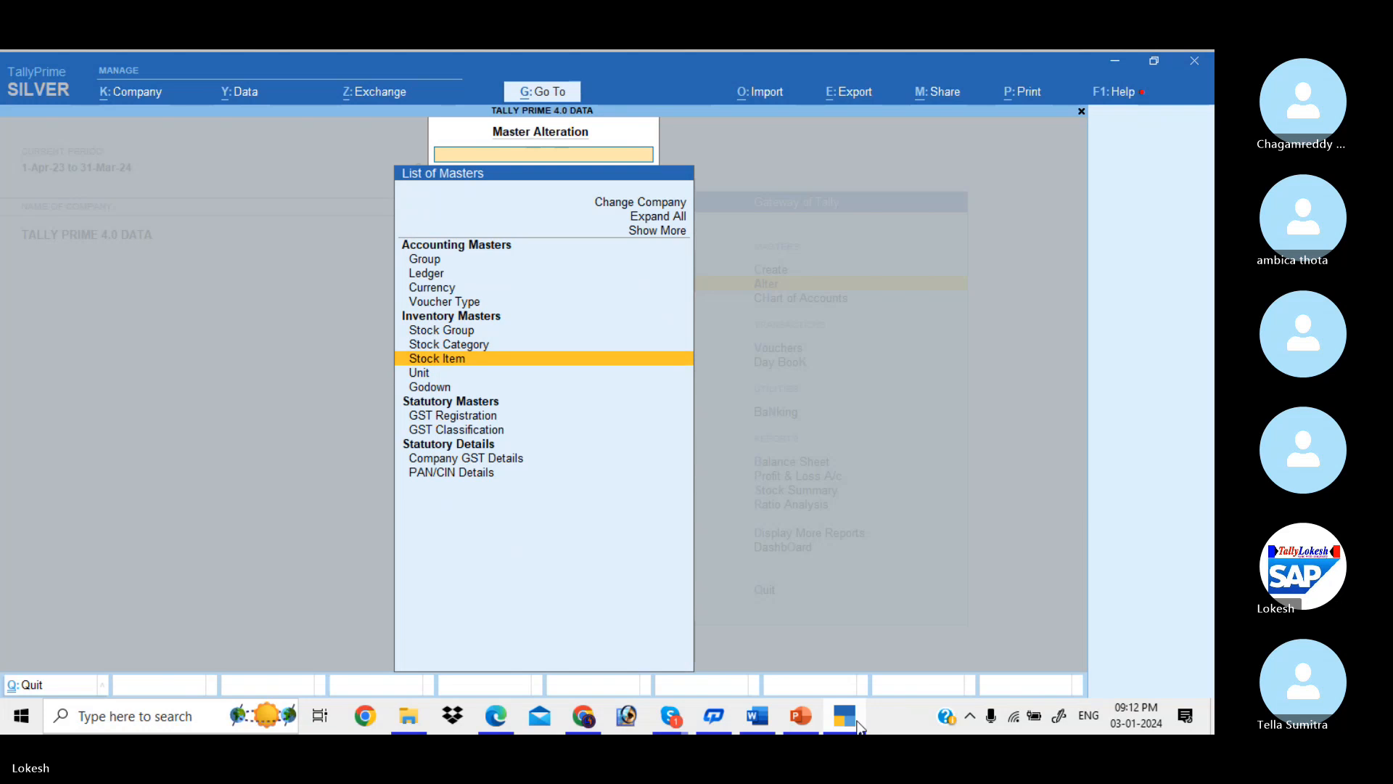
pyautogui.press('Up')
pyautogui.press('Return')
pyautogui.press('Escape')
pyautogui.press('Up')
pyautogui.press('Return')
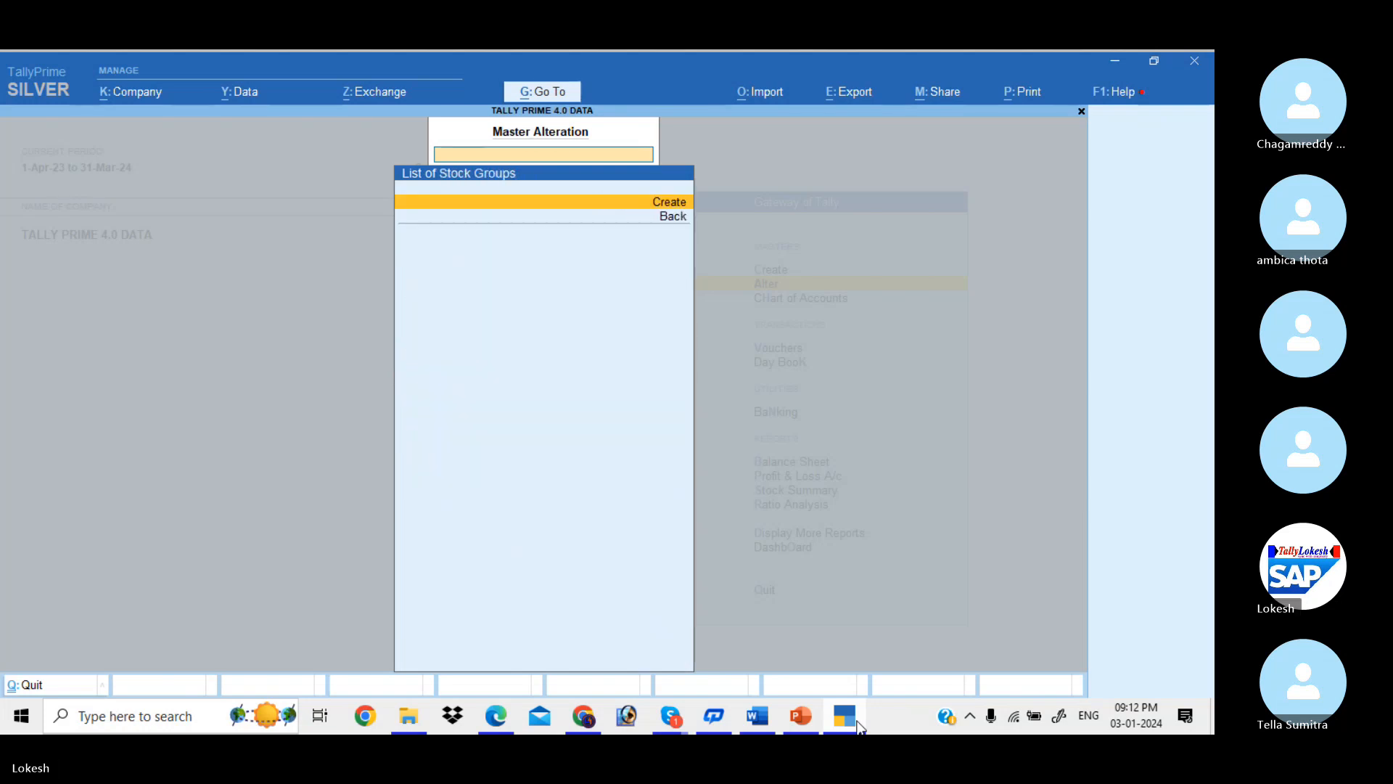
pyautogui.press('Escape')
pyautogui.press('Up')
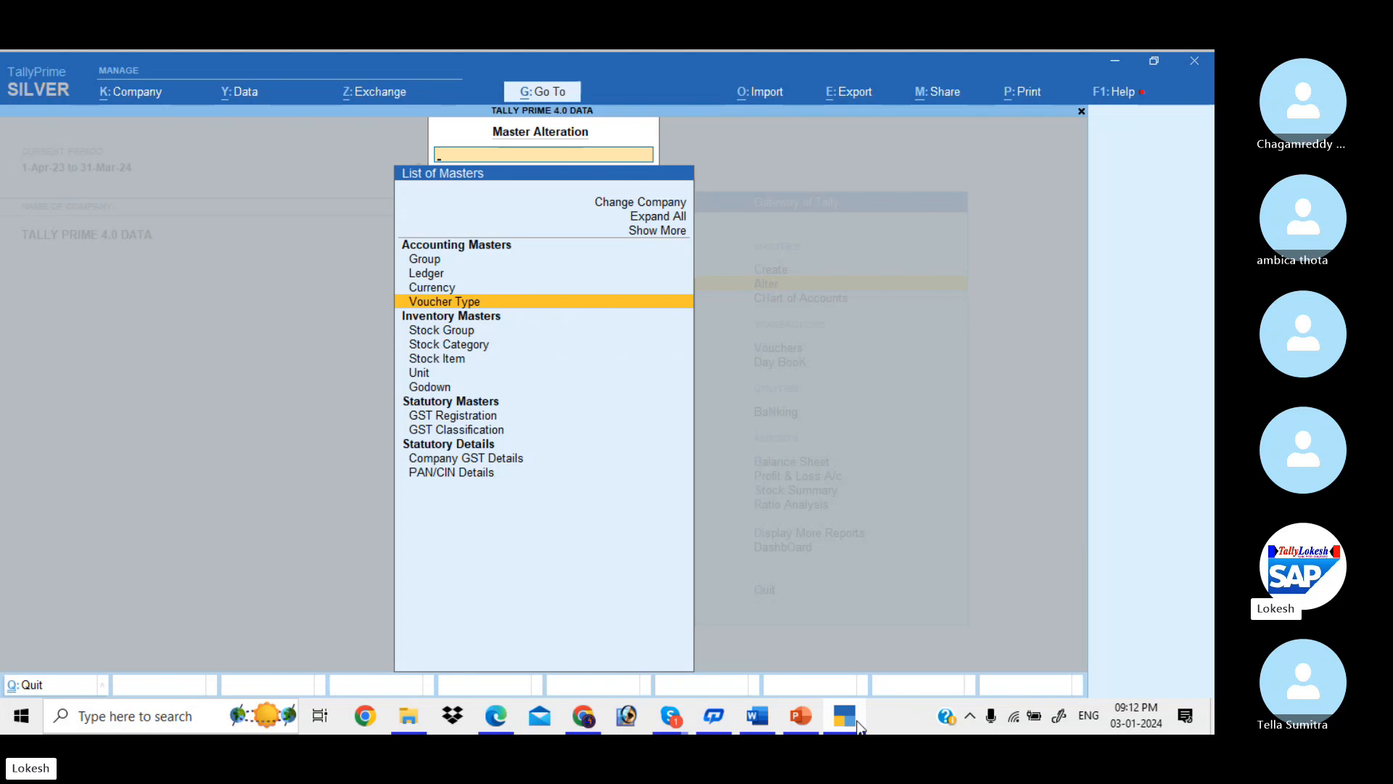
pyautogui.press('Up')
pyautogui.press('Up')
pyautogui.press('Up')
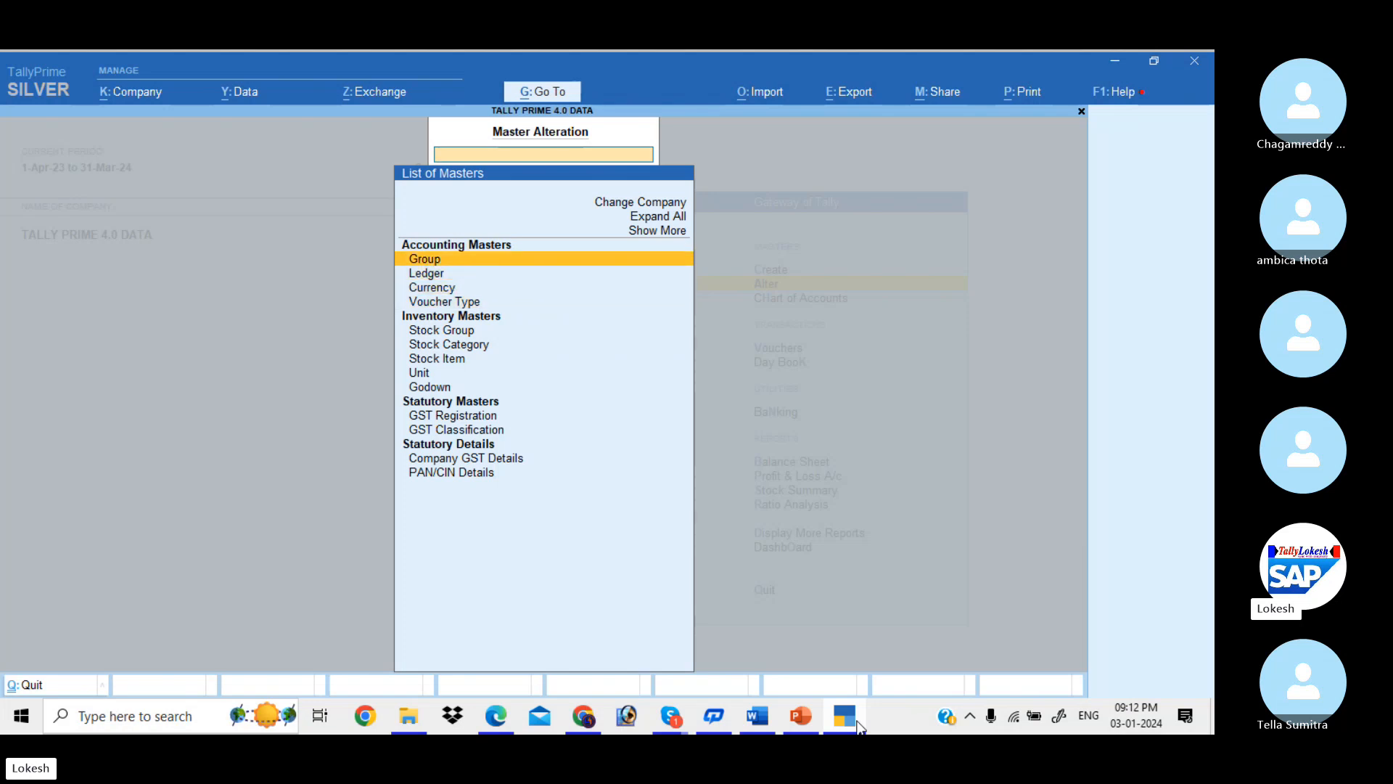
pyautogui.press('Escape')
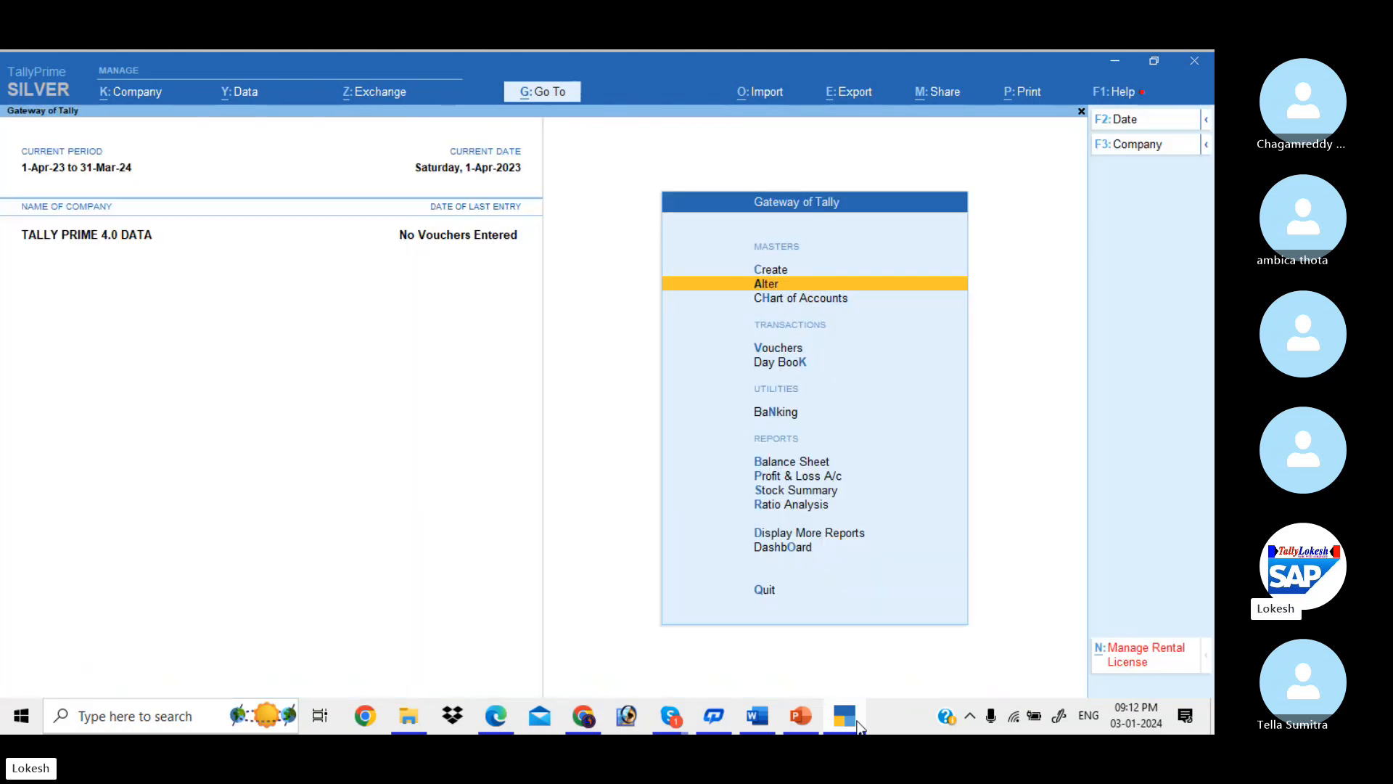
# - Open the Group workbook from the TALLY EXCEL FILE folder and dismiss the Document Recovery pane, keeping the recovered files for viewing another time
pyautogui.hotkey('alt', 'Tab')
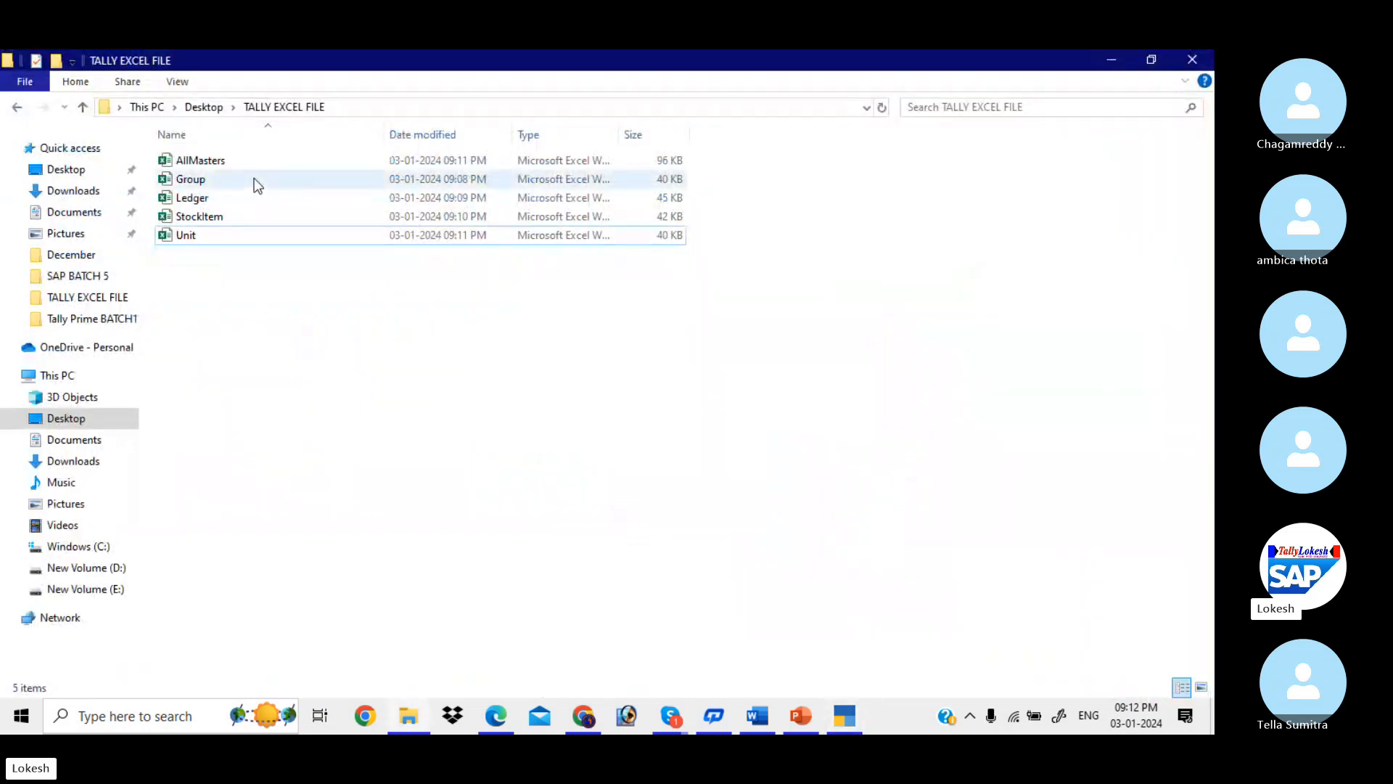
pyautogui.doubleClick(253, 179)
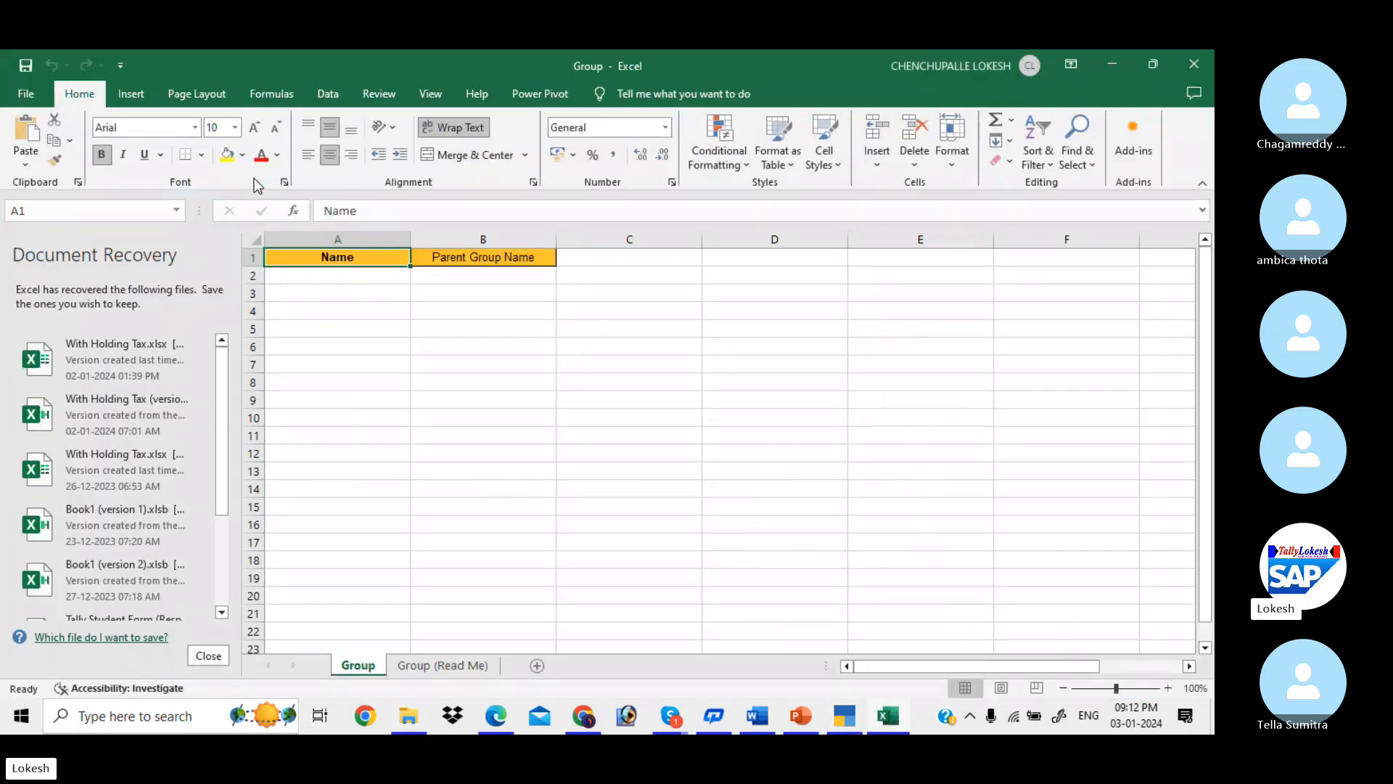
pyautogui.click(207, 657)
pyautogui.click(240, 284)
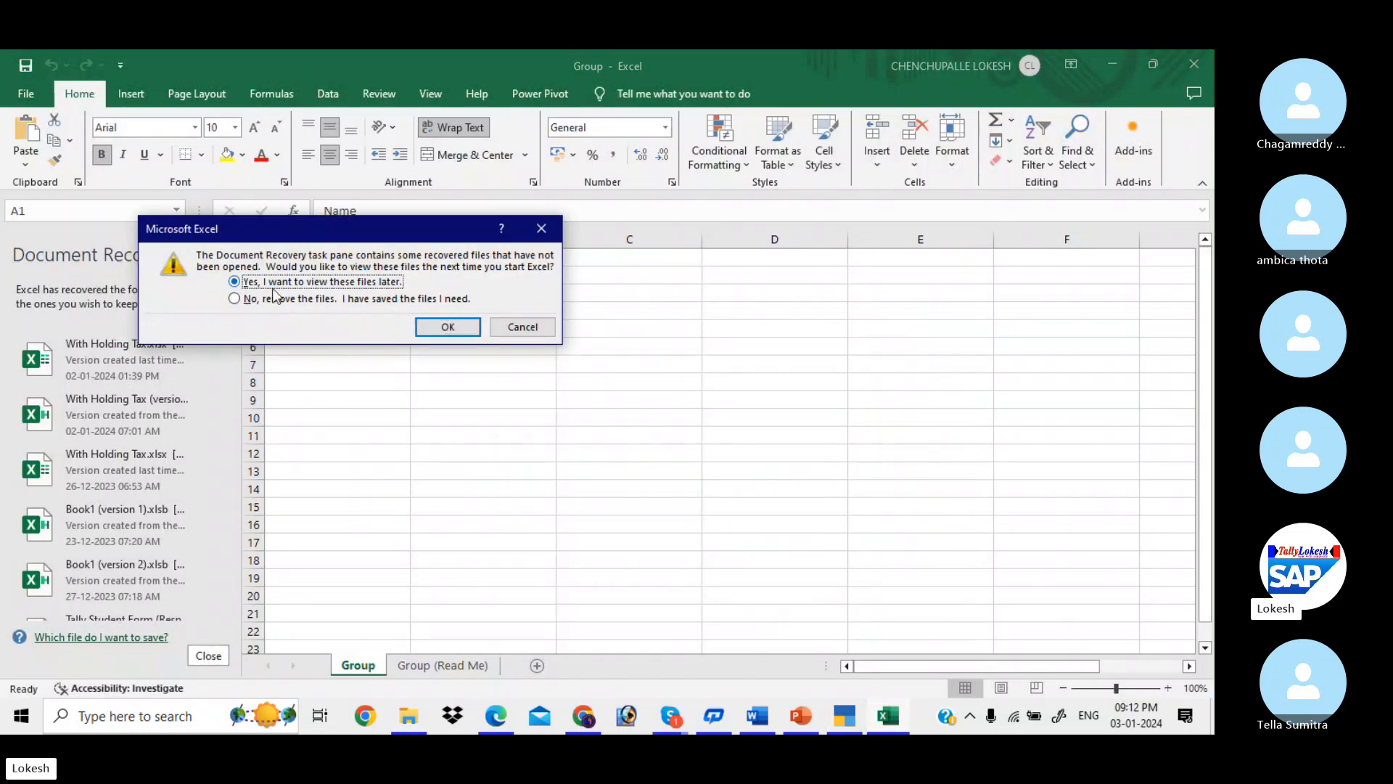
pyautogui.click(445, 327)
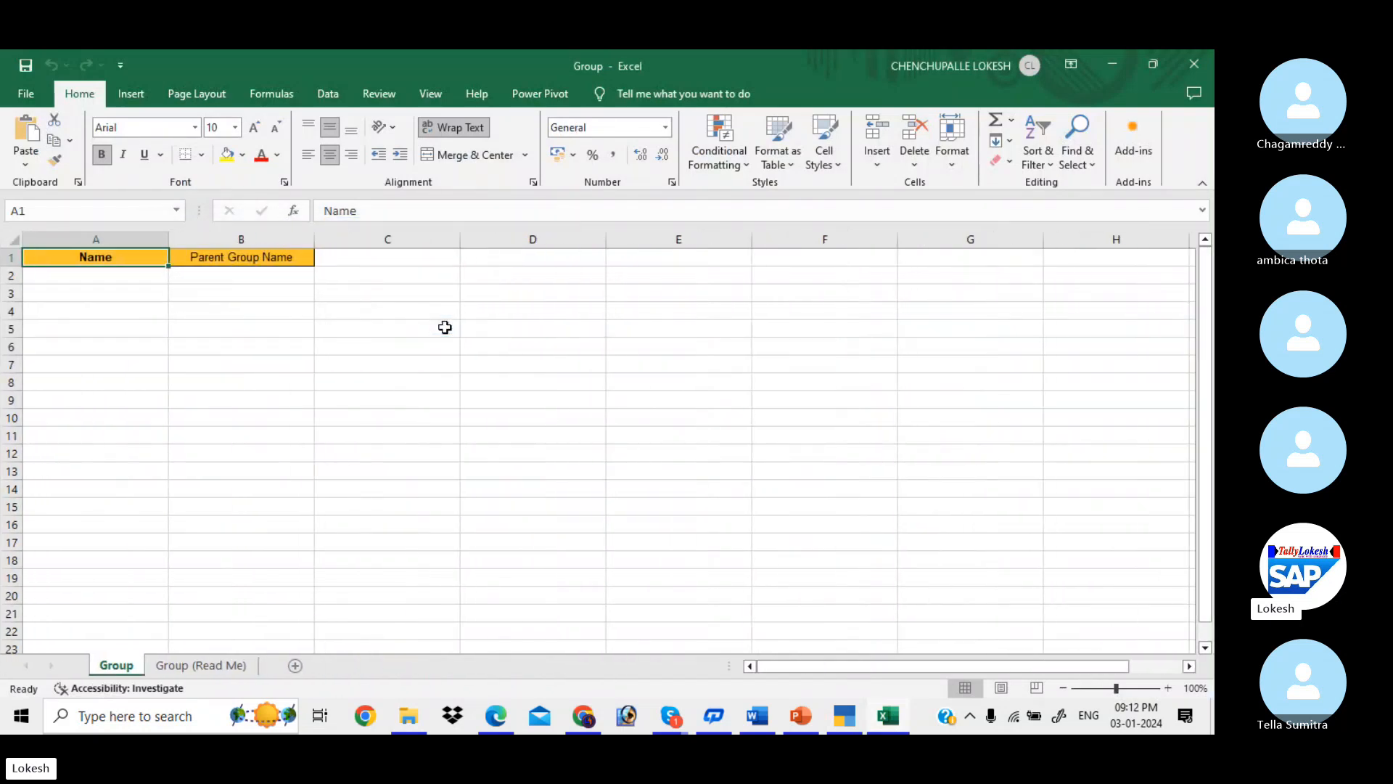
pyautogui.click(137, 274)
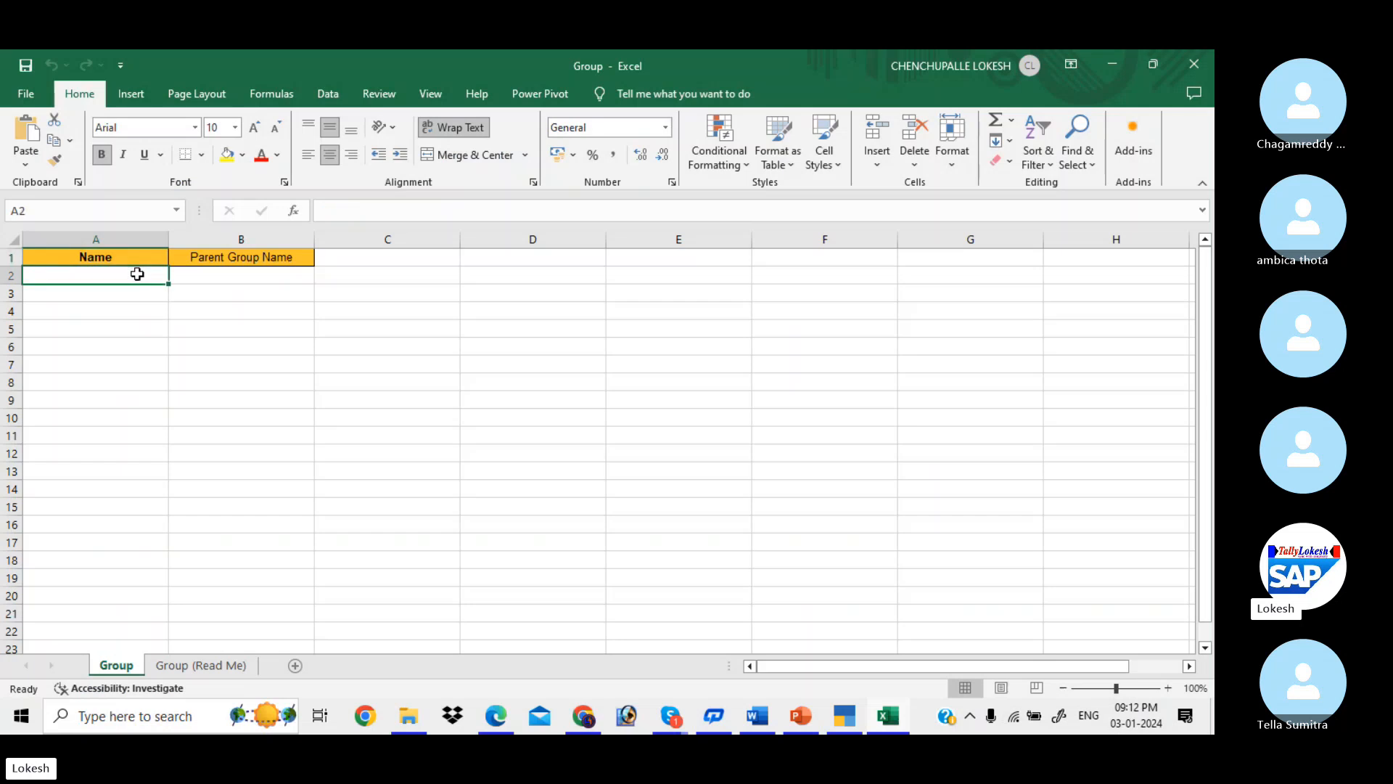
pyautogui.click(227, 275)
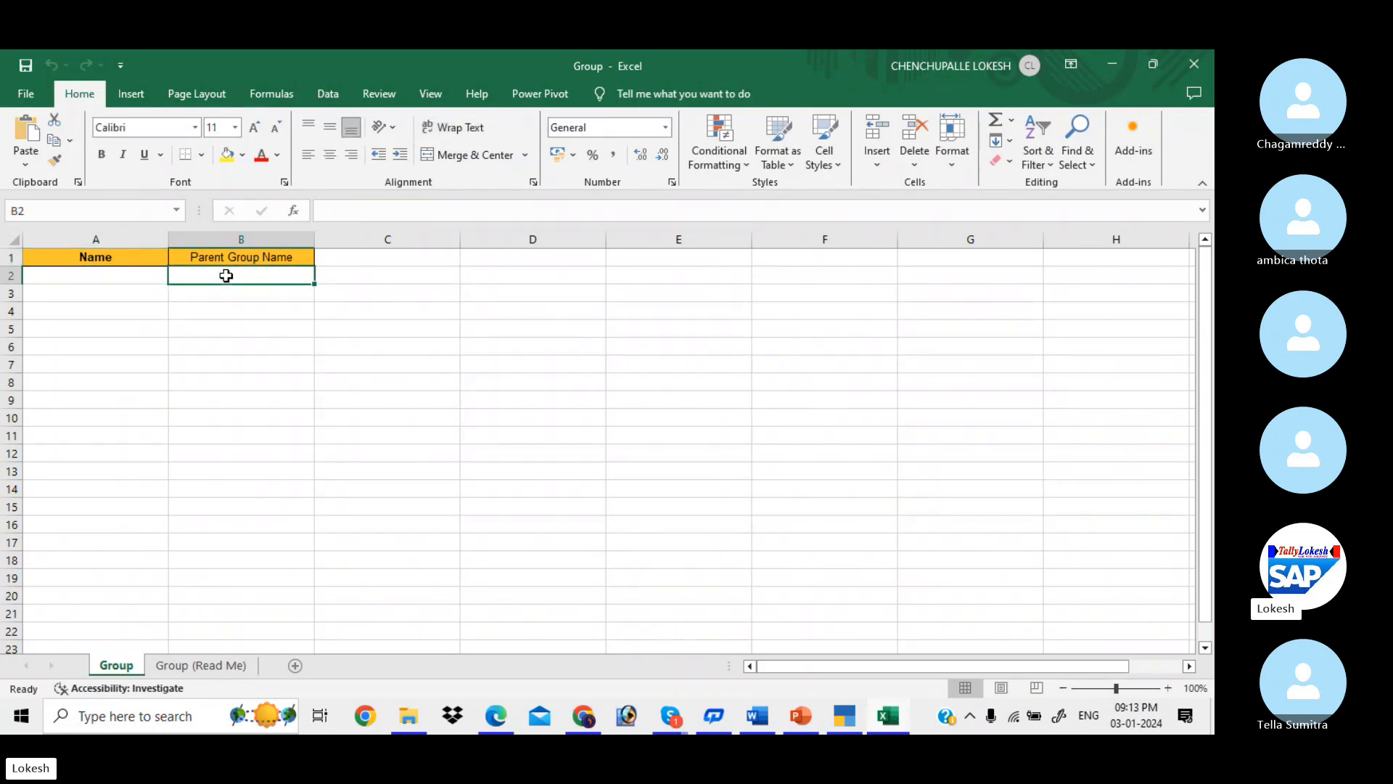
# - Switch to TallyPrime and open the list of ledgers in the Chart of Accounts
pyautogui.moveTo(814, 705)
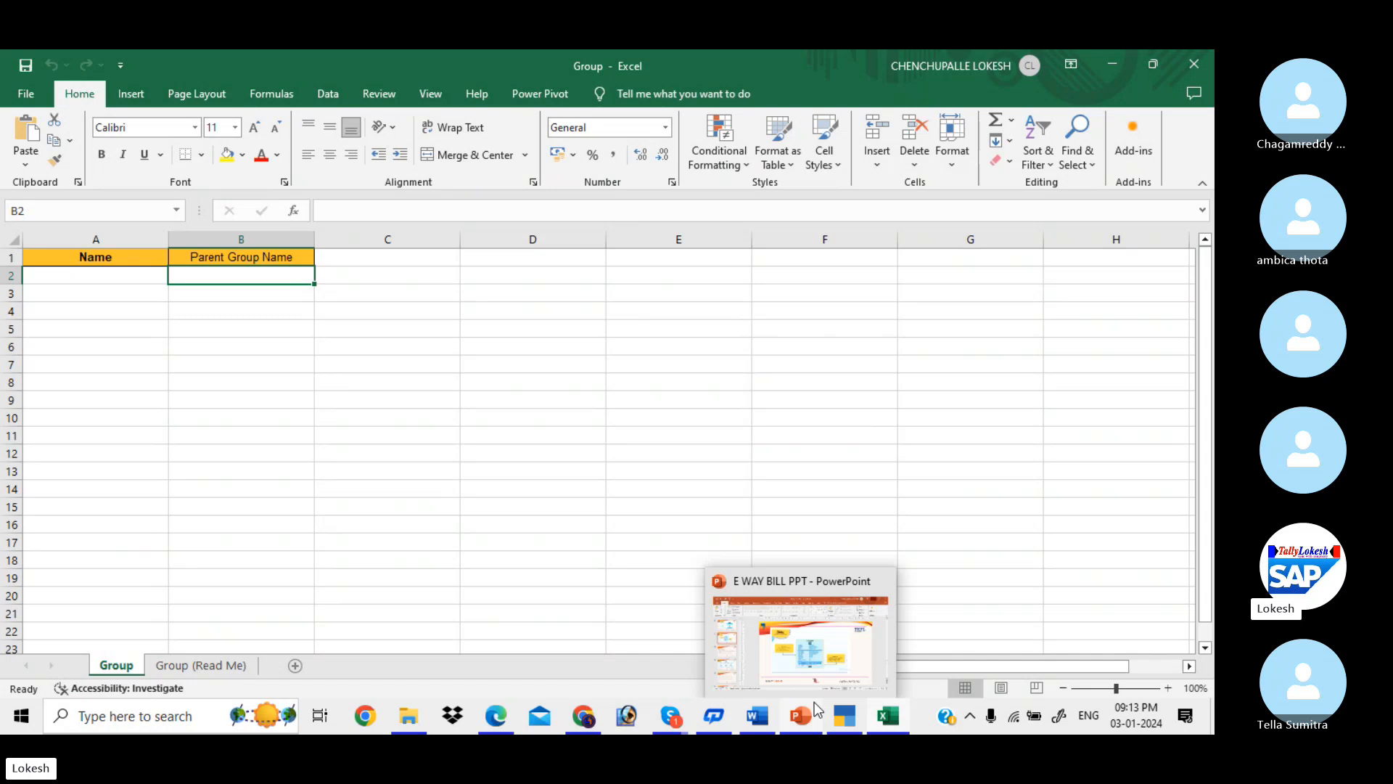
pyautogui.click(849, 717)
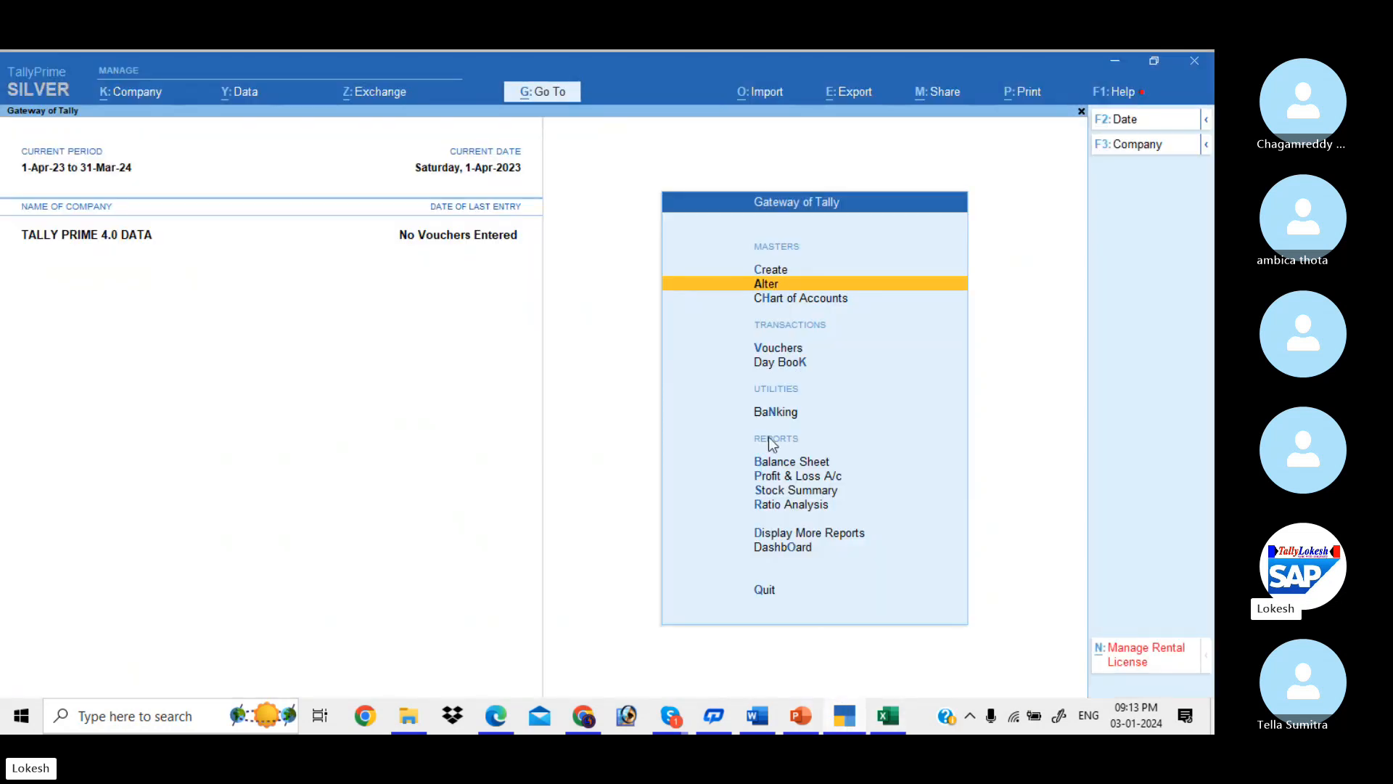
pyautogui.press('Down')
pyautogui.press('Return')
pyautogui.press('Down')
pyautogui.press('Down')
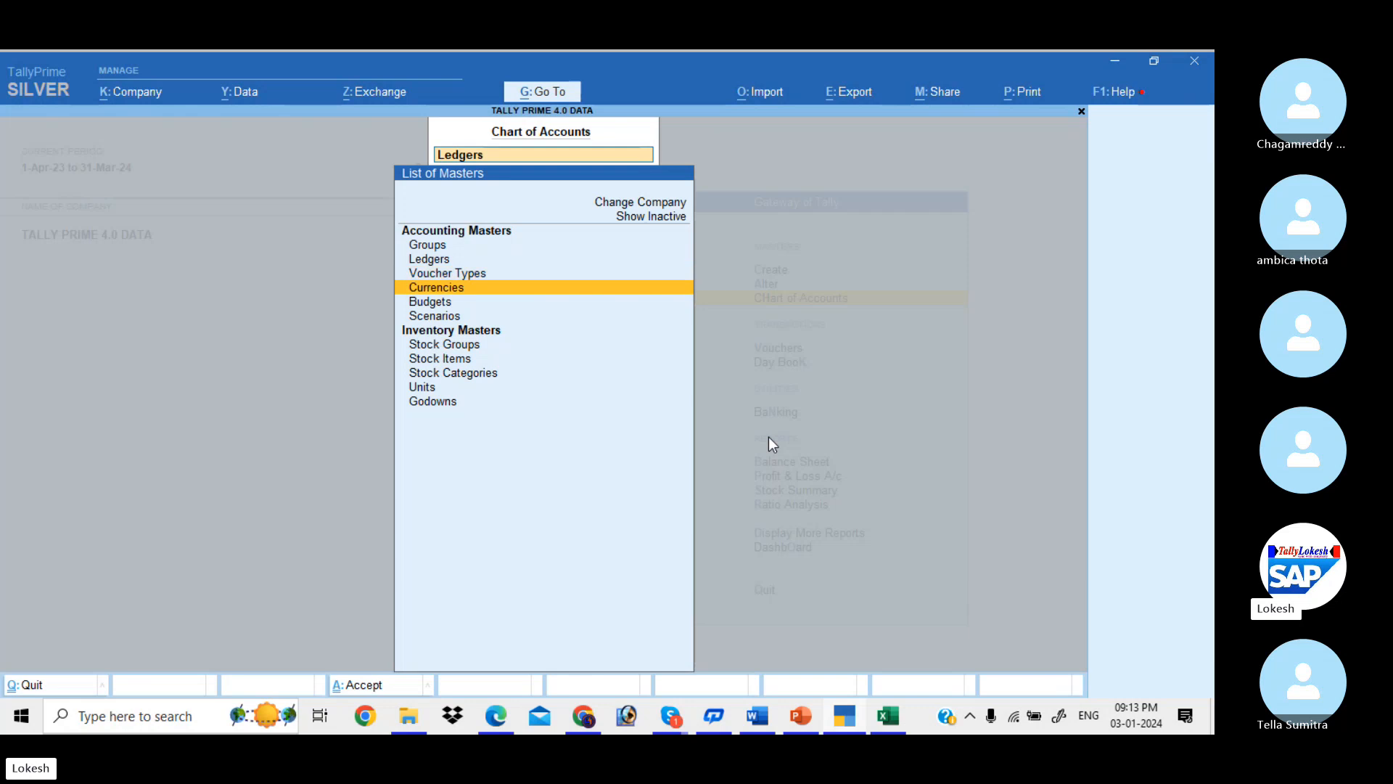
pyautogui.press('Up')
pyautogui.press('Up')
pyautogui.press('Return')
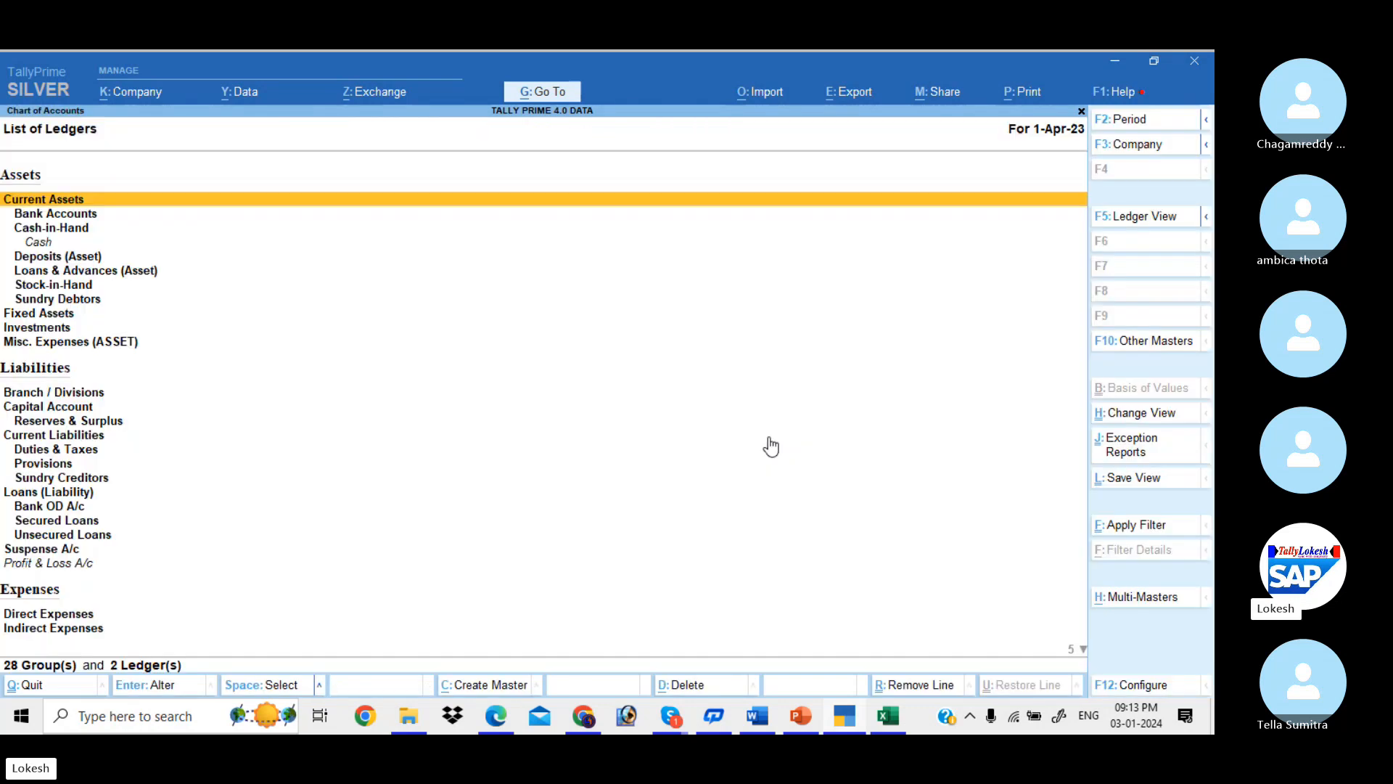
# - Examine the groups under Assets in the list of ledgers, from Current Assets down to Fixed Assets
pyautogui.press('Down')
pyautogui.press('Down')
pyautogui.press('Down')
pyautogui.press('Down')
pyautogui.press('Down')
pyautogui.press('Down')
pyautogui.press('Down')
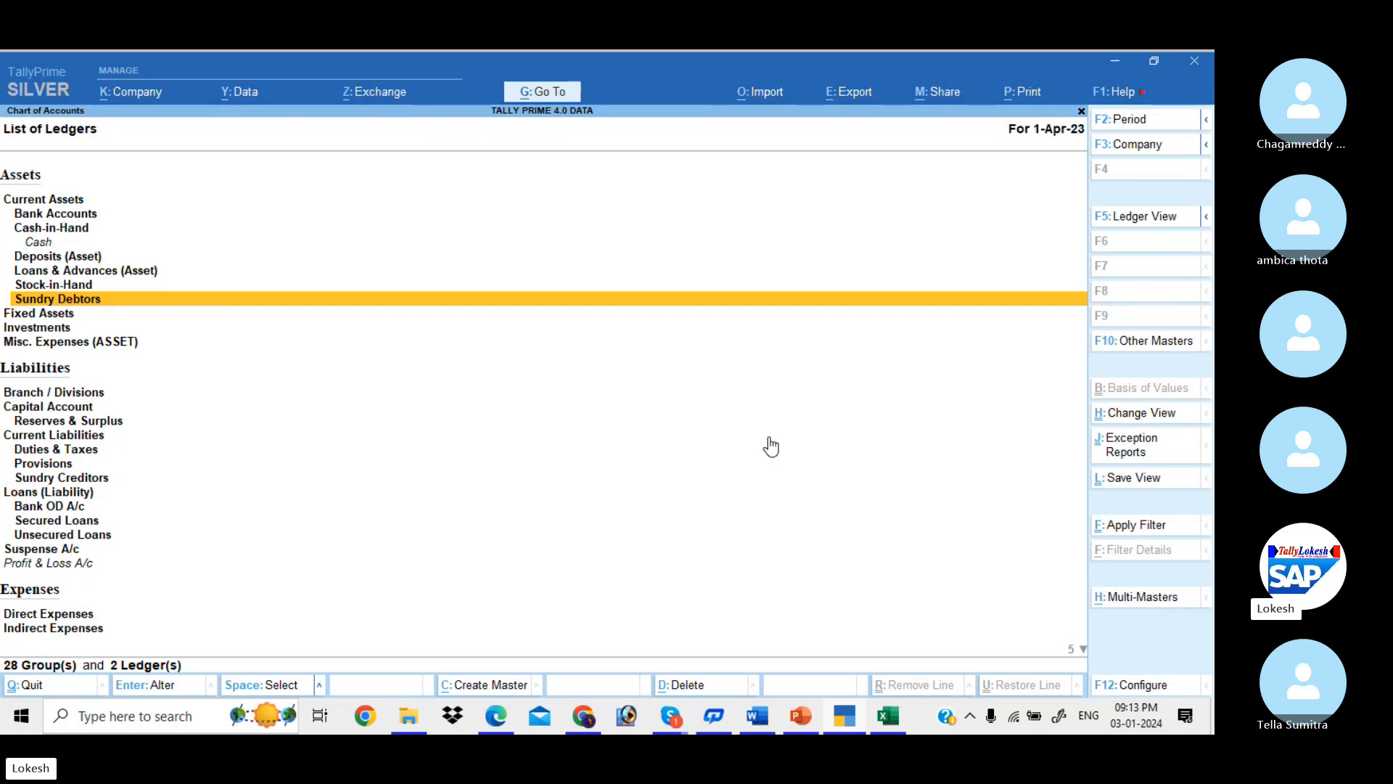
pyautogui.press('Down')
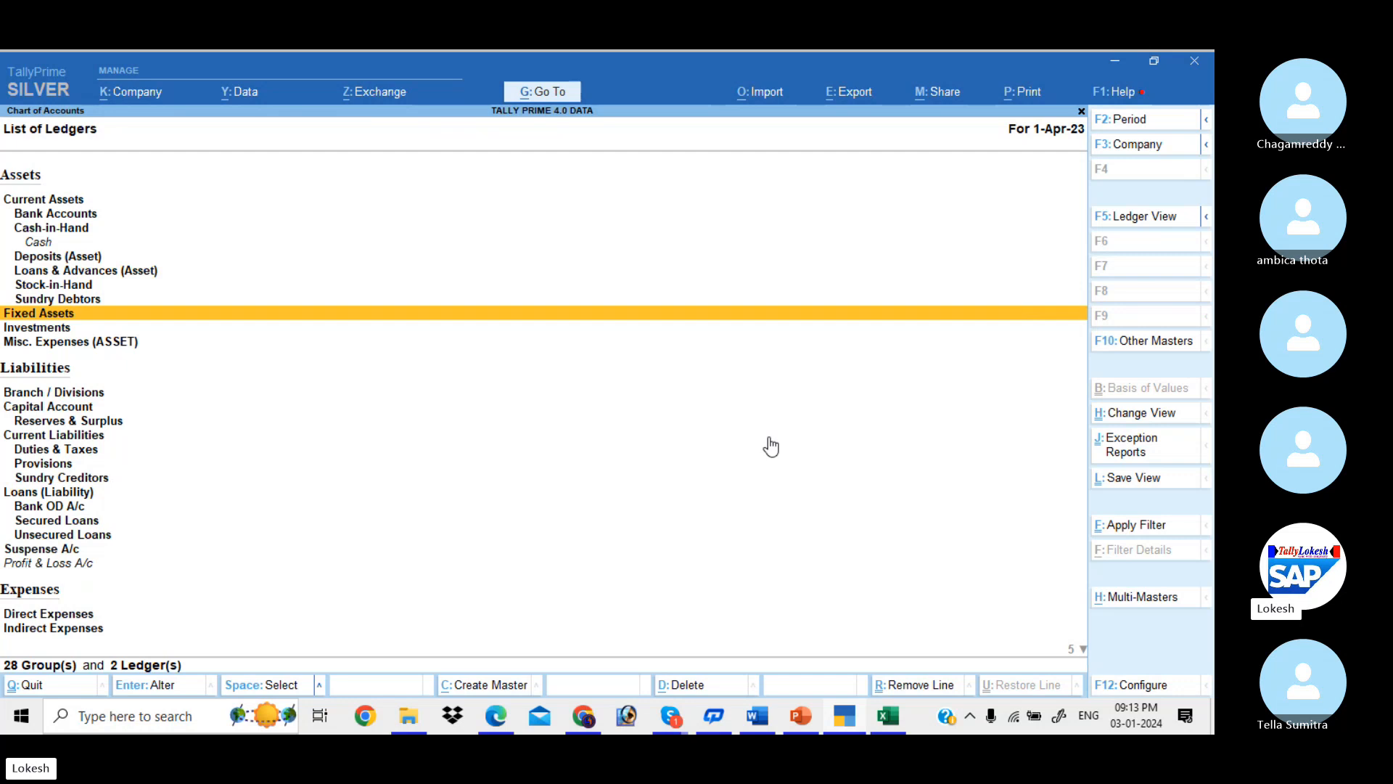
# - Examine the groups from Investments down to Sundry Creditors in the list of ledgers, and return to the Gateway of Tally
pyautogui.press('Down')
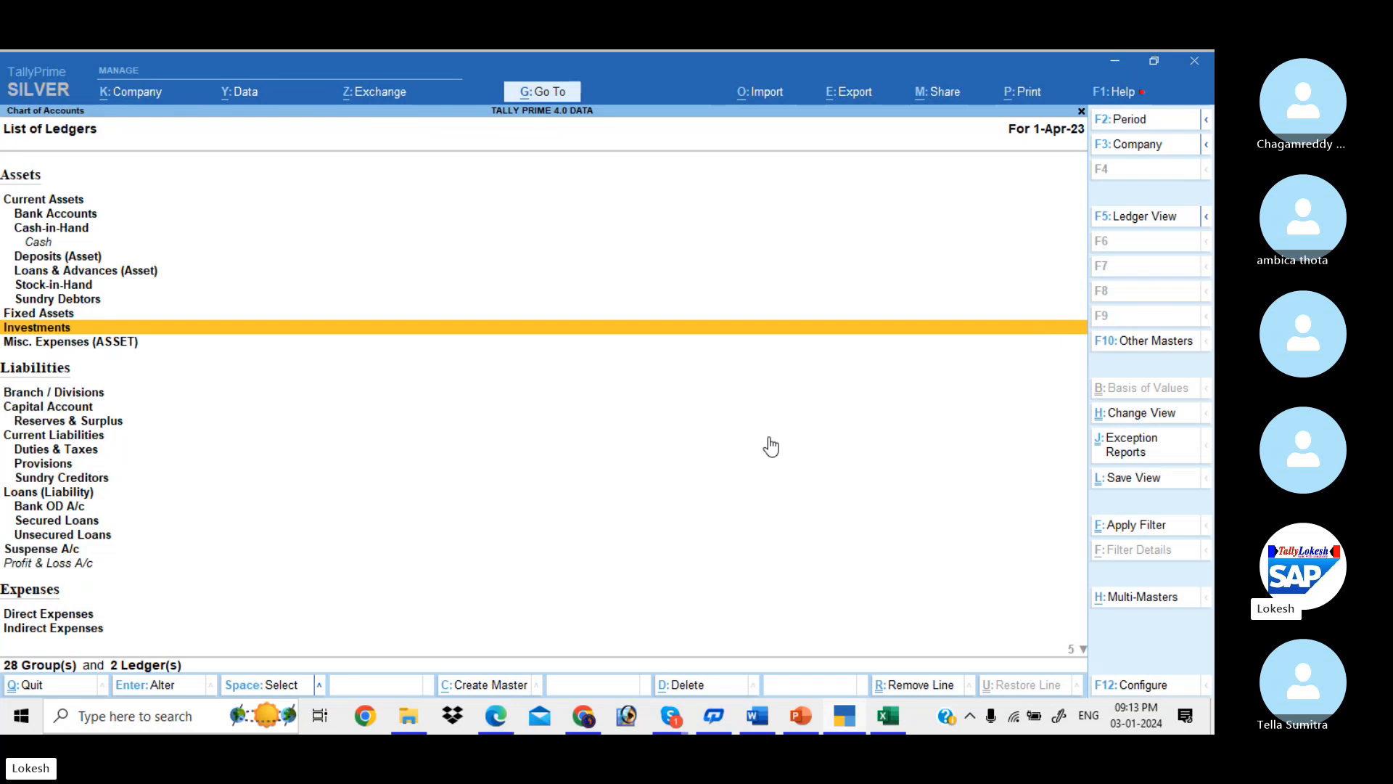
pyautogui.press('Down')
pyautogui.press('Down')
pyautogui.press('Down')
pyautogui.press('Down')
pyautogui.press('Down')
pyautogui.press('Down')
pyautogui.press('Down')
pyautogui.press('Down')
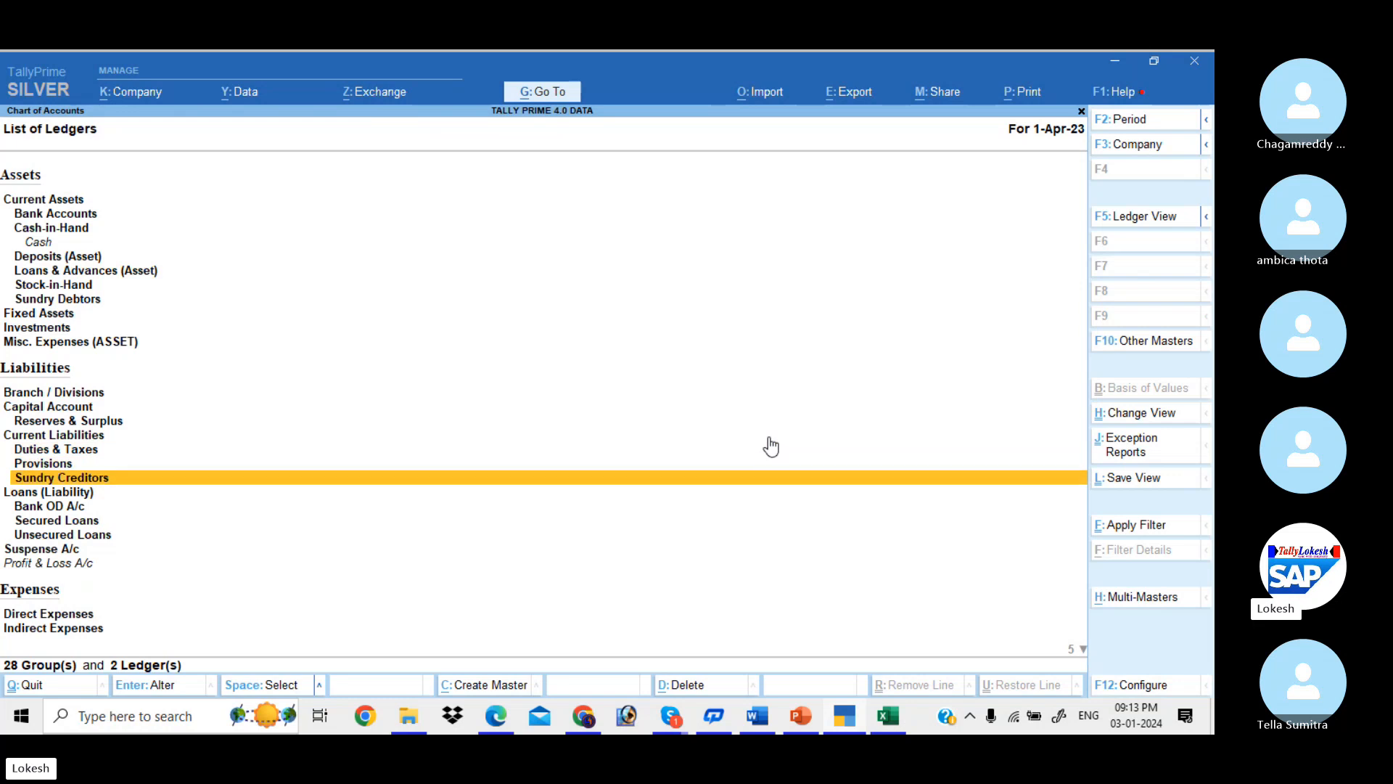
pyautogui.press('Escape')
pyautogui.press('Escape')
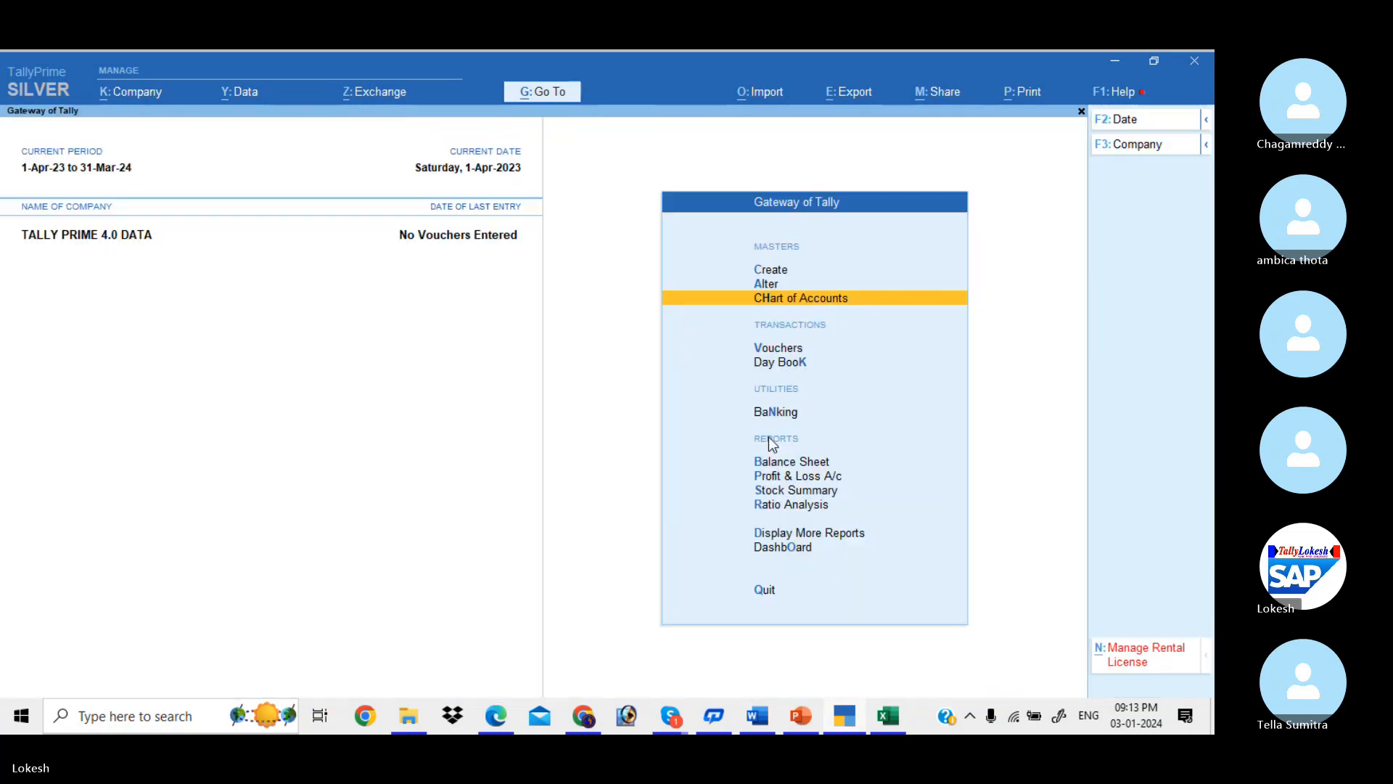
# - Switch to the Group workbook in Excel and enter COLLEGE EXPENSES as the first group name in cell A2
pyautogui.hotkey('alt', 'Tab')
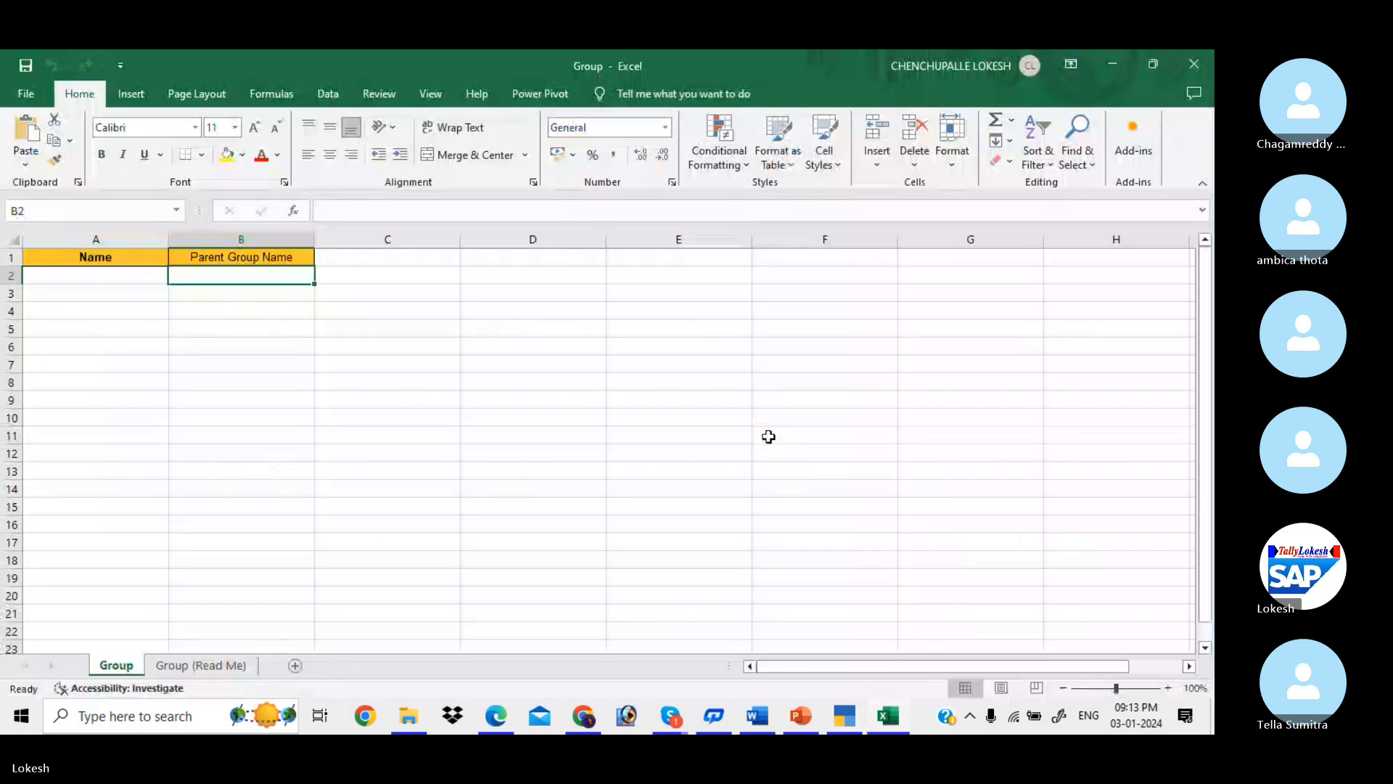
pyautogui.press('Left')
pyautogui.write('C')
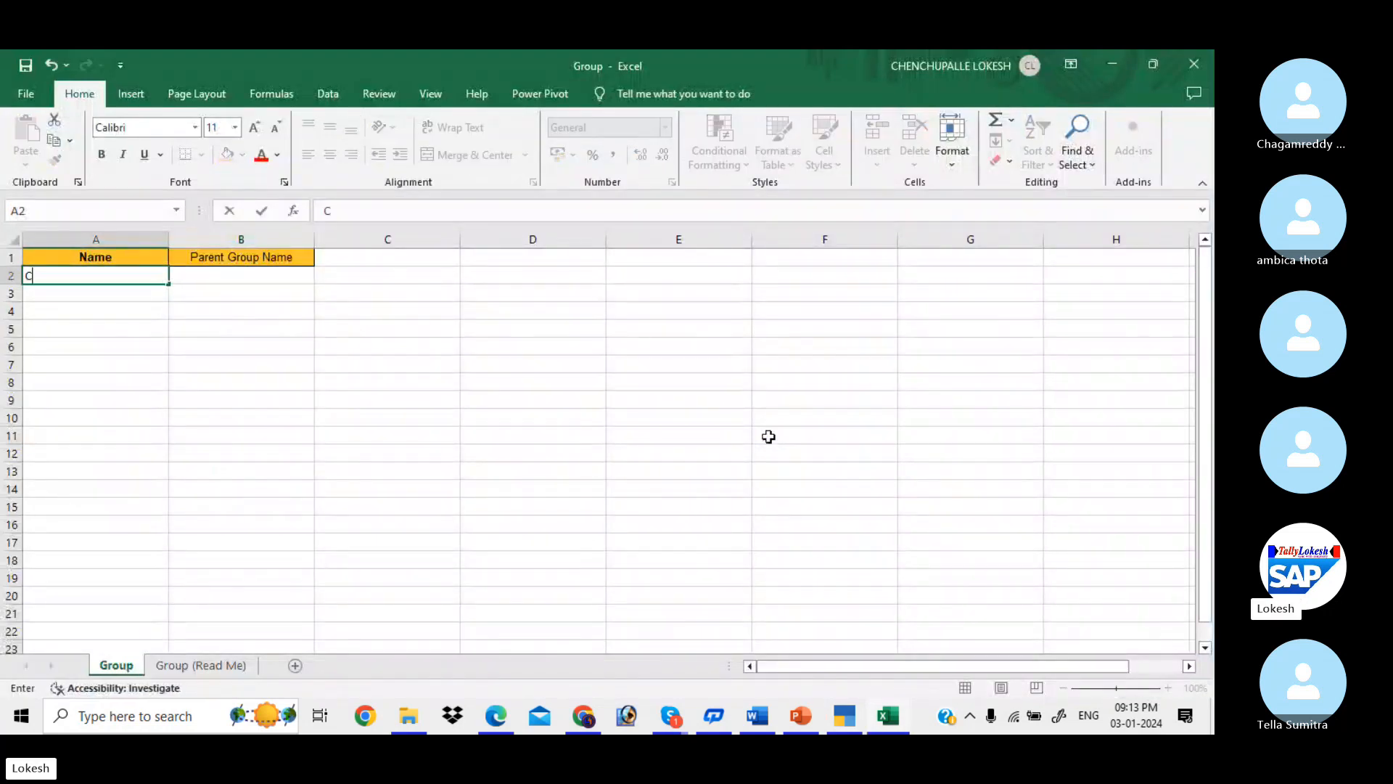
pyautogui.write('OLLEEGE EXPENSES')
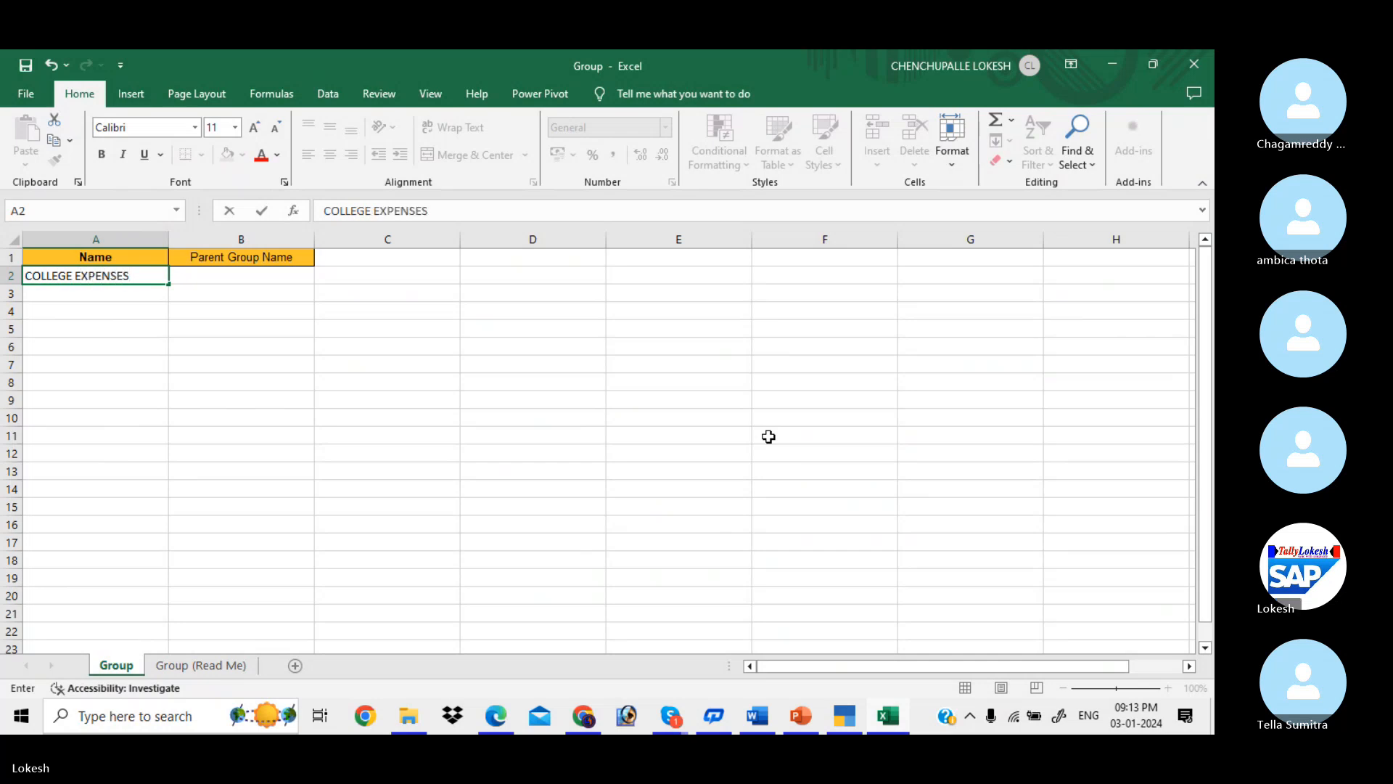
pyautogui.press('Tab')
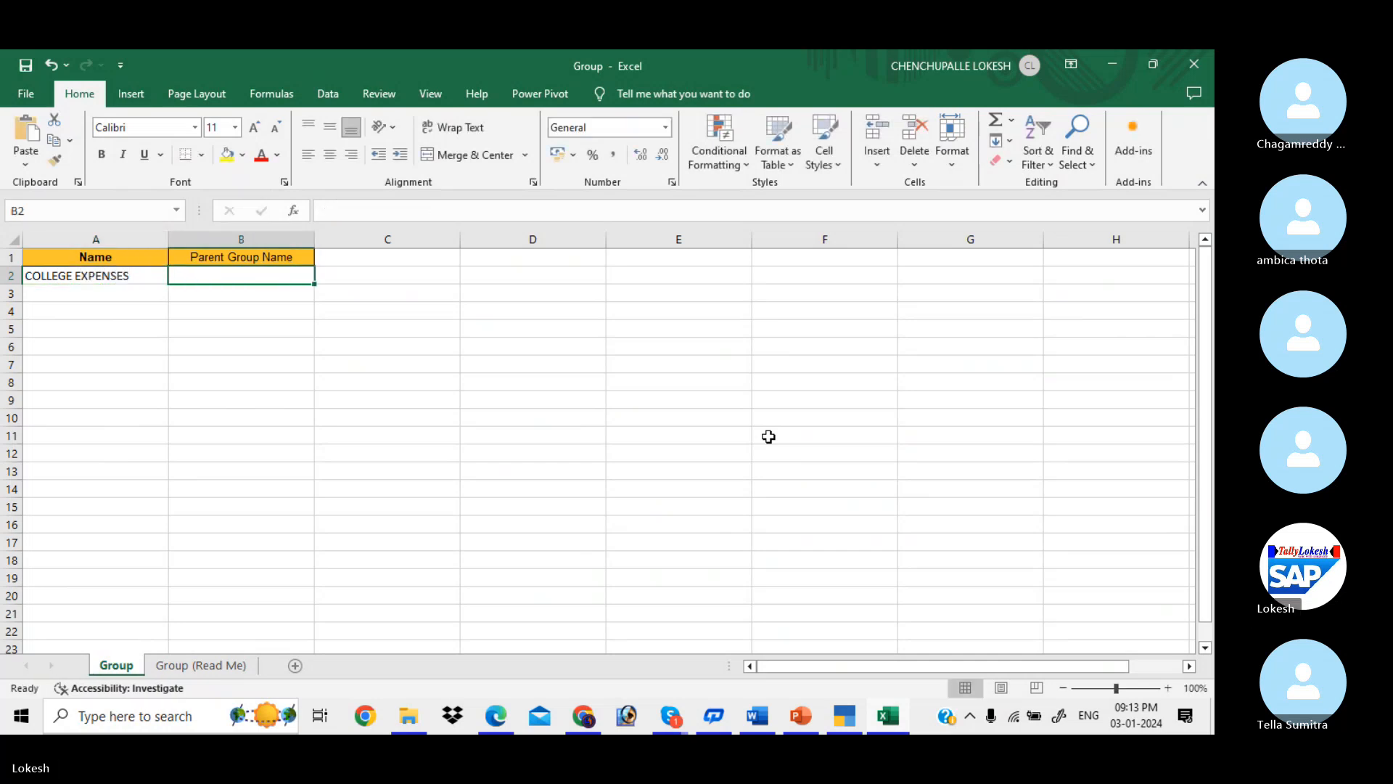
pyautogui.press('Left')
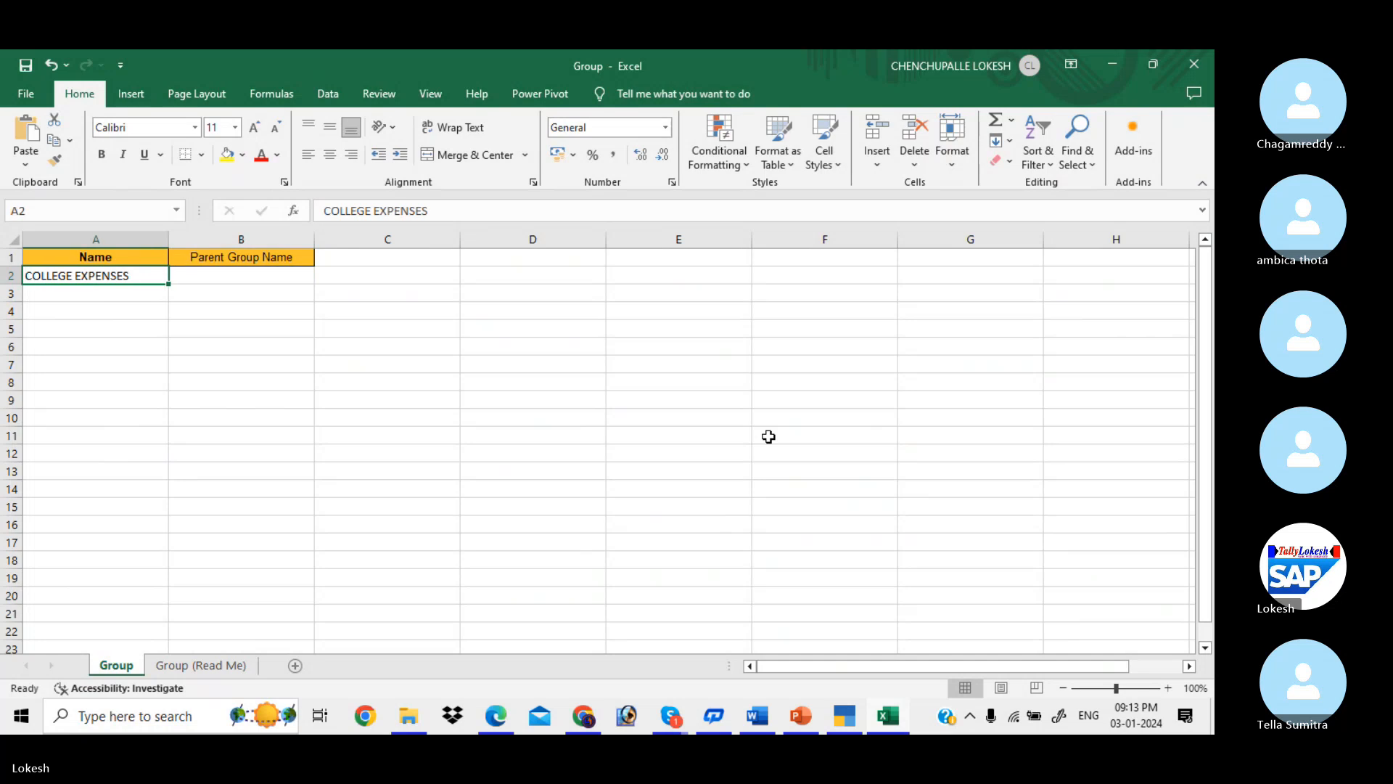
pyautogui.press('Right')
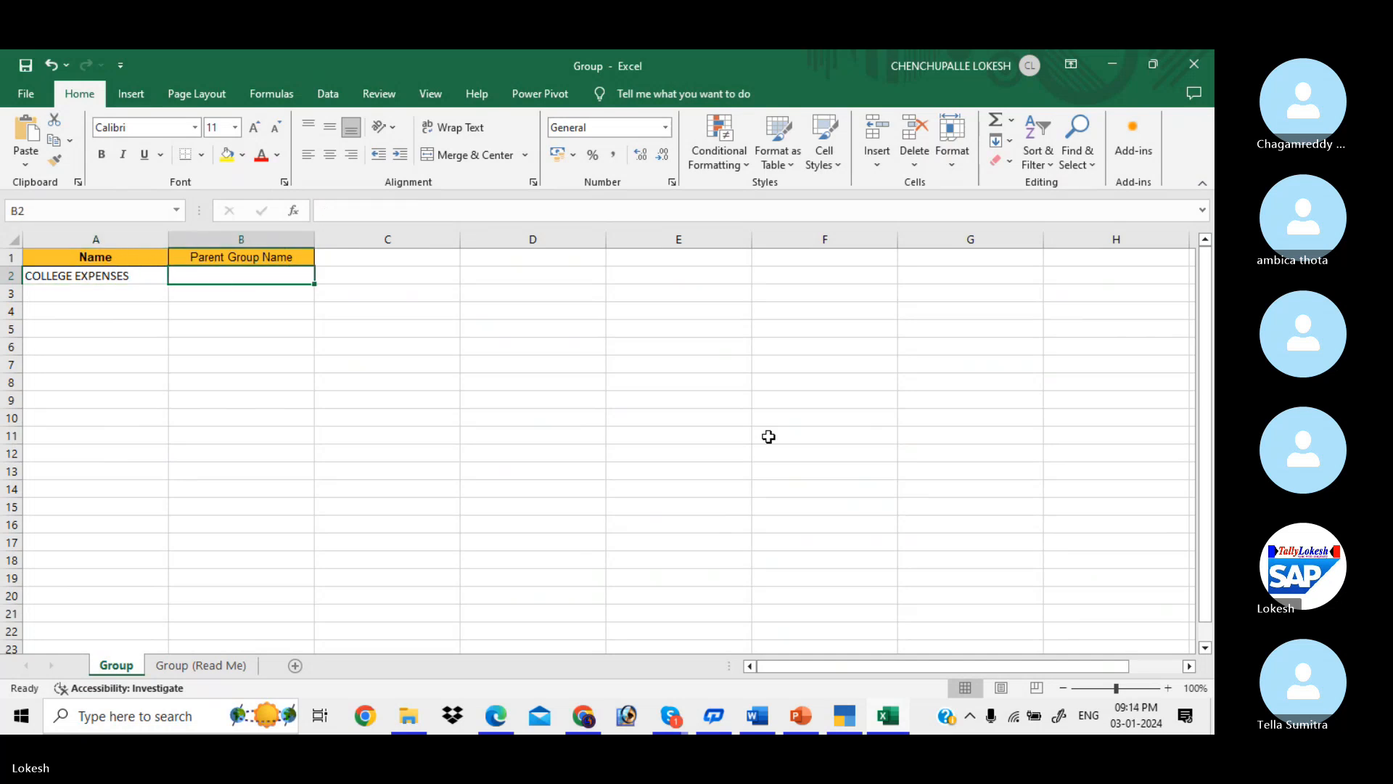
# - Enter Indirect Expenses as the parent group name for COLLEGE EXPENSES
pyautogui.write('INDI')
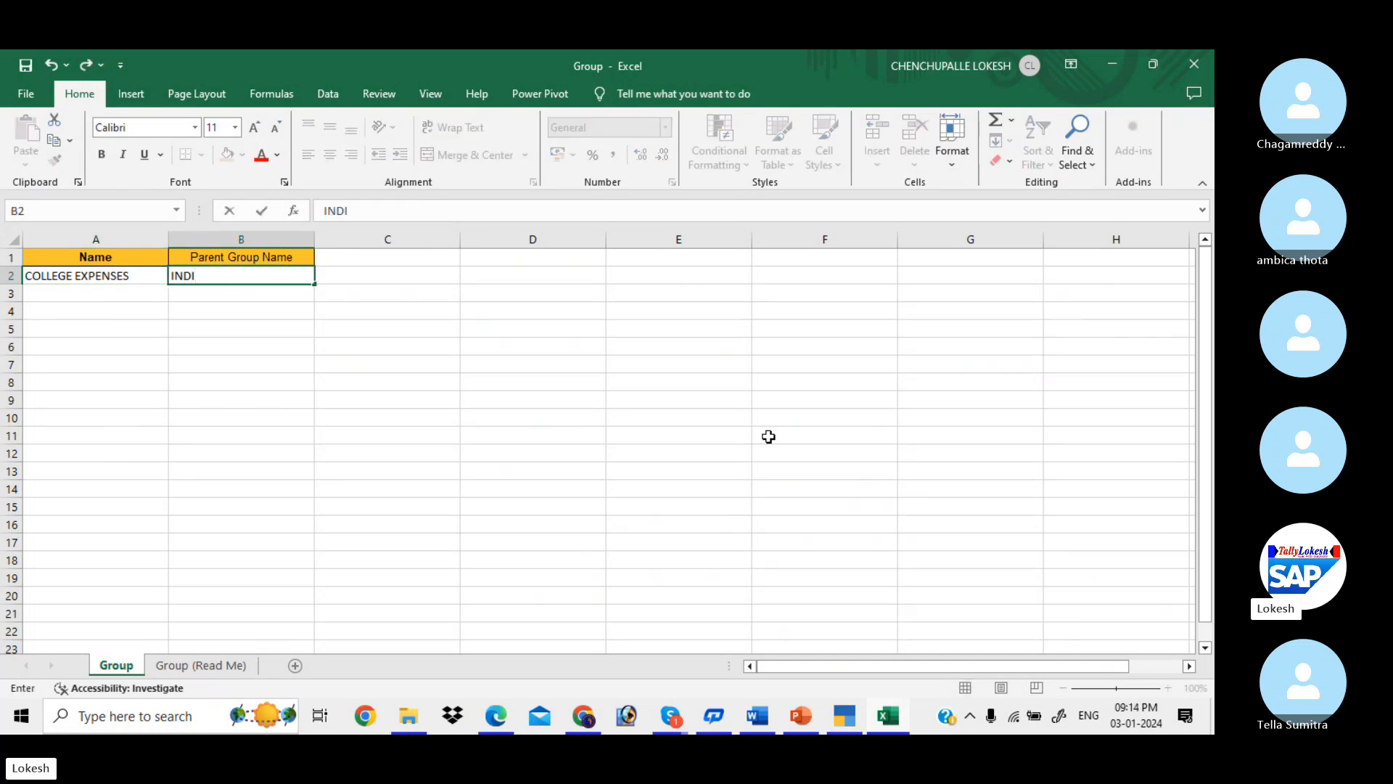
pyautogui.press('BackSpace')
pyautogui.press('BackSpace')
pyautogui.press('BackSpace')
pyautogui.write('ndirect e')
pyautogui.press('BackSpace')
pyautogui.write('E')
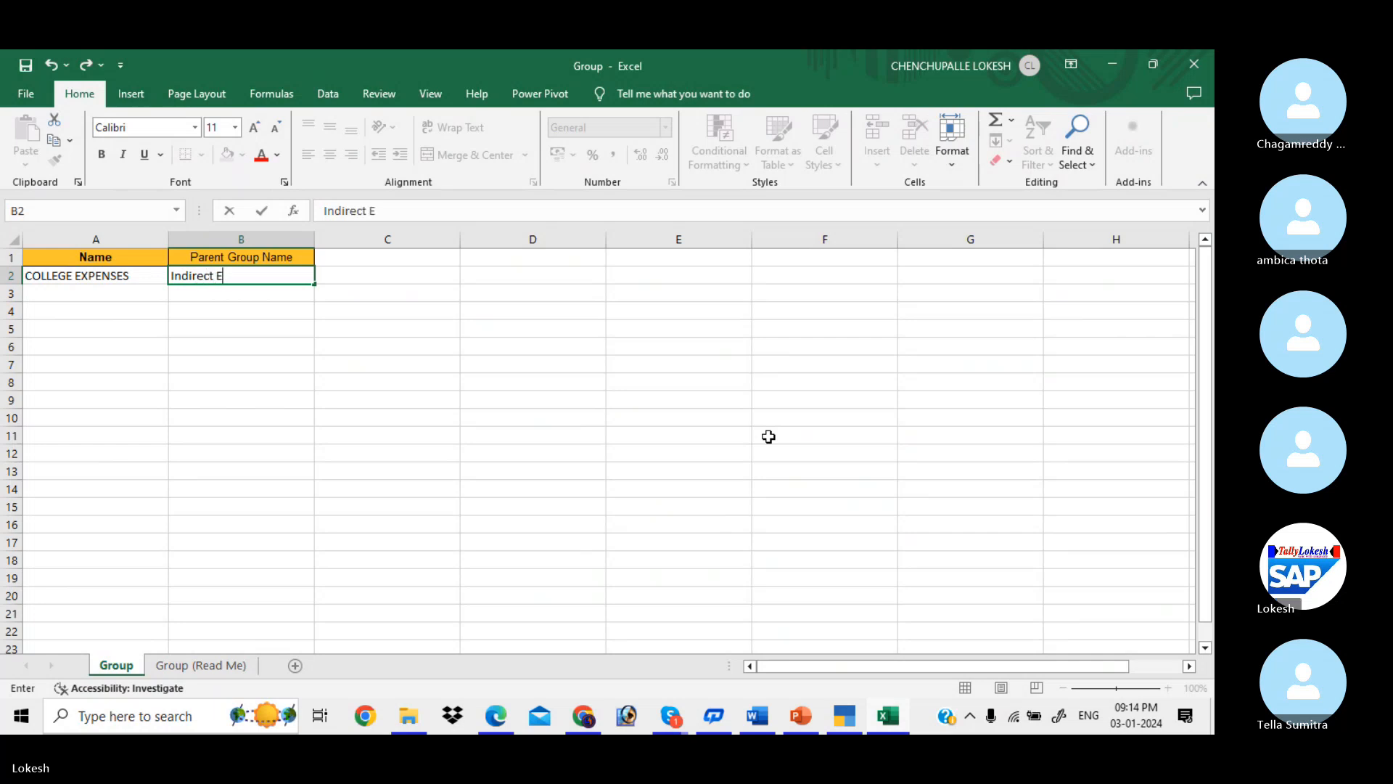
pyautogui.write('xpenses')
pyautogui.press('Return')
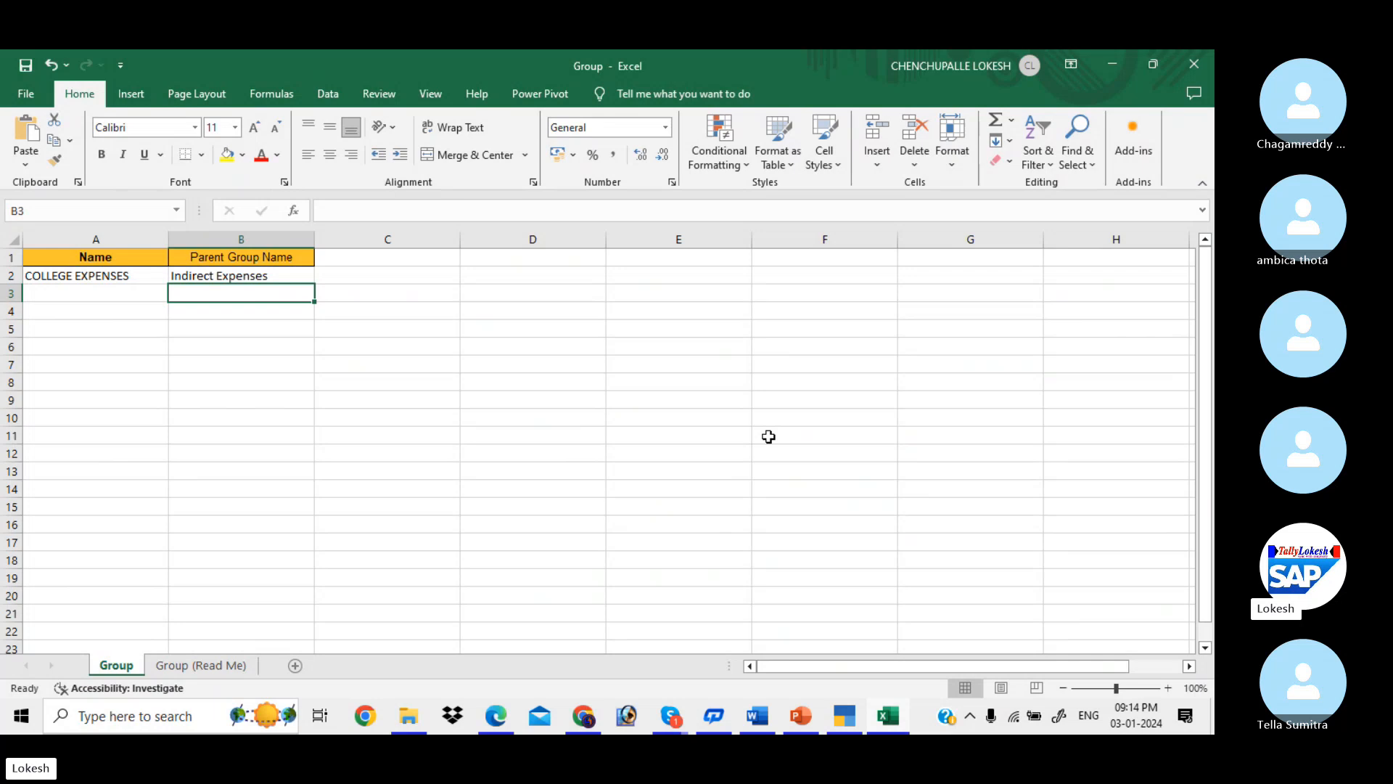
# - Switch to TallyPrime, reopen the list of ledgers in the Chart of Accounts, and locate the Indirect Expenses group
pyautogui.hotkey('alt', 'Tab')
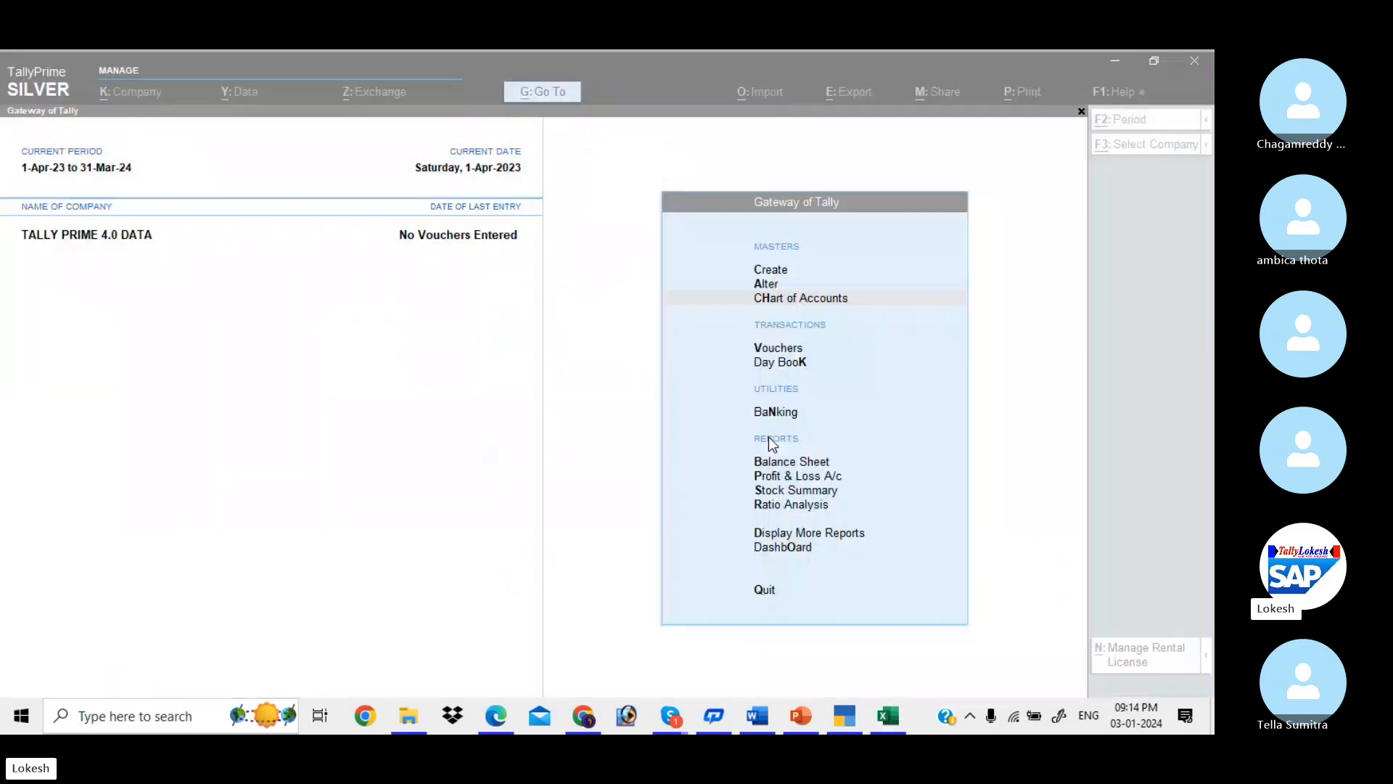
pyautogui.press('Return')
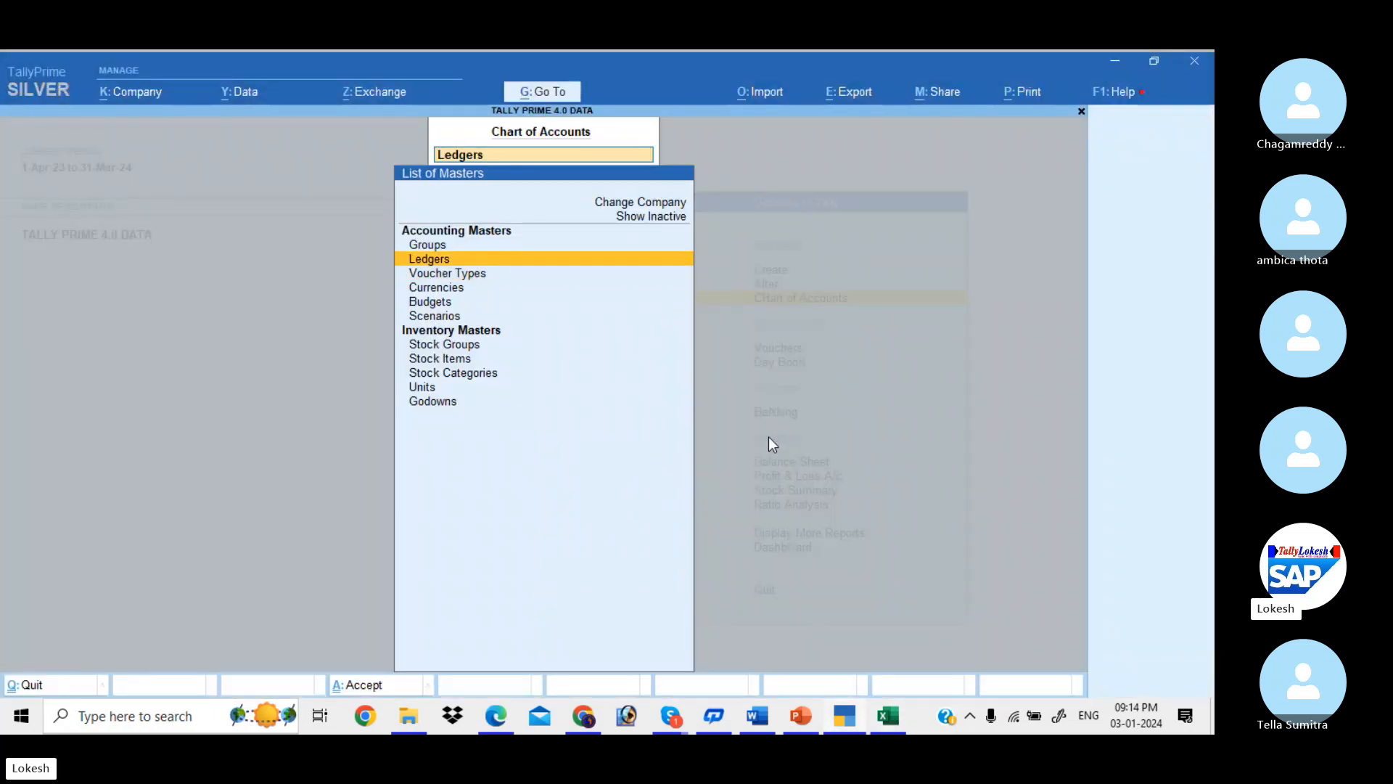
pyautogui.press('Return')
pyautogui.press('Down')
pyautogui.press('Down')
pyautogui.press('Down')
pyautogui.press('Down')
pyautogui.press('Down')
pyautogui.press('Down')
pyautogui.press('Down')
pyautogui.press('Down')
pyautogui.press('Down')
pyautogui.press('Down')
pyautogui.press('Down')
pyautogui.press('Down')
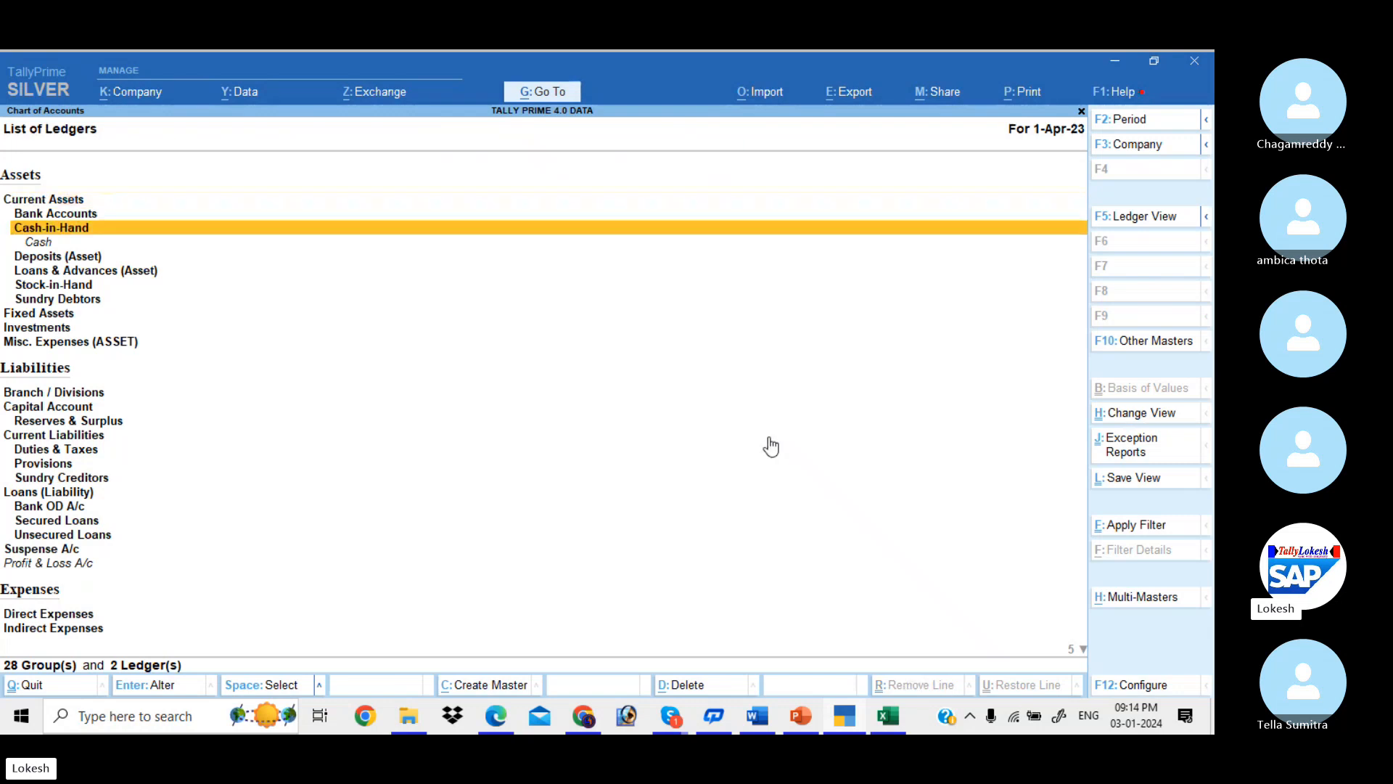
pyautogui.press('Down')
pyautogui.press('Down')
pyautogui.press('Down')
pyautogui.press('Down')
pyautogui.press('Down')
pyautogui.press('Down')
pyautogui.press('Down')
pyautogui.press('Down')
pyautogui.press('Down')
pyautogui.press('Down')
pyautogui.press('Down')
pyautogui.press('Down')
pyautogui.press('Down')
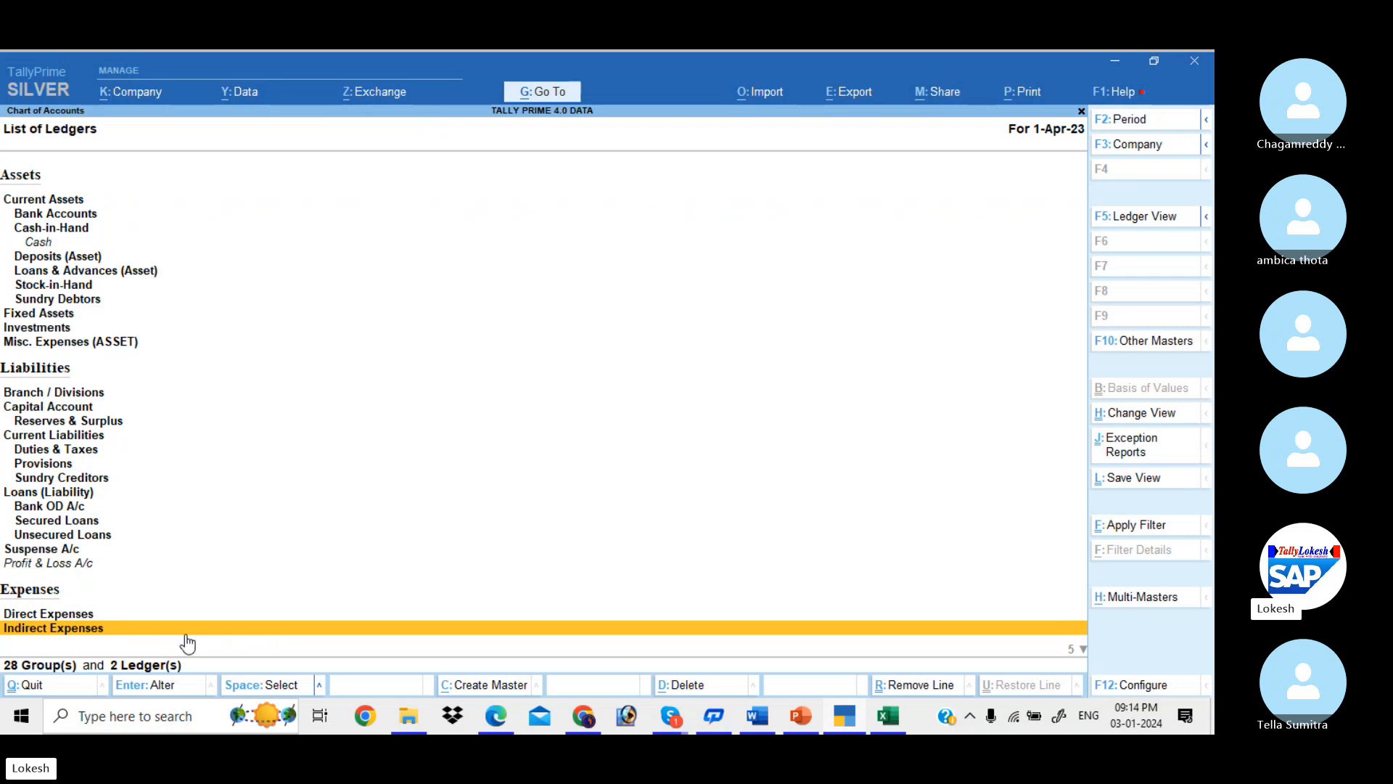
# - Switch back to the Group workbook in Excel and enter COLLEGE INCOMES as the group name in cell A3
pyautogui.hotkey('alt', 'Tab')
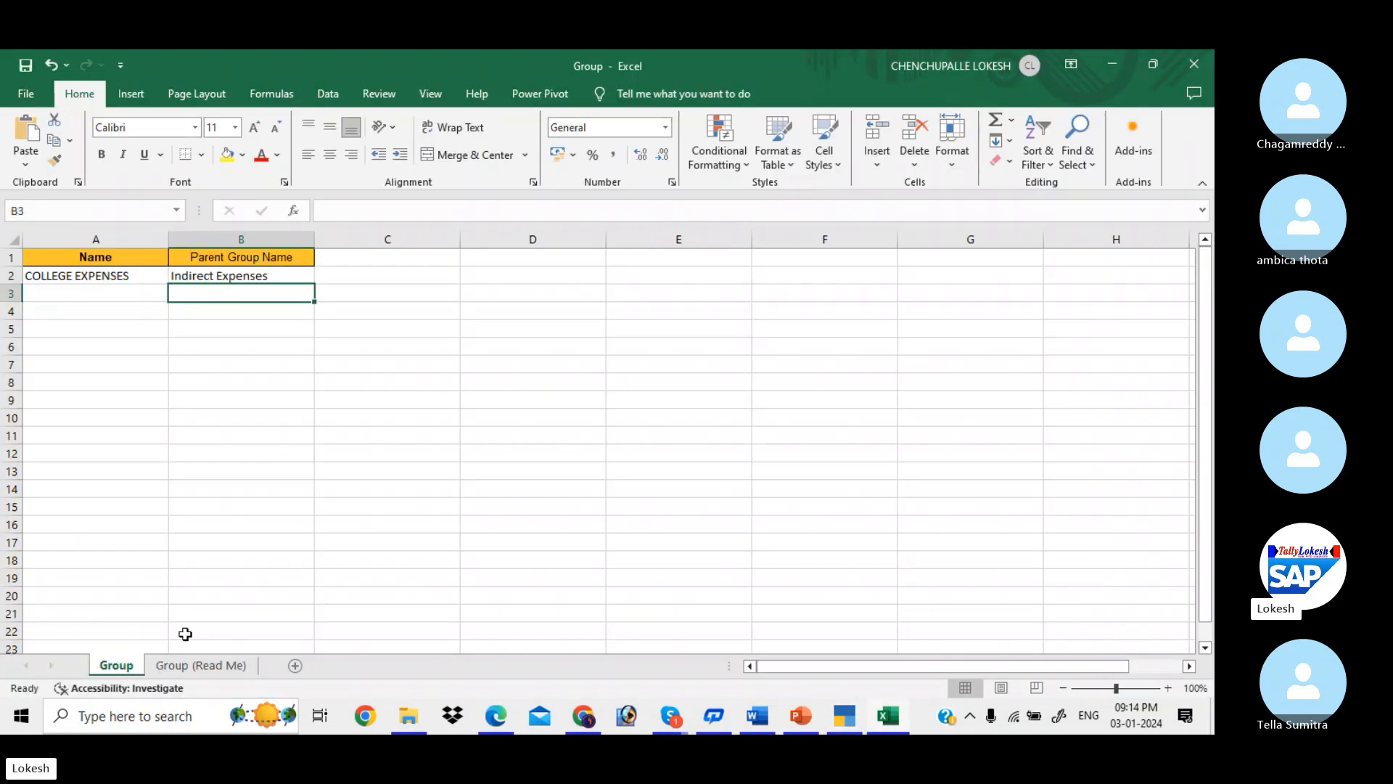
pyautogui.press('Left')
pyautogui.write('co')
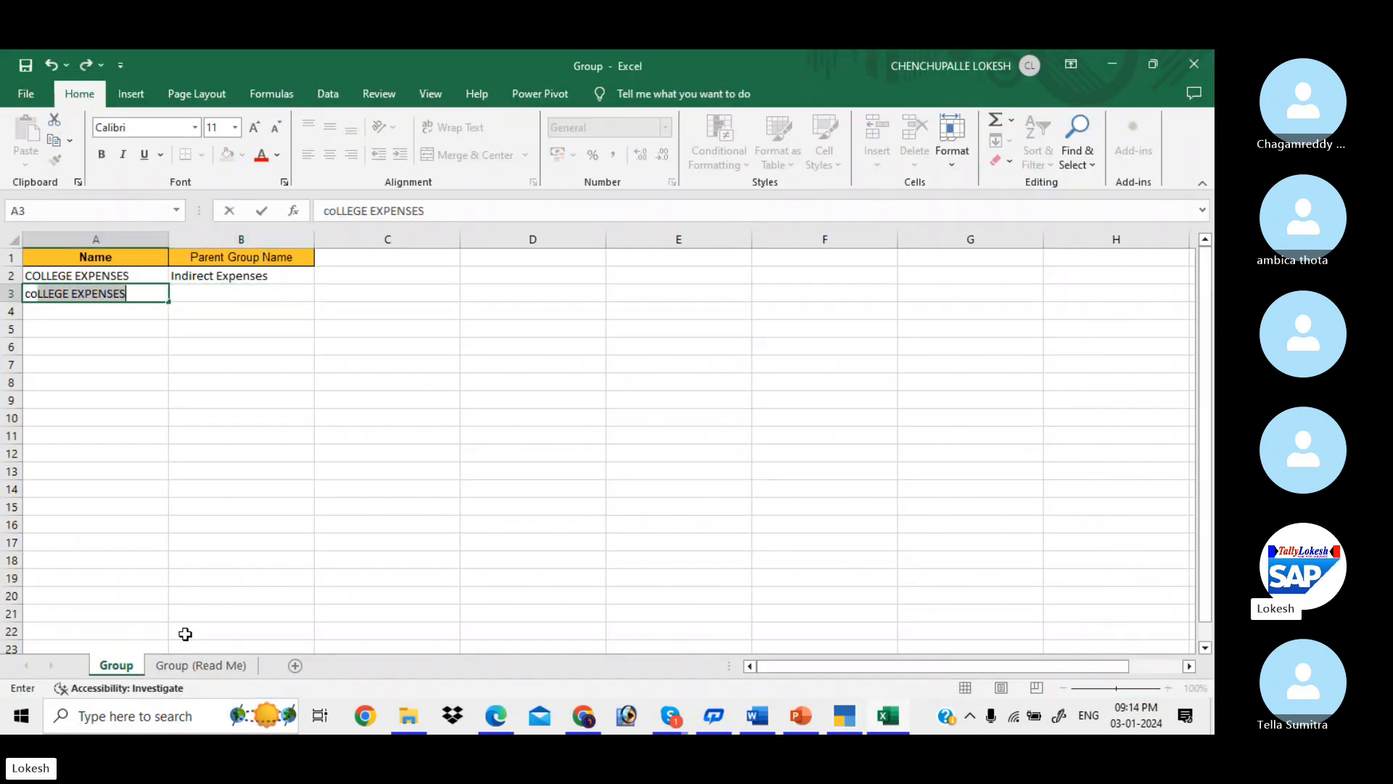
pyautogui.press('BackSpace')
pyautogui.press('BackSpace')
pyautogui.press('BackSpace')
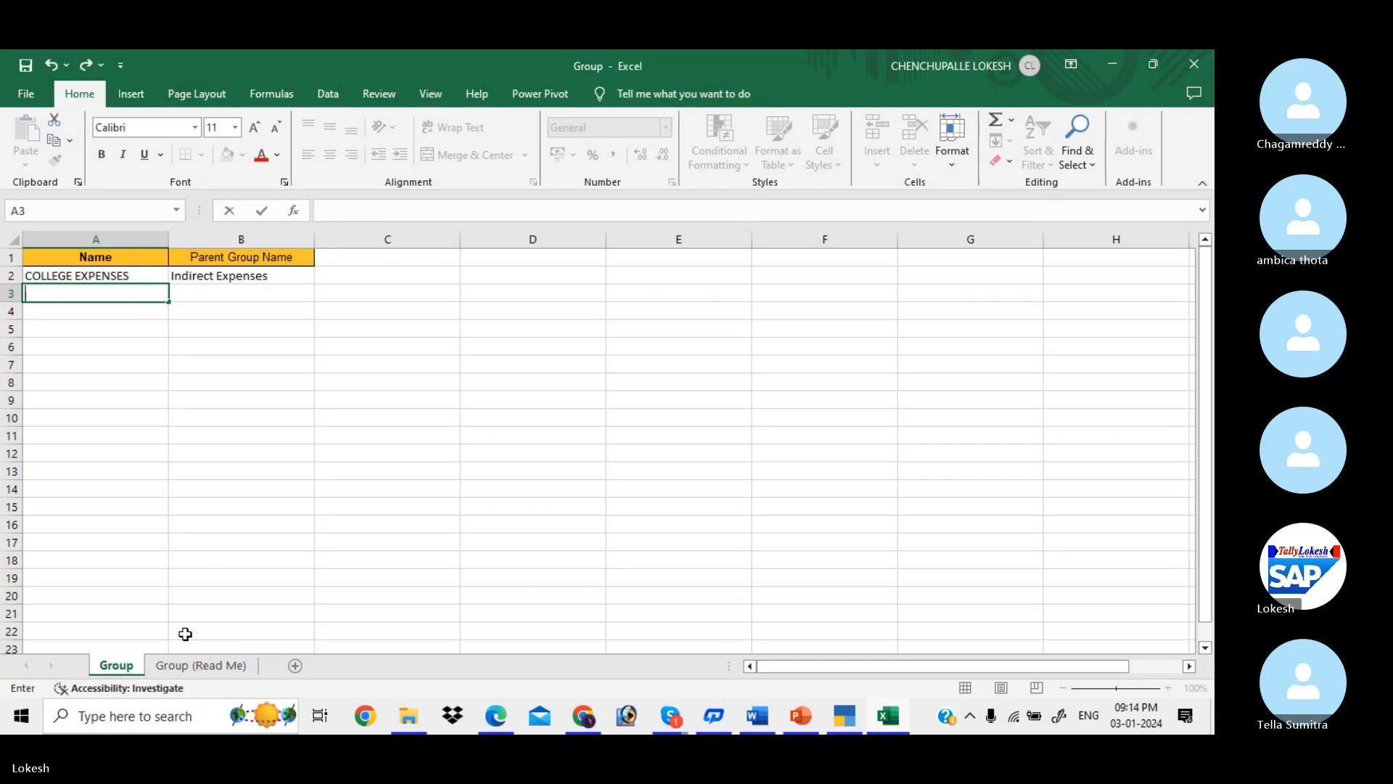
pyautogui.write('COLLEGE ')
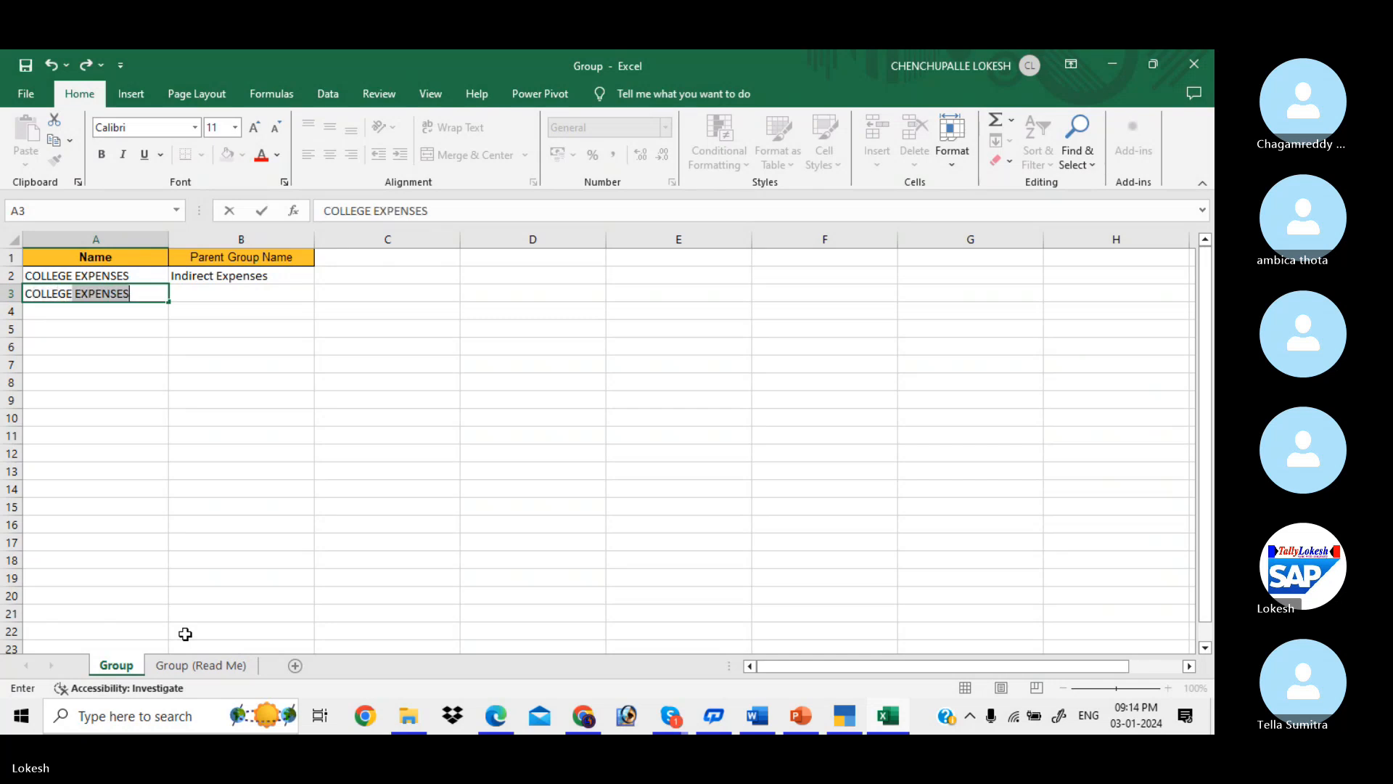
pyautogui.write('INCOMES')
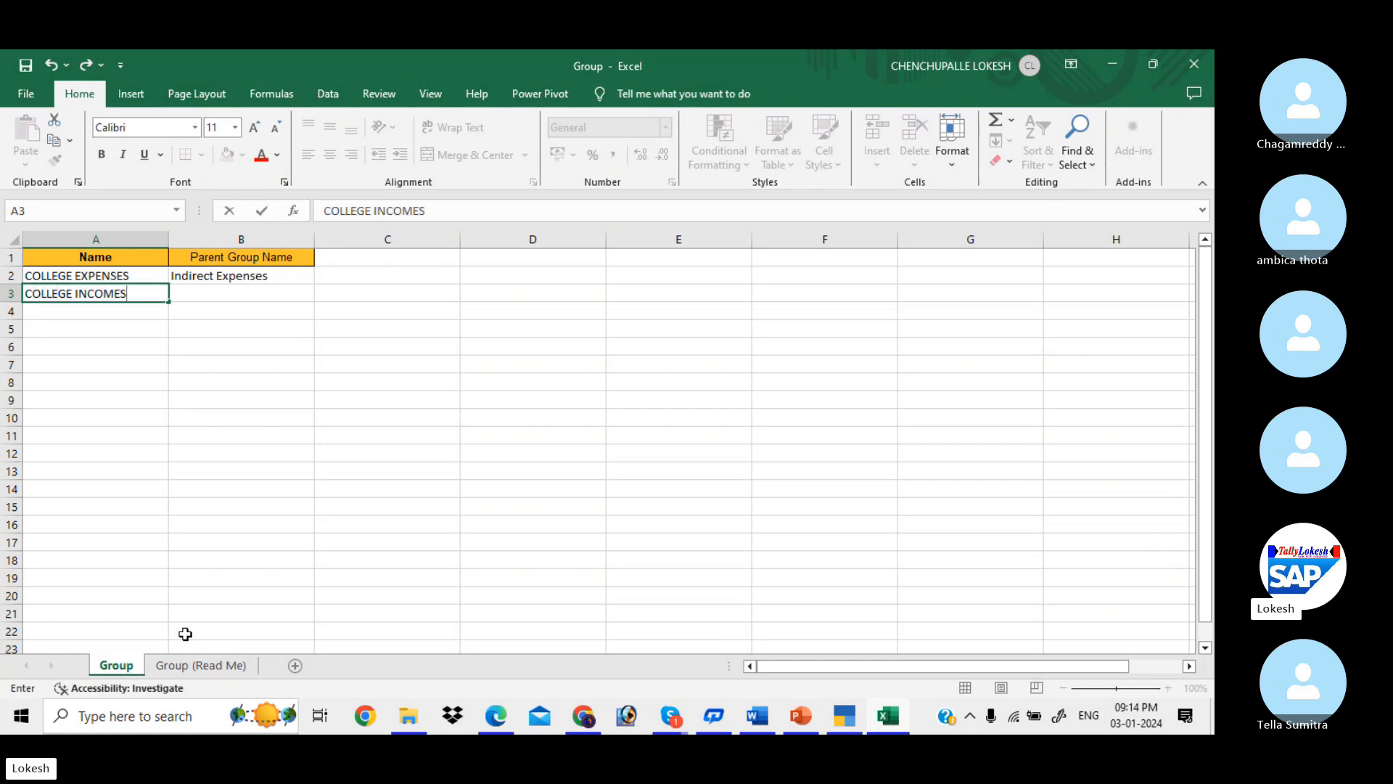
# - Enter Indirect Incomes as the parent group name for COLLEGE INCOMES
pyautogui.press('Tab')
pyautogui.write('IN')
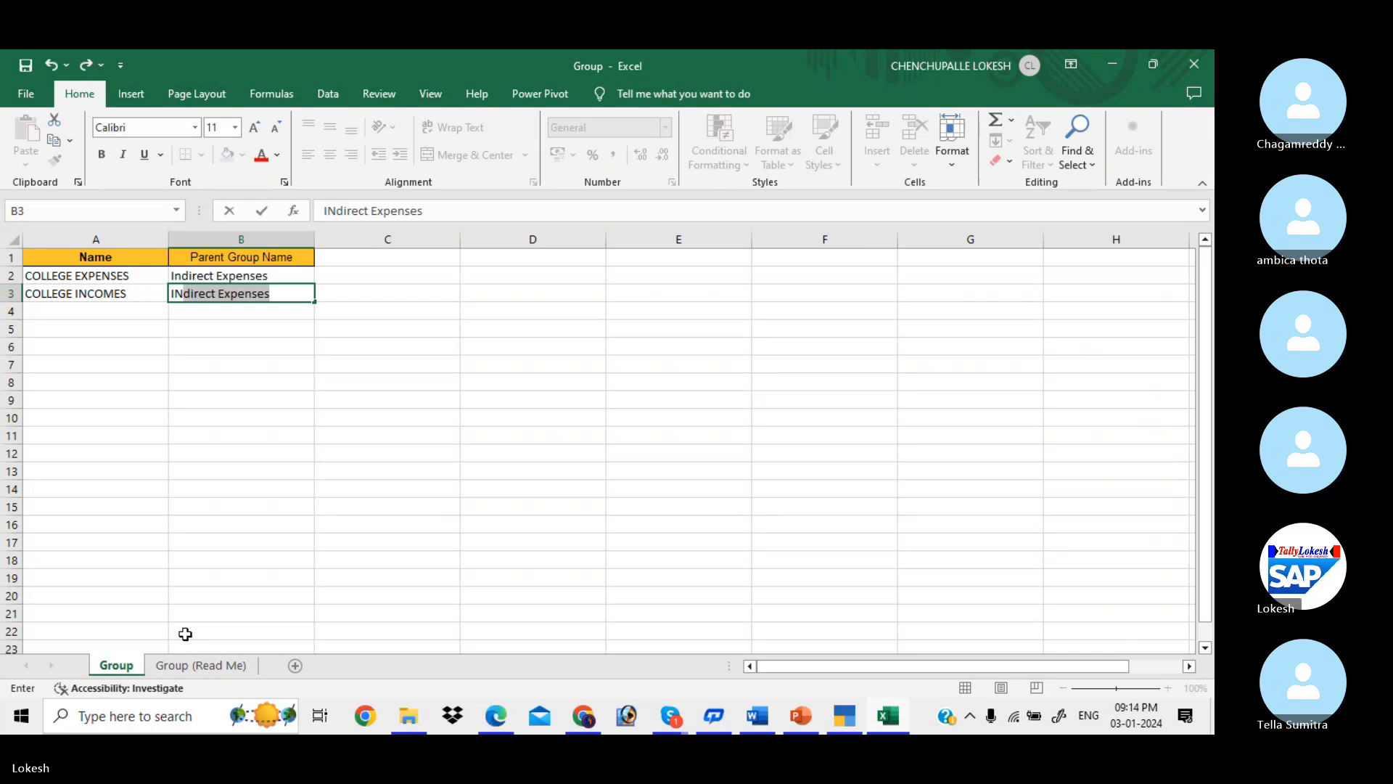
pyautogui.press('BackSpace')
pyautogui.press('BackSpace')
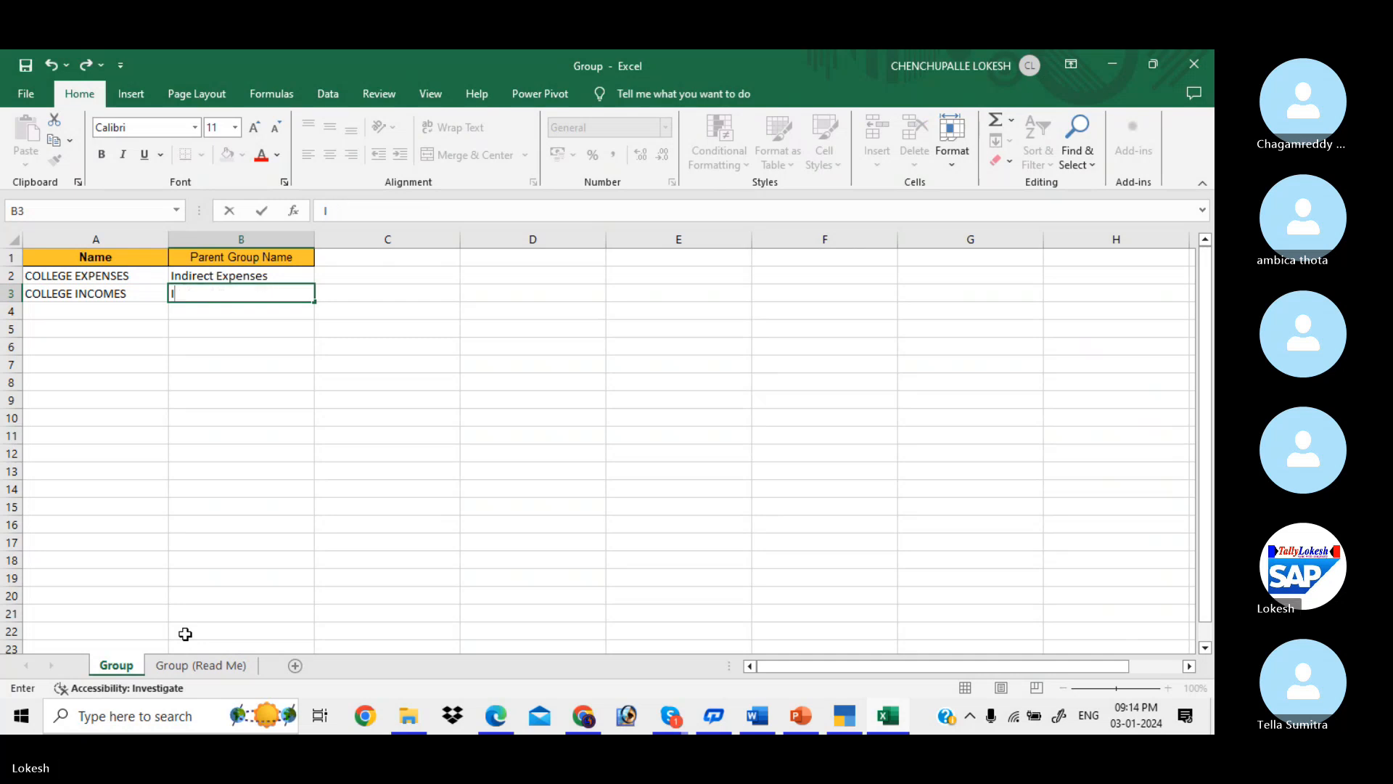
pyautogui.write('ndirect inco')
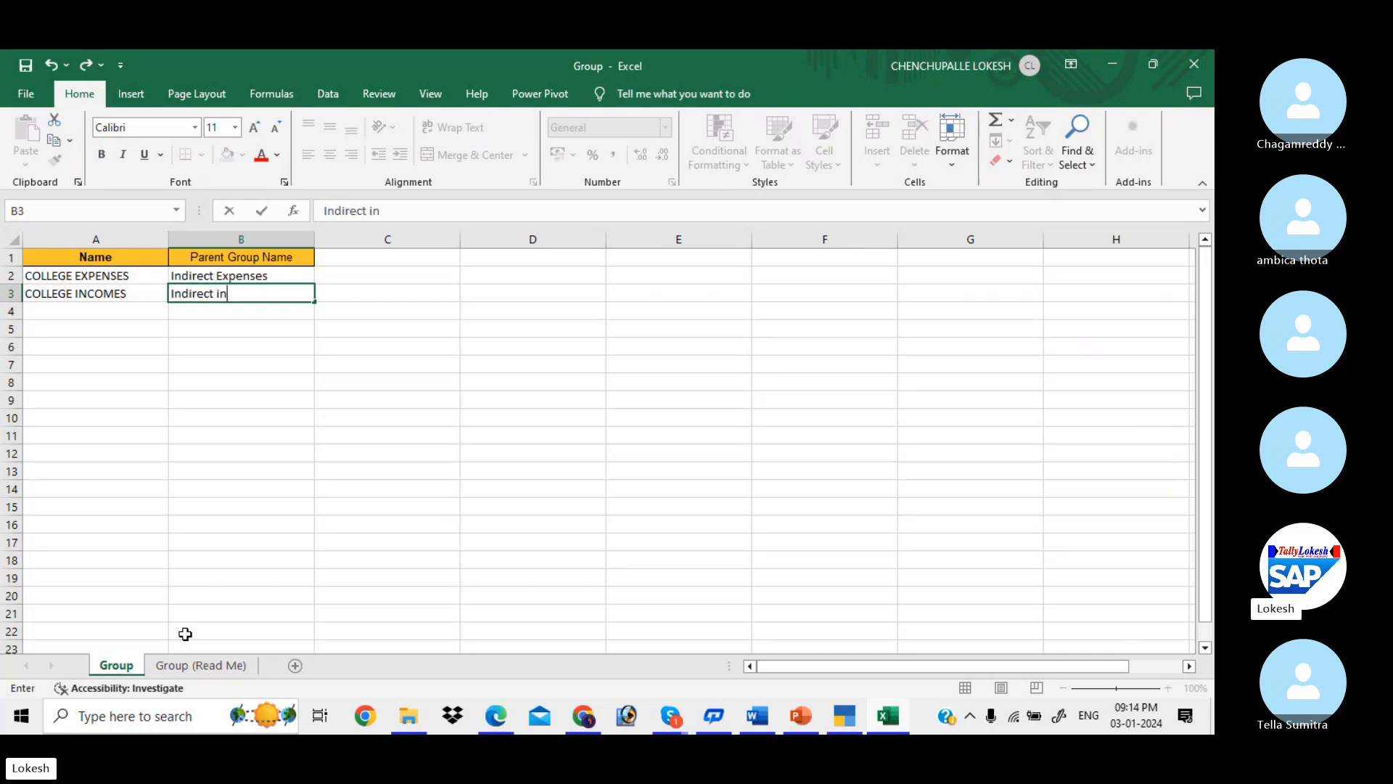
pyautogui.press('BackSpace')
pyautogui.press('BackSpace')
pyautogui.press('BackSpace')
pyautogui.write('Income')
pyautogui.press('Return')
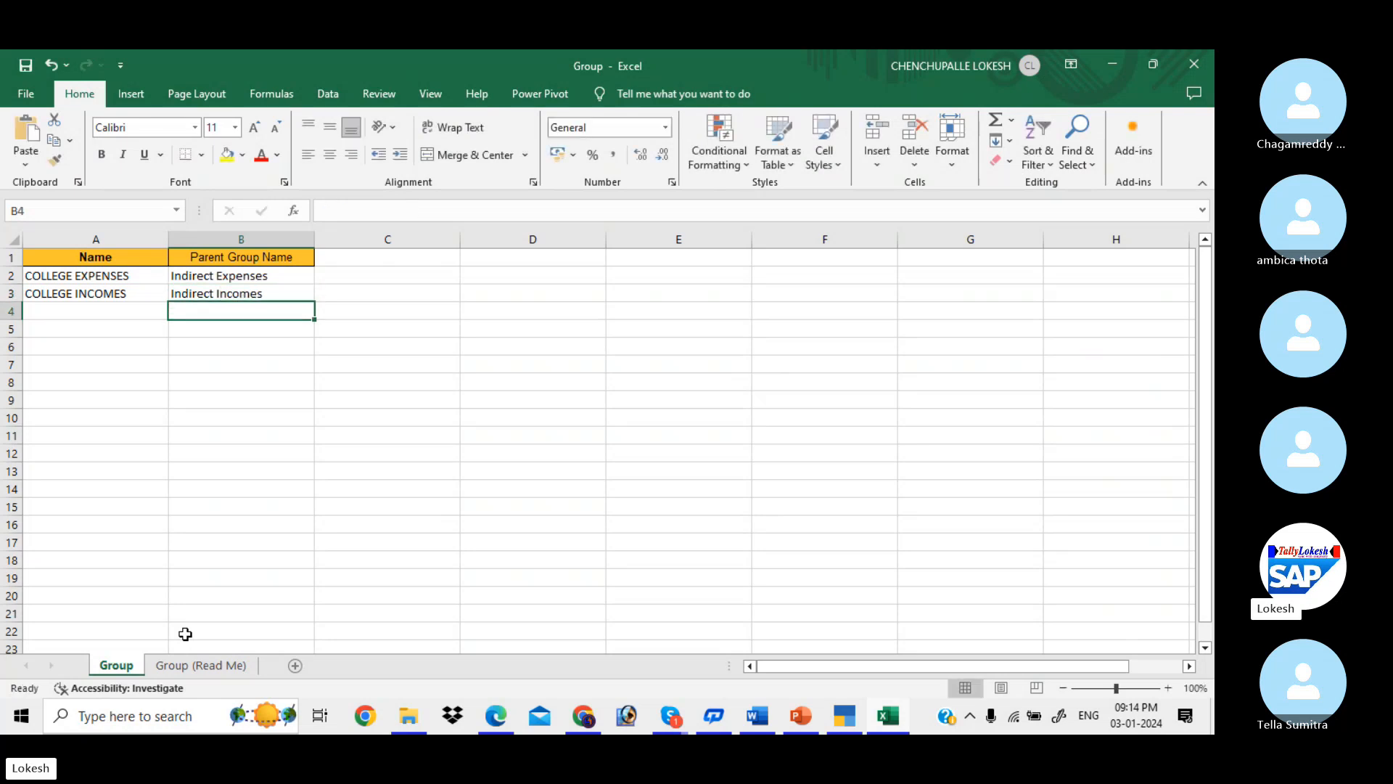
# - Switch to TallyPrime and check how the Indirect Incomes group is named under Income in the list of ledgers
pyautogui.hotkey('alt', 'Tab')
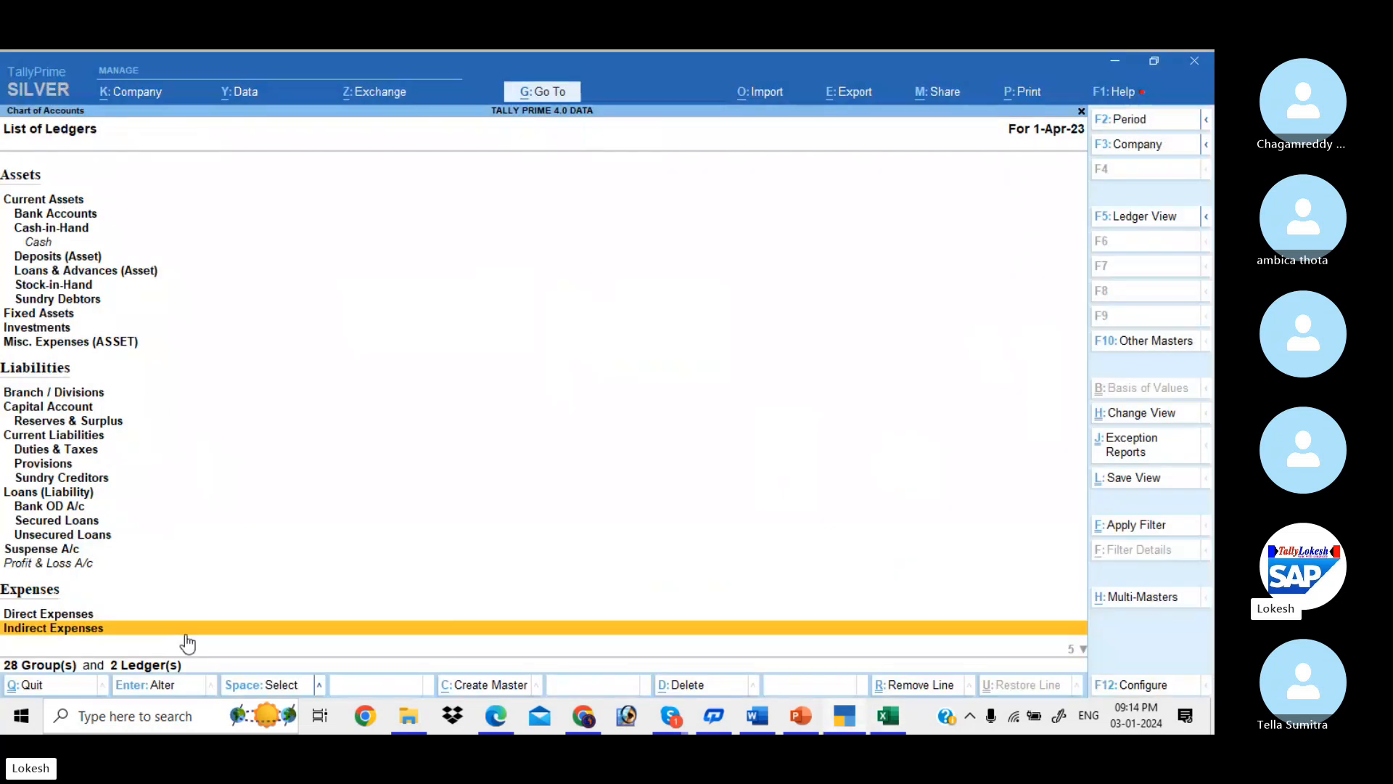
pyautogui.press('Down')
pyautogui.press('Down')
pyautogui.press('Down')
pyautogui.press('Down')
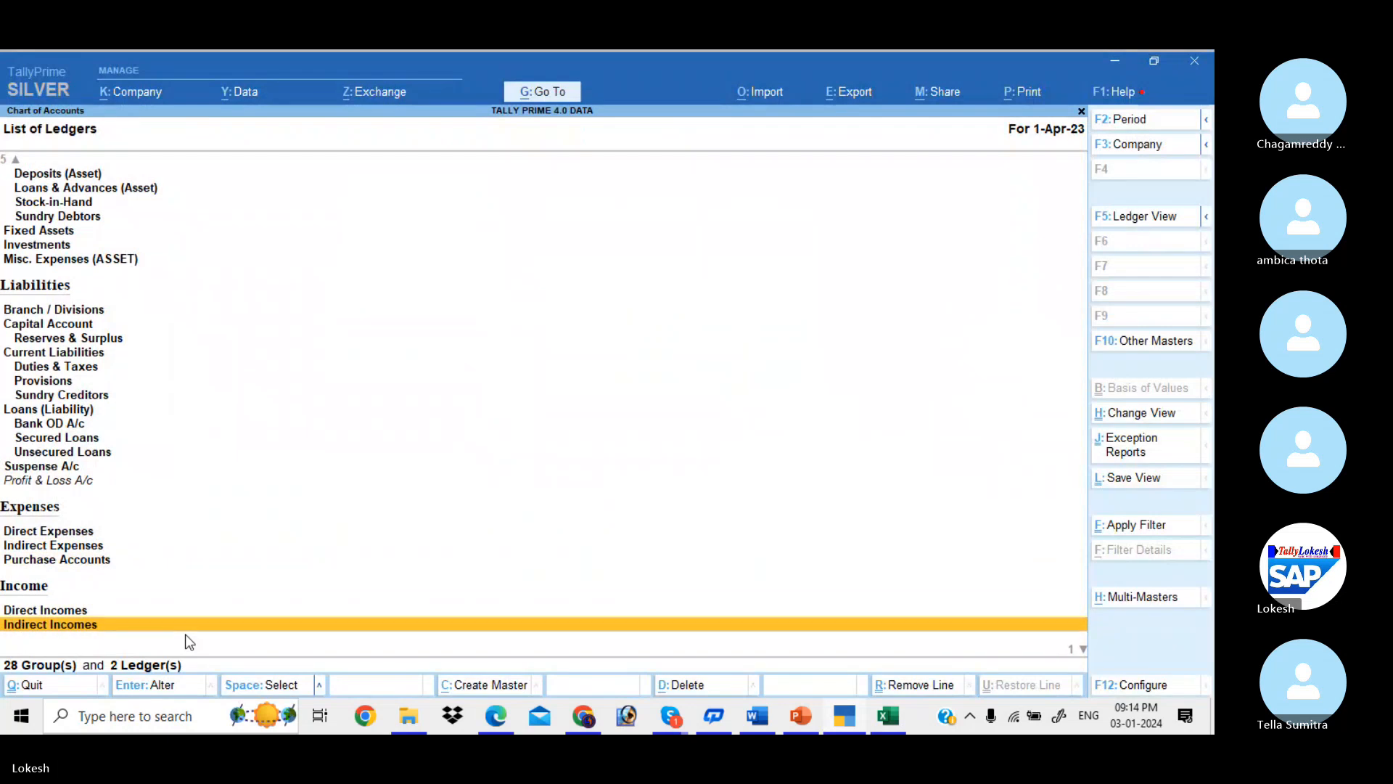
pyautogui.press('Up')
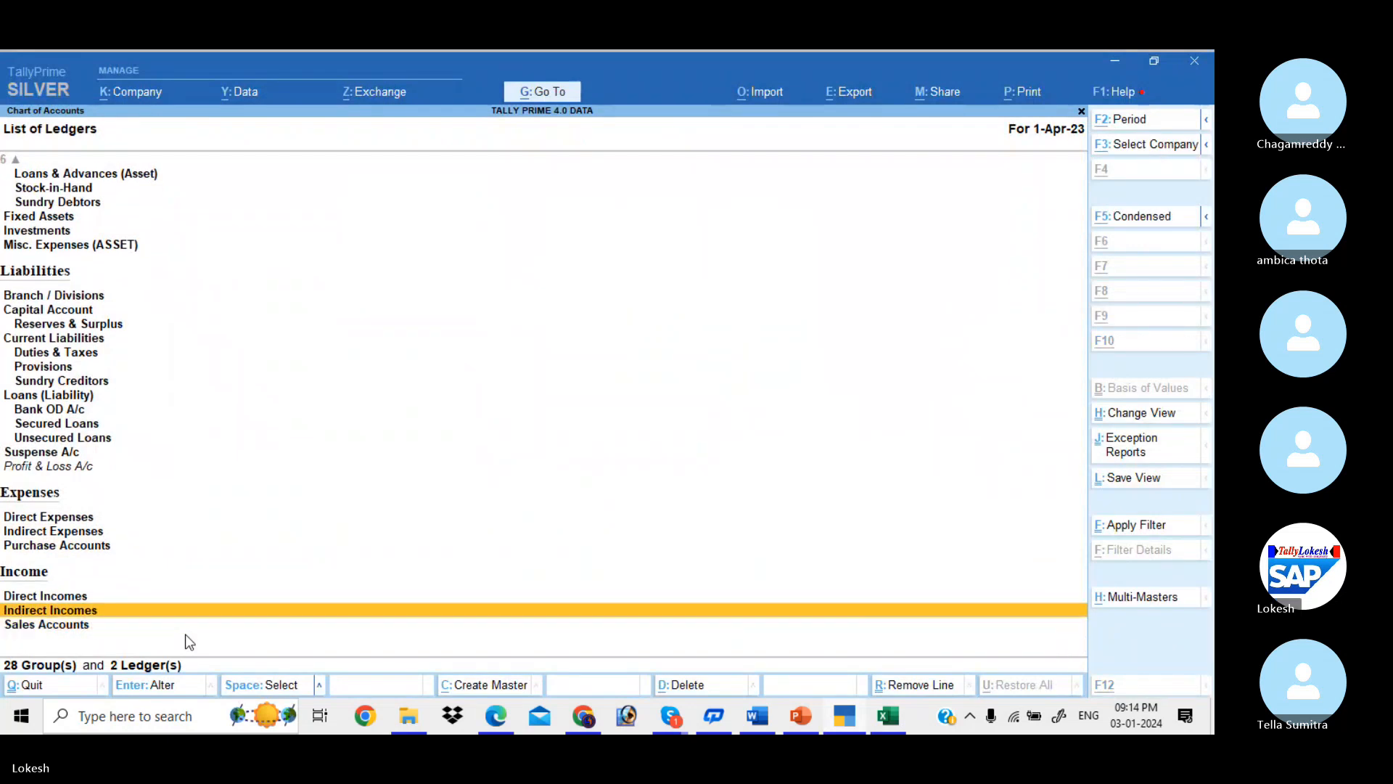
# - Switch back to the Group workbook in Excel and enter SCHOOL EXPENSES as the group name in cell A4
pyautogui.hotkey('alt', 'Tab')
pyautogui.press('Left')
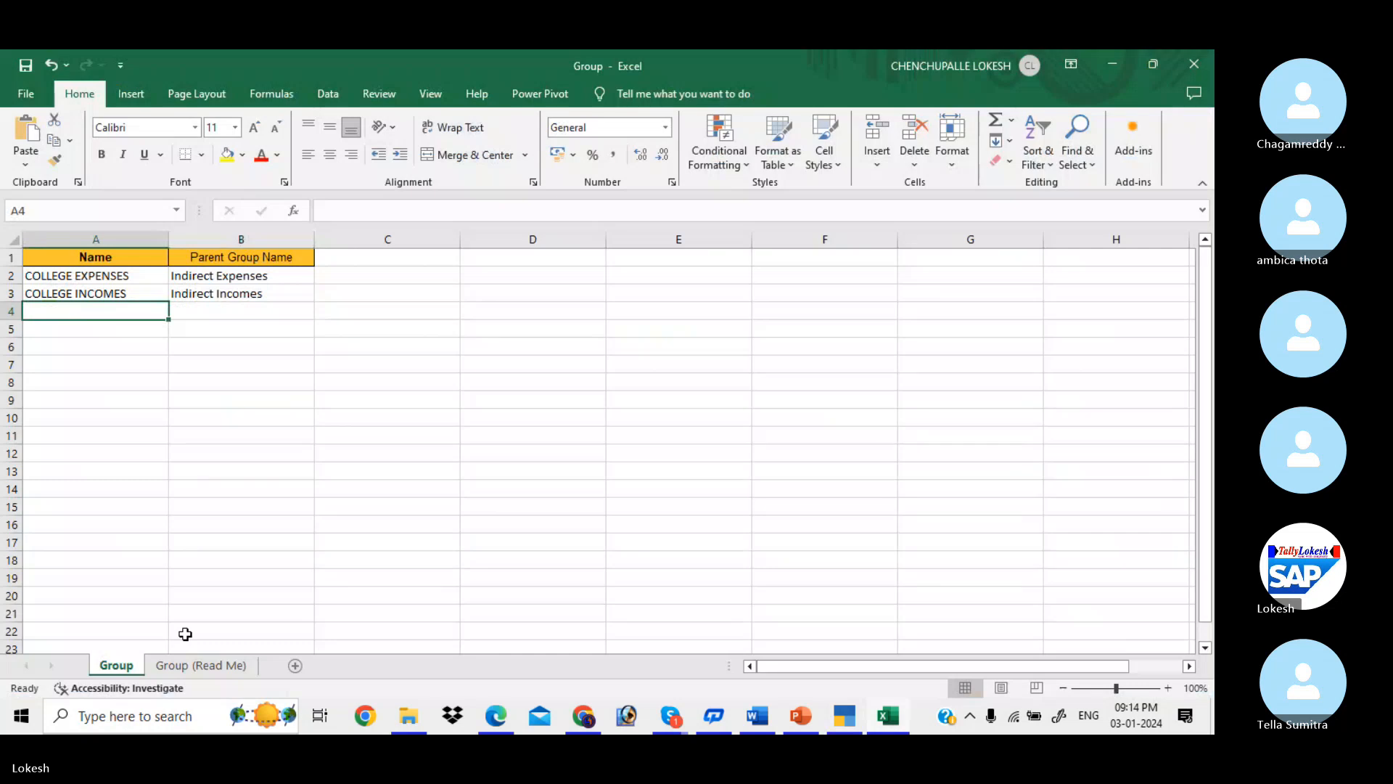
pyautogui.write('m')
pyautogui.press('BackSpace')
pyautogui.write('S')
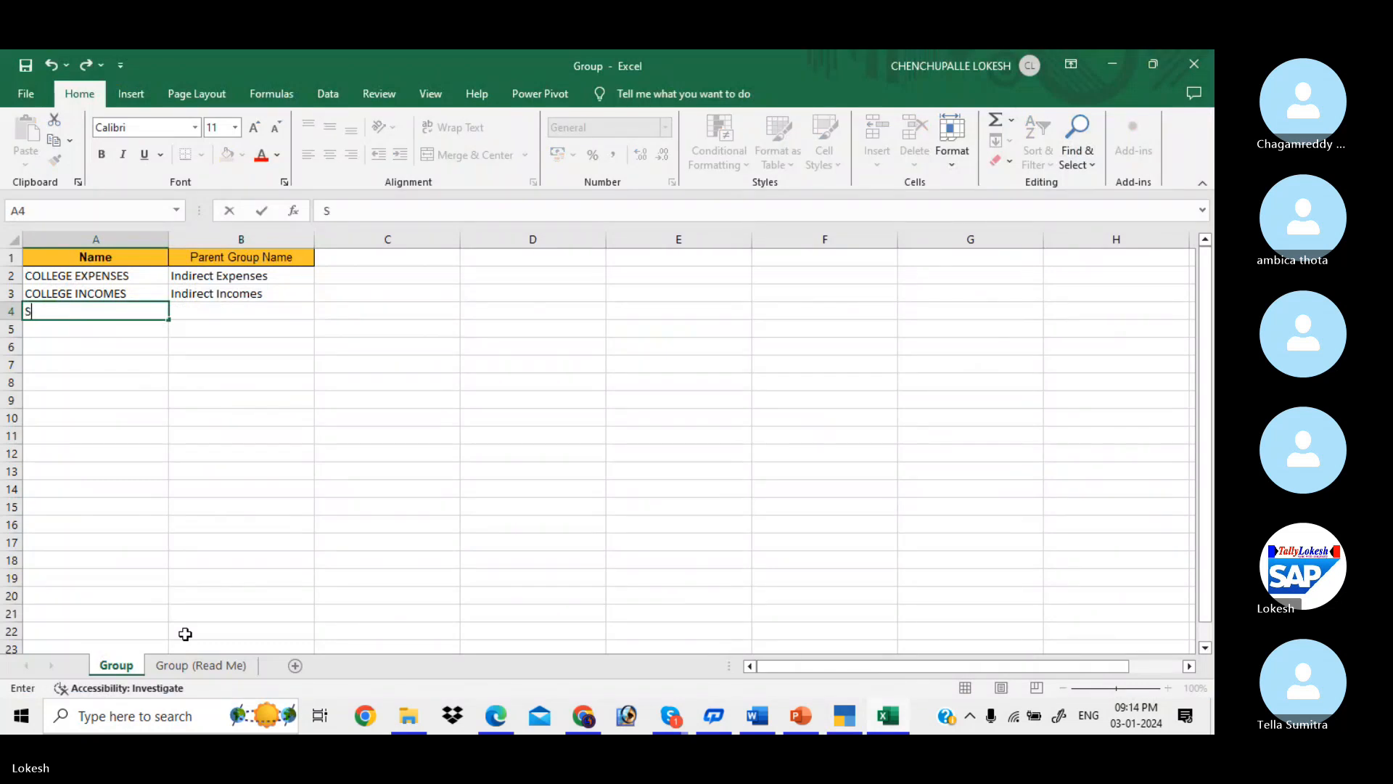
pyautogui.write('CHOOL ')
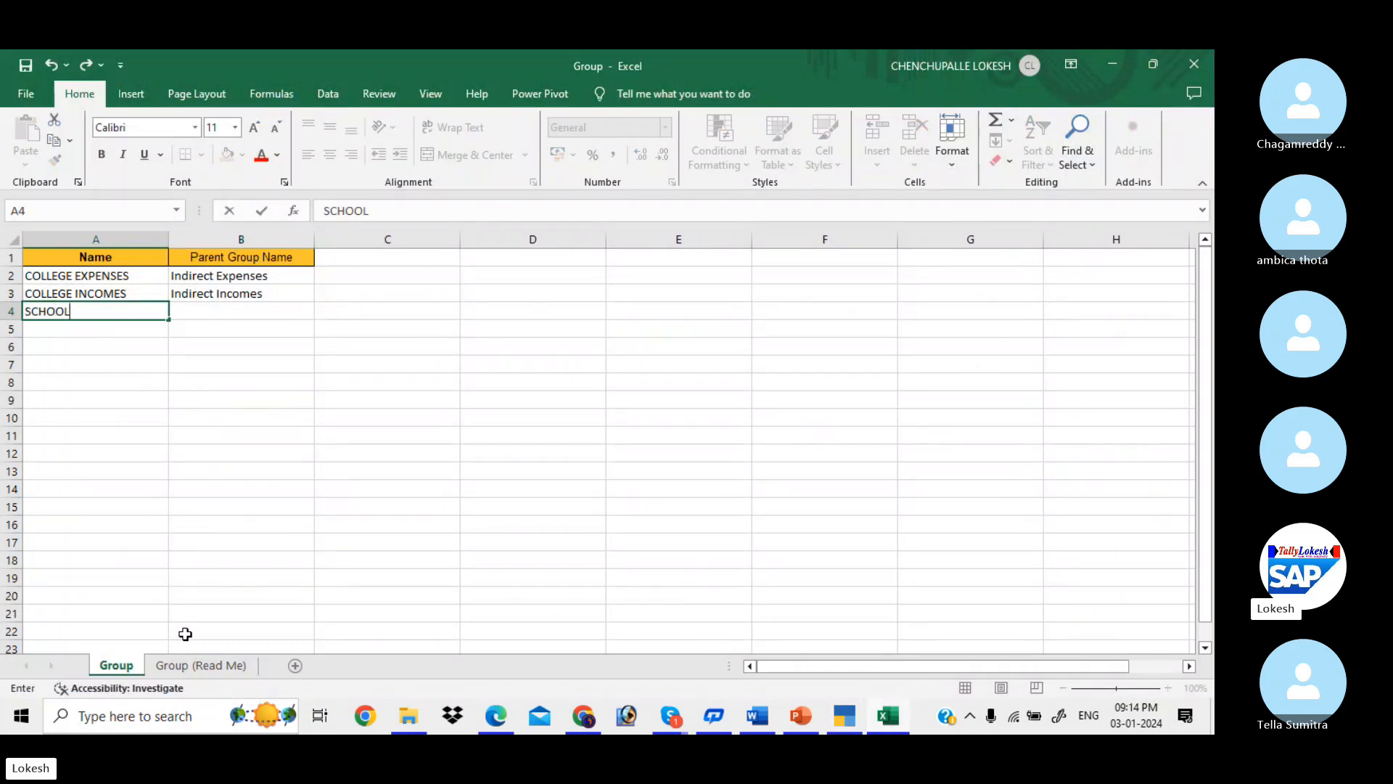
pyautogui.write('EXP')
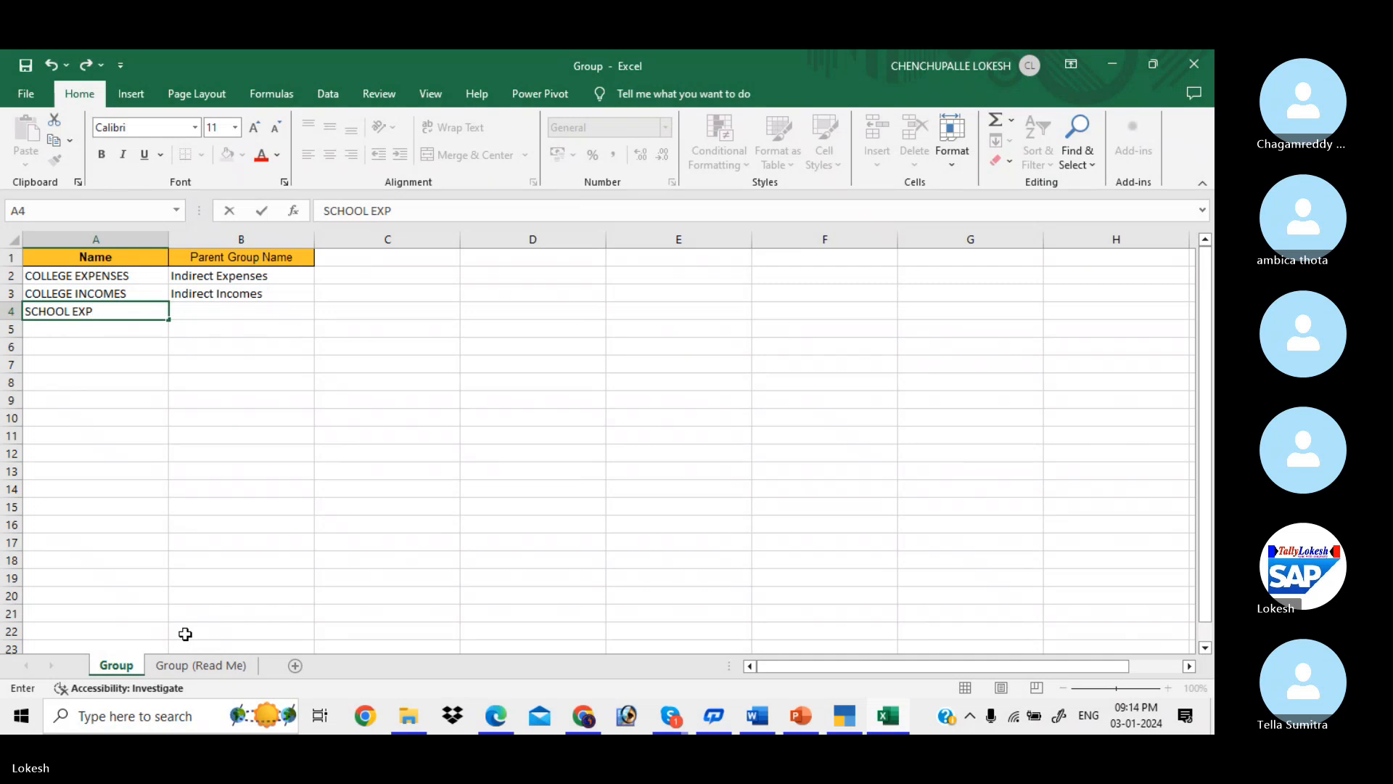
pyautogui.write('ENSES')
pyautogui.press('Tab')
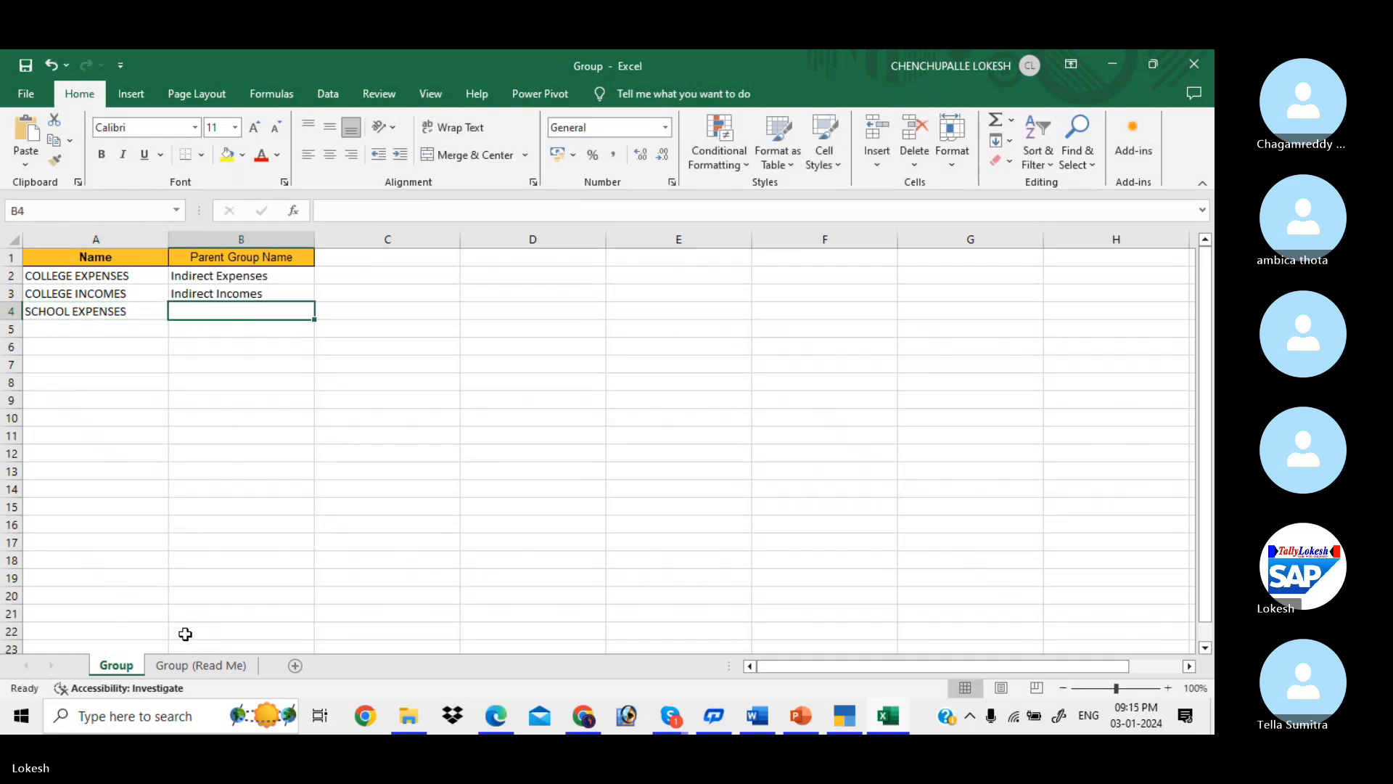
# - Enter SCHOOL INCOMES as the group name in cell A5
pyautogui.press('Down')
pyautogui.press('Left')
pyautogui.write('SCHOOL')
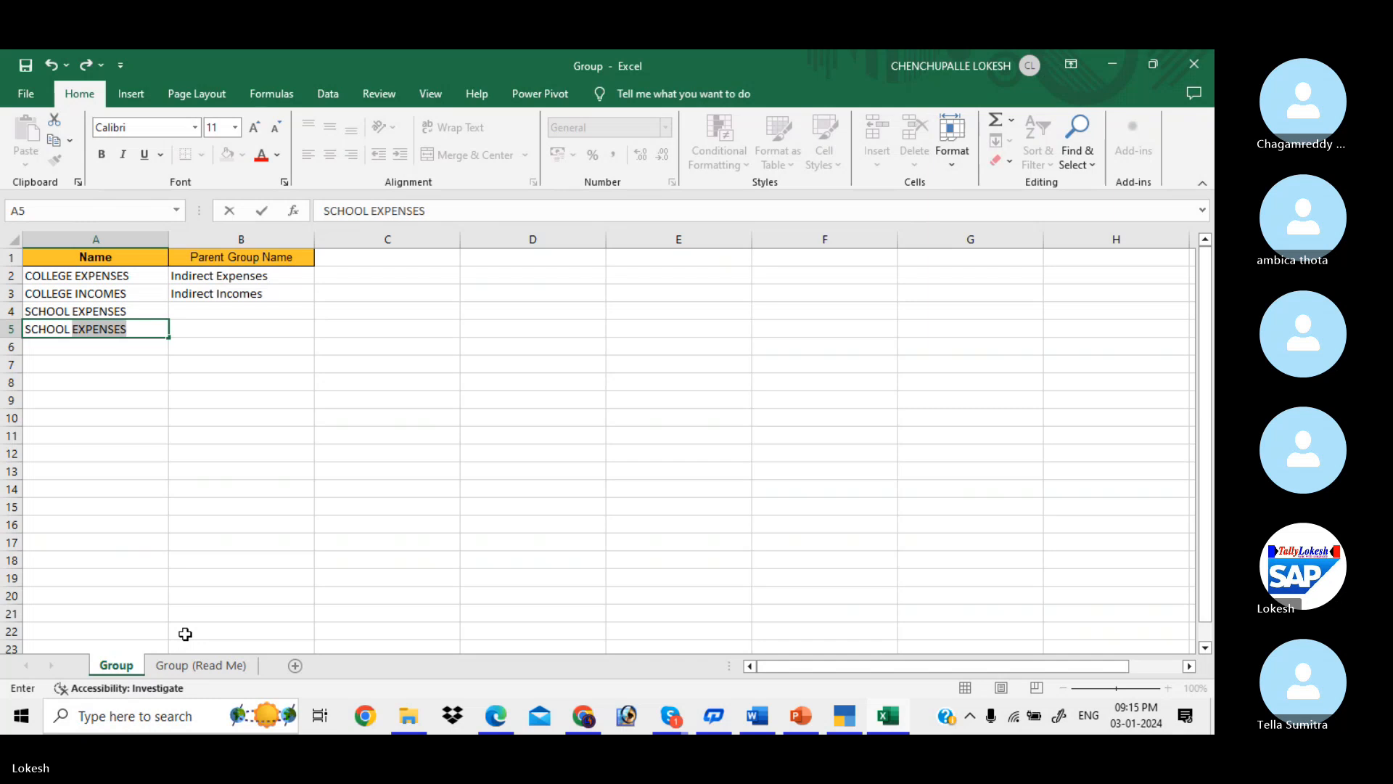
pyautogui.write(' INCOMES')
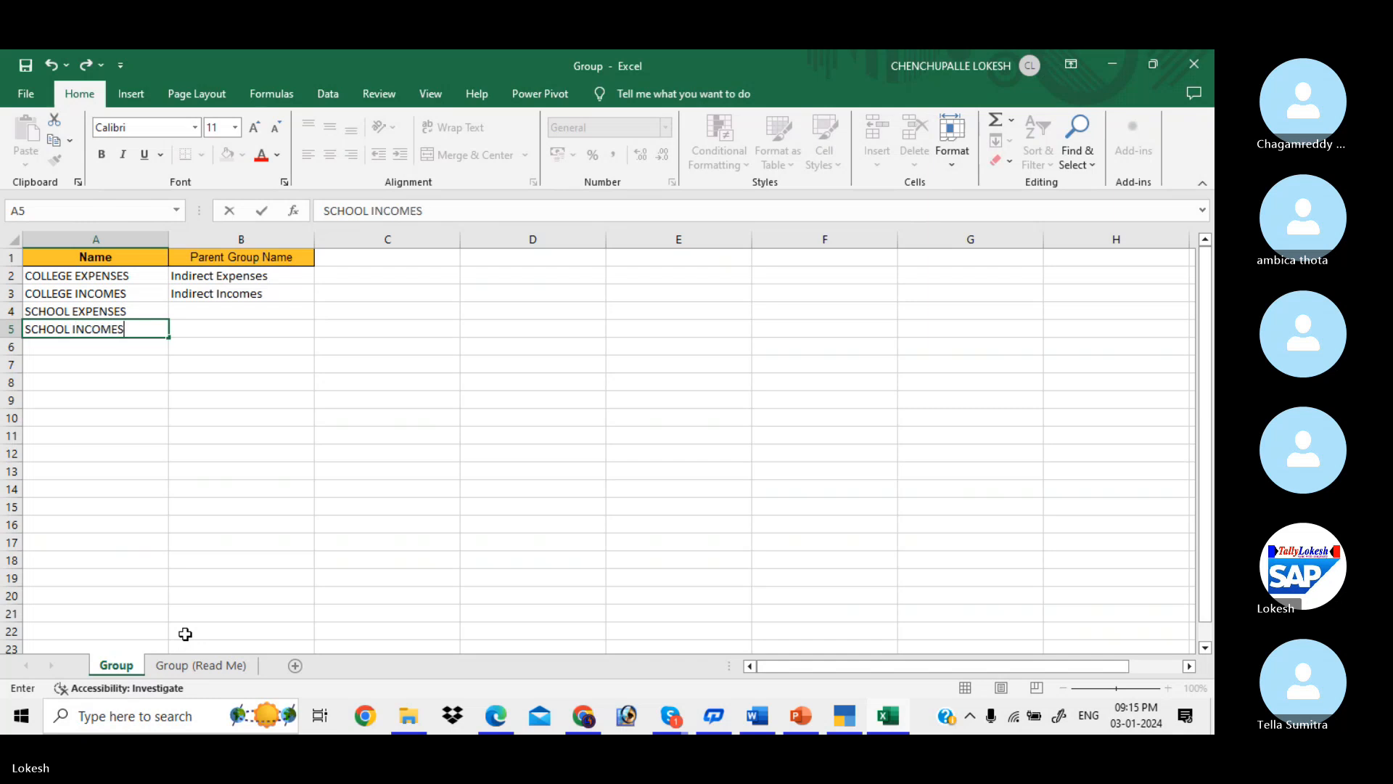
pyautogui.press('Tab')
# - Copy the Indirect Expenses and Indirect Incomes parent groups from B2:B3 into B4:B5 for the two school groups
pyautogui.press('Up')
pyautogui.press('Up')
pyautogui.press('Up')
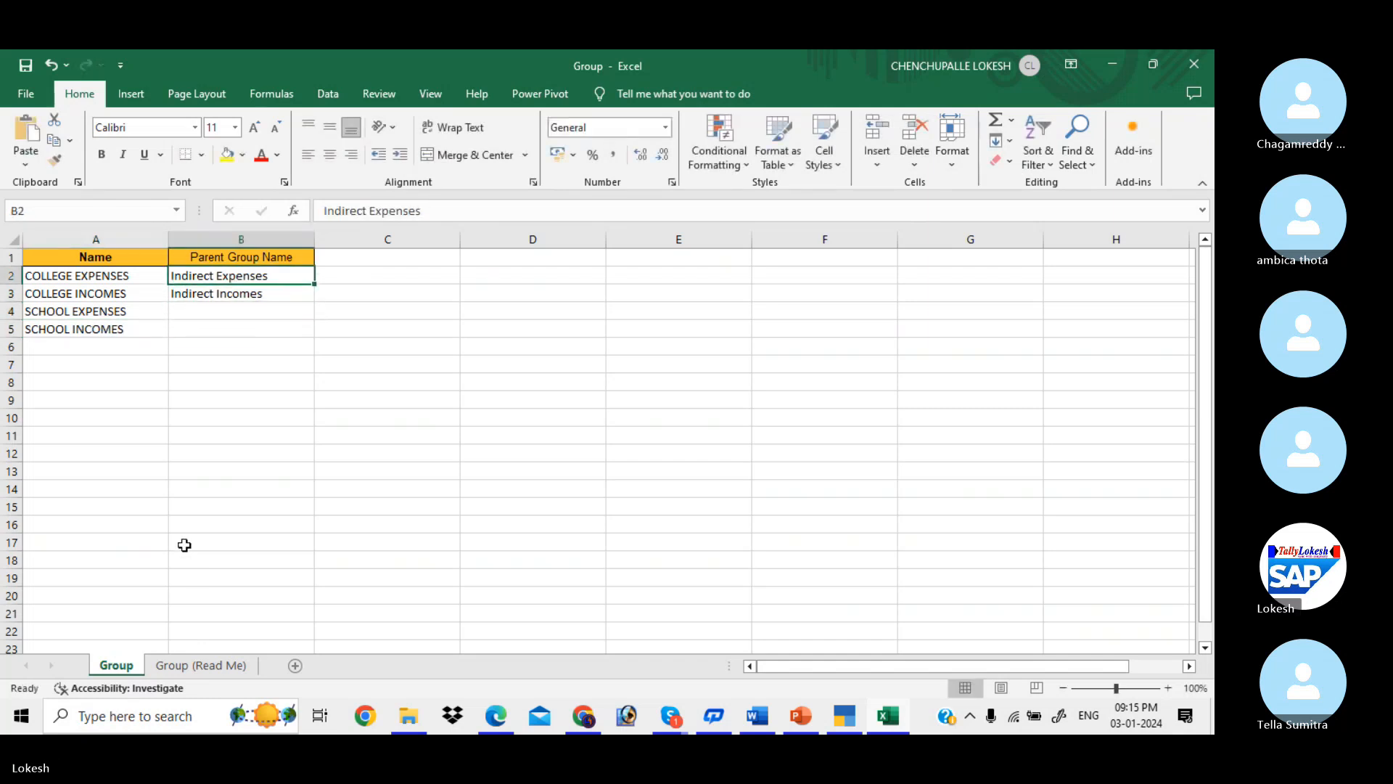
pyautogui.moveTo(286, 274); pyautogui.dragTo(287, 285)
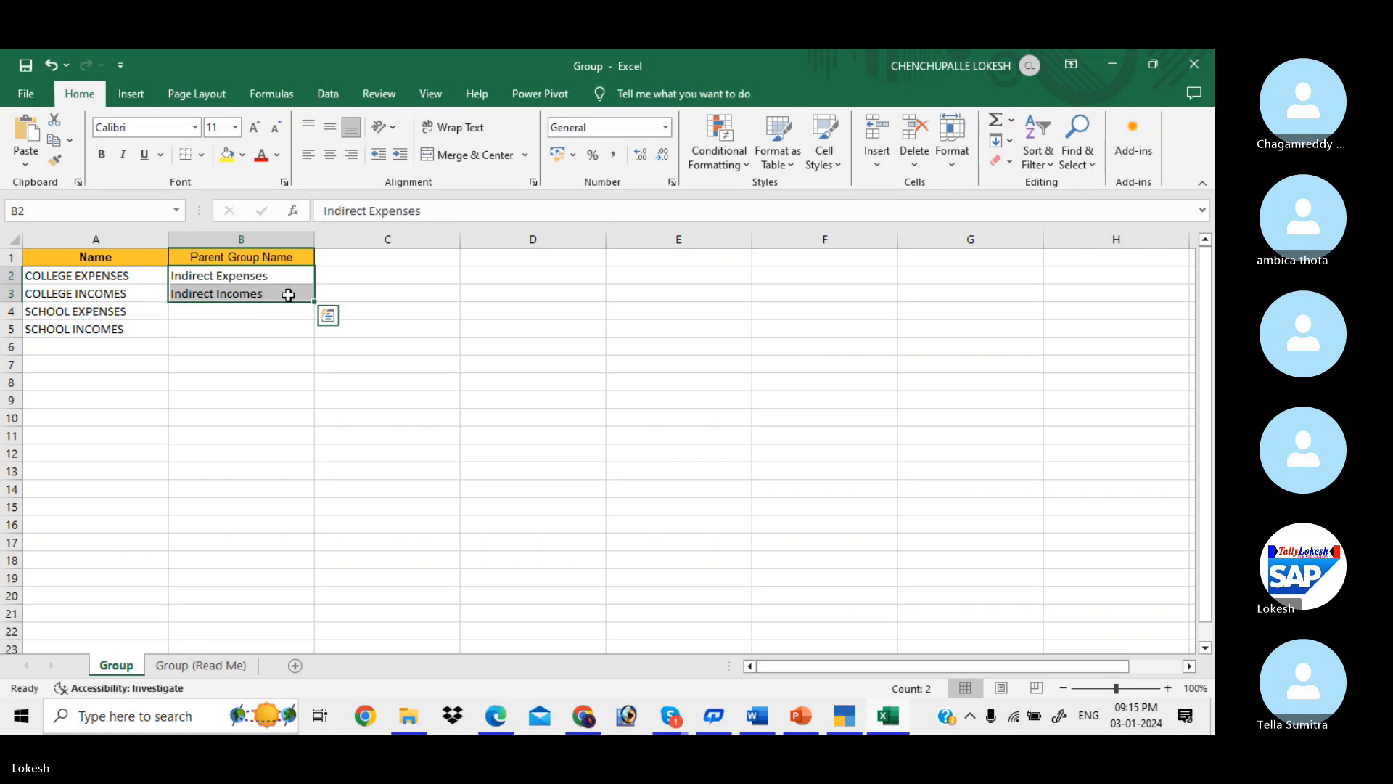
pyautogui.hotkey('ctrl', 'c')
pyautogui.click(250, 308)
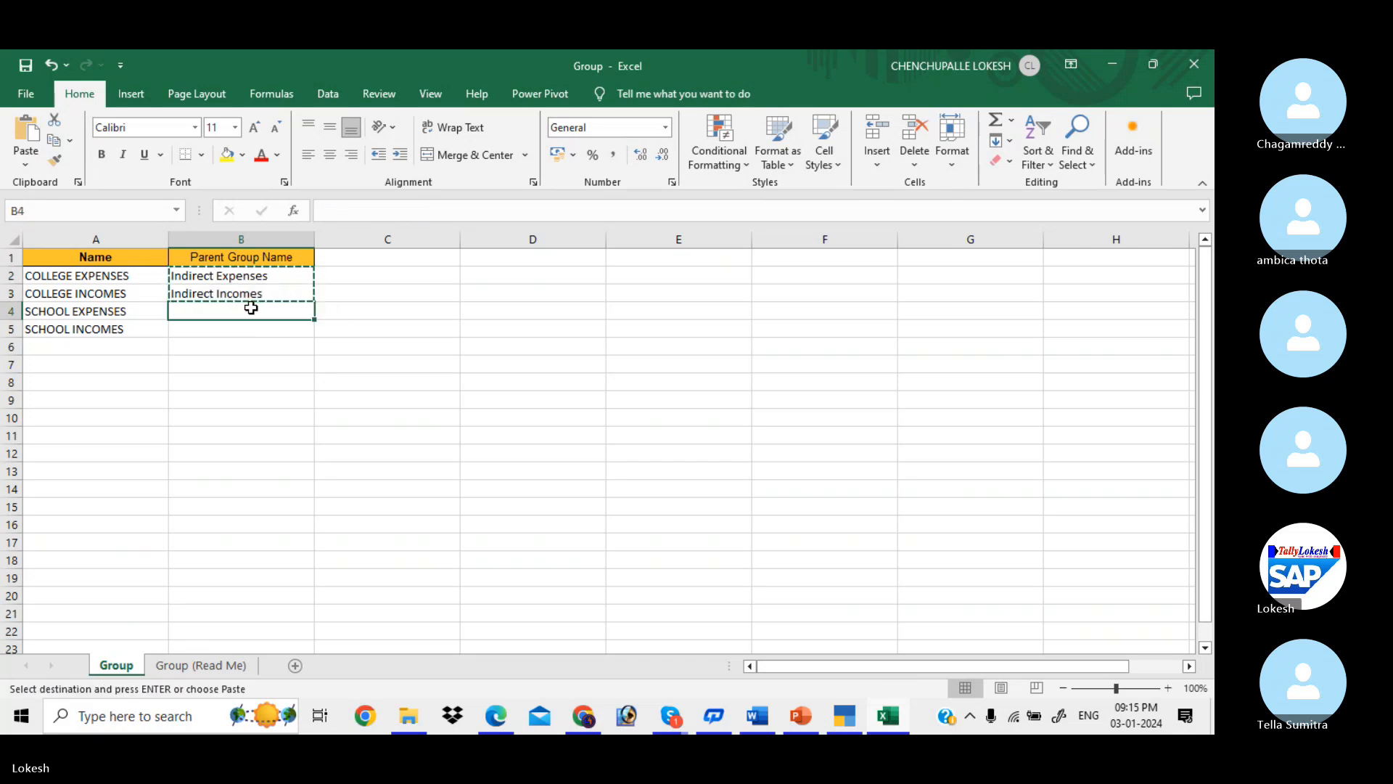
pyautogui.hotkey('ctrl', 'v')
pyautogui.press('Escape')
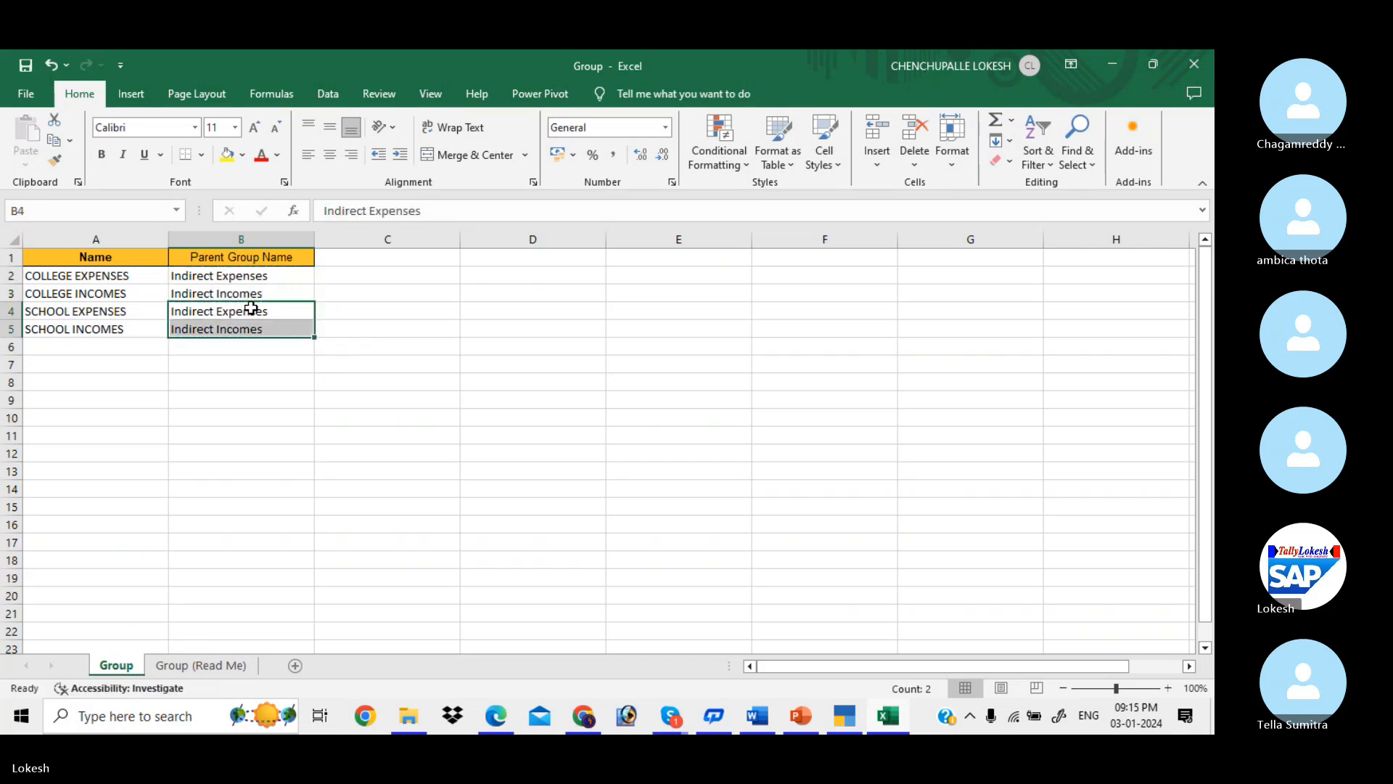
# - Enter KADAPA CUSTOMERS as the group name in cell A6
pyautogui.press('Down')
pyautogui.press('Left')
pyautogui.press('Down')
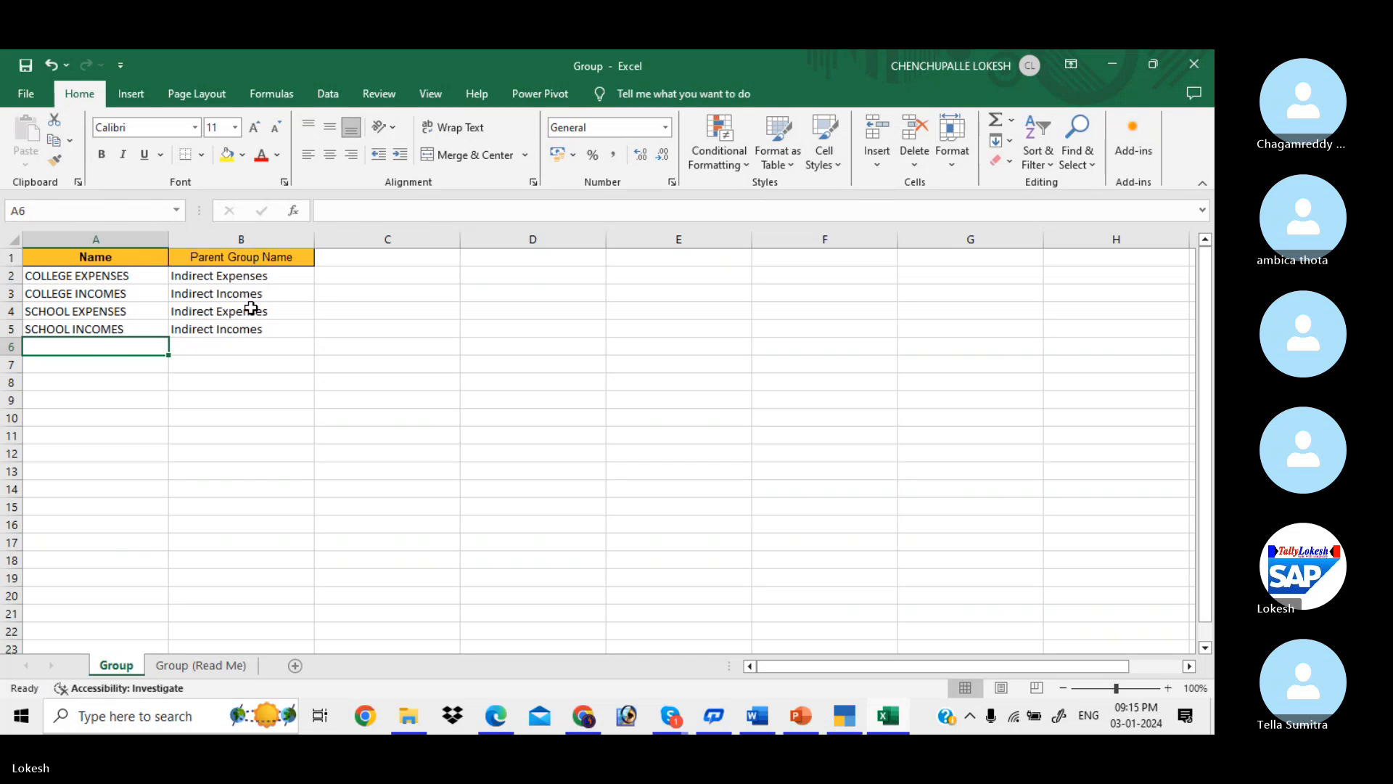
pyautogui.write('KADA')
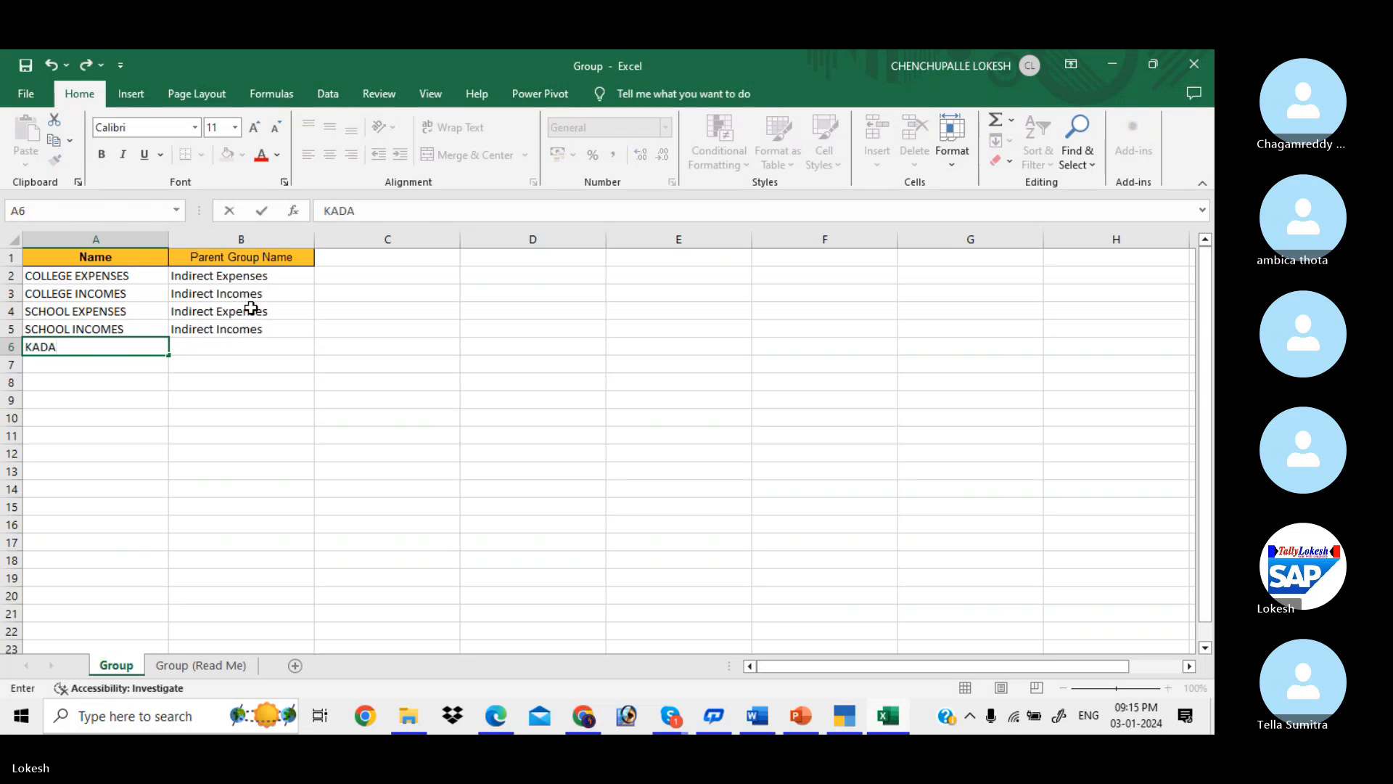
pyautogui.write('PA CUSTOMER')
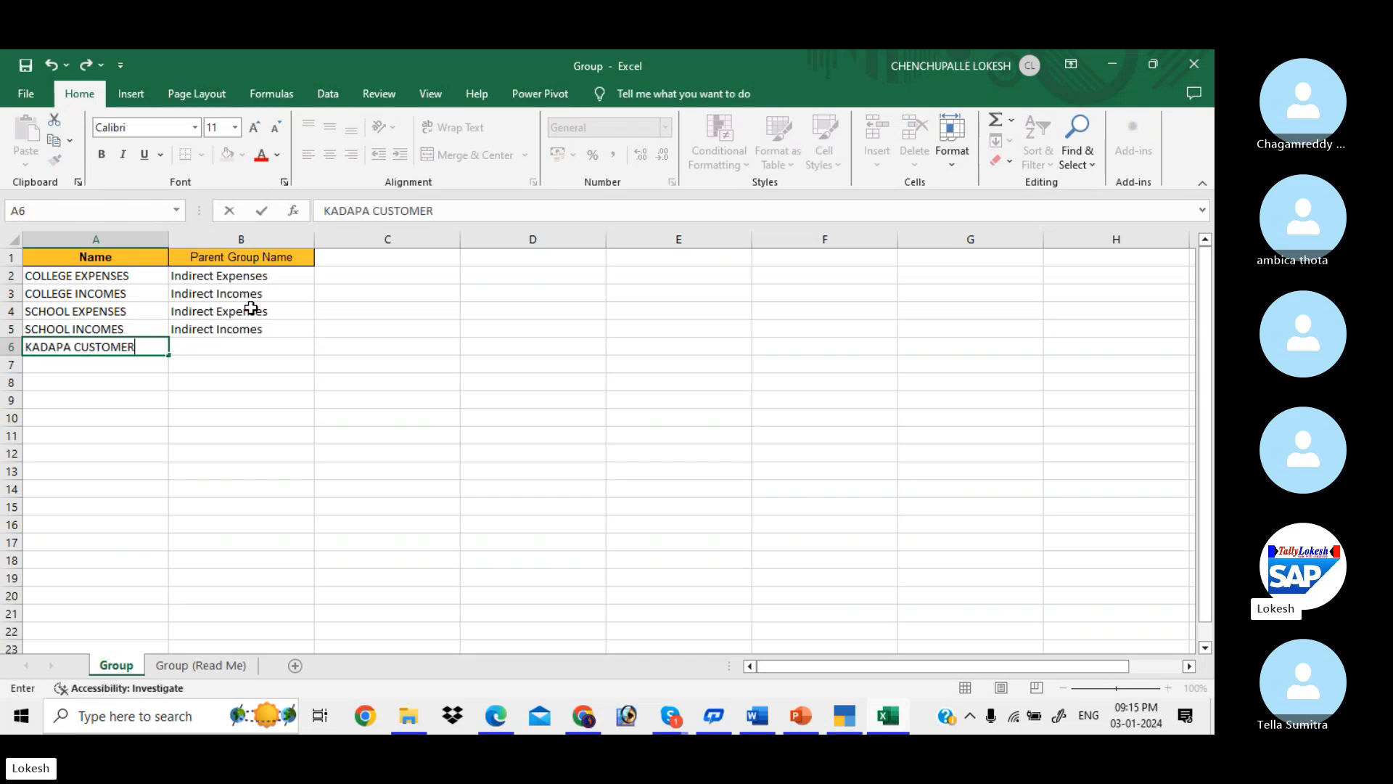
pyautogui.write('S')
pyautogui.press('Tab')
# - Enter Sundry Debtors as the parent group name for KADAPA CUSTOMERS
pyautogui.write('SUND')
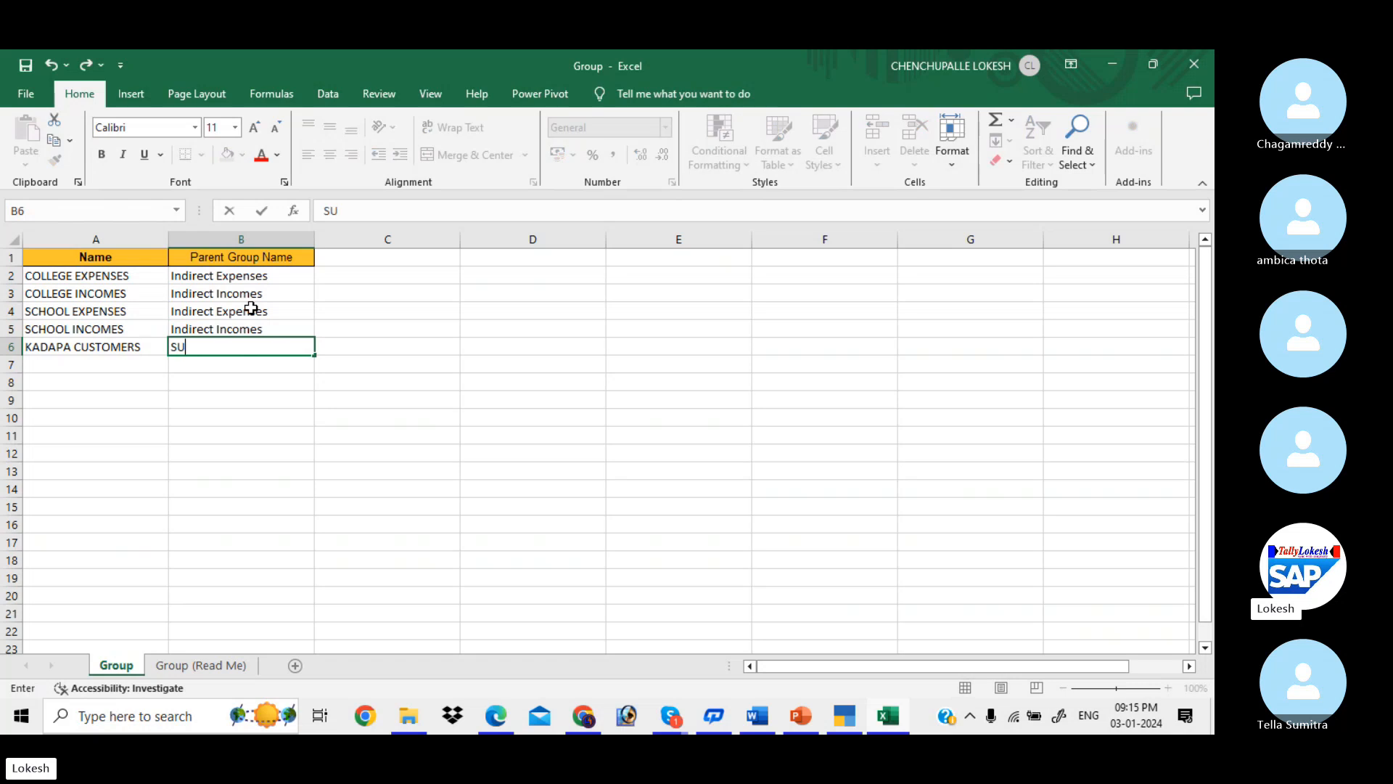
pyautogui.press('BackSpace')
pyautogui.press('BackSpace')
pyautogui.press('BackSpace')
pyautogui.press('BackSpace')
pyautogui.write('undry d')
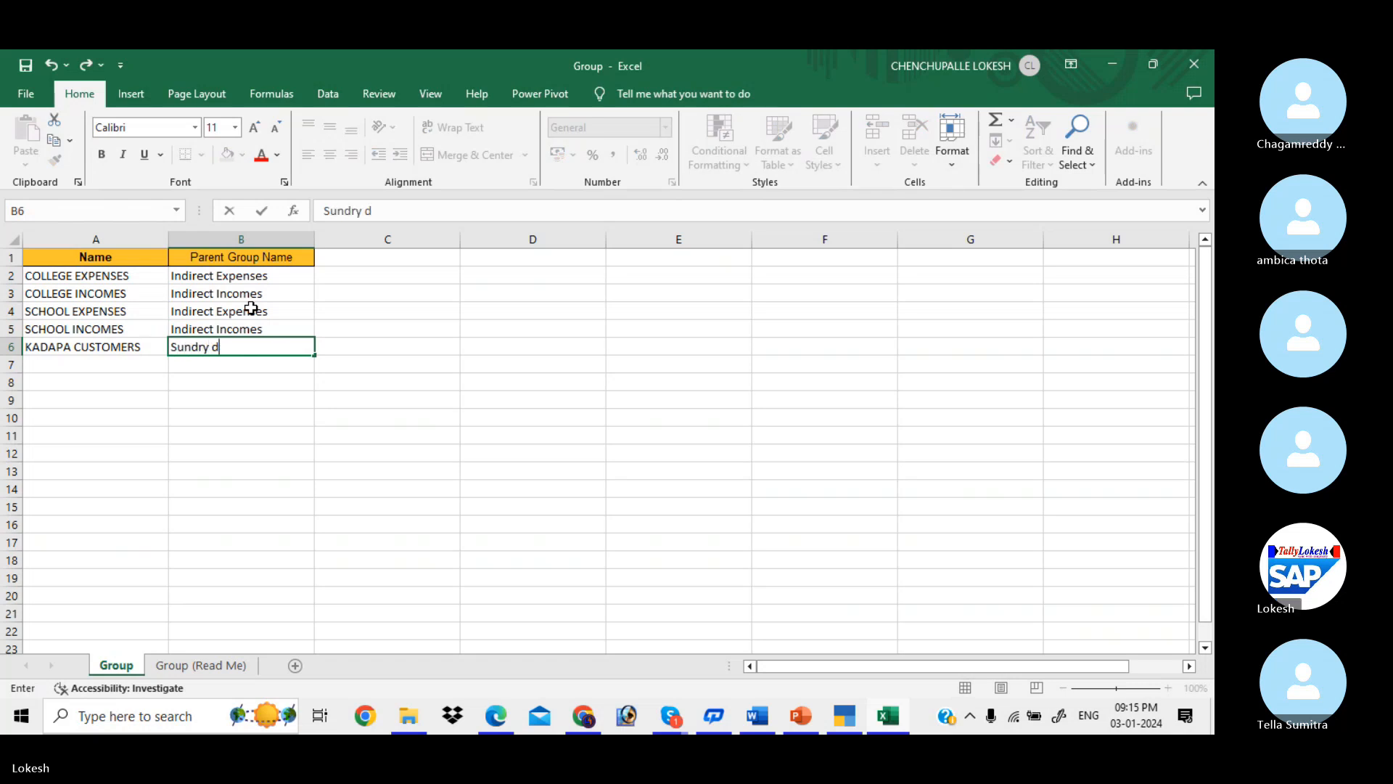
pyautogui.press('BackSpace')
pyautogui.write('Debtors')
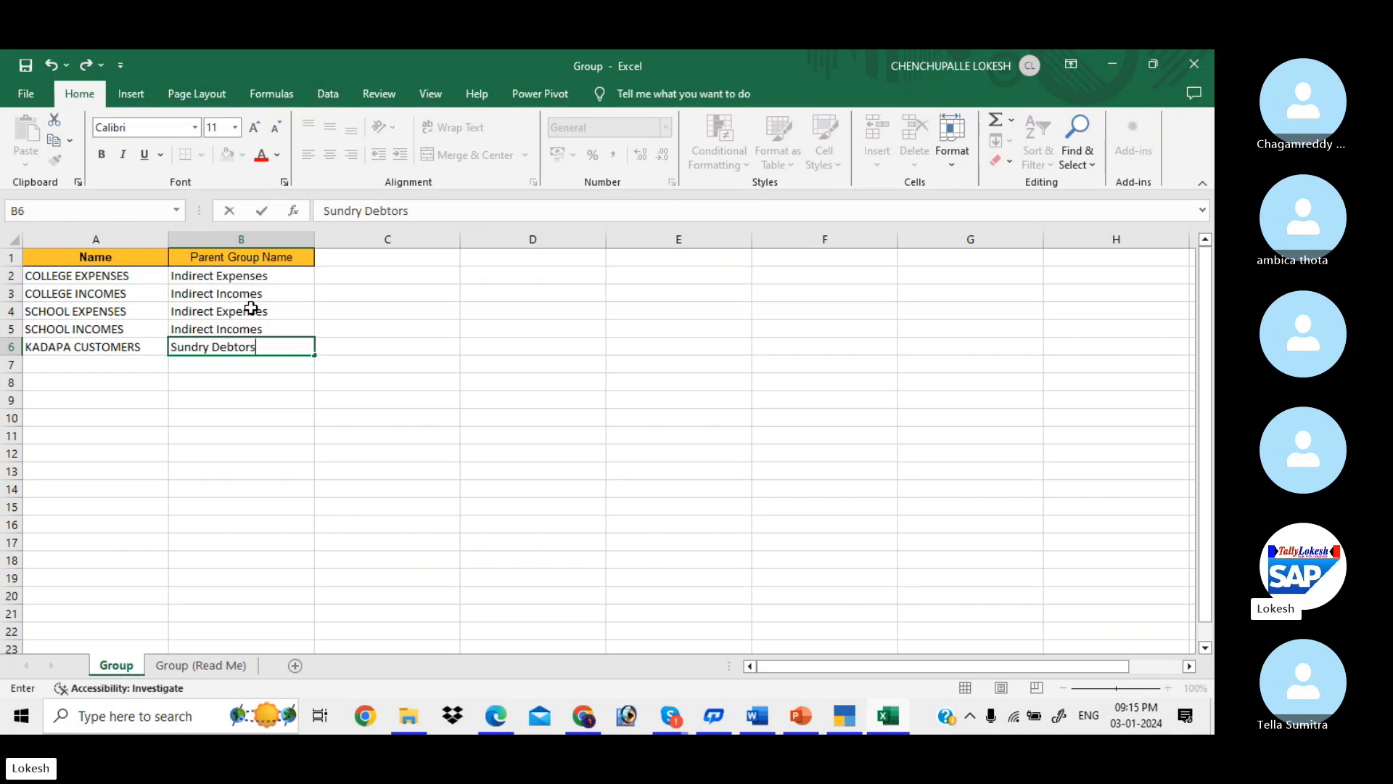
pyautogui.press('Return')
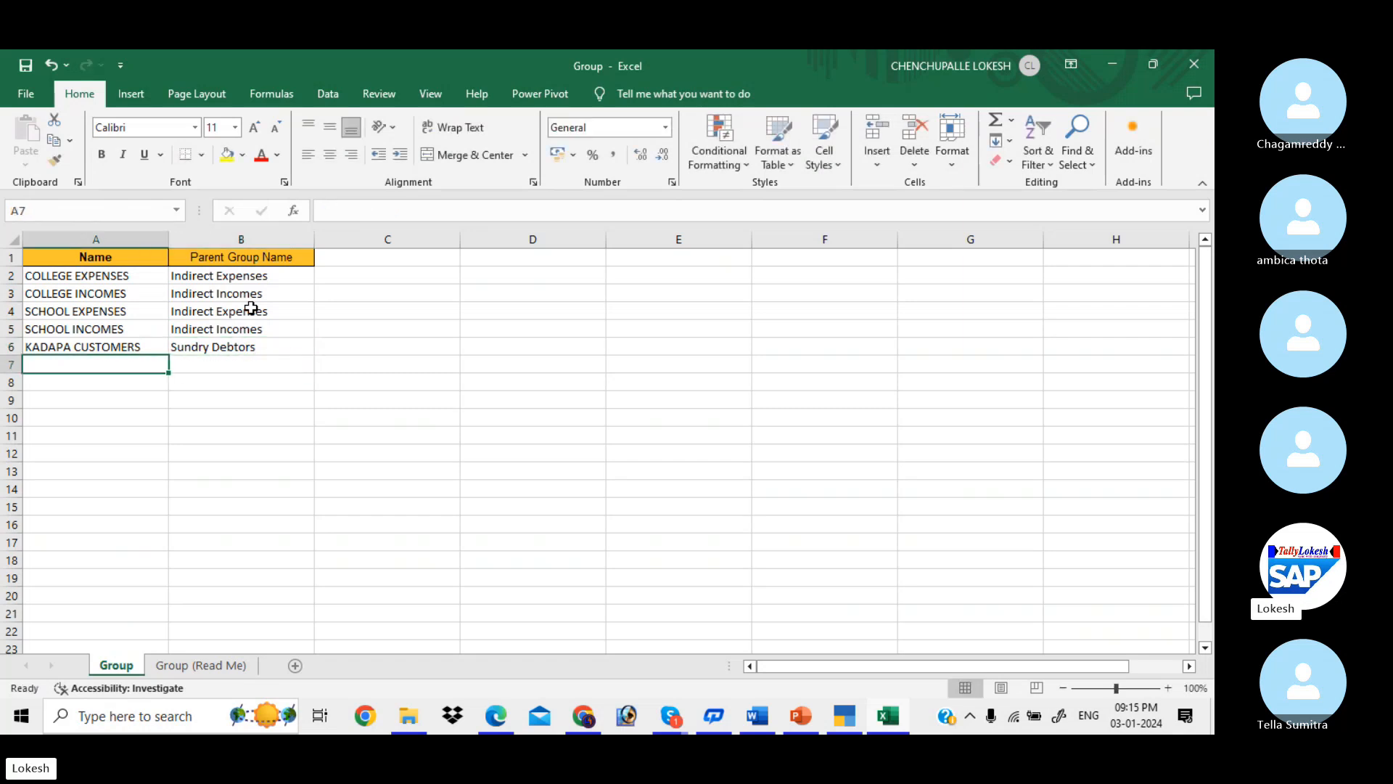
# - Enter KADAPA SUPPLIERS as the group name in cell A7
pyautogui.hotkey('ctrl', "'")
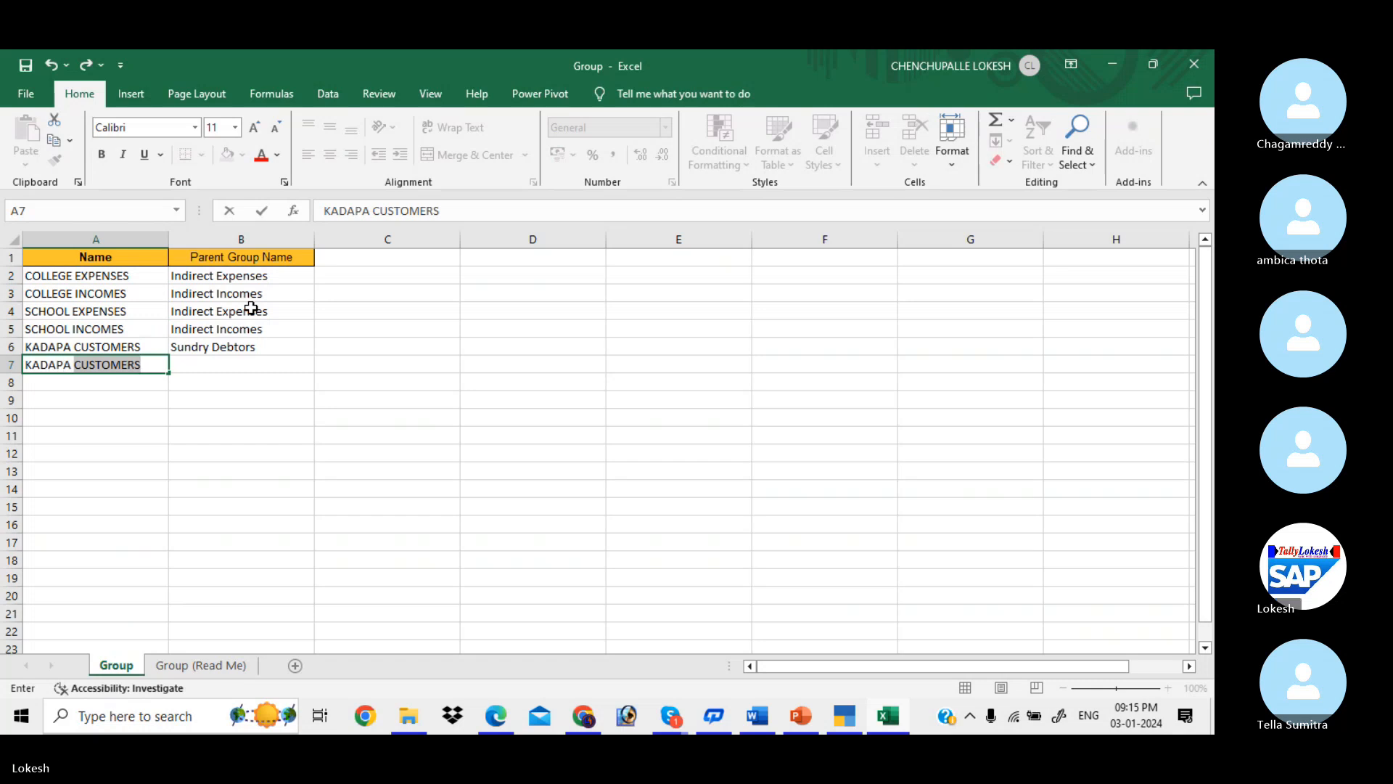
pyautogui.write('SU')
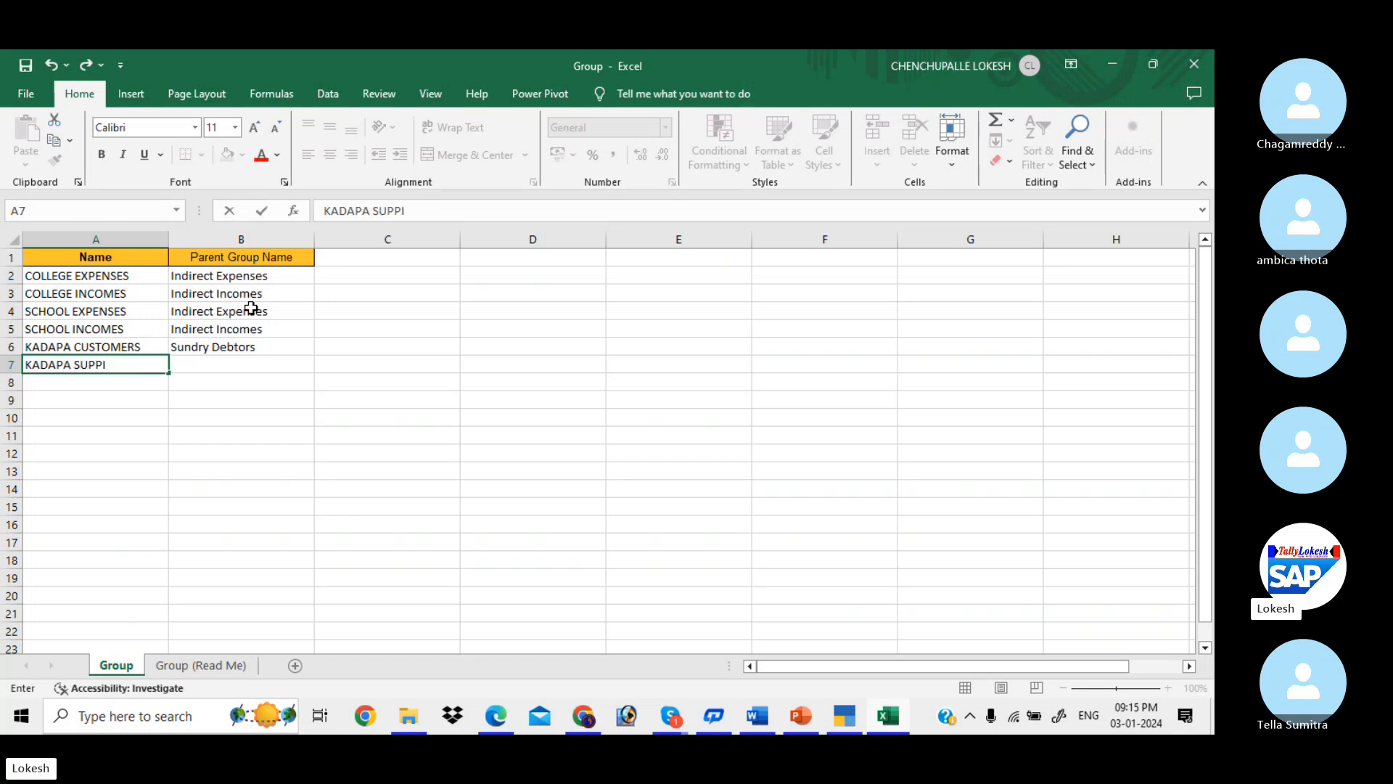
pyautogui.write('PPI')
pyautogui.press('BackSpace')
pyautogui.write('LIERS')
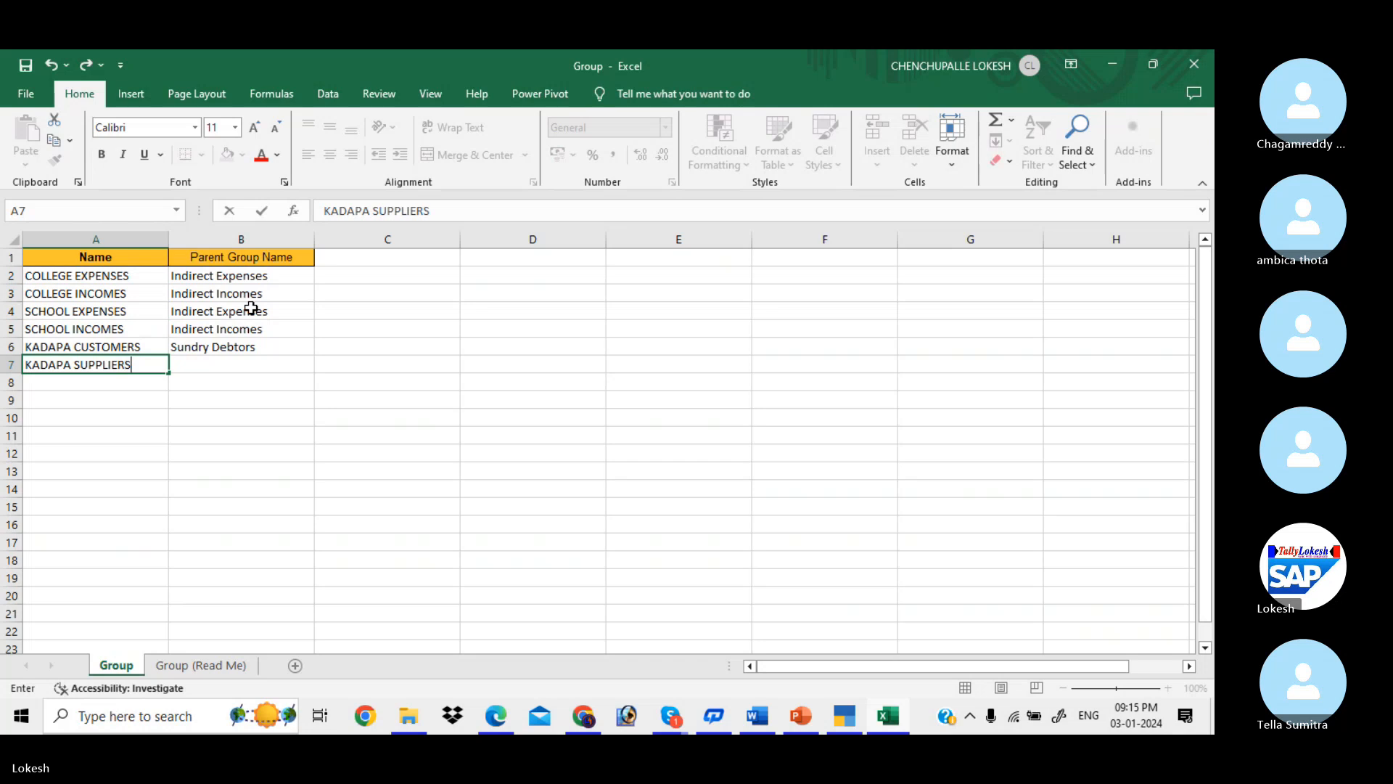
pyautogui.press('Tab')
# - Enter Sundry Creditors as the parent group name for KADAPA SUPPLIERS
pyautogui.write('s')
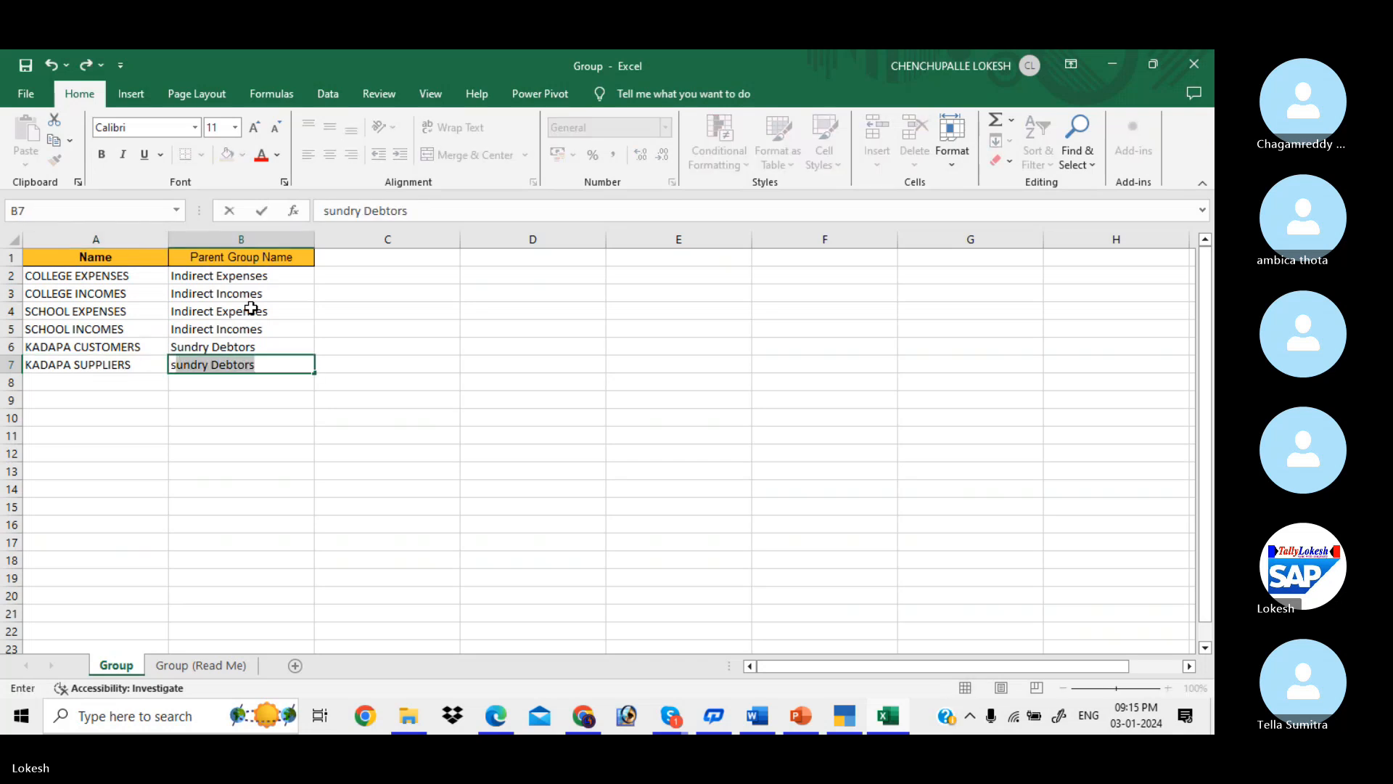
pyautogui.press('BackSpace')
pyautogui.press('BackSpace')
pyautogui.write('Sundry ')
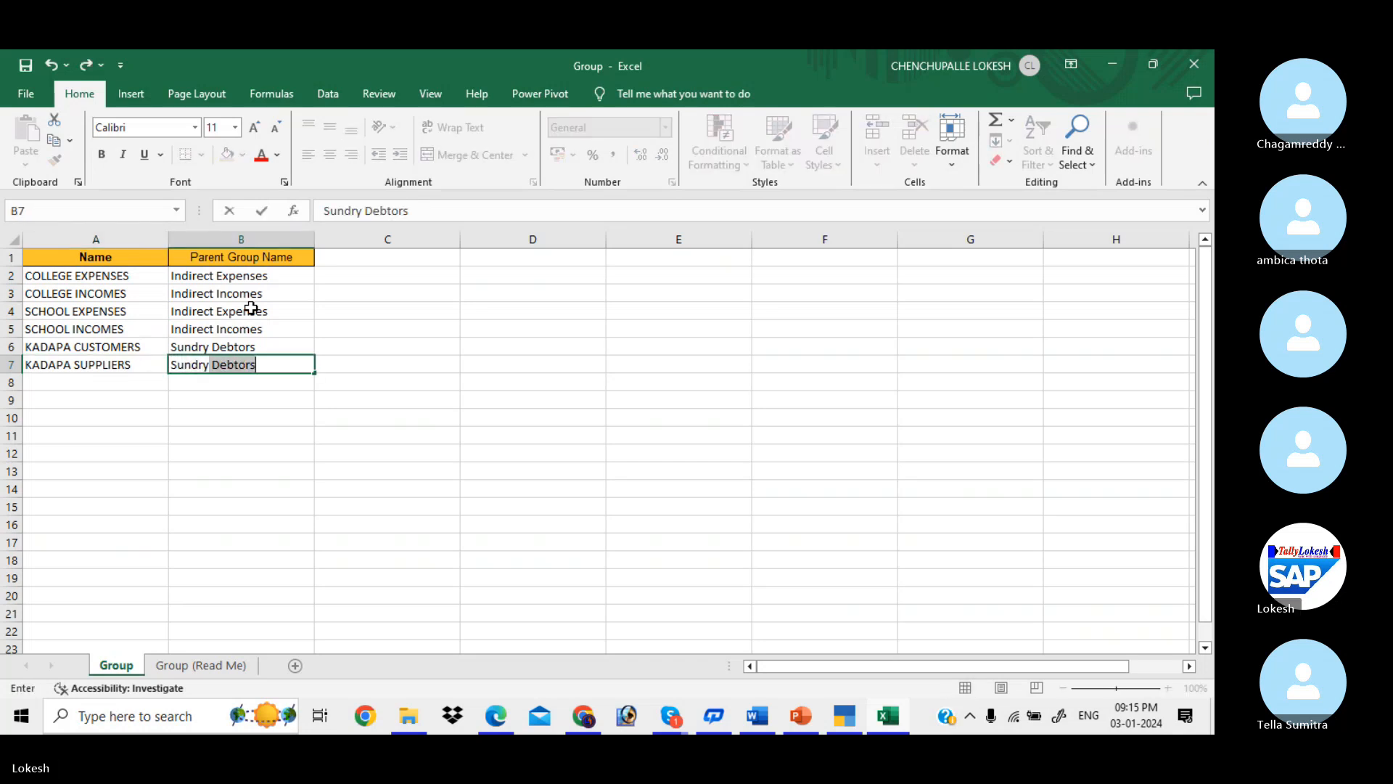
pyautogui.write('Cred')
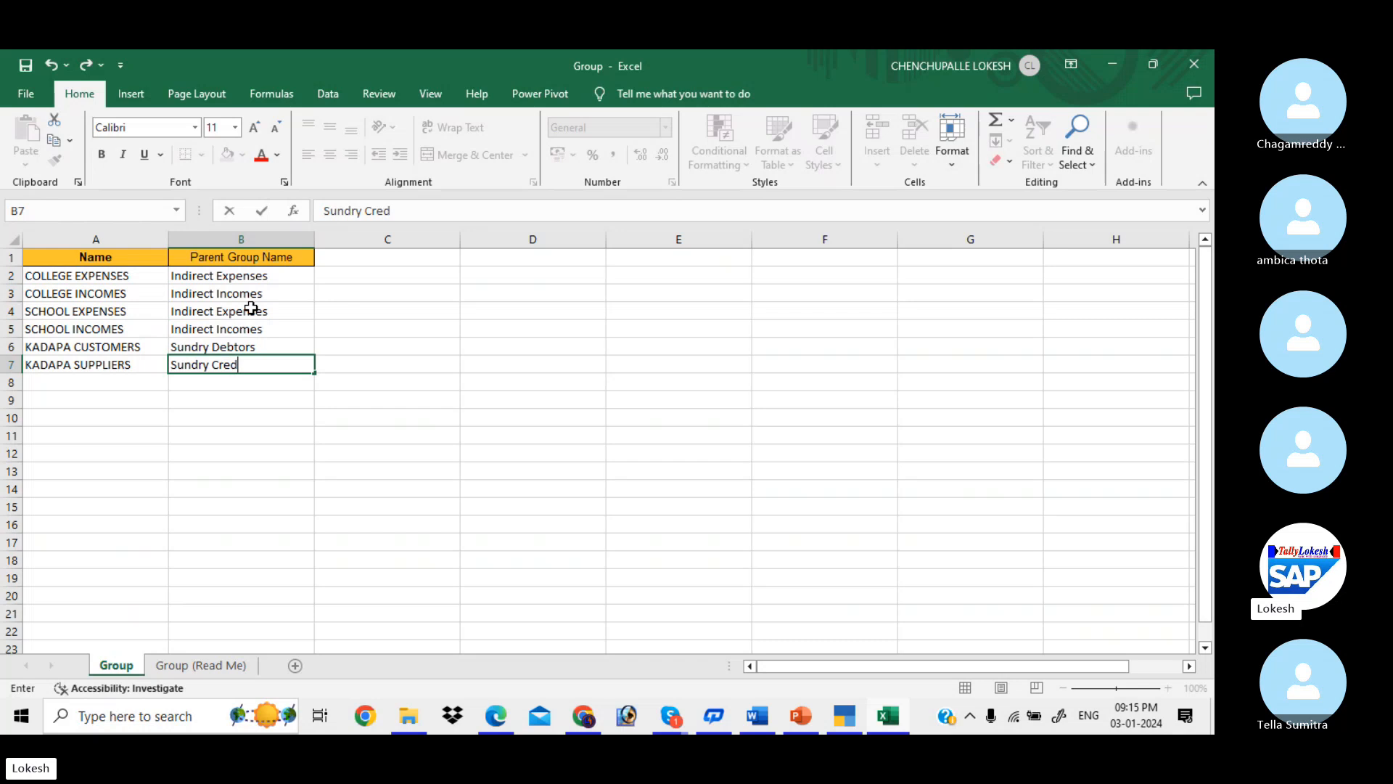
pyautogui.write('itors')
pyautogui.press('Return')
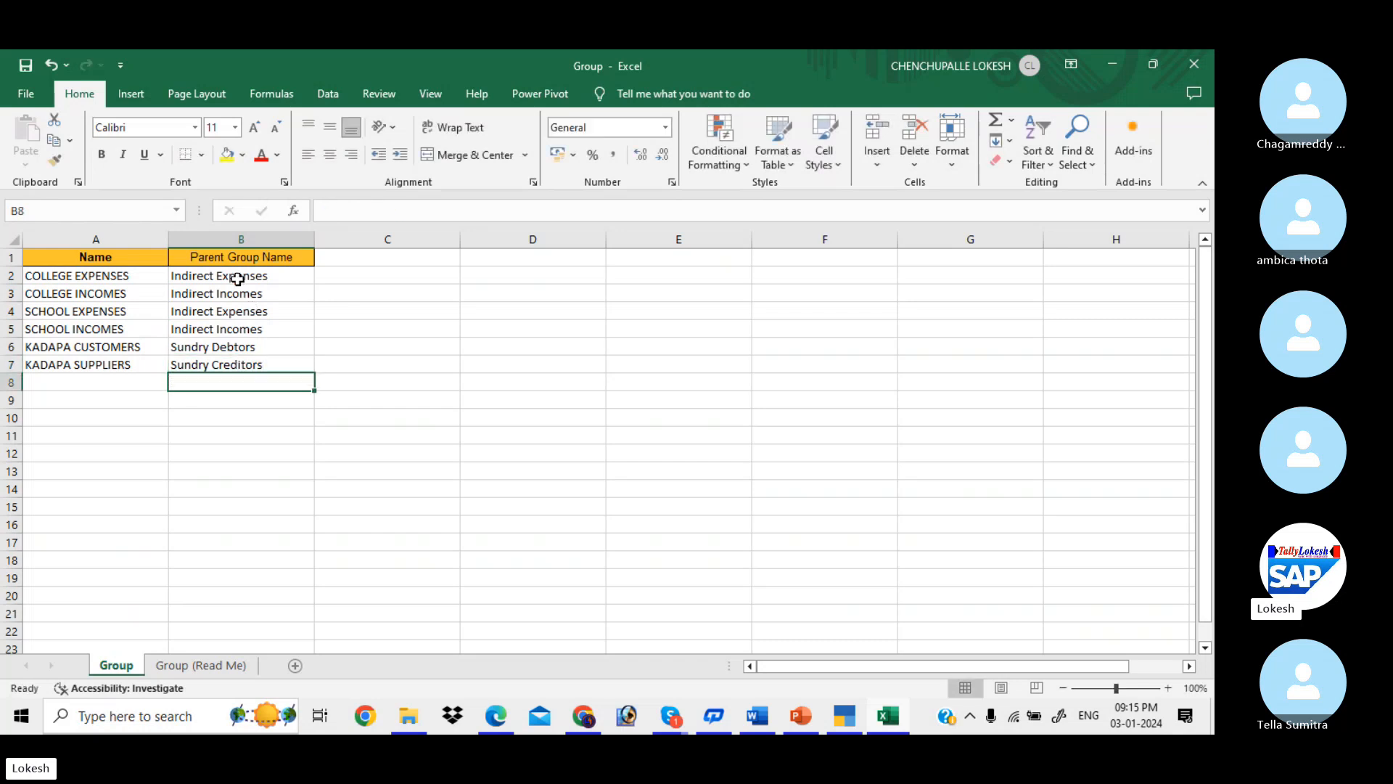
# - Review the filled names and parent groups, and save and close the Group workbook
pyautogui.moveTo(233, 276); pyautogui.dragTo(259, 368)
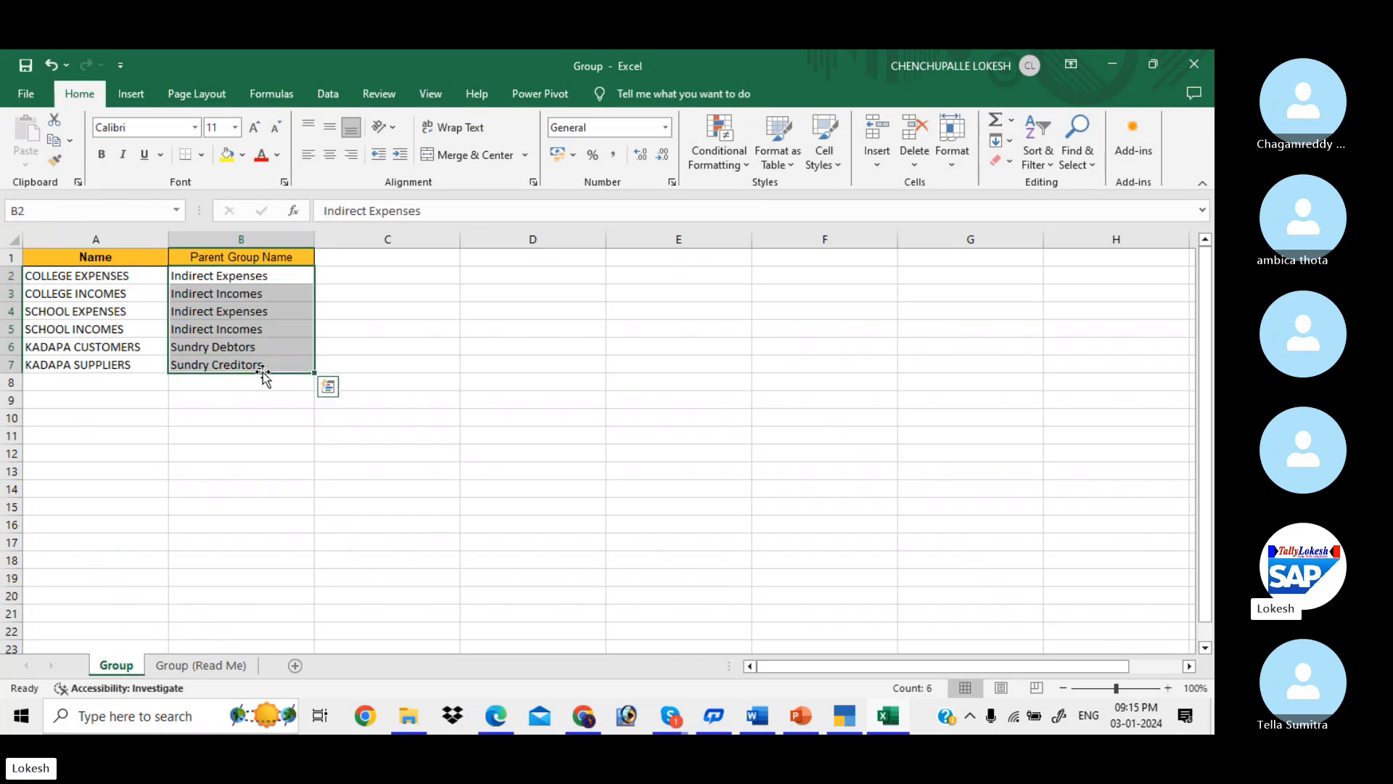
pyautogui.moveTo(111, 280); pyautogui.dragTo(127, 362)
pyautogui.click(349, 370)
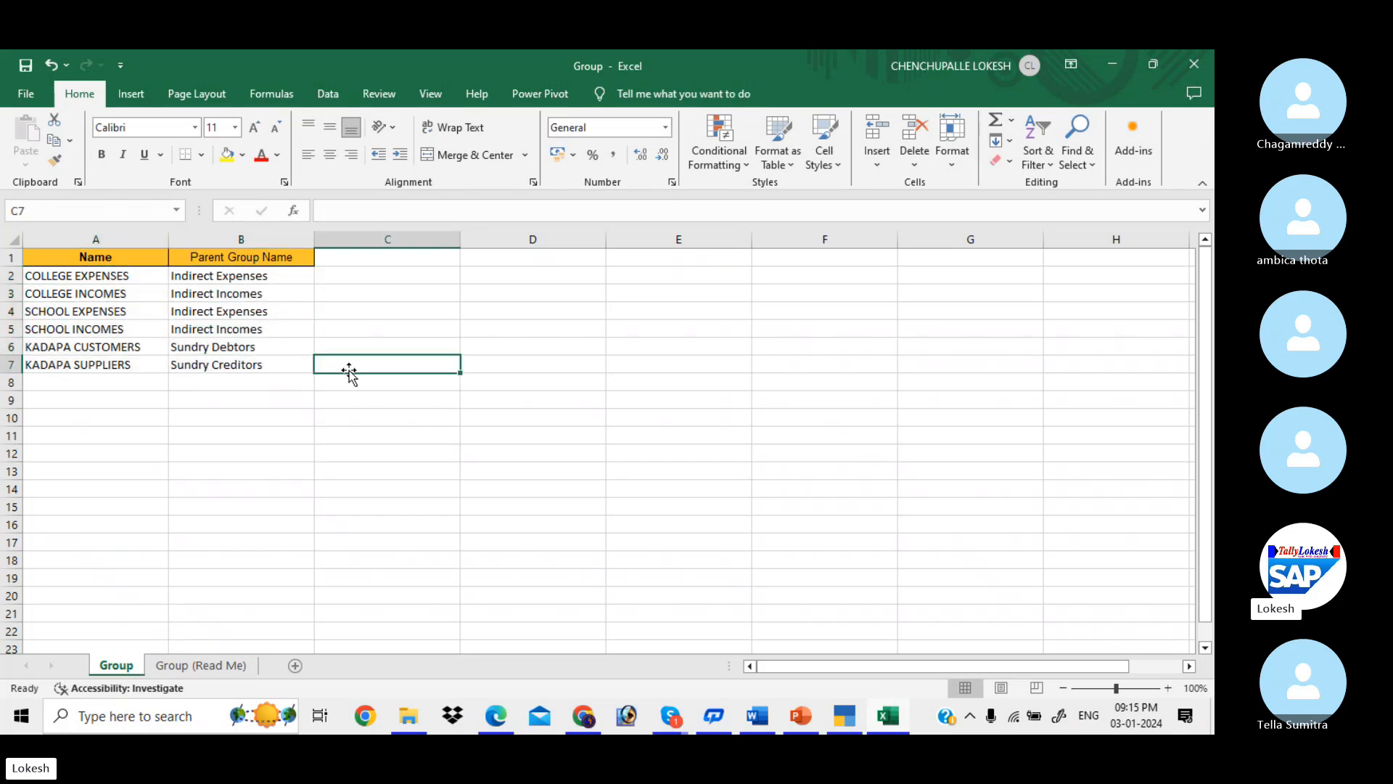
pyautogui.click(27, 67)
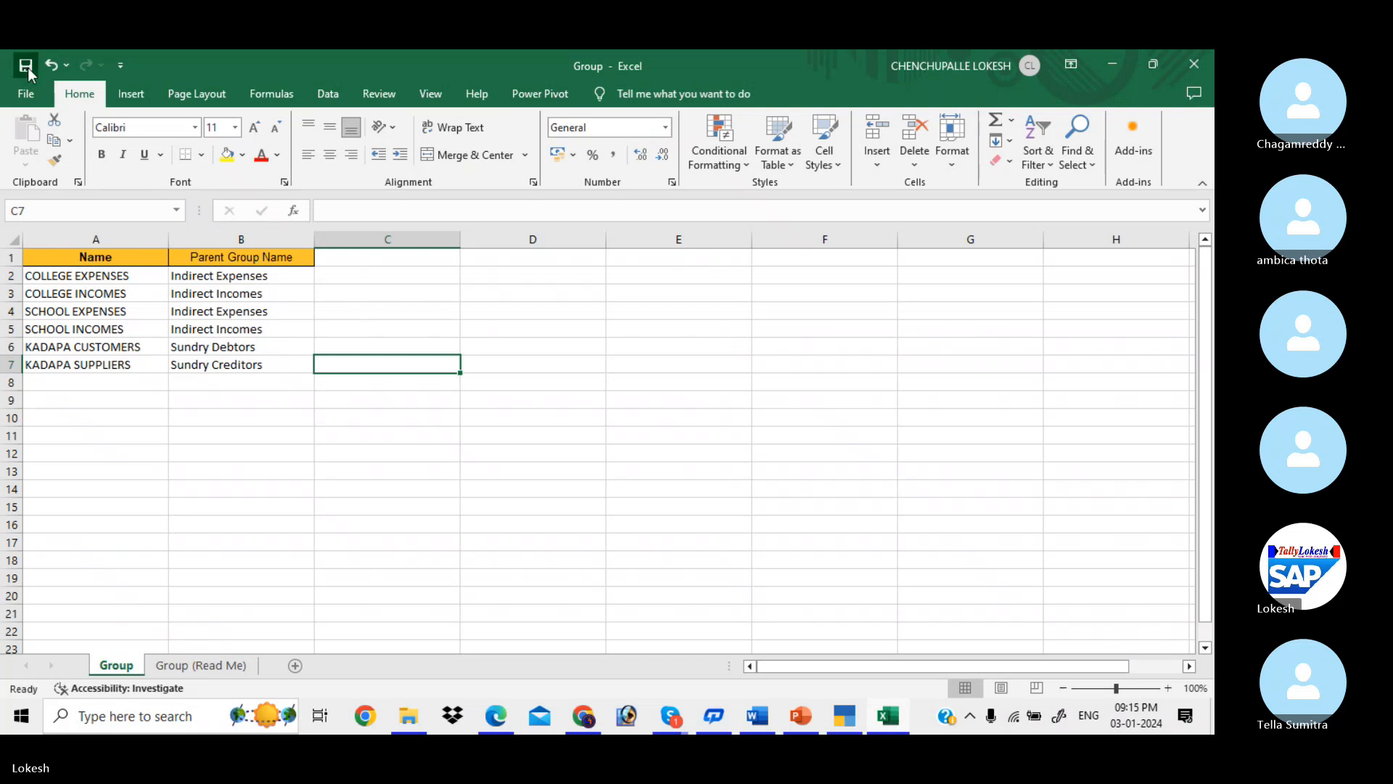
pyautogui.click(1185, 63)
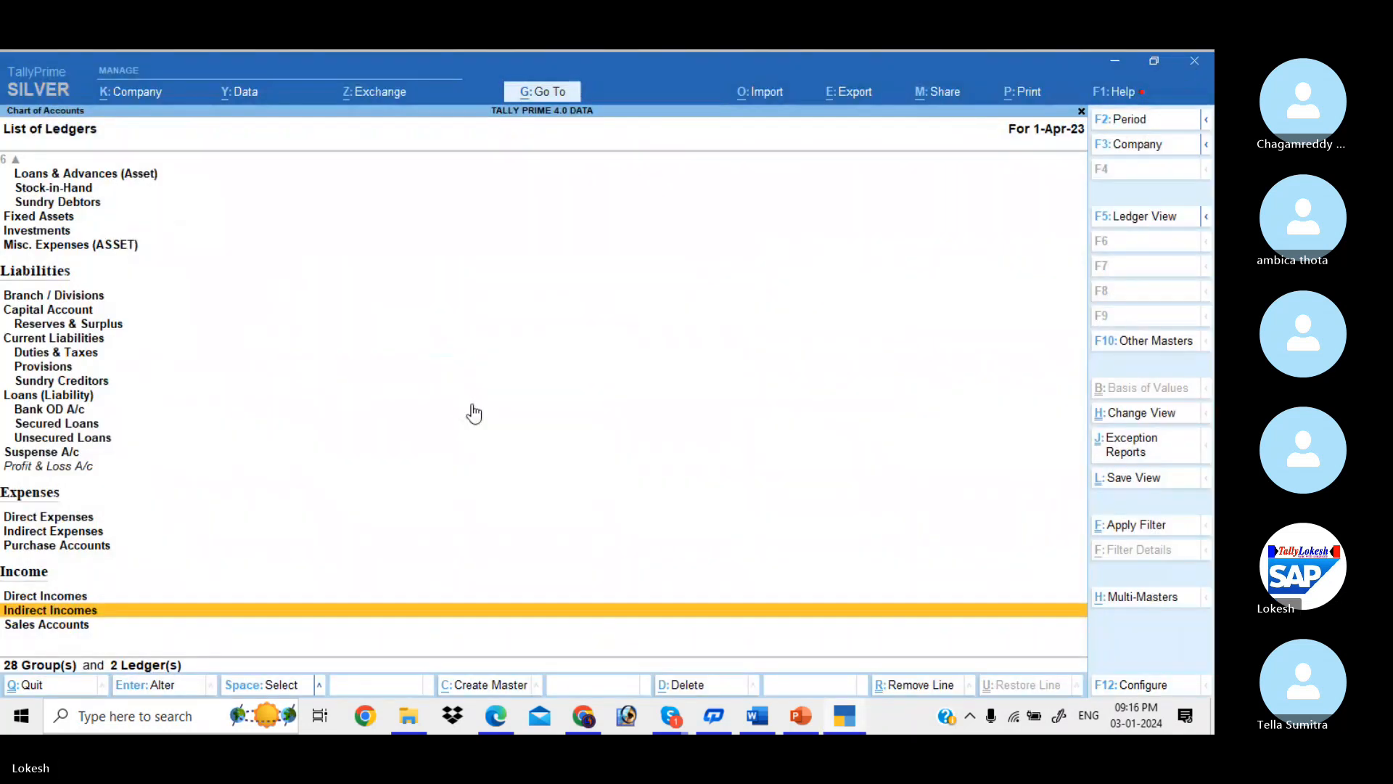
# - Return to the Gateway of Tally in TallyPrime and check the Group file in the TALLY EXCEL FILE folder in File Explorer
pyautogui.press('Escape')
pyautogui.press('Escape')
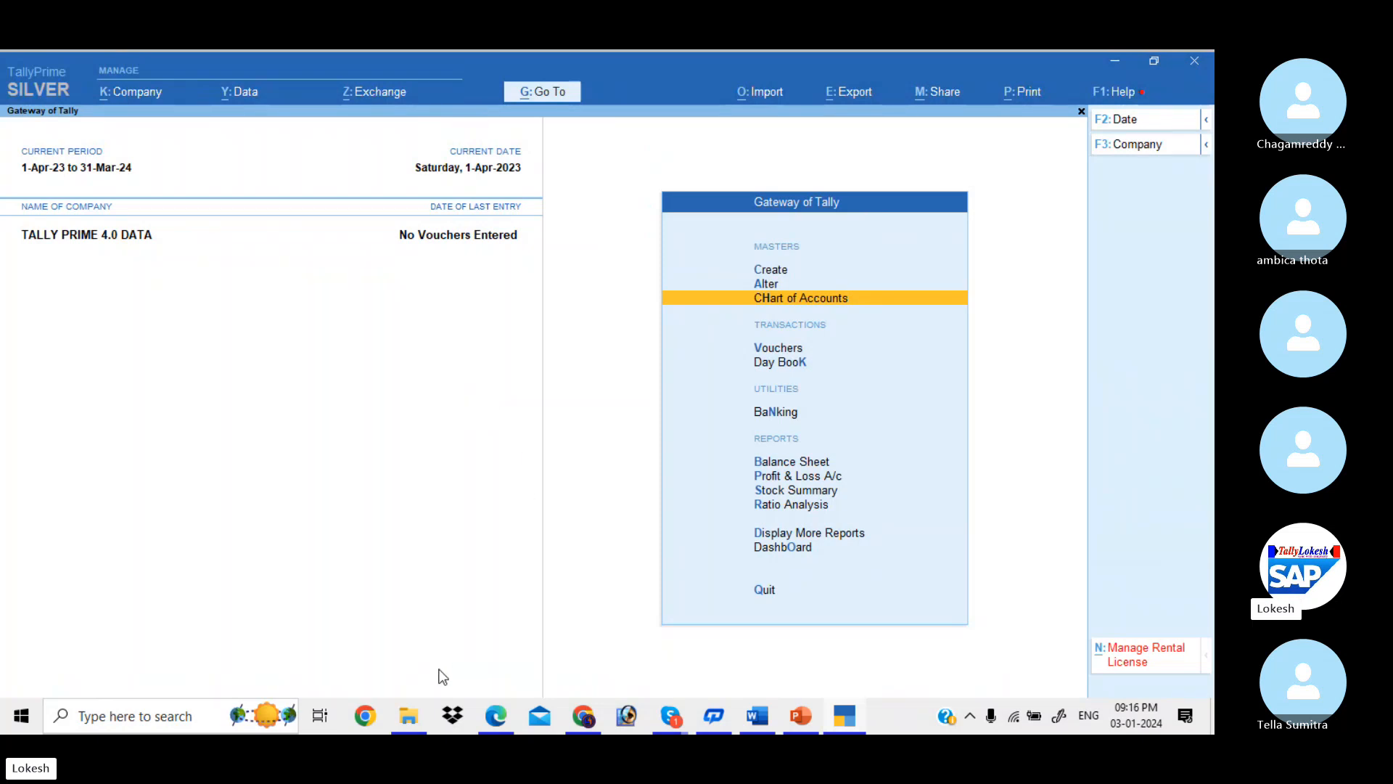
pyautogui.click(410, 717)
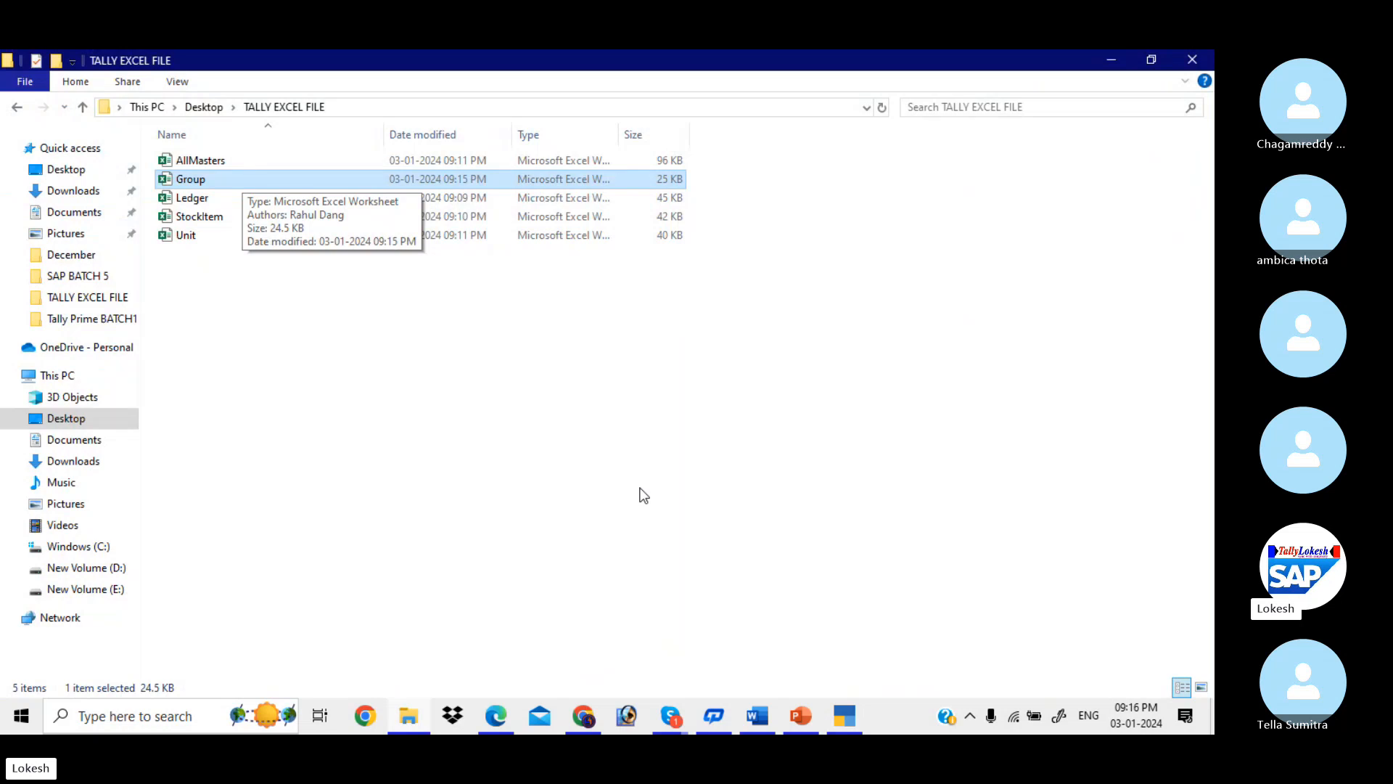
pyautogui.click(844, 716)
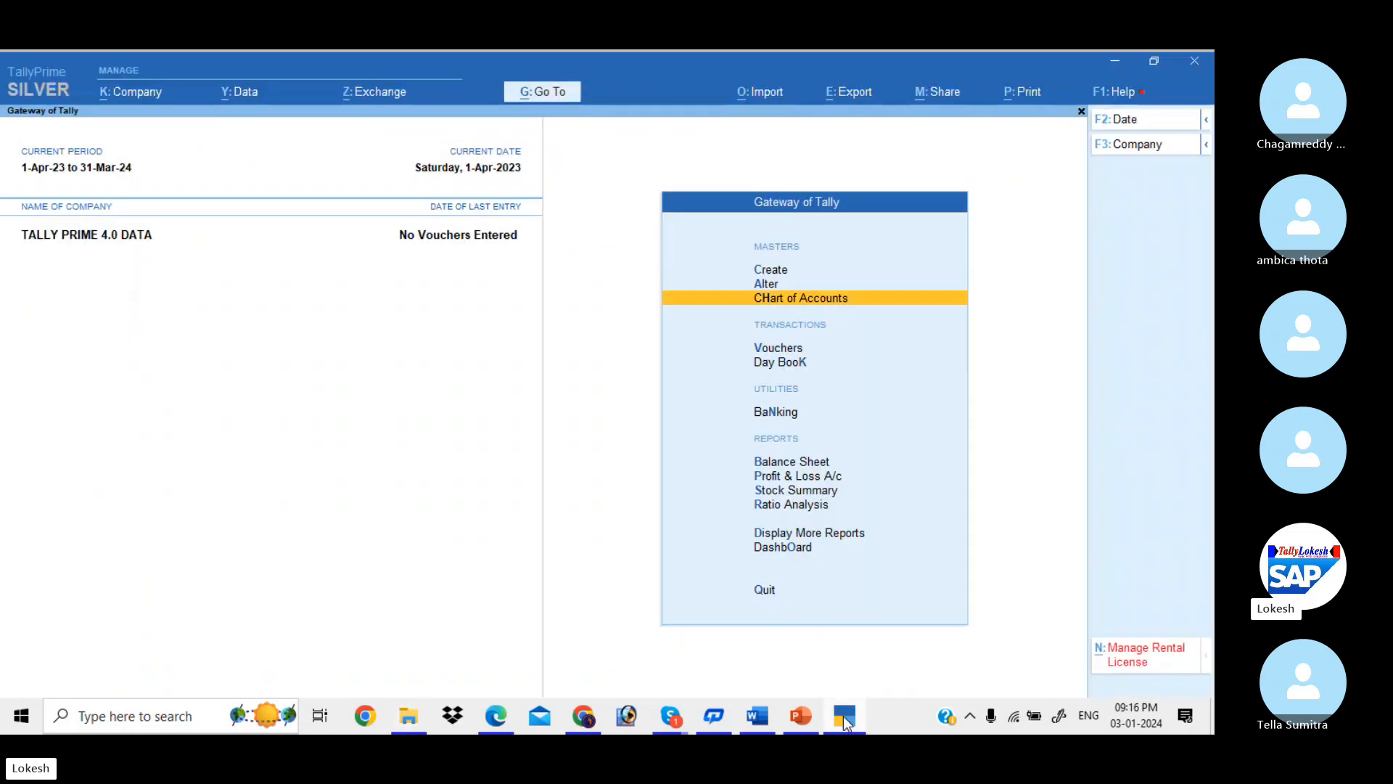
# - Start a masters import in TallyPrime with Excel (Spreadsheet) as the file format
pyautogui.click(774, 102)
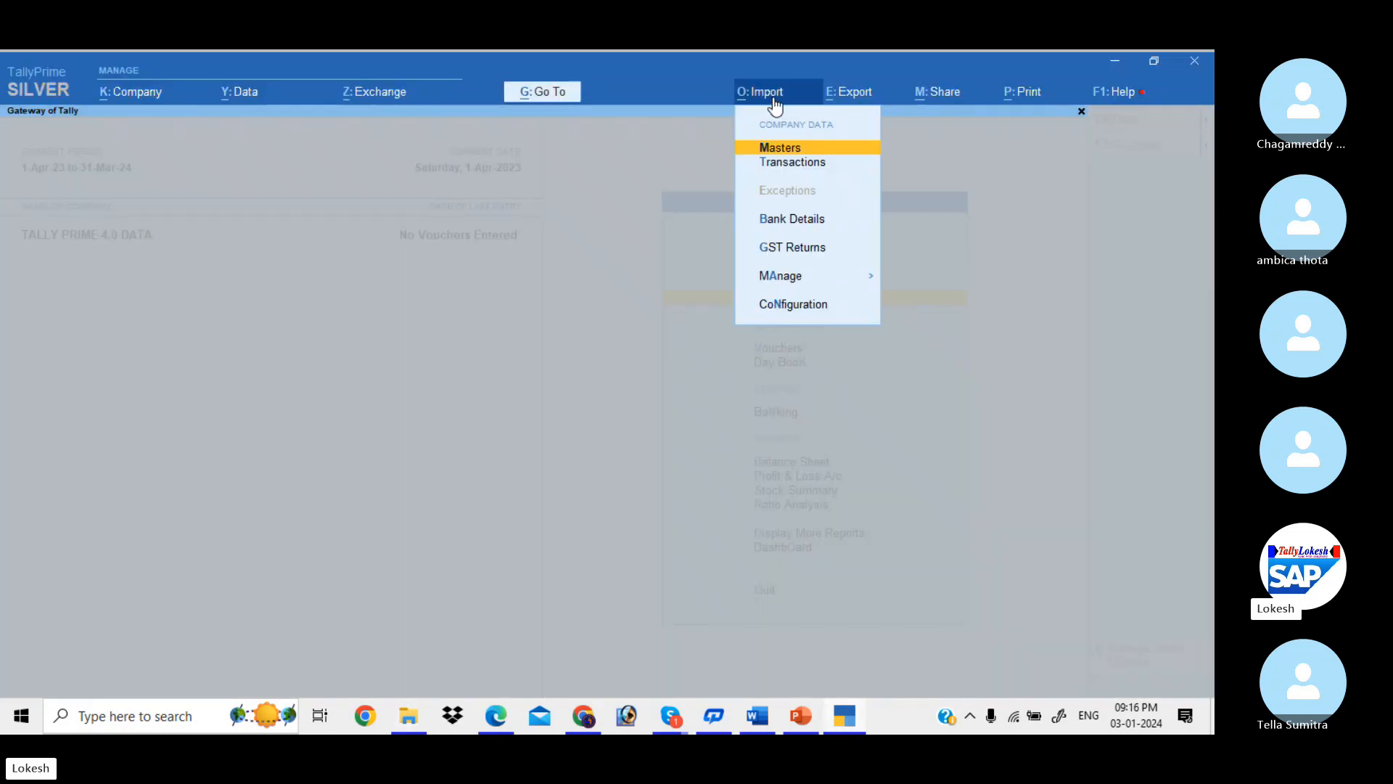
pyautogui.click(790, 148)
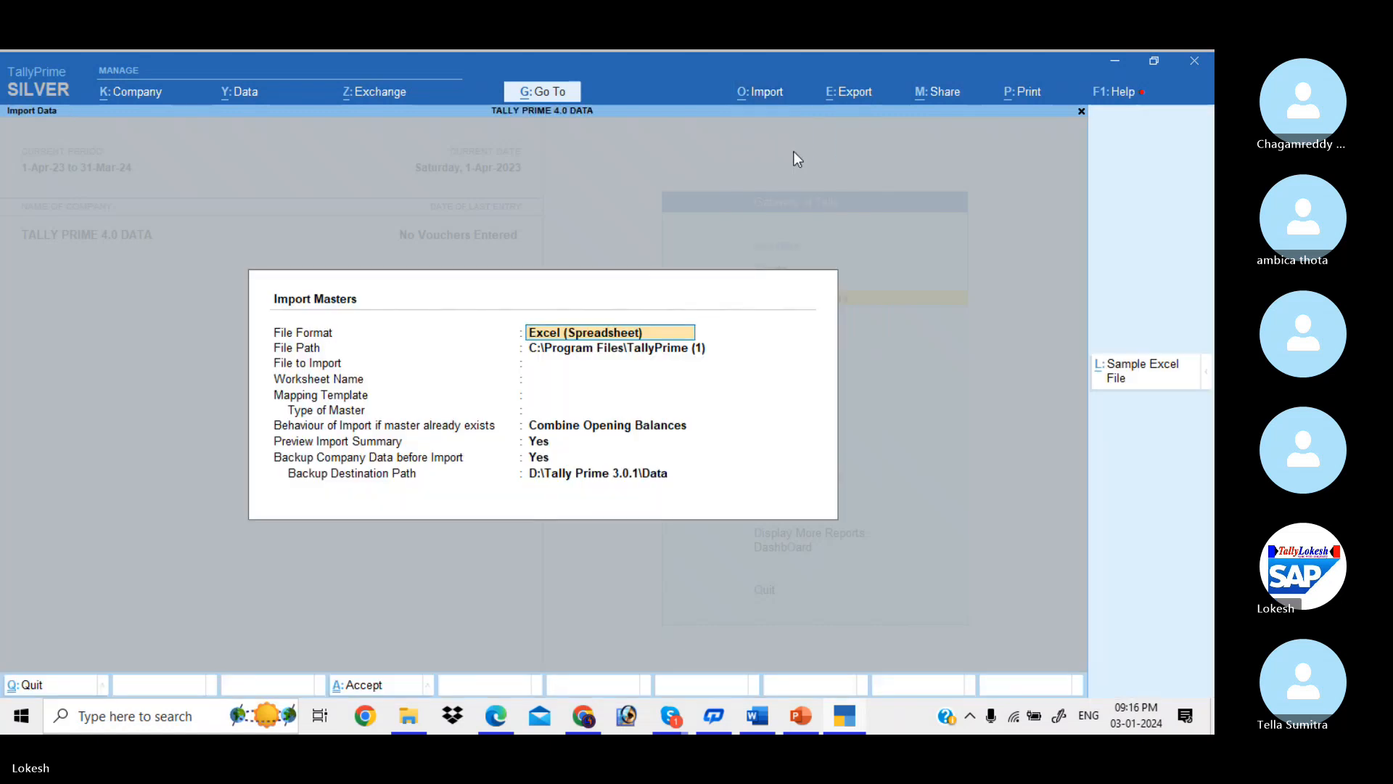
pyautogui.press('Return')
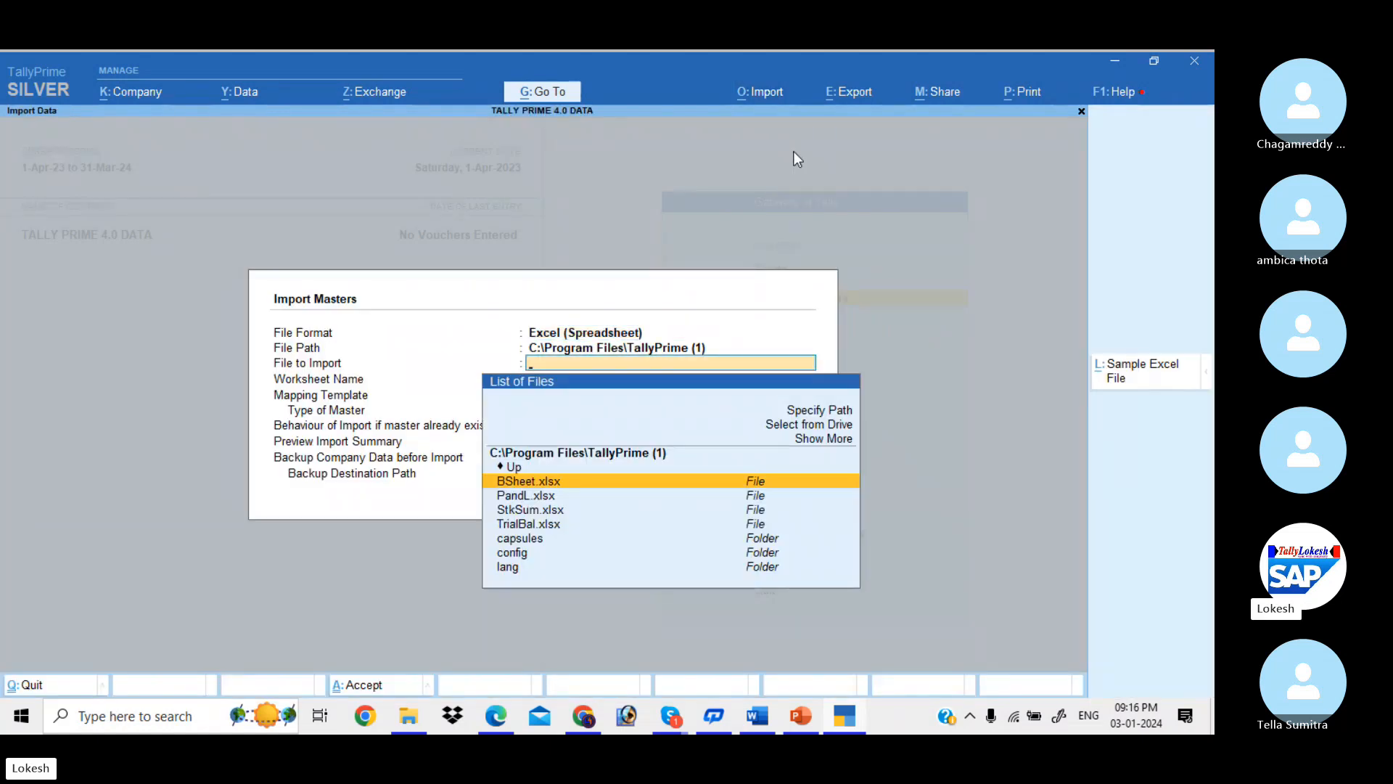
# - Change the import file location from the TallyPrime program folder to the Desktop folder
pyautogui.press('Up')
pyautogui.press('Up')
pyautogui.press('Up')
pyautogui.press('Up')
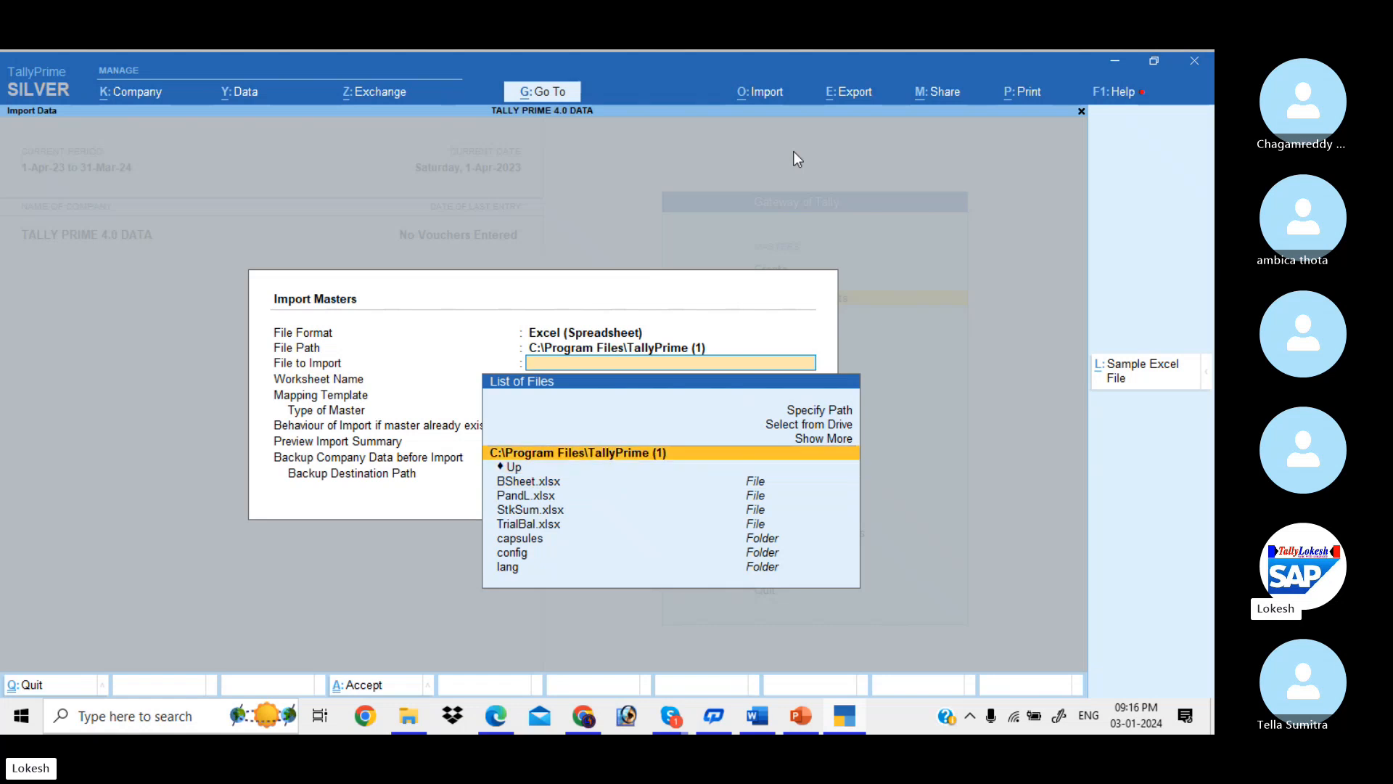
pyautogui.press('Return')
pyautogui.press('Down')
pyautogui.press('Down')
pyautogui.press('Down')
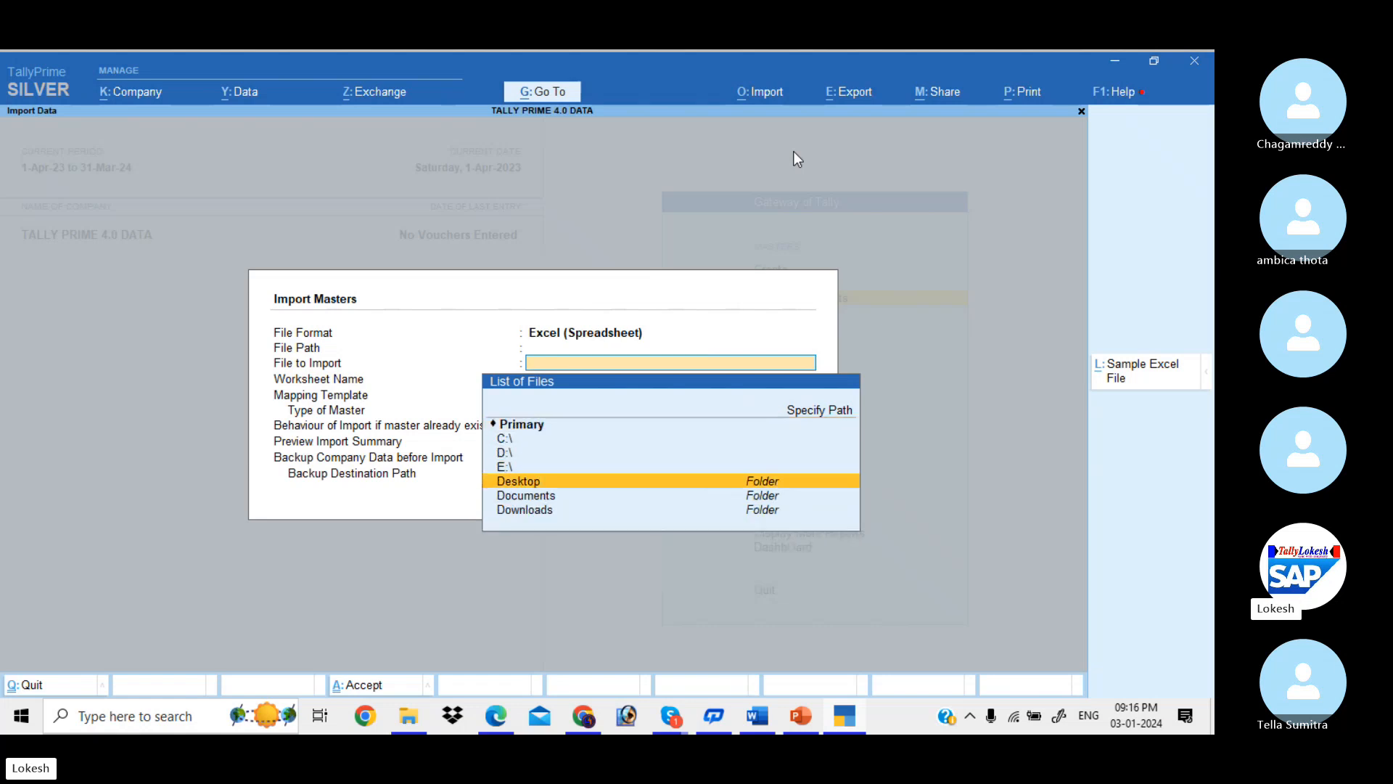
pyautogui.press('Return')
# - Choose Group.xlsx from the TALLY EXCEL FILE folder as the file to import, with Group as the worksheet
pyautogui.press('Down')
pyautogui.press('Down')
pyautogui.press('Down')
pyautogui.press('Down')
pyautogui.press('Down')
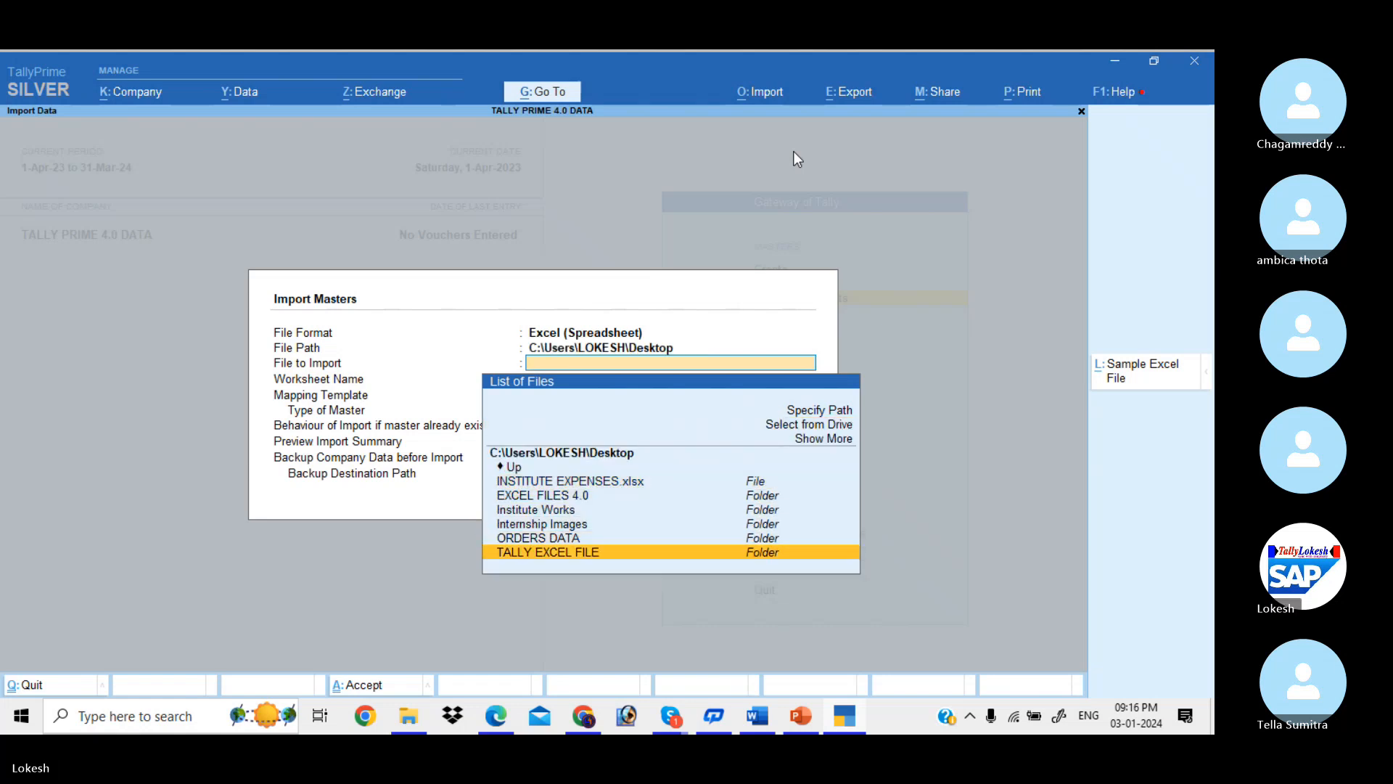
pyautogui.press('Return')
pyautogui.press('Down')
pyautogui.press('Return')
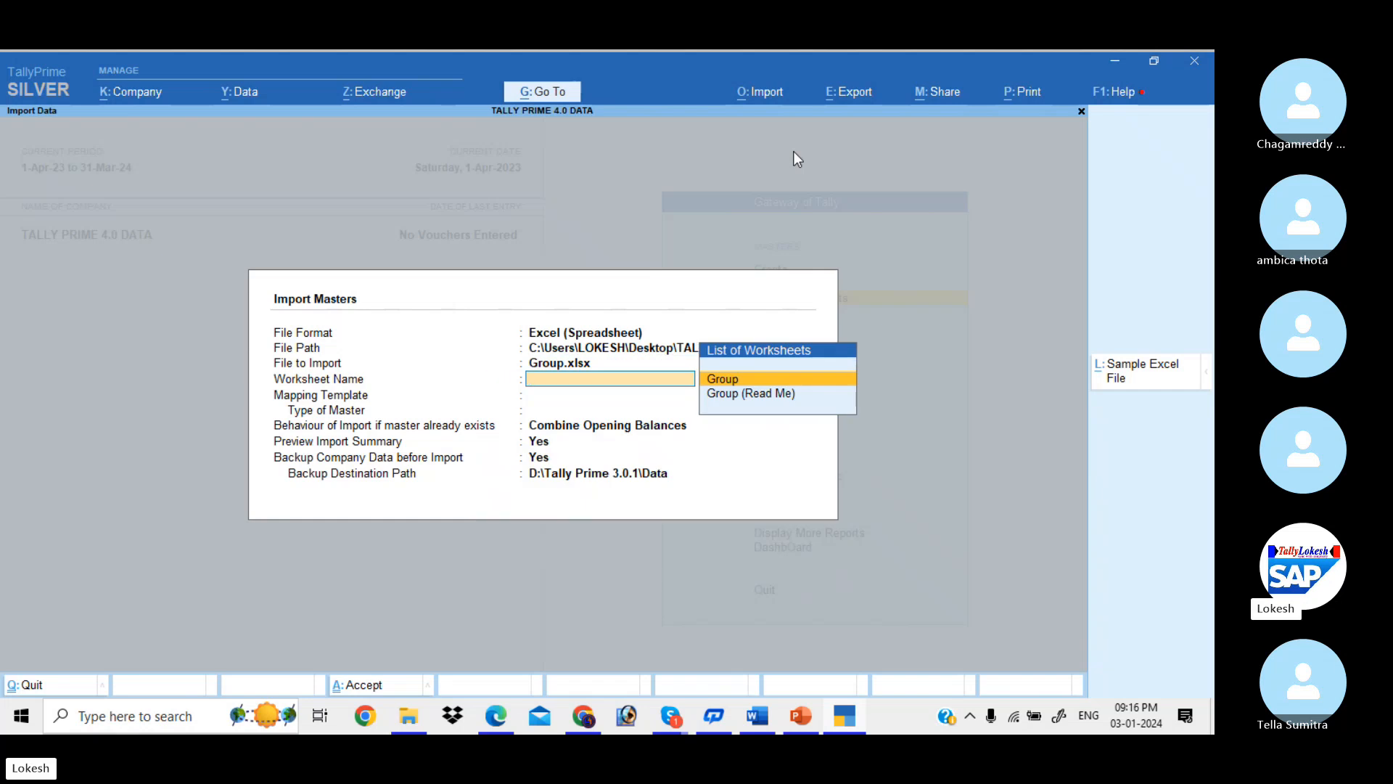
pyautogui.press('Return')
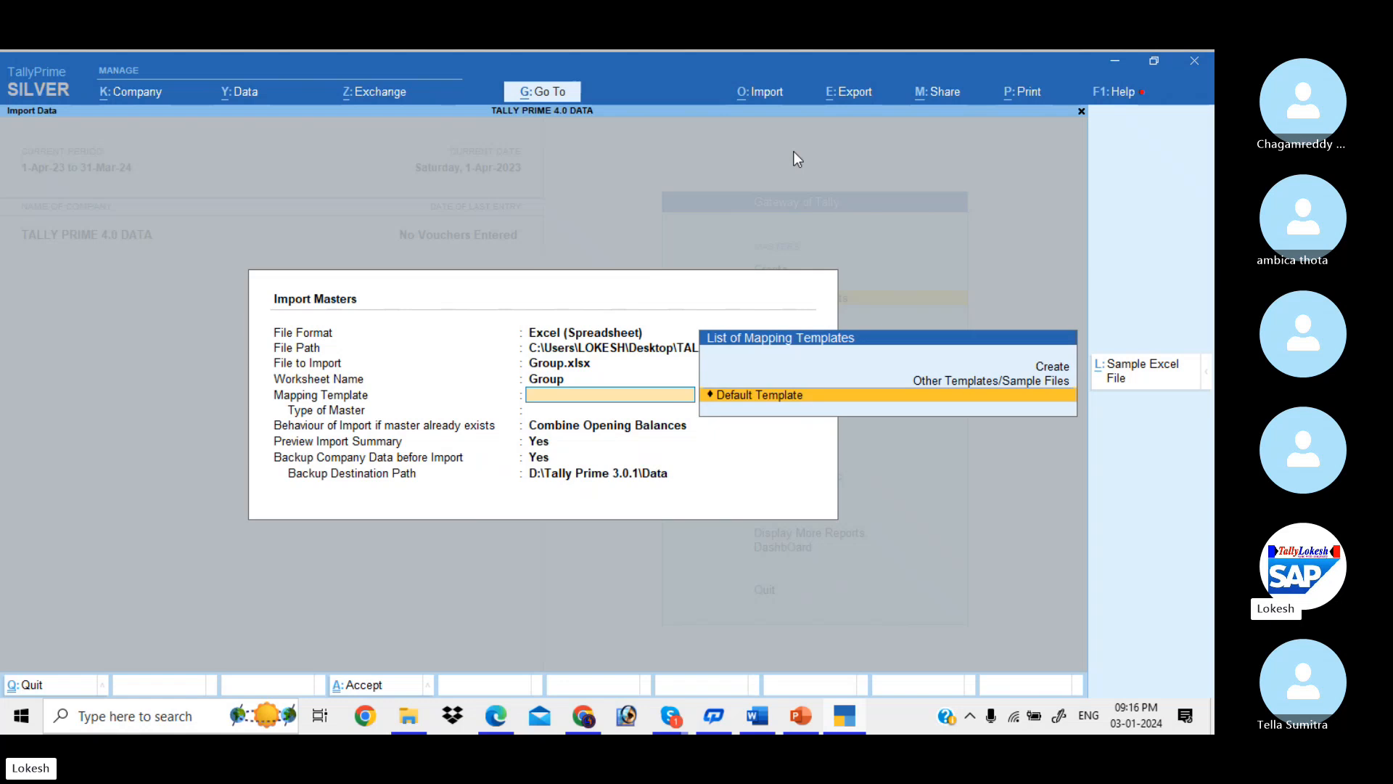
# - Set the import to the Default Template, Group as master type and Ignore Duplicates, keeping the summary preview and company backup on
pyautogui.press('Return')
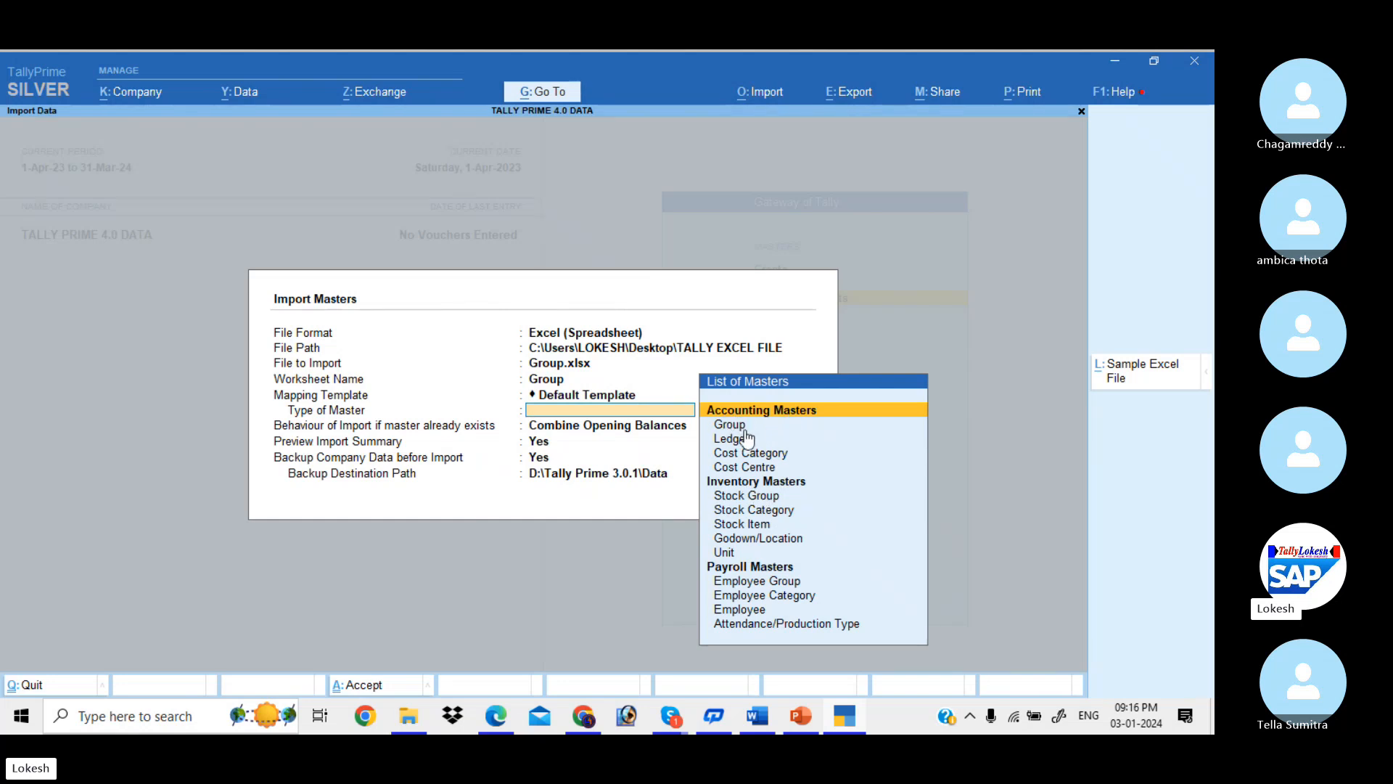
pyautogui.press('Down')
pyautogui.press('Return')
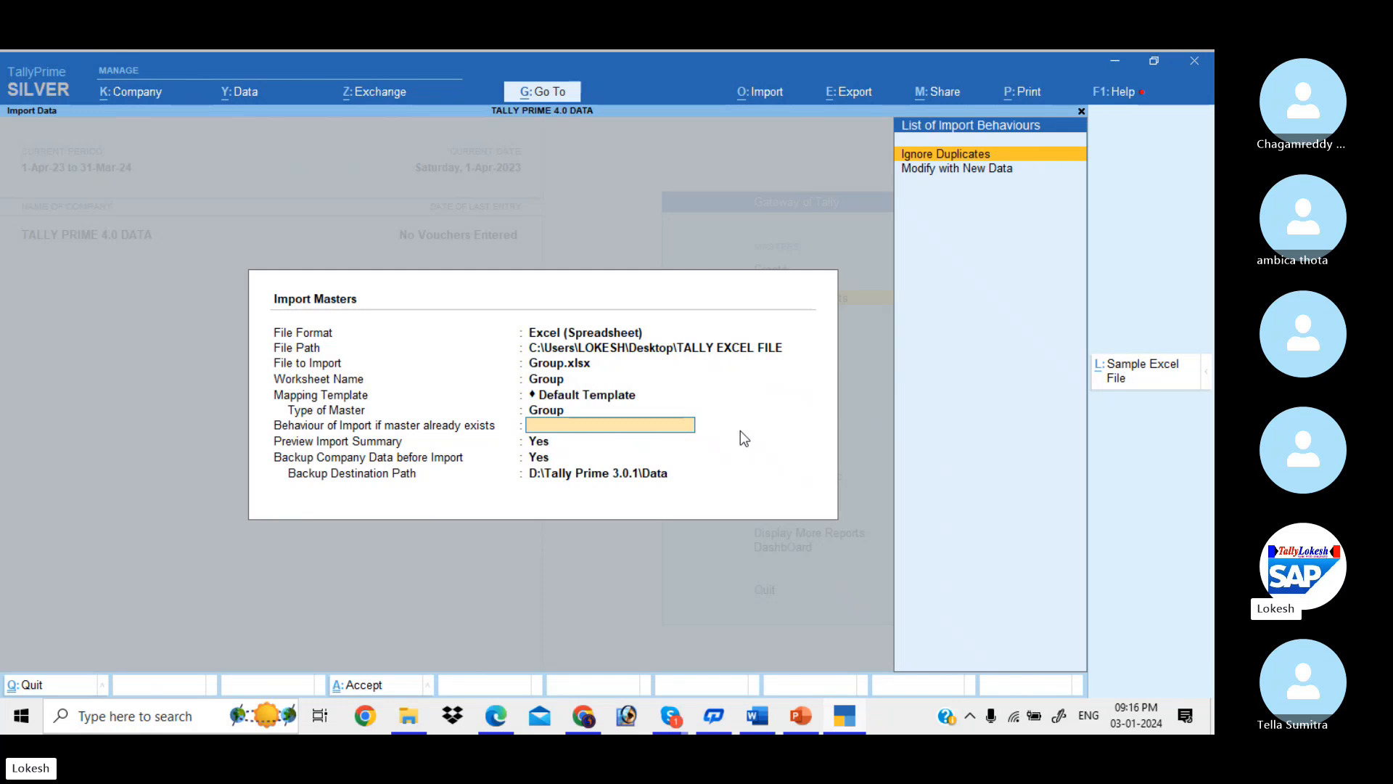
pyautogui.press('Return')
pyautogui.press('Return')
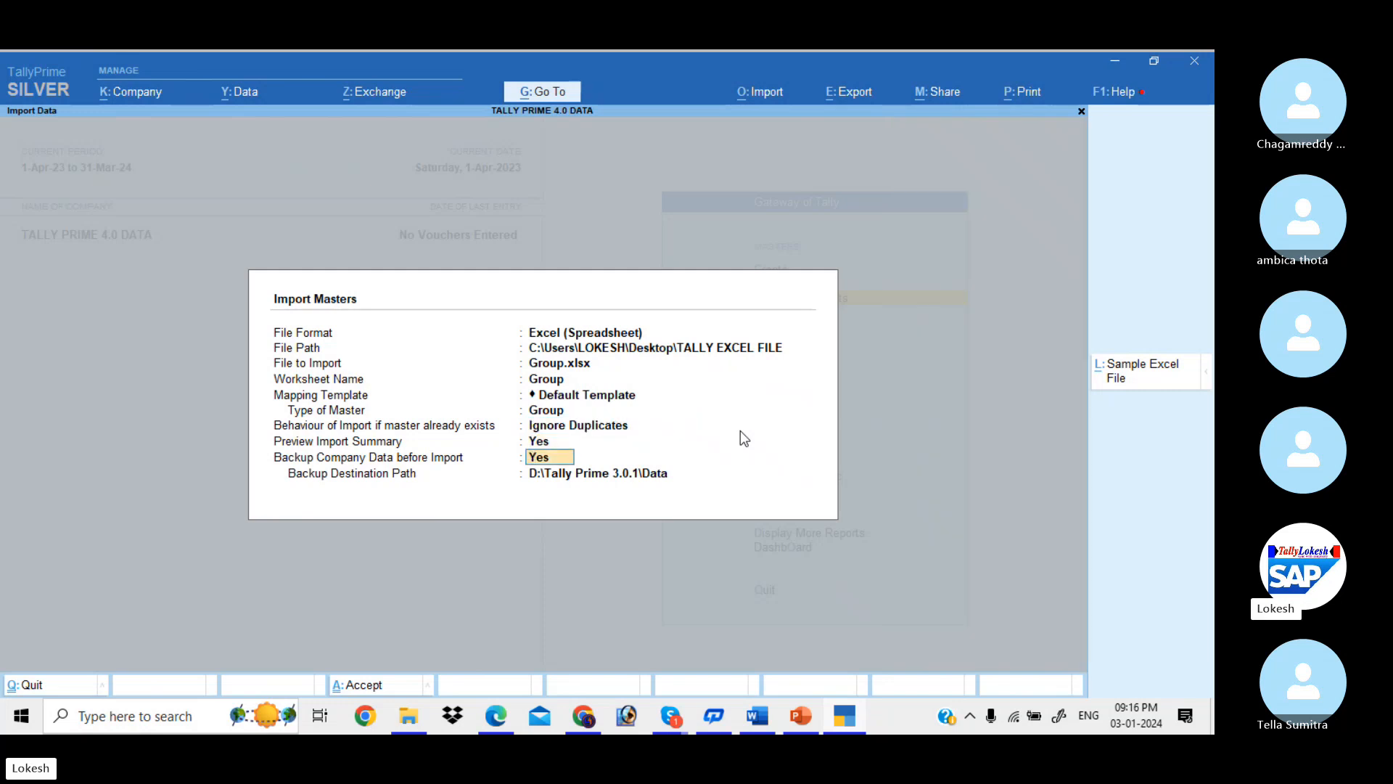
pyautogui.press('Return')
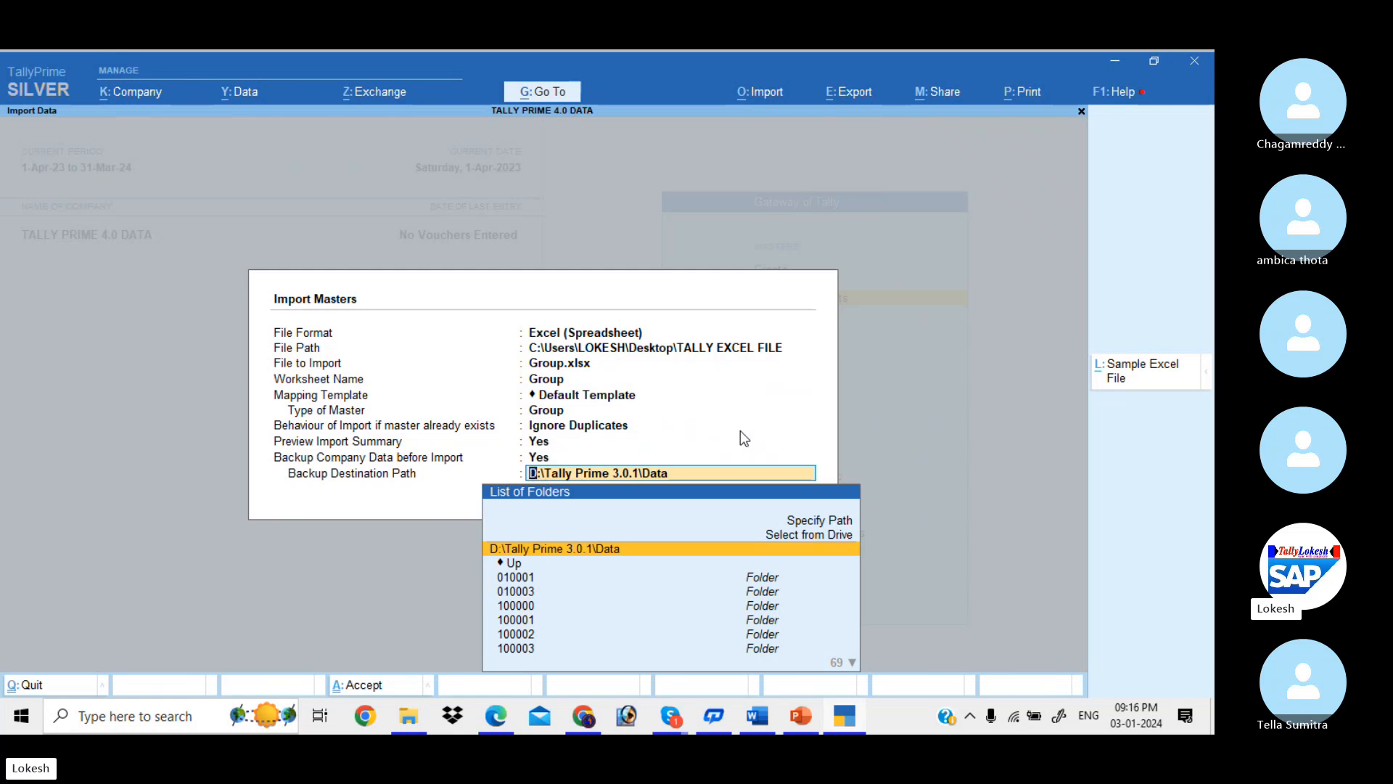
# - Set the backup destination to the TALLY EXCEL FILE folder on the Desktop and proceed to the import summary preview
pyautogui.press('Up')
pyautogui.press('Return')
pyautogui.press('Down')
pyautogui.press('Down')
pyautogui.press('Down')
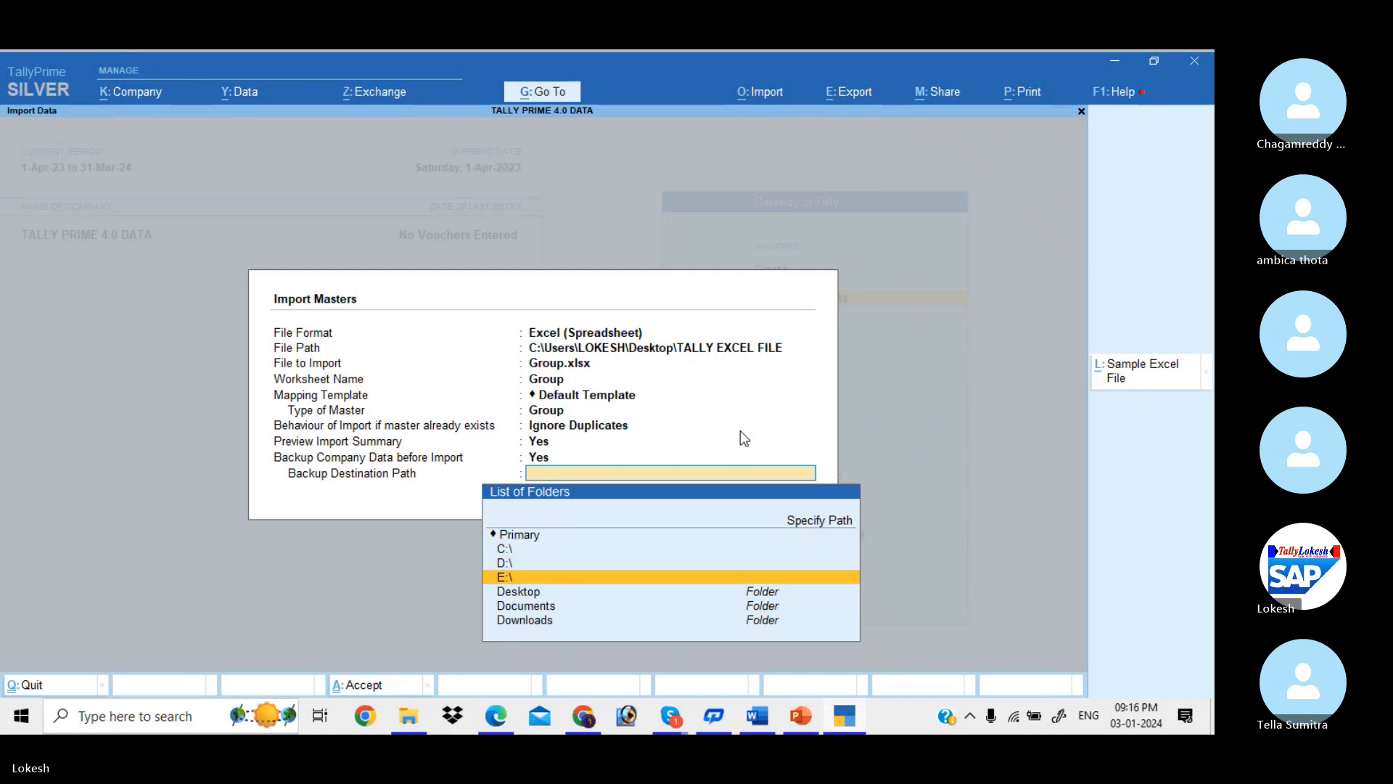
pyautogui.press('Return')
pyautogui.press('Down')
pyautogui.press('Down')
pyautogui.press('Down')
pyautogui.press('Down')
pyautogui.press('Down')
pyautogui.press('Down')
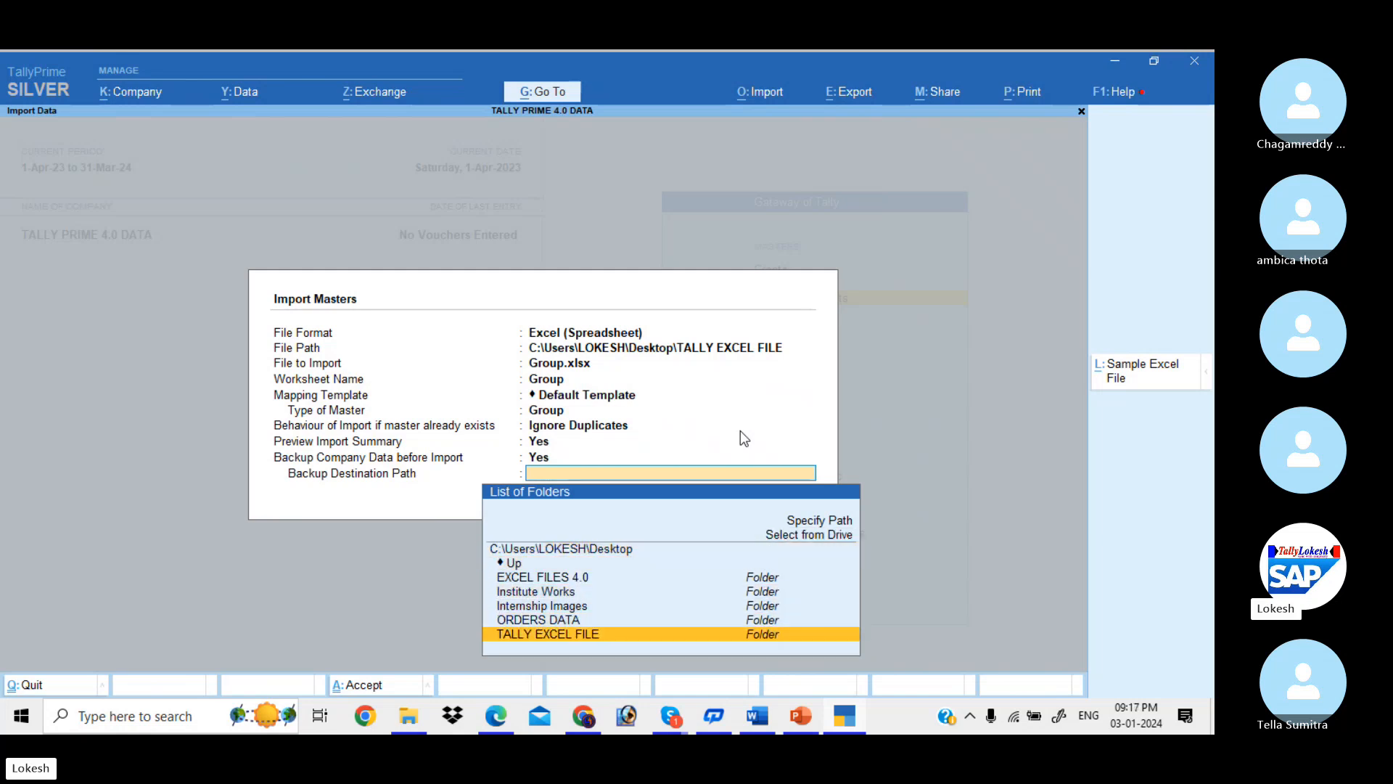
pyautogui.press('Return')
pyautogui.press('Return')
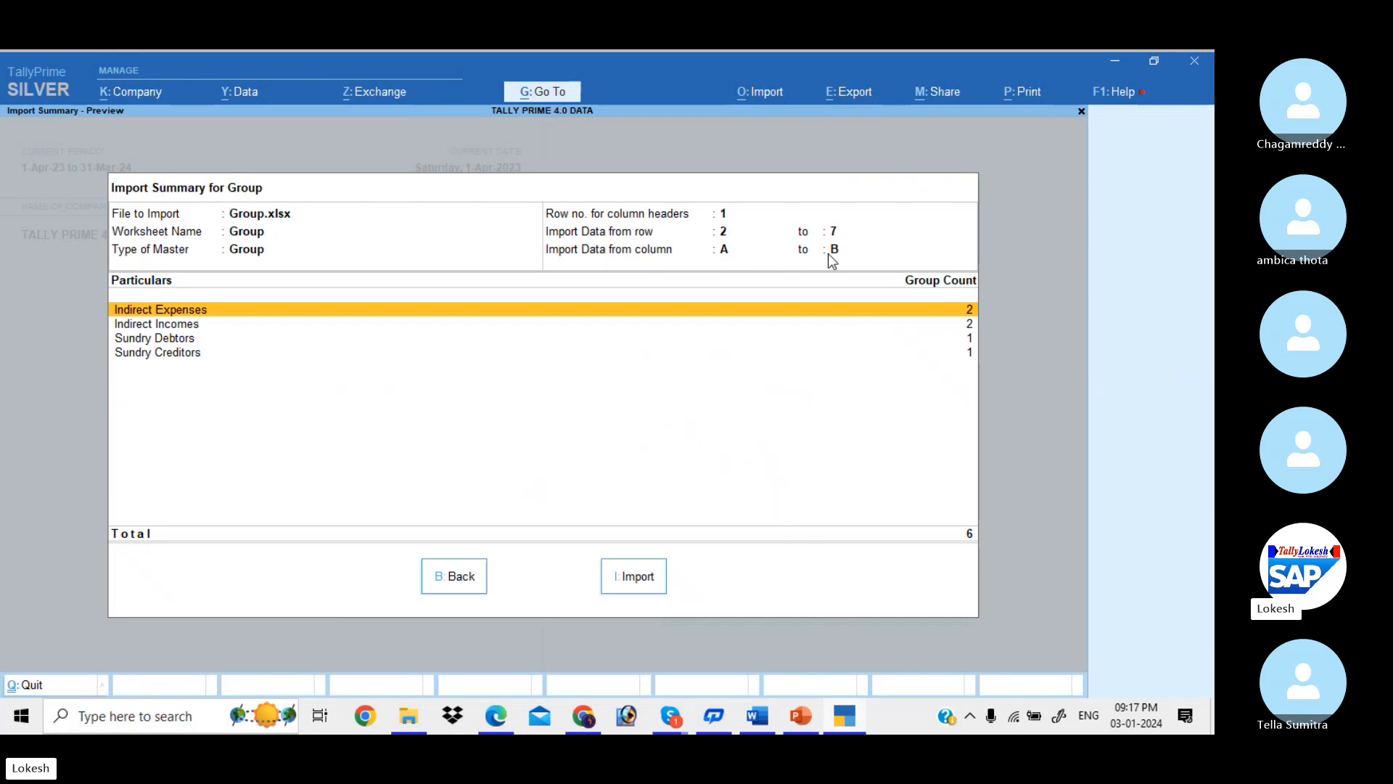
# - Review the parent groups and their group counts in the import summary preview
pyautogui.press('Down')
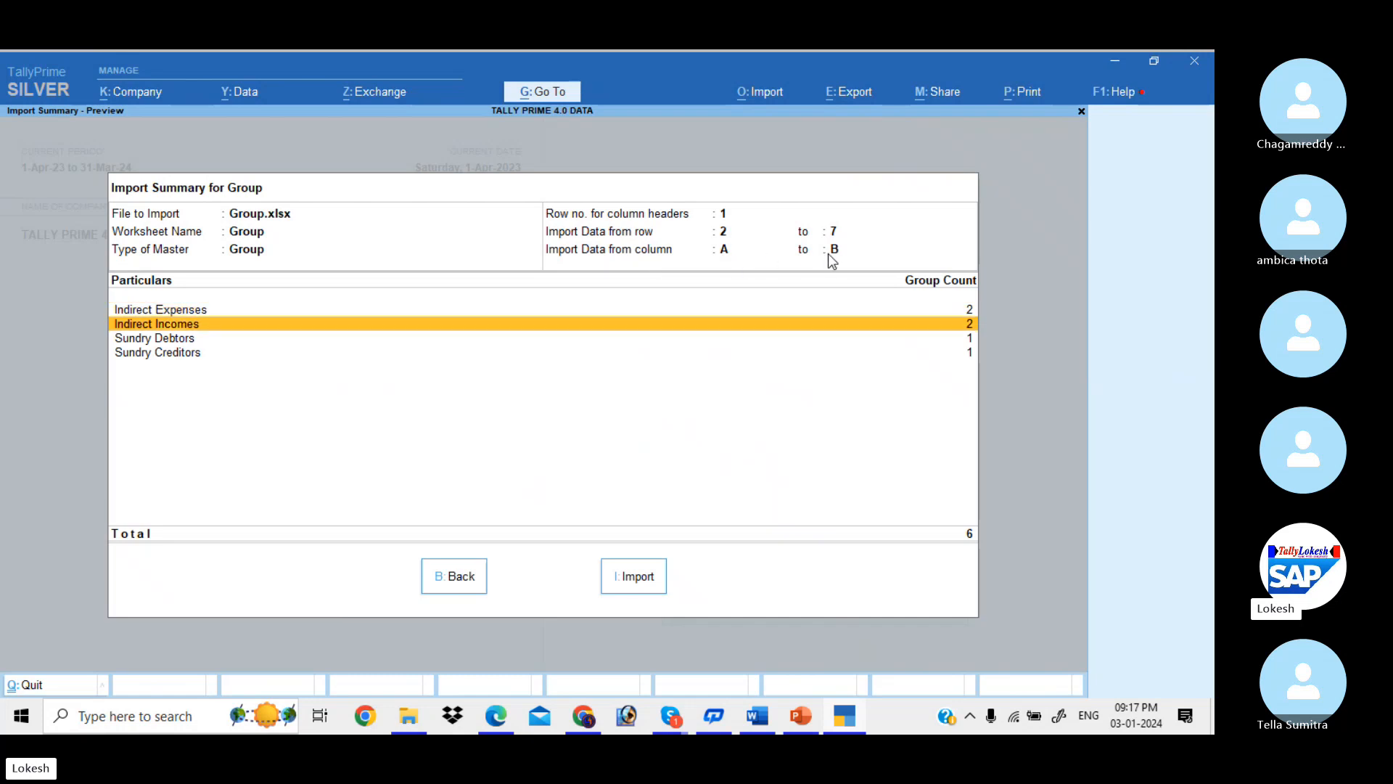
pyautogui.press('Down')
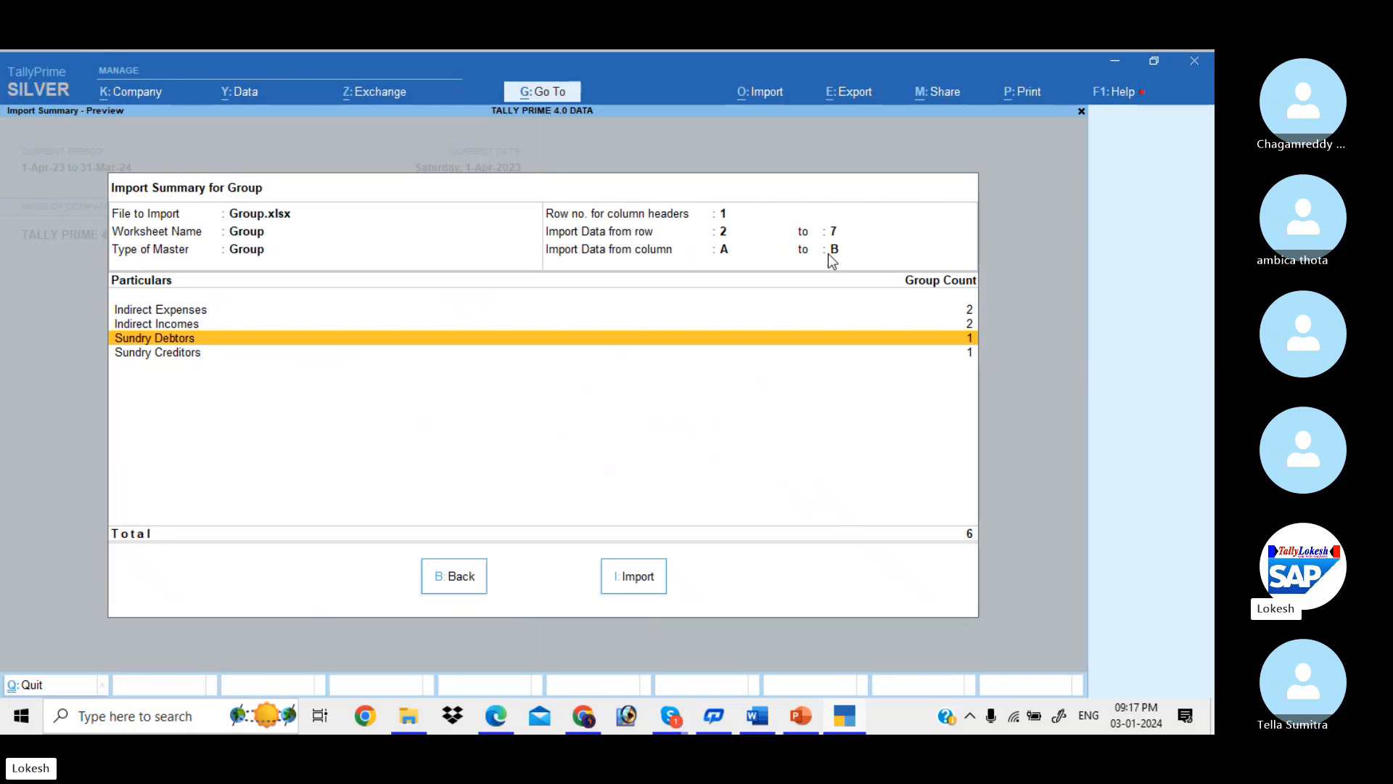
pyautogui.press('Down')
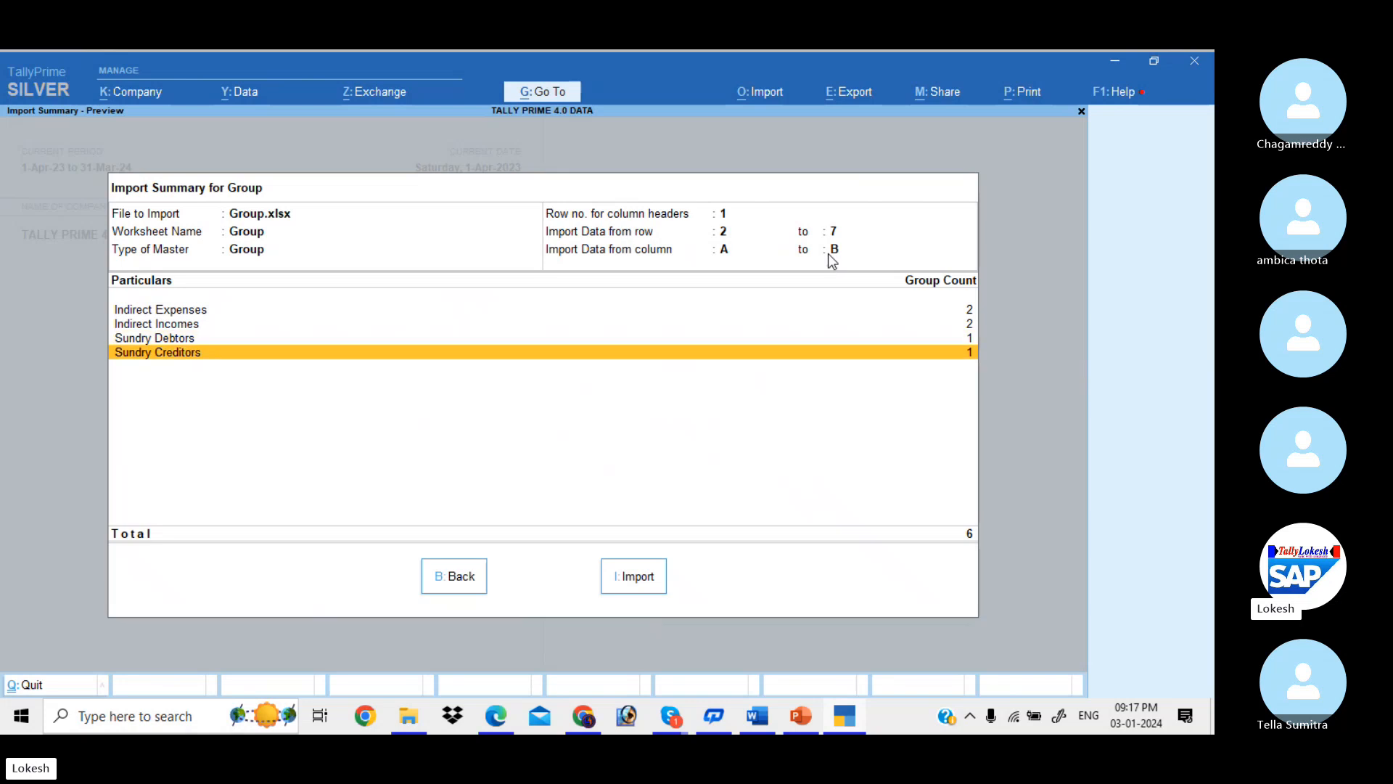
# - Open the Group workbook from File Explorer in Excel and close the Document Recovery pane, keeping the recovered files
pyautogui.click(409, 715)
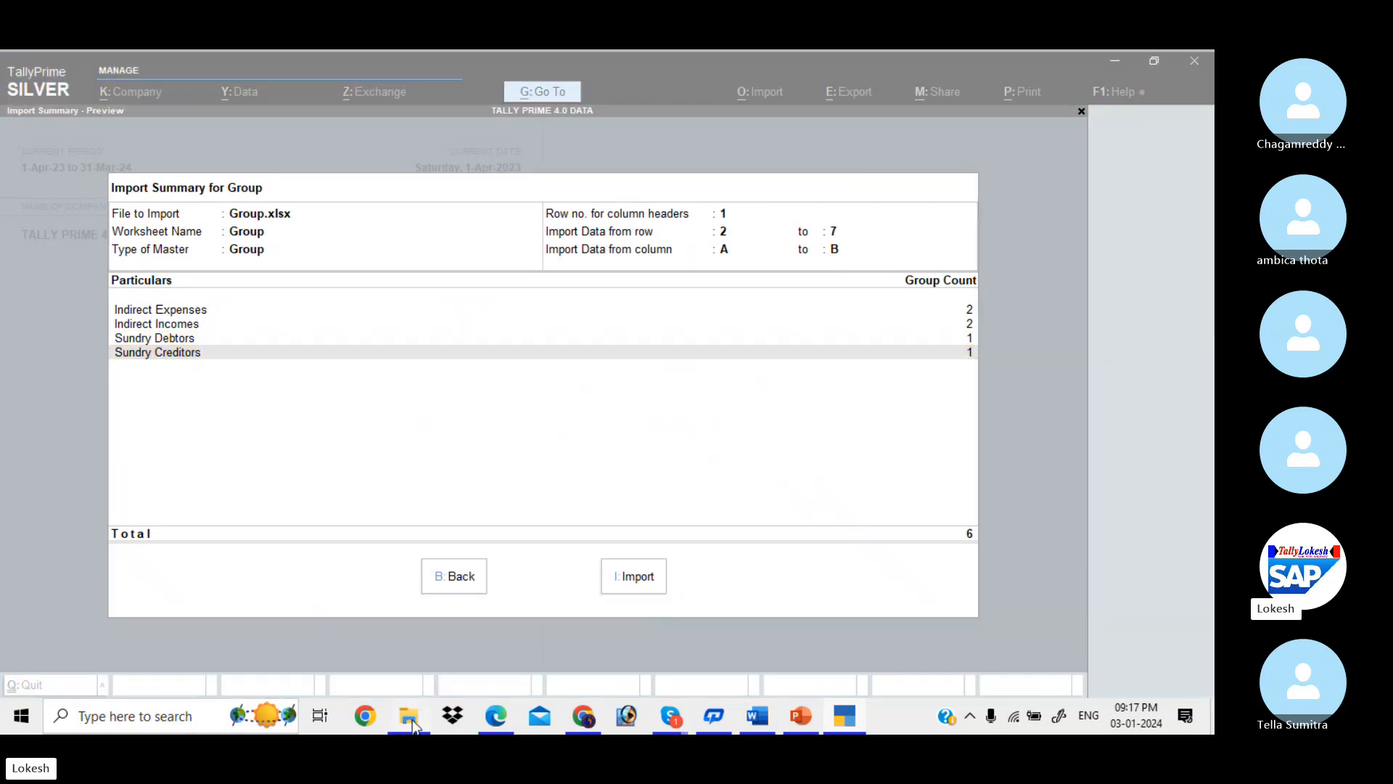
pyautogui.doubleClick(291, 182)
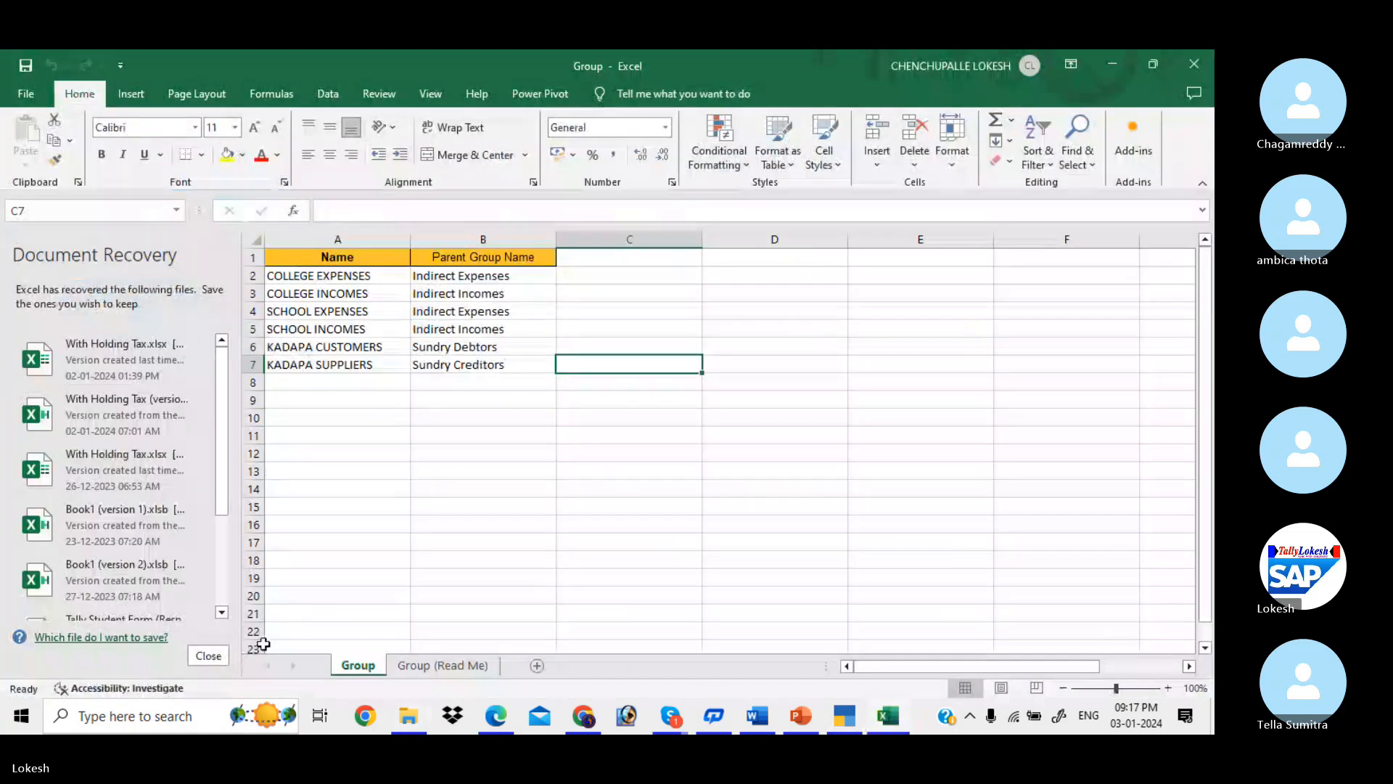
pyautogui.click(208, 655)
pyautogui.click(233, 283)
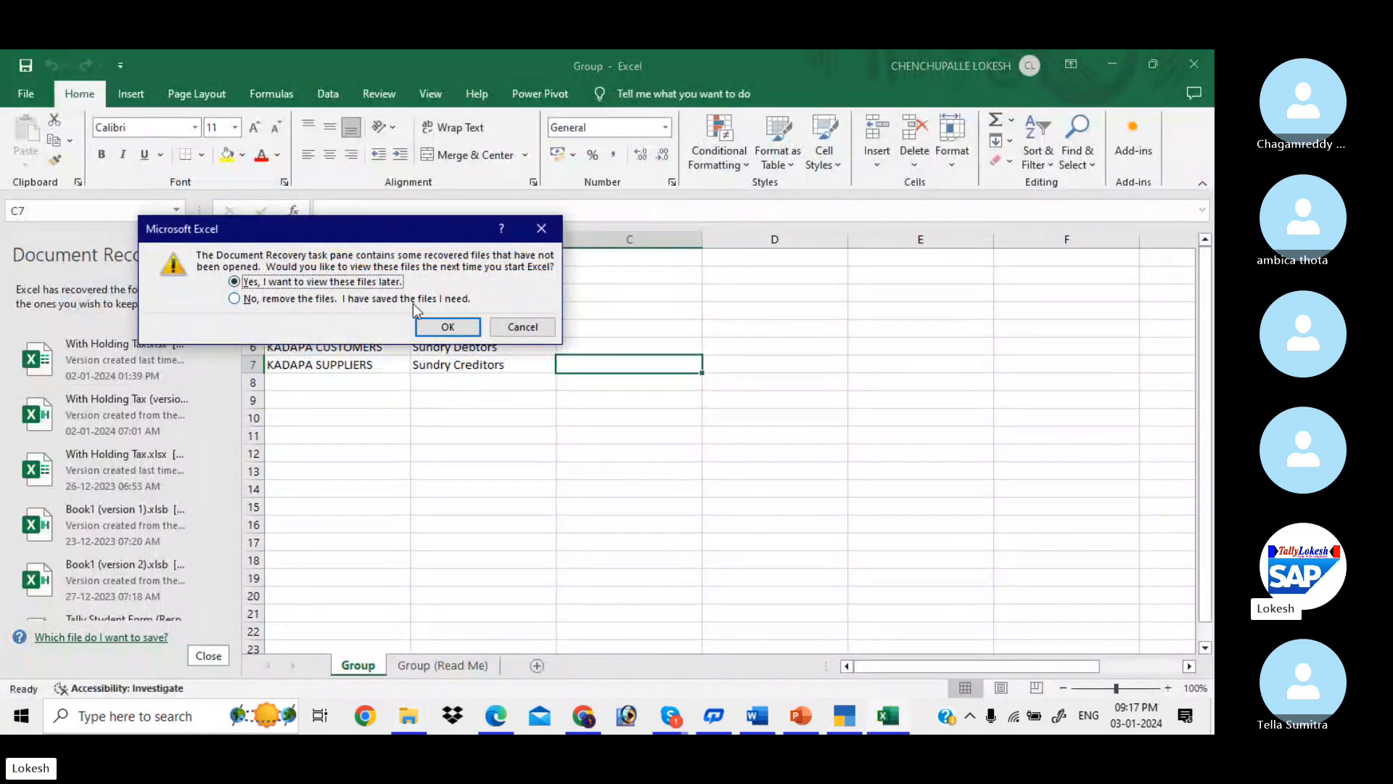
pyautogui.click(448, 327)
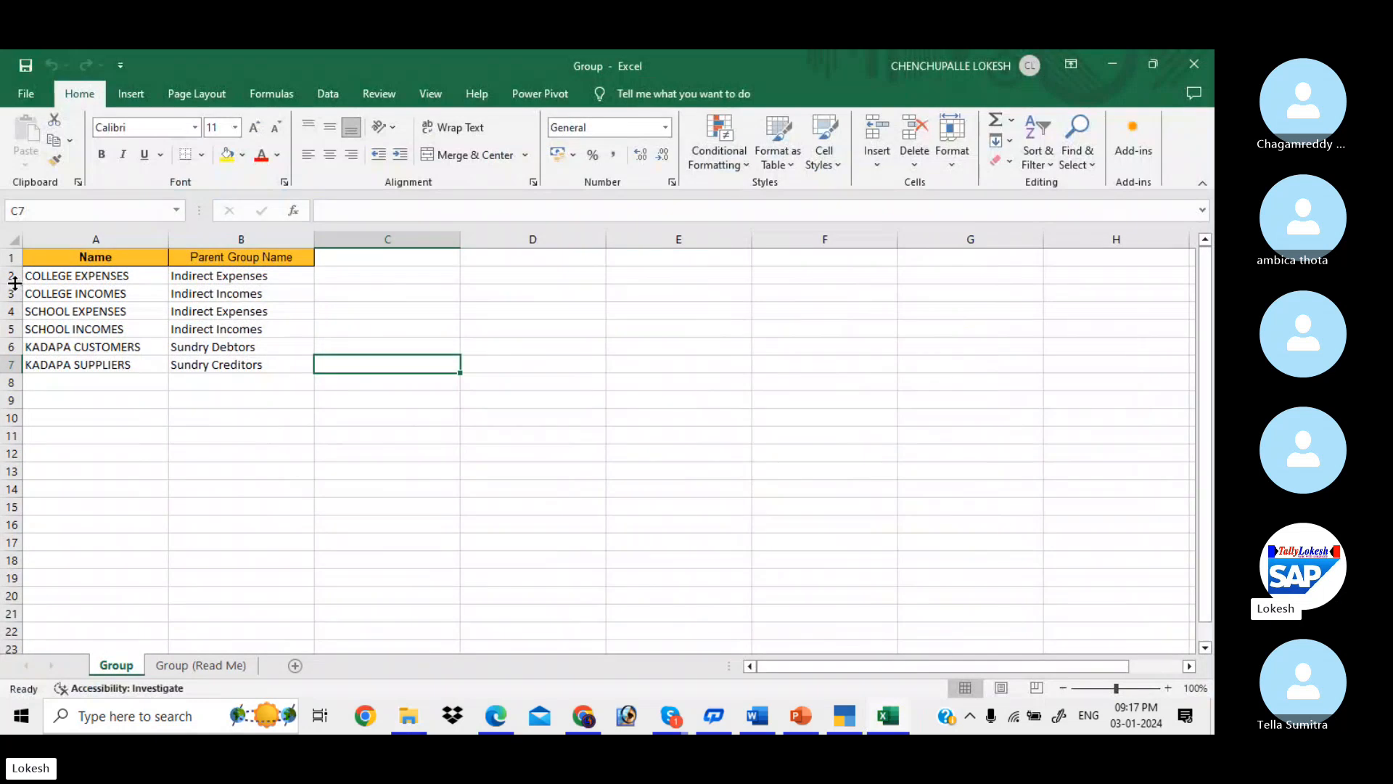
# - Check rows 2 to 7 of the Group sheet against the row range in TallyPrime's import summary
pyautogui.doubleClick(13, 281)
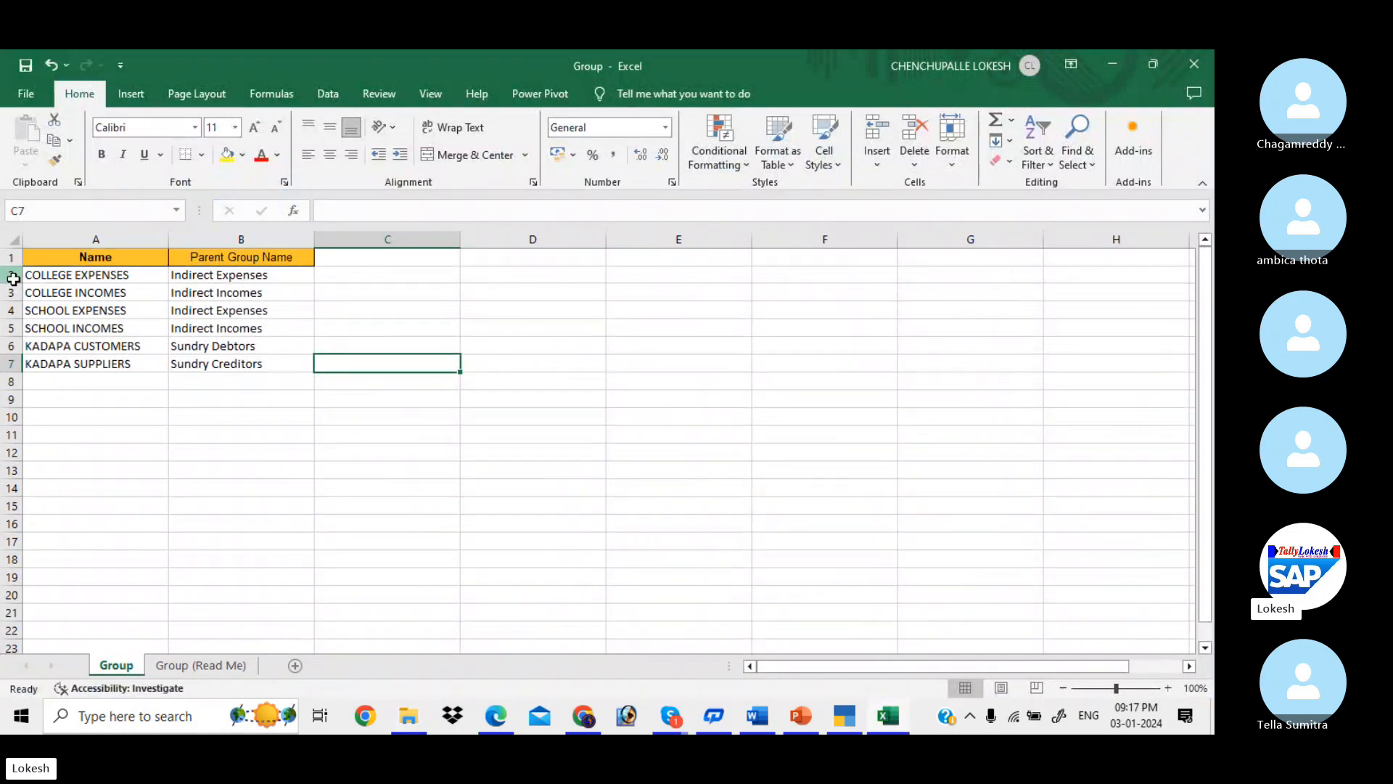
pyautogui.click(9, 278)
pyautogui.click(13, 363)
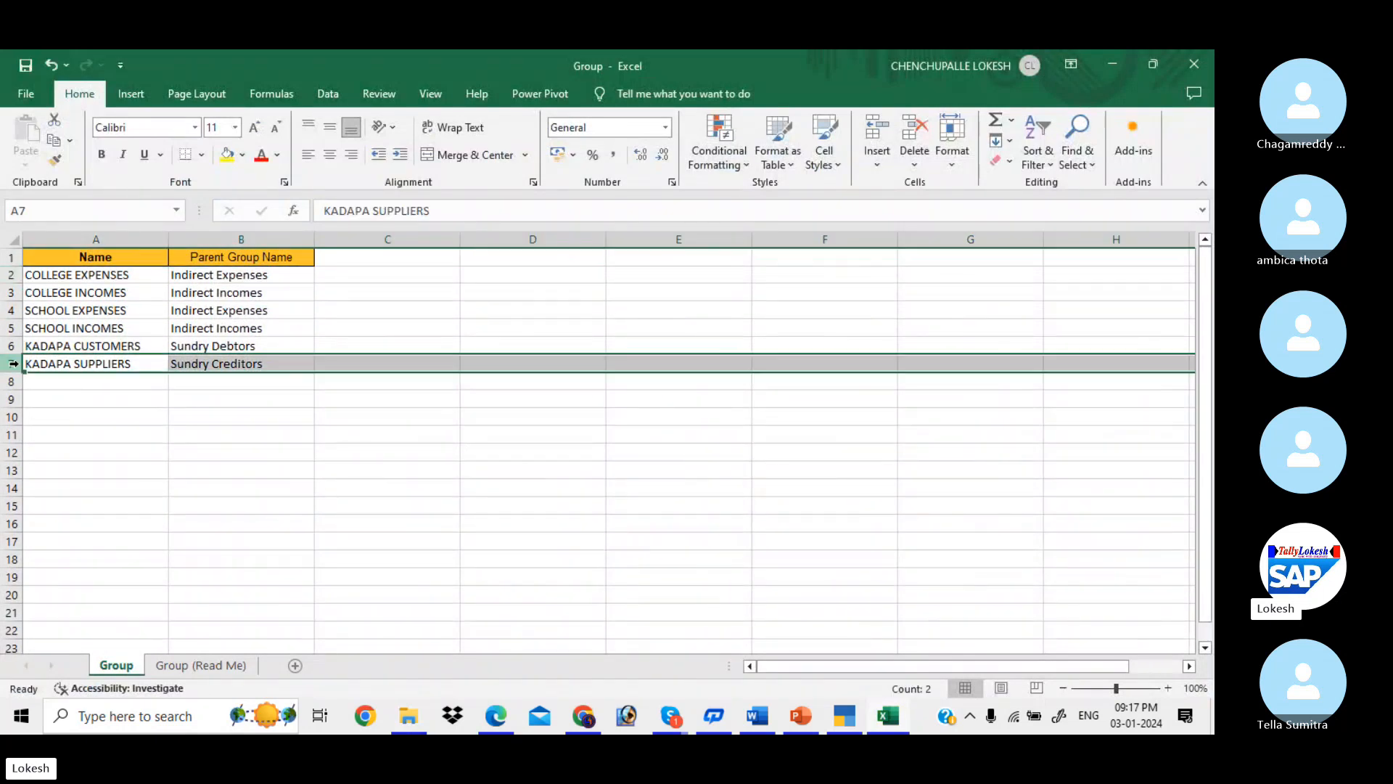
pyautogui.hotkey('alt', 'Tab')
pyautogui.hotkey('alt', 'Tab')
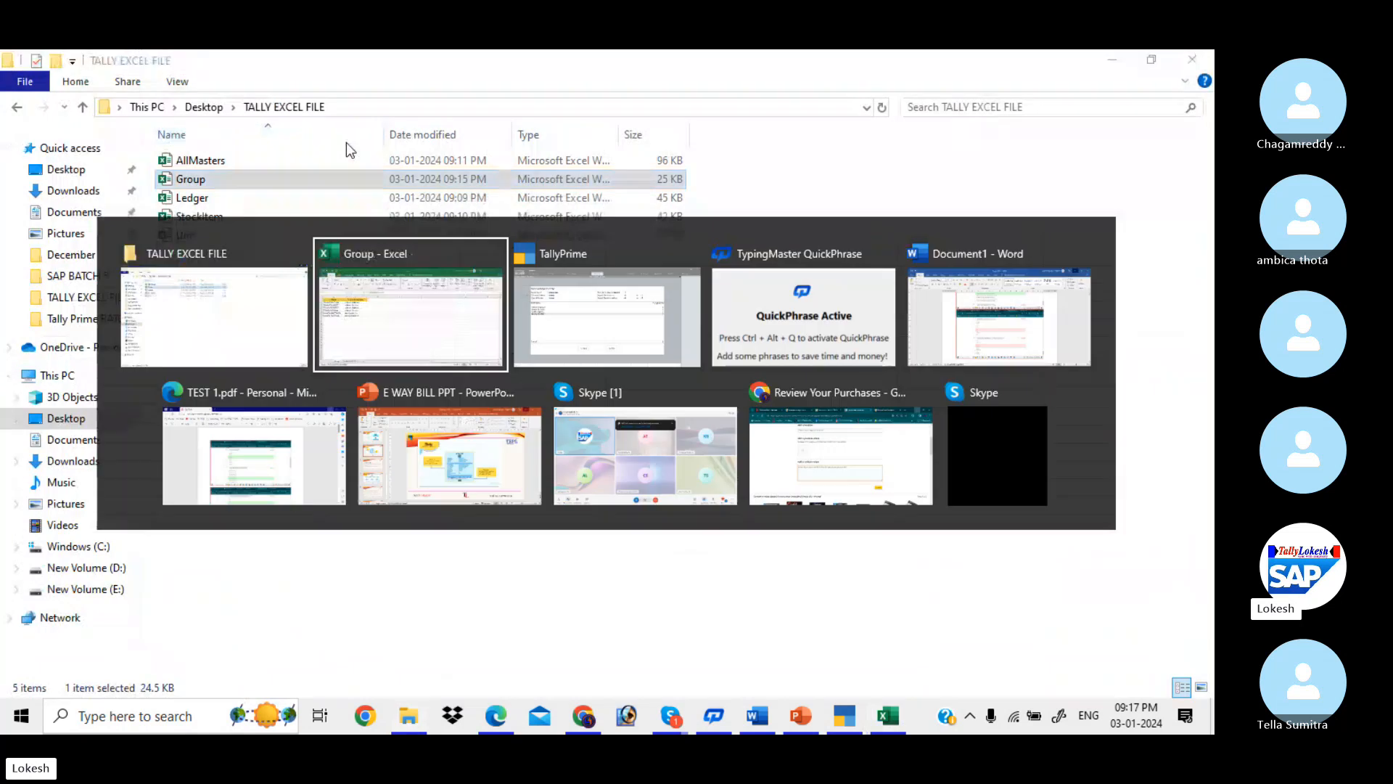
pyautogui.hotkey('alt', 'Tab')
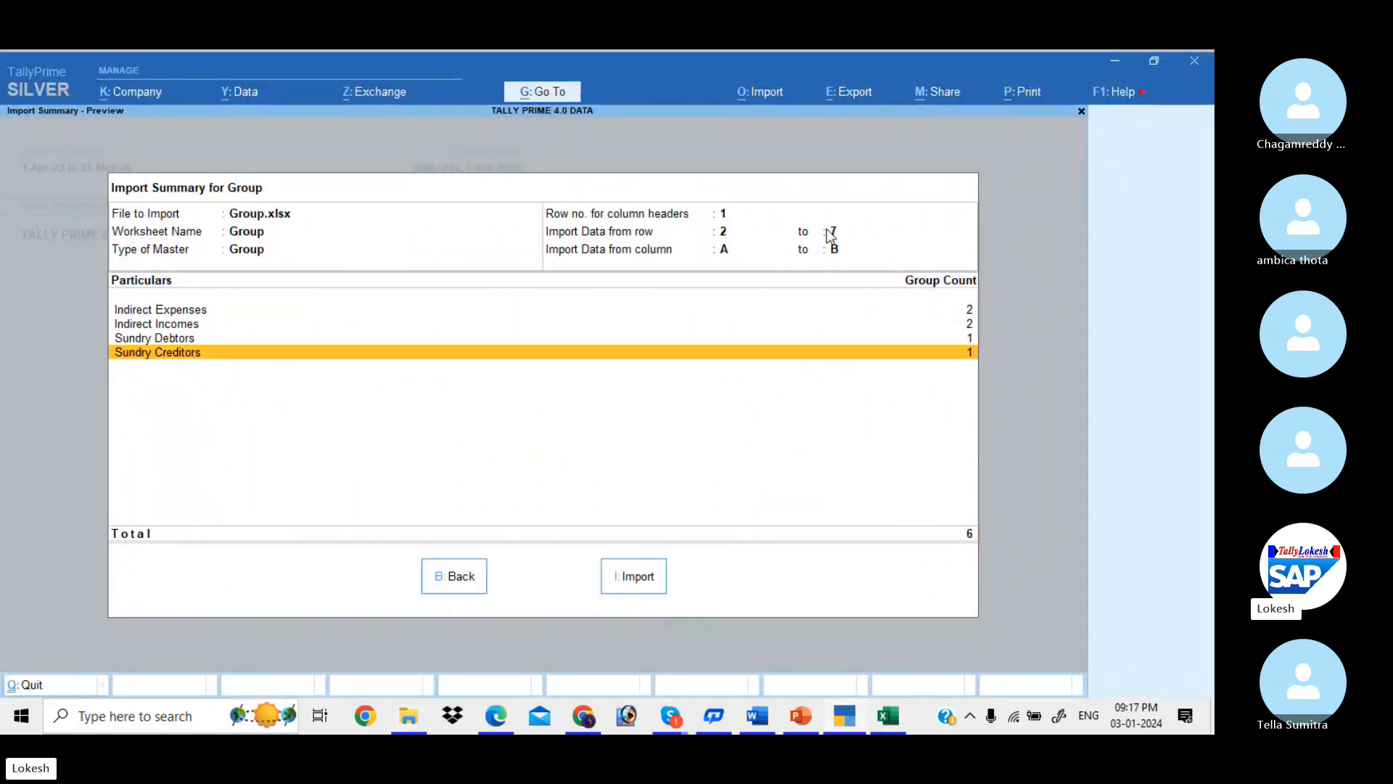
# - Check columns A and B of the Group sheet in Excel against the column range in TallyPrime's import summary
pyautogui.hotkey('alt', 'Tab')
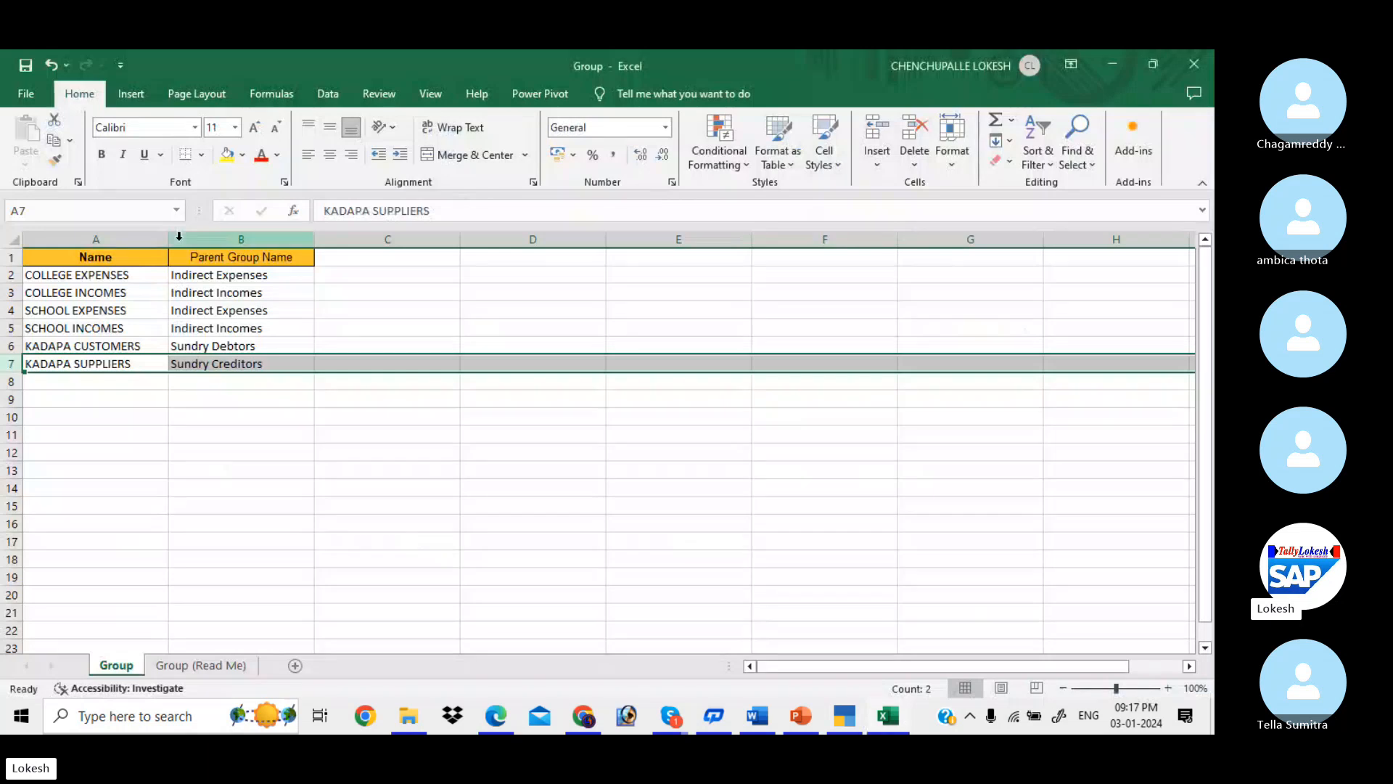
pyautogui.click(131, 246)
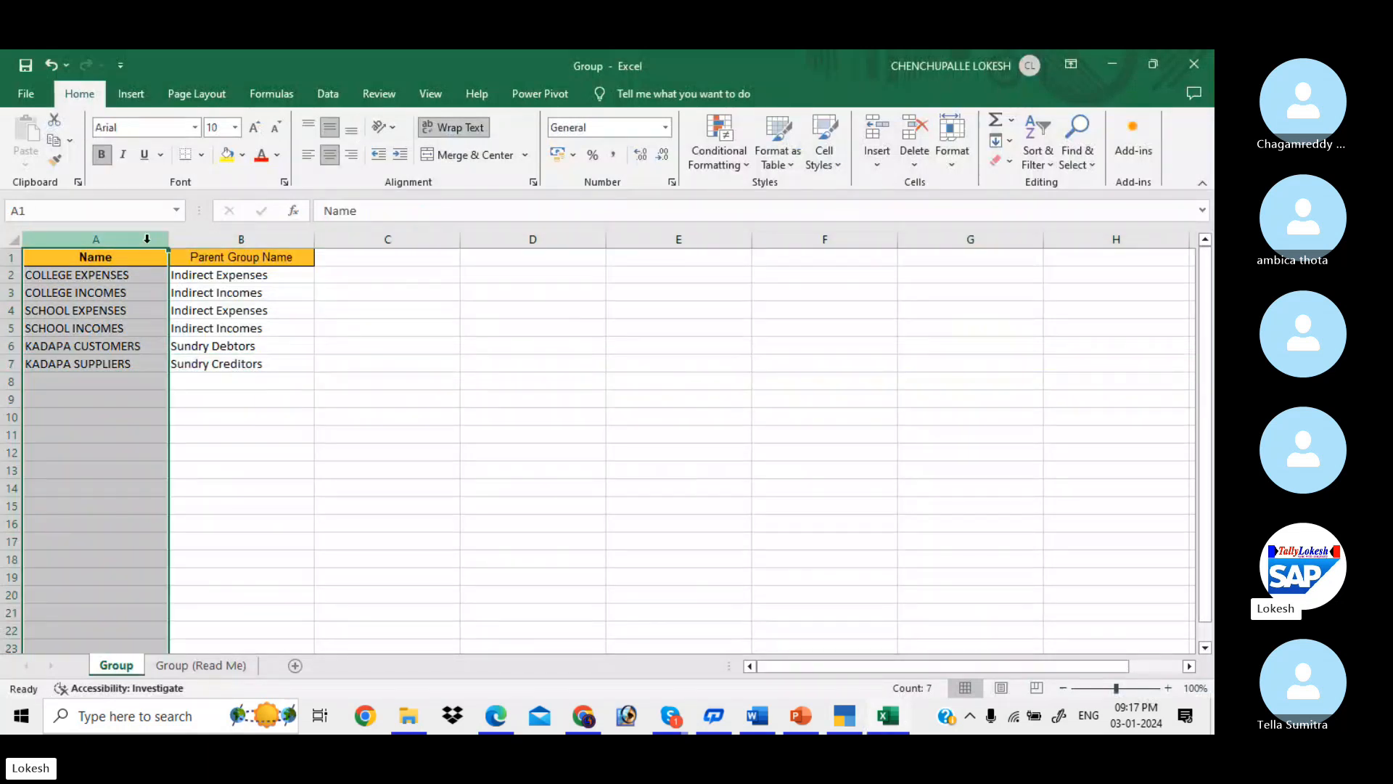
pyautogui.click(235, 240)
pyautogui.hotkey('alt', 'Tab')
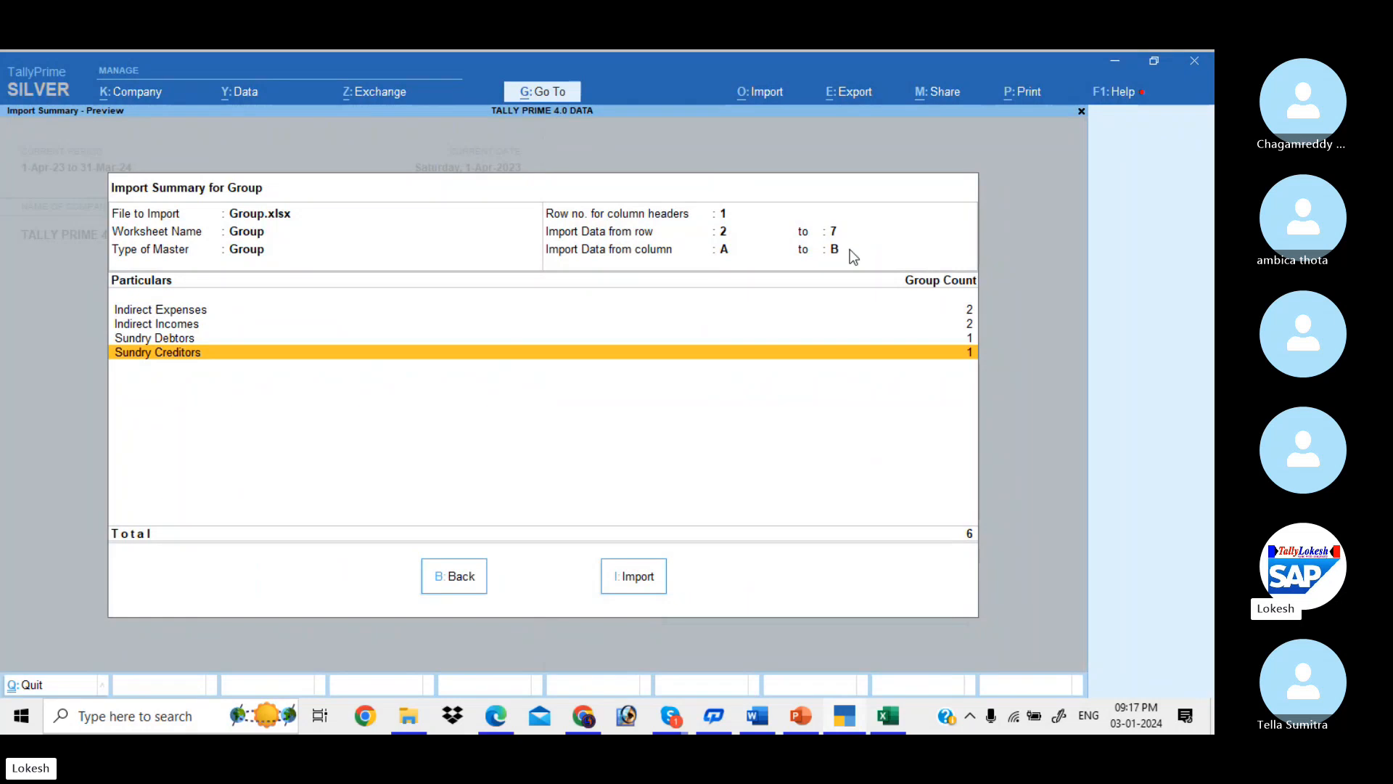
# - Return to the Group sheet in Excel and examine the expense, income, customer and supplier groups under their parent groups
pyautogui.hotkey('alt', 'Tab')
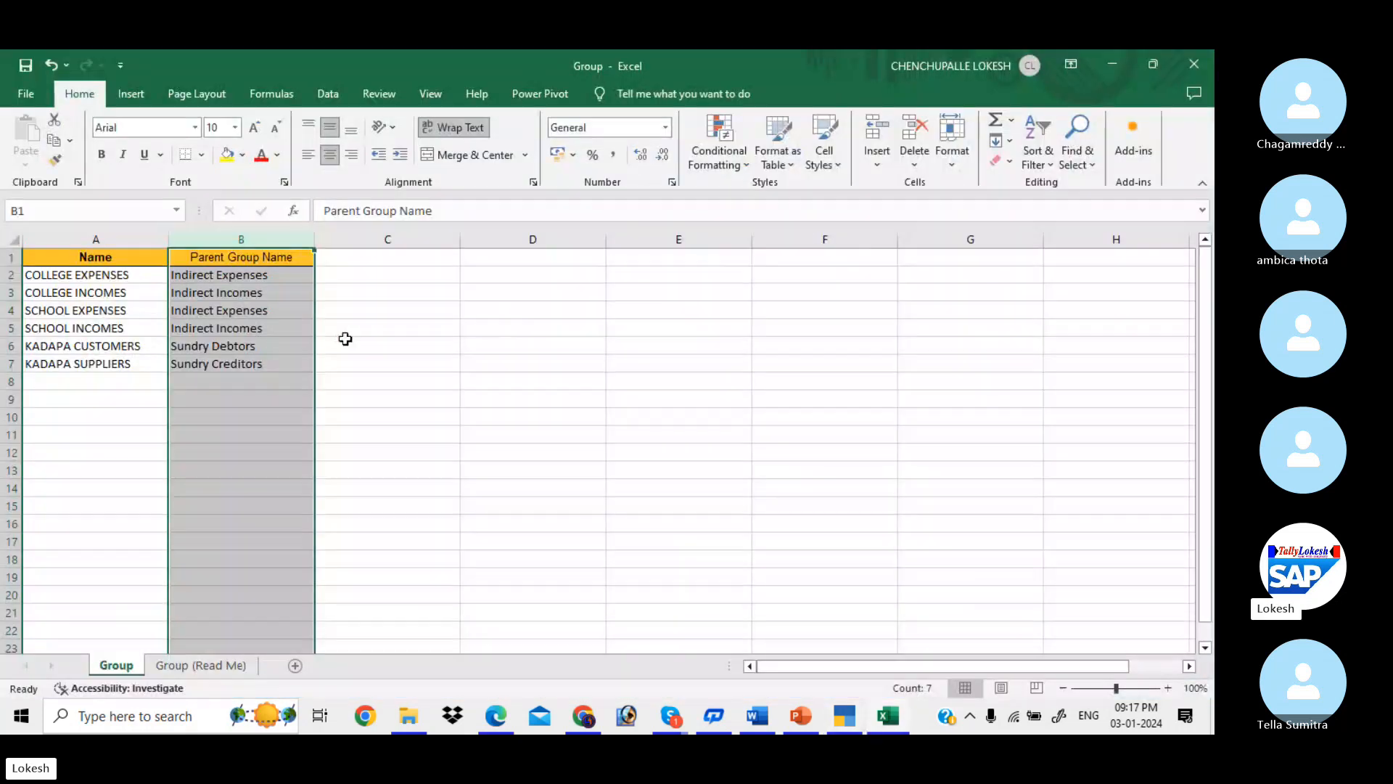
pyautogui.click(233, 299)
pyautogui.click(147, 274)
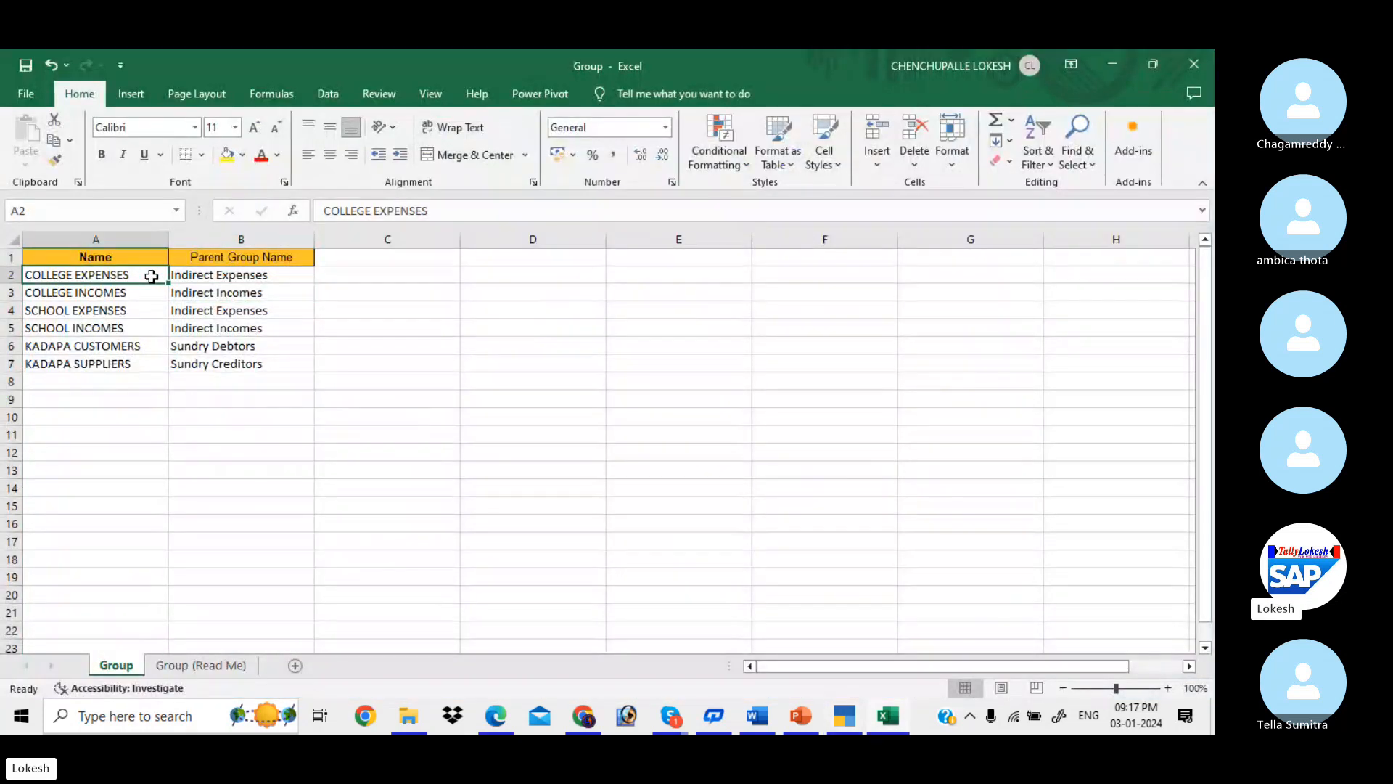
pyautogui.click(148, 310)
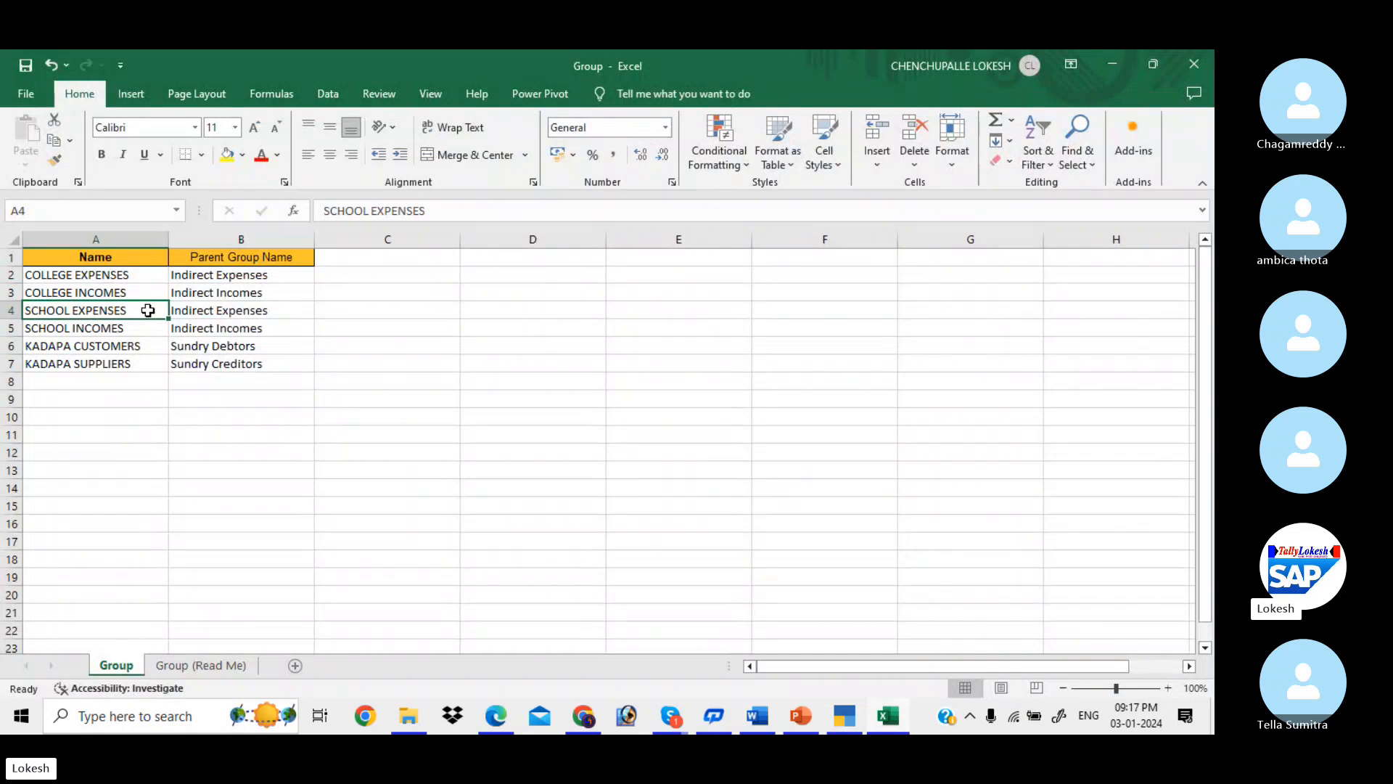
pyautogui.click(125, 293)
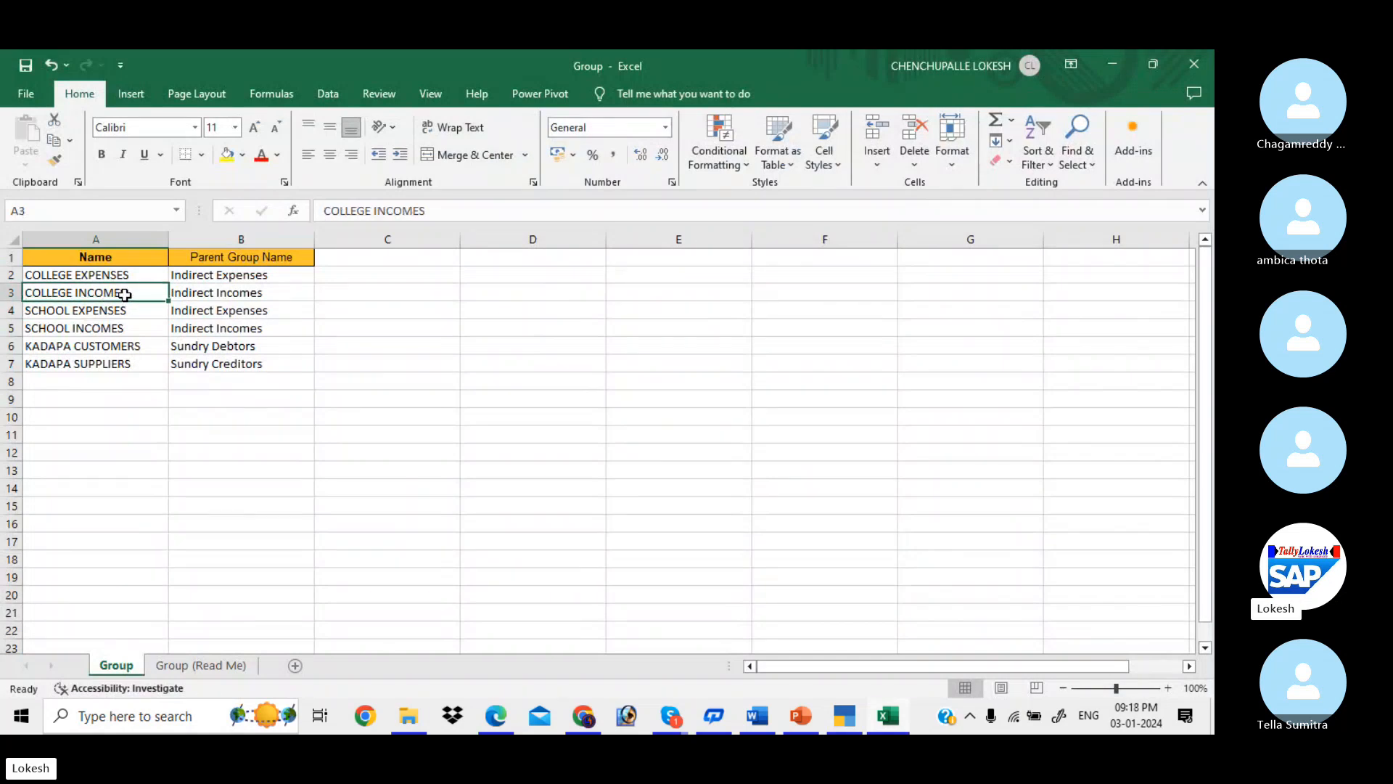
pyautogui.click(139, 331)
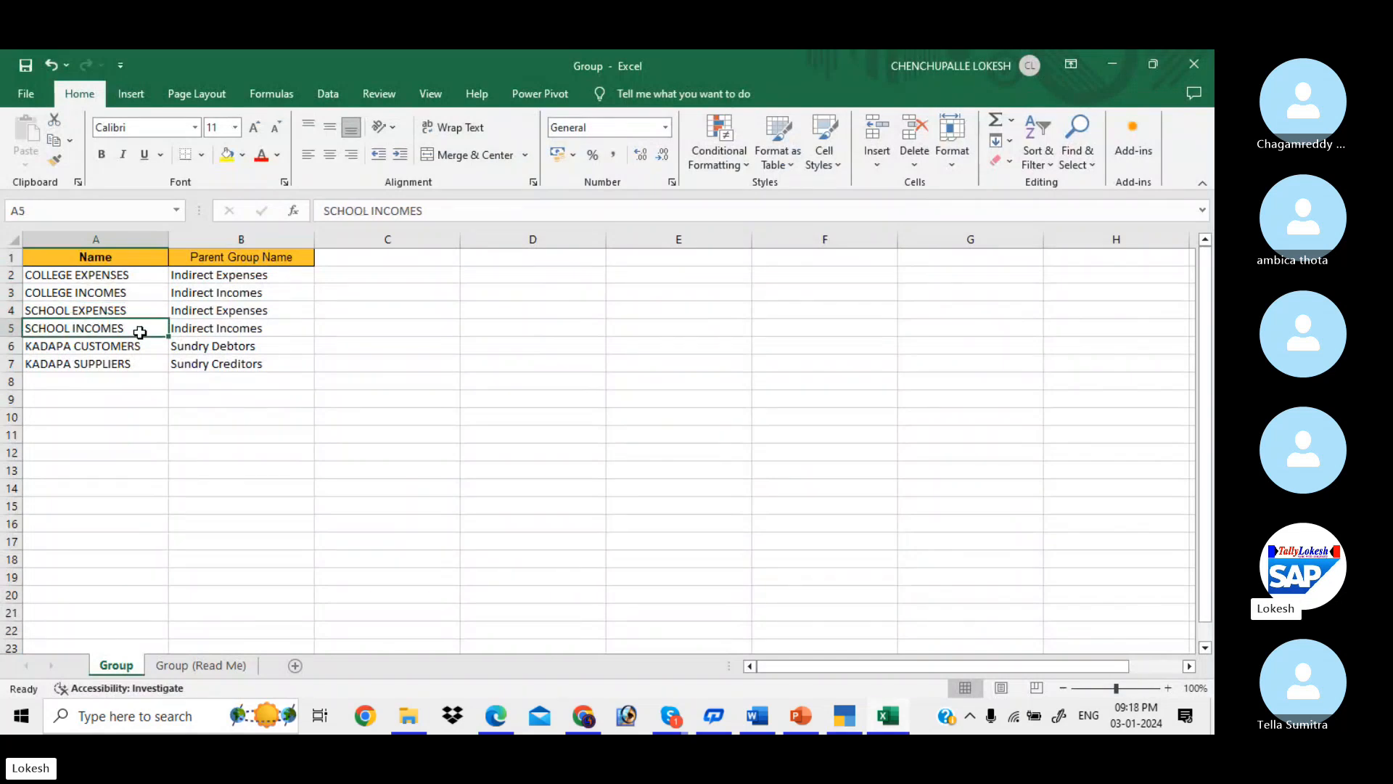
pyautogui.click(150, 346)
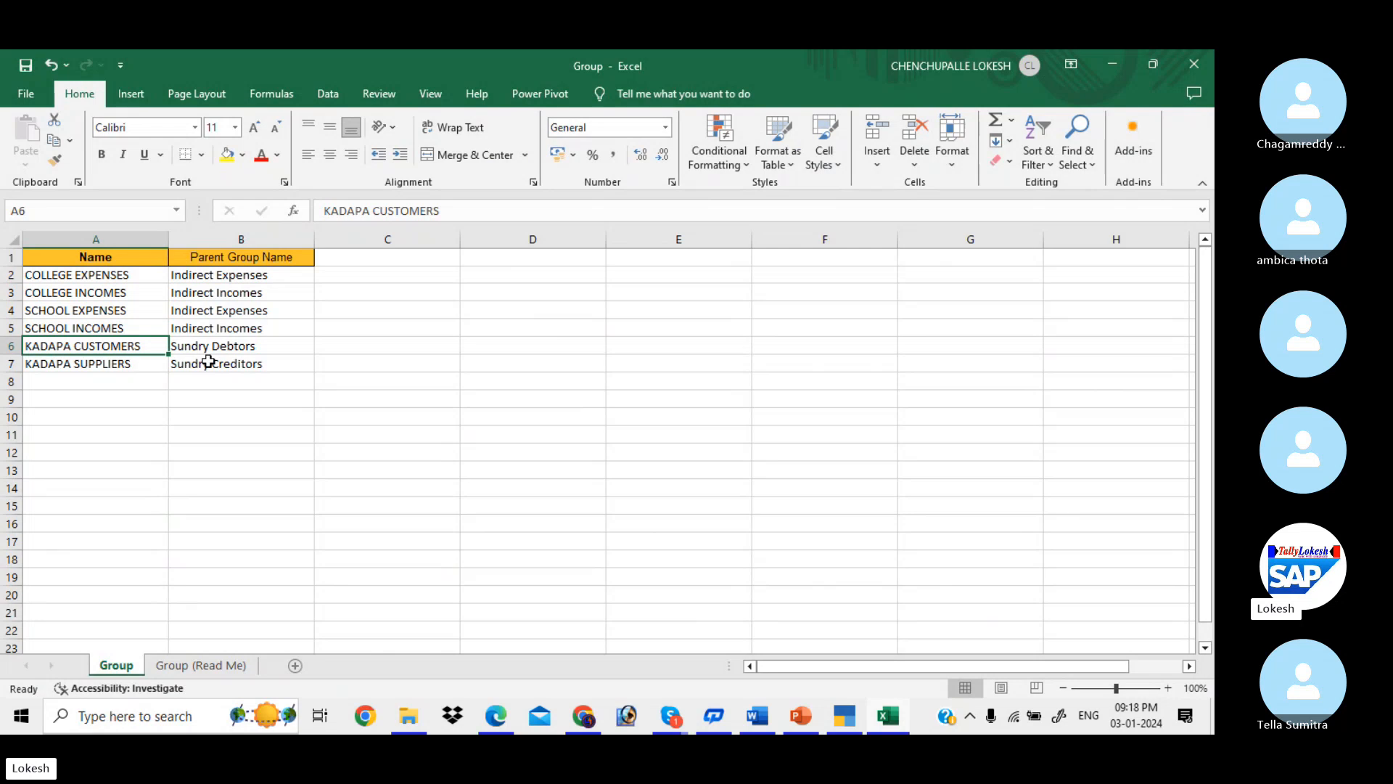
pyautogui.click(208, 361)
# - Switch back to TallyPrime and import the previewed group masters
pyautogui.hotkey('alt', 'Tab')
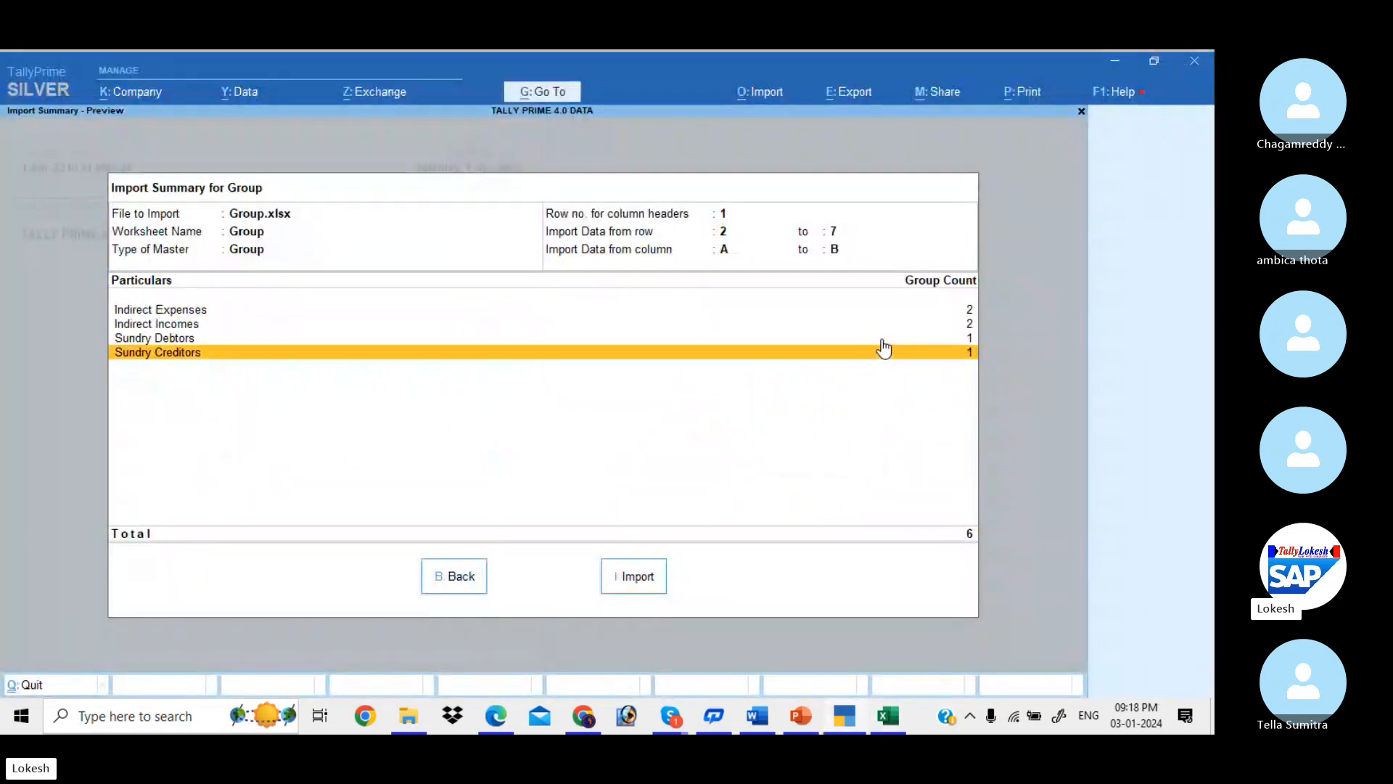
pyautogui.click(648, 584)
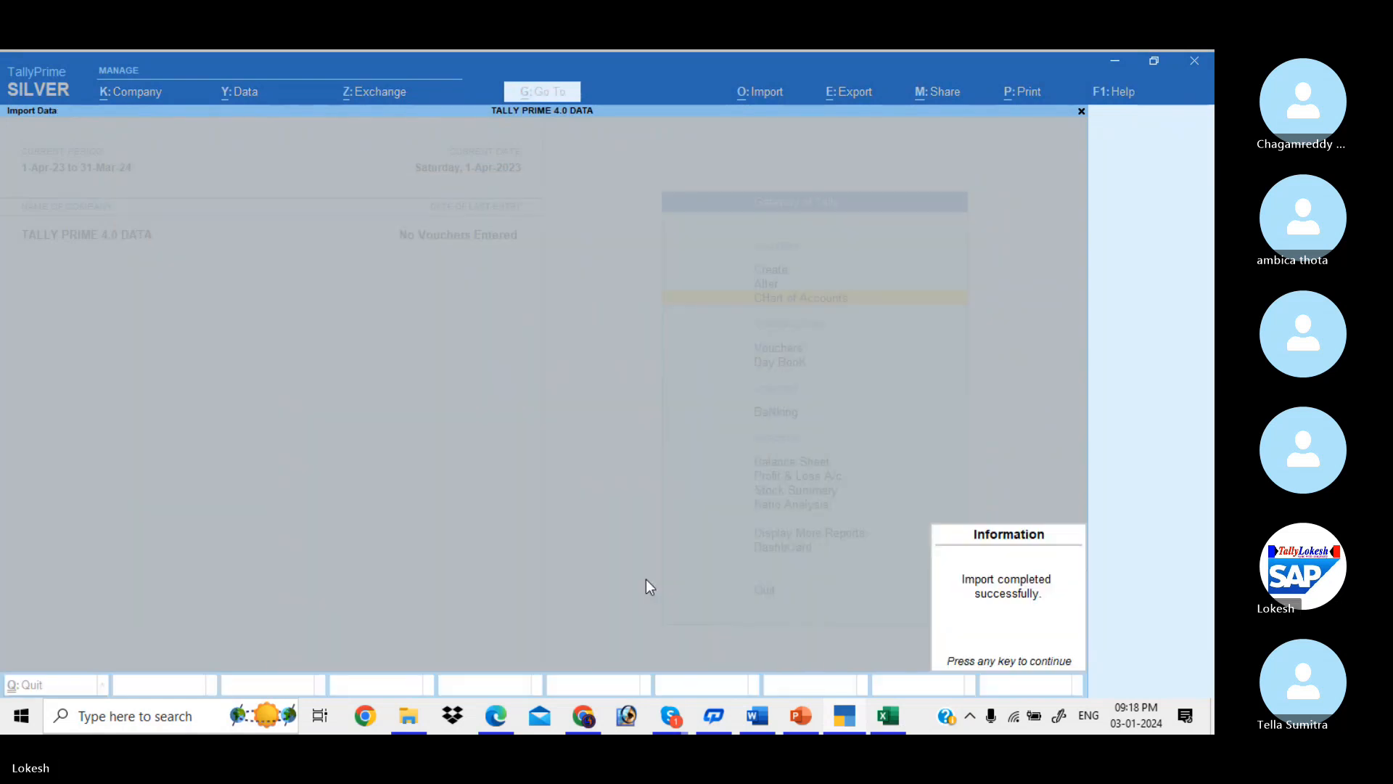
pyautogui.click(1008, 600)
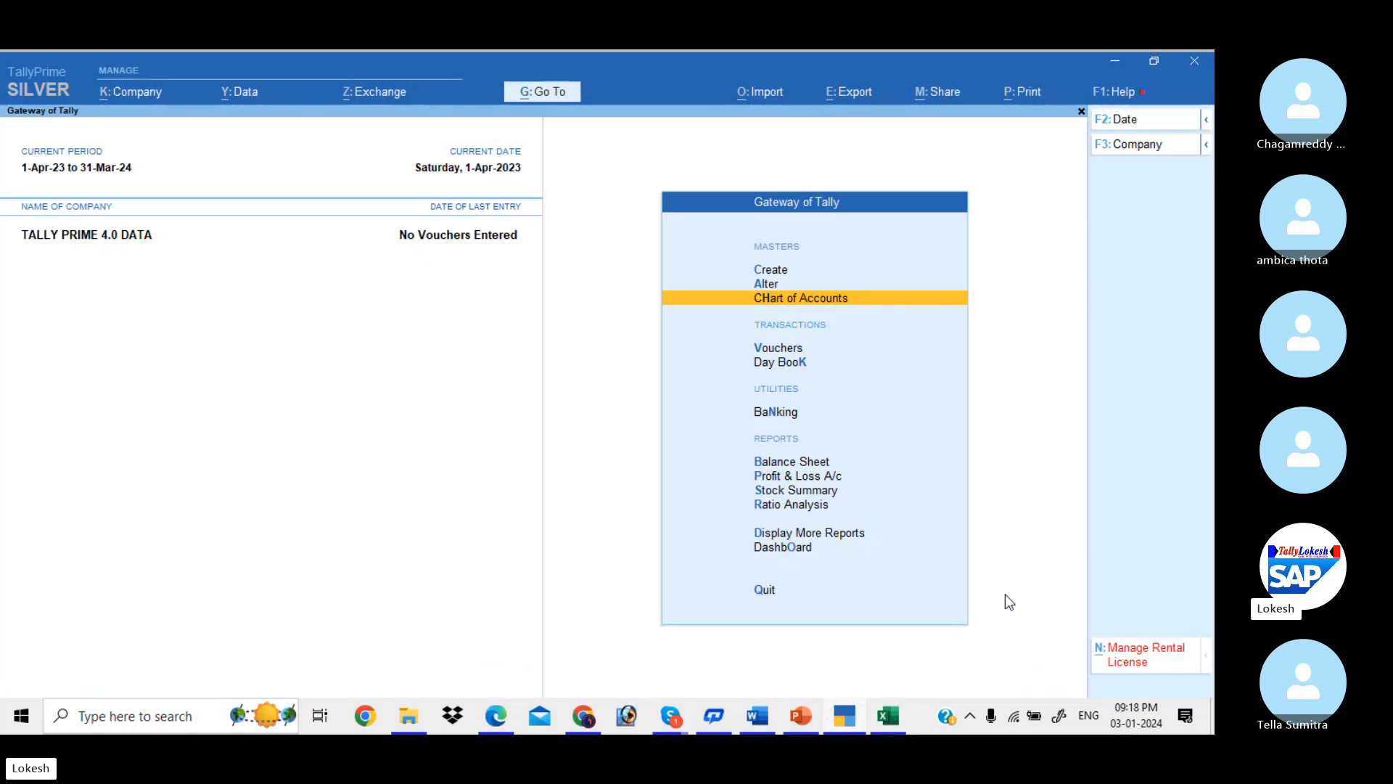
# - Open the list of groups for master alteration from the Gateway of Tally
pyautogui.press('Up')
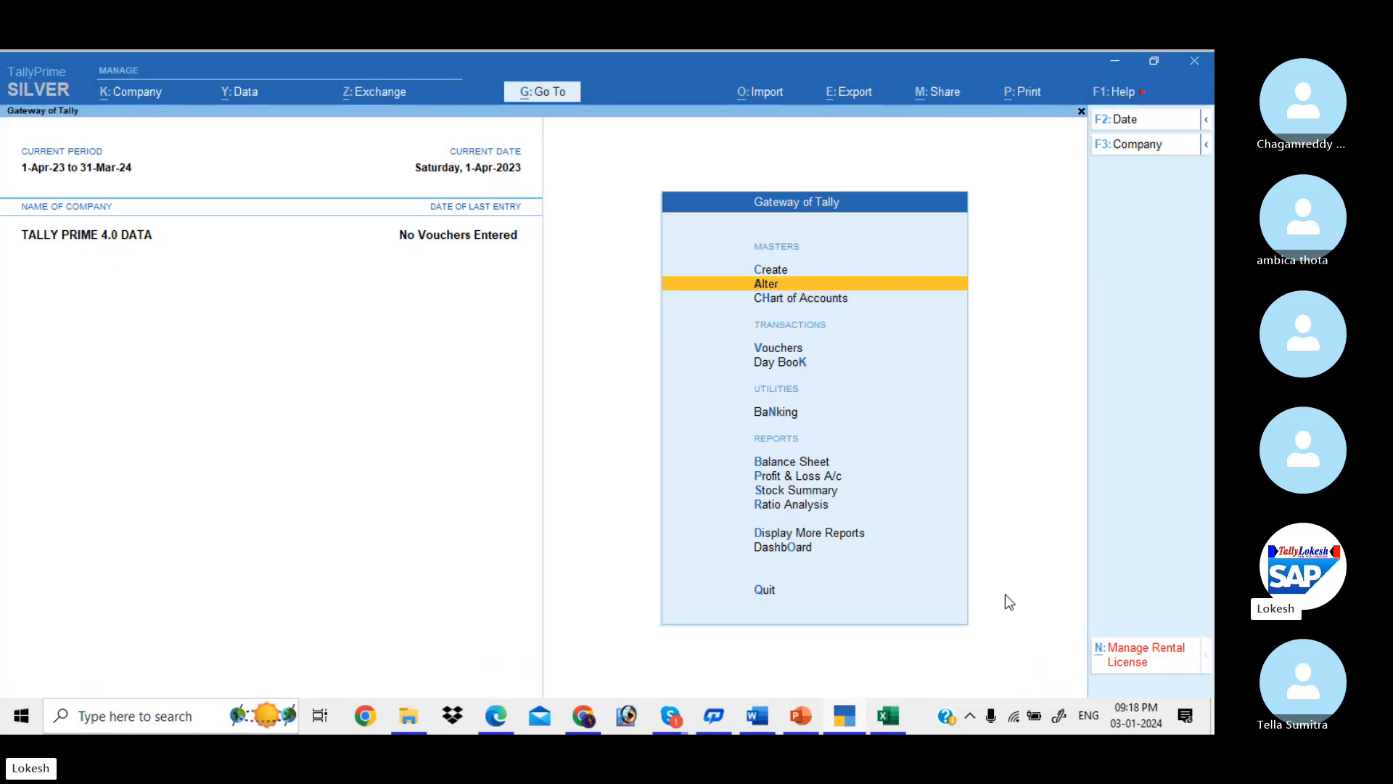
pyautogui.press('Return')
pyautogui.press('Down')
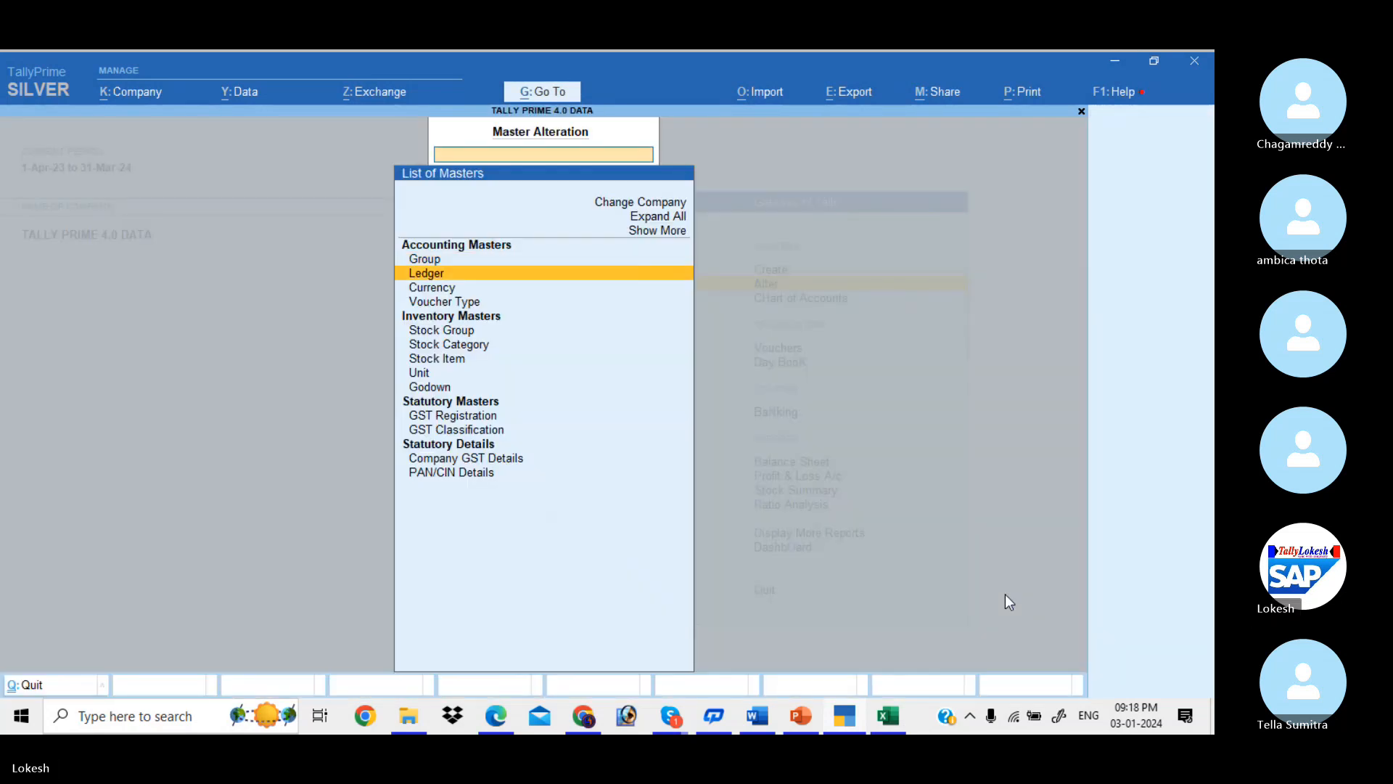
pyautogui.press('Up')
pyautogui.press('Return')
# - Open the imported COLLEGE EXPENSES group for alteration and inspect its parent group
pyautogui.press('Down')
pyautogui.press('Down')
pyautogui.press('Down')
pyautogui.press('Down')
pyautogui.press('Down')
pyautogui.press('Down')
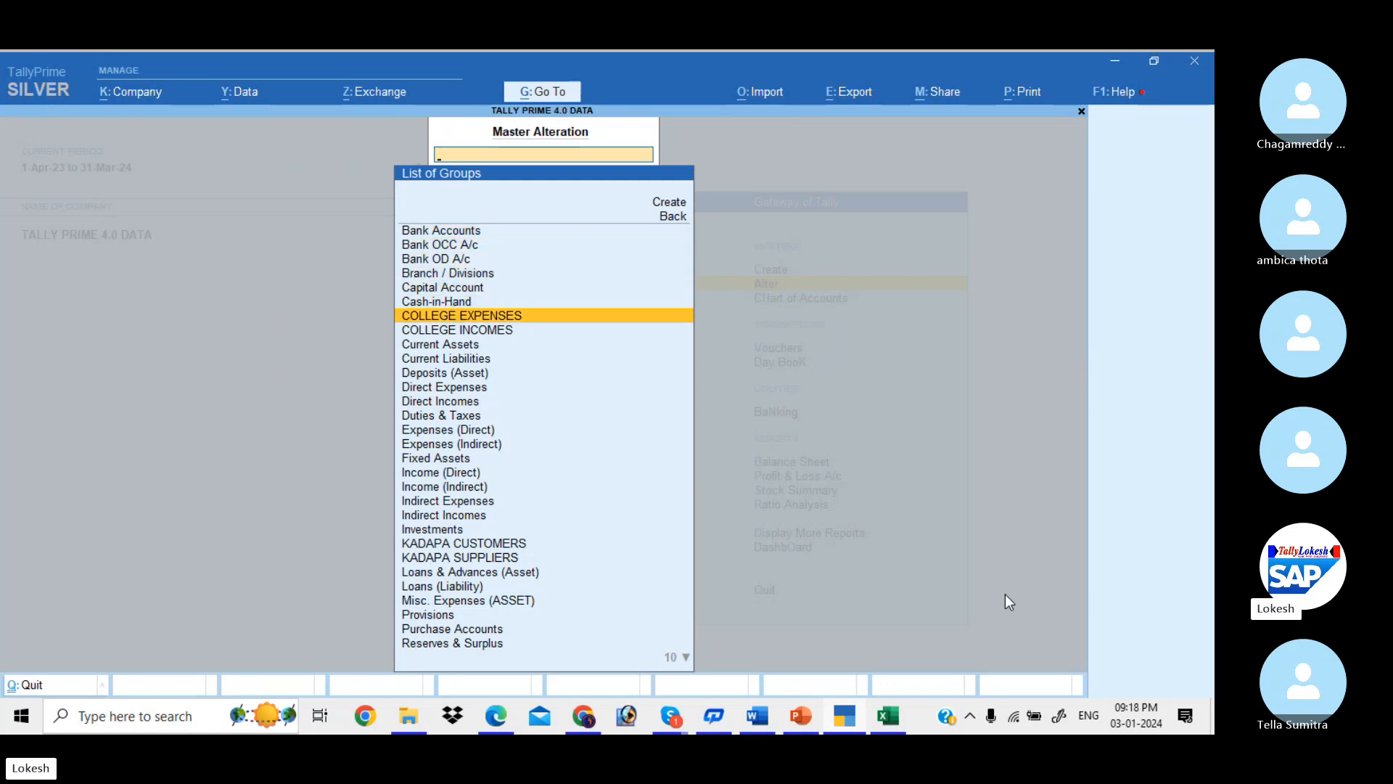
pyautogui.press('Return')
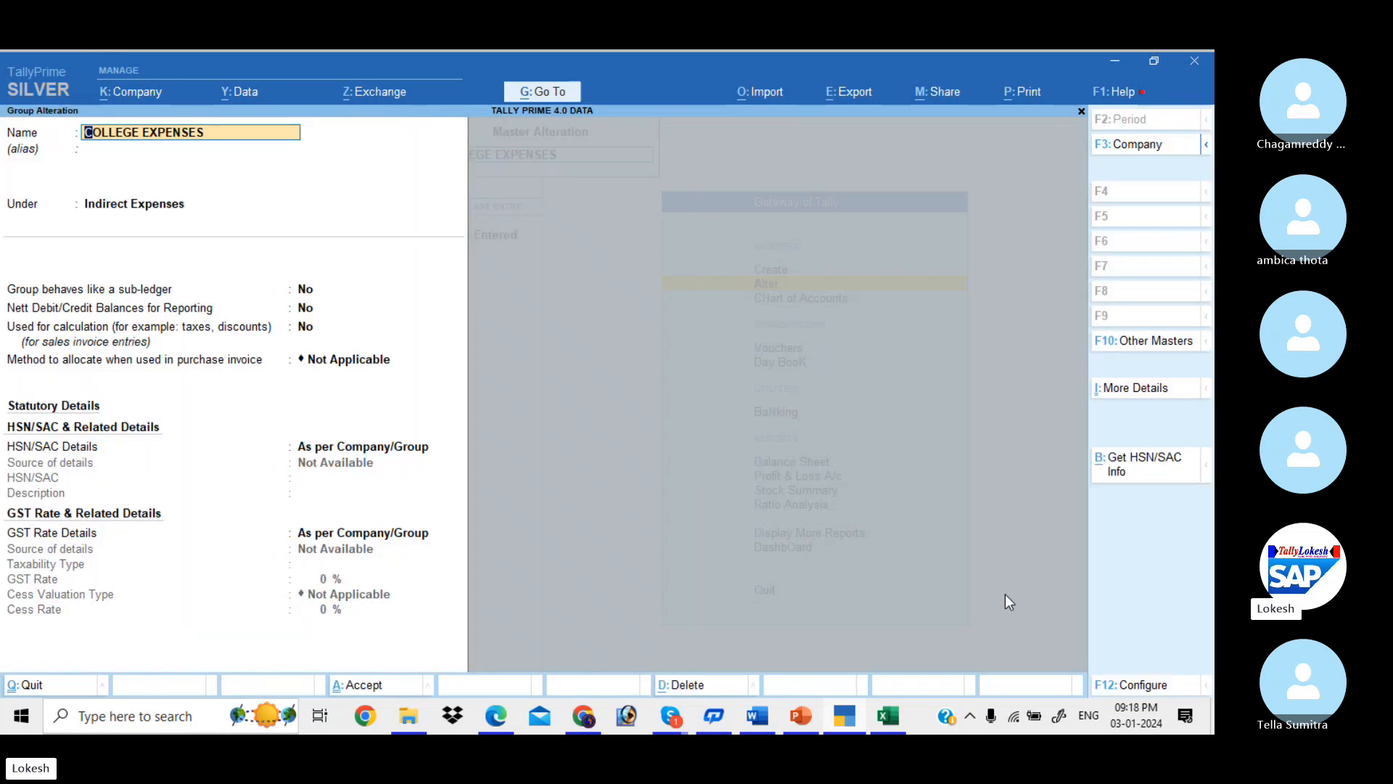
pyautogui.press('Return')
pyautogui.press('Return')
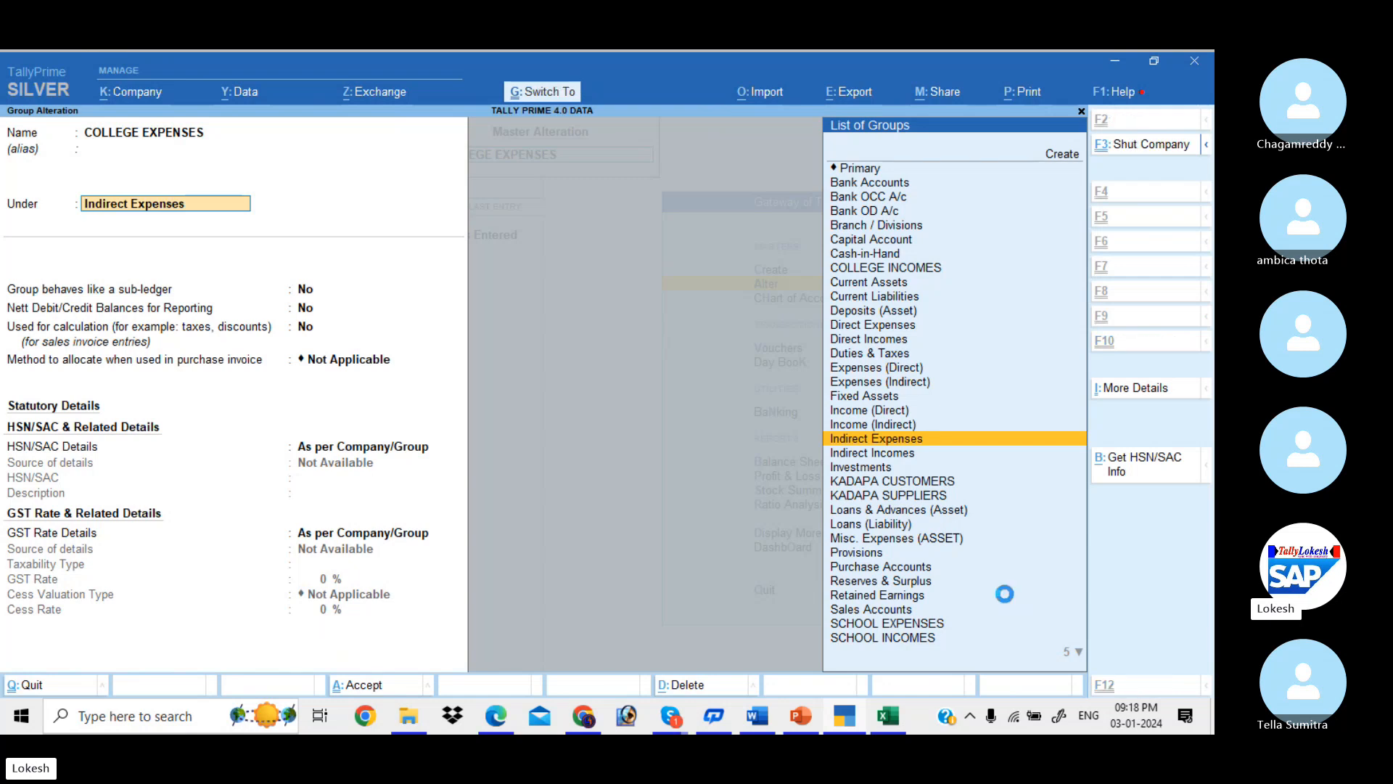
# - Accept the COLLEGE EXPENSES group as is, and check the parent group of COLLEGE INCOMES in its alteration form
pyautogui.hotkey('ctrl', 'a')
pyautogui.press('Return')
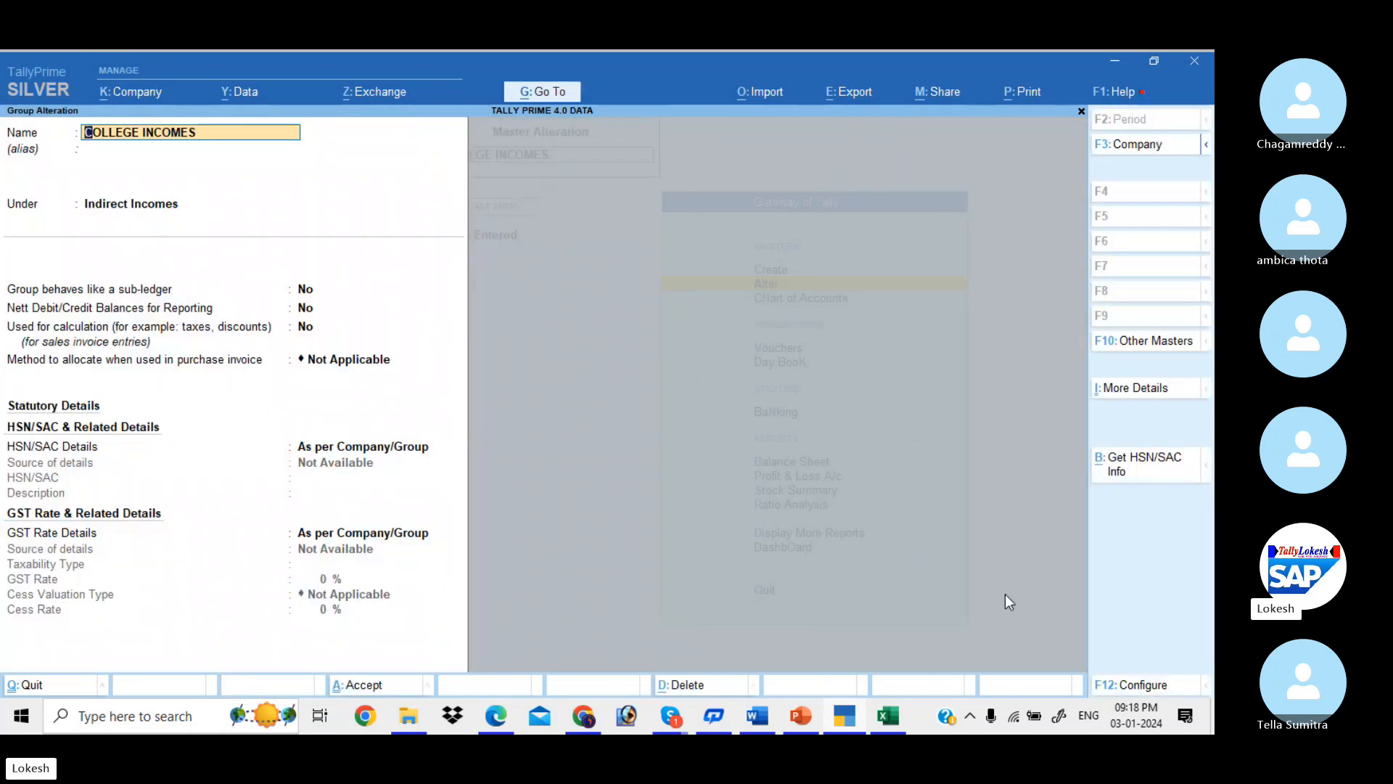
pyautogui.hotkey('ctrl', 'a')
# - Open the KADAPA CUSTOMERS group for alteration, inspect its parent group and quit without changes
pyautogui.press('Down')
pyautogui.press('Down')
pyautogui.press('Down')
pyautogui.press('Down')
pyautogui.press('Down')
pyautogui.press('Down')
pyautogui.press('Down')
pyautogui.press('Down')
pyautogui.press('Down')
pyautogui.press('Down')
pyautogui.press('Down')
pyautogui.press('Down')
pyautogui.press('Down')
pyautogui.press('Down')
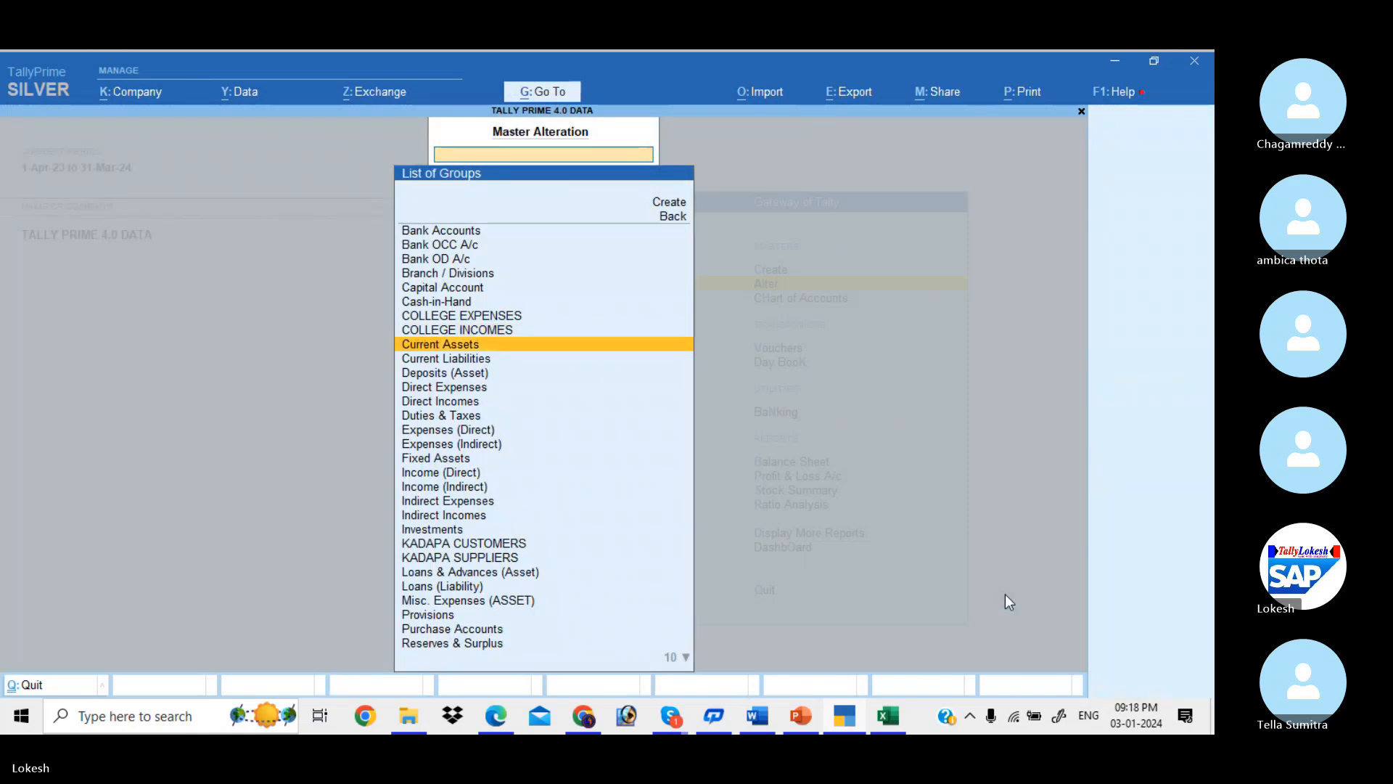
pyautogui.press('Down')
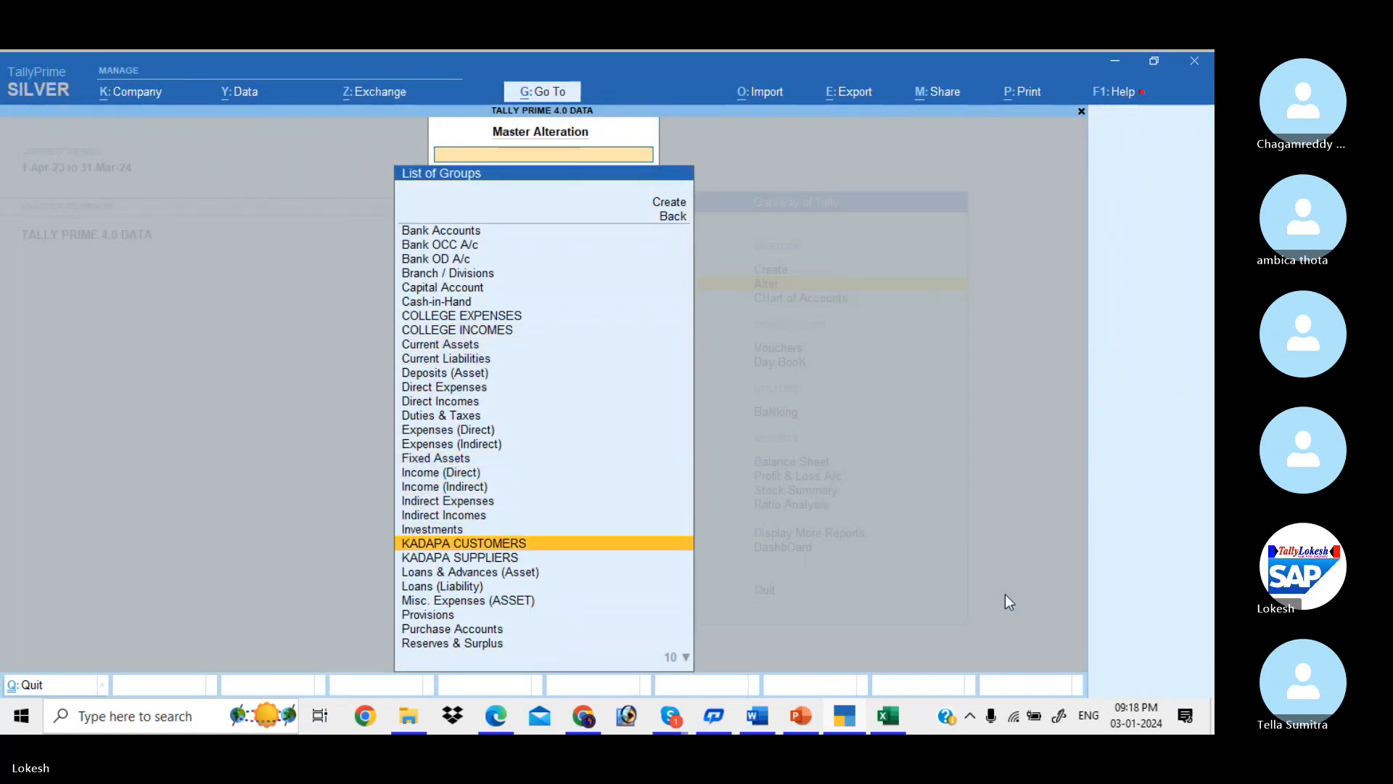
pyautogui.press('Return')
pyautogui.press('Escape')
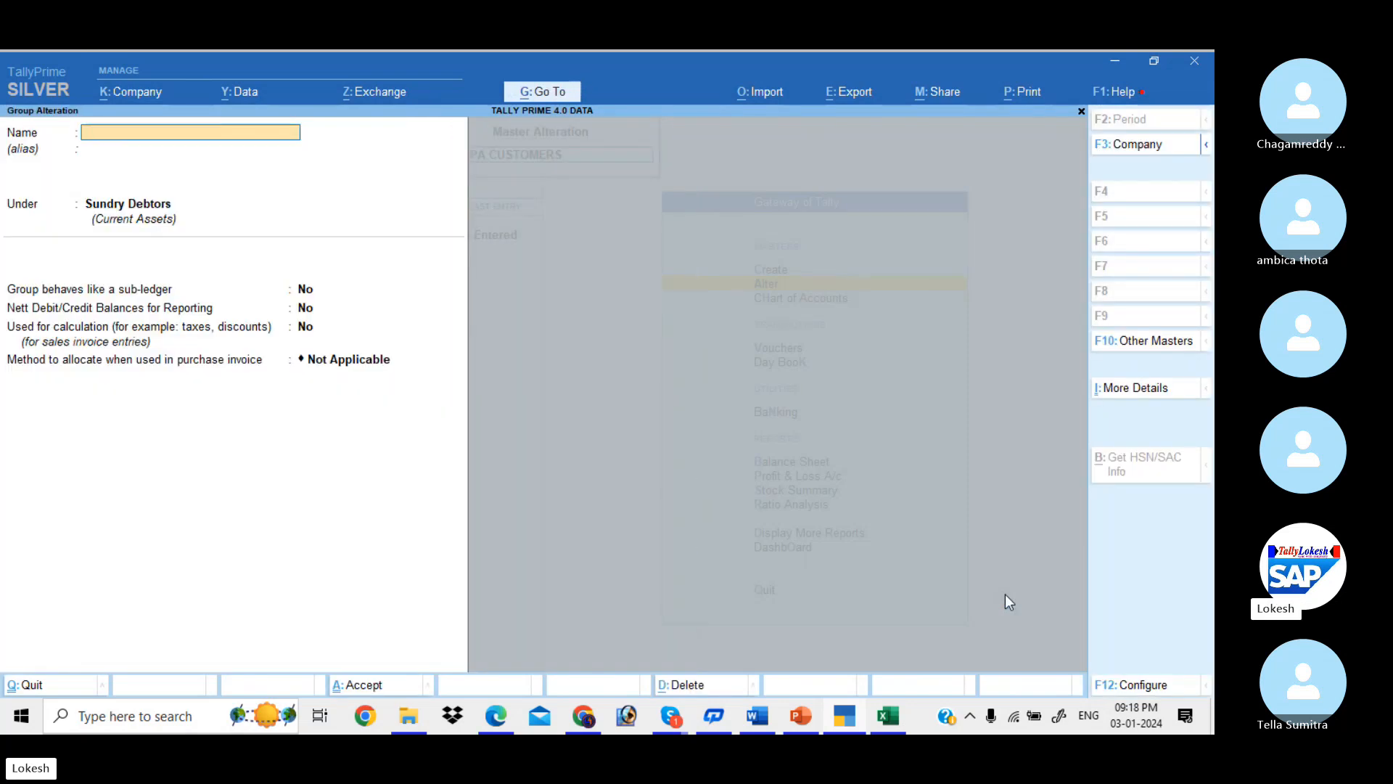
pyautogui.press('Escape')
pyautogui.press('y')
# - Open the KADAPA SUPPLIERS group for alteration, check its parent group and return to the list of groups
pyautogui.press('Down')
pyautogui.press('Return')
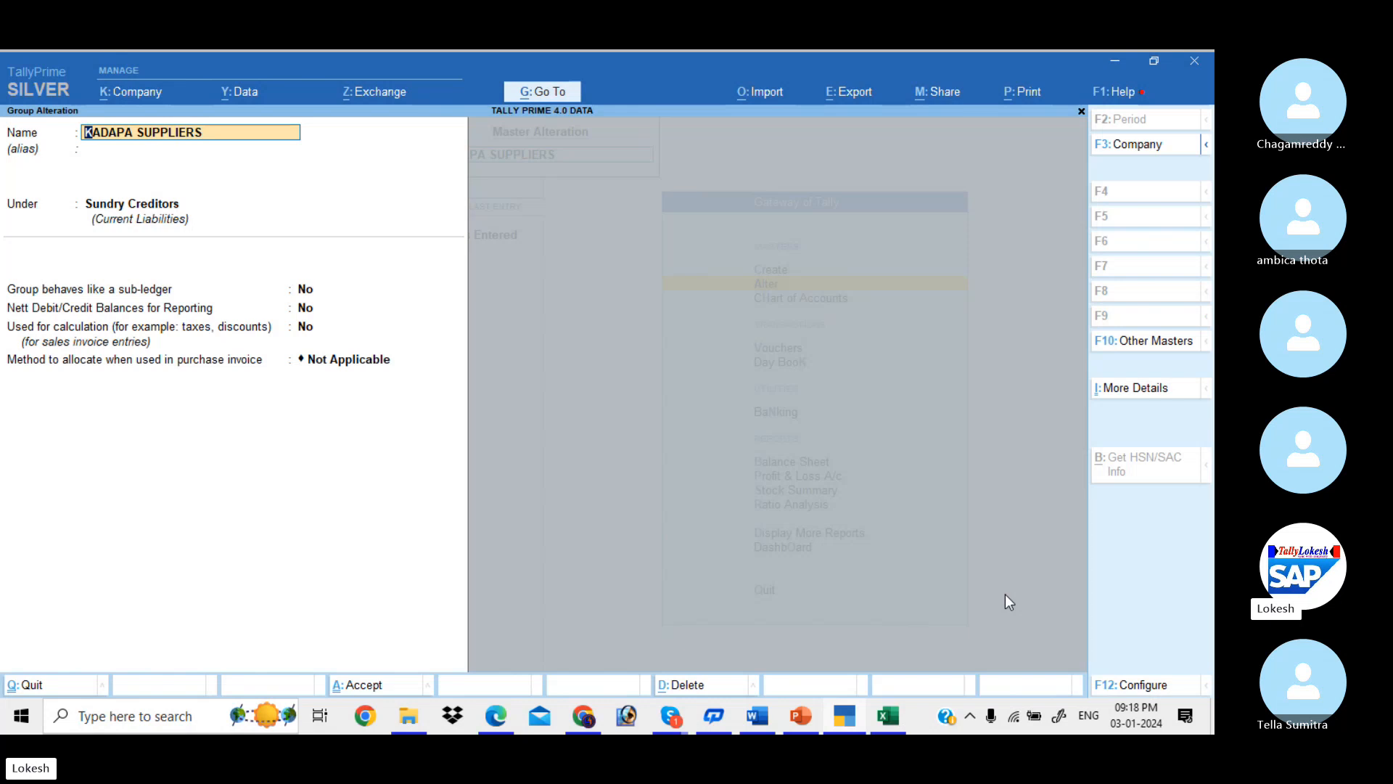
pyautogui.press('Escape')
pyautogui.press('Escape')
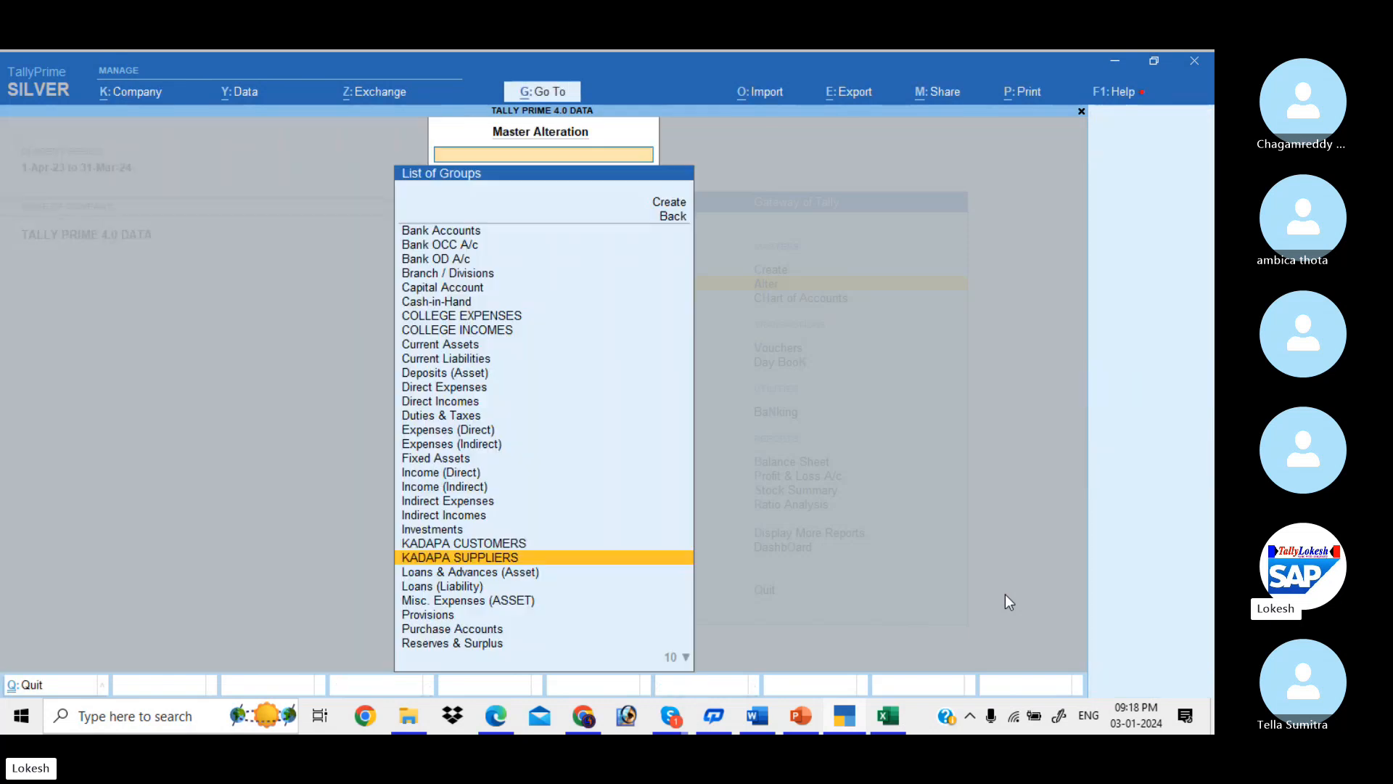
# - Find SCHOOL EXPENSES in the list of groups, inspect its parent group and leave the alteration form
pyautogui.press('Down')
pyautogui.press('Down')
pyautogui.press('Down')
pyautogui.press('Down')
pyautogui.press('Down')
pyautogui.press('Down')
pyautogui.press('Down')
pyautogui.press('Down')
pyautogui.press('Down')
pyautogui.press('Down')
pyautogui.press('Down')
pyautogui.press('Down')
pyautogui.press('Down')
pyautogui.press('Down')
pyautogui.press('Down')
pyautogui.press('Down')
pyautogui.press('Up')
pyautogui.press('Up')
pyautogui.press('Up')
pyautogui.press('Up')
pyautogui.press('Up')
pyautogui.press('Up')
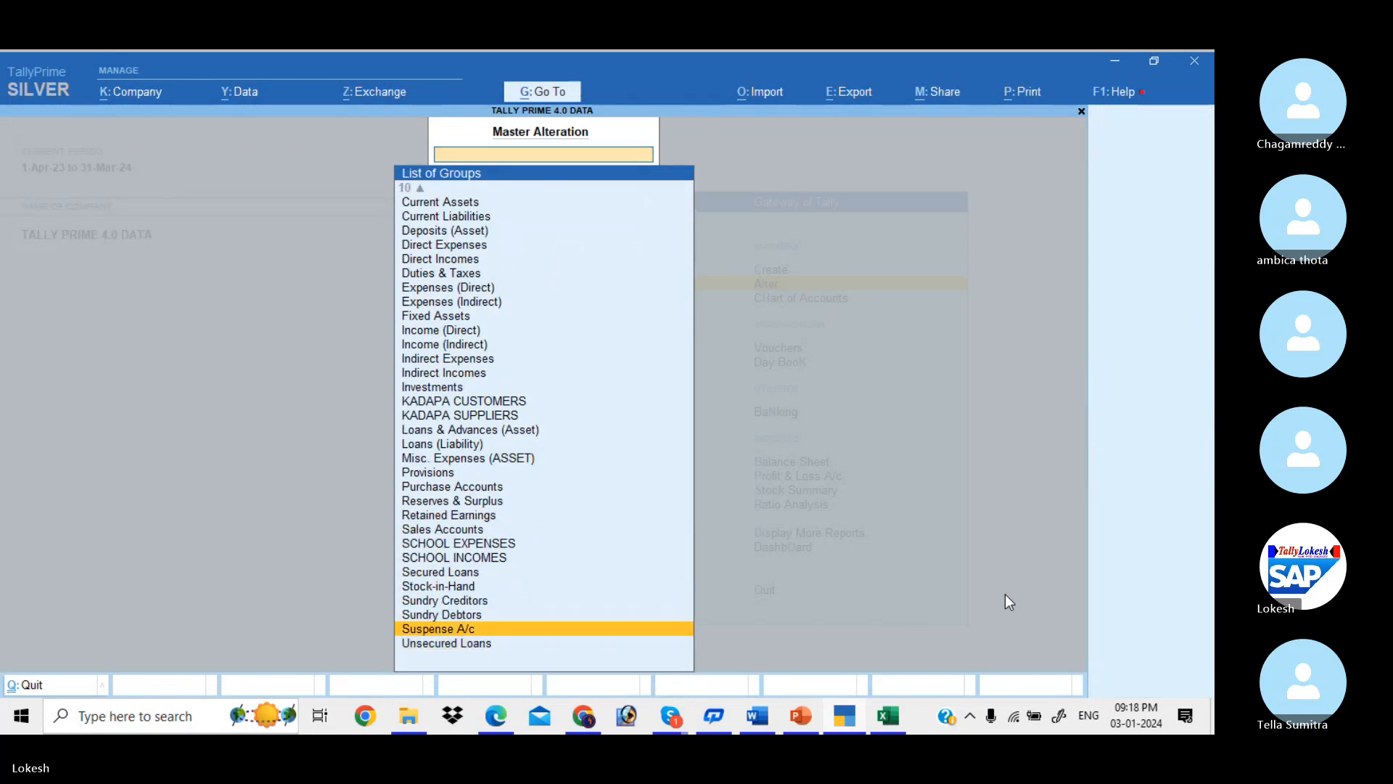
pyautogui.press('Up')
pyautogui.press('Return')
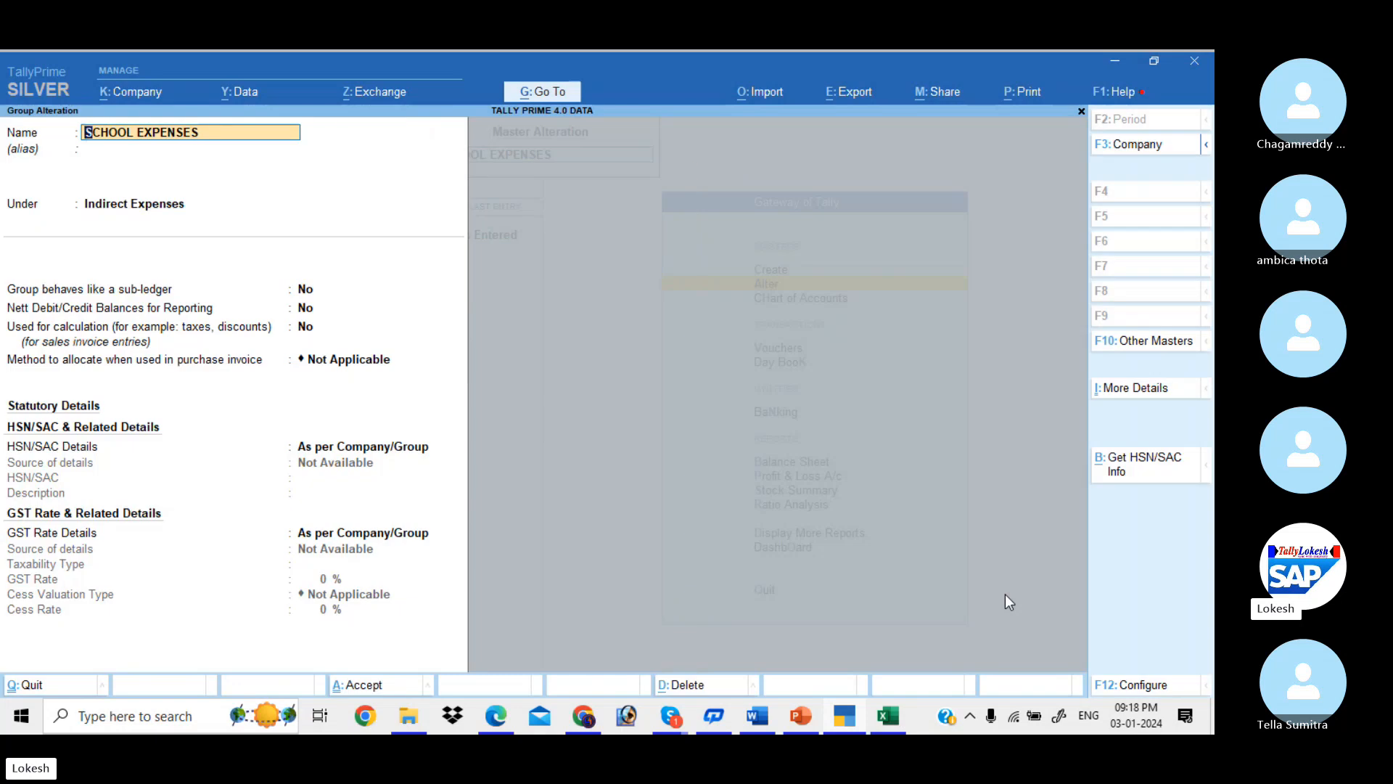
pyautogui.press('Escape')
pyautogui.press('Escape')
# - Check the parent group of SCHOOL INCOMES, then leave master alteration and return to the Gateway of Tally
pyautogui.press('Down')
pyautogui.press('Return')
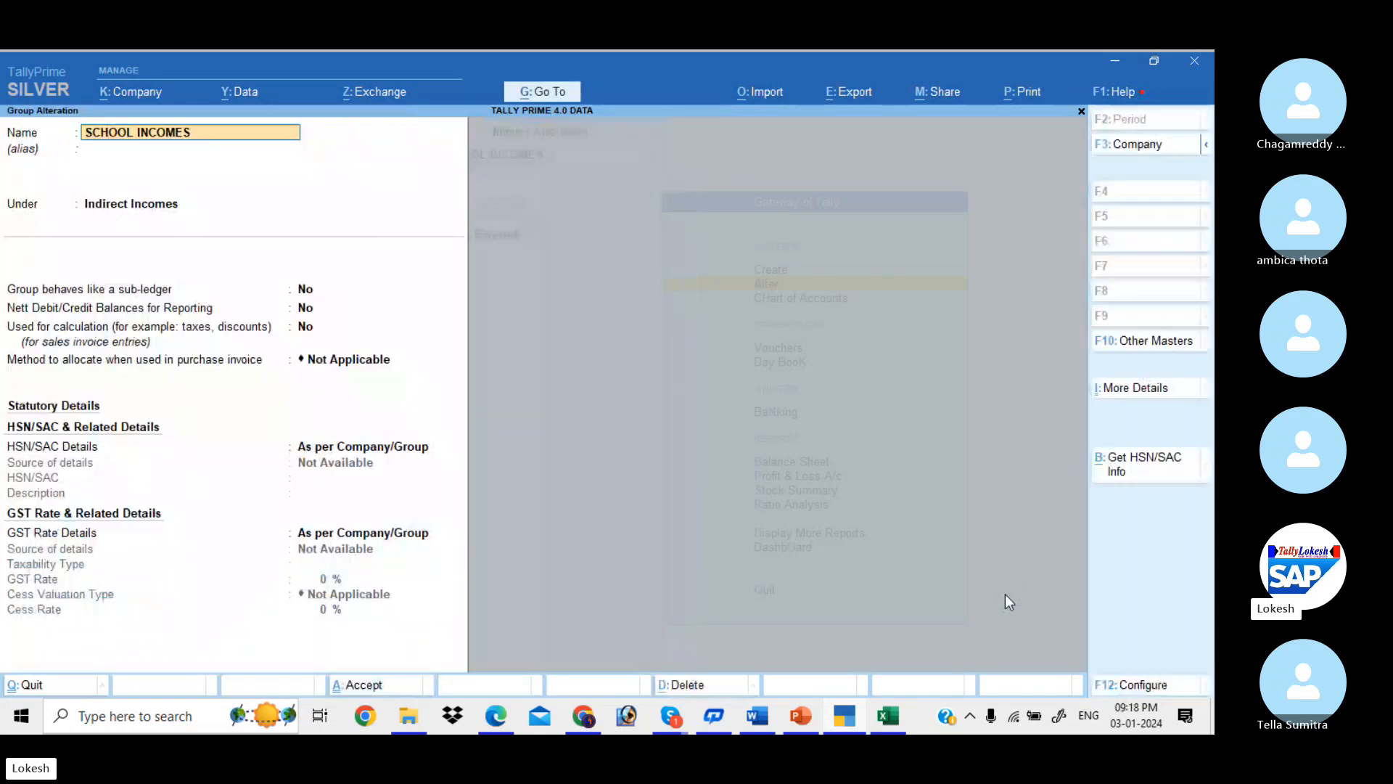
pyautogui.press('Escape')
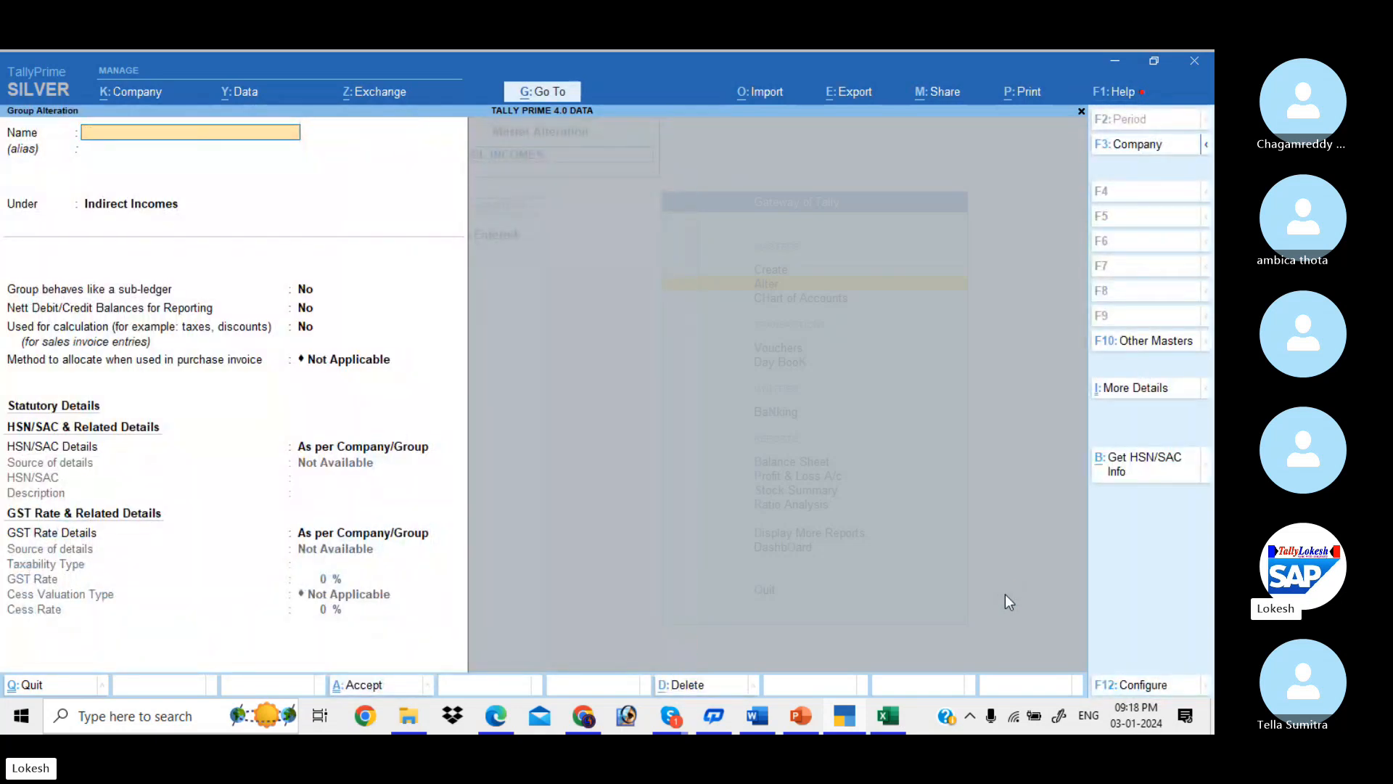
pyautogui.press('Escape')
pyautogui.press('y')
pyautogui.press('Escape')
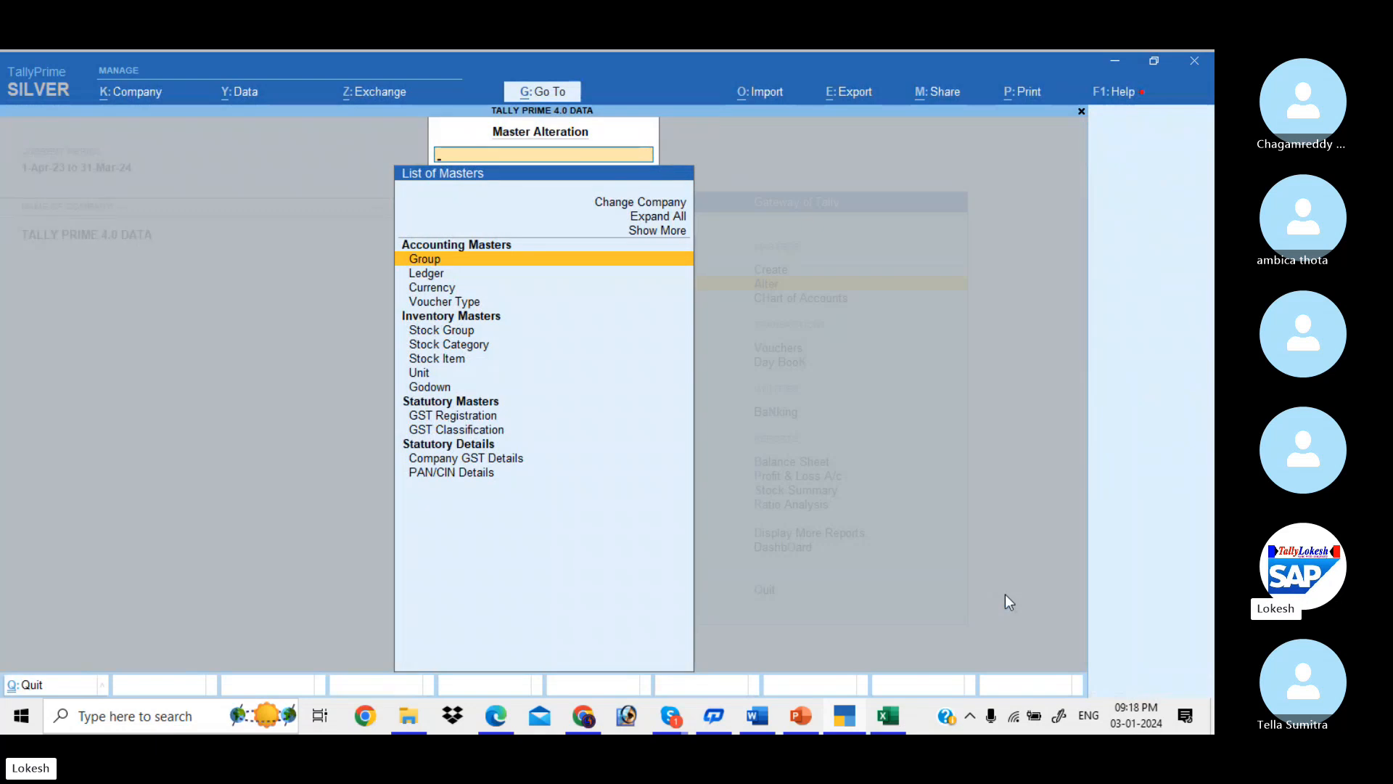
pyautogui.press('Escape')
# - Open the Groups list in the Chart of Accounts from the Gateway of Tally
pyautogui.press('Down')
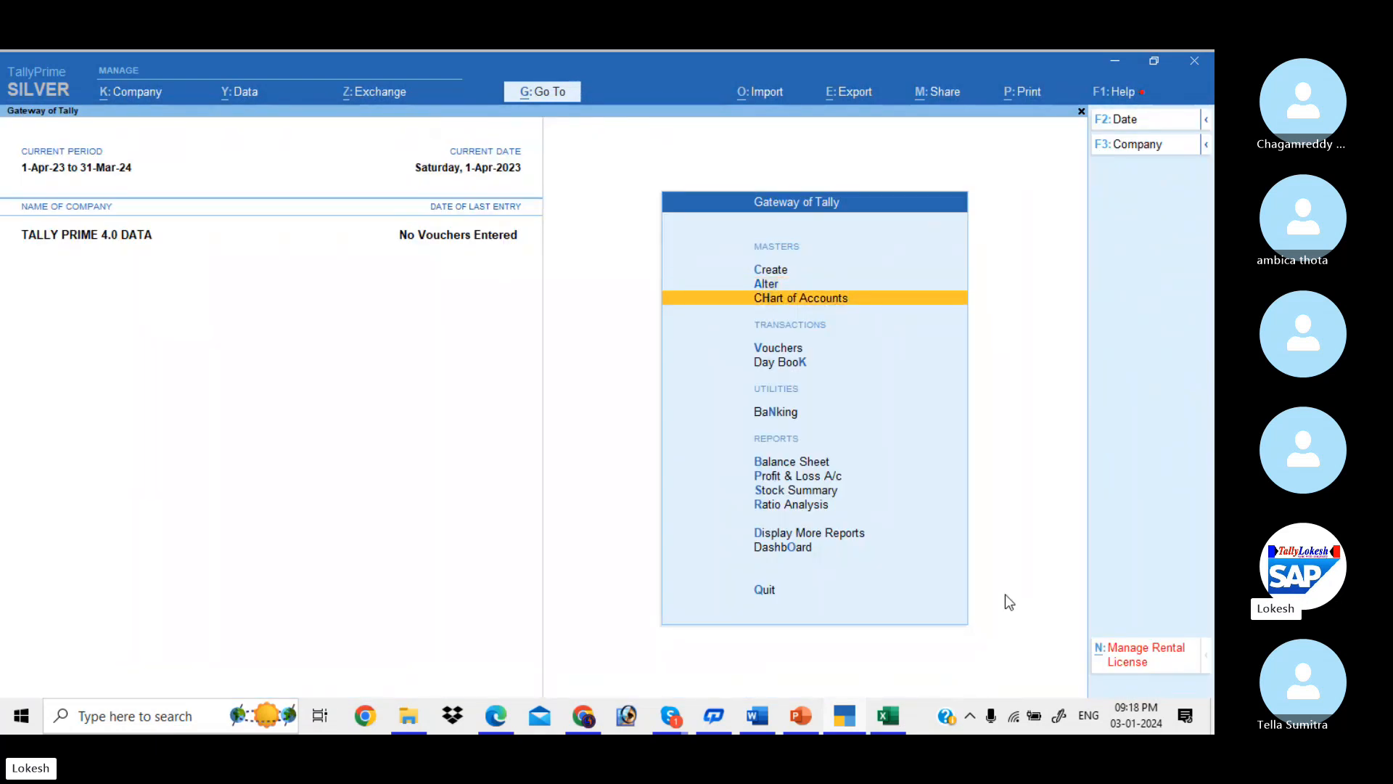
pyautogui.press('Return')
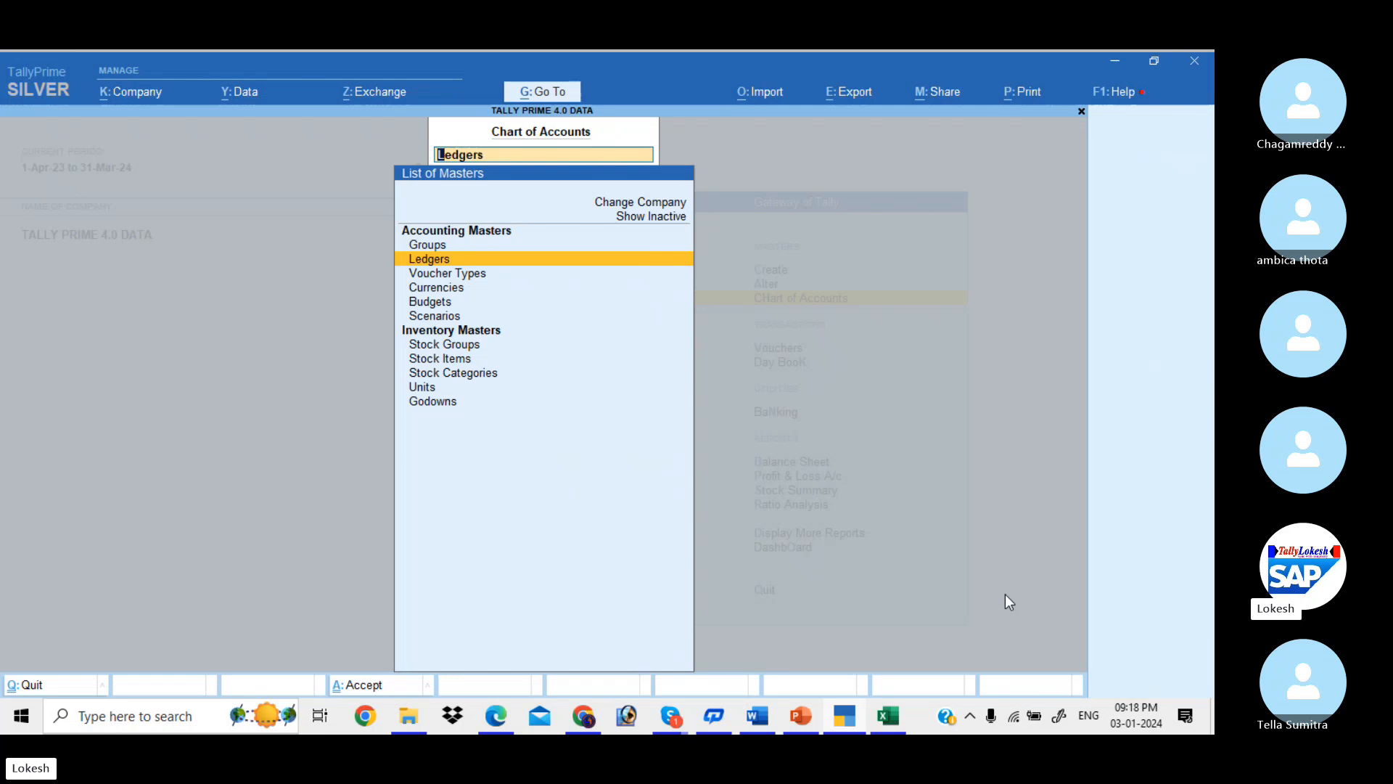
pyautogui.press('Down')
pyautogui.press('Up')
pyautogui.press('Up')
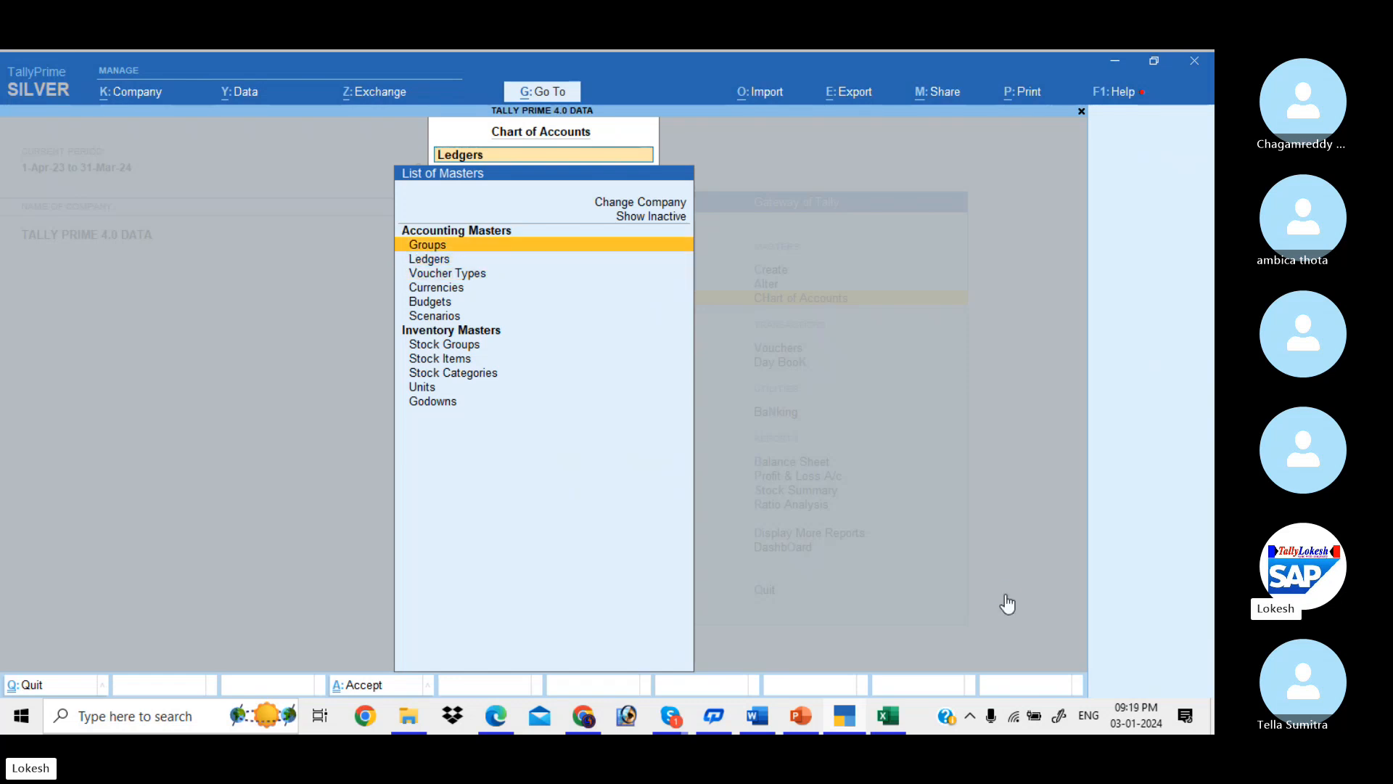
pyautogui.press('Return')
# - Examine where the imported customer, supplier, expense and income groups sit in the group hierarchy, then return to the Gateway of Tally
pyautogui.press('Down')
pyautogui.press('Down')
pyautogui.press('Down')
pyautogui.press('Down')
pyautogui.press('Down')
pyautogui.press('Down')
pyautogui.press('Down')
pyautogui.press('Down')
pyautogui.press('Down')
pyautogui.press('Down')
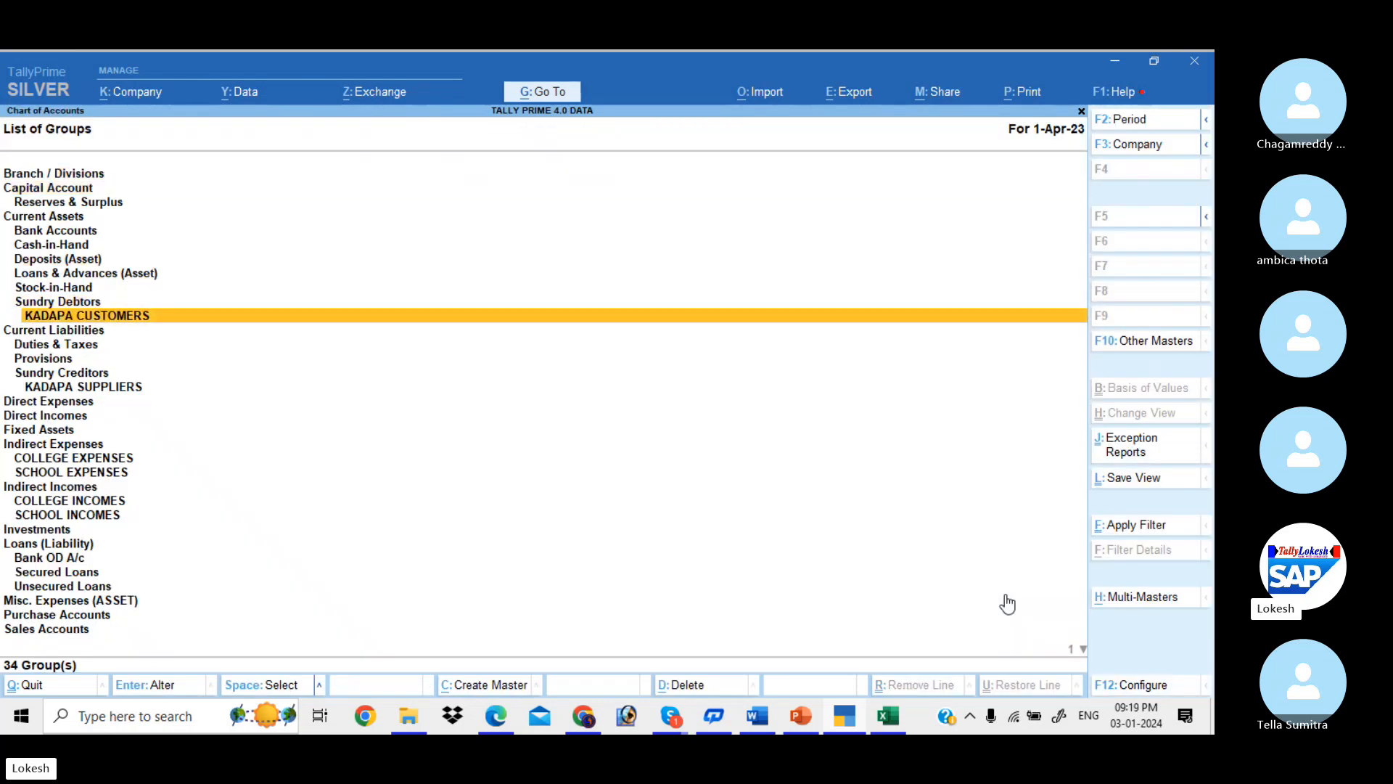
pyautogui.press('Down')
pyautogui.press('Down')
pyautogui.press('Down')
pyautogui.press('Down')
pyautogui.press('Down')
pyautogui.press('Down')
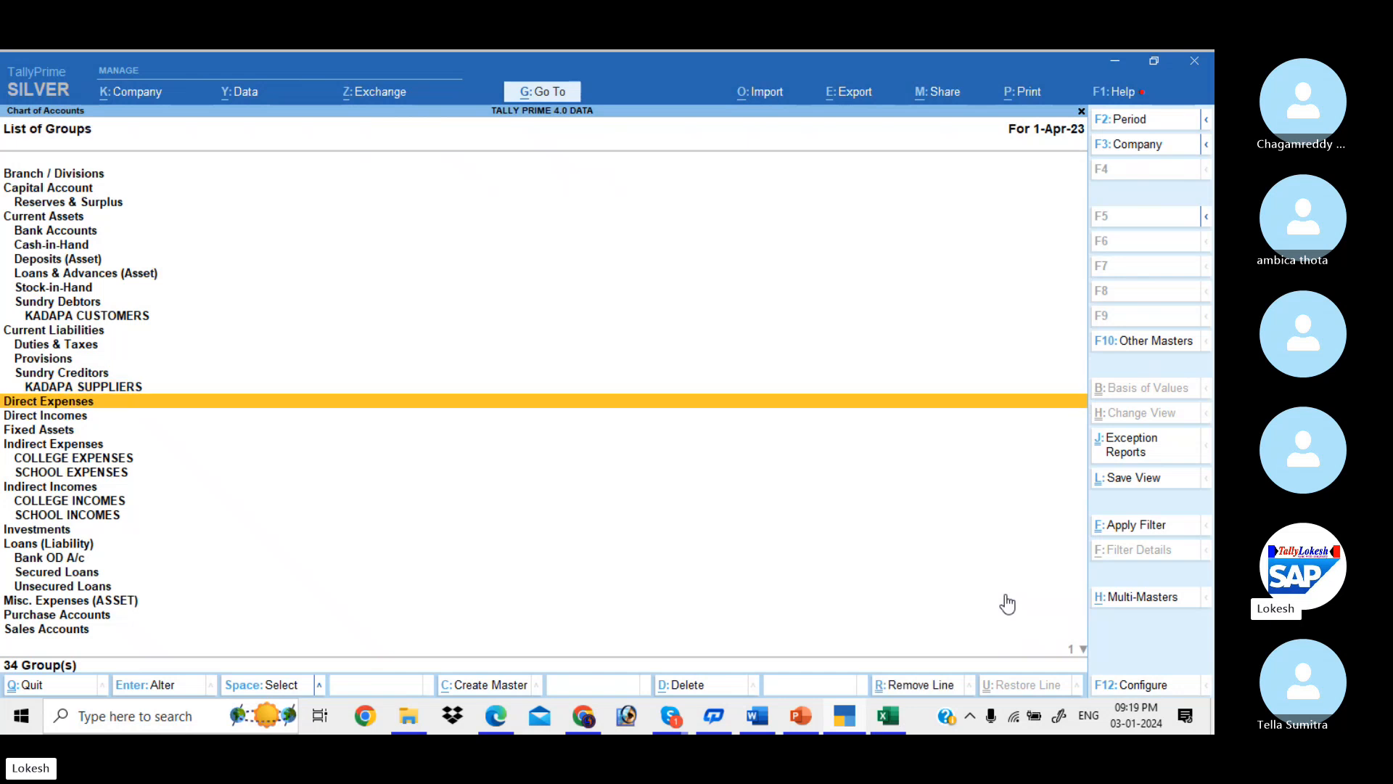
pyautogui.press('Down')
pyautogui.press('Down')
pyautogui.press('Down')
pyautogui.press('Down')
pyautogui.press('Down')
pyautogui.press('Down')
pyautogui.press('Down')
pyautogui.press('Down')
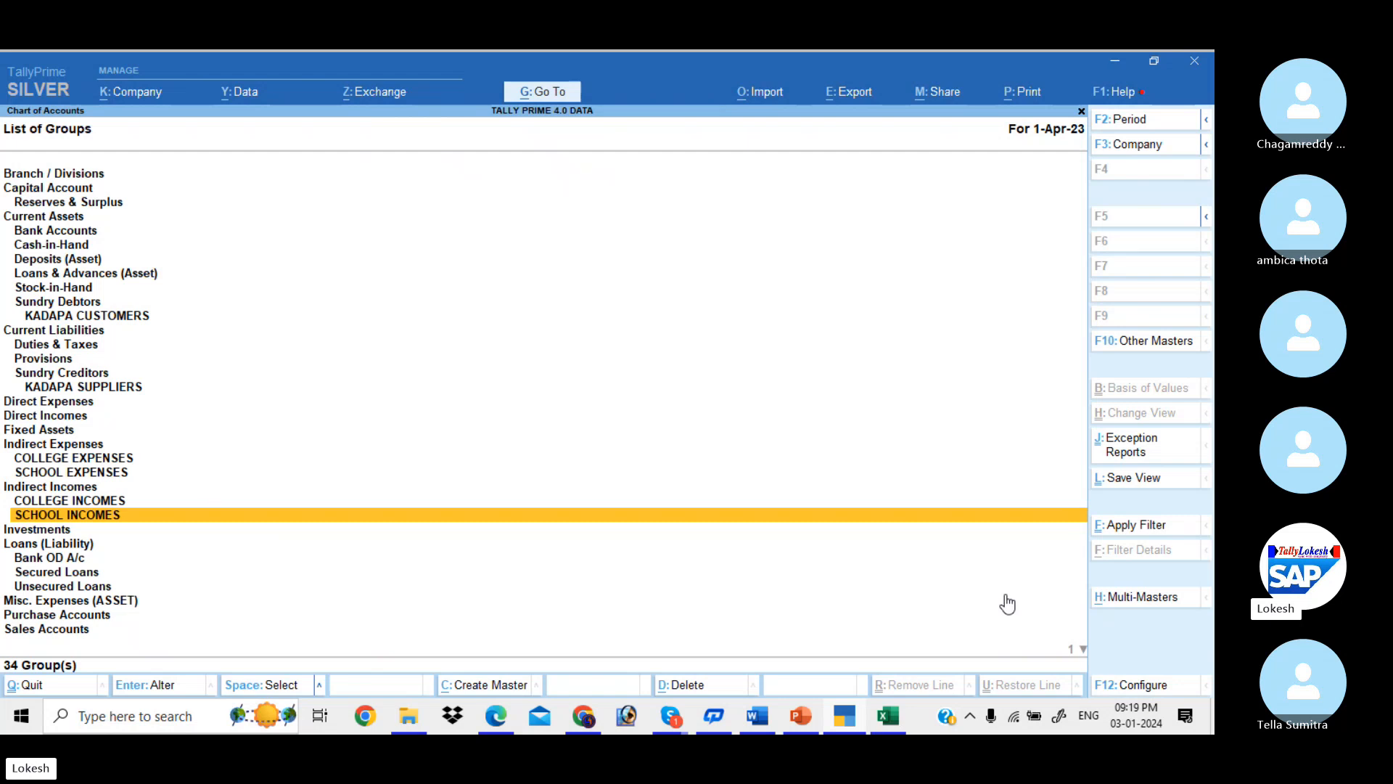
pyautogui.press('Escape')
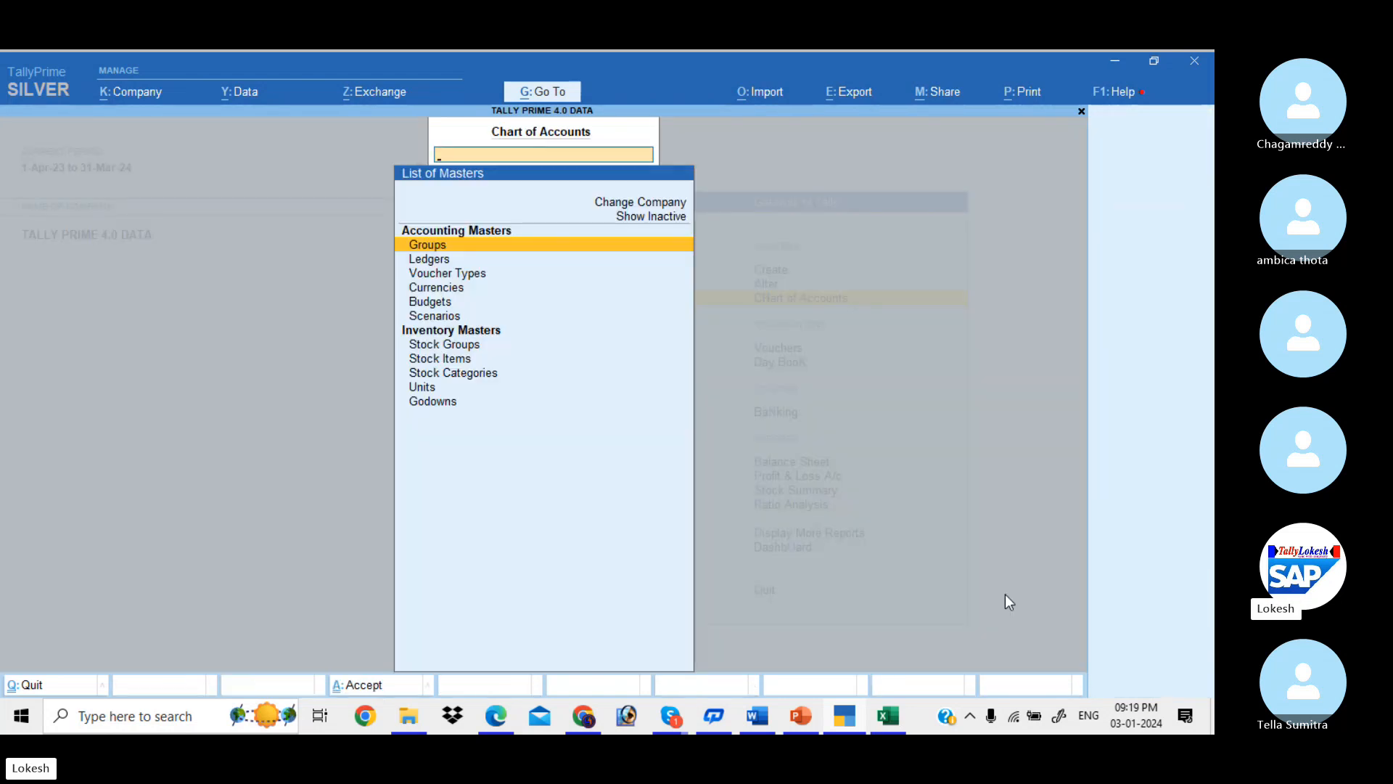
pyautogui.press('Escape')
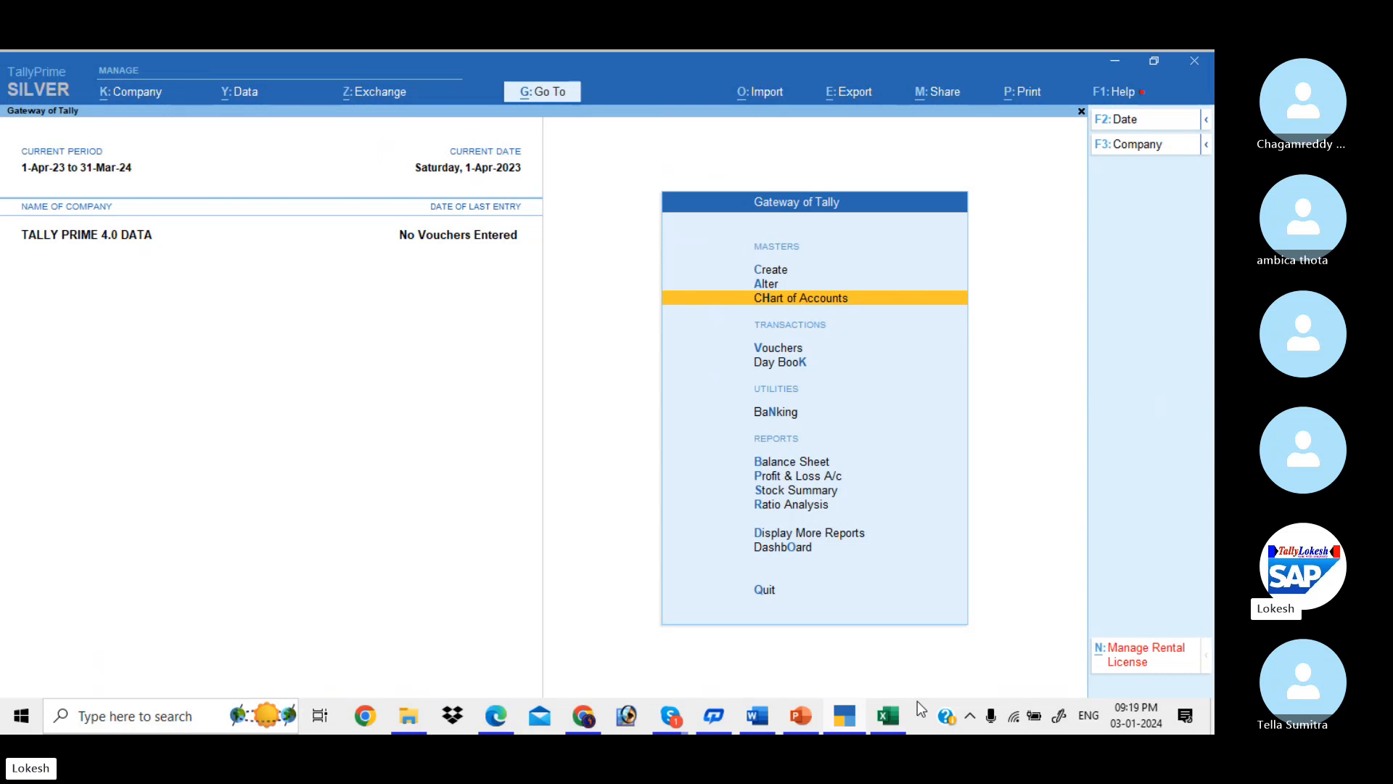
# - Switch to Excel and close the Group.xlsx workbook, saving its changes
pyautogui.click(900, 720)
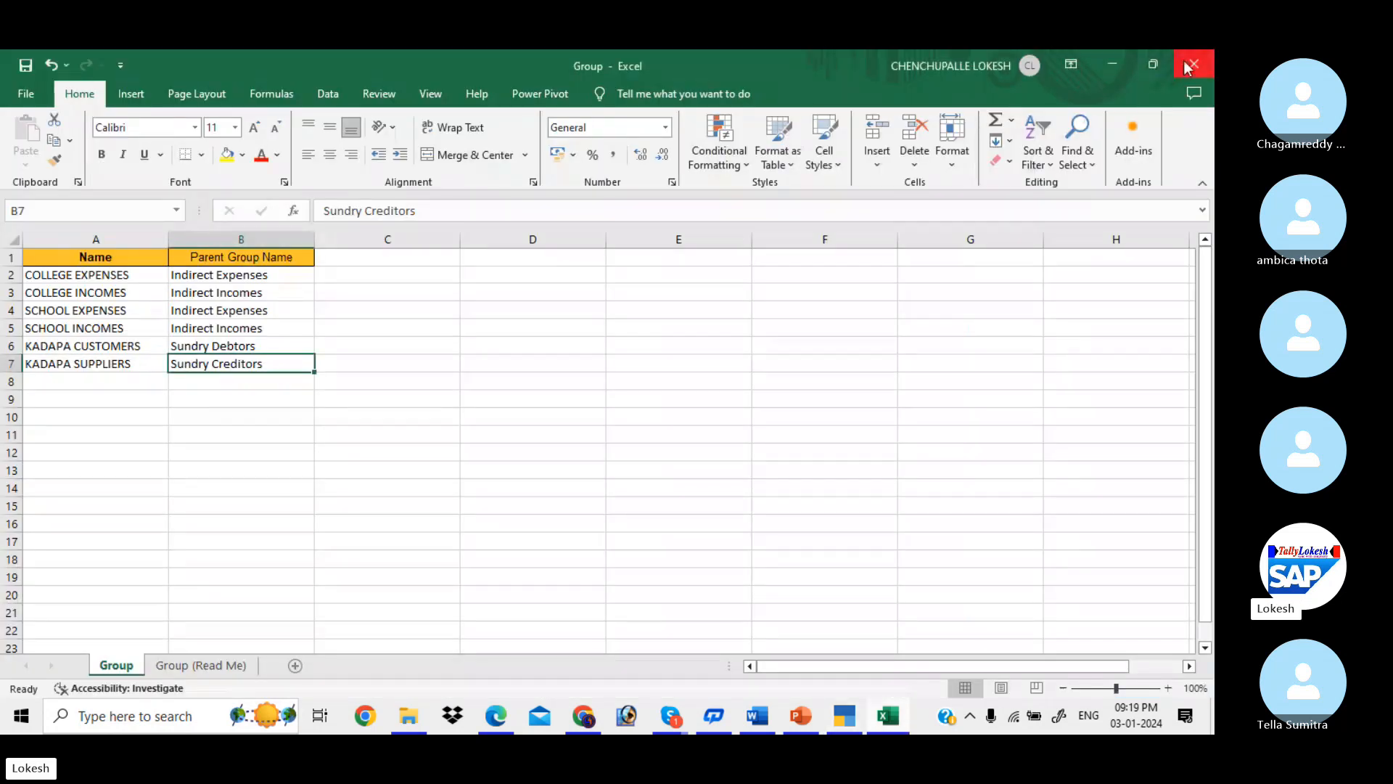
pyautogui.click(1192, 64)
pyautogui.click(573, 406)
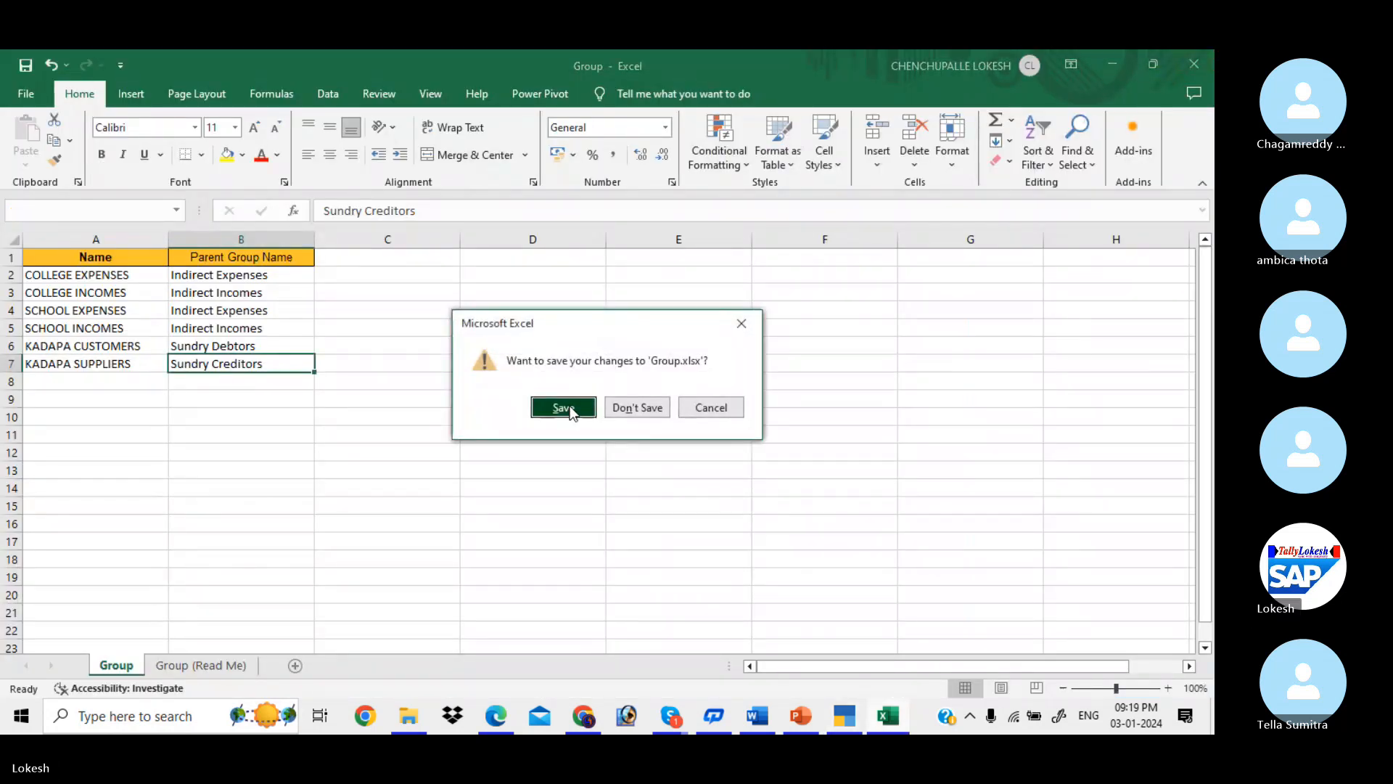
# - Switch to File Explorer
pyautogui.click(402, 722)
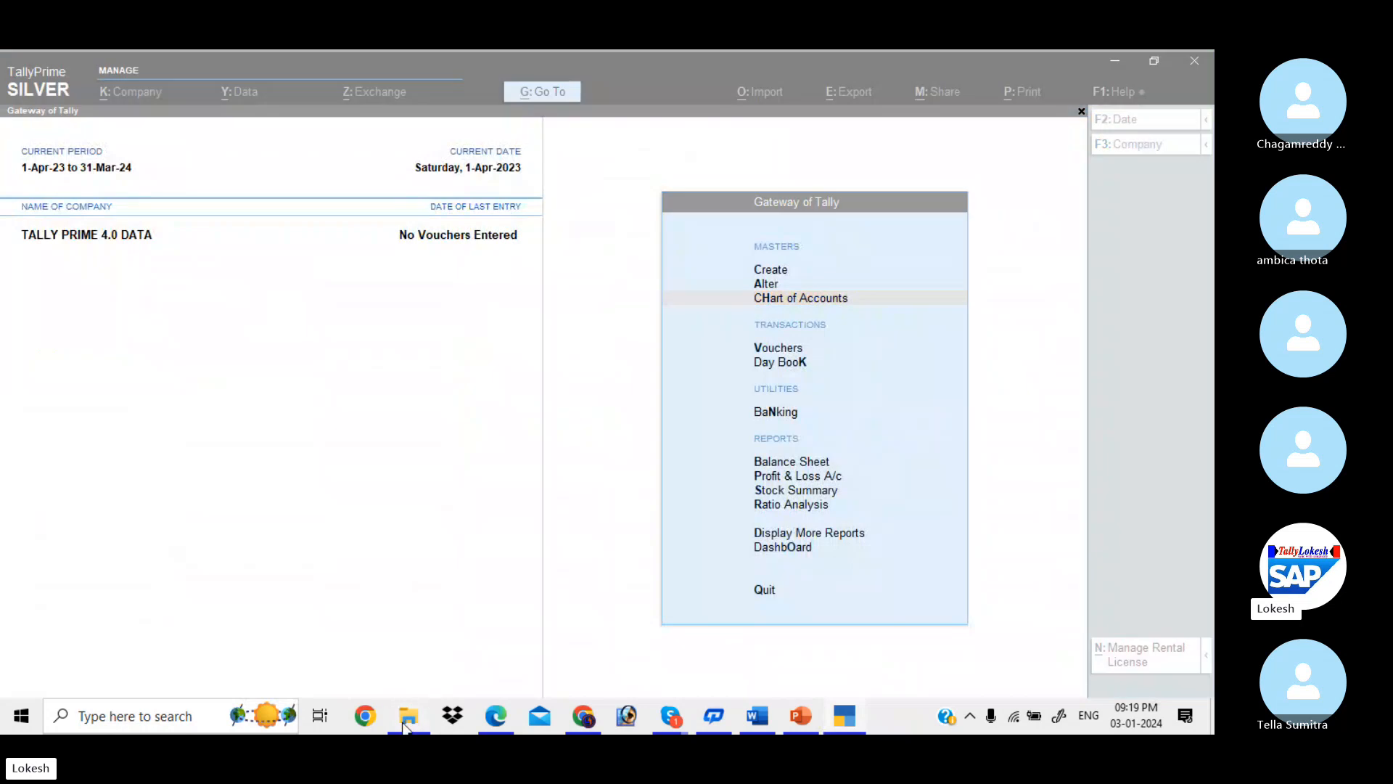
# - Open the Ledger workbook in Excel and close the Document Recovery pane
pyautogui.click(249, 198)
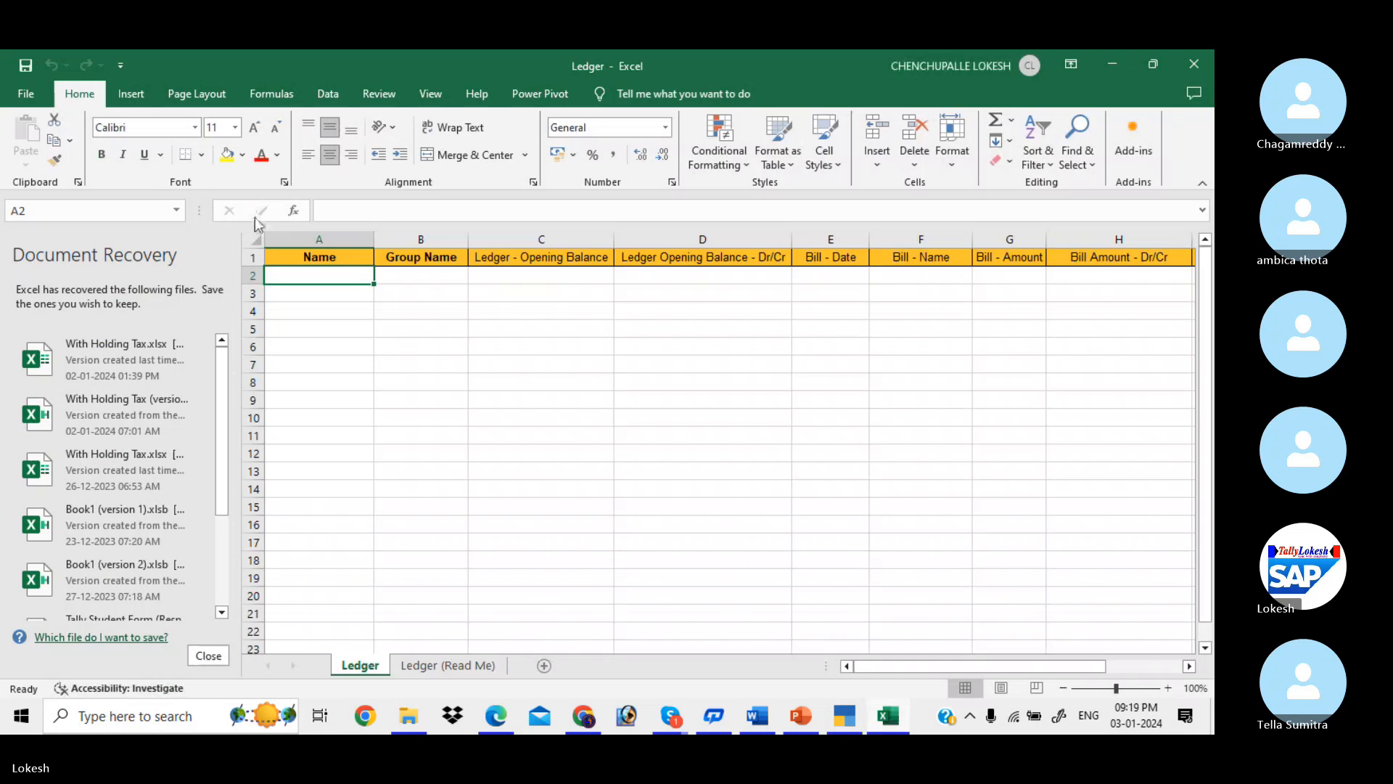
pyautogui.click(424, 324)
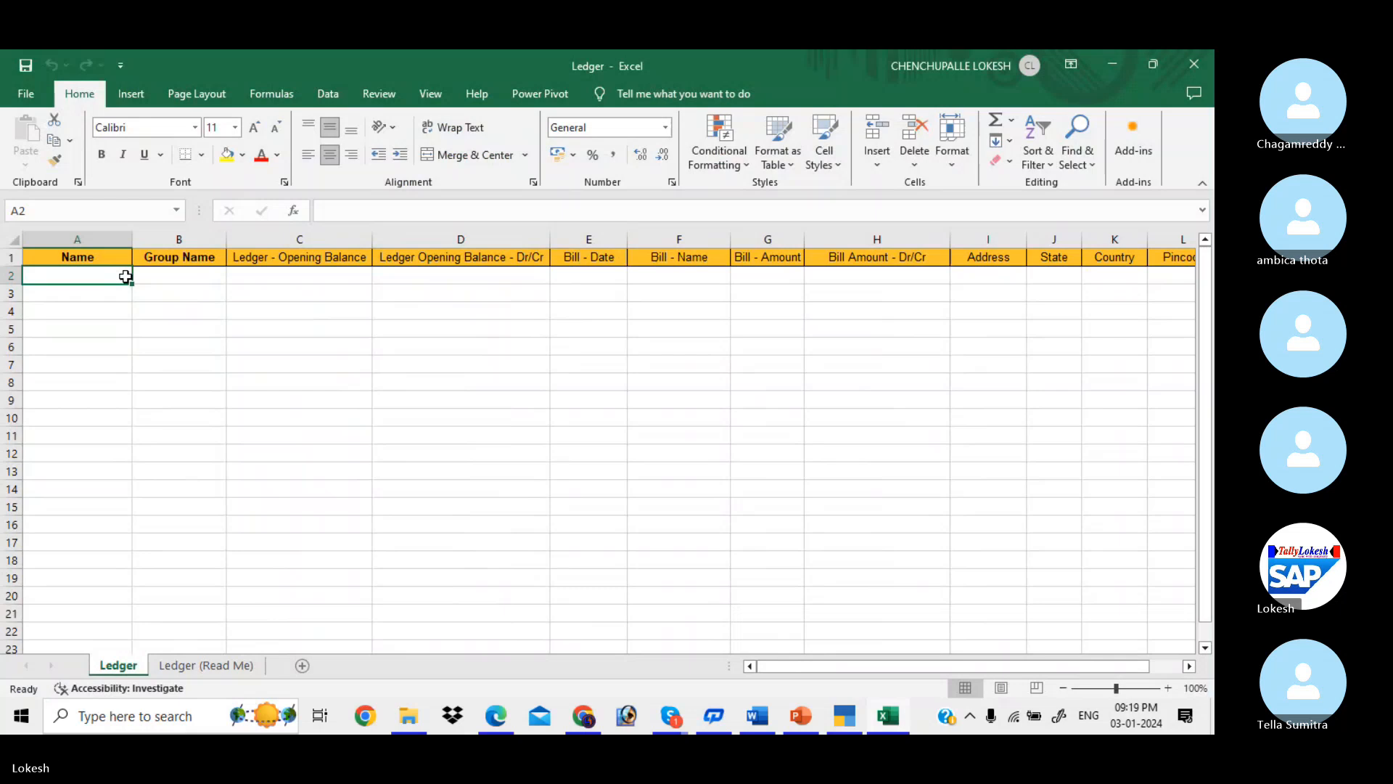
# - Enter the ledger name Capital with the group name Capital in row 2
pyautogui.write('cal')
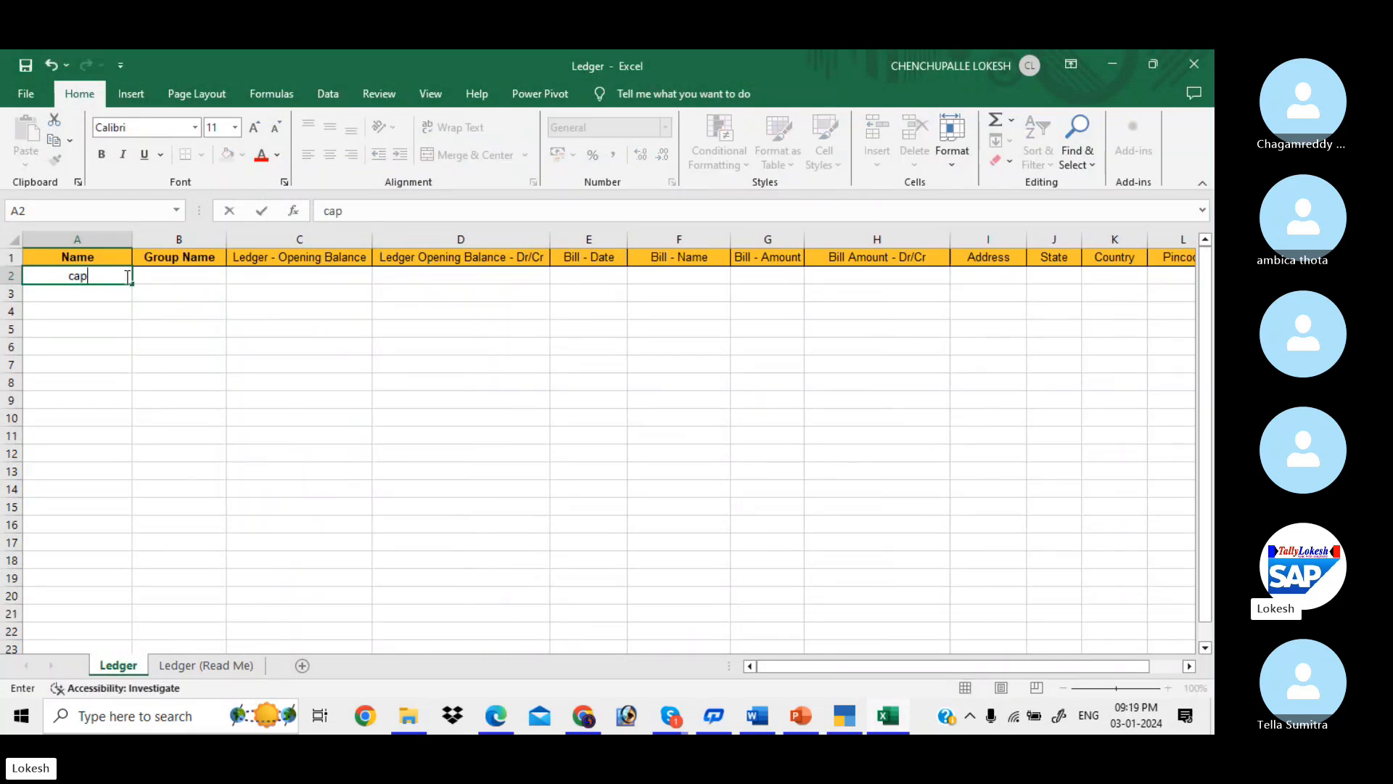
pyautogui.press('BackSpace')
pyautogui.write('apt')
pyautogui.write('ital')
pyautogui.press('Tab')
pyautogui.write('C')
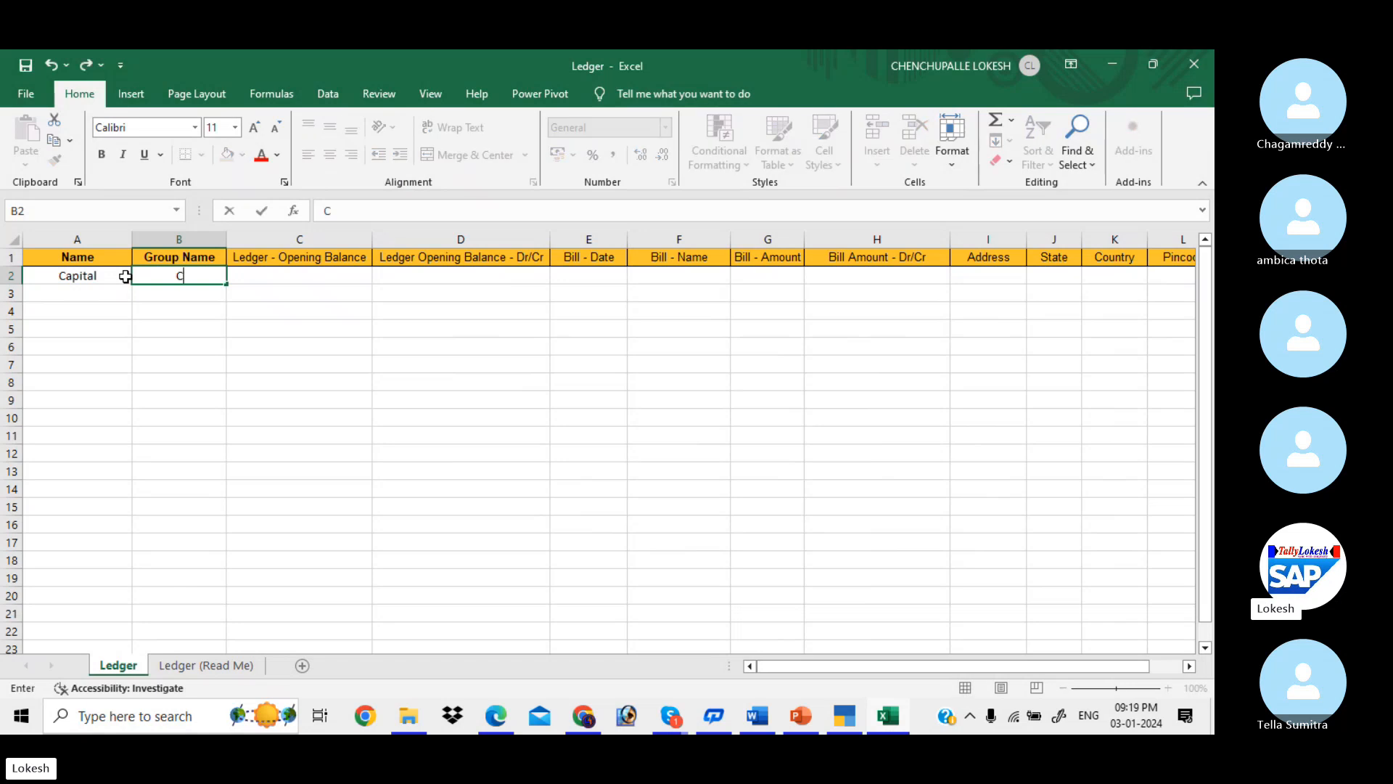
pyautogui.write('apita')
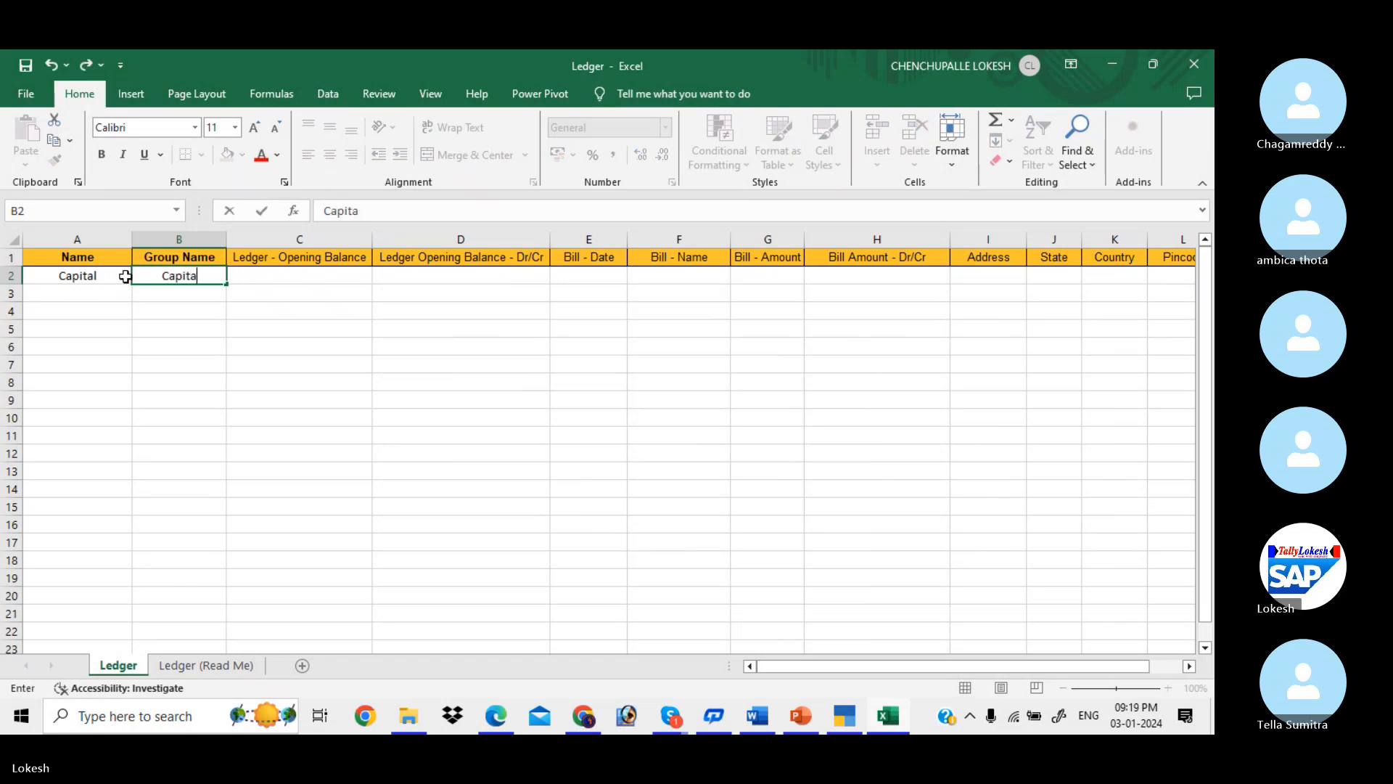
pyautogui.write('l')
pyautogui.press('Return')
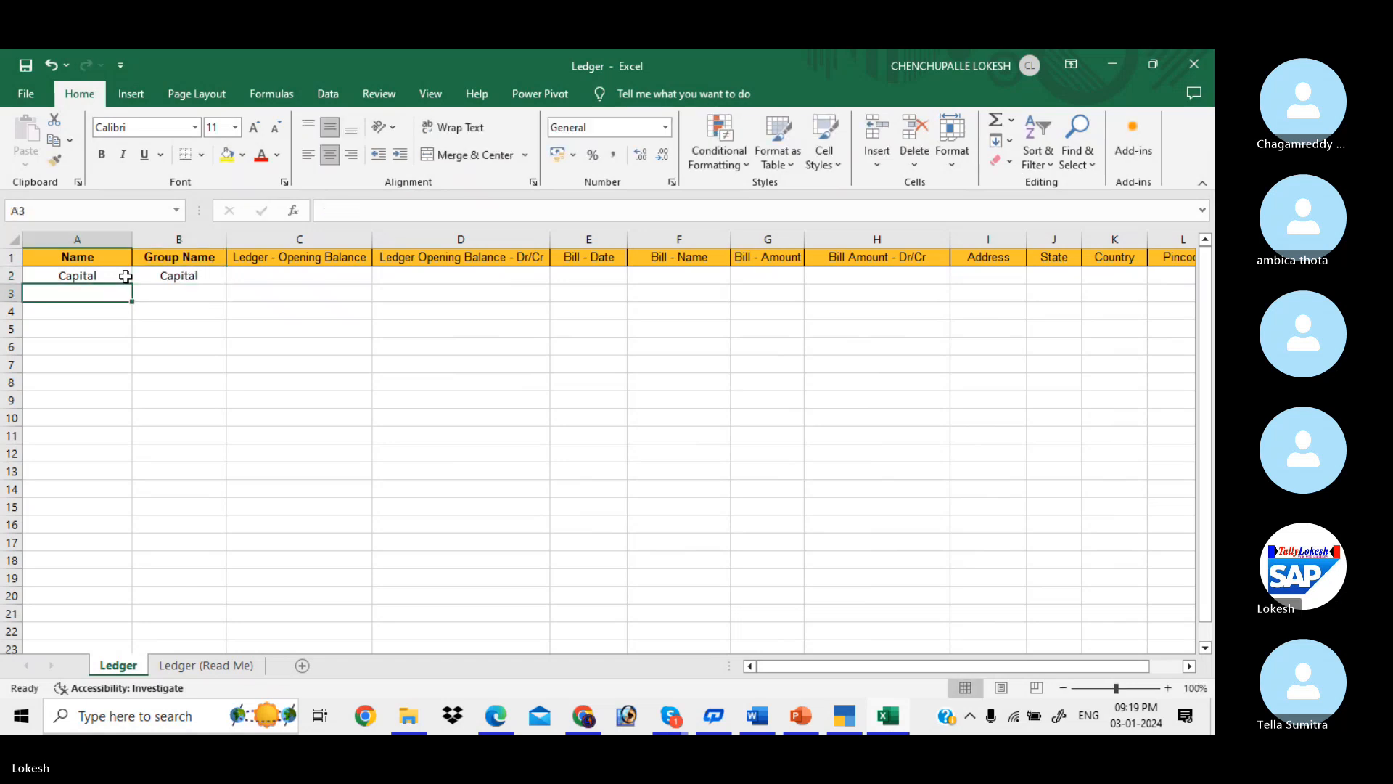
# - Add the ledgers Purchase under group Purchase and Sales under group Sales in rows 3 and 4
pyautogui.write('Purchase')
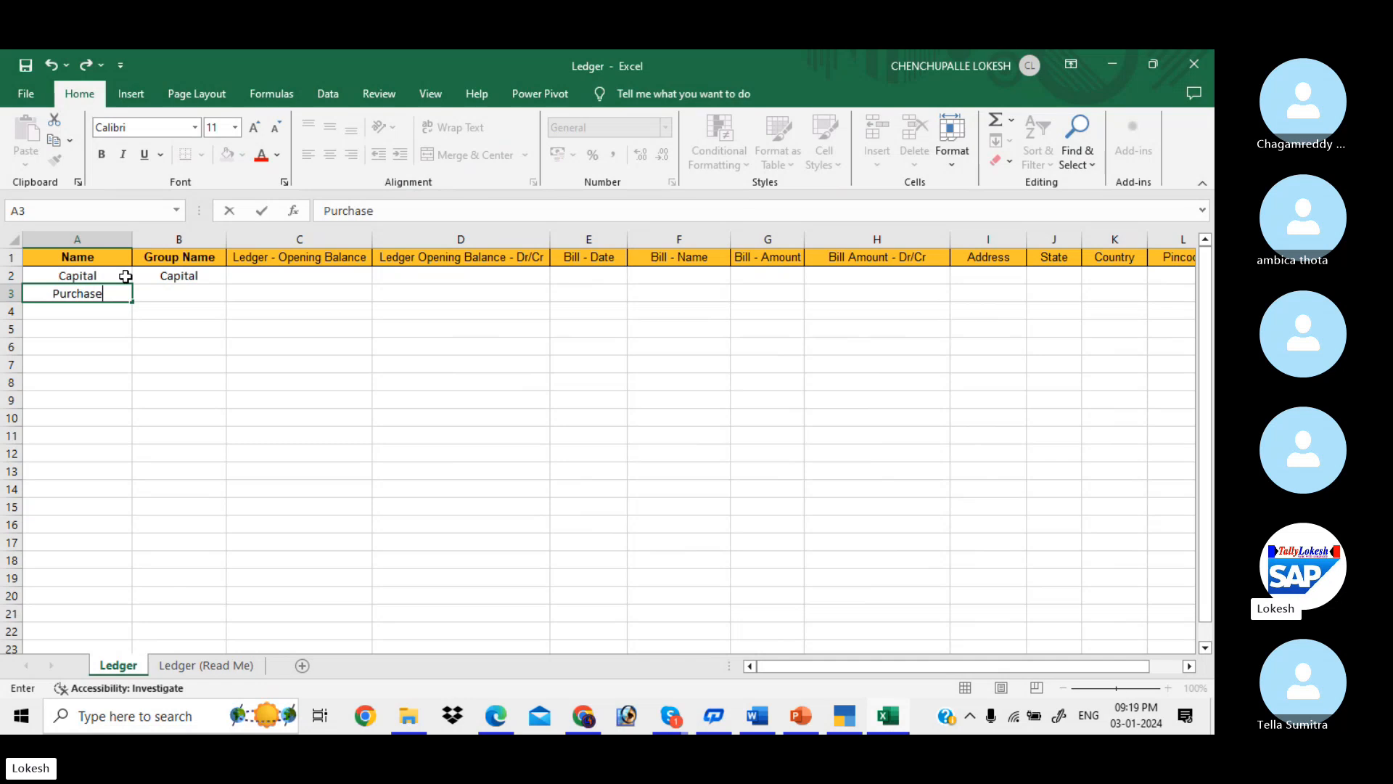
pyautogui.press('Tab')
pyautogui.write('Purchas')
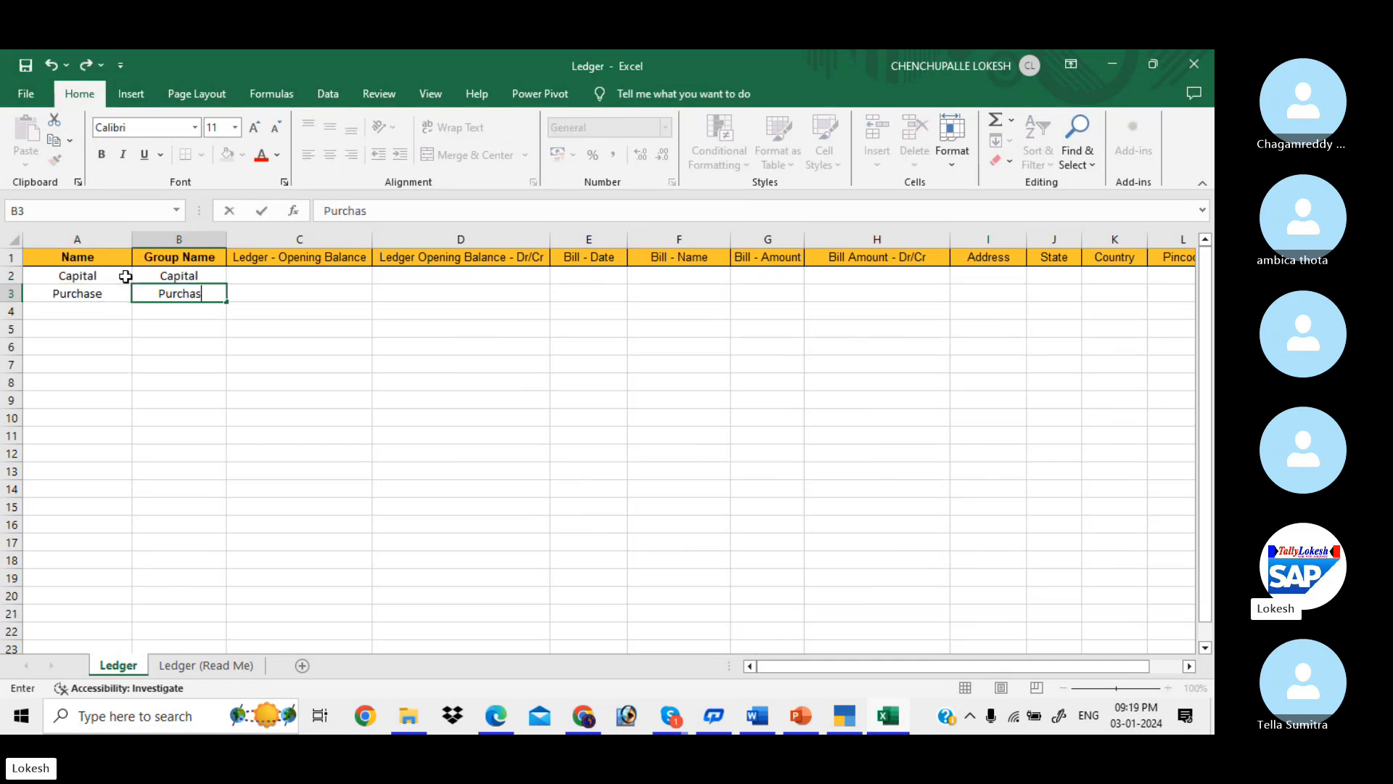
pyautogui.write('e')
pyautogui.press('Return')
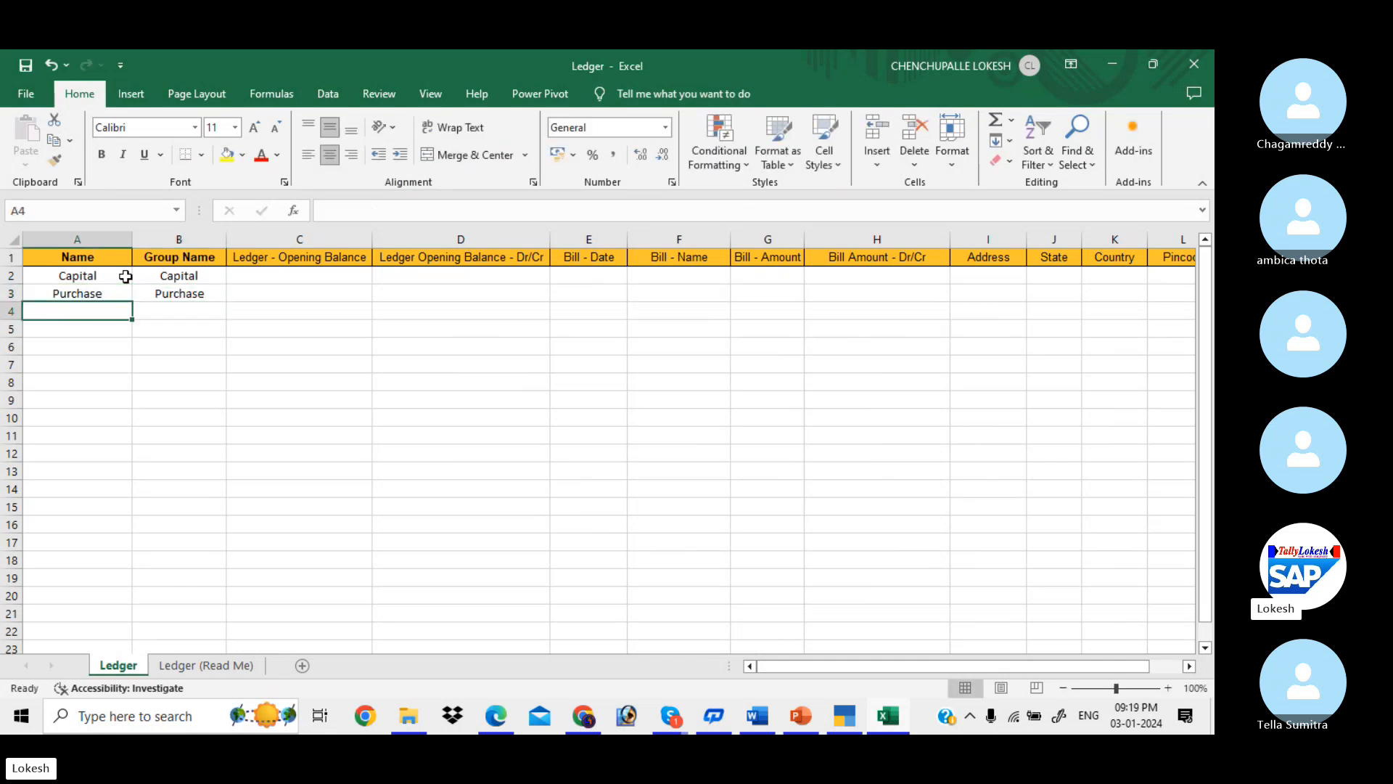
pyautogui.write('Sales')
pyautogui.press('Tab')
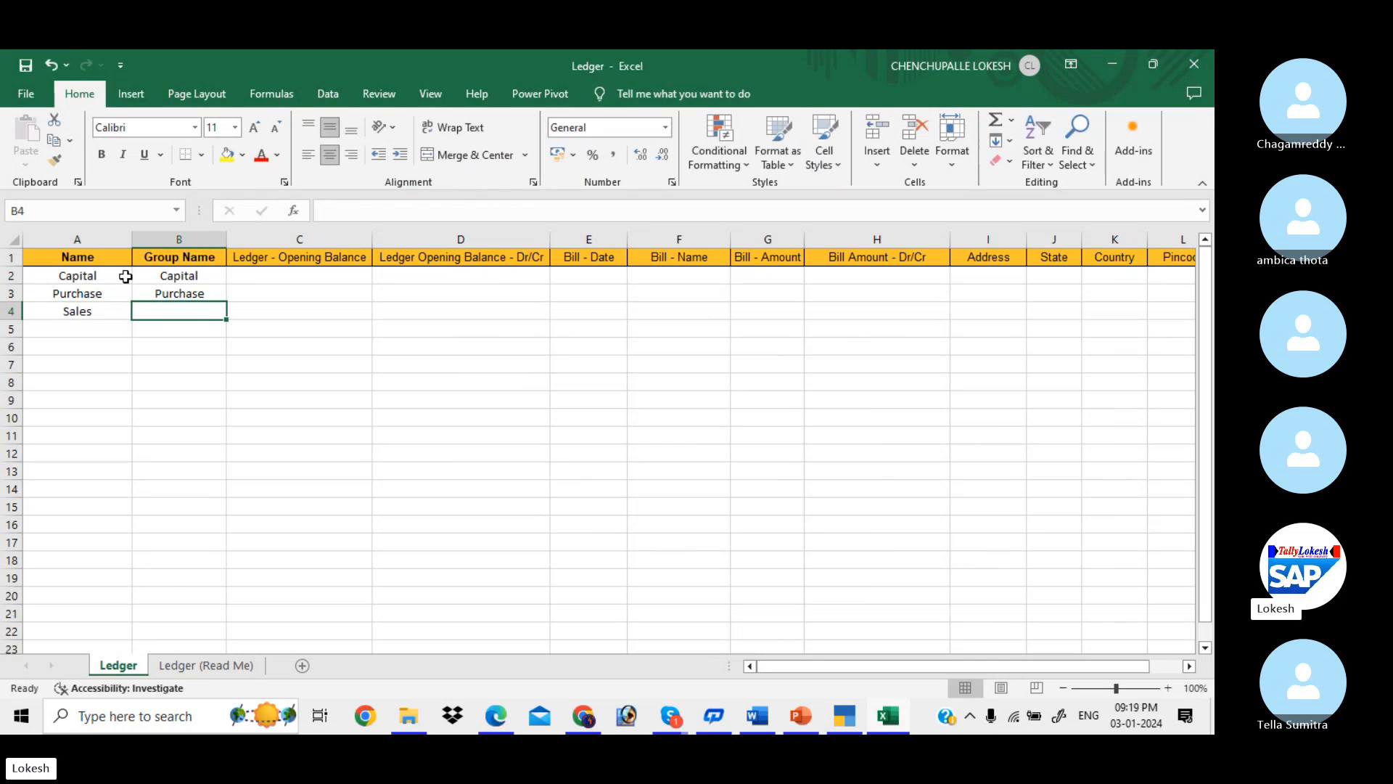
pyautogui.write('Sales')
pyautogui.press('Return')
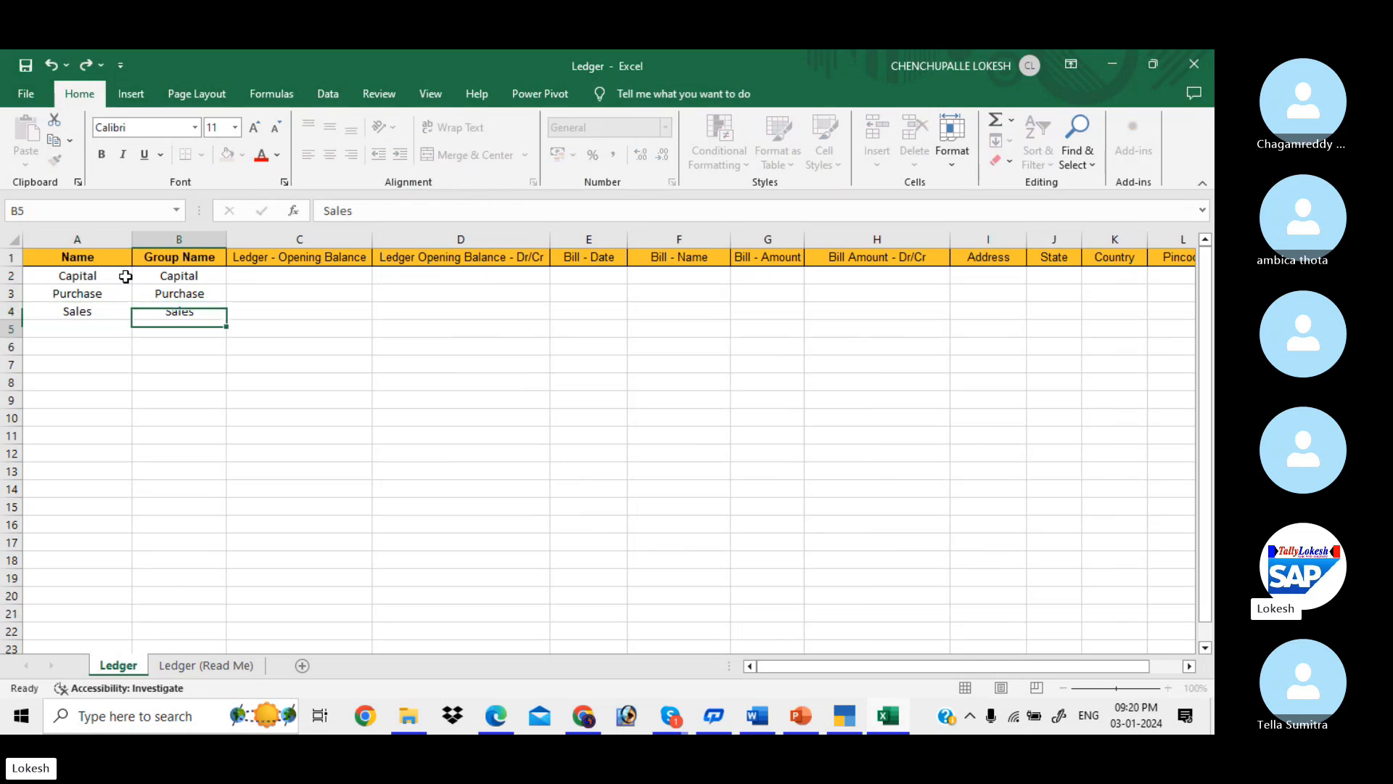
# - Add the ledger Rent under the group Indirect Expenses in row 5
pyautogui.write('Rent')
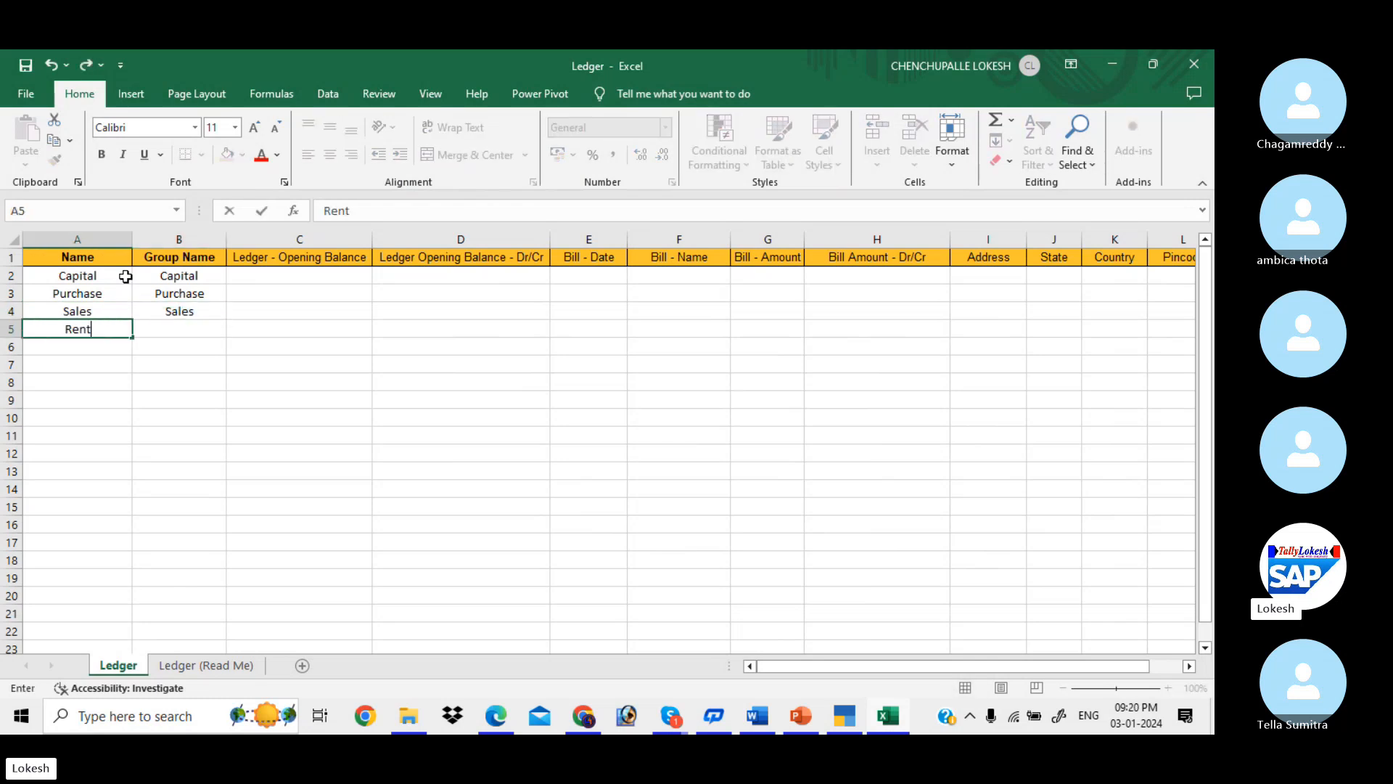
pyautogui.press('Tab')
pyautogui.write('Indir')
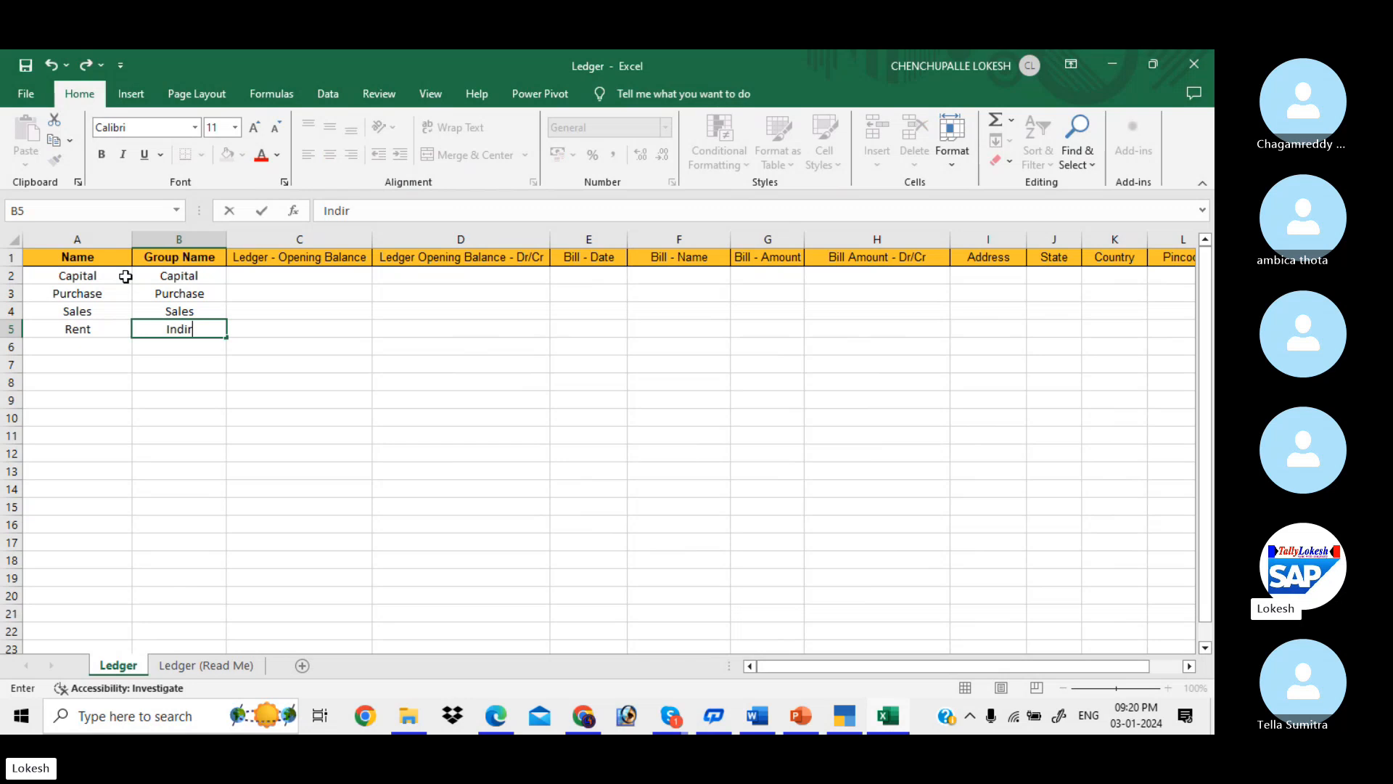
pyautogui.write('ect Expenses')
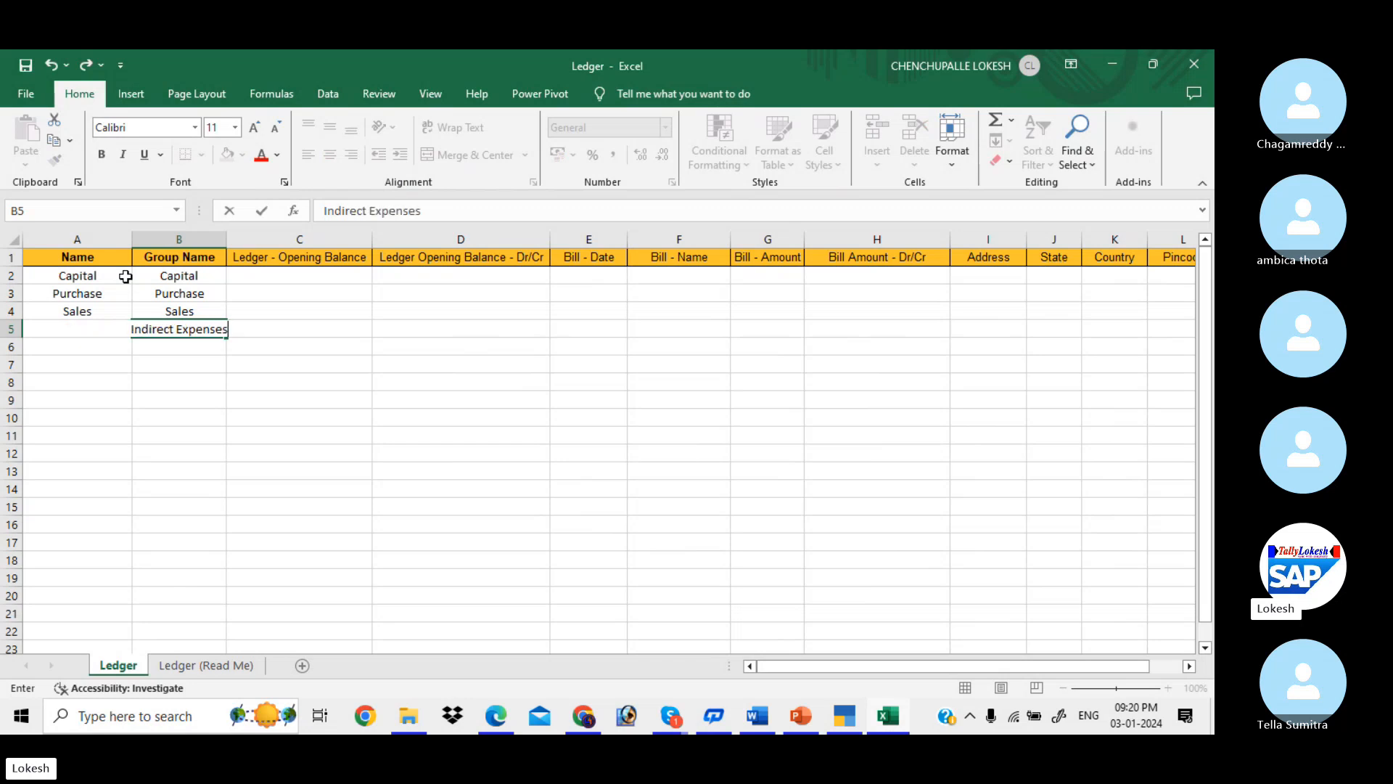
pyautogui.press('Return')
pyautogui.press('Left')
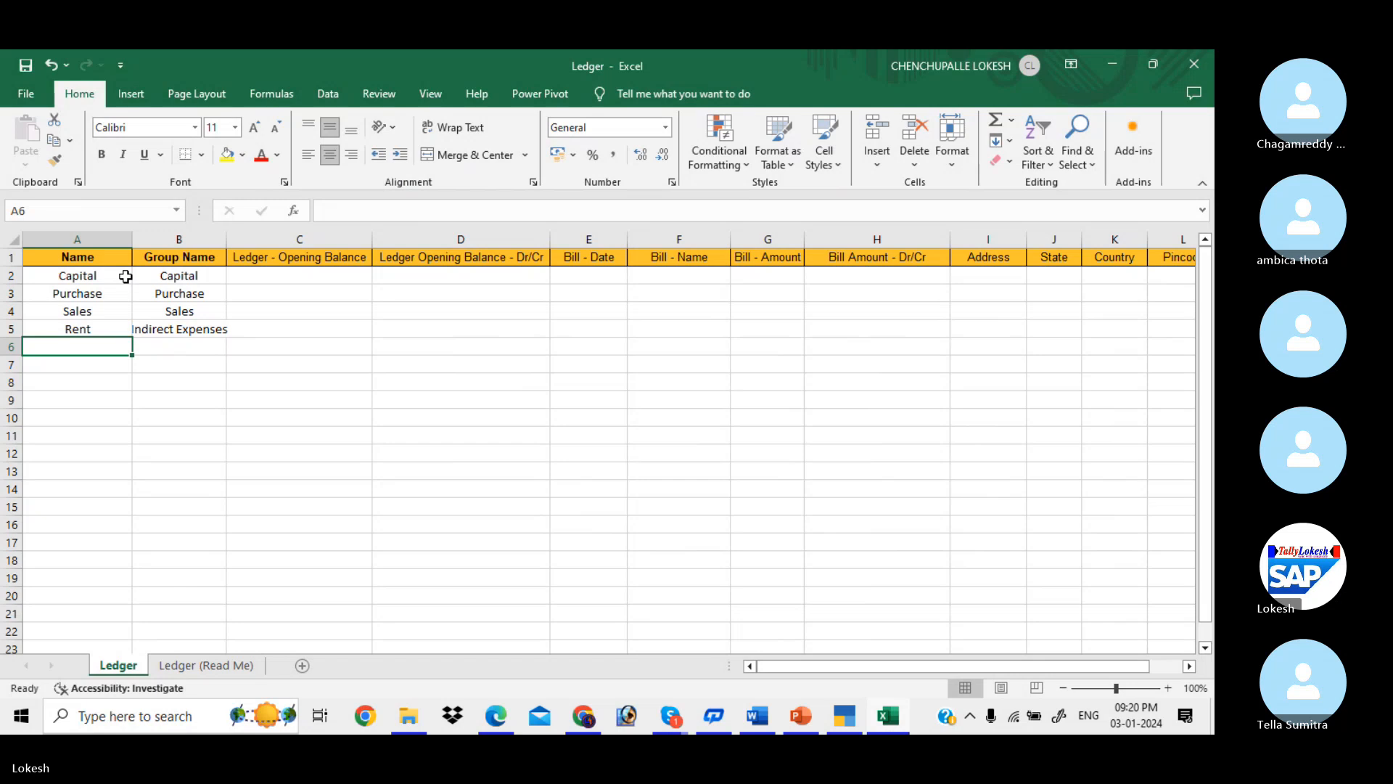
# - Add the ledger Salaries under Indirect Expenses in row 6 and widen the Group Name column to fit its text
pyautogui.write('Salaries')
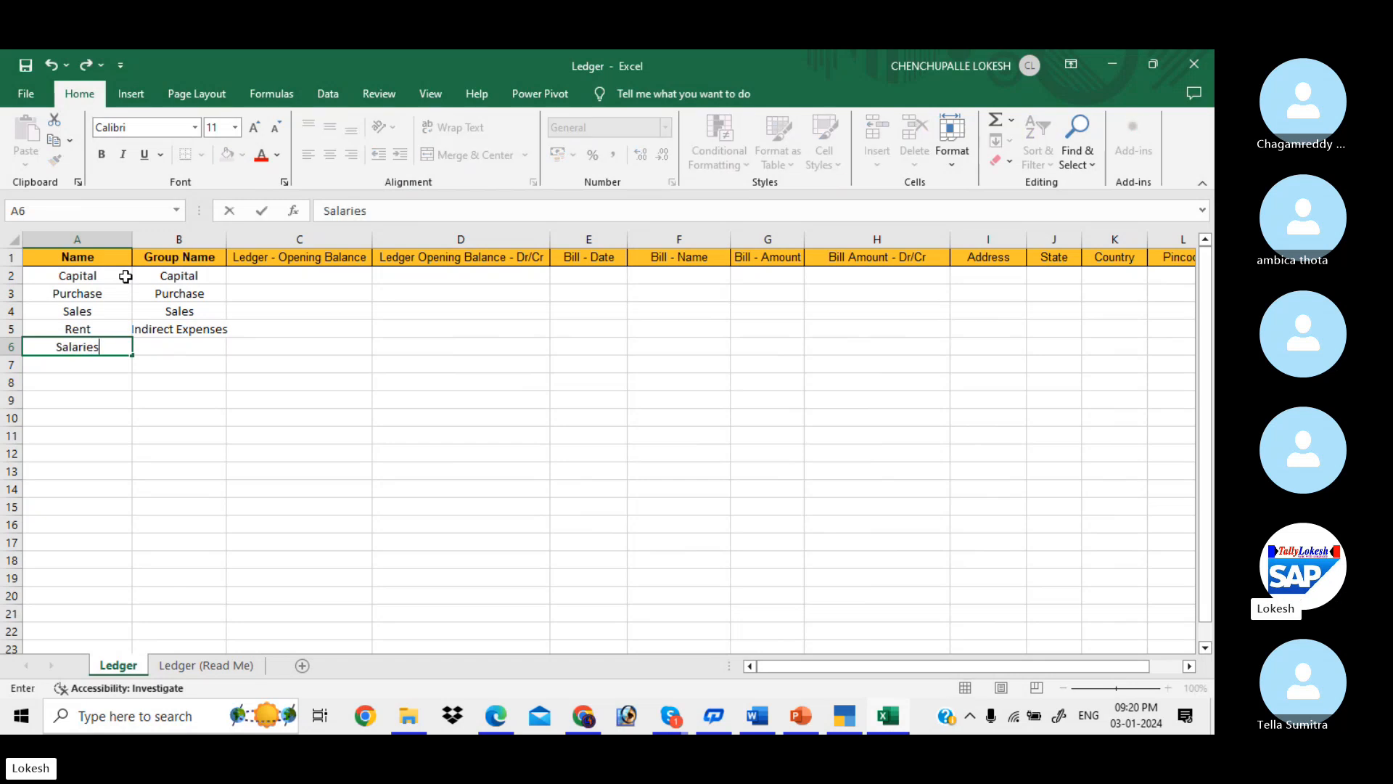
pyautogui.press('Tab')
pyautogui.write('i')
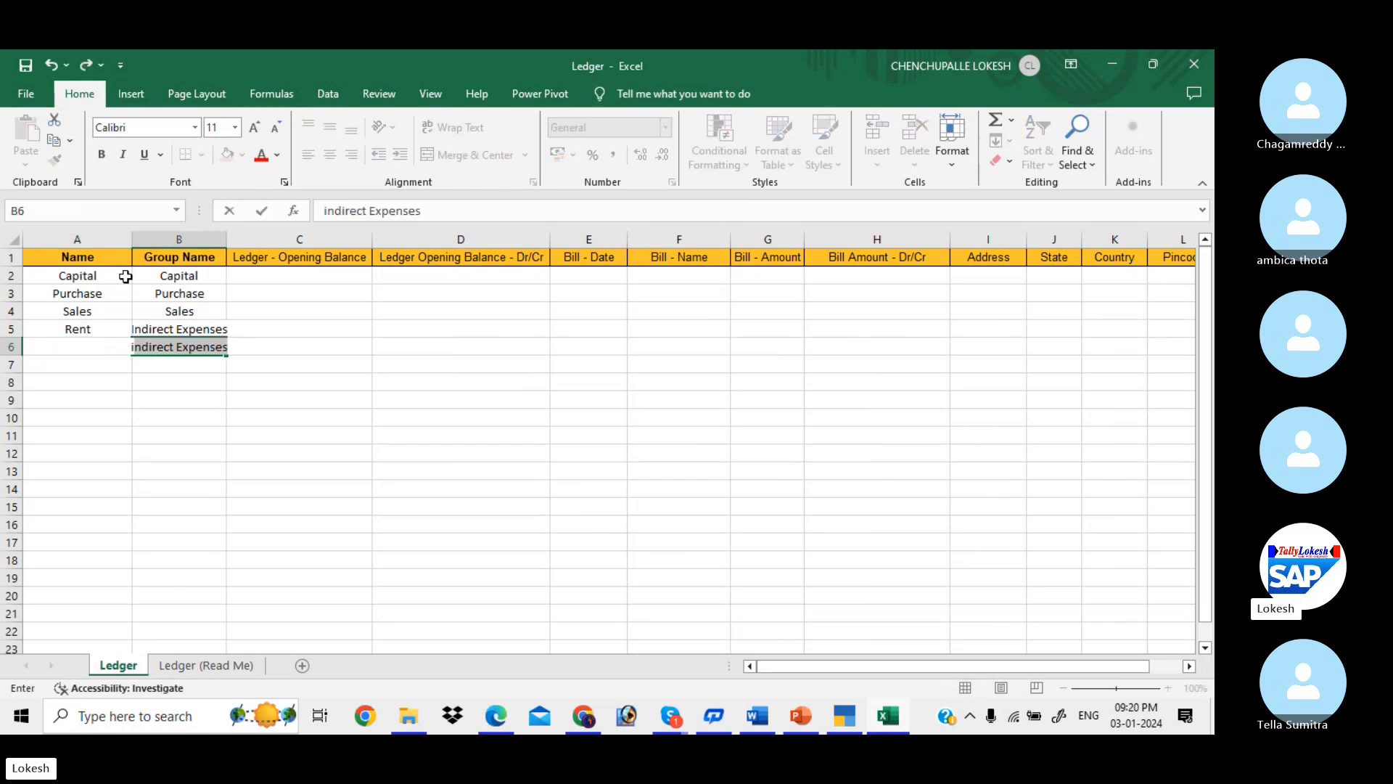
pyautogui.press('Down')
pyautogui.press('Left')
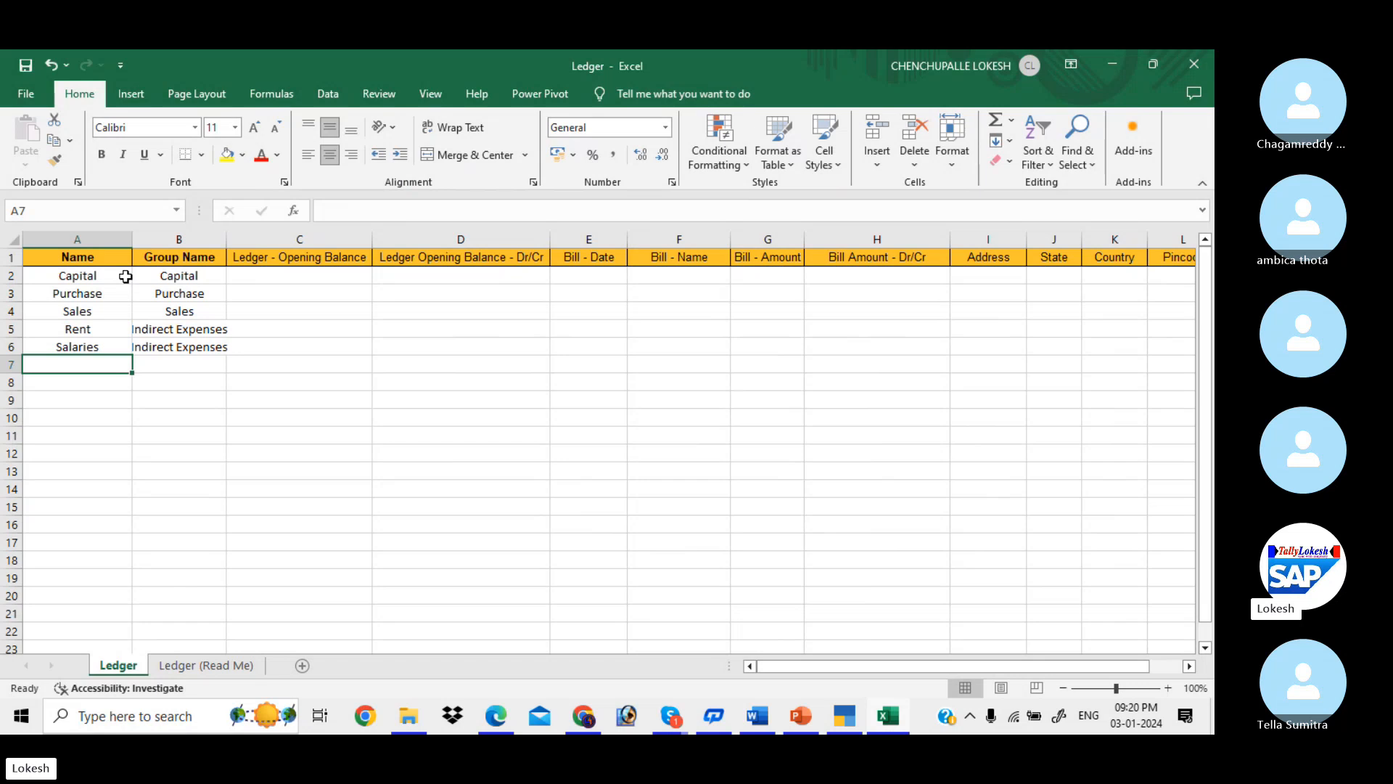
pyautogui.moveTo(227, 237); pyautogui.dragTo(266, 254)
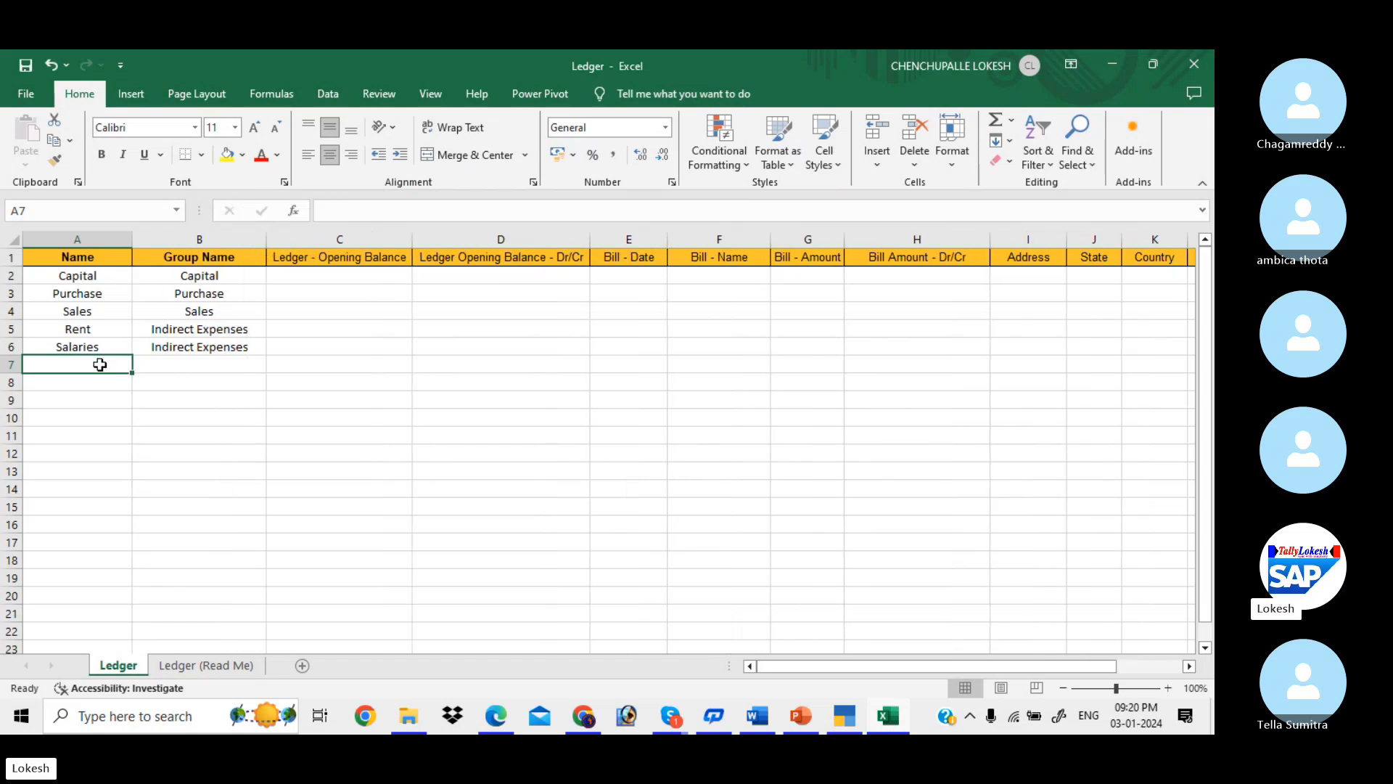
# - Add the ledger Discount Received under the group Indirect Incomes in row 7
pyautogui.write('Di')
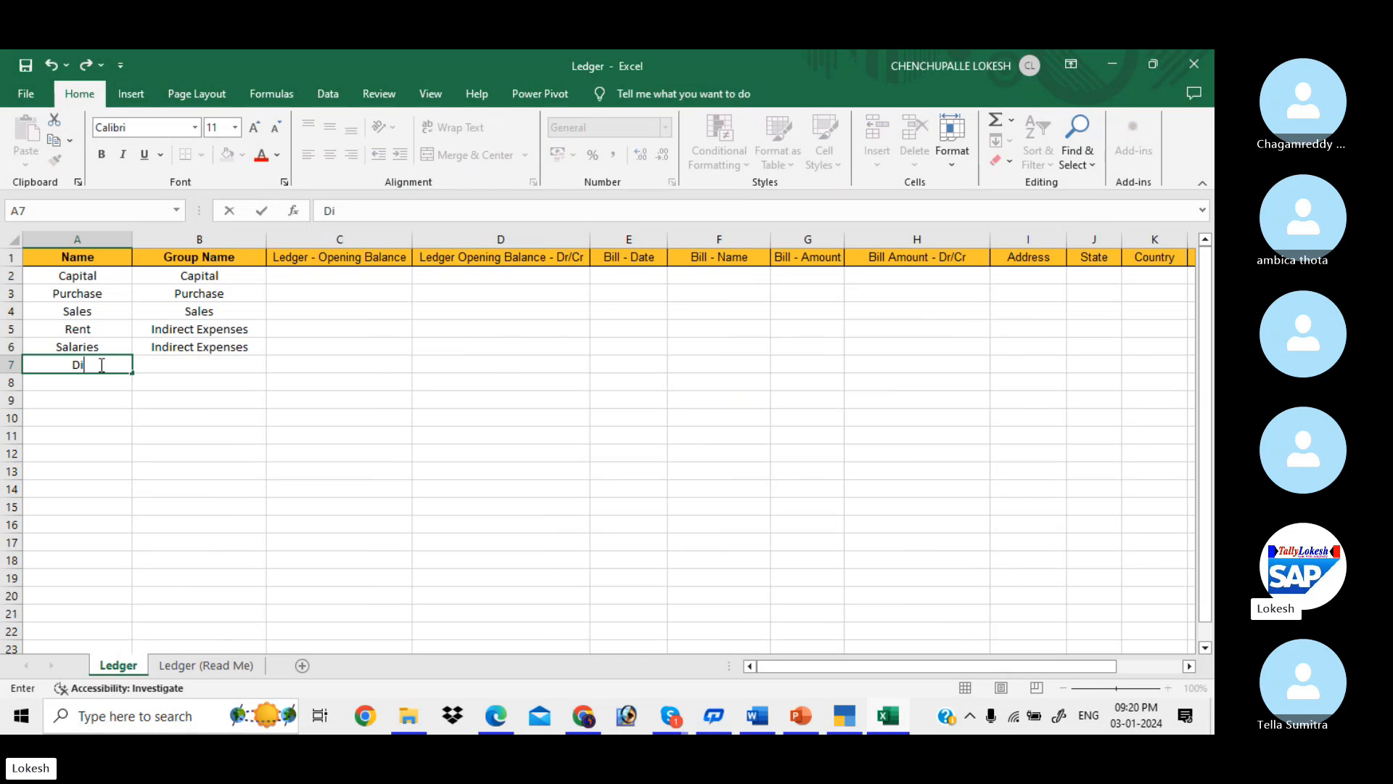
pyautogui.write('scount r')
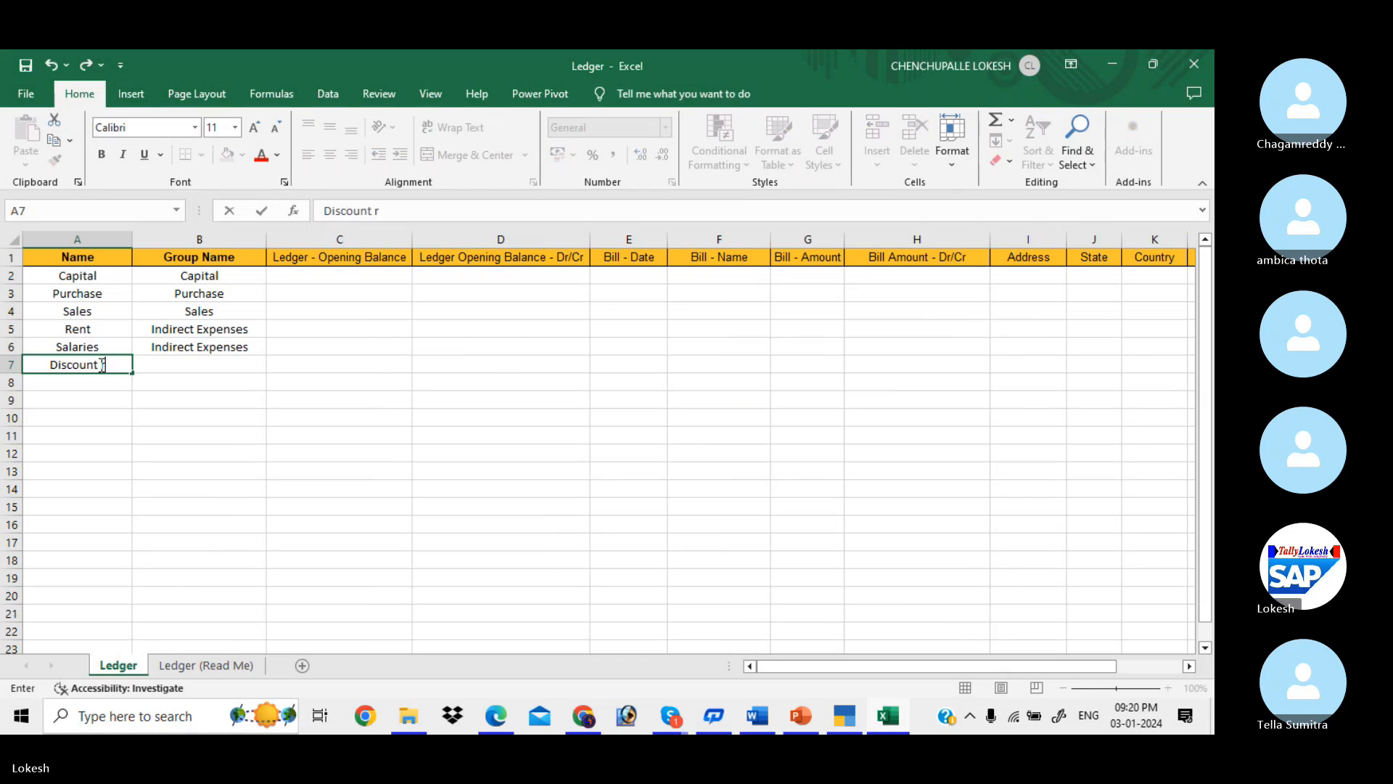
pyautogui.write('ecived')
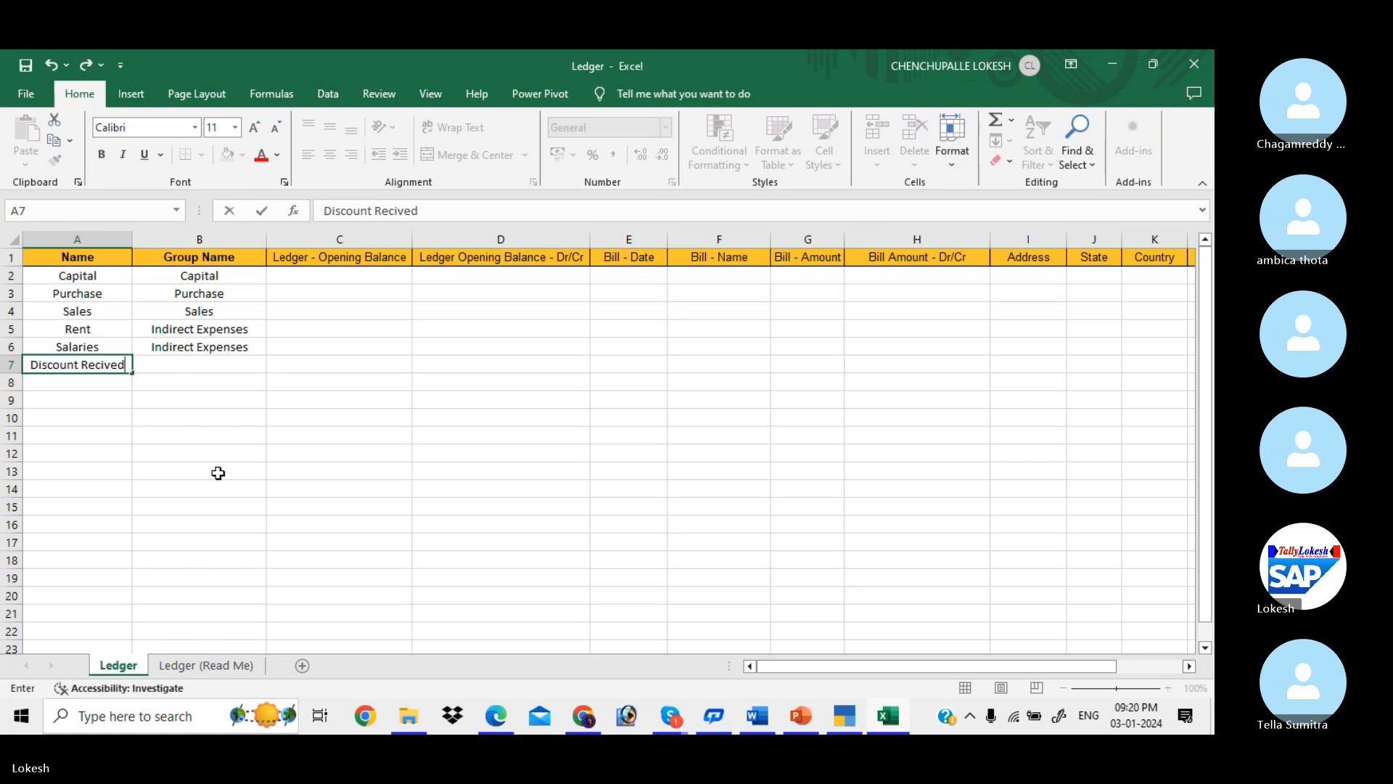
pyautogui.click(88, 365)
pyautogui.write('e')
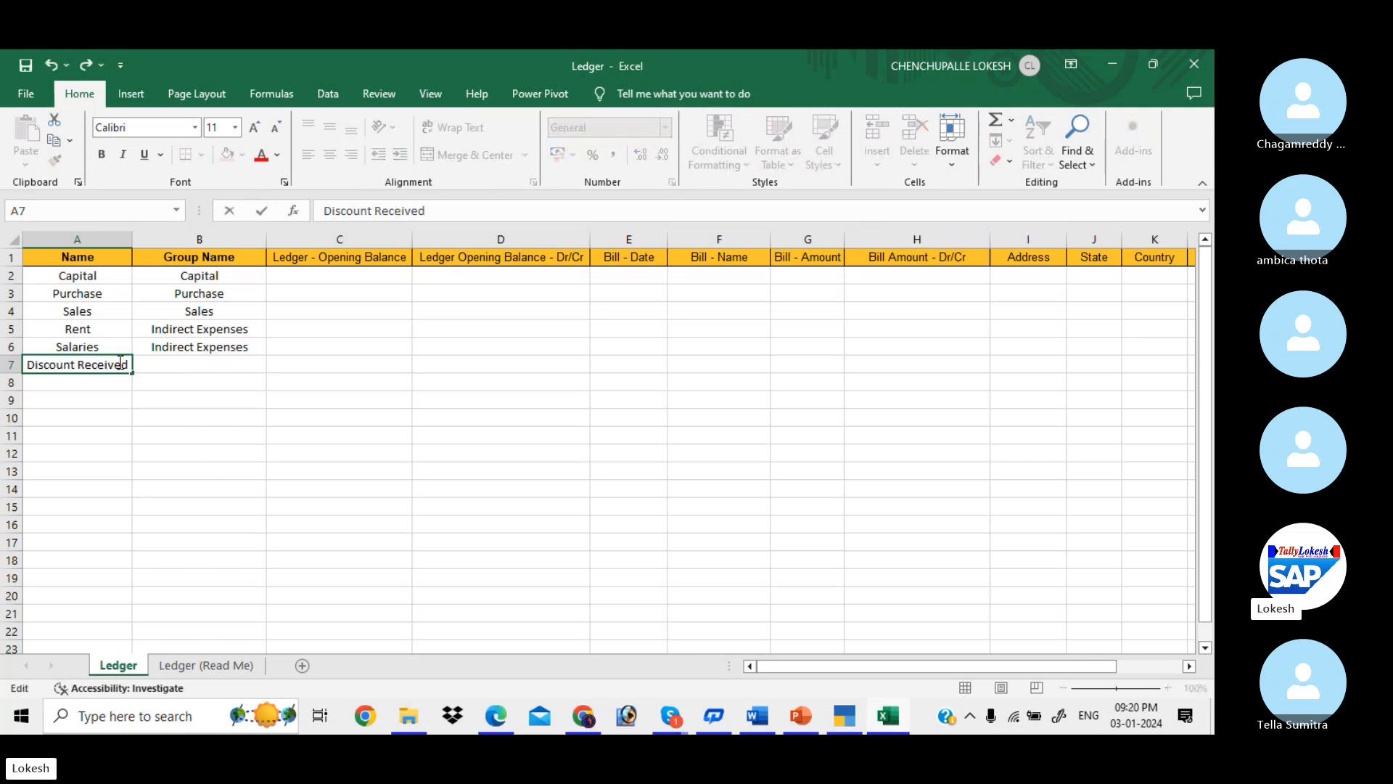
pyautogui.click(187, 364)
pyautogui.write('i')
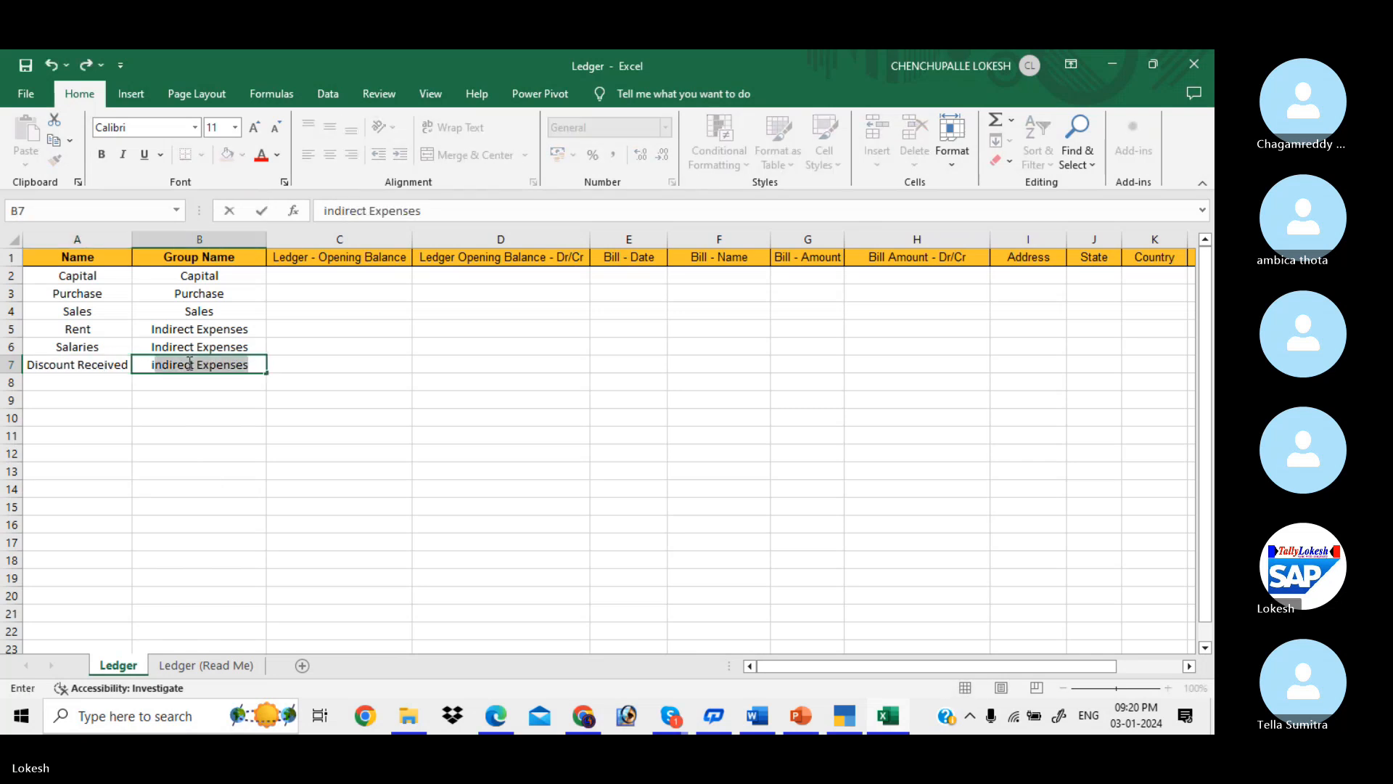
pyautogui.press('BackSpace')
pyautogui.write('Indirect Incon')
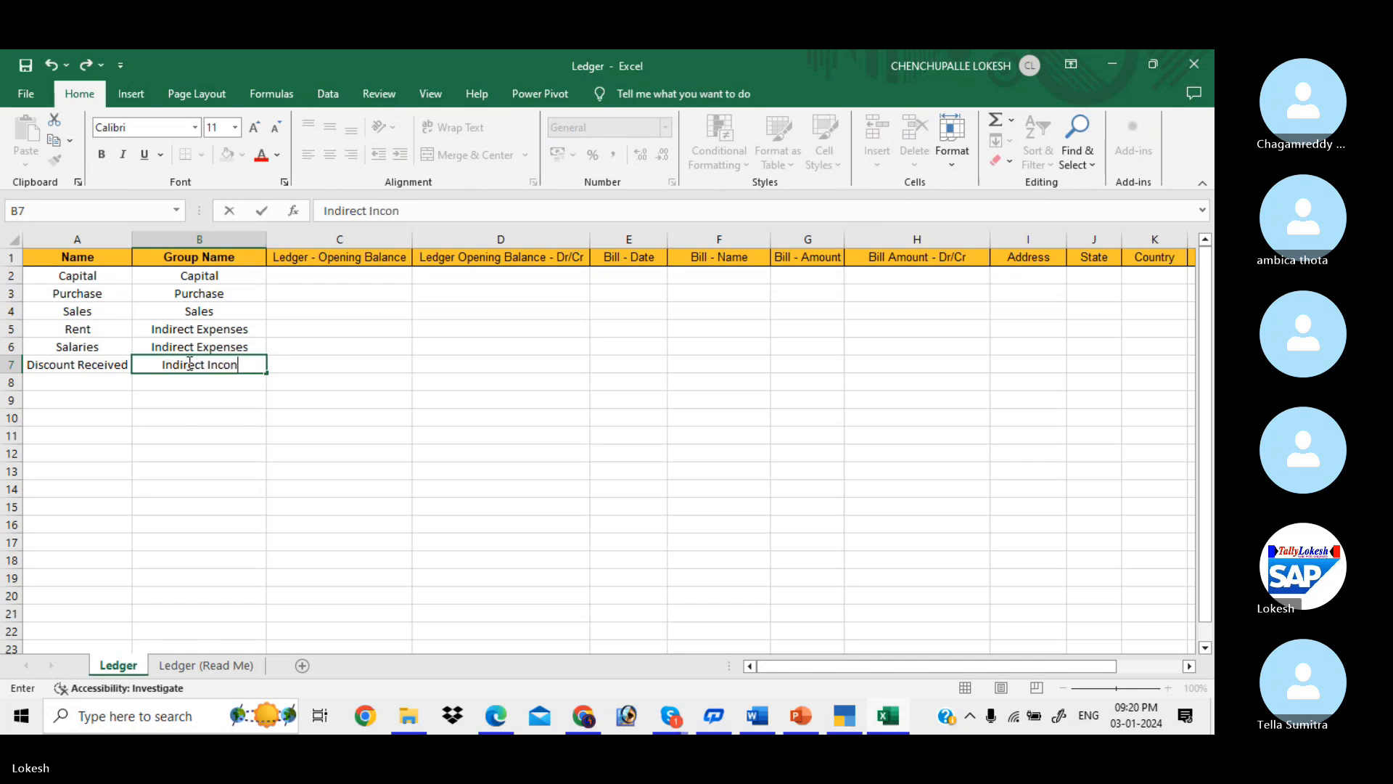
pyautogui.press('BackSpace')
pyautogui.write('mes')
pyautogui.press('Return')
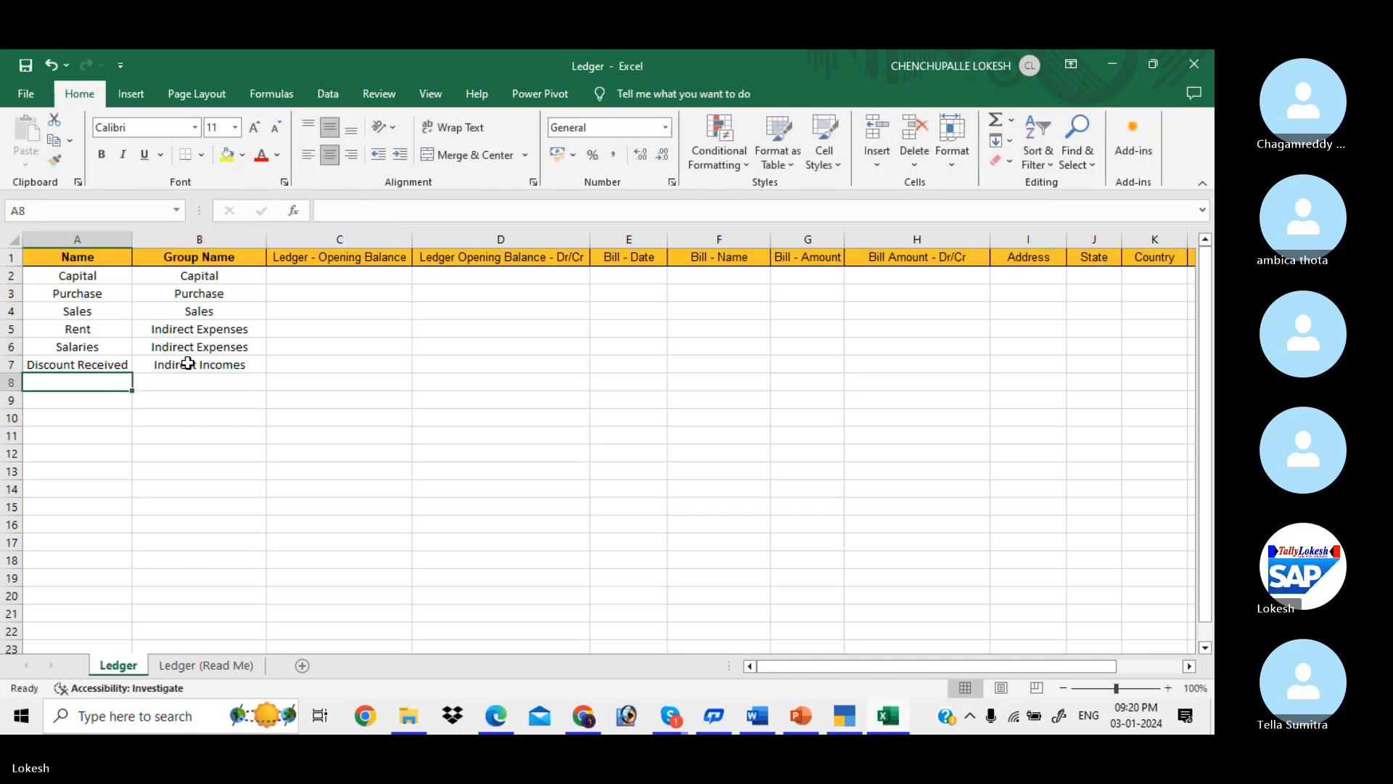
# - Add the ledger Interest Received in row 8 and copy the group Indirect Incomes from the row above
pyautogui.write('Int')
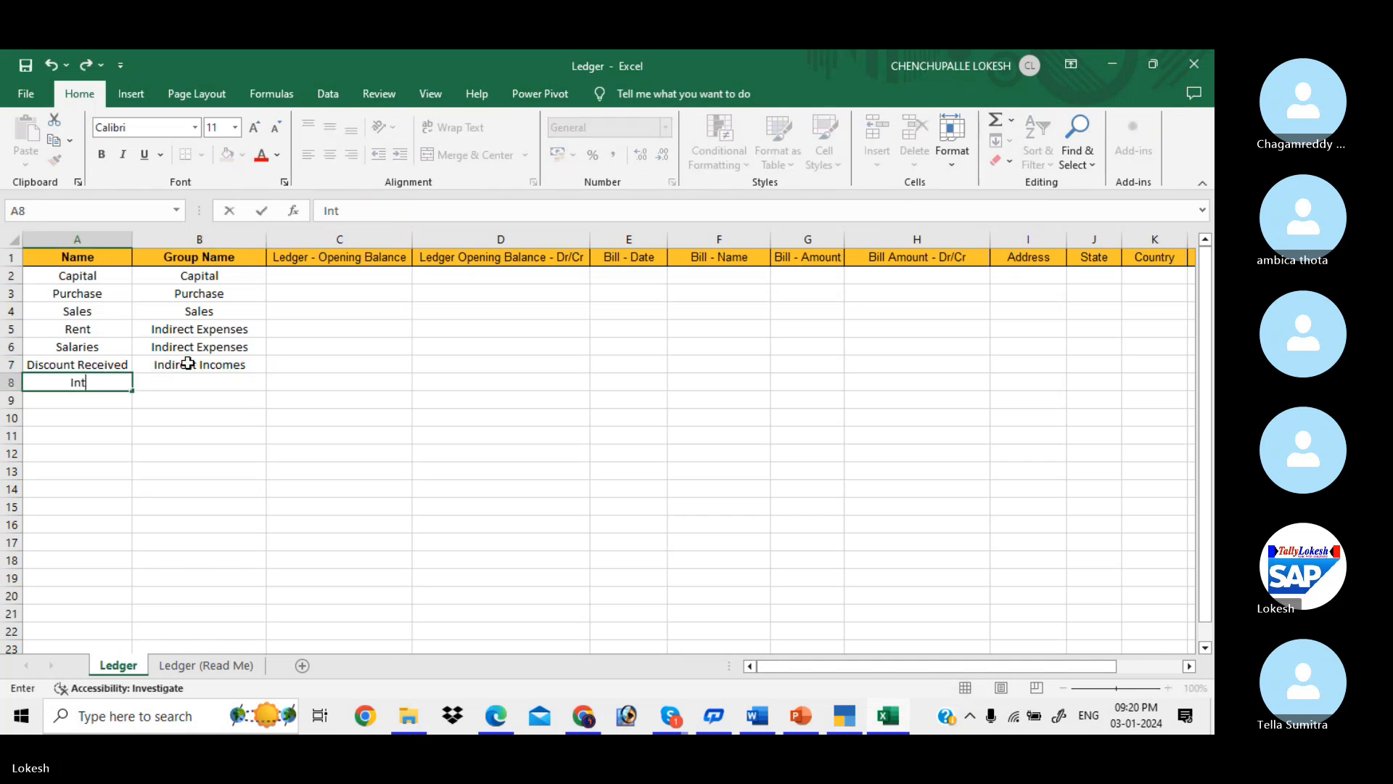
pyautogui.write('erest Received')
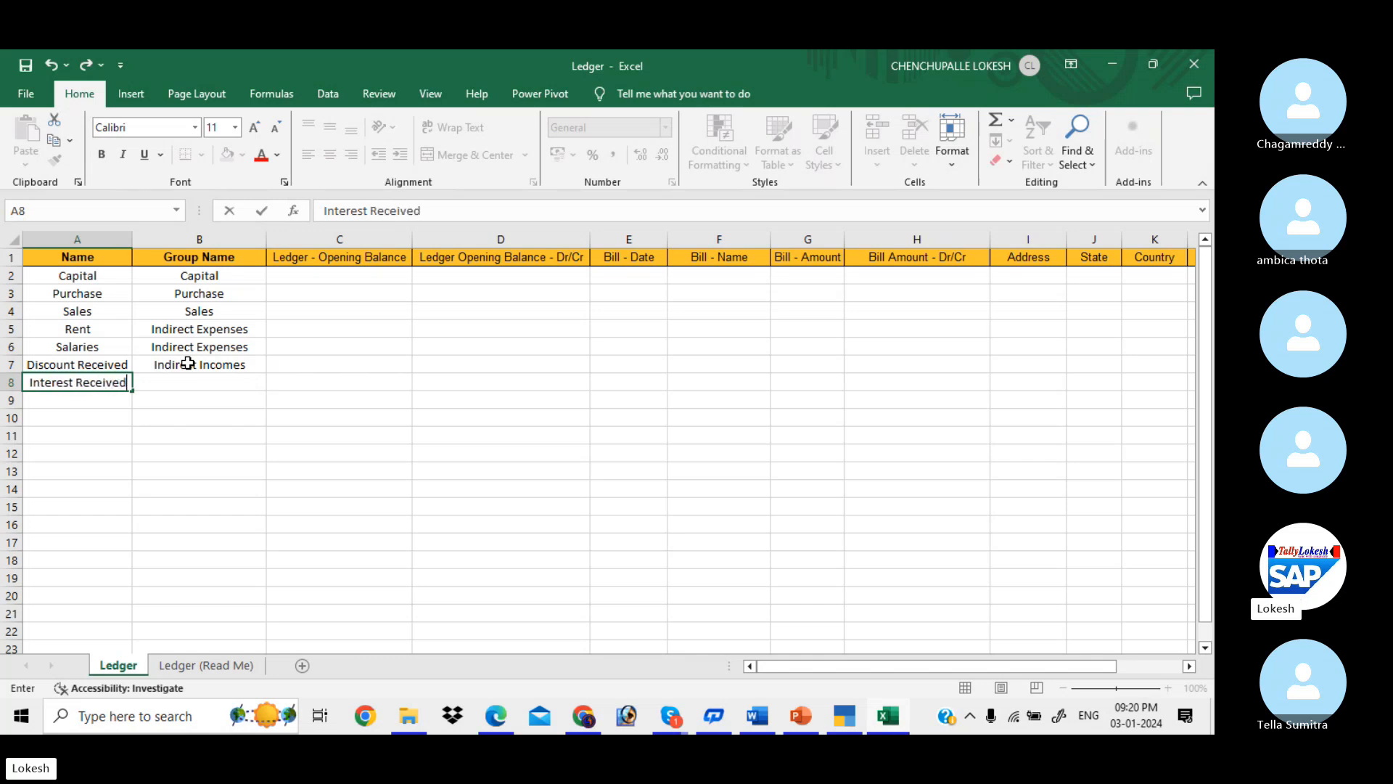
pyautogui.press('Tab')
pyautogui.write('in')
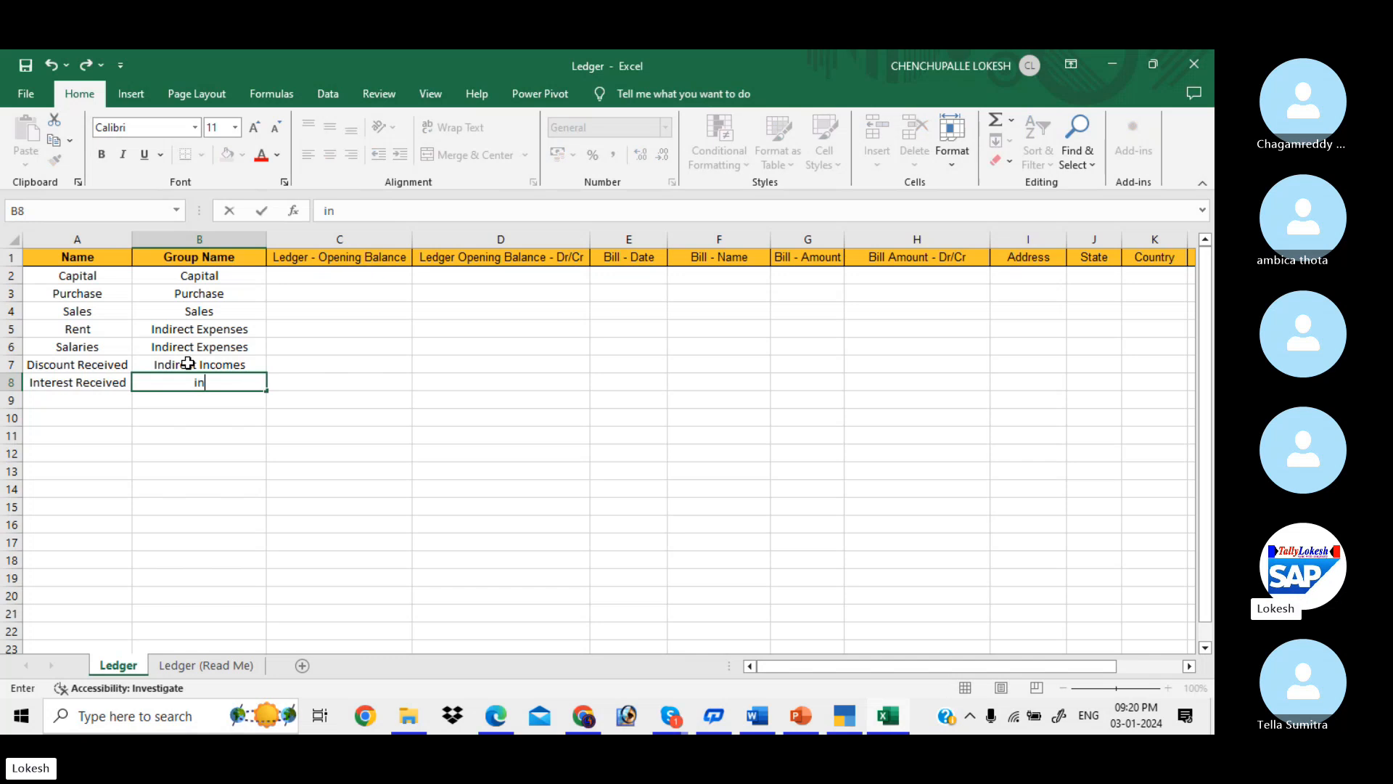
pyautogui.press('BackSpace')
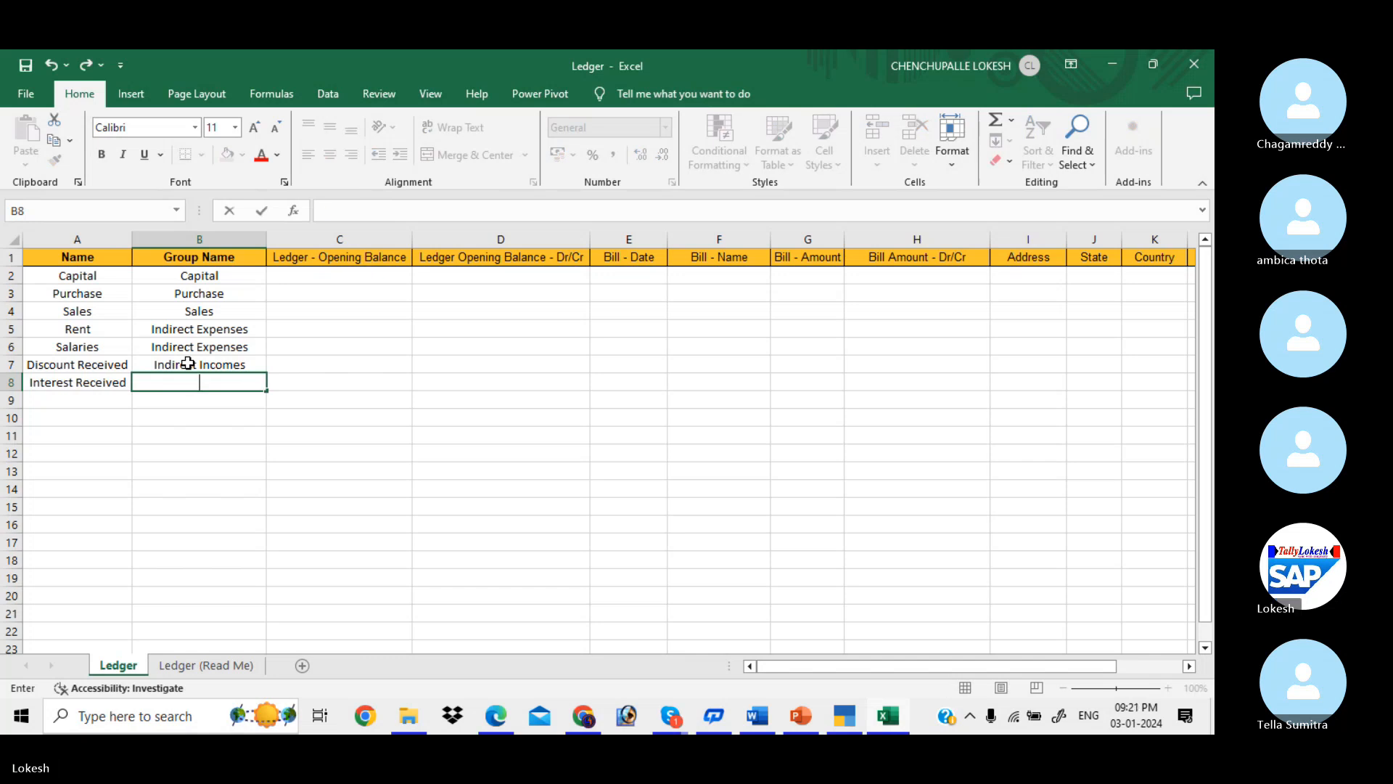
pyautogui.press('Escape')
pyautogui.click(188, 363)
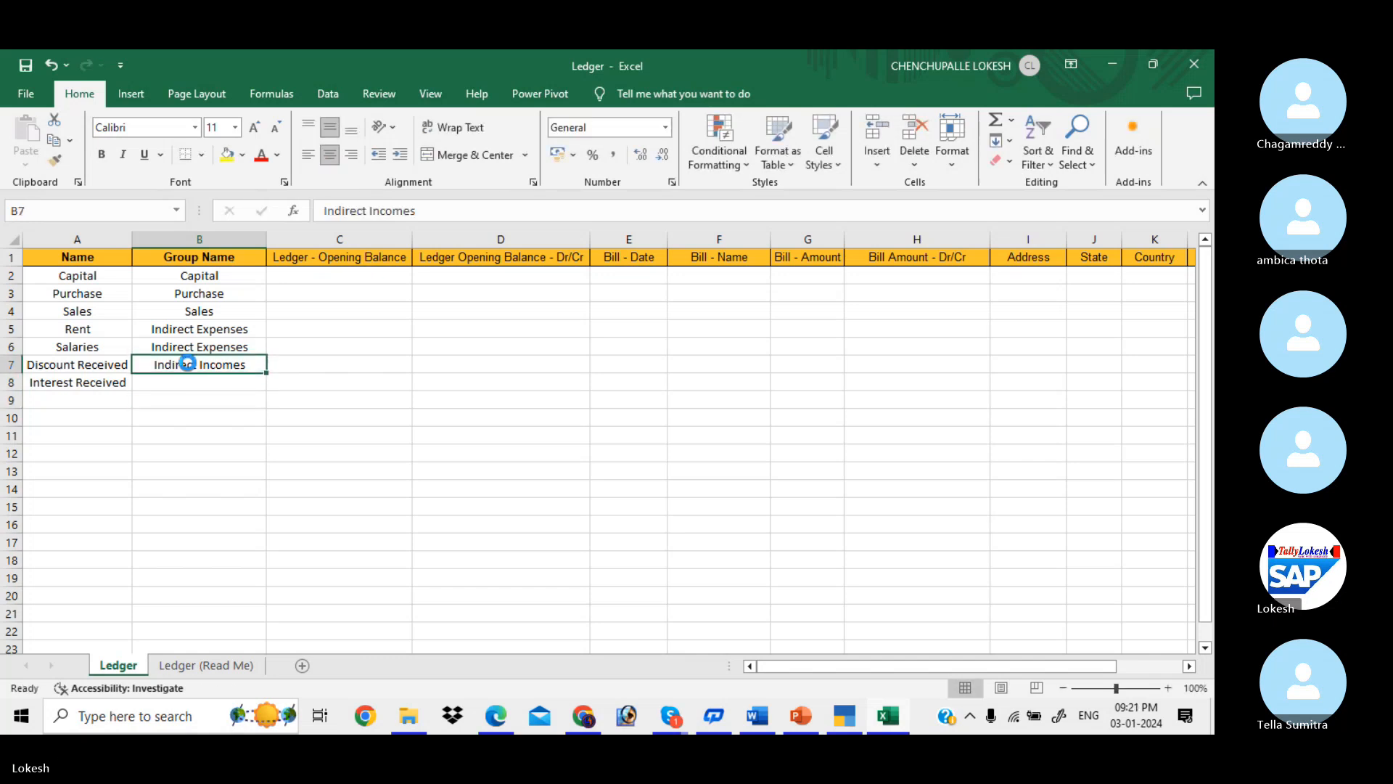
pyautogui.hotkey('ctrl', 'c')
pyautogui.press('Down')
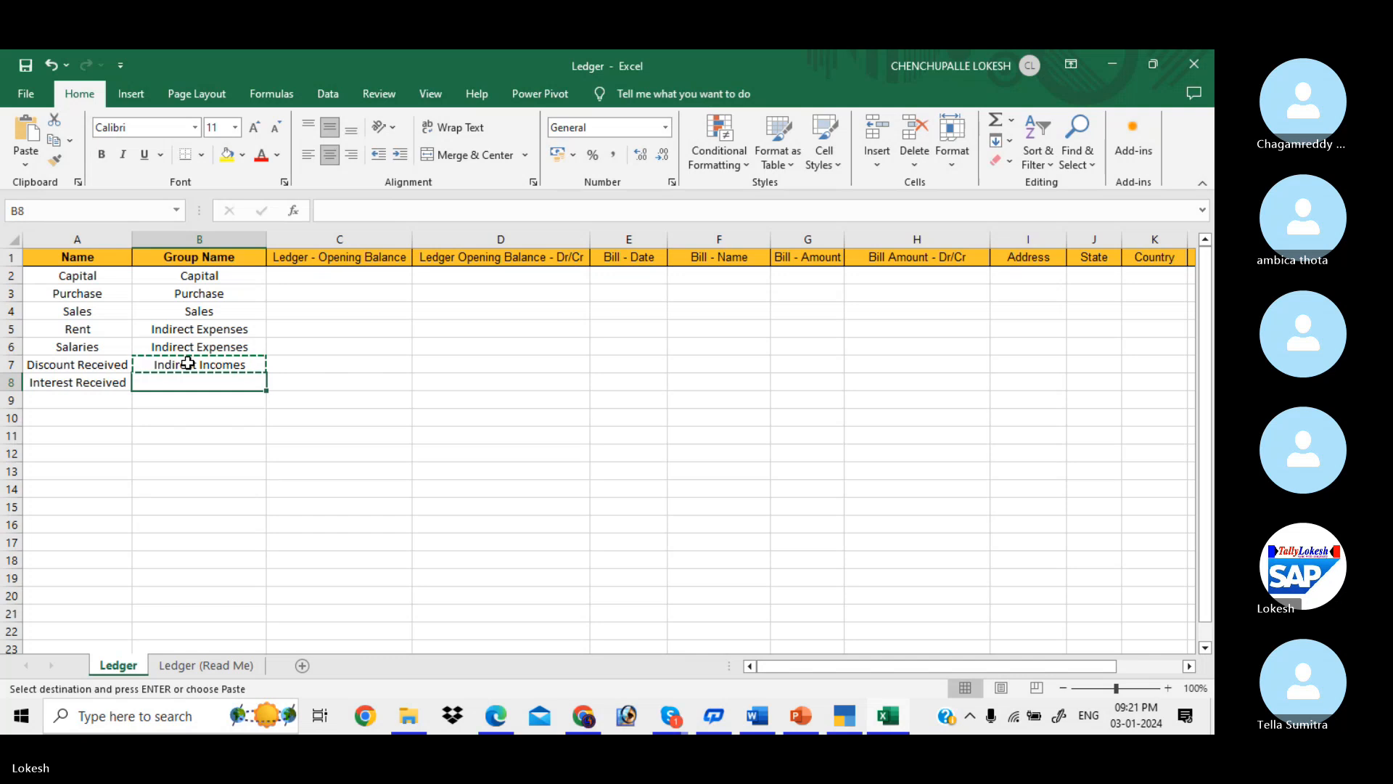
pyautogui.hotkey('ctrl', 'v')
pyautogui.press('Escape')
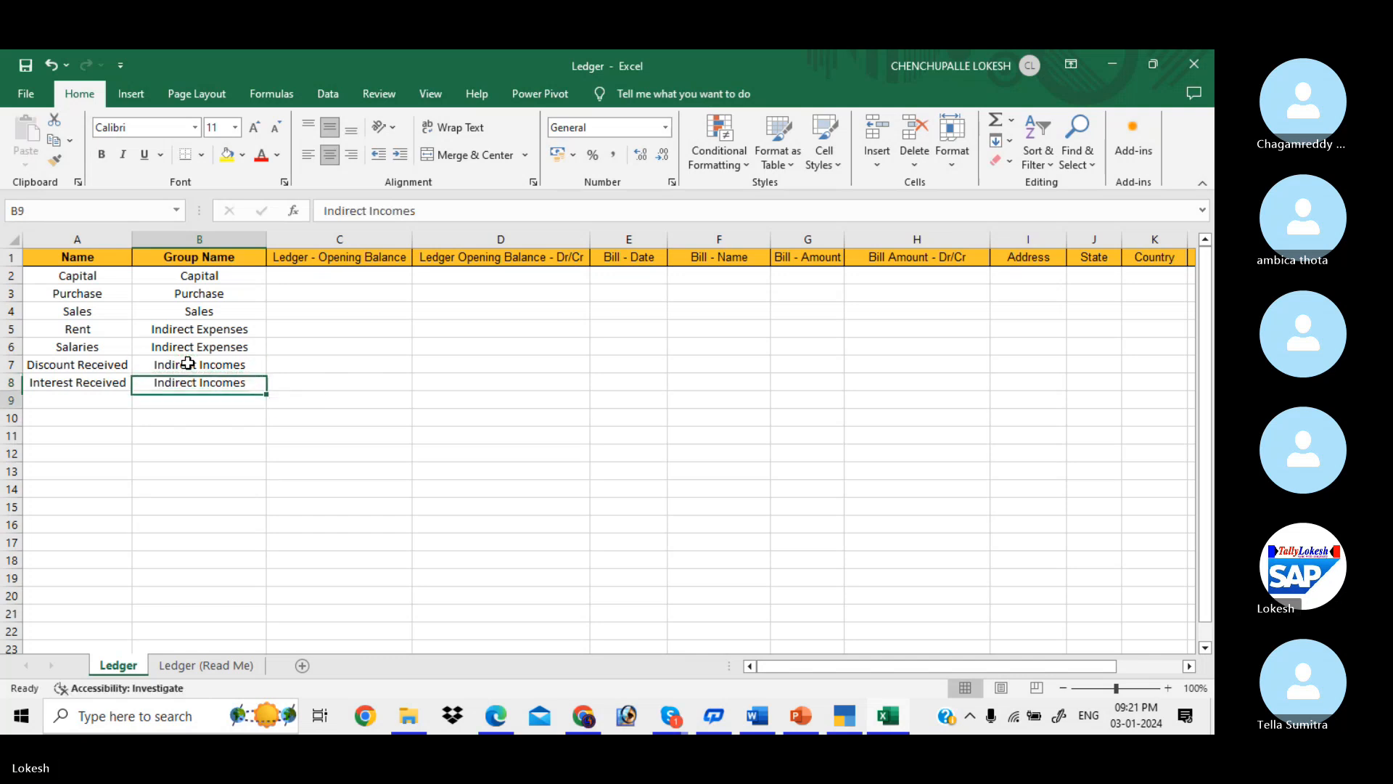
# - Add the ledger Computer under the group Fixed Assets in row 9
pyautogui.press('Down')
pyautogui.press('Left')
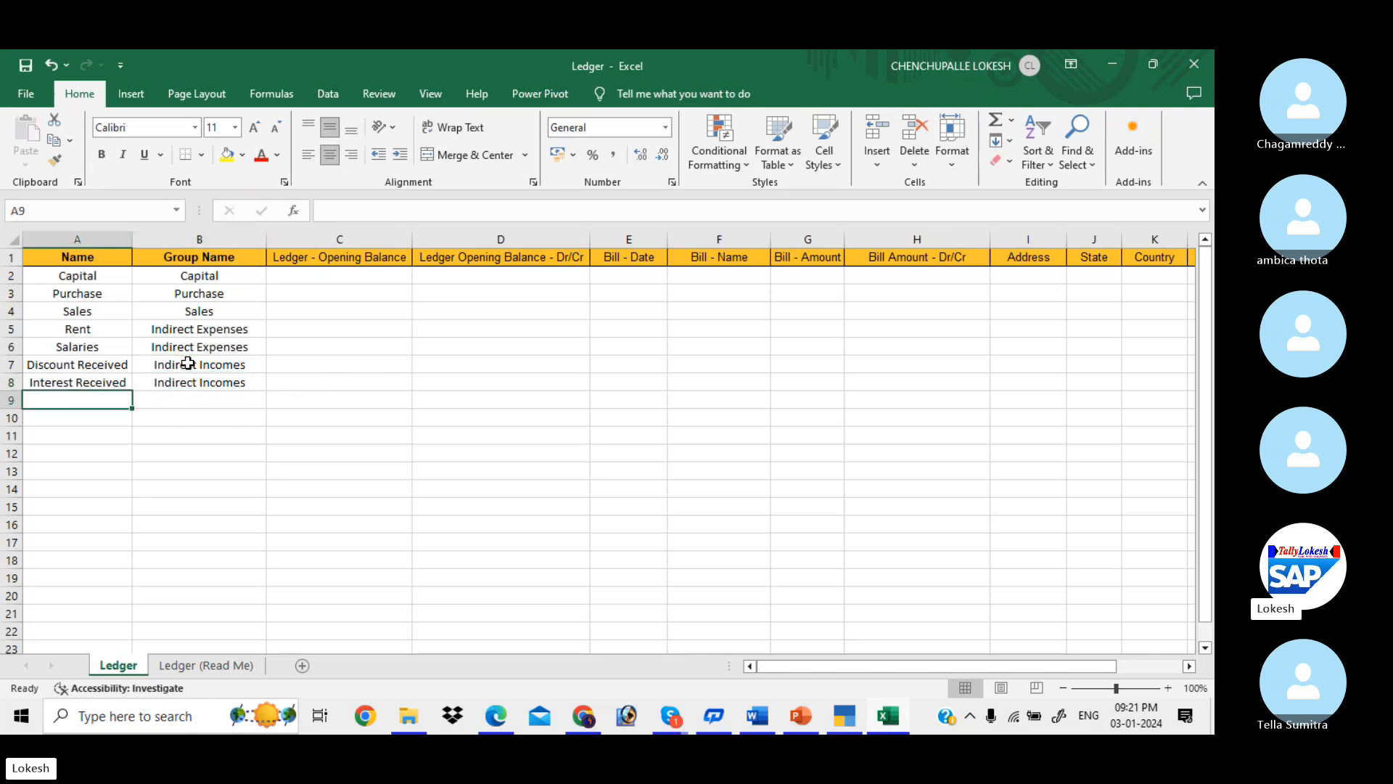
pyautogui.write('F')
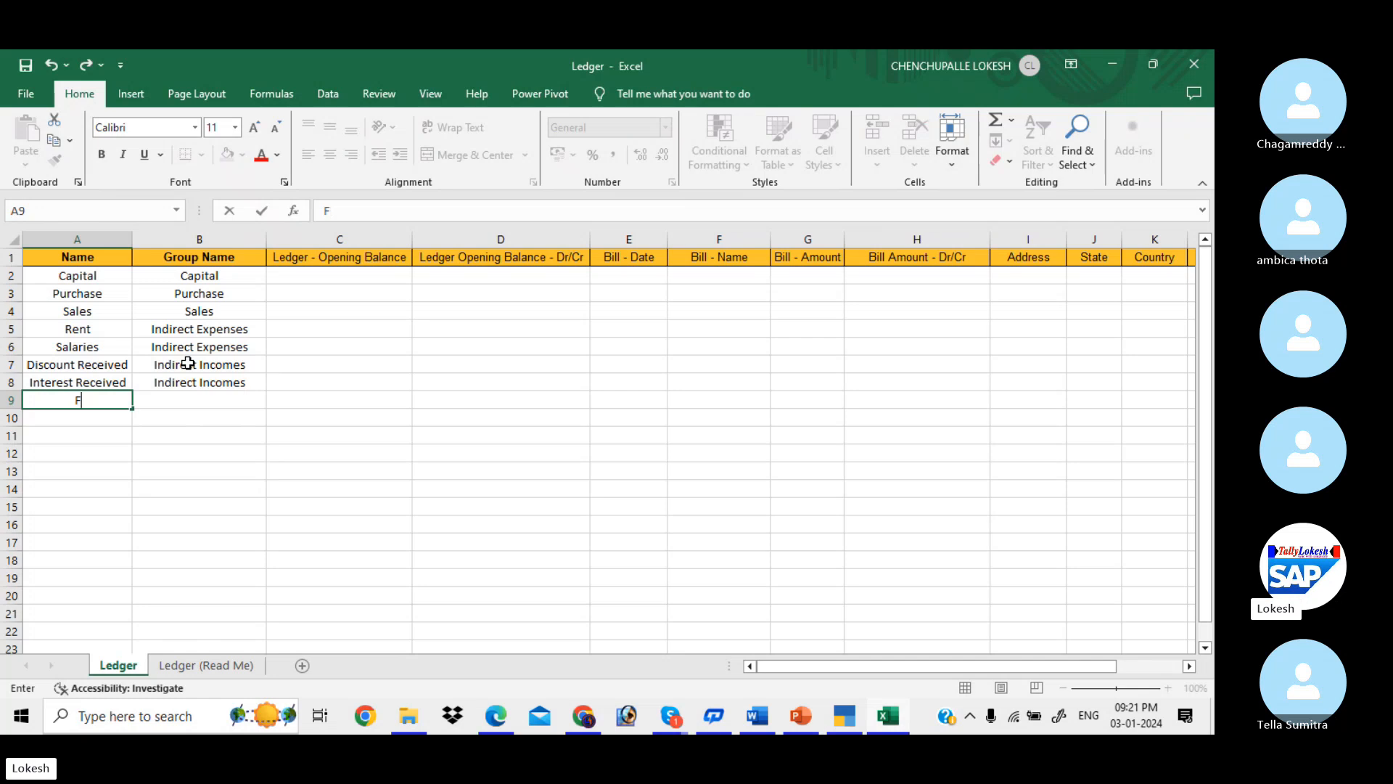
pyautogui.write('Computer')
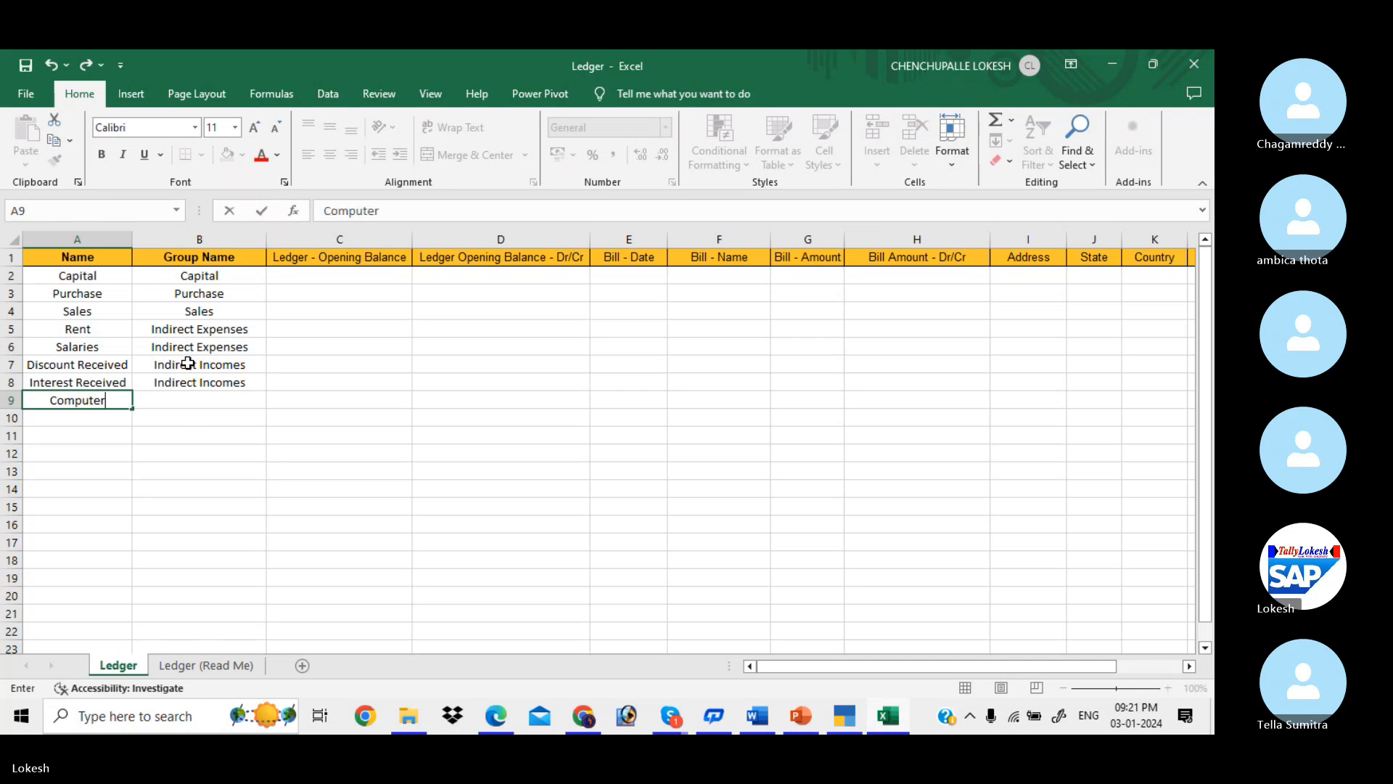
pyautogui.press('Tab')
pyautogui.write('f')
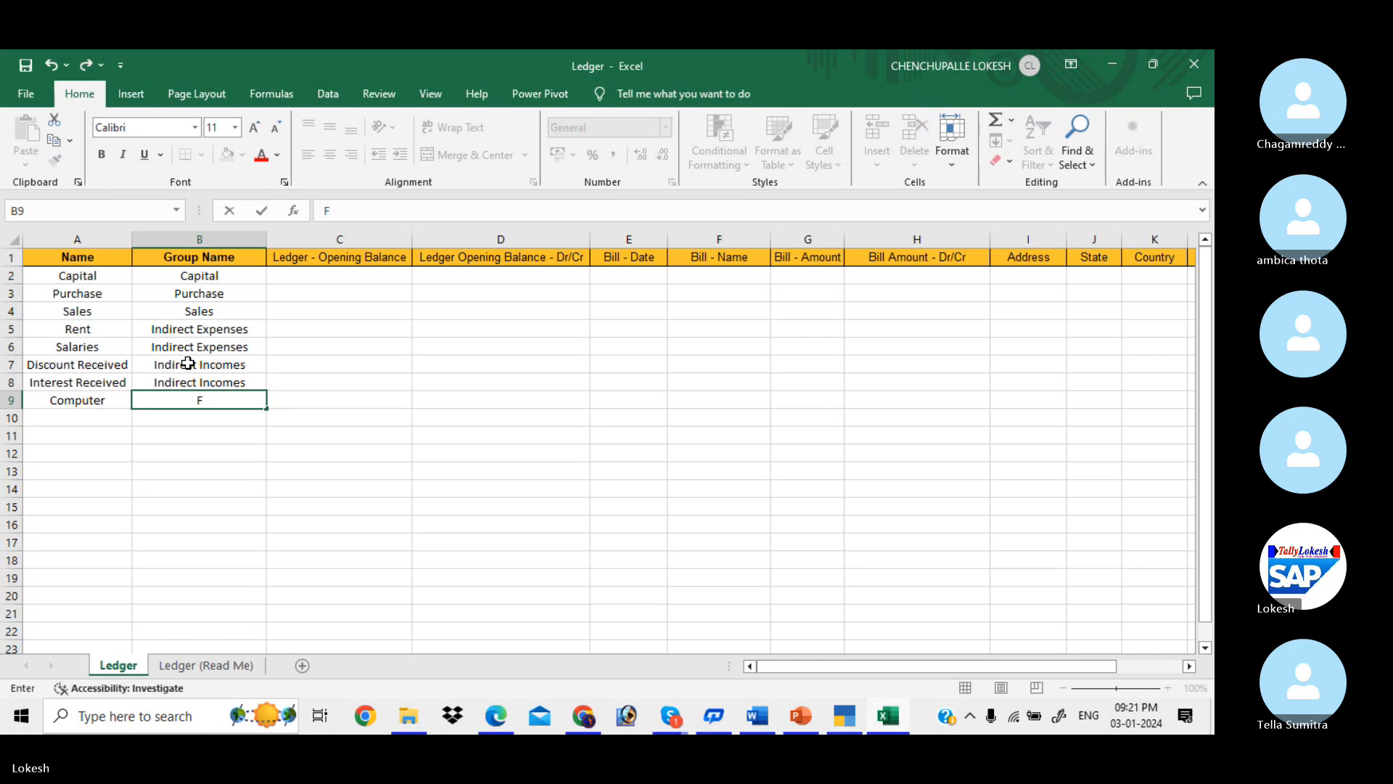
pyautogui.write('ixed Assets')
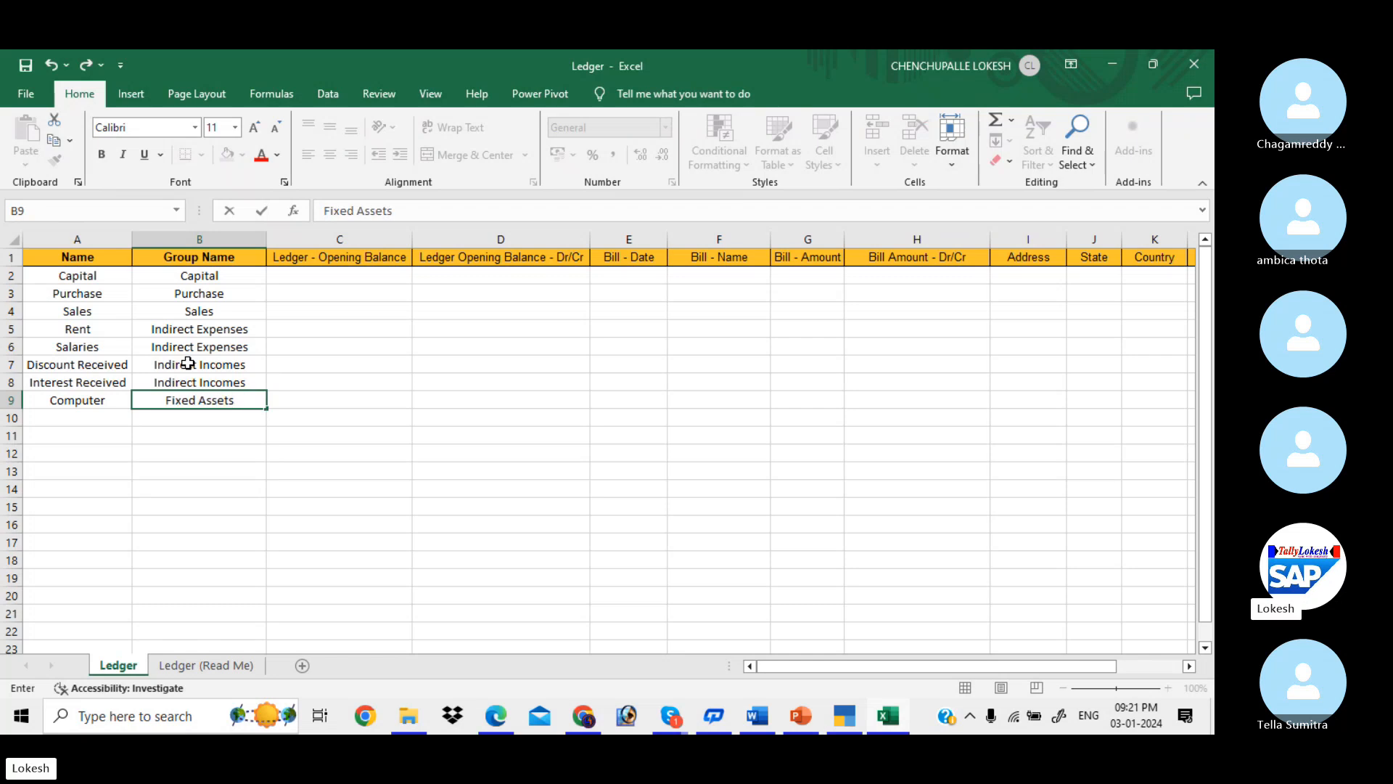
# - Switch to TallyPrime and open the list of groups from the Chart of Accounts
pyautogui.press('alt')
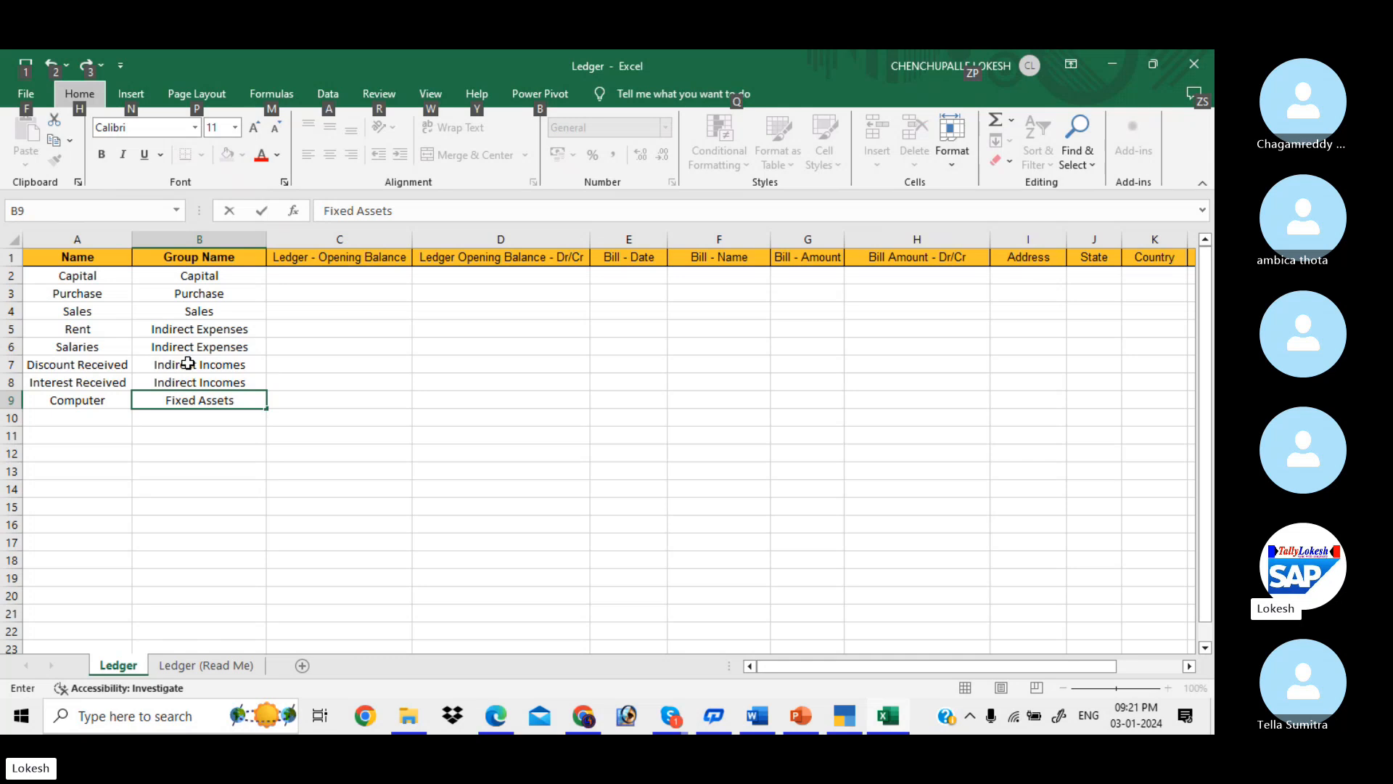
pyautogui.hotkey('alt', 'Tab')
pyautogui.hotkey('alt', 'Tab')
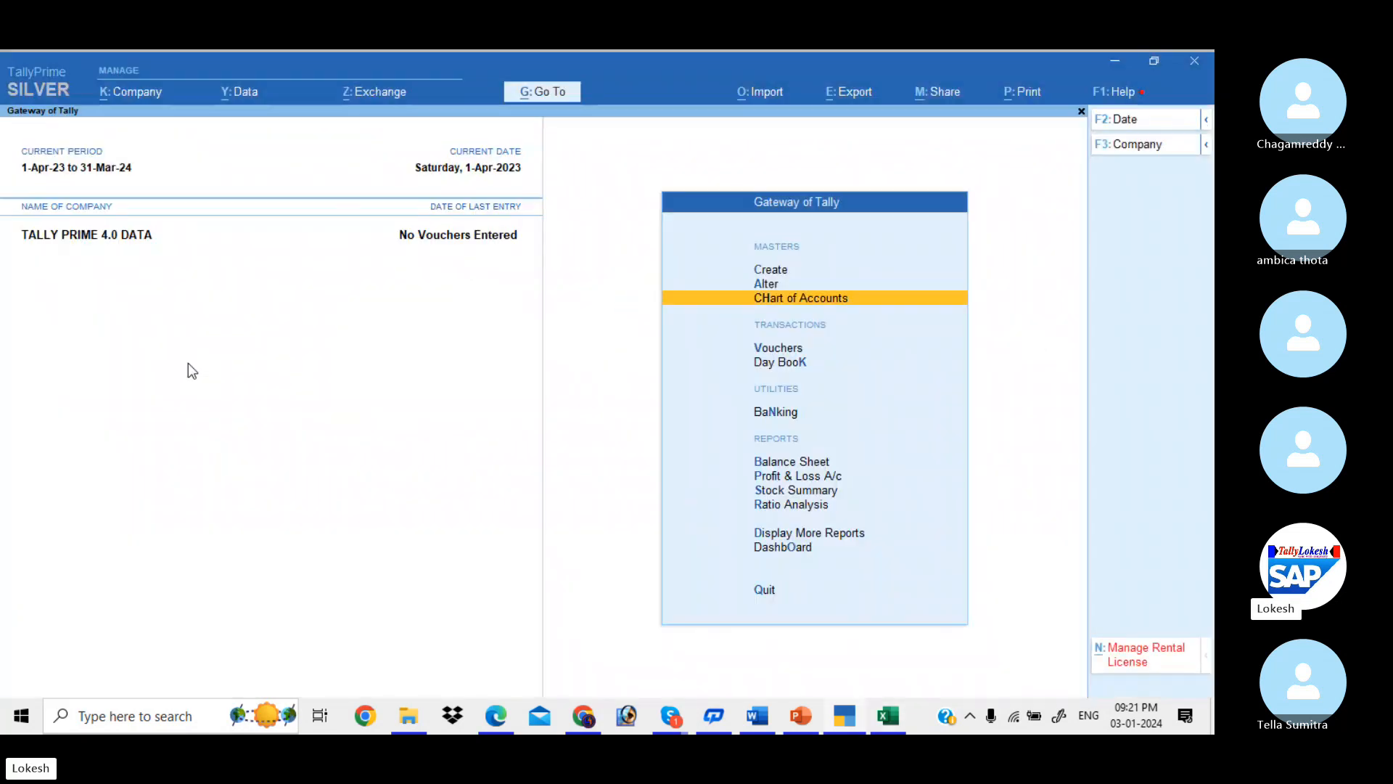
pyautogui.press('Return')
pyautogui.press('Up')
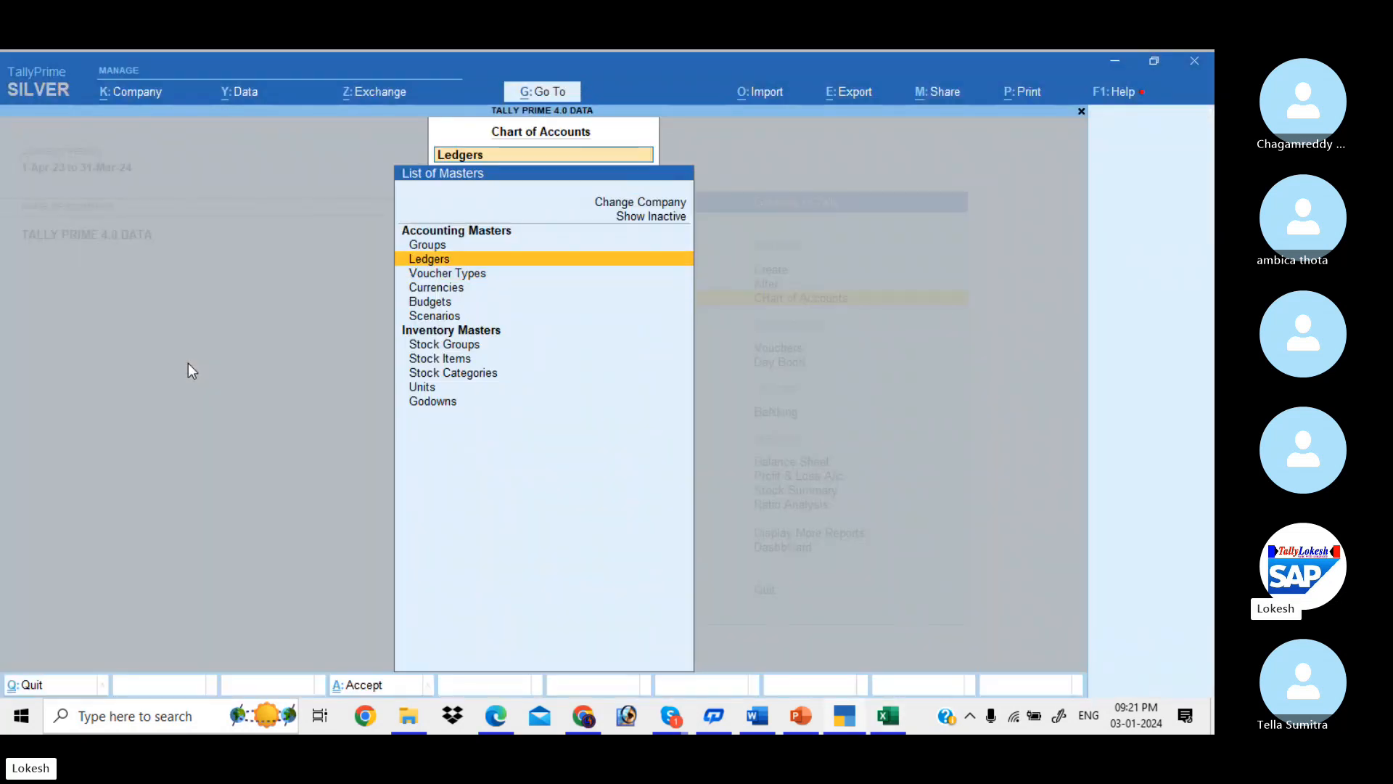
pyautogui.press('Up')
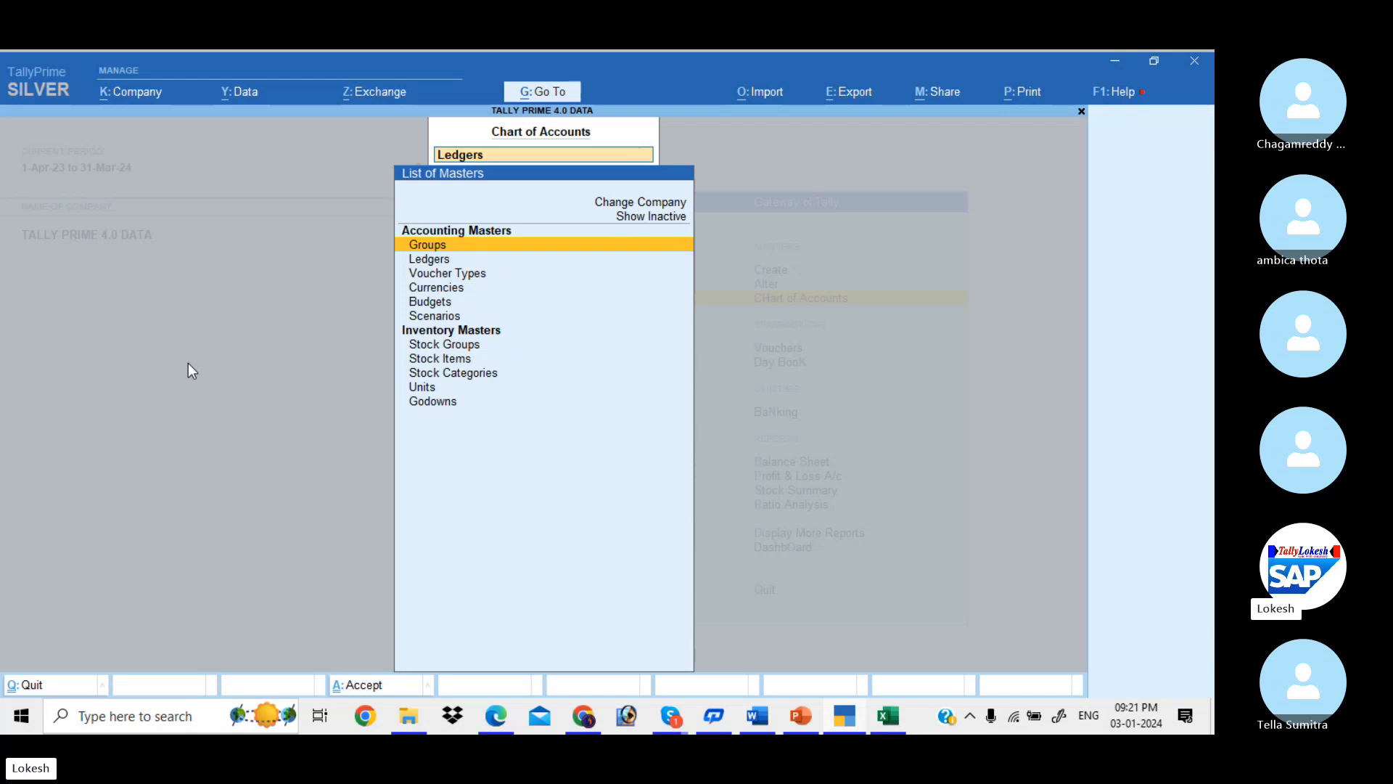
pyautogui.press('Return')
# - Look through the whole list of groups and locate the Fixed Assets group to check its name
pyautogui.press('Down')
pyautogui.press('Down')
pyautogui.press('Down')
pyautogui.press('Down')
pyautogui.press('Down')
pyautogui.press('Down')
pyautogui.press('Down')
pyautogui.press('Down')
pyautogui.press('Down')
pyautogui.press('Down')
pyautogui.press('Down')
pyautogui.press('Down')
pyautogui.press('Down')
pyautogui.press('Down')
pyautogui.press('Down')
pyautogui.press('Down')
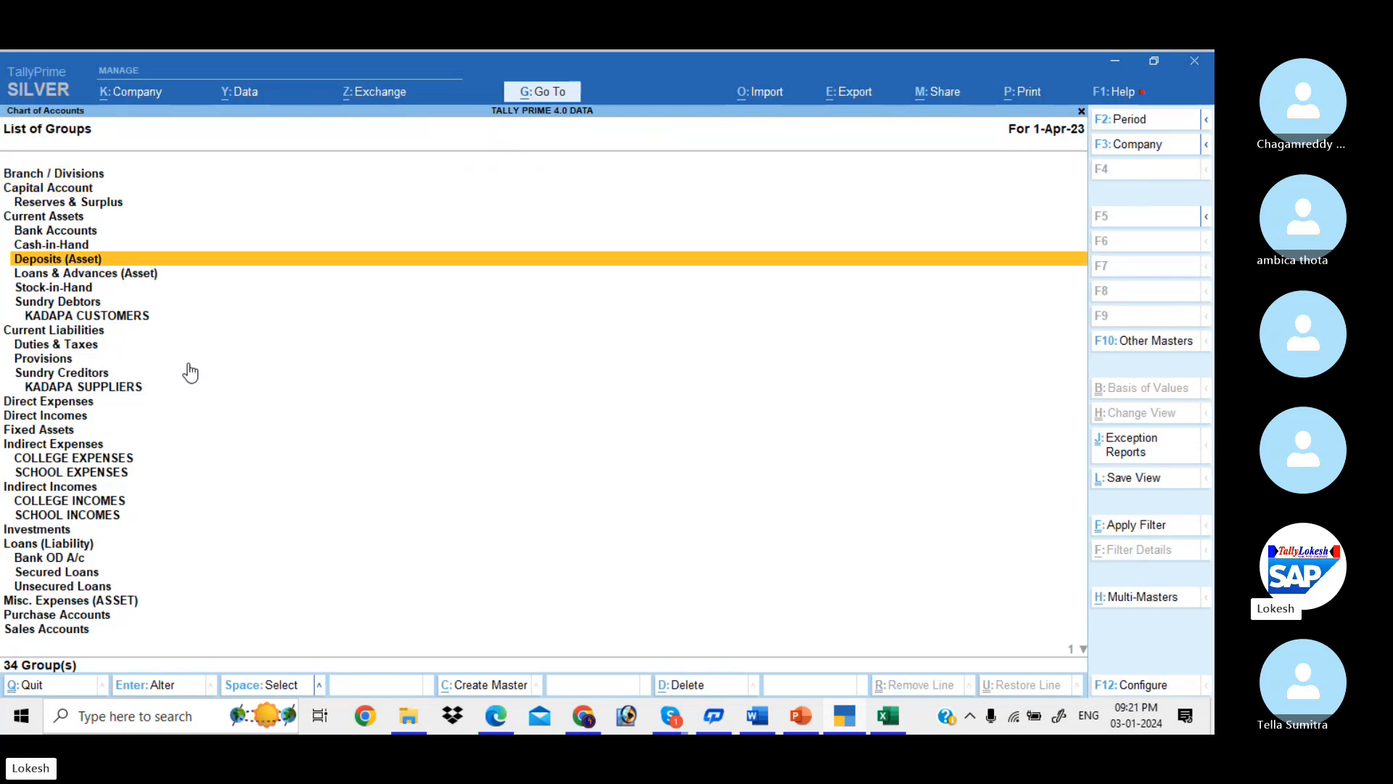
pyautogui.press('Down')
pyautogui.press('Down')
pyautogui.press('Down')
pyautogui.press('Down')
pyautogui.press('Down')
pyautogui.press('Down')
pyautogui.press('Down')
pyautogui.press('Down')
pyautogui.press('Down')
pyautogui.press('Down')
pyautogui.press('Down')
pyautogui.press('Down')
pyautogui.press('Down')
pyautogui.press('Down')
pyautogui.press('Down')
pyautogui.press('Down')
pyautogui.press('Down')
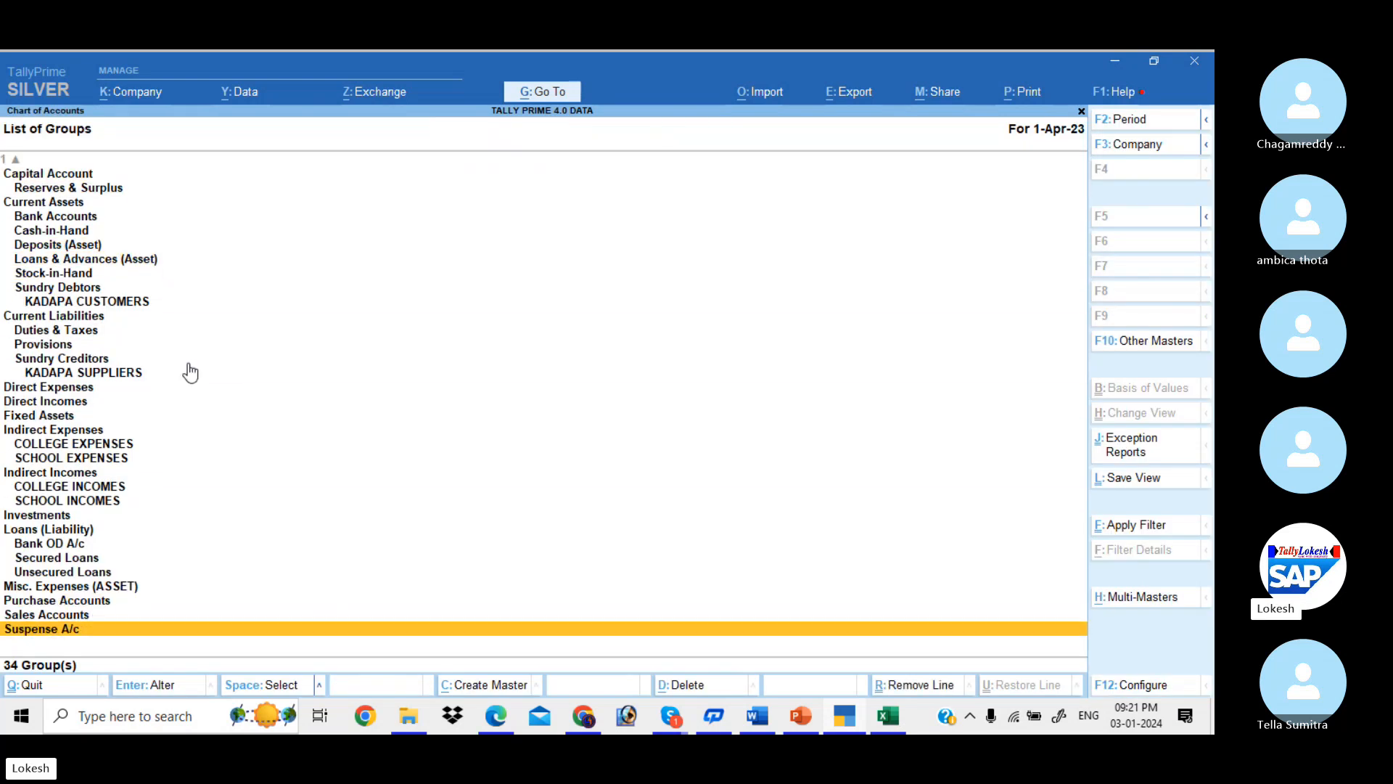
pyautogui.press('Up')
pyautogui.press('Up')
pyautogui.press('Up')
pyautogui.press('Up')
pyautogui.press('Up')
pyautogui.press('Up')
pyautogui.press('Up')
pyautogui.press('Up')
pyautogui.press('Up')
pyautogui.press('Up')
pyautogui.press('Up')
pyautogui.press('Up')
pyautogui.press('Up')
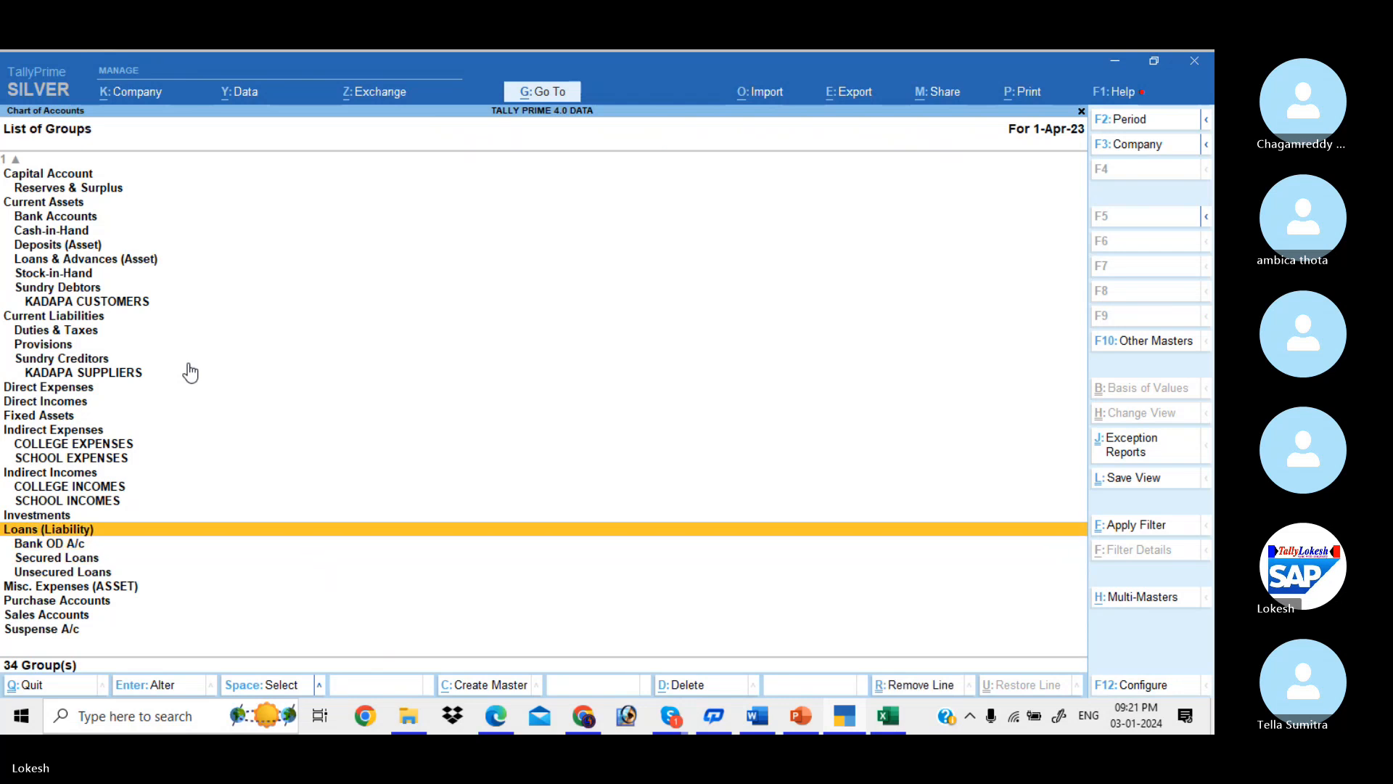
pyautogui.press('Up')
pyautogui.press('Up')
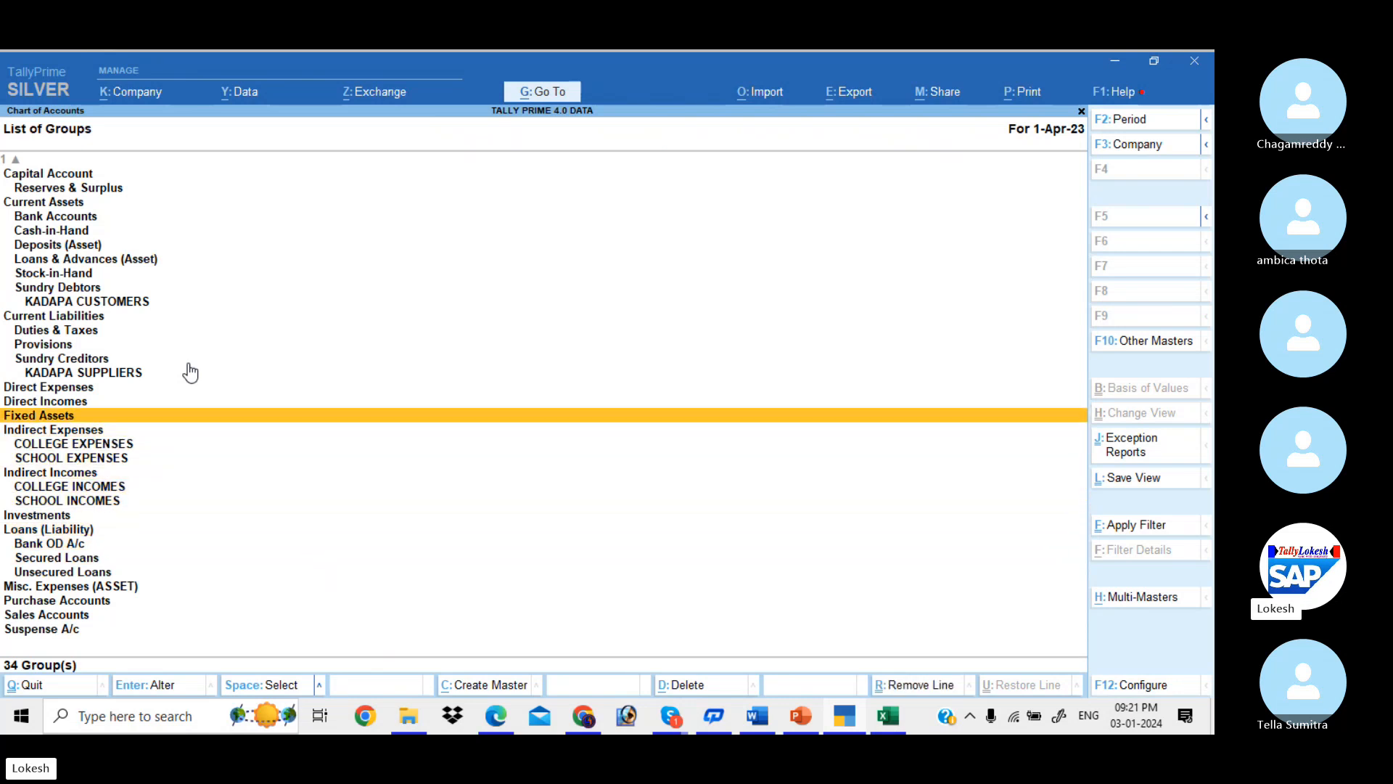
# - Switch back to the Ledger workbook in Excel and add the ledger Furniture under the group Fixed Assets in row 10
pyautogui.press('ctrl')
pyautogui.hotkey('alt', 'Tab')
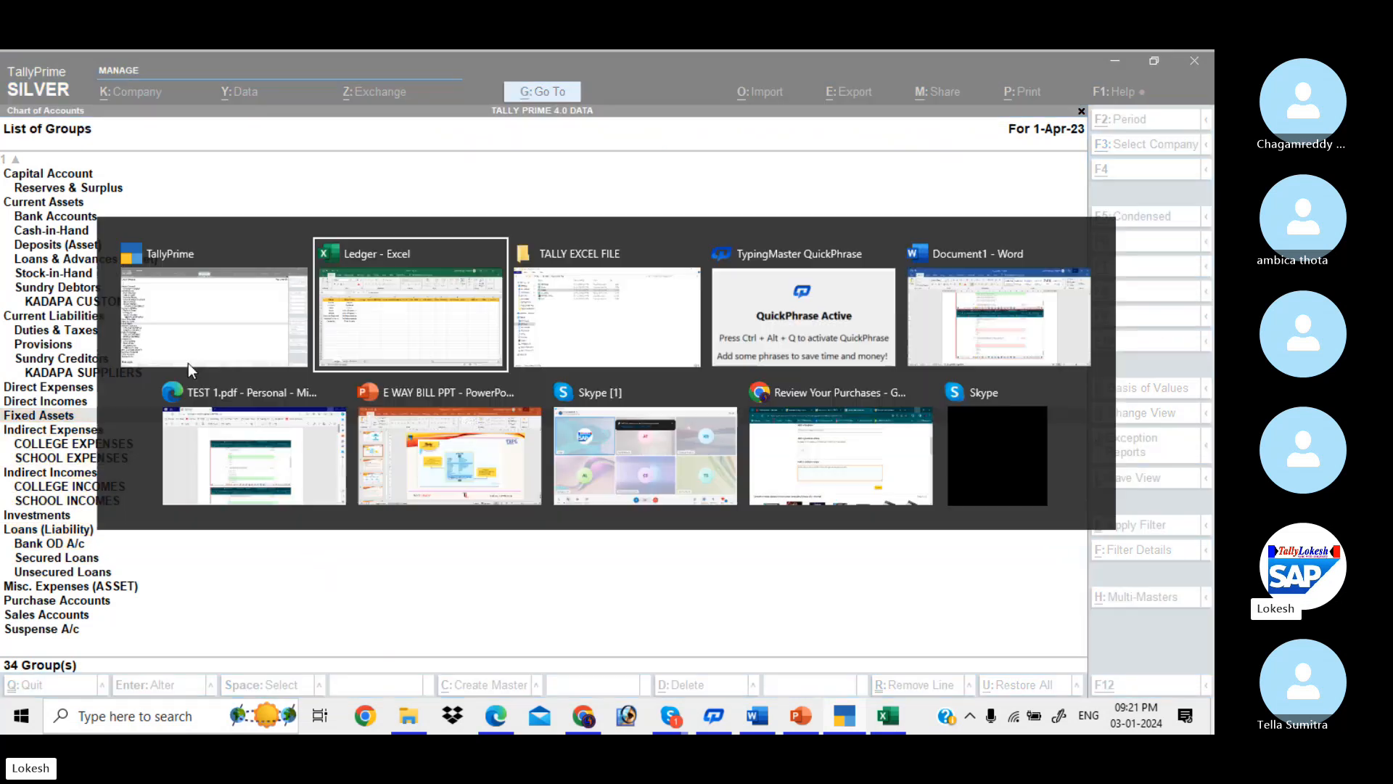
pyautogui.press('Return')
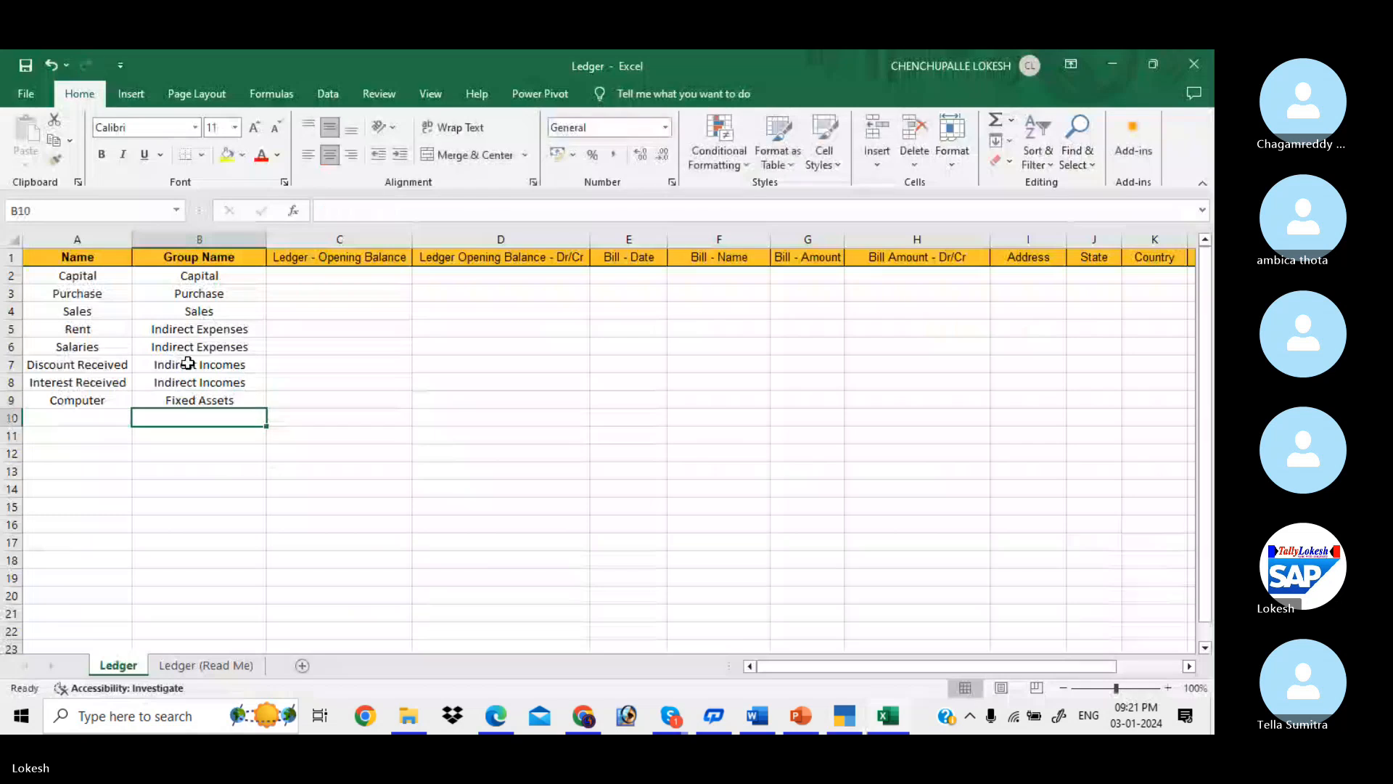
pyautogui.press('Left')
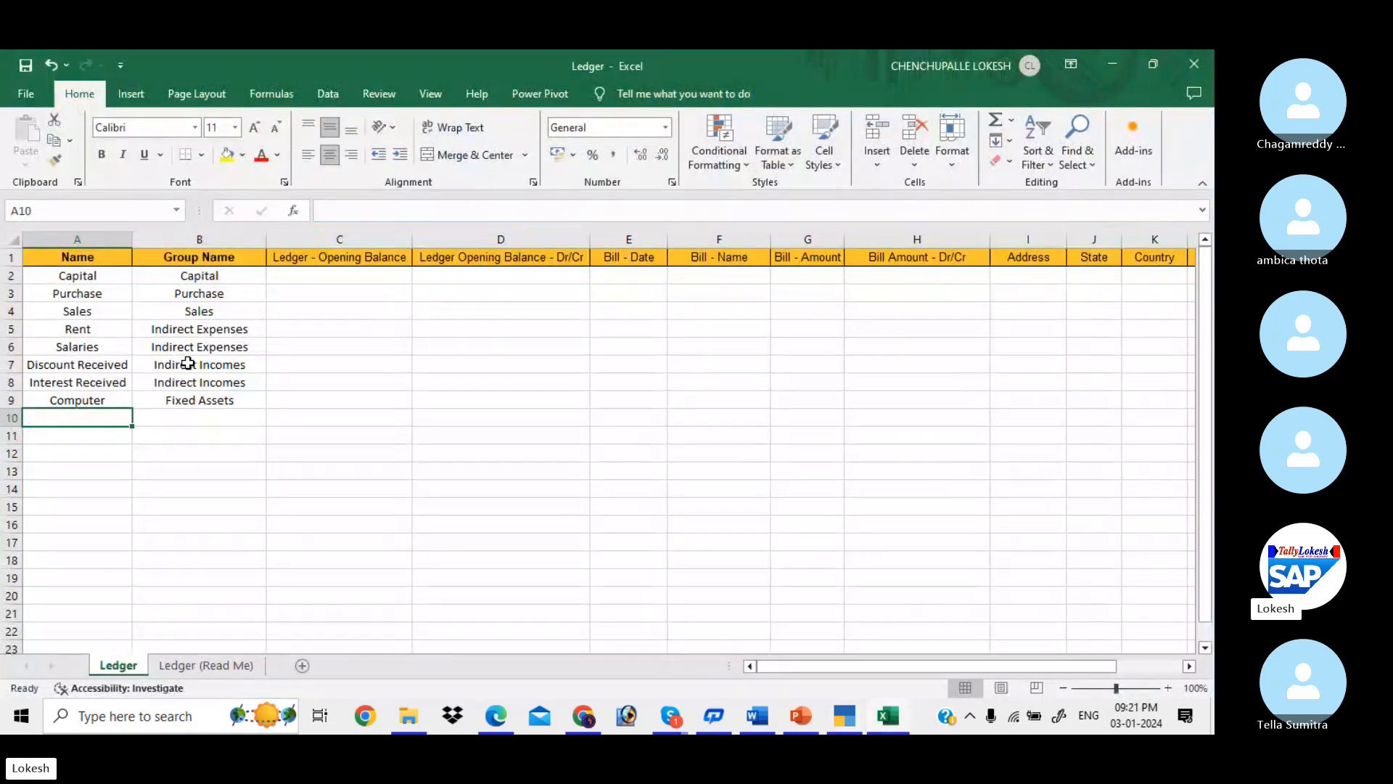
pyautogui.write('Furniture')
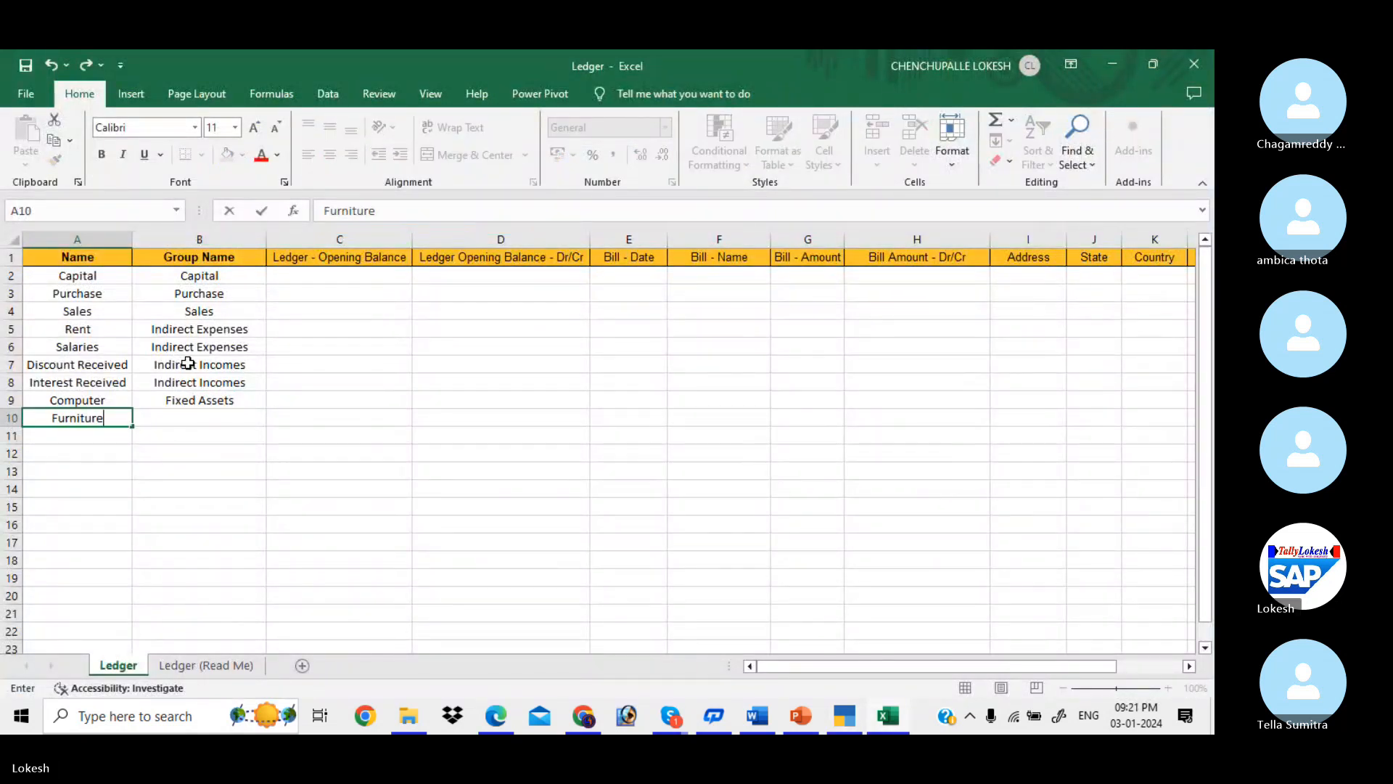
pyautogui.press('Tab')
pyautogui.write('F')
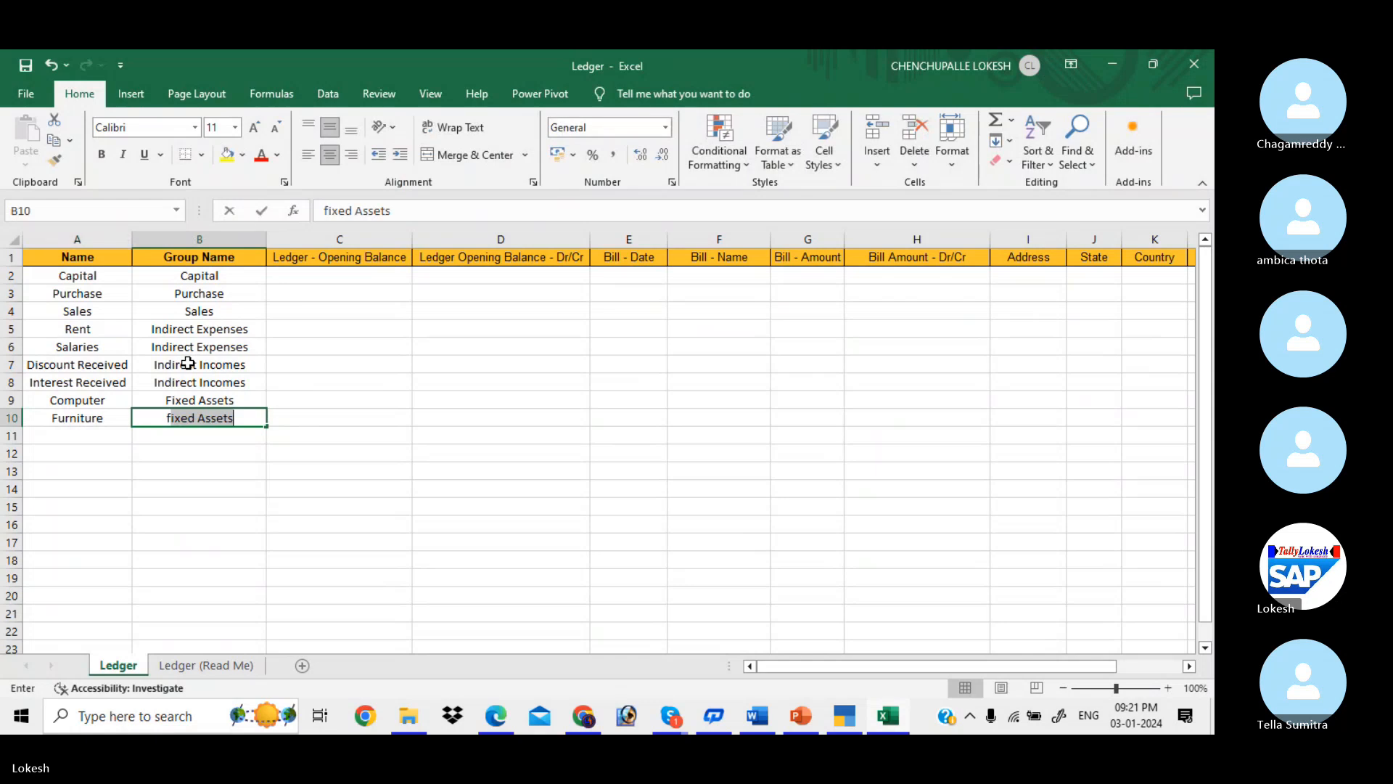
pyautogui.press('Return')
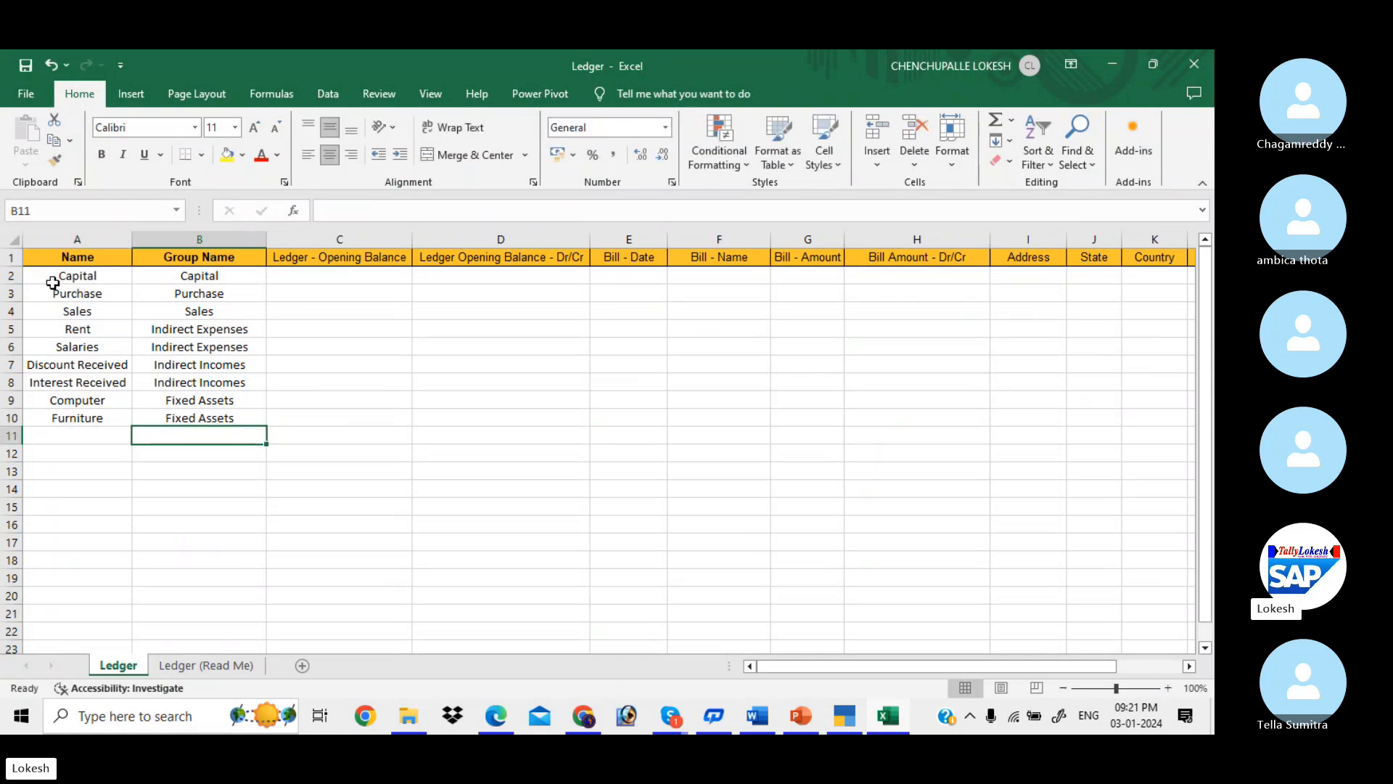
# - Review the filled ledger rows, the Name and Group Name columns, and the remaining column headings through Pincode
pyautogui.click(11, 275)
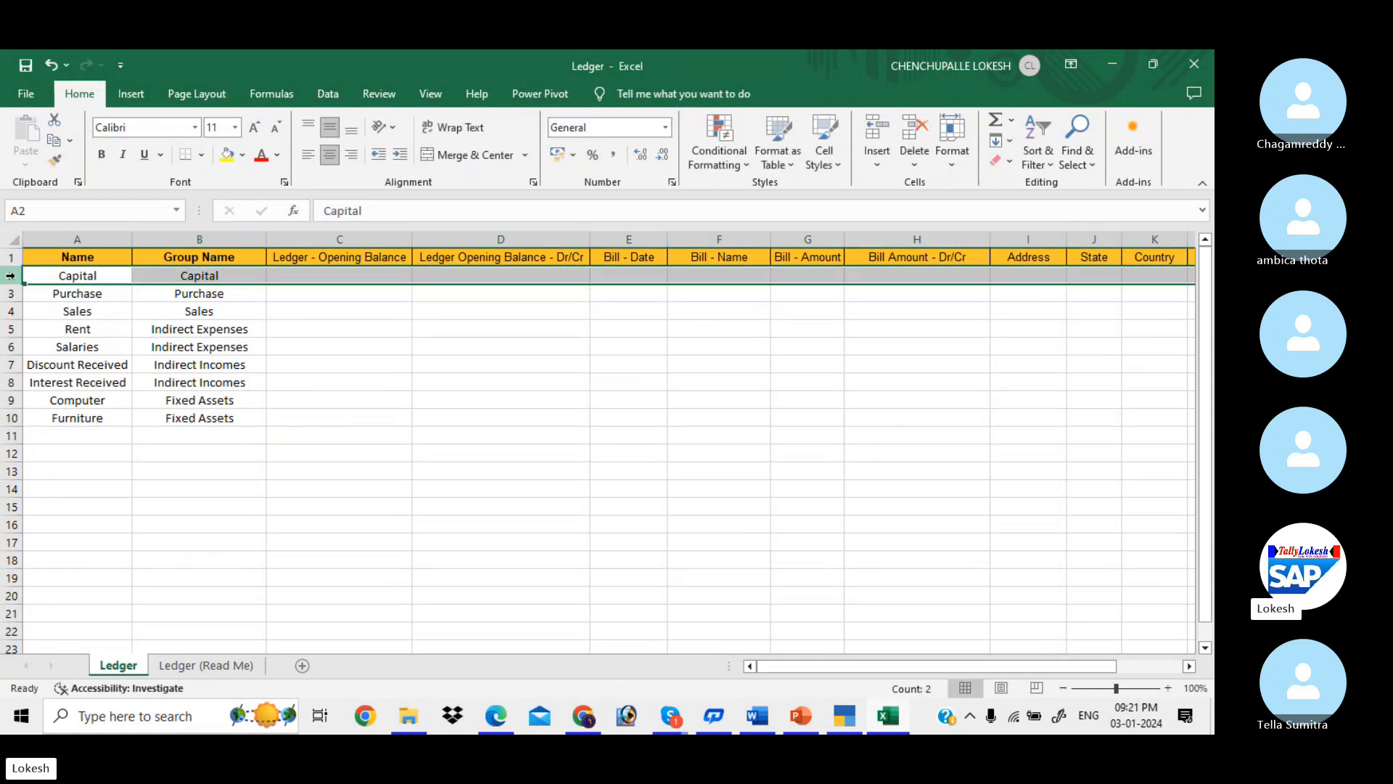
pyautogui.click(11, 418)
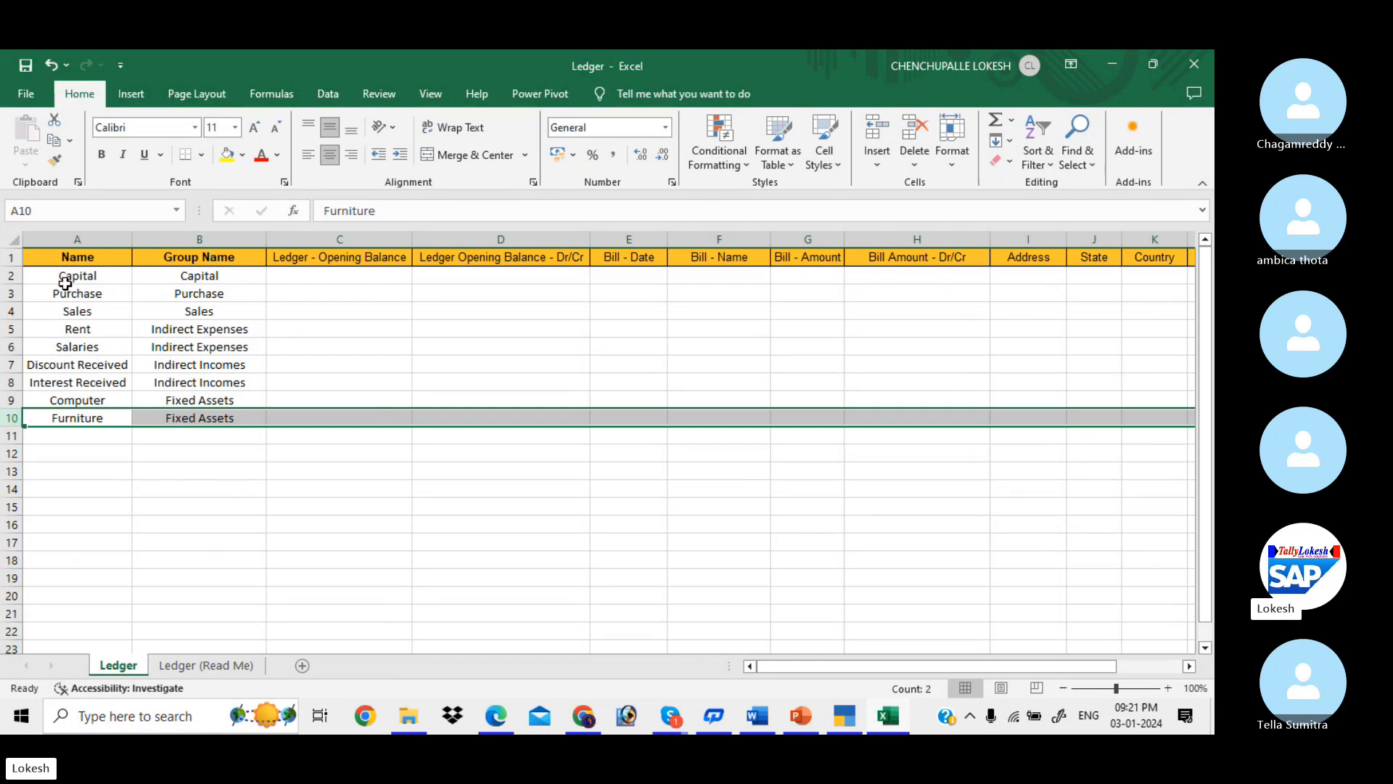
pyautogui.click(100, 240)
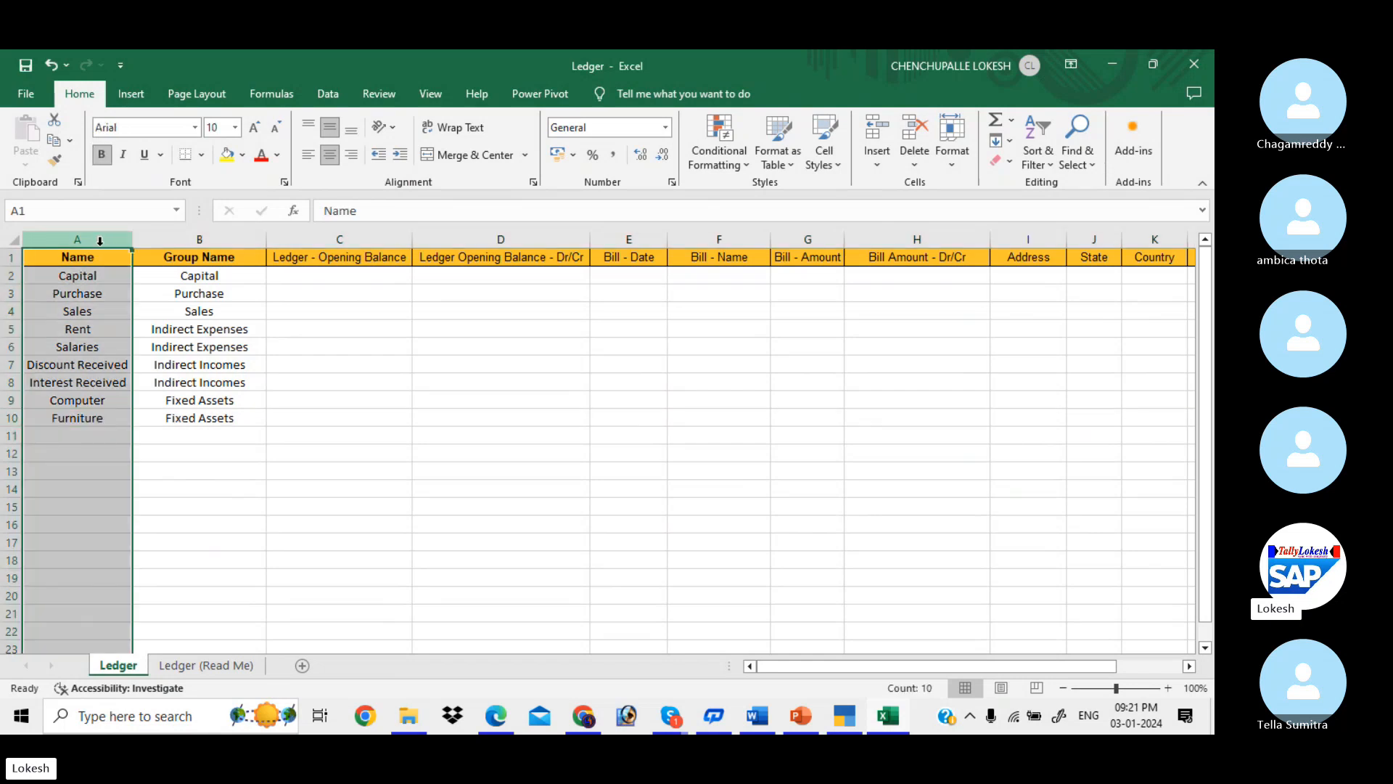
pyautogui.click(190, 238)
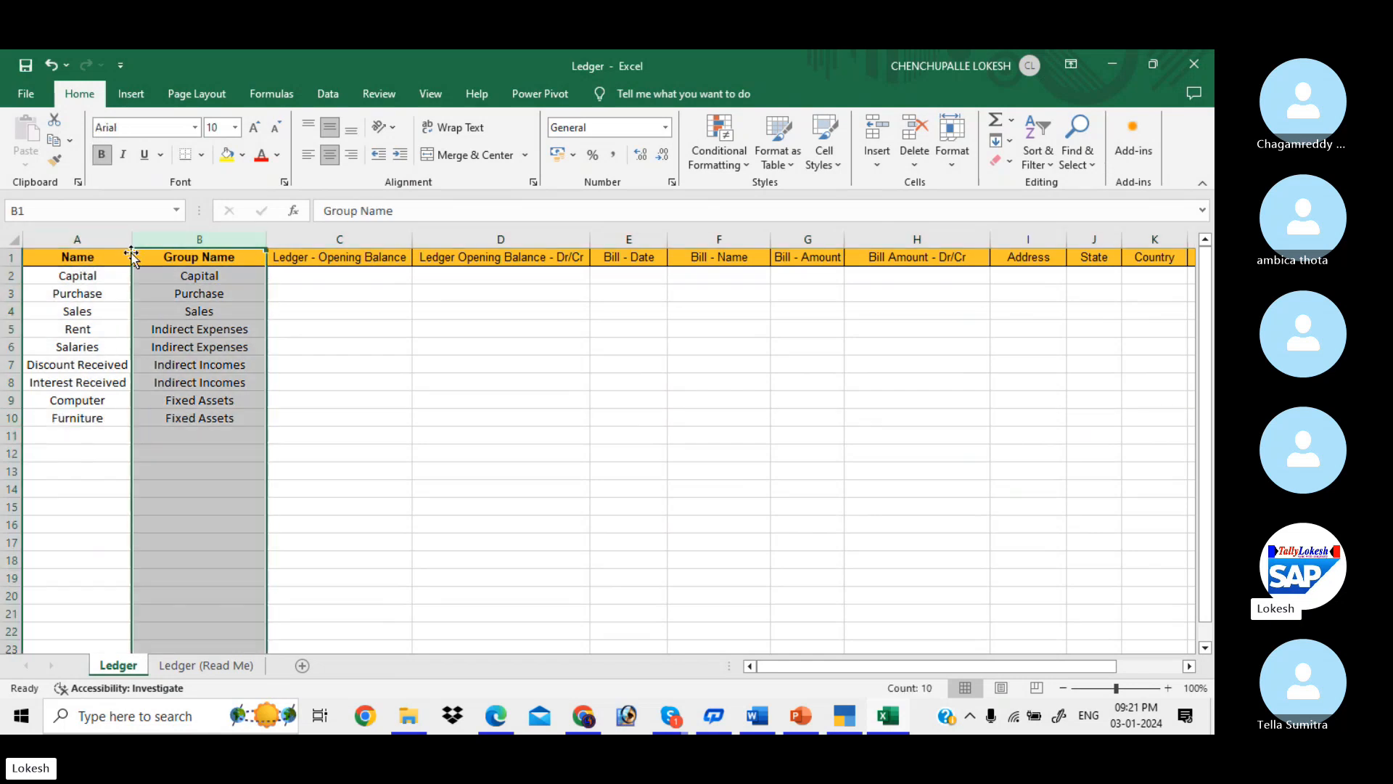
pyautogui.click(1143, 264)
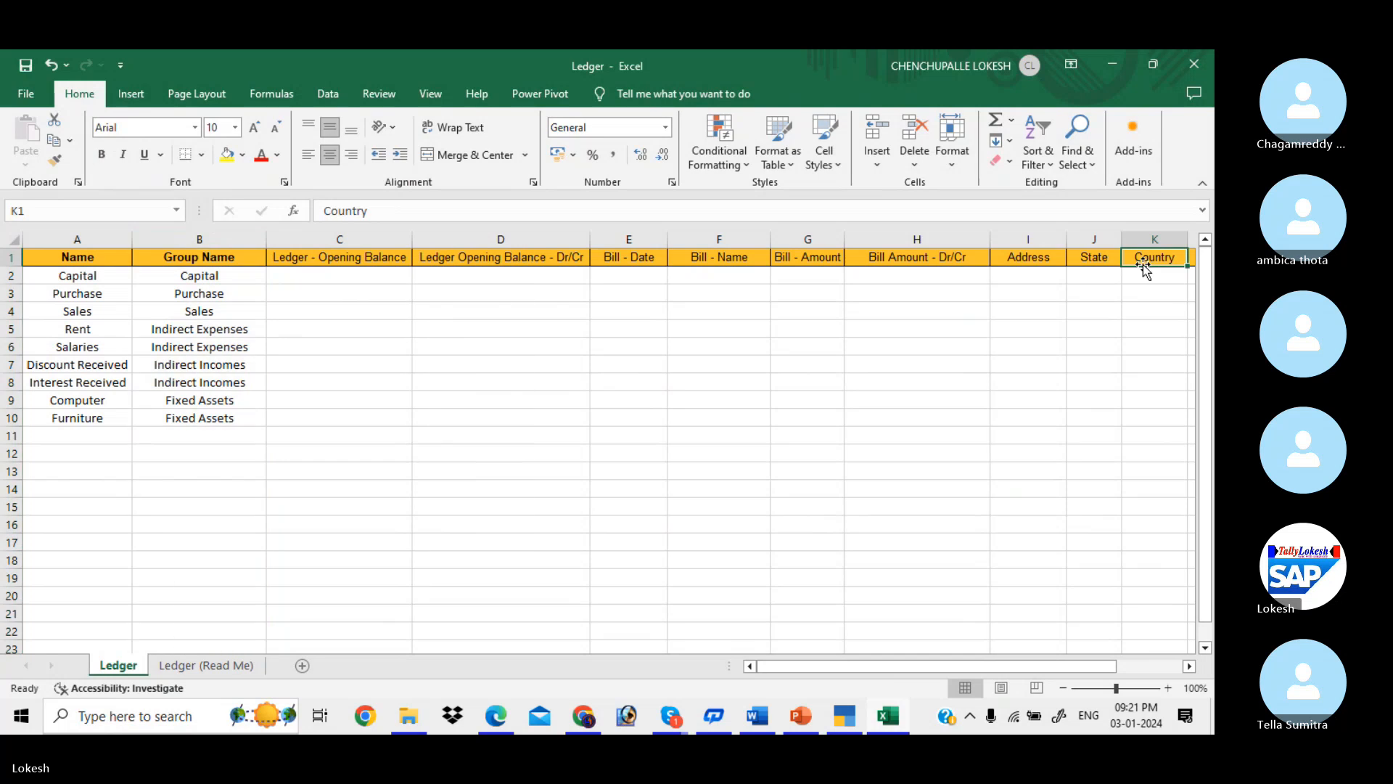
pyautogui.press('Right')
pyautogui.press('Right')
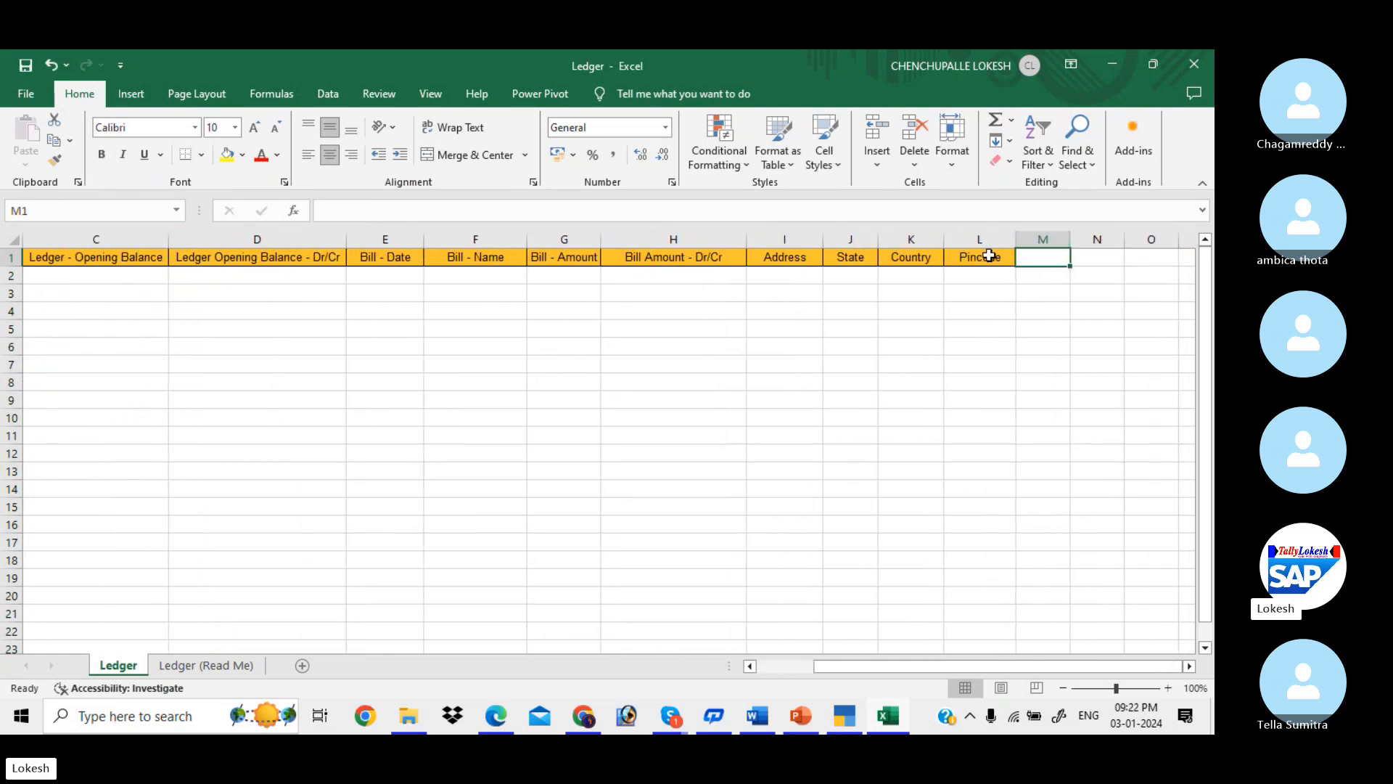
pyautogui.click(997, 239)
pyautogui.click(777, 401)
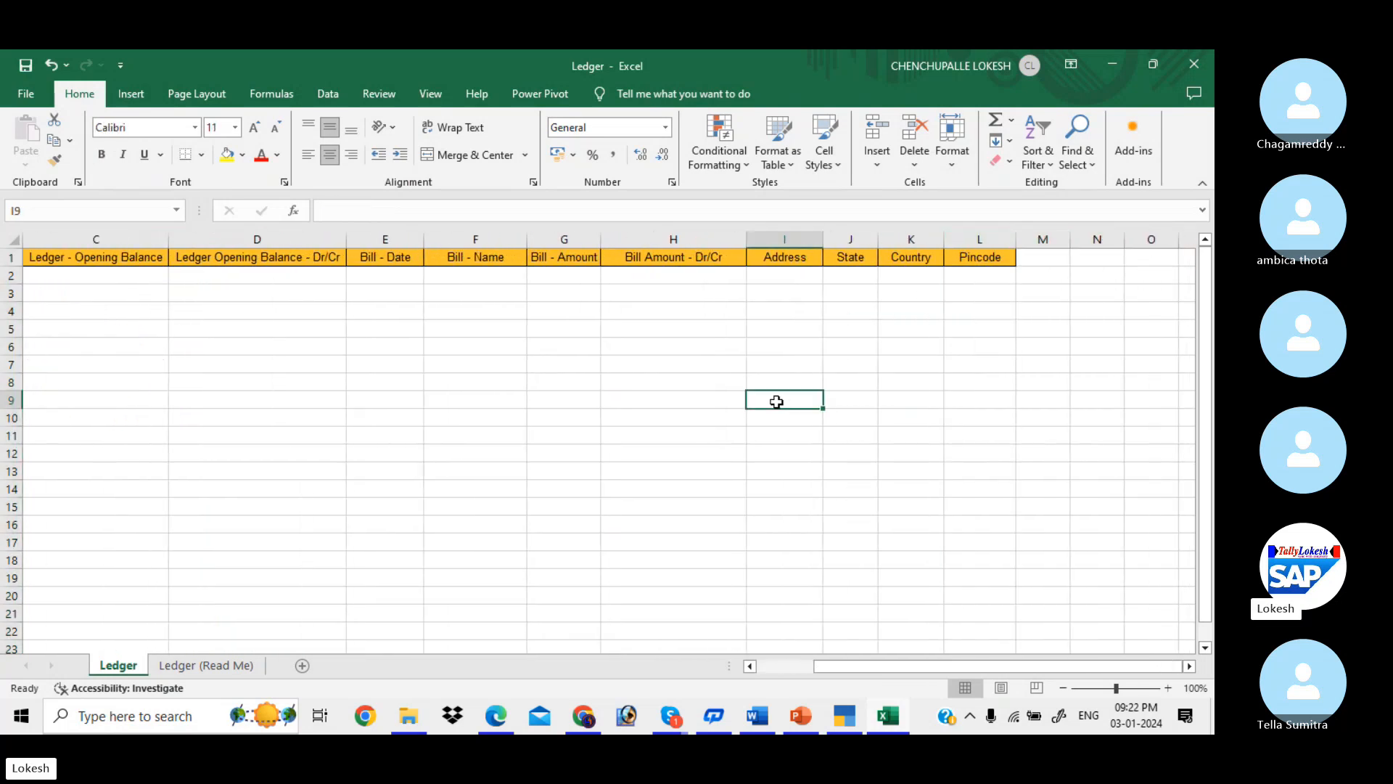
# - Add the ledger Raja Traders under the group Sundry Creditors in row 11
pyautogui.press('Left')
pyautogui.press('Left')
pyautogui.press('Left')
pyautogui.press('Left')
pyautogui.press('Left')
pyautogui.press('Left')
pyautogui.press('Left')
pyautogui.press('Left')
pyautogui.press('Down')
pyautogui.press('Down')
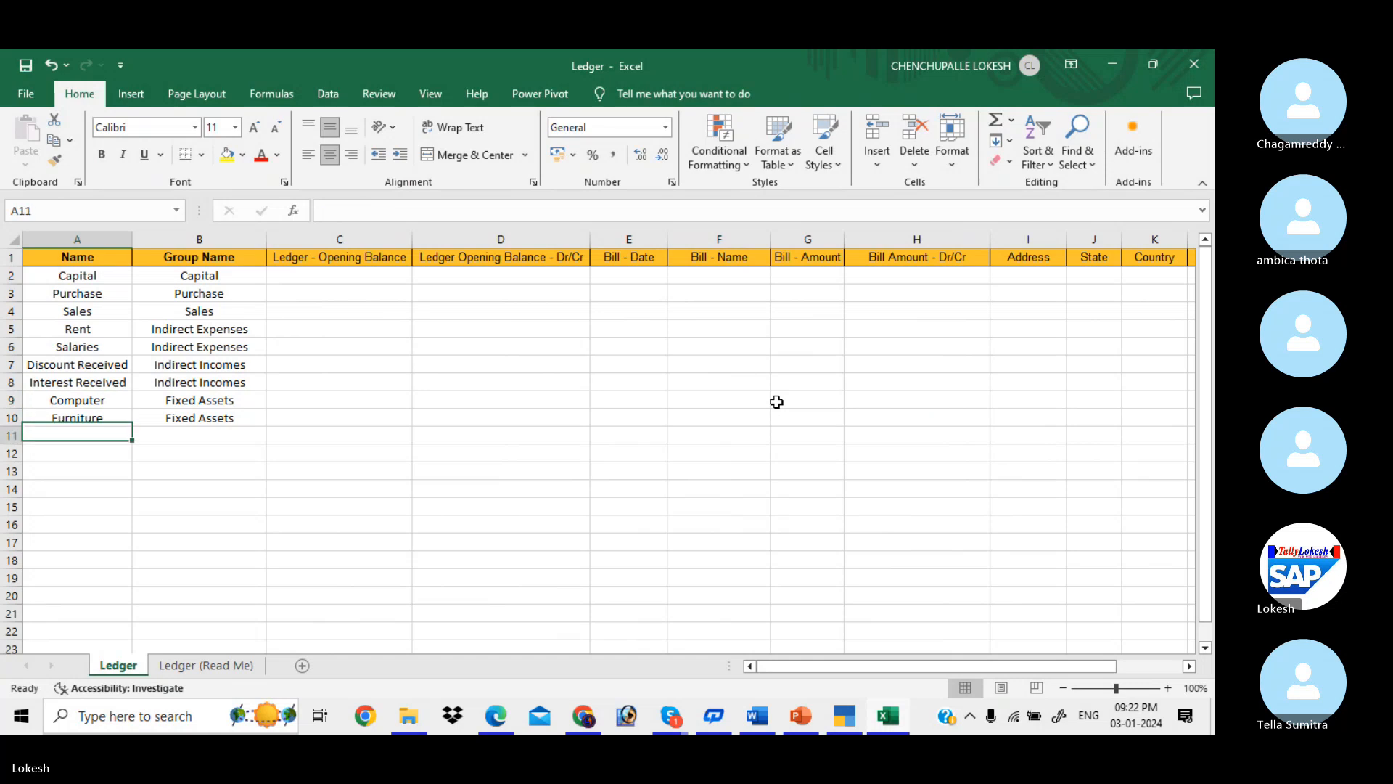
pyautogui.write('R')
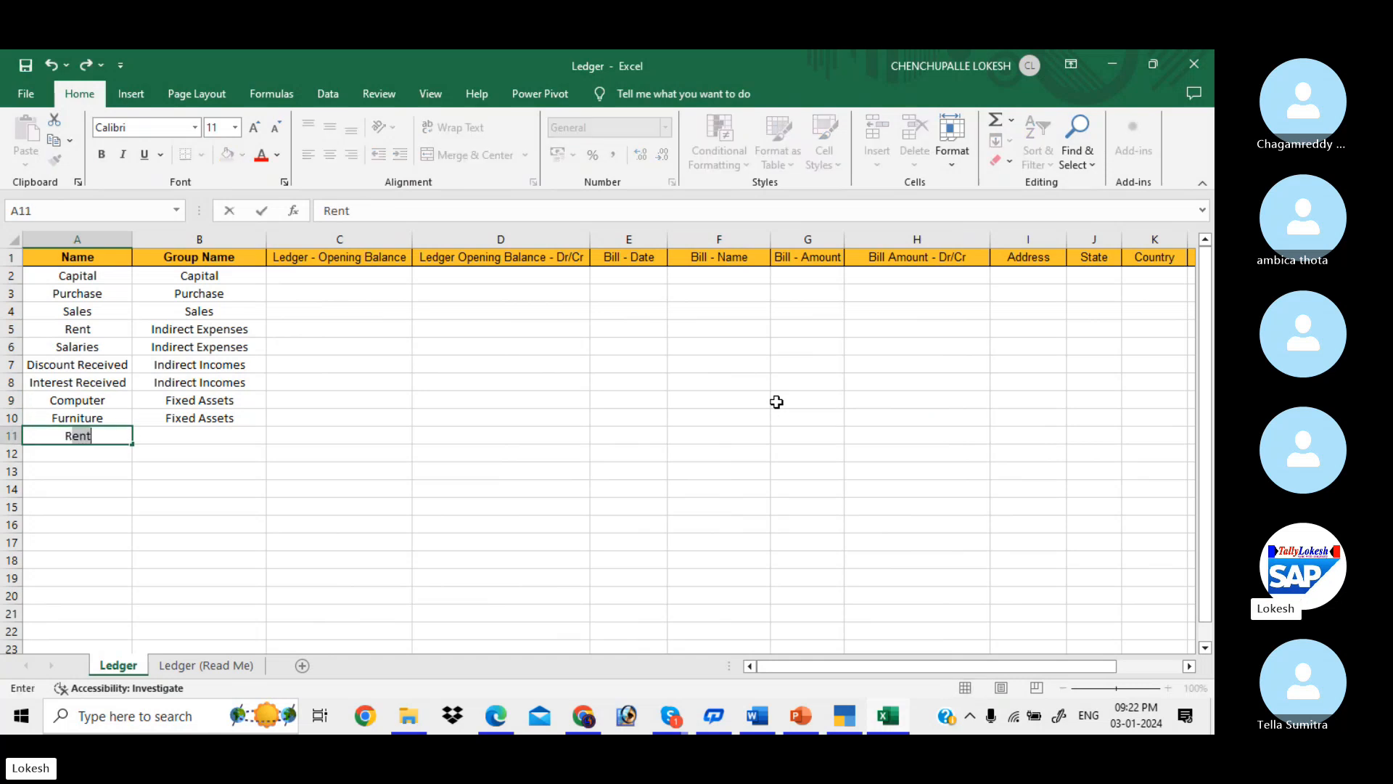
pyautogui.write('a')
pyautogui.press('BackSpace')
pyautogui.write('j')
pyautogui.write('aja ')
pyautogui.write('Traders')
pyautogui.press('Tab')
pyautogui.write('Sundry')
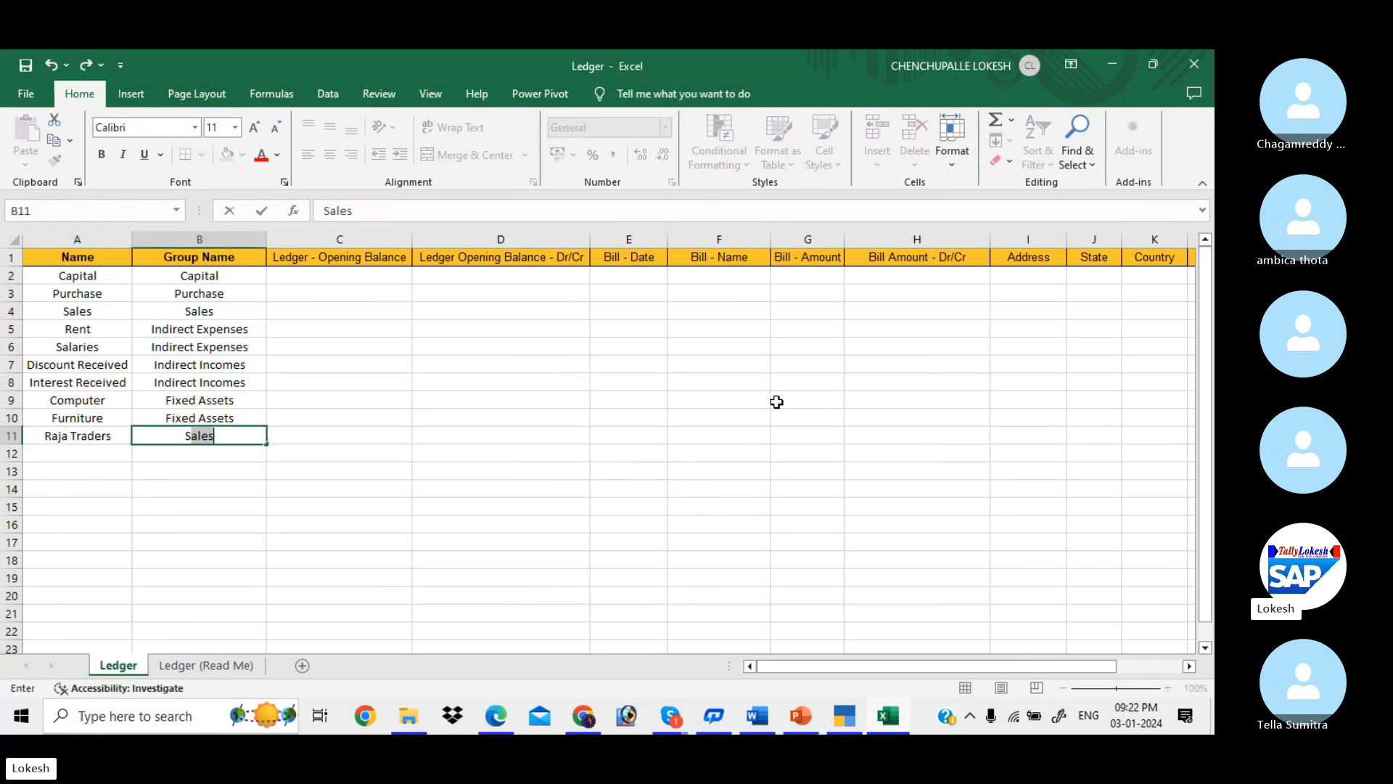
pyautogui.write(' Creditors')
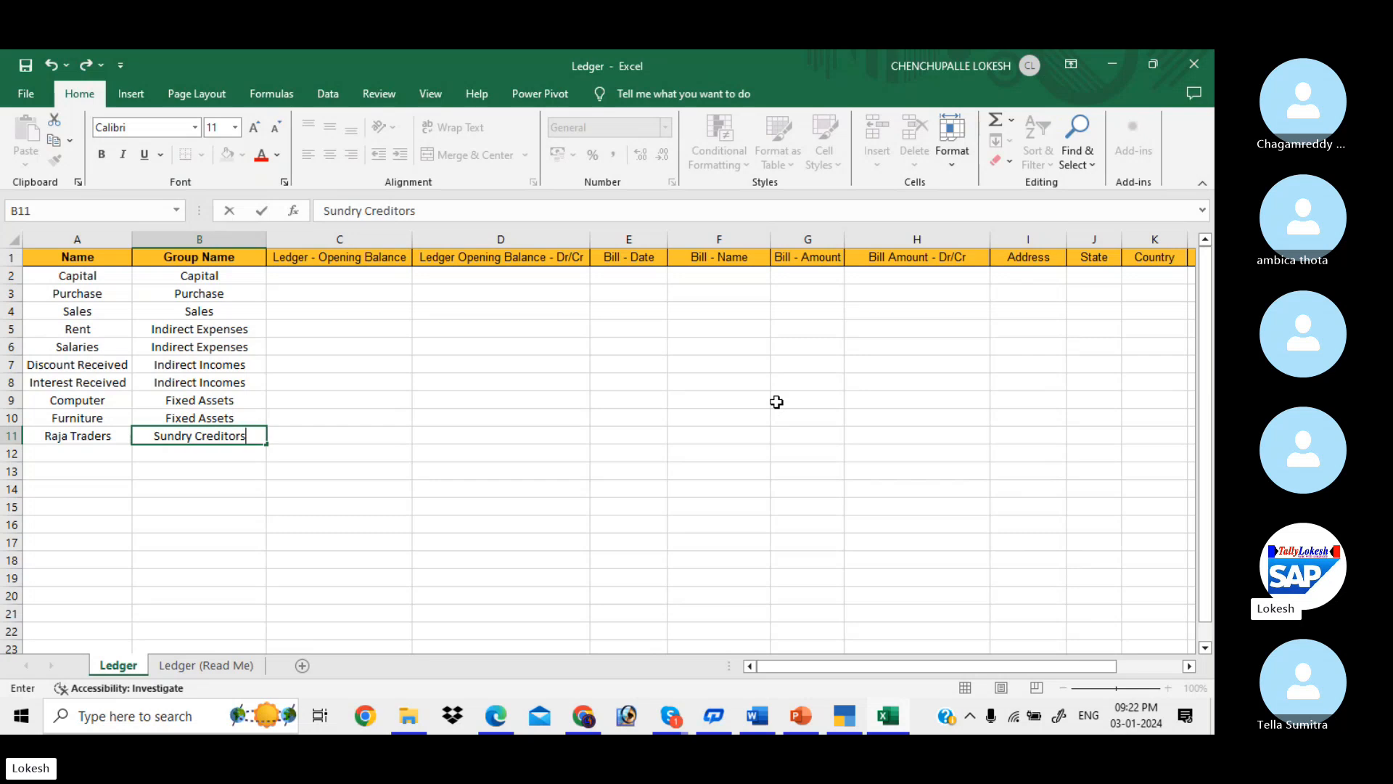
pyautogui.press('Return')
pyautogui.write('R')
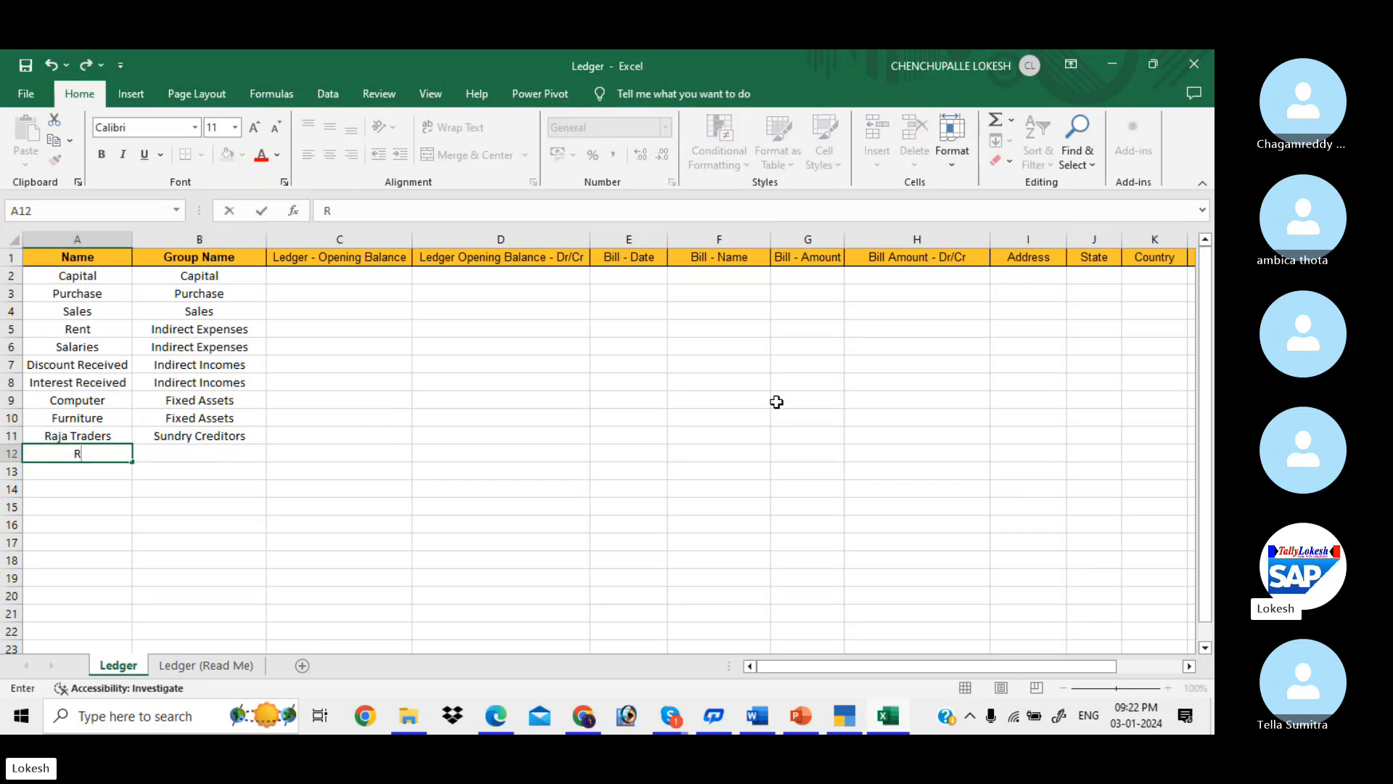
pyautogui.write('AM')
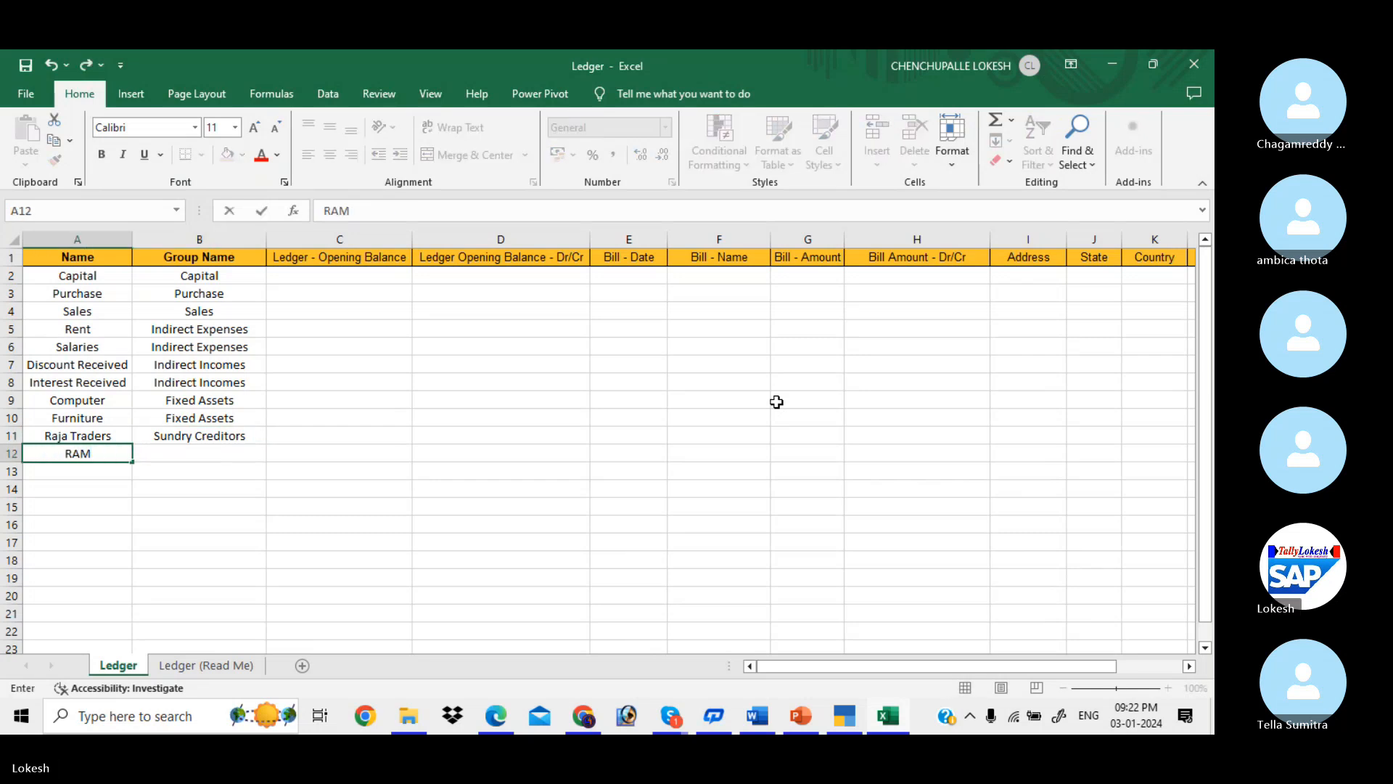
pyautogui.press('BackSpace')
pyautogui.press('BackSpace')
pyautogui.press('BackSpace')
pyautogui.write('f')
pyautogui.press('BackSpace')
pyautogui.press('BackSpace')
# - Add the ledger Fayaz Merchants under the group Sundry Debtors in row 12
pyautogui.write('F')
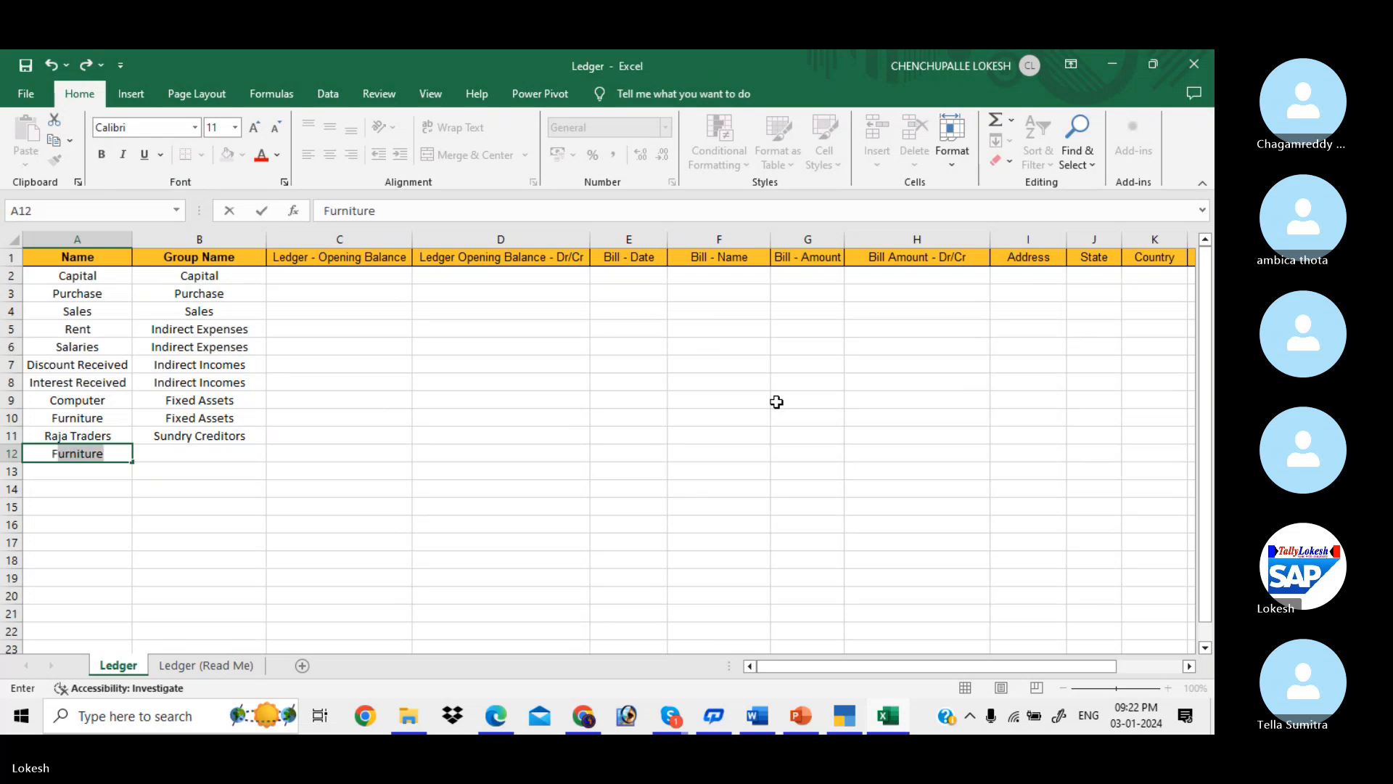
pyautogui.write('aya')
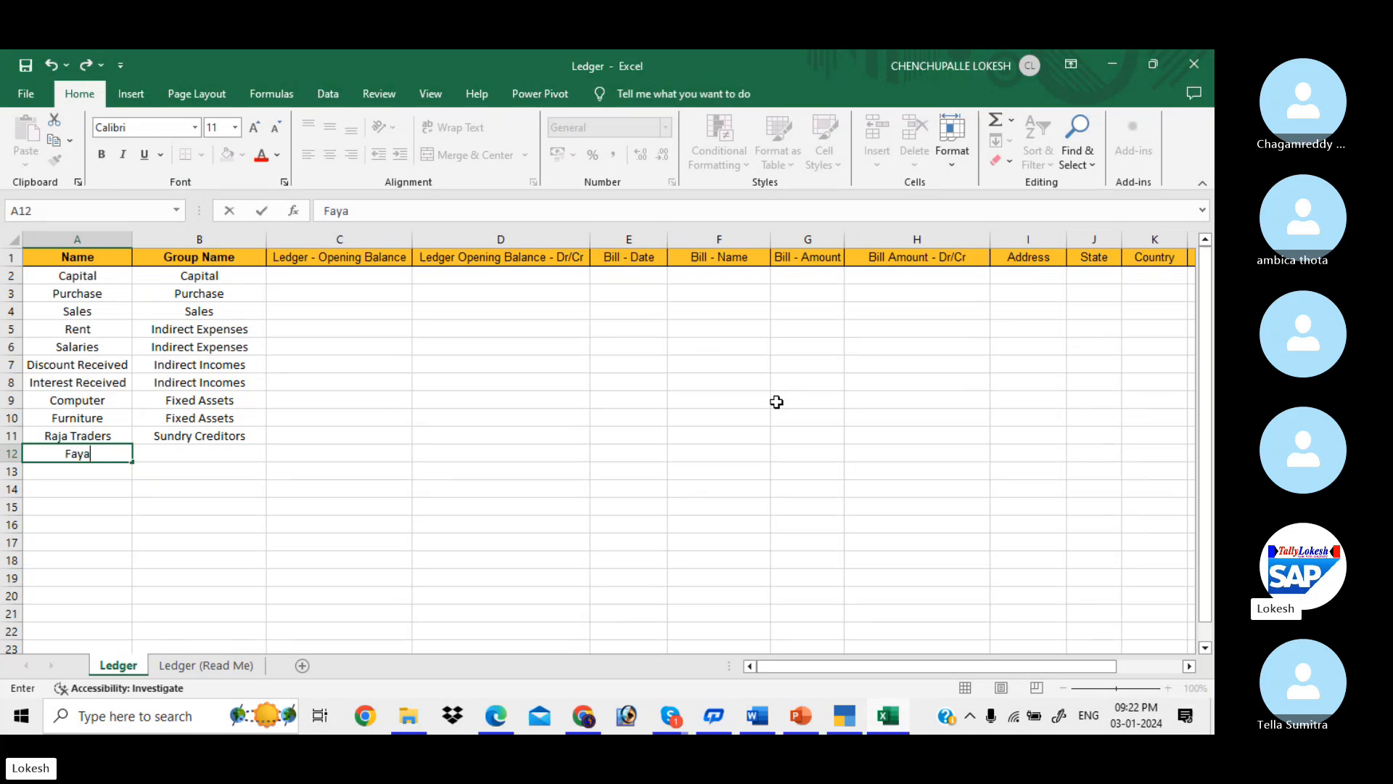
pyautogui.write('z Merc')
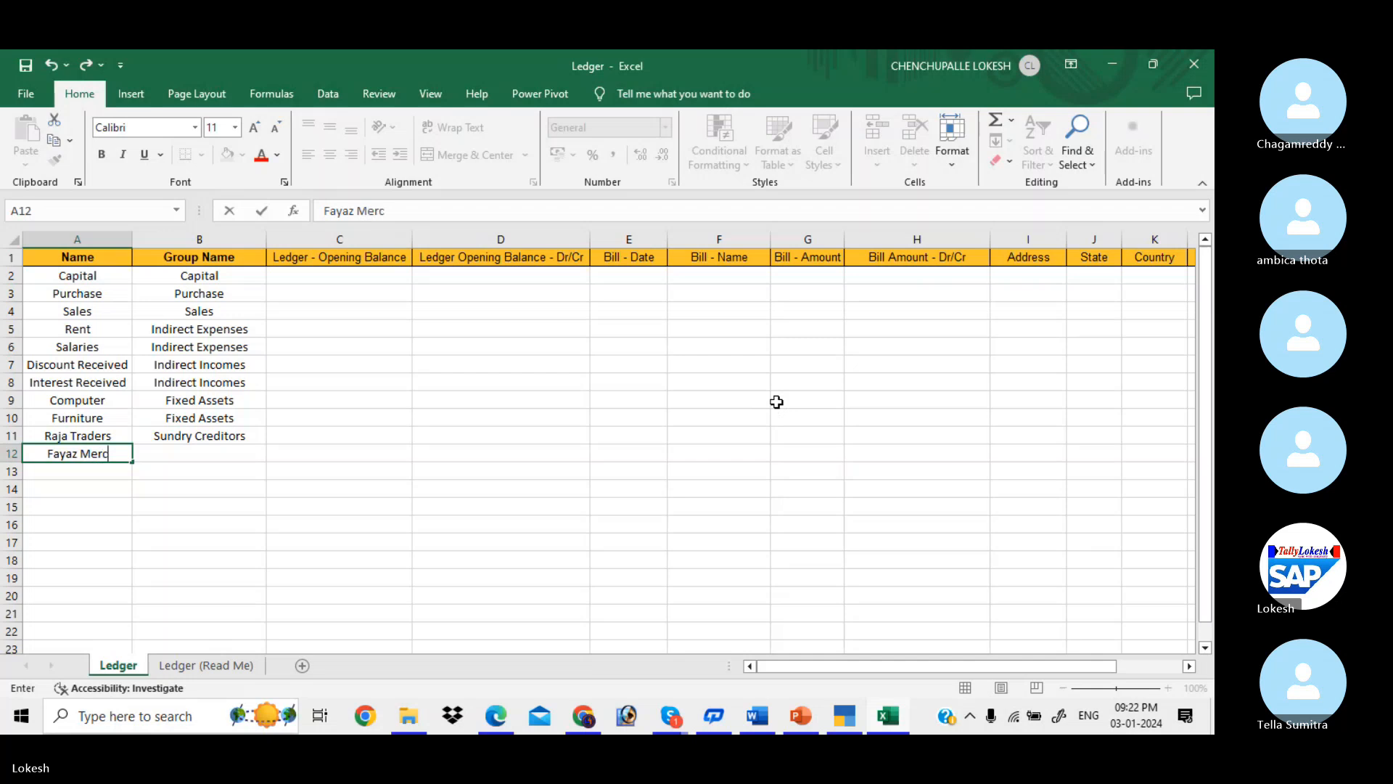
pyautogui.write('hants')
pyautogui.press('Tab')
pyautogui.write('Sundry ')
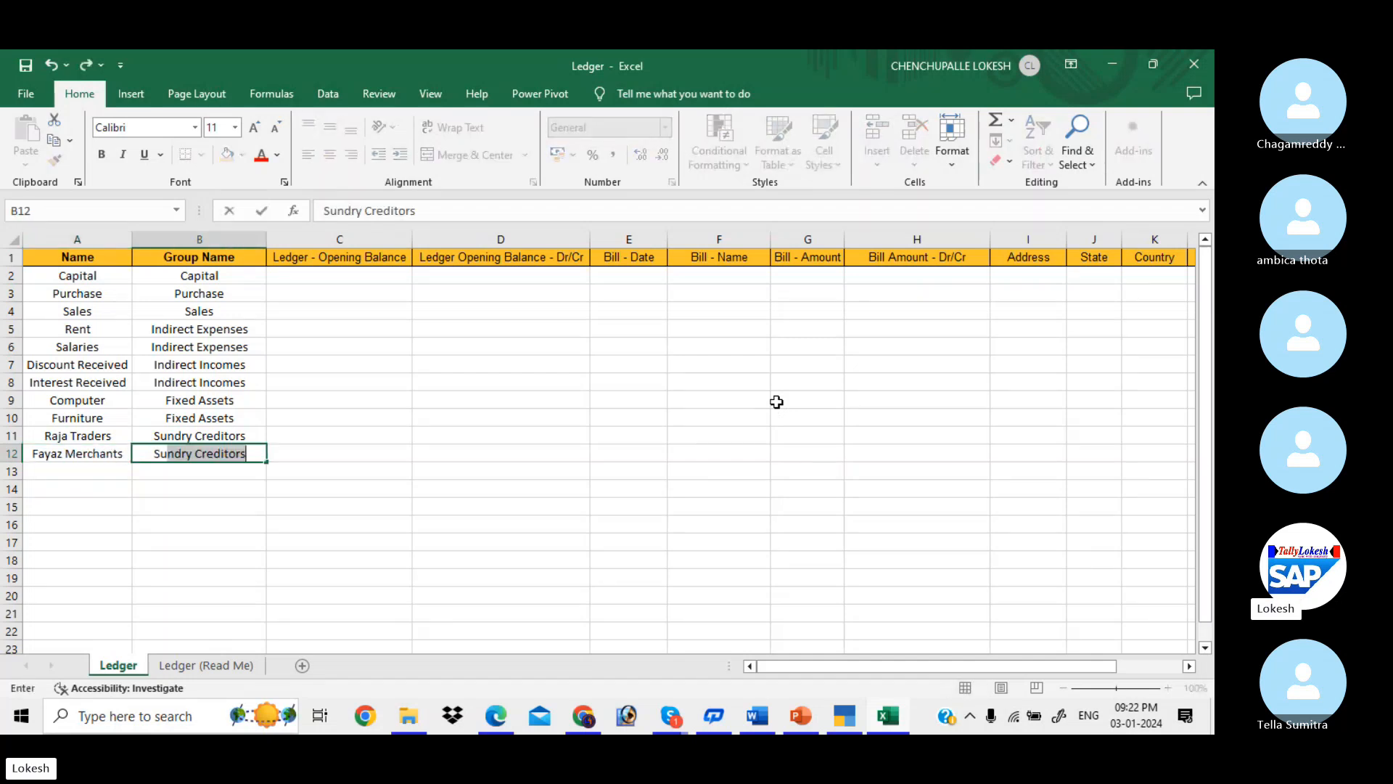
pyautogui.write('De')
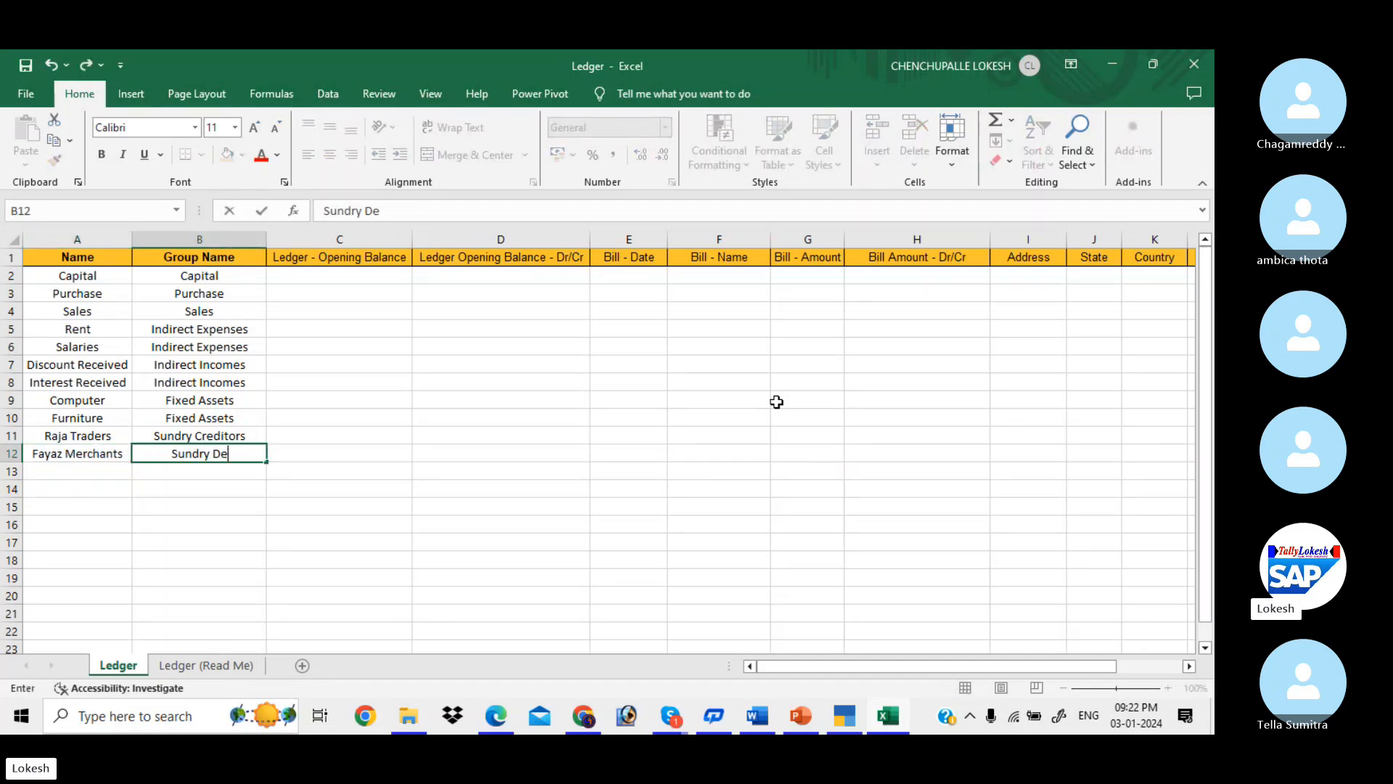
pyautogui.write('btors')
pyautogui.press('Return')
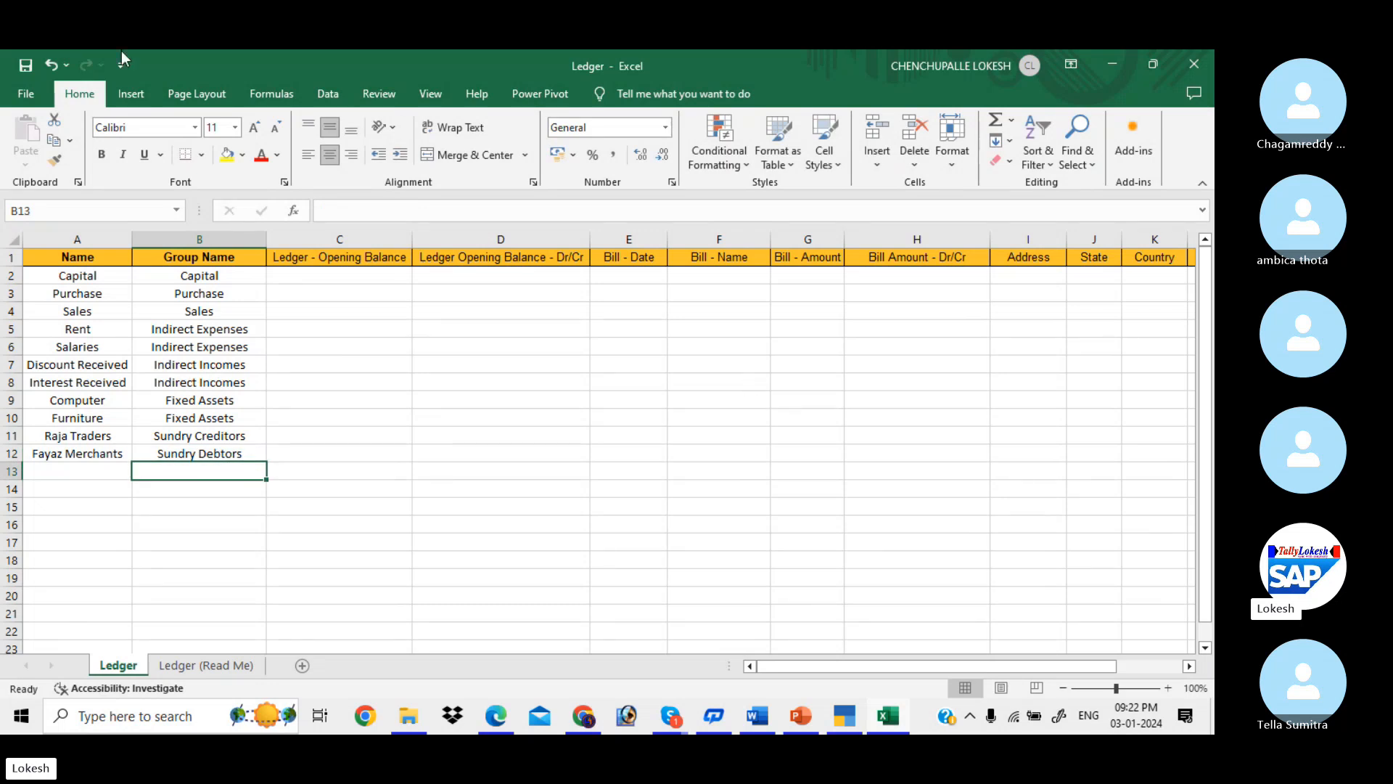
# - Check the filled ledger rows 2 to 12, and close the Ledger workbook to return to TallyPrime
pyautogui.click(12, 276)
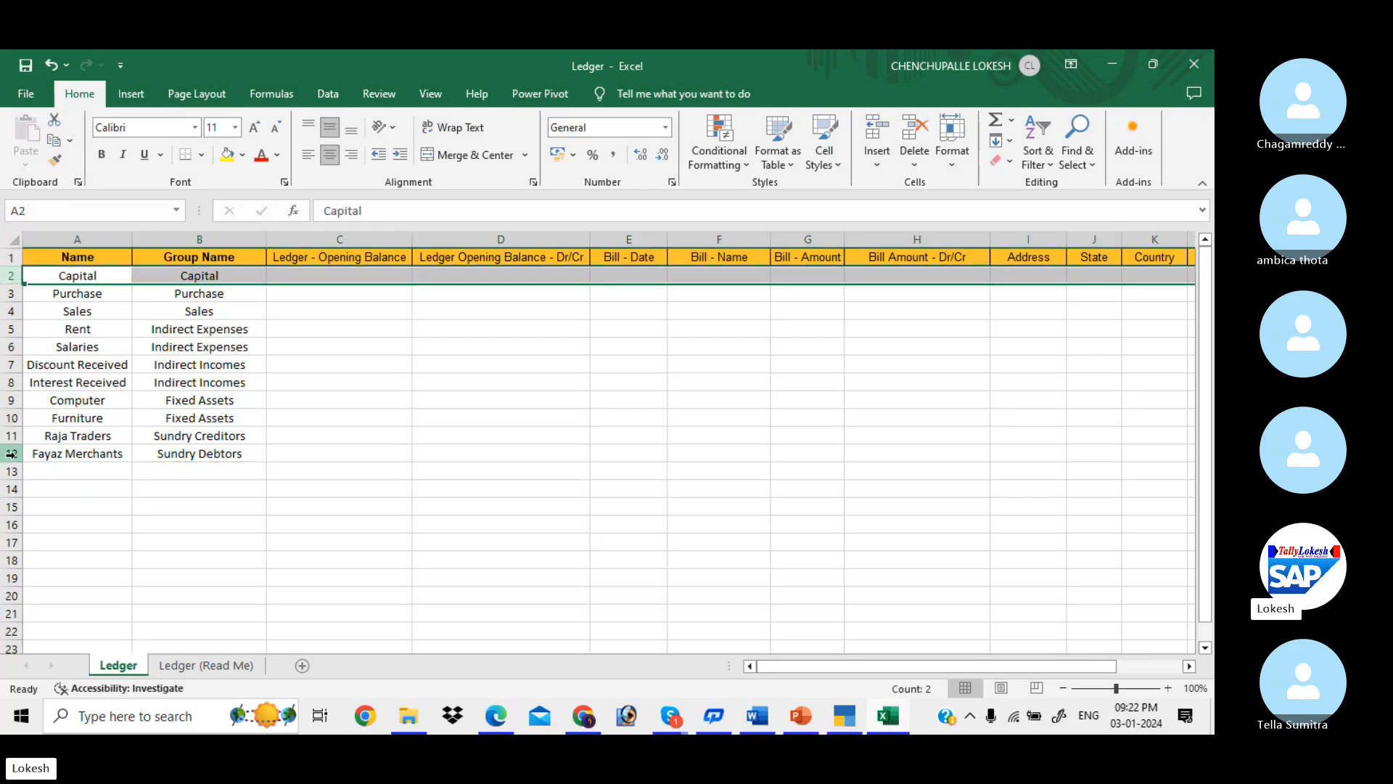
pyautogui.click(10, 454)
pyautogui.click(200, 401)
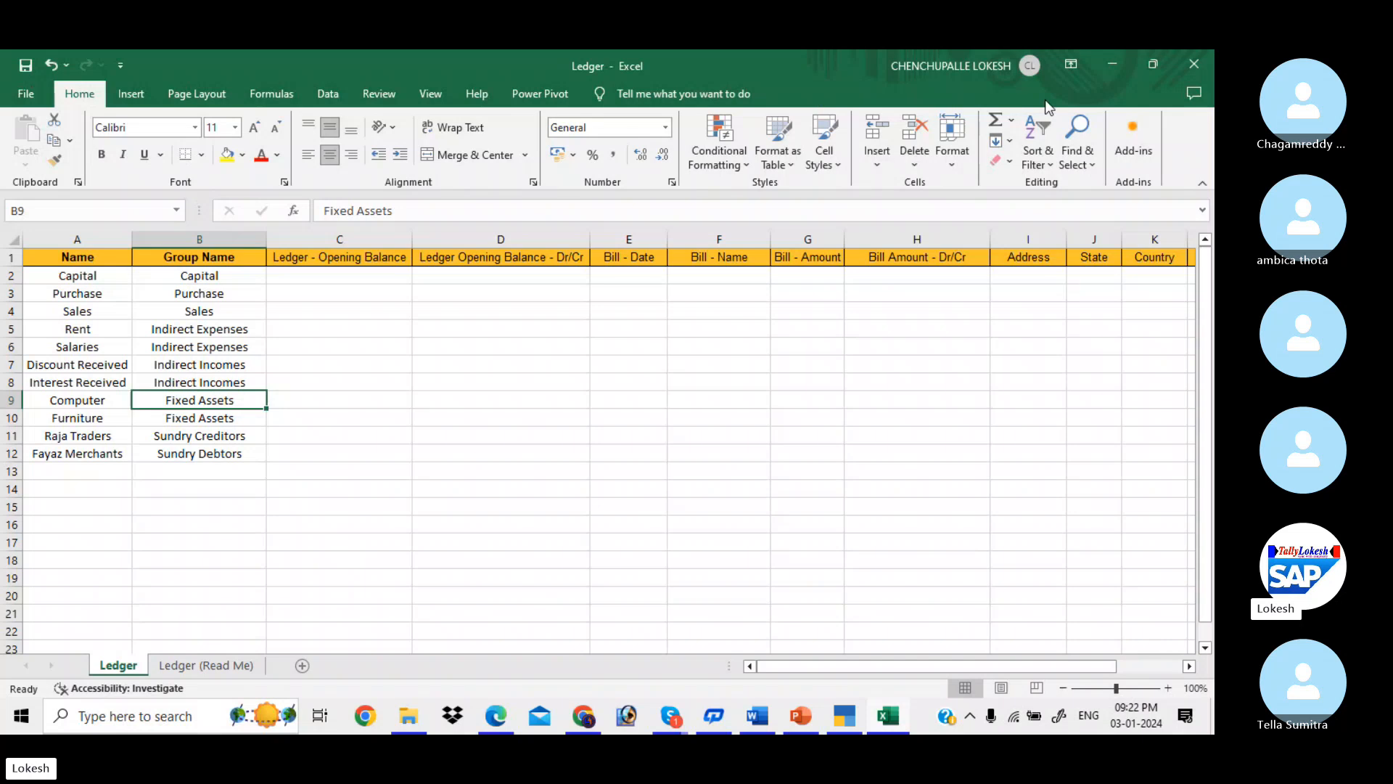
pyautogui.click(1201, 64)
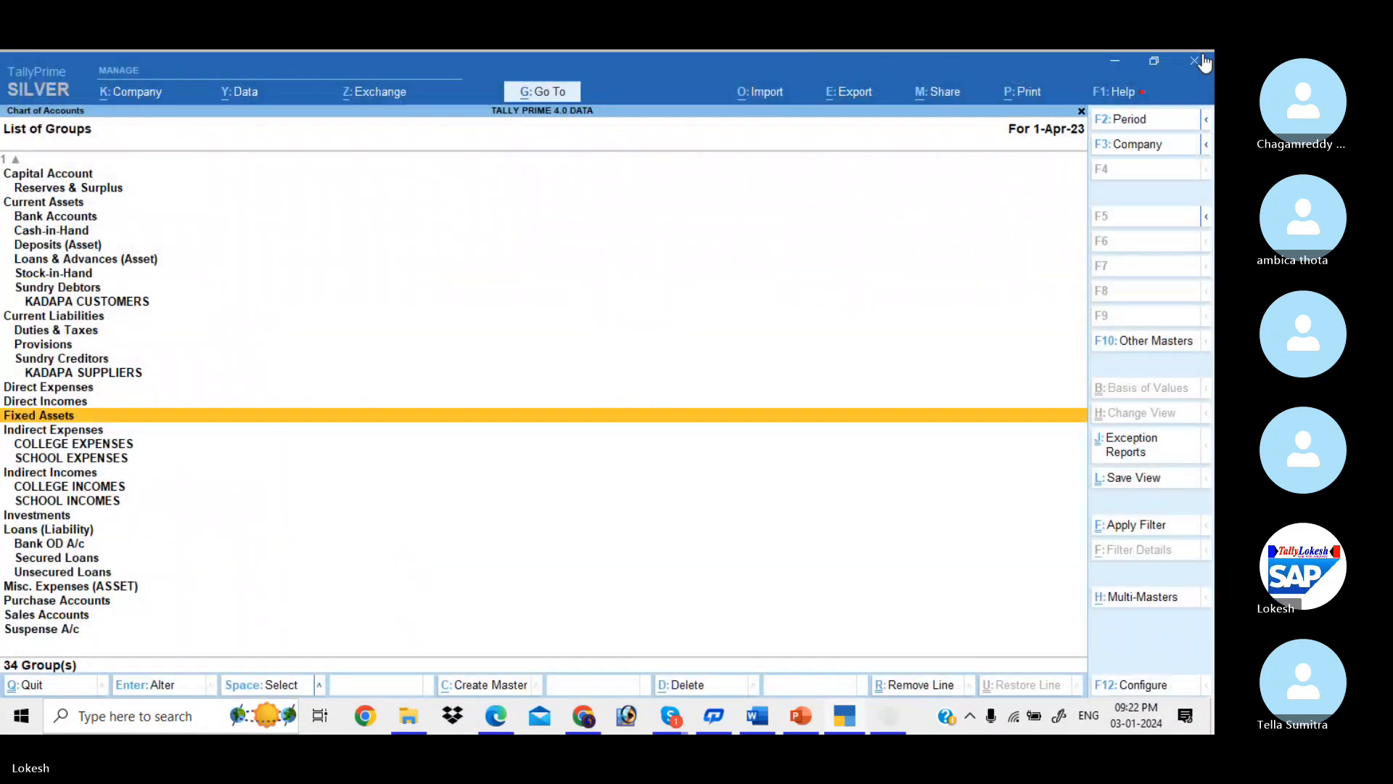
# - Check the existing ledgers in the chart of accounts and in the ledger alteration list, and return to the Gateway of Tally
pyautogui.press('Escape')
pyautogui.press('Return')
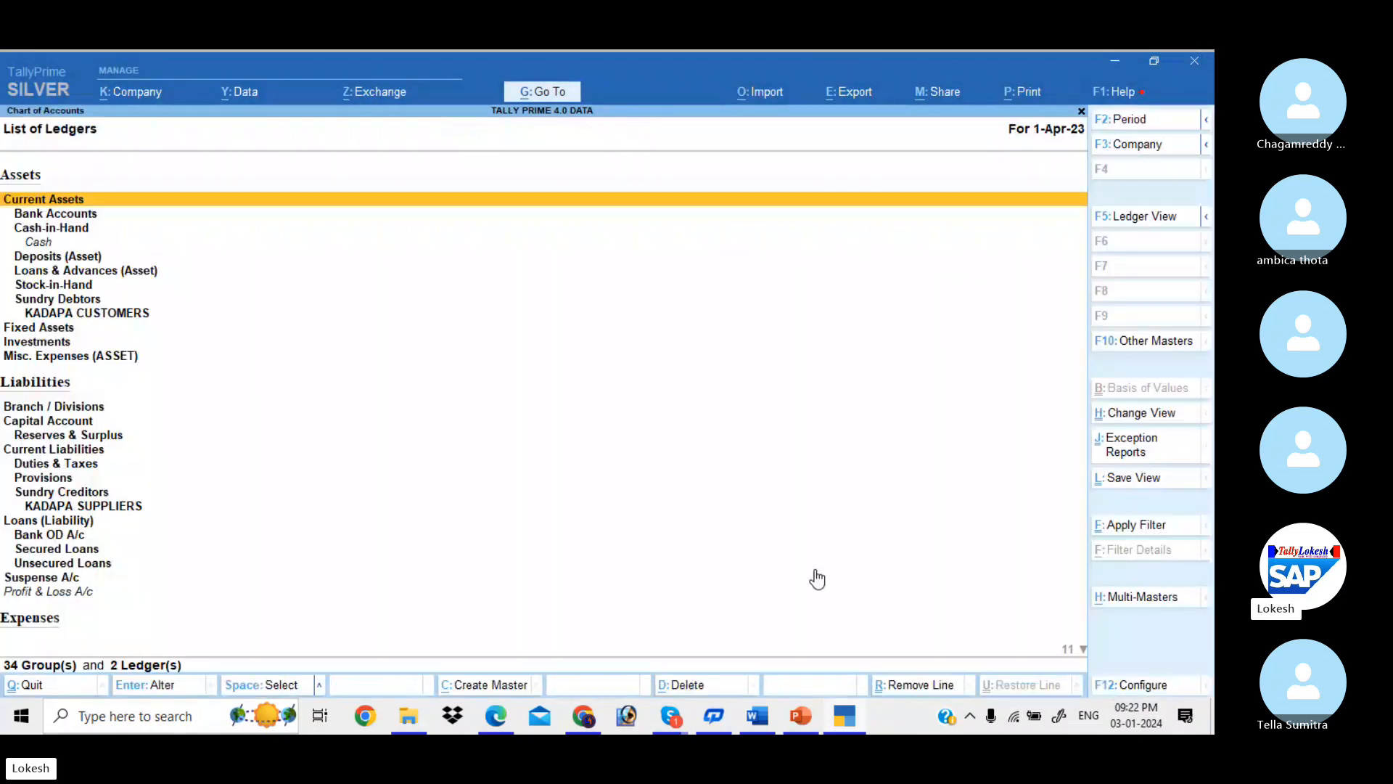
pyautogui.press('Escape')
pyautogui.press('Escape')
pyautogui.press('Up')
pyautogui.press('Return')
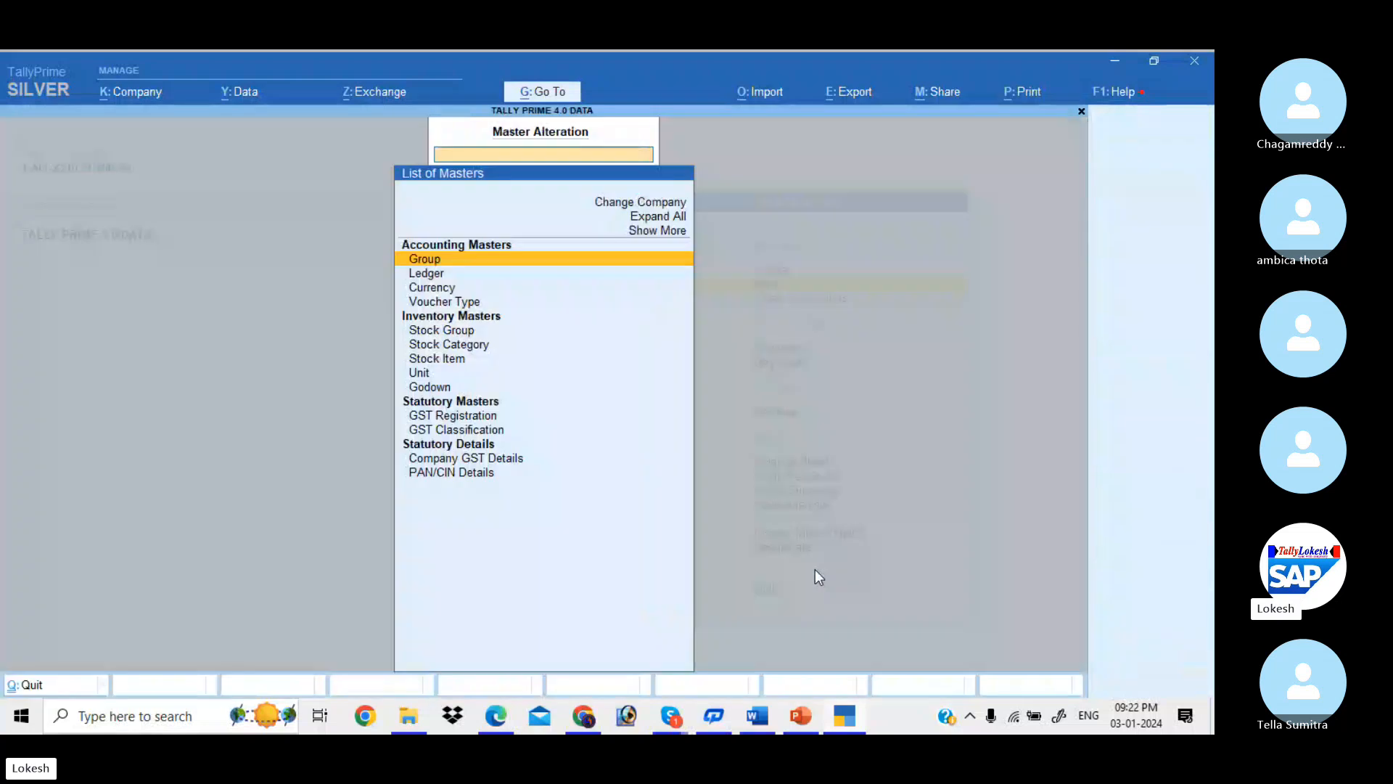
pyautogui.press('Down')
pyautogui.press('Return')
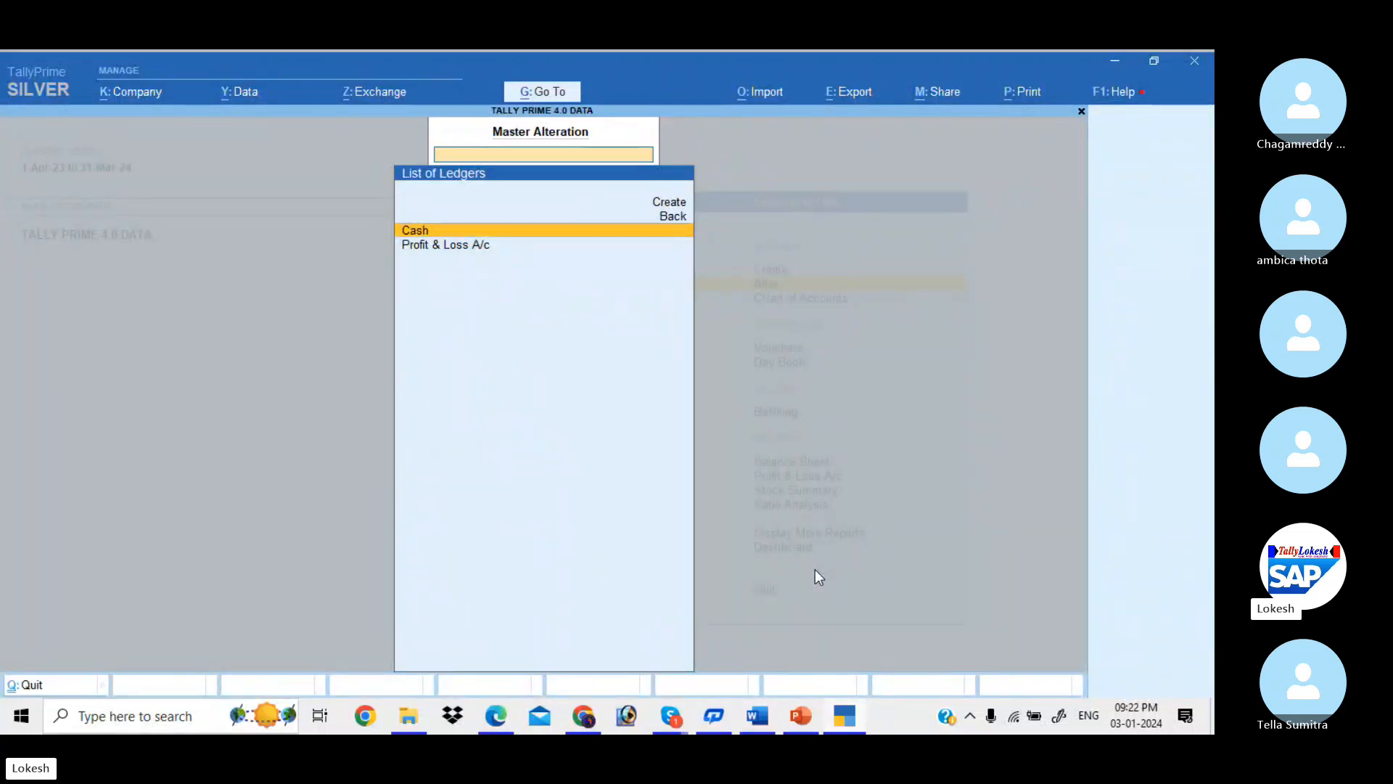
pyautogui.press('Escape')
pyautogui.press('Escape')
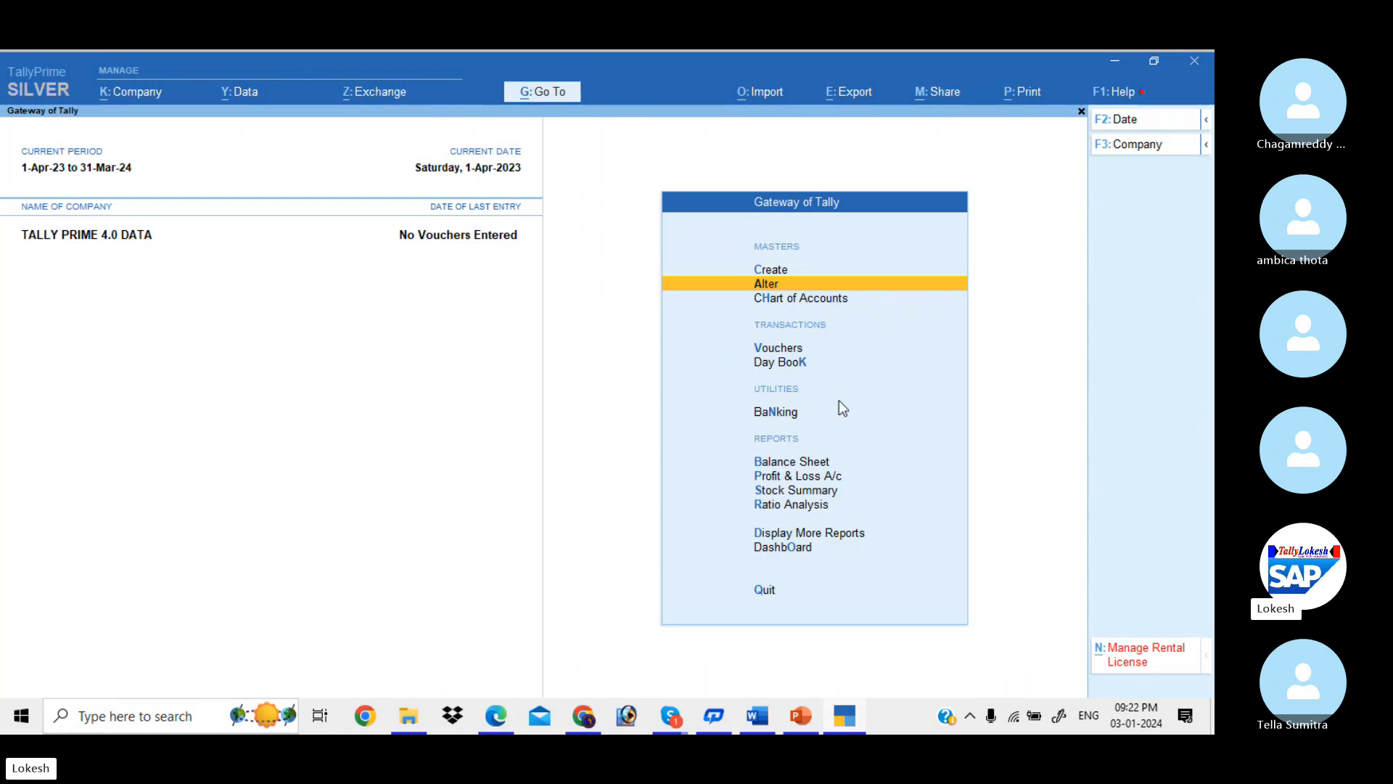
# - Open the import of masters and keep Excel (Spreadsheet) as the file format
pyautogui.click(775, 95)
pyautogui.press('Return')
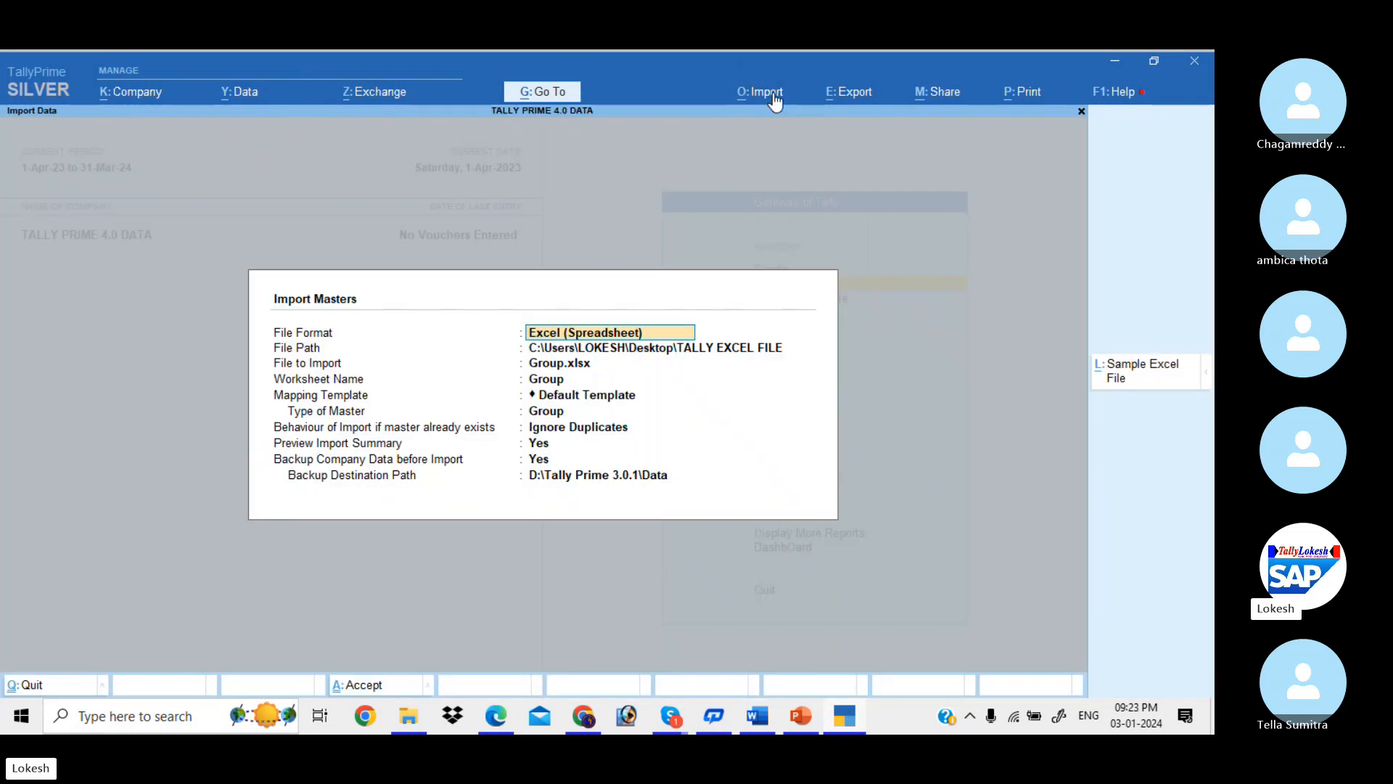
pyautogui.press('Return')
pyautogui.press('Return')
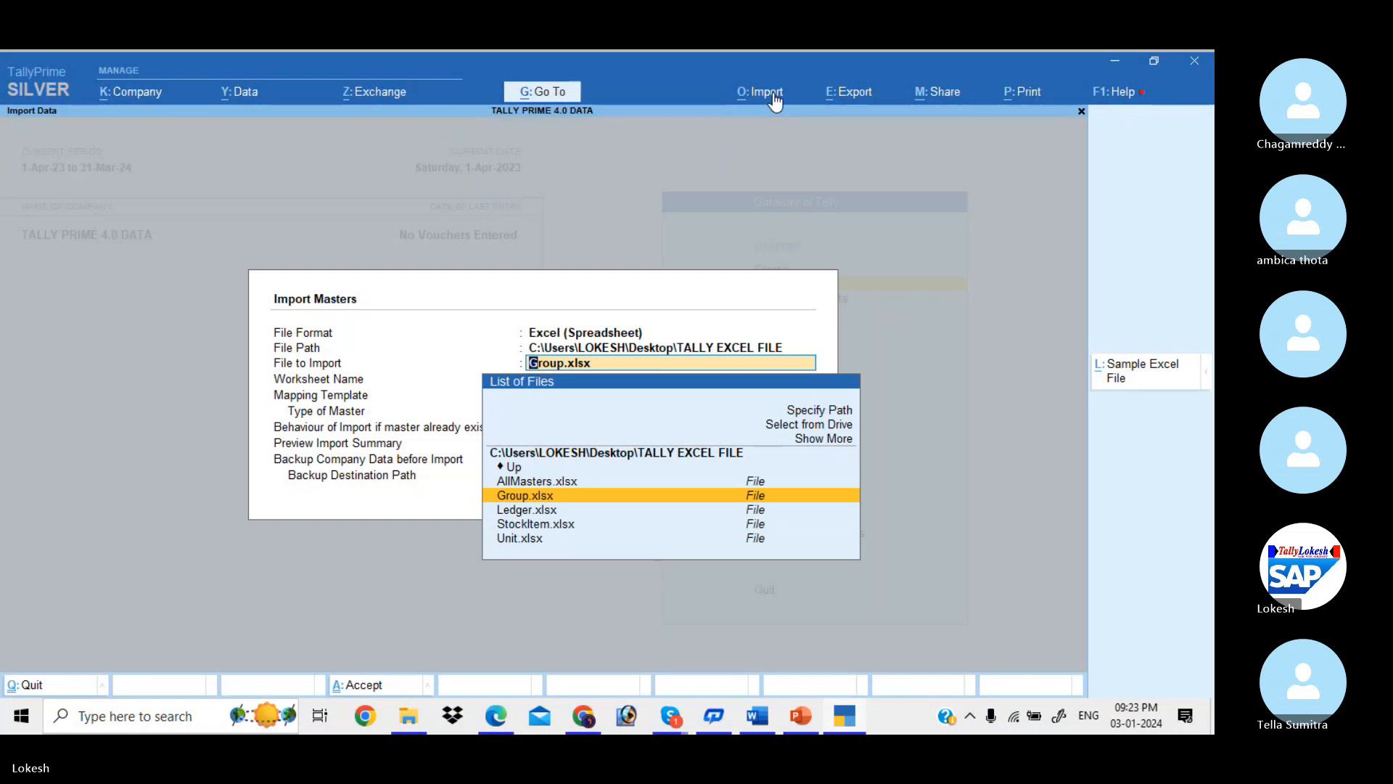
# - Browse for the file to import from the drive list and open the Desktop folder
pyautogui.press('Down')
pyautogui.press('Up')
pyautogui.press('Up')
pyautogui.press('Up')
pyautogui.press('Up')
pyautogui.press('Up')
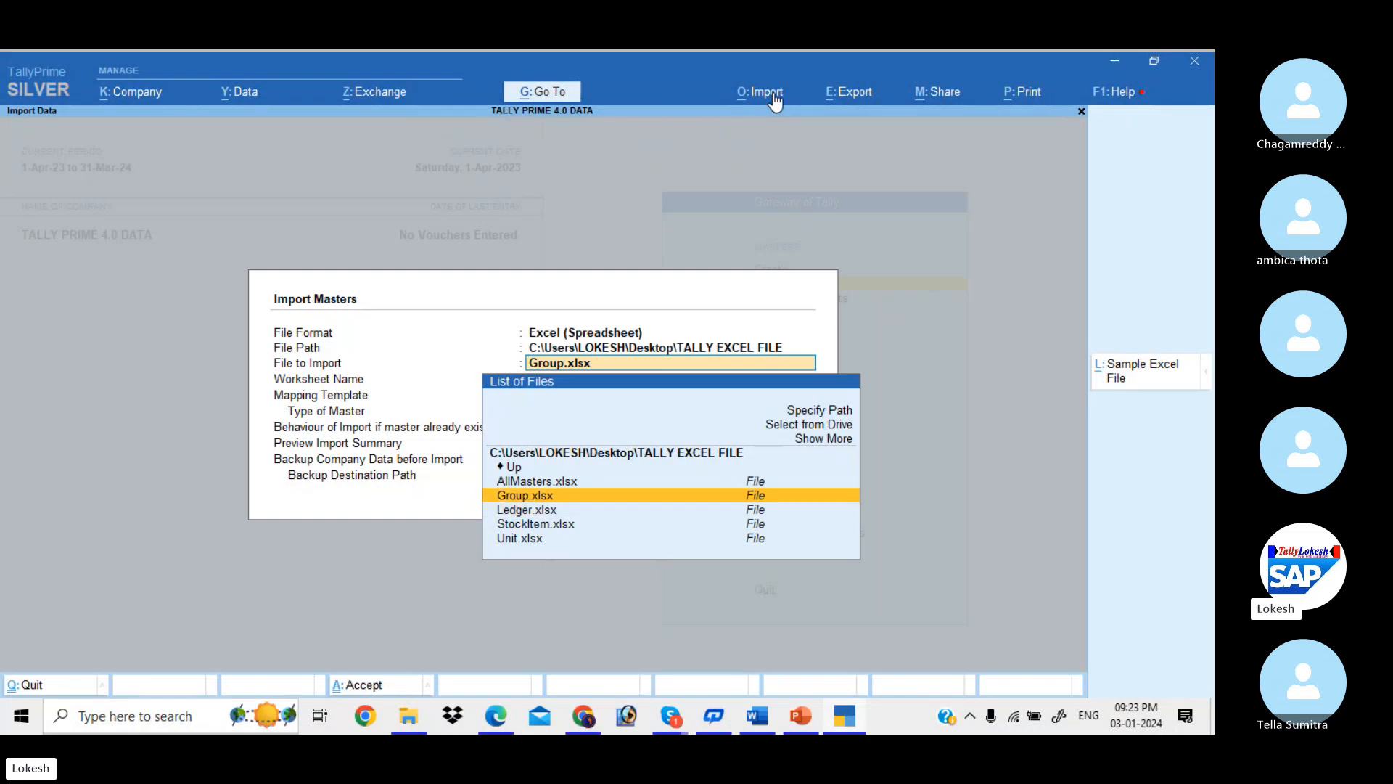
pyautogui.press('Return')
pyautogui.press('Down')
pyautogui.press('Down')
pyautogui.press('Down')
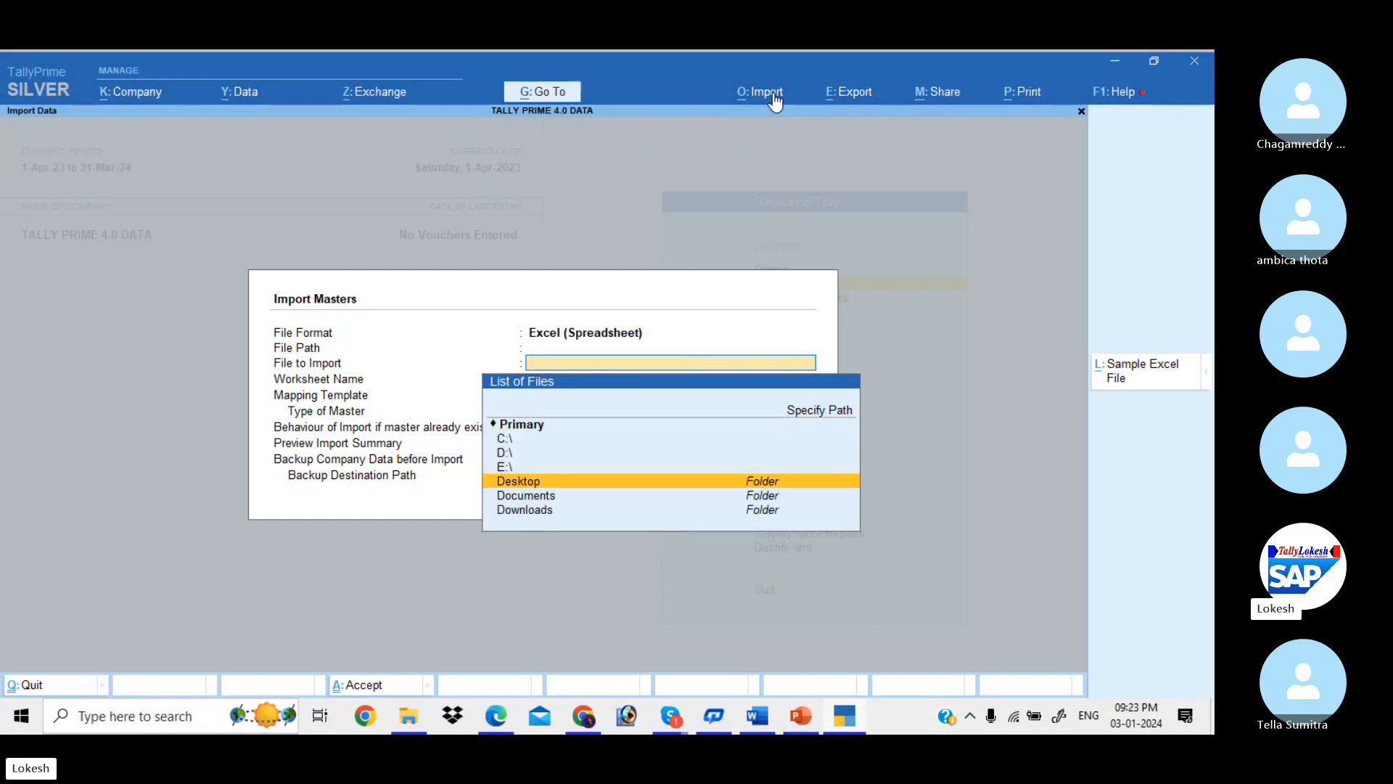
pyautogui.press('Return')
# - Choose Ledger.xlsx in the TALLY EXCEL FILE folder as the file to import
pyautogui.press('Down')
pyautogui.press('Down')
pyautogui.press('Down')
pyautogui.press('Down')
pyautogui.press('Down')
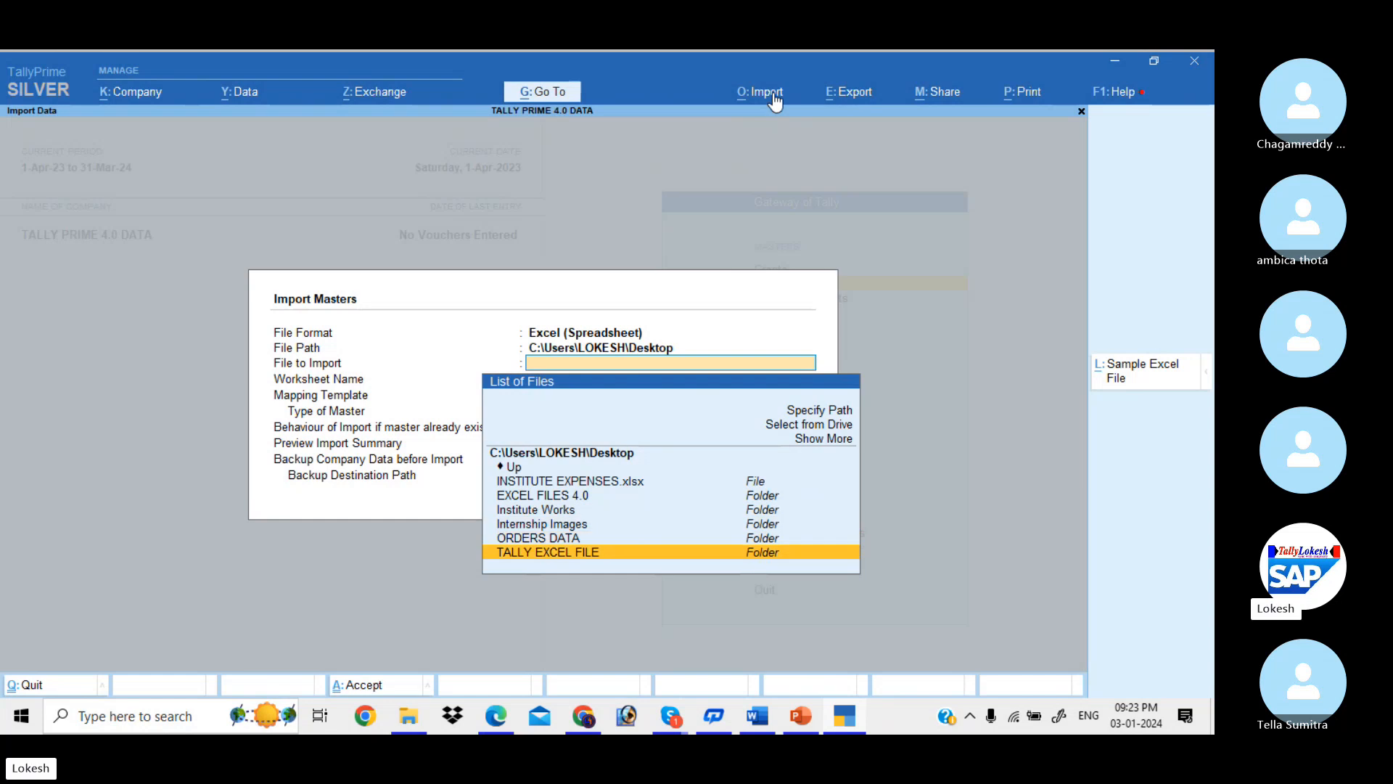
pyautogui.press('Return')
pyautogui.press('Down')
pyautogui.press('Down')
pyautogui.press('Return')
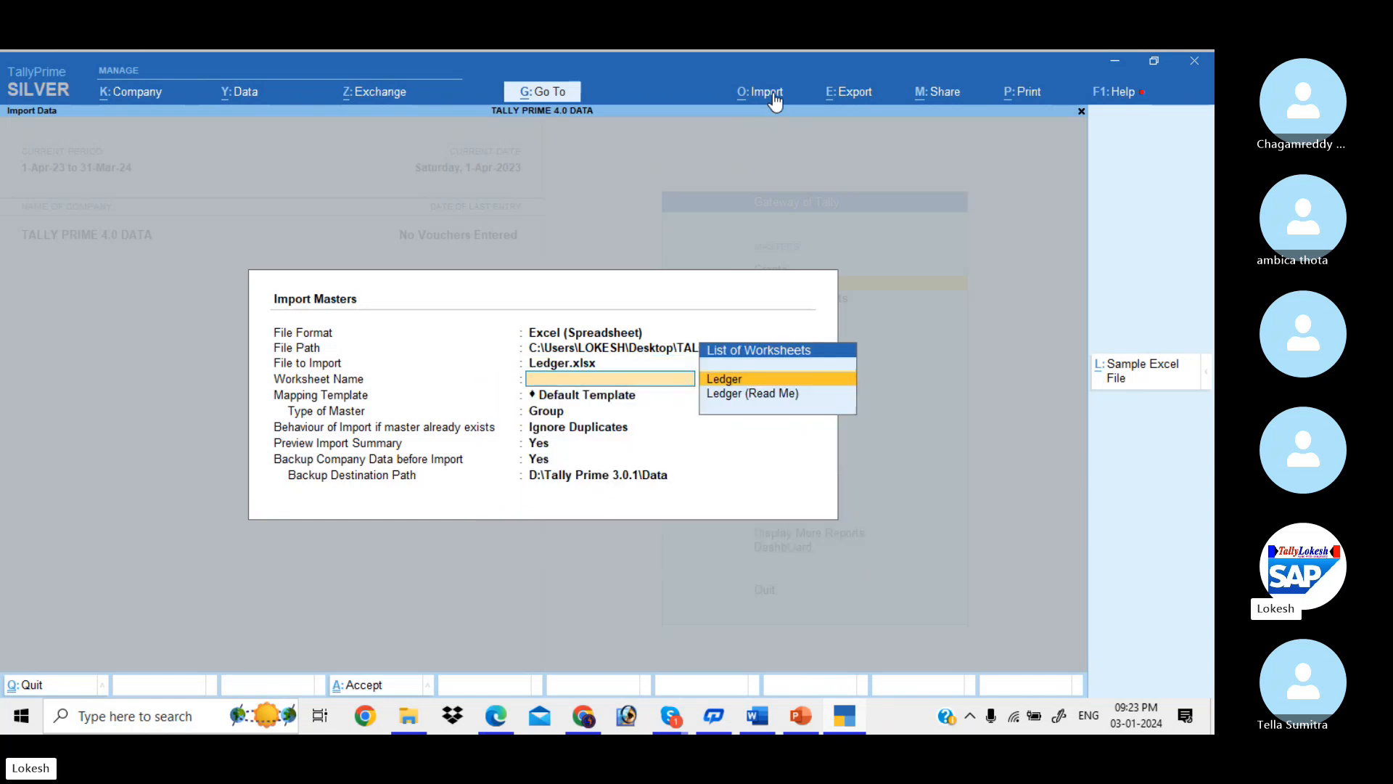
# - Select the Ledger worksheet with the Default Template mapping and set the type of master to Ledger
pyautogui.press('Return')
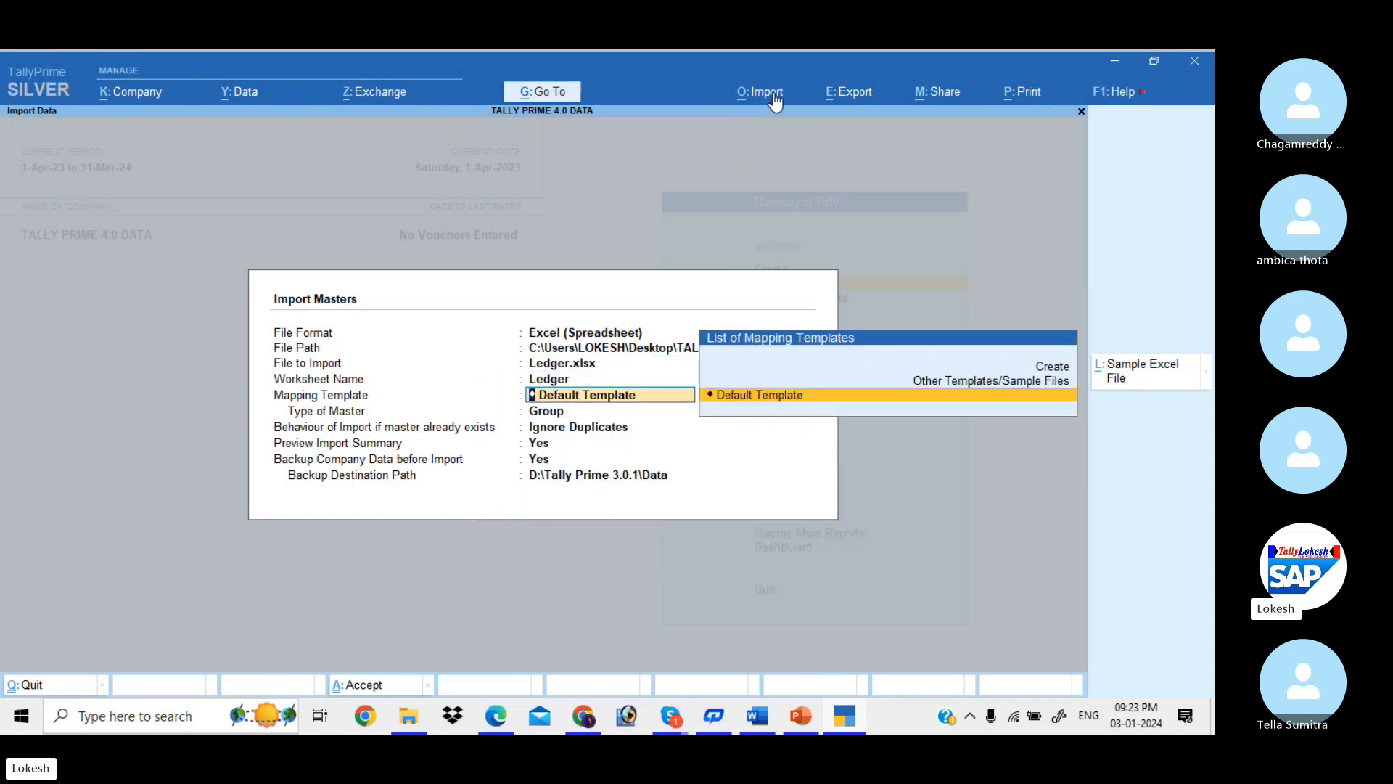
pyautogui.press('Return')
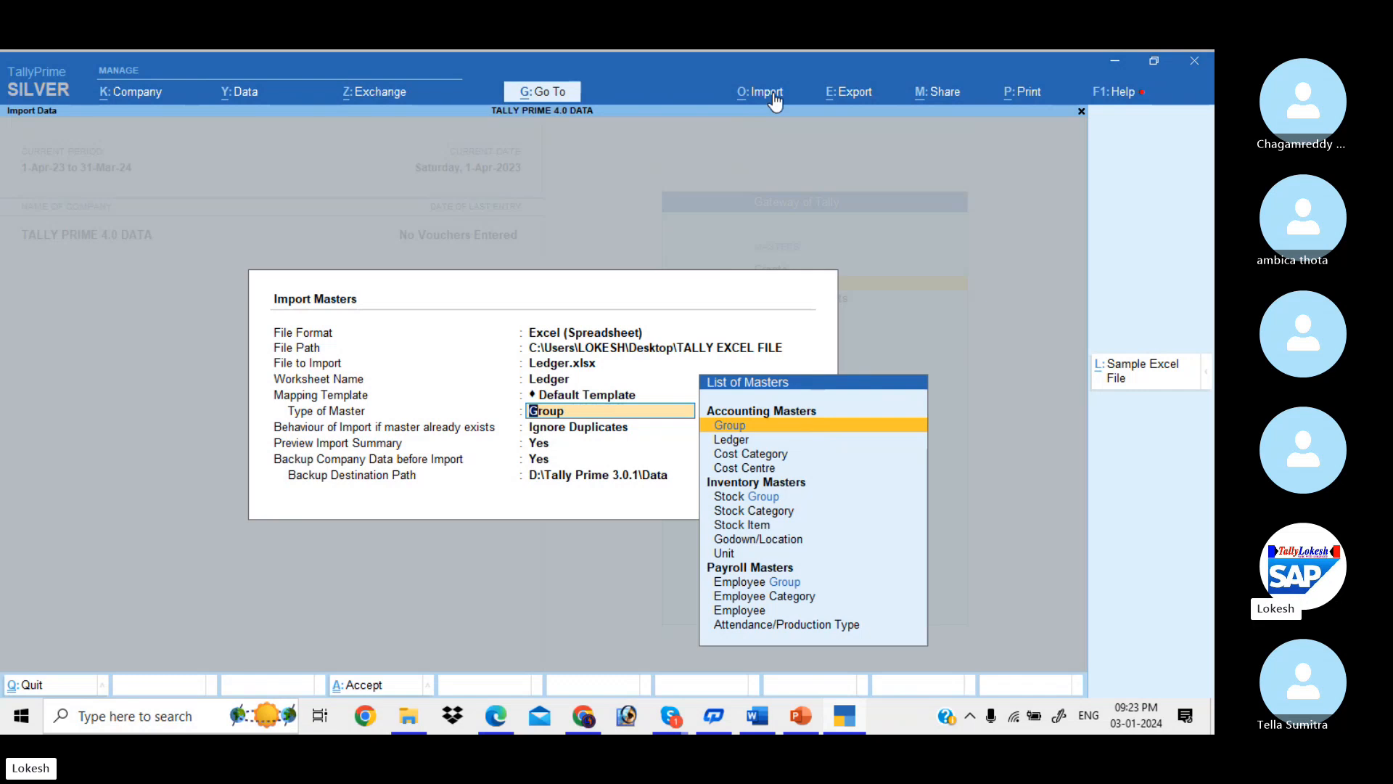
pyautogui.press('Down')
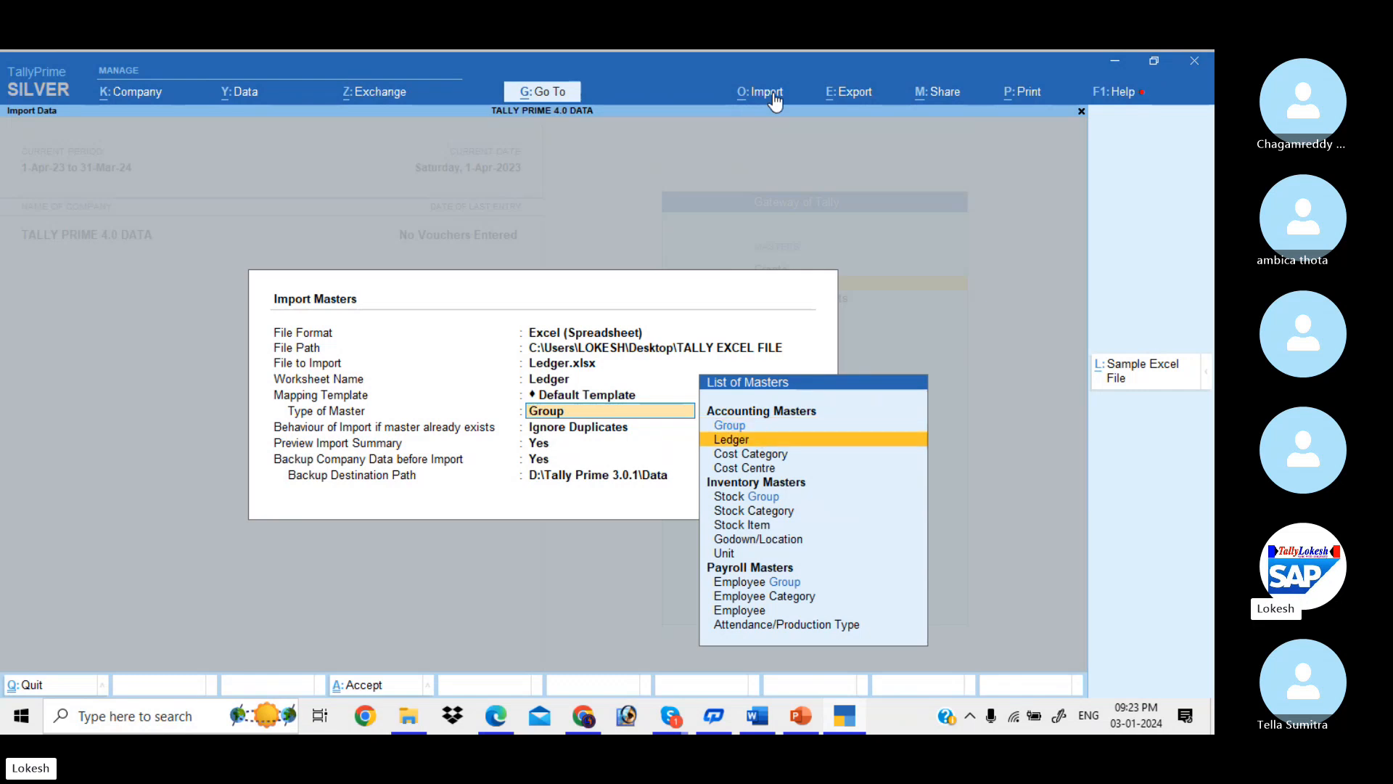
pyautogui.press('Return')
# - Set the behaviour for existing masters to Combine Opening Balances, keeping the import summary preview and company data backup at Yes
pyautogui.press('Up')
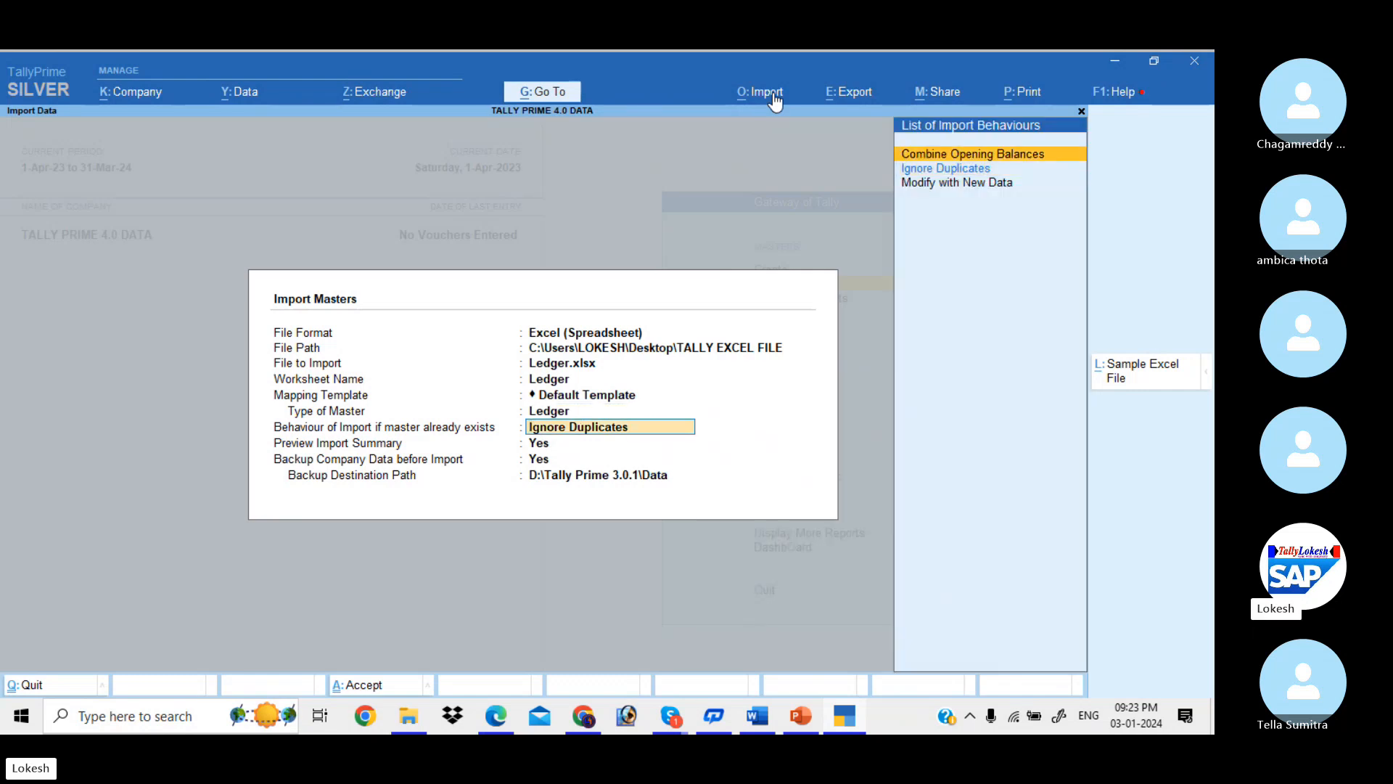
pyautogui.press('Return')
pyautogui.press('Return')
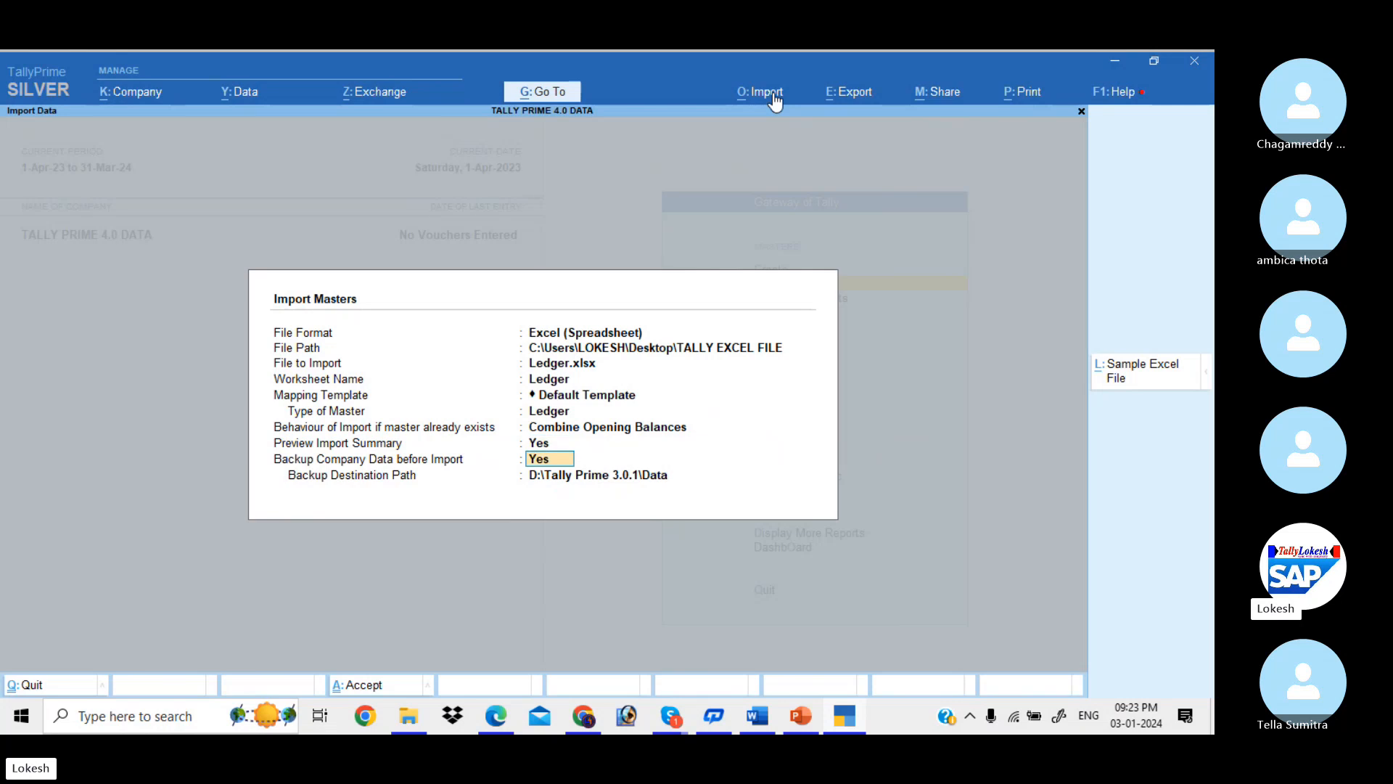
pyautogui.press('Return')
# - Set the backup destination path to a folder on the Desktop and accept the import settings
pyautogui.press('Up')
pyautogui.press('Return')
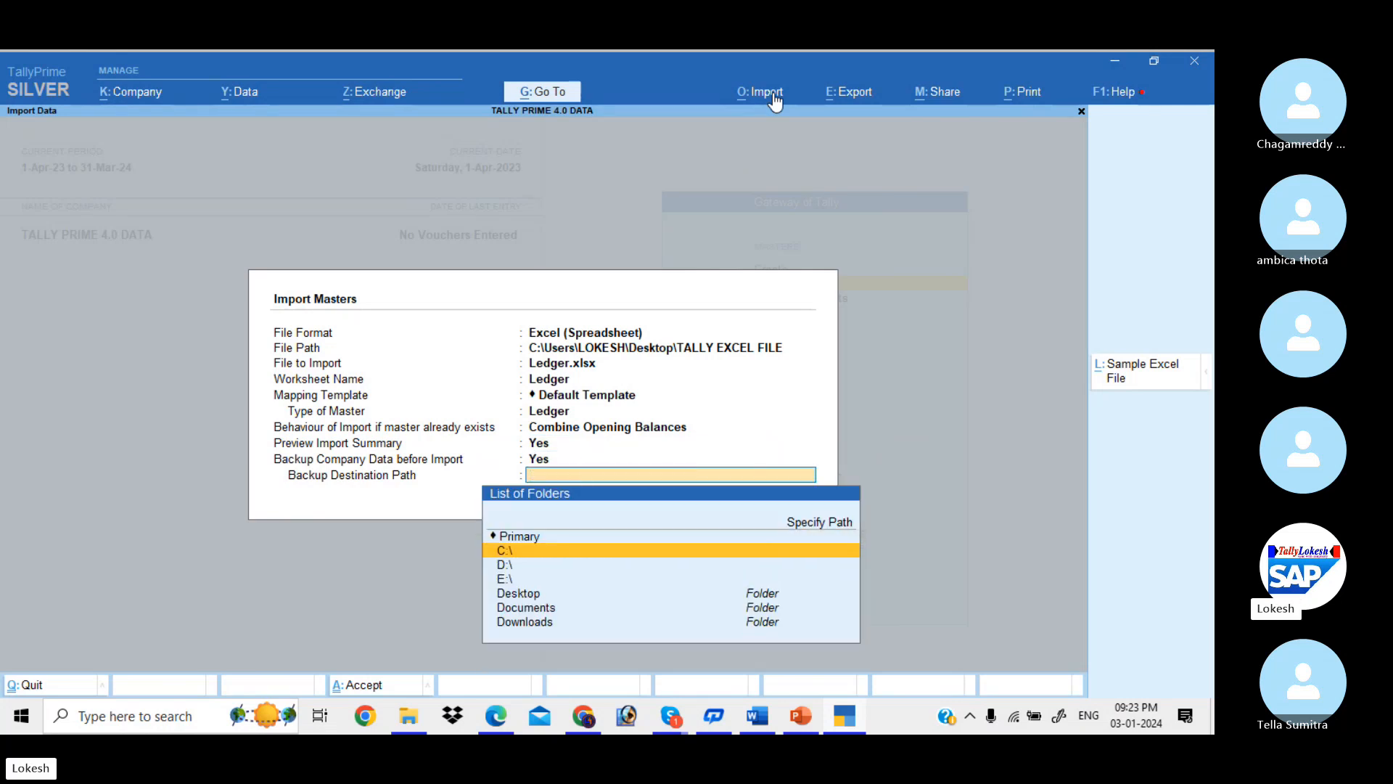
pyautogui.press('Down')
pyautogui.press('Down')
pyautogui.press('Down')
pyautogui.press('Return')
pyautogui.press('Down')
pyautogui.press('Down')
pyautogui.press('Down')
pyautogui.press('Down')
pyautogui.press('Down')
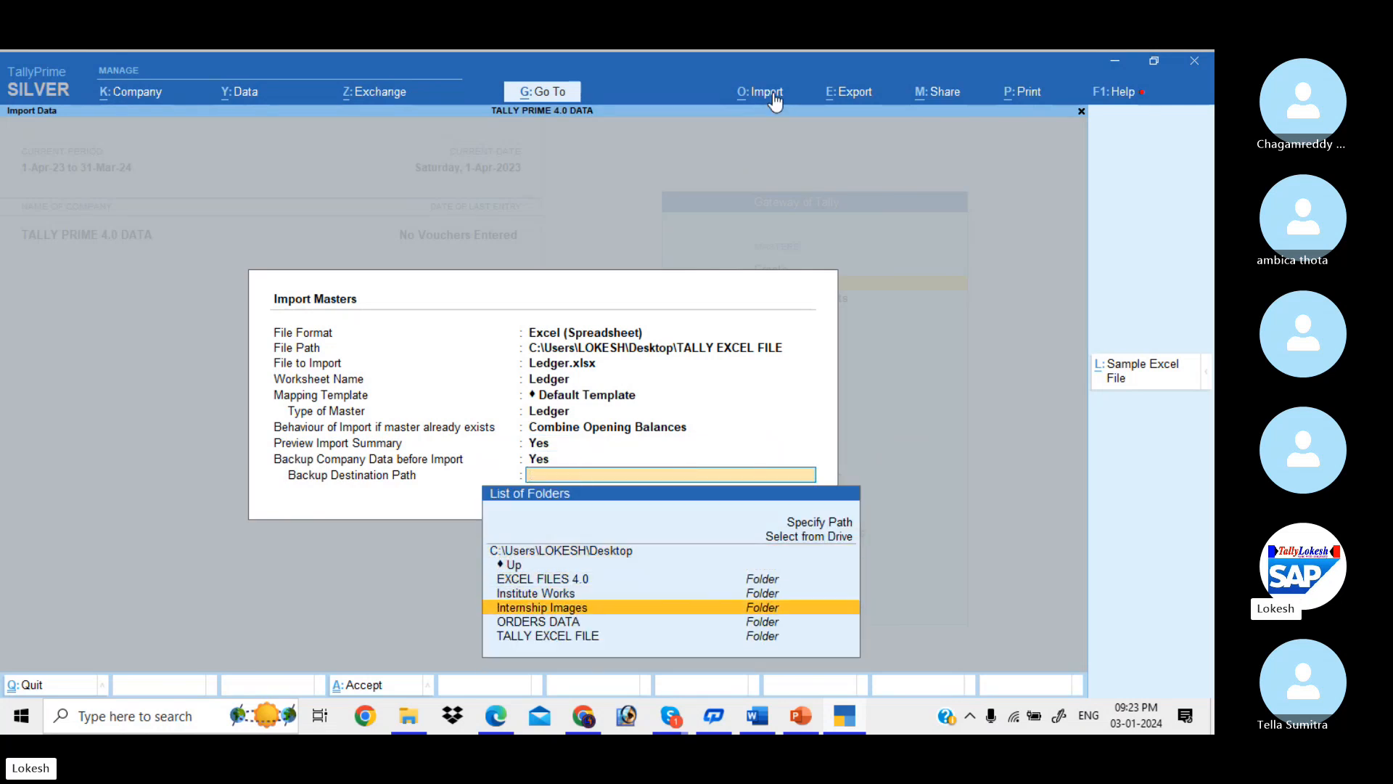
pyautogui.press('Return')
pyautogui.press('Return')
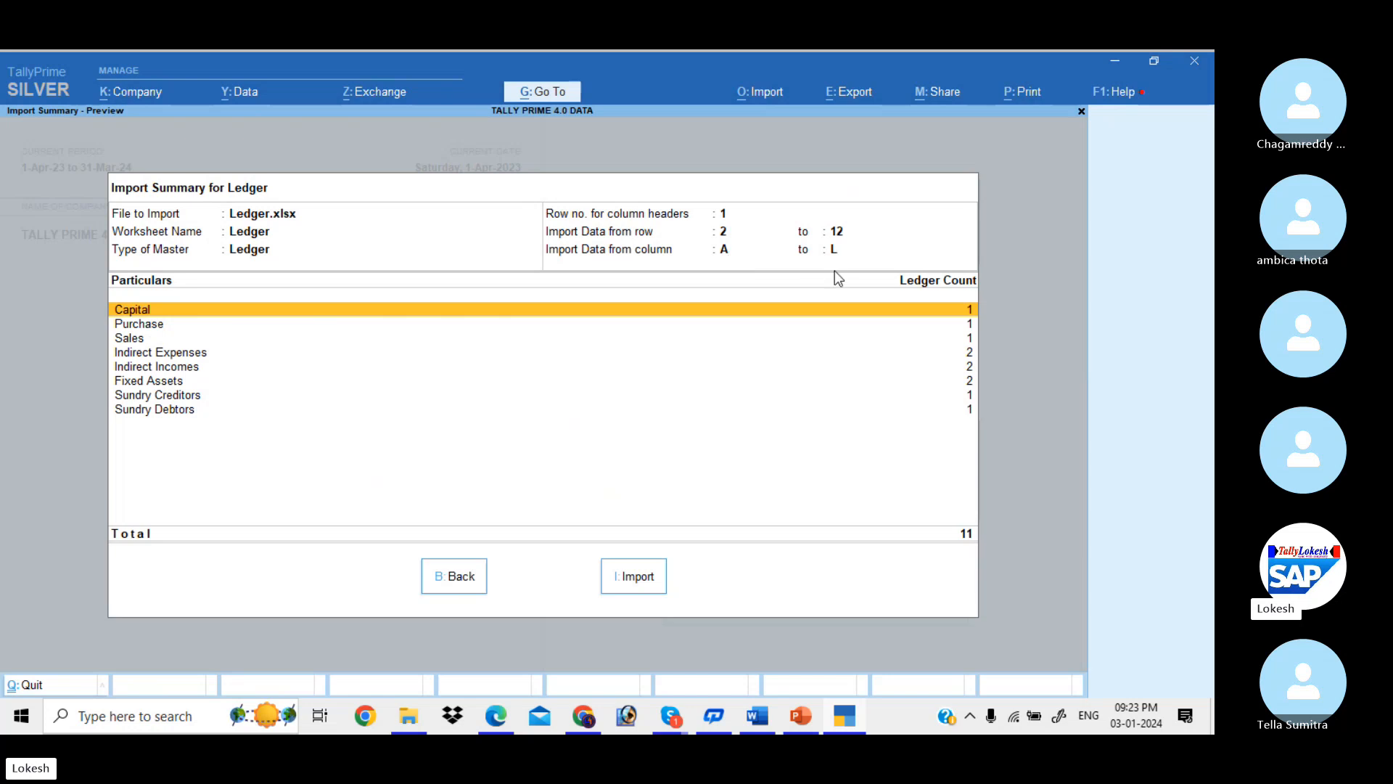
# - Review the ledger import summary group by group, from Capital down to Sundry Debtors
pyautogui.press('Down')
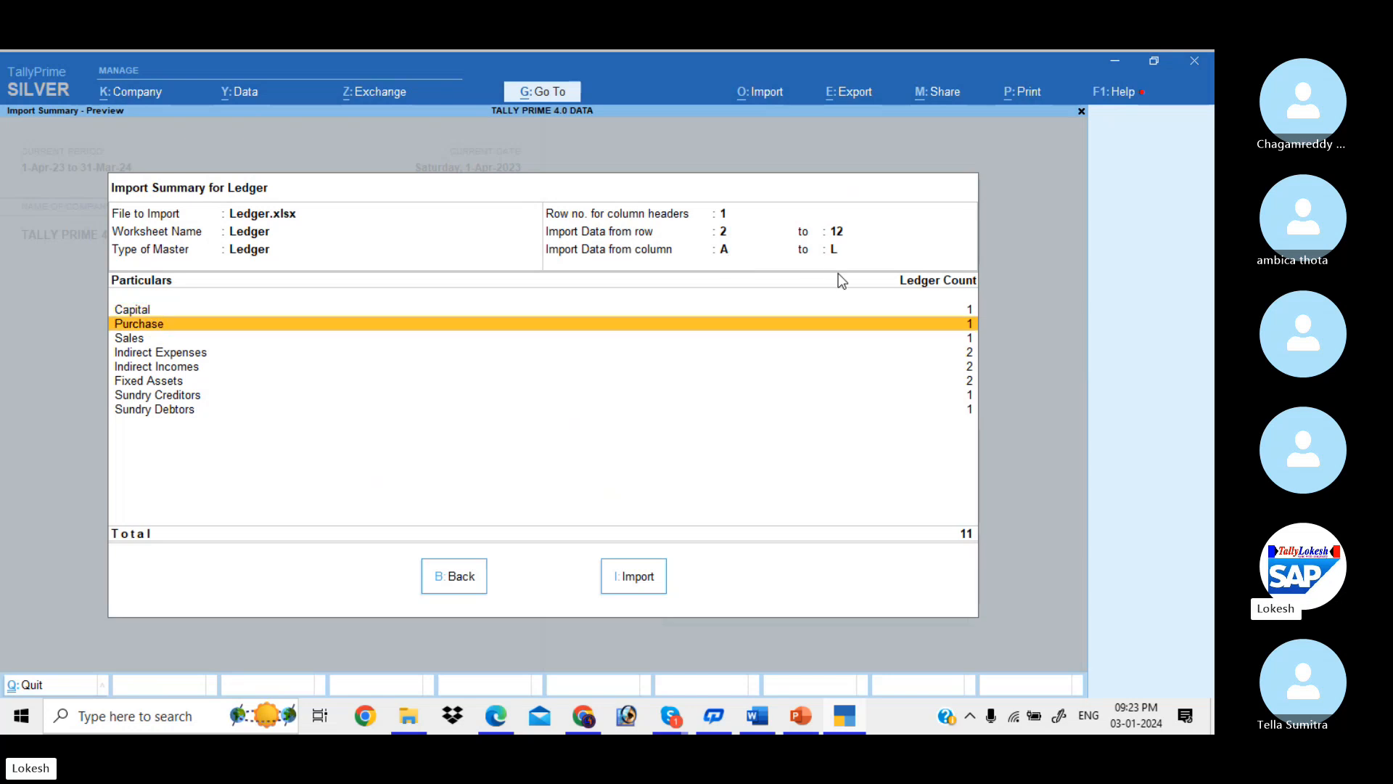
pyautogui.press('Down')
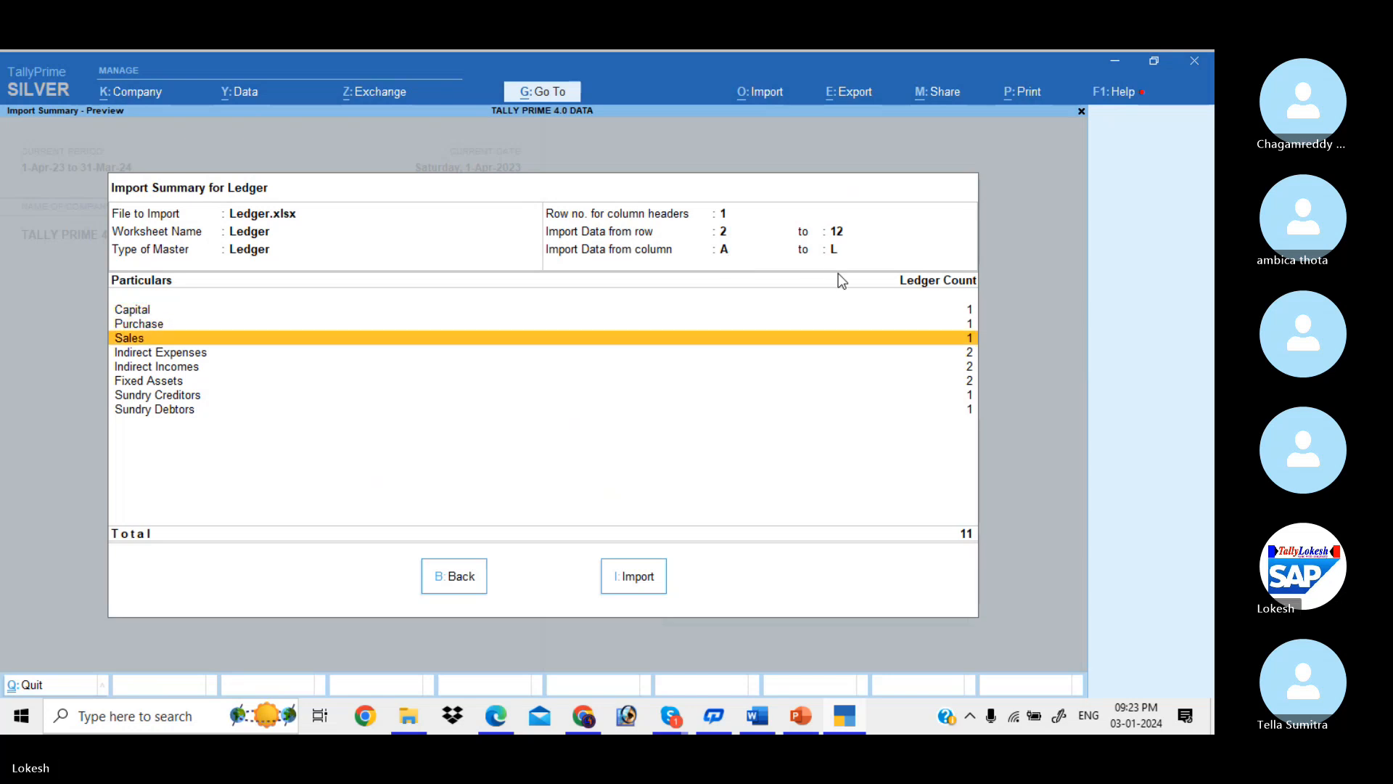
pyautogui.press('Down')
pyautogui.press('Down')
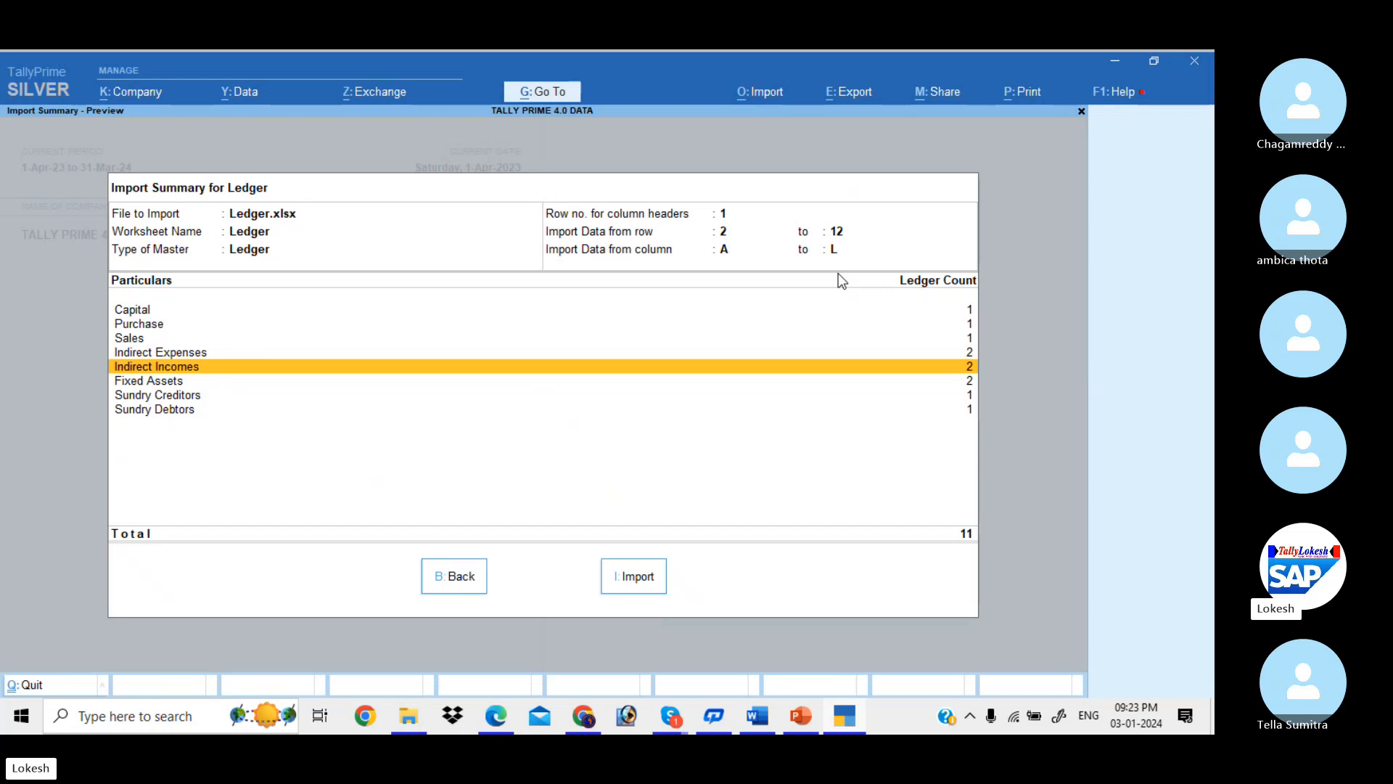
pyautogui.press('Down')
pyautogui.press('Down')
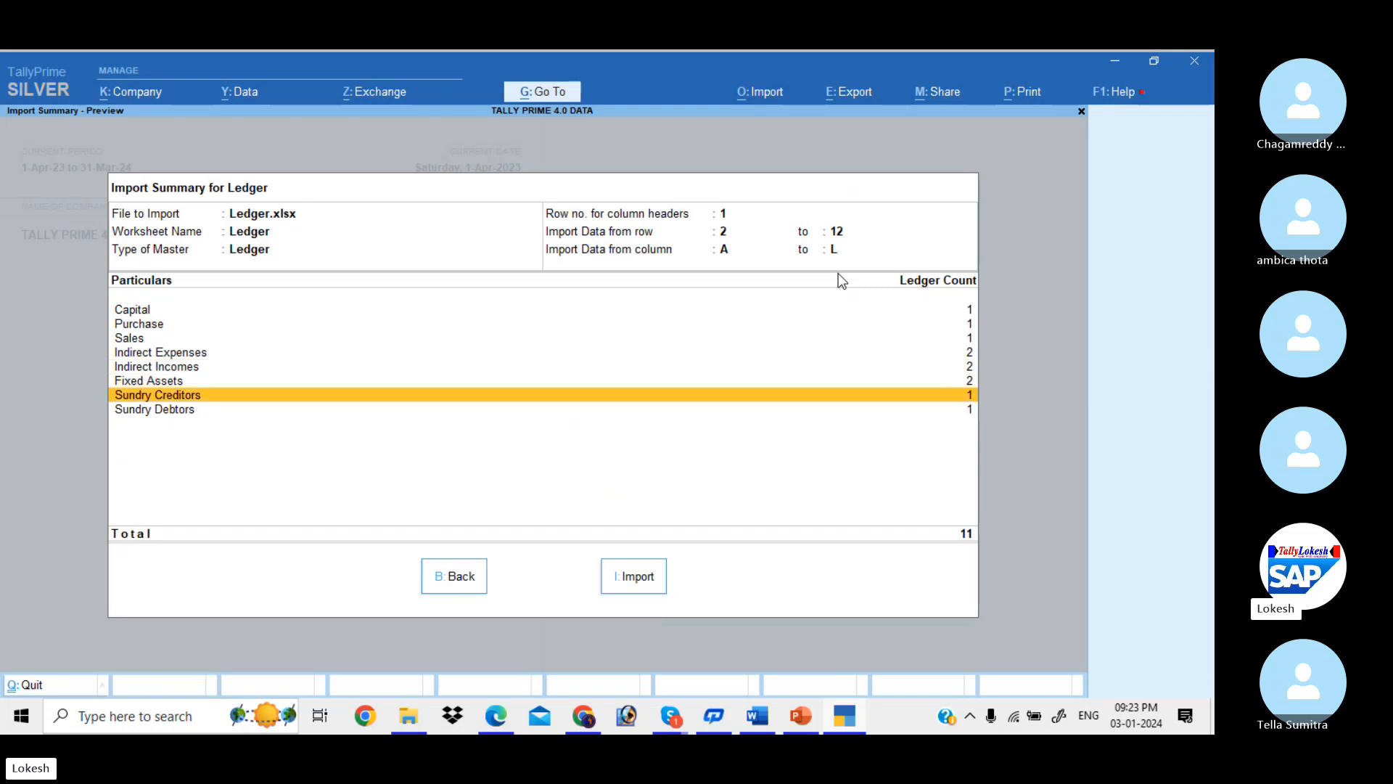
pyautogui.press('Down')
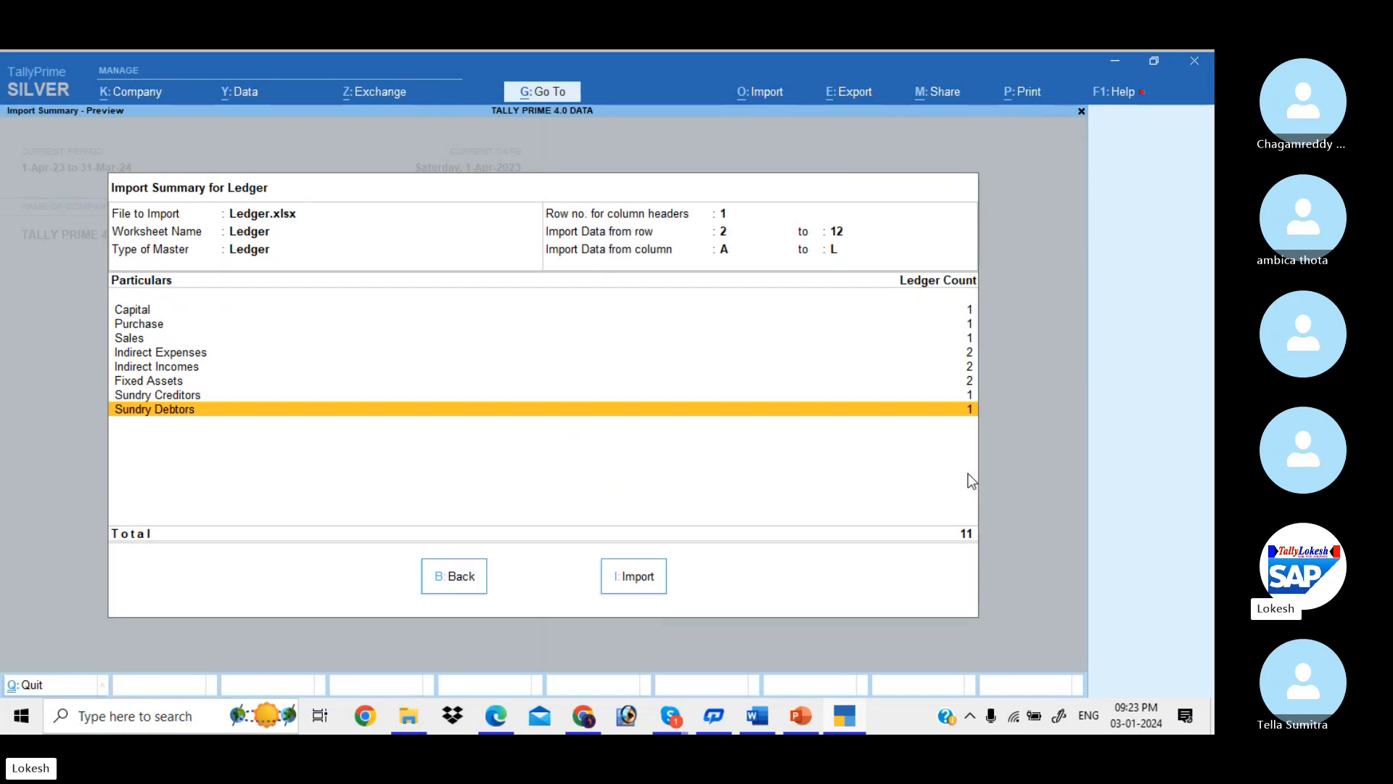
# - Run the ledger import, overwriting the existing backup file, and open the event log of import errors
pyautogui.click(637, 579)
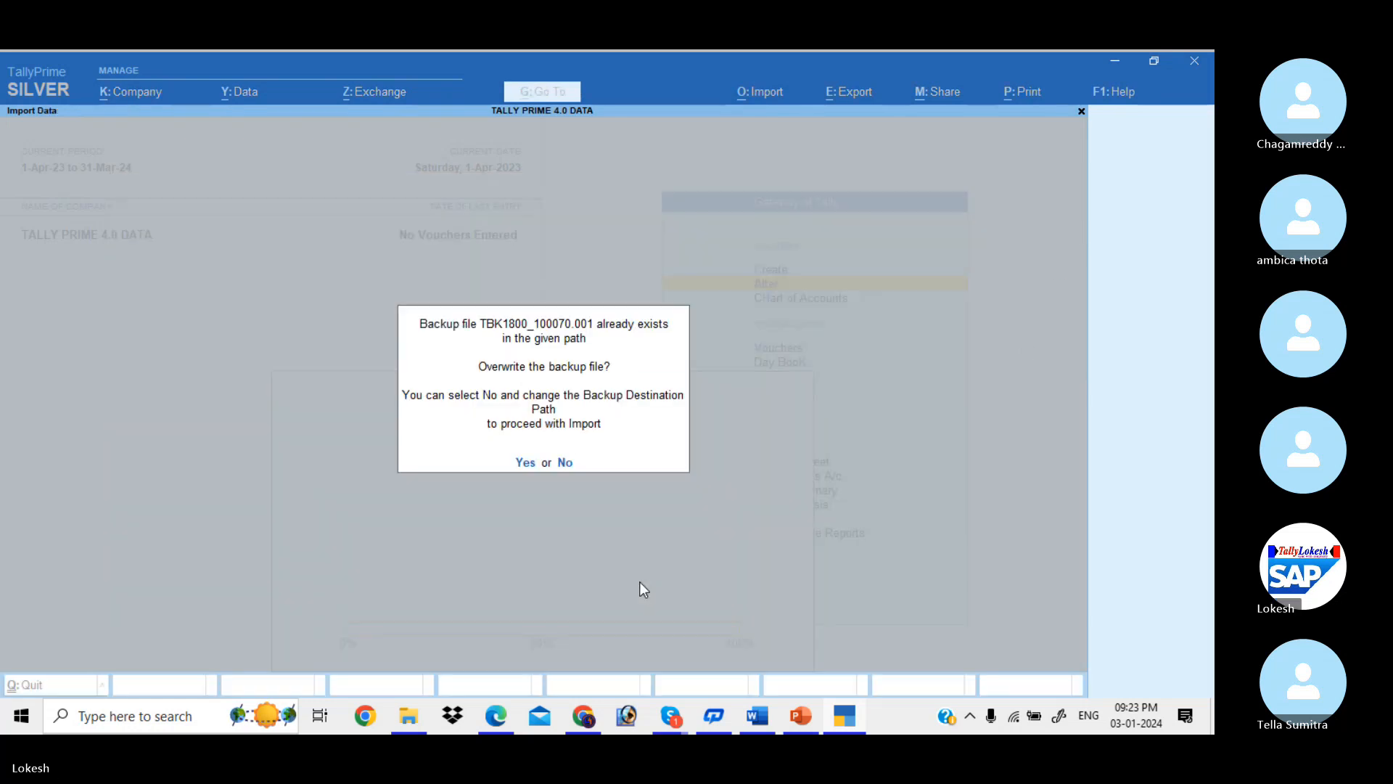
pyautogui.click(527, 464)
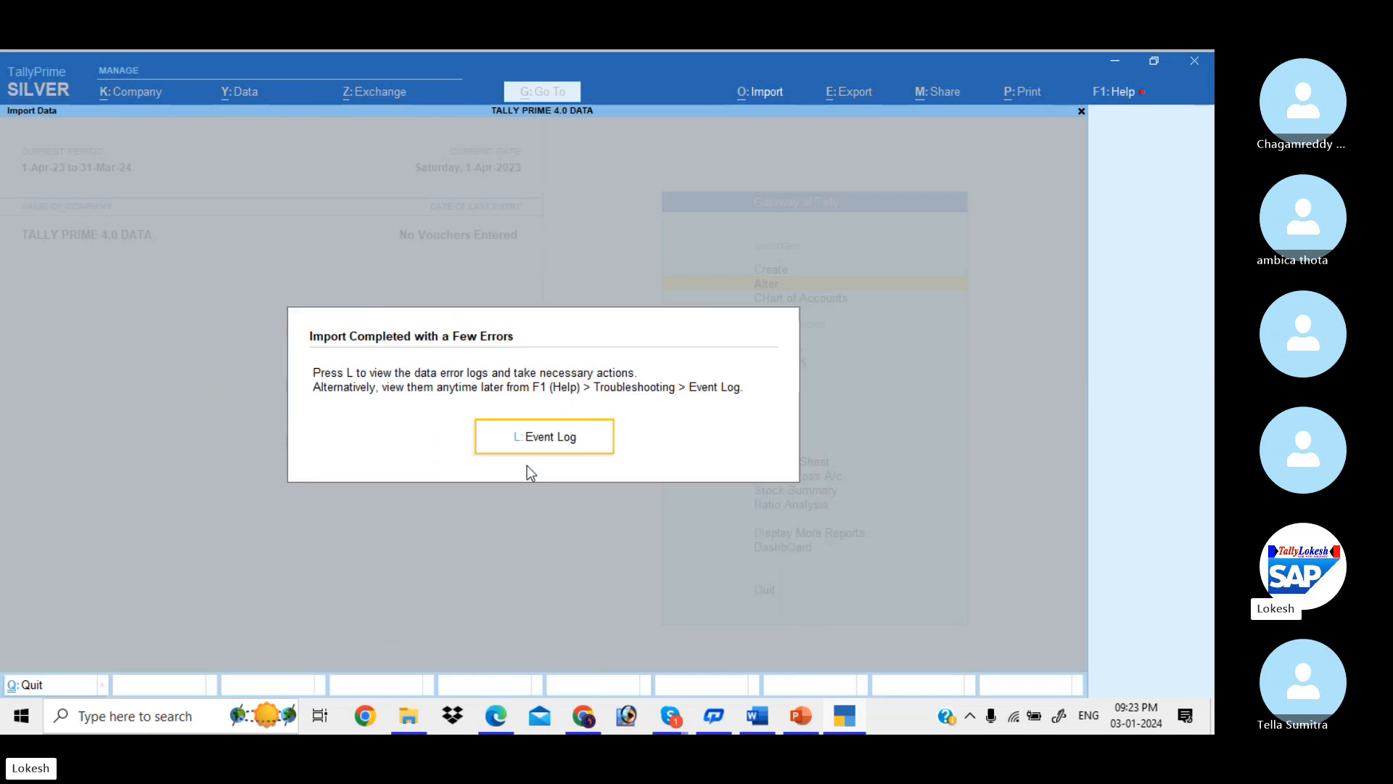
pyautogui.click(555, 447)
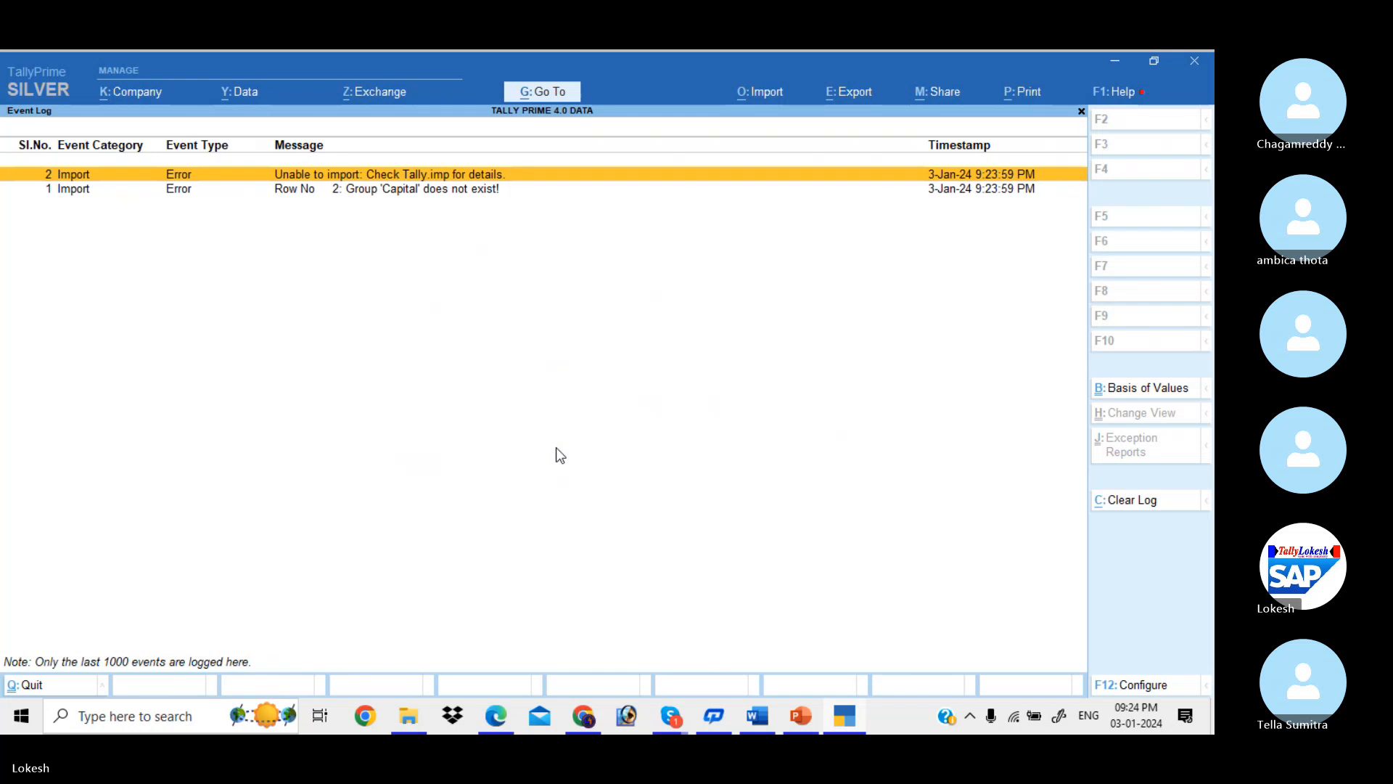
# - Limit the event log to the Import event category, and leave the log and the import message
pyautogui.press('Escape')
pyautogui.click(557, 449)
pyautogui.click(1148, 396)
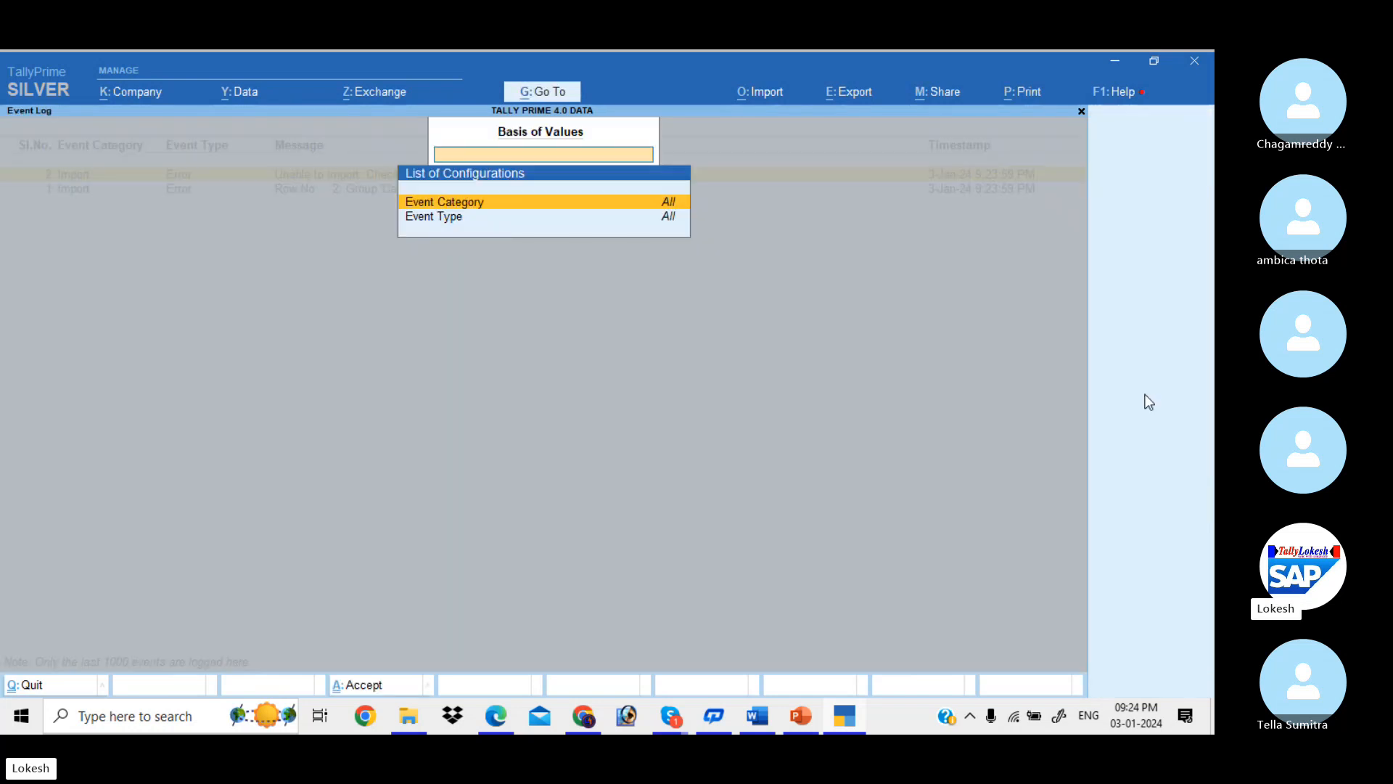
pyautogui.press('Return')
pyautogui.press('Escape')
pyautogui.press('Return')
pyautogui.press('Down')
pyautogui.press('Return')
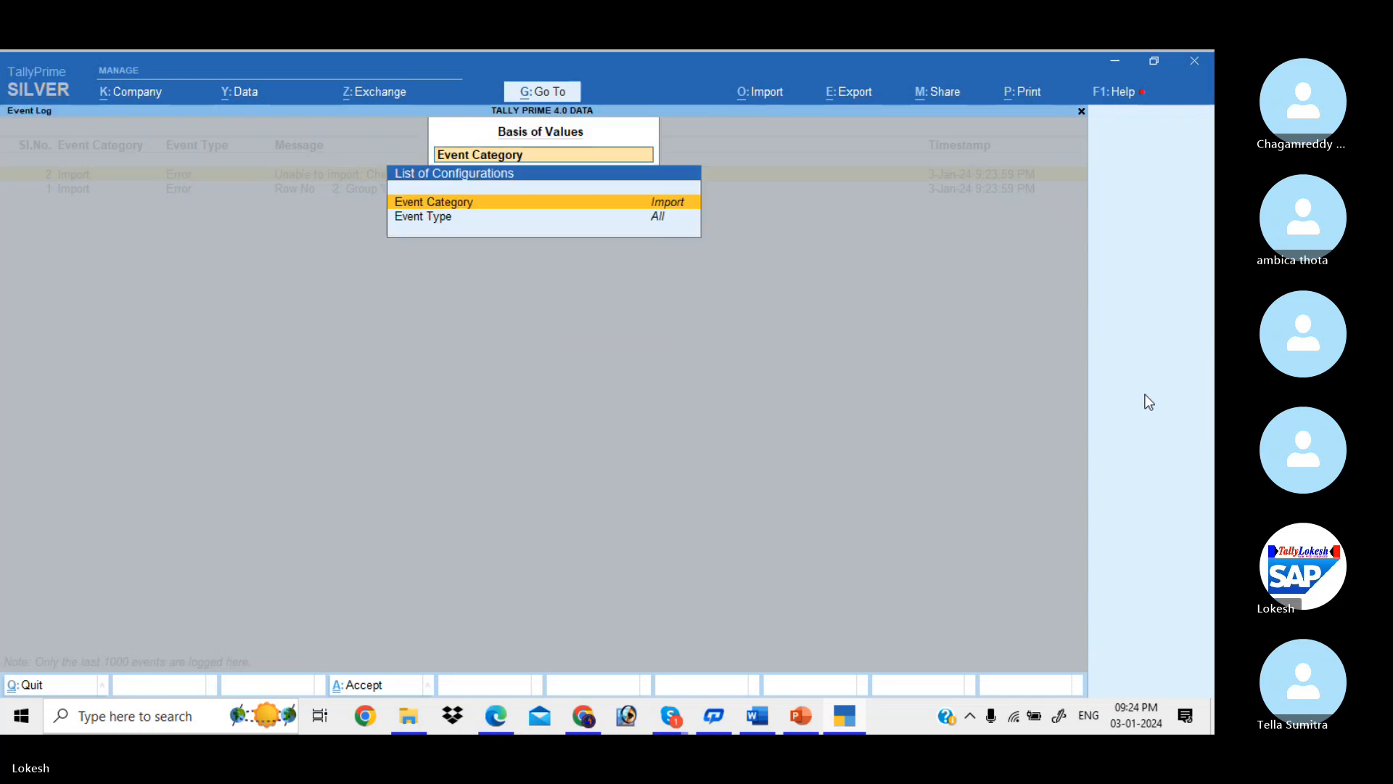
pyautogui.press('Return')
pyautogui.press('Return')
pyautogui.press('Return')
pyautogui.press('Escape')
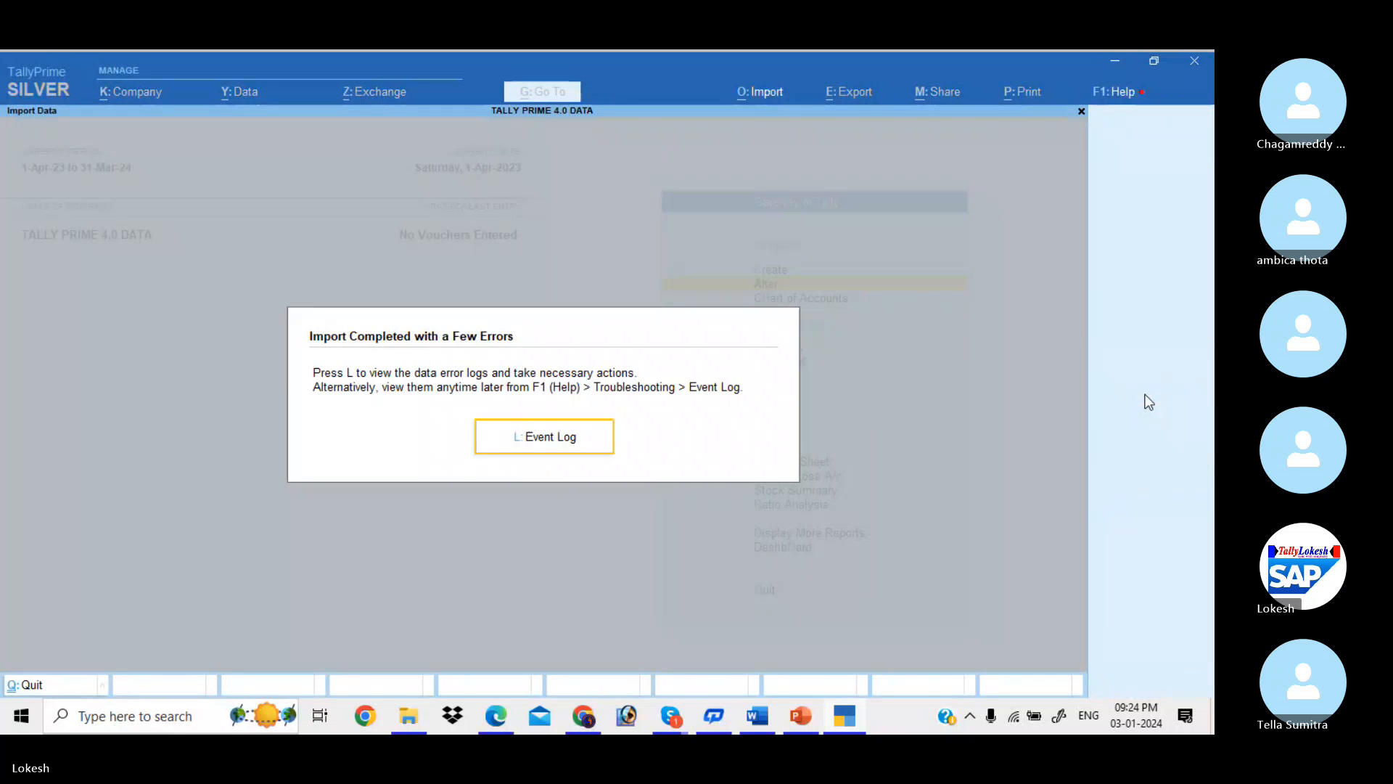
pyautogui.press('Escape')
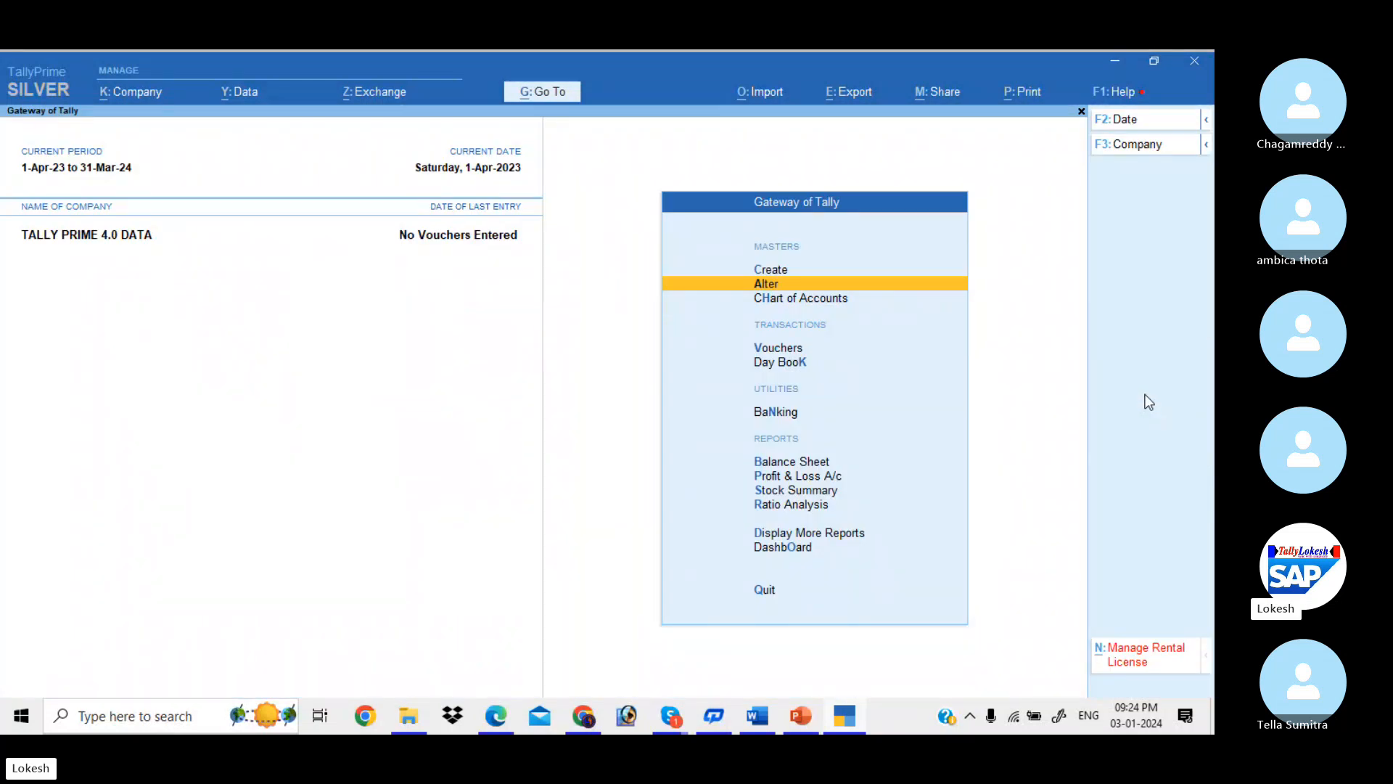
# - Check the list of ledgers available for alteration to see which ones were imported
pyautogui.press('Return')
pyautogui.press('Down')
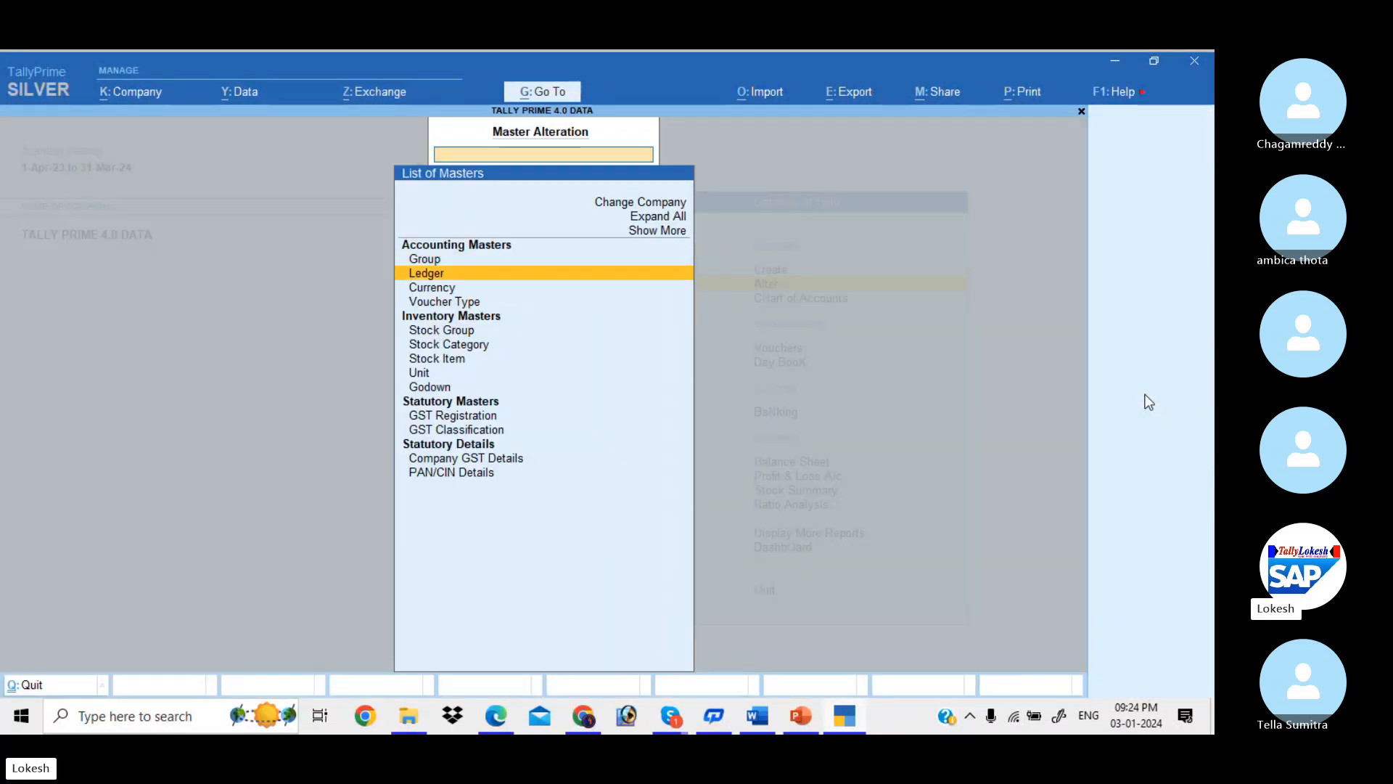
pyautogui.press('Return')
pyautogui.press('Escape')
# - Open the Ledger workbook from the TALLY EXCEL FILE folder and close Document Recovery, keeping the recovered files for later viewing
pyautogui.click(409, 715)
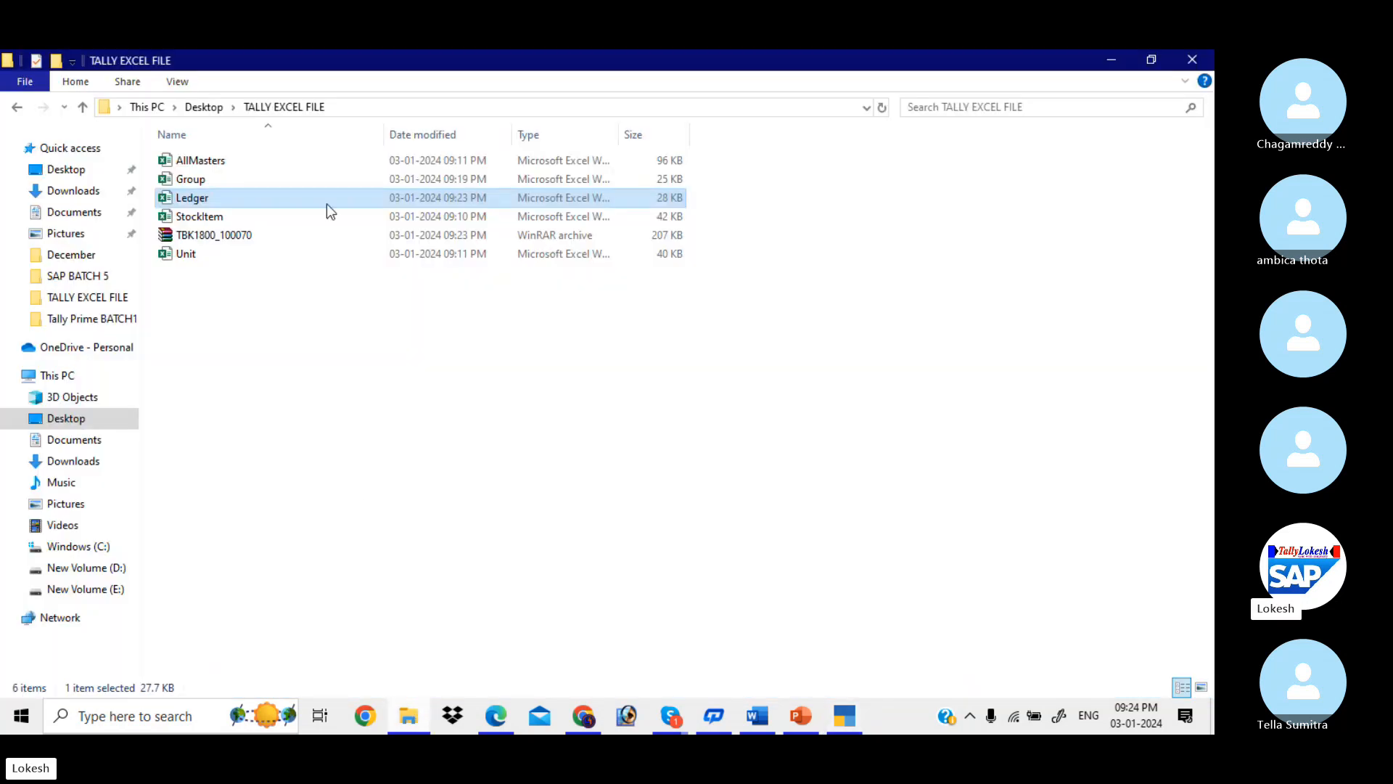
pyautogui.doubleClick(301, 203)
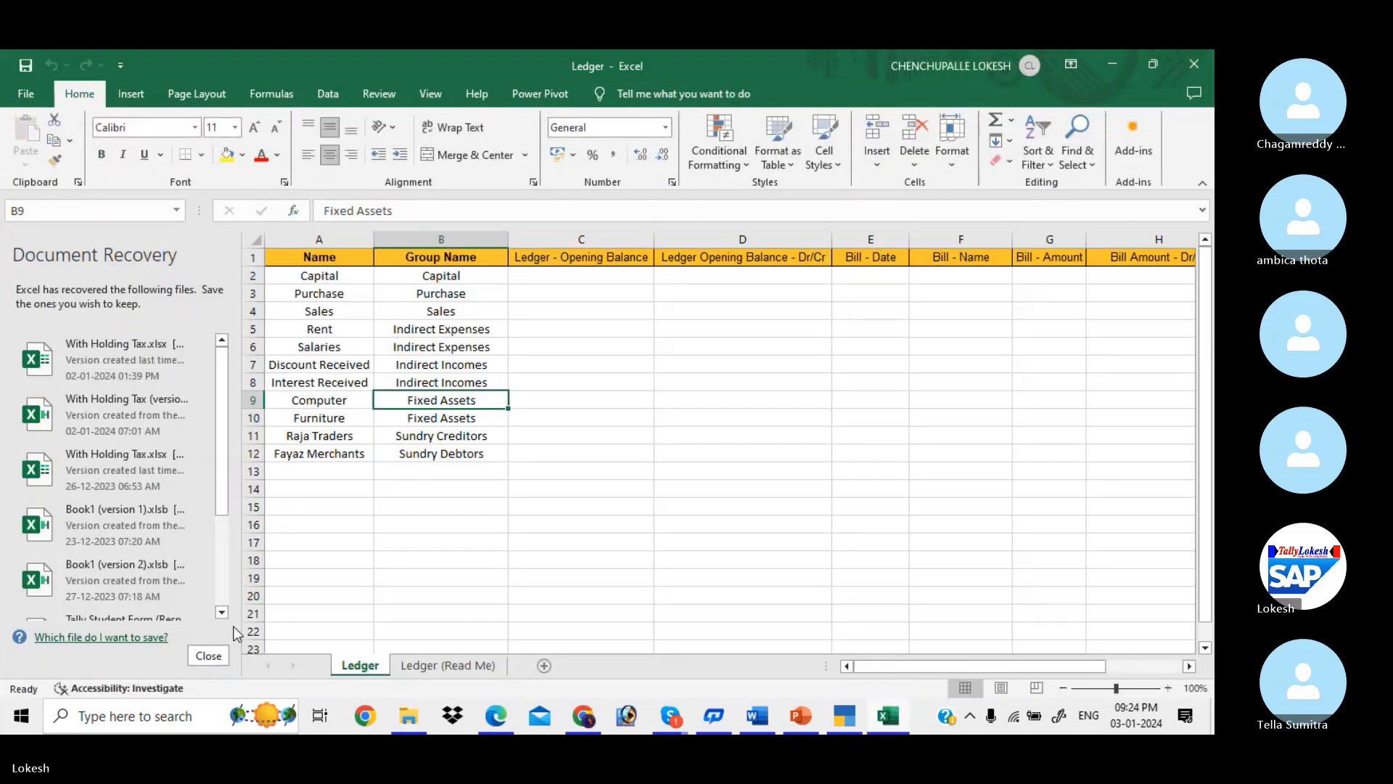
pyautogui.click(208, 655)
pyautogui.click(232, 281)
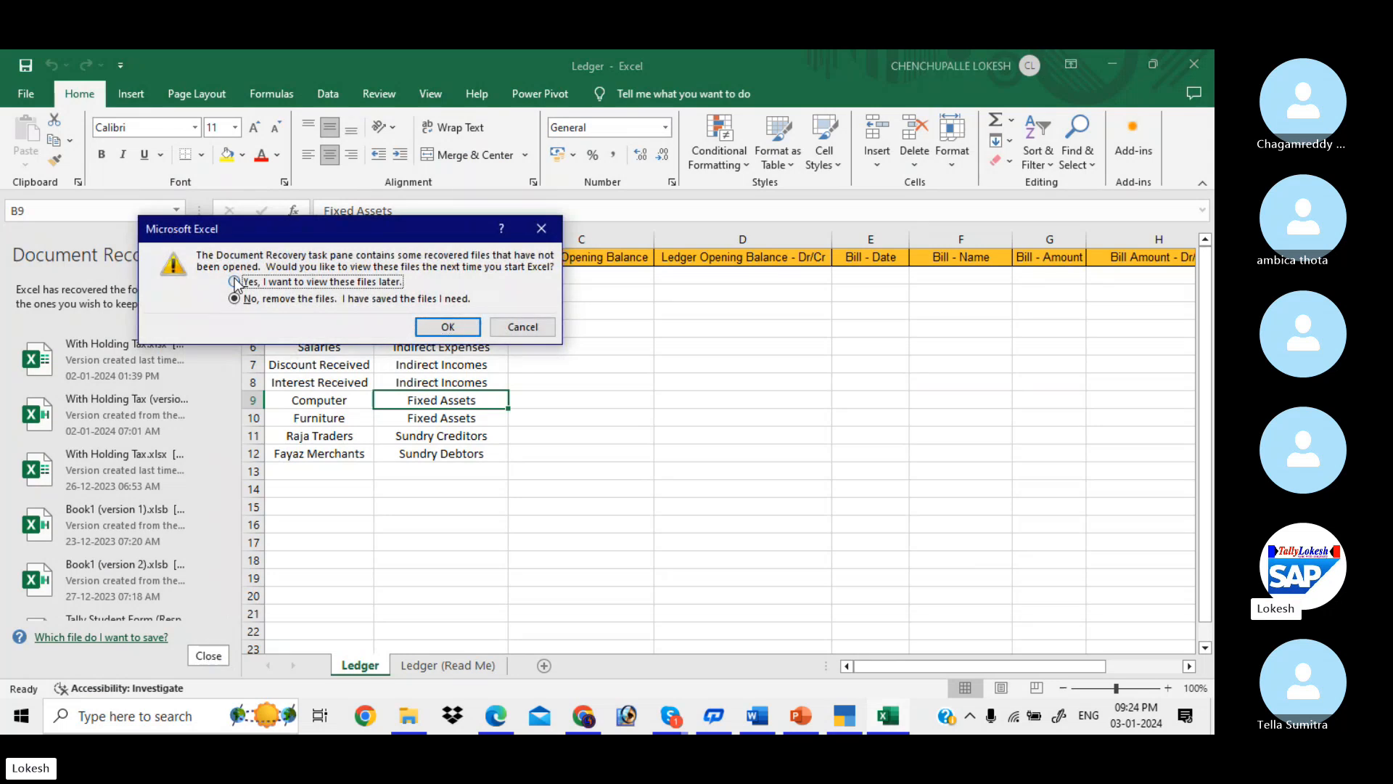
pyautogui.click(468, 328)
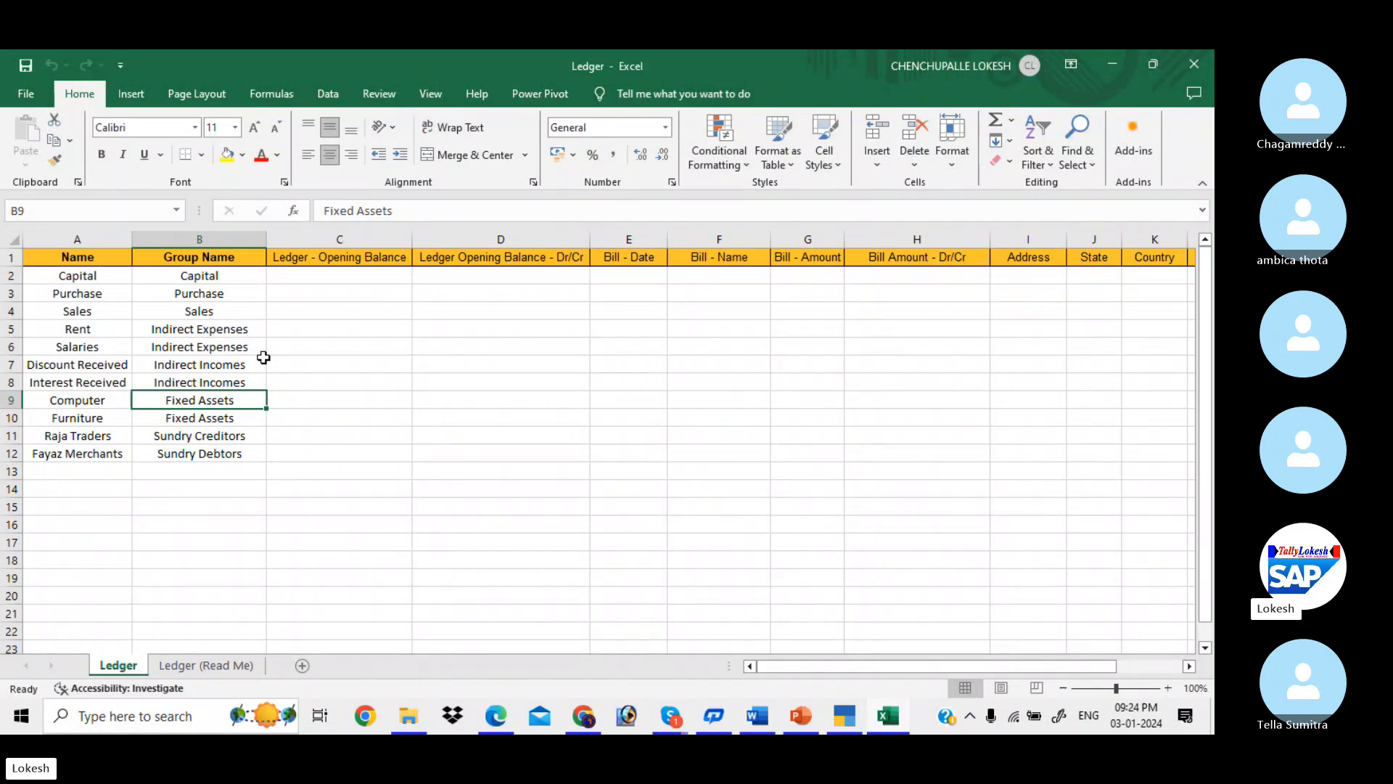
pyautogui.click(343, 404)
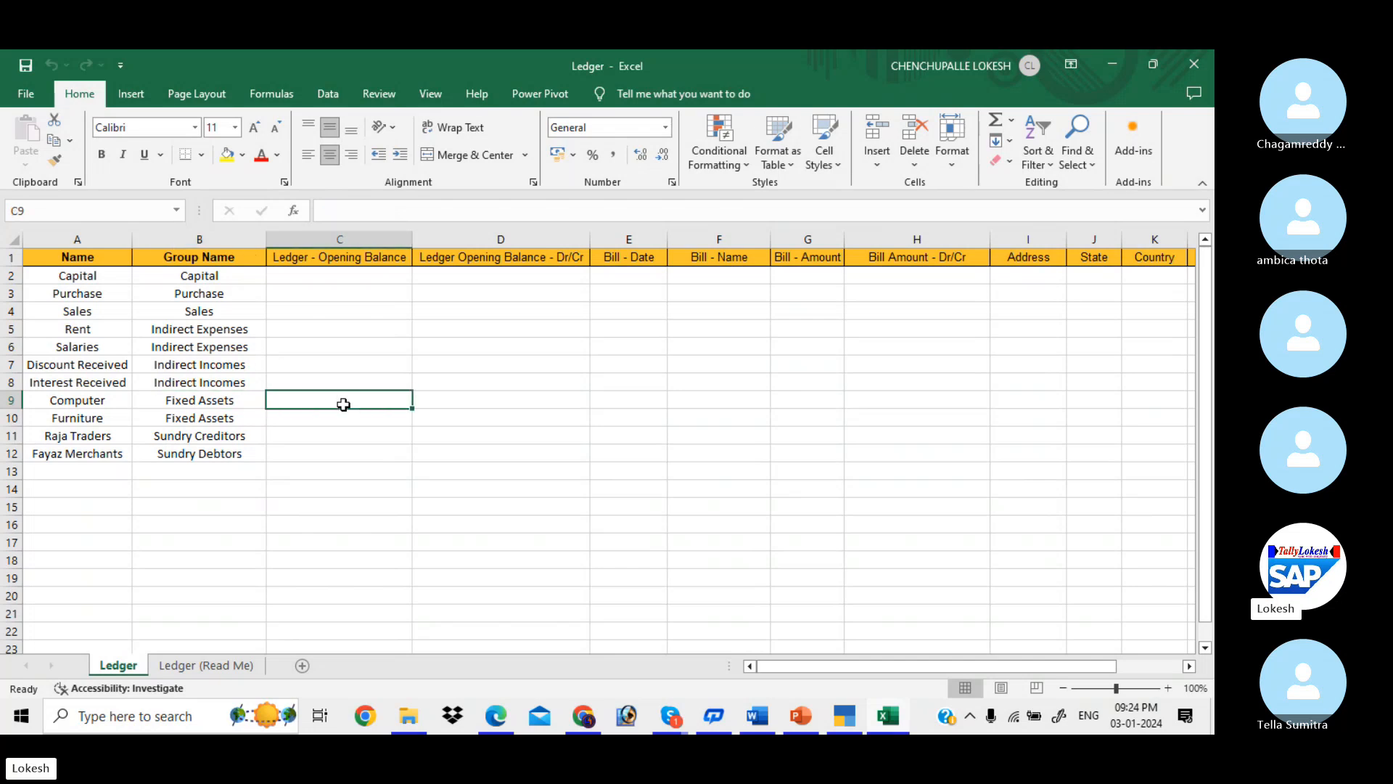
# - Switch to TallyPrime and look up the capital group's exact name in the Chart of Accounts list of groups
pyautogui.hotkey('alt', 'Tab')
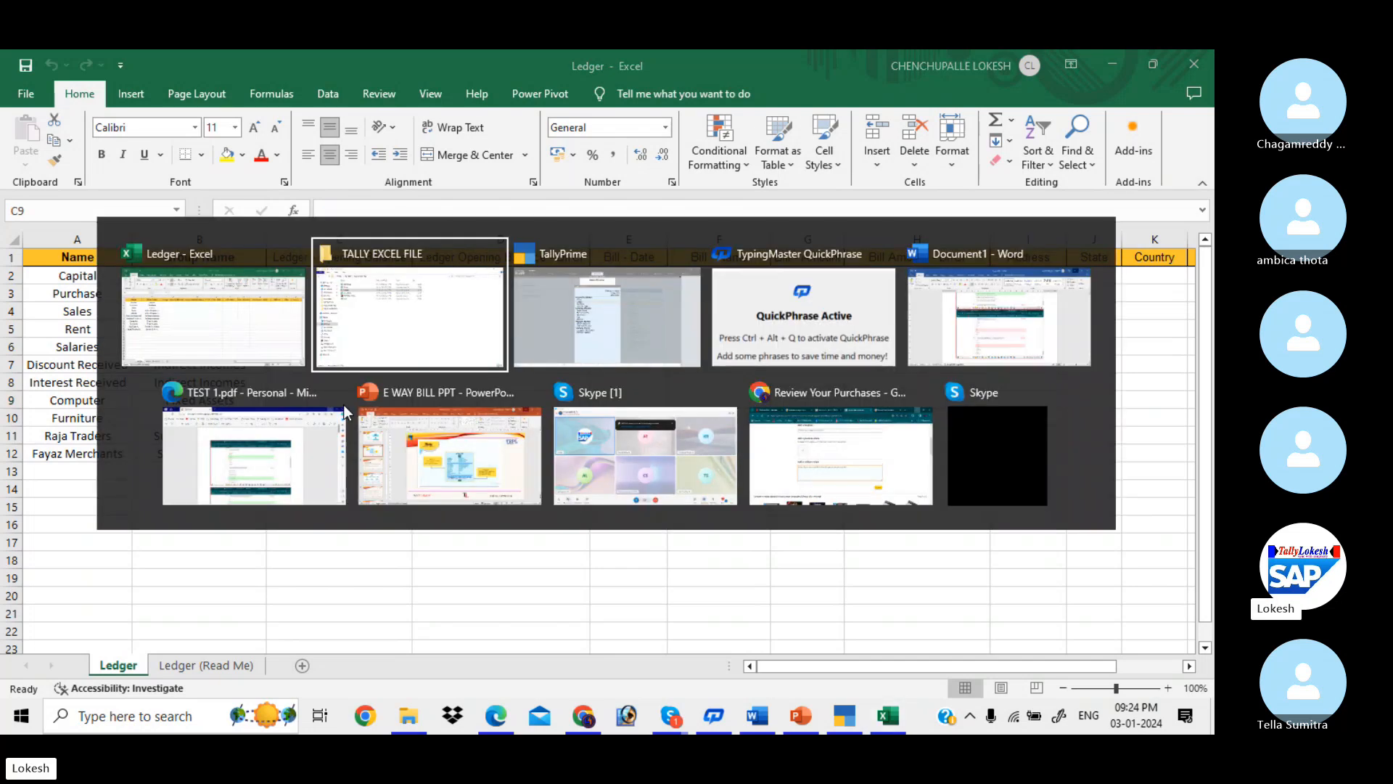
pyautogui.press('Escape')
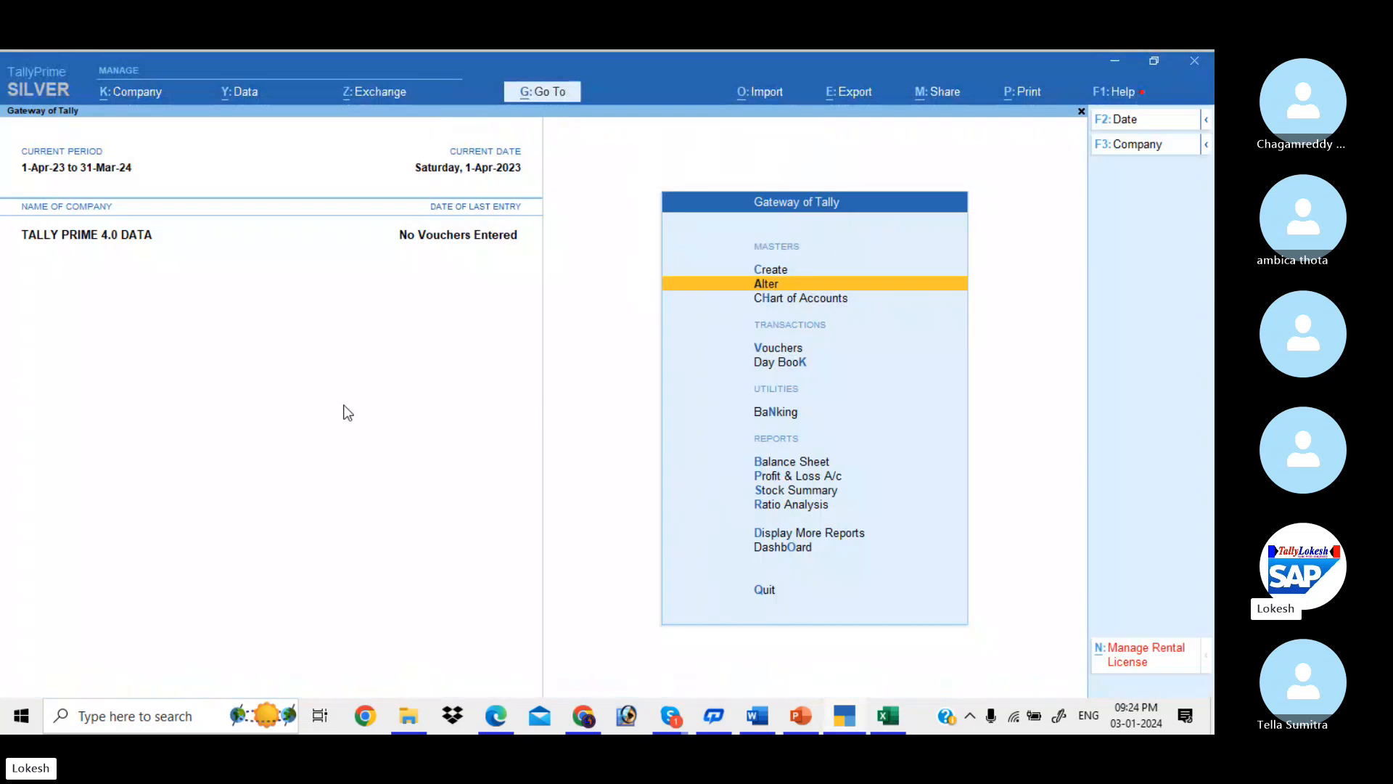
pyautogui.press('Down')
pyautogui.press('Return')
pyautogui.press('Up')
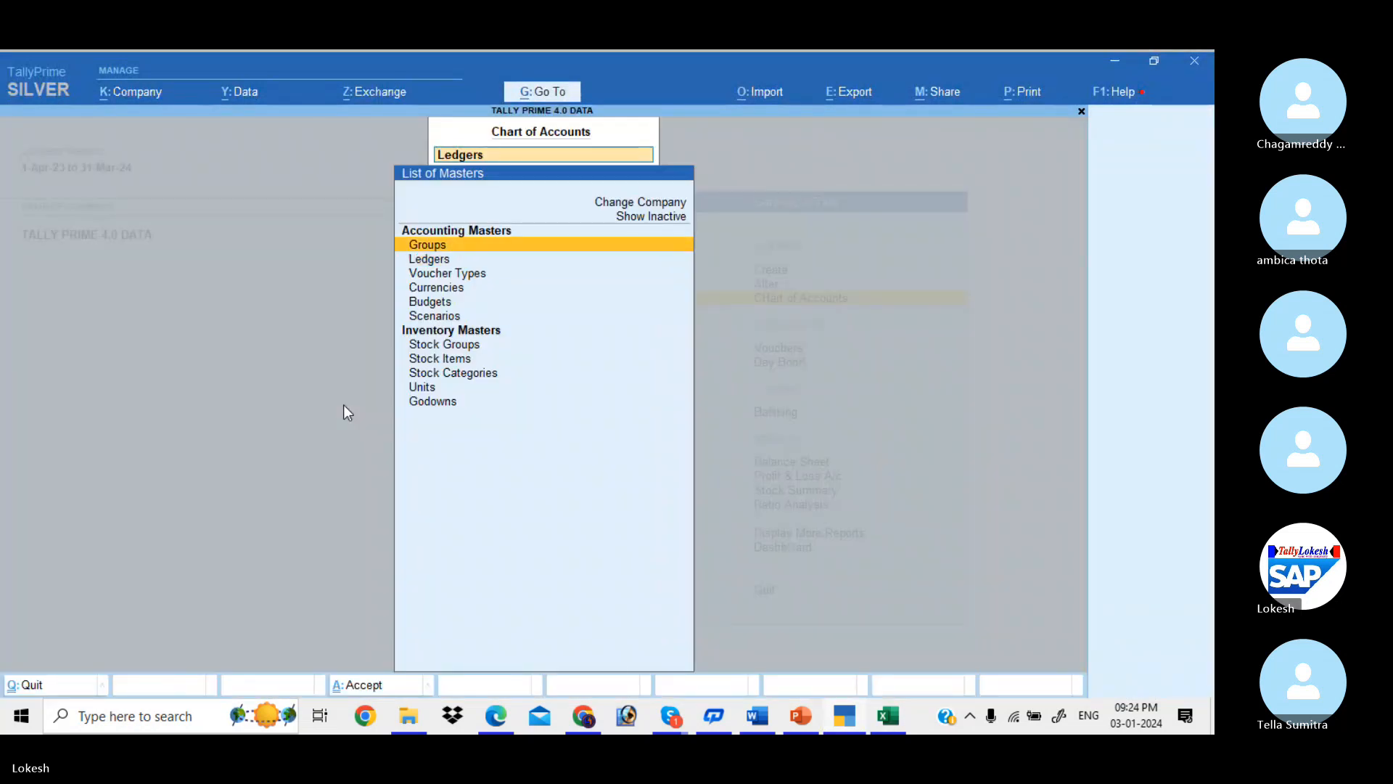
pyautogui.press('Return')
pyautogui.press('Down')
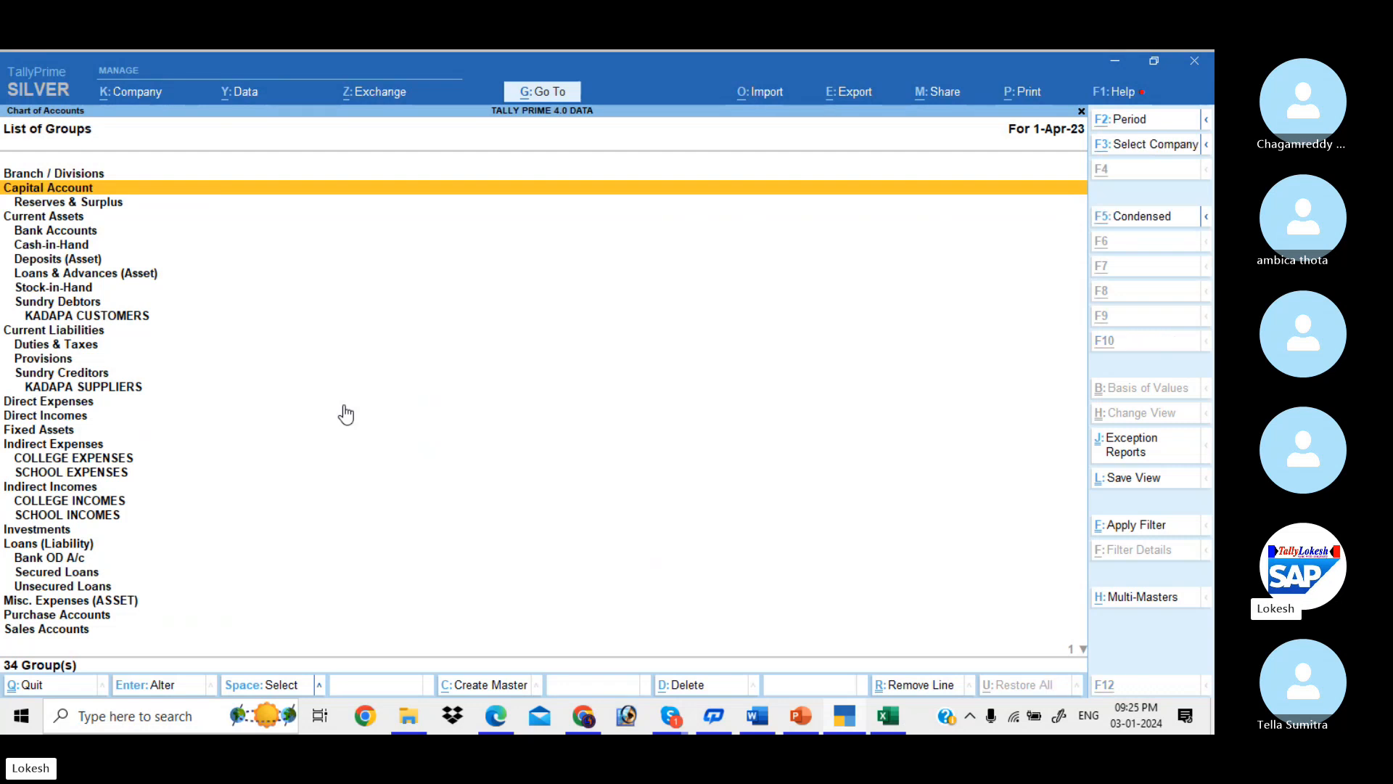
# - In the Excel Ledger sheet, change the Capital ledger's group name in B2 to Capital Account, then save and close the workbook
pyautogui.hotkey('alt', 'Tab')
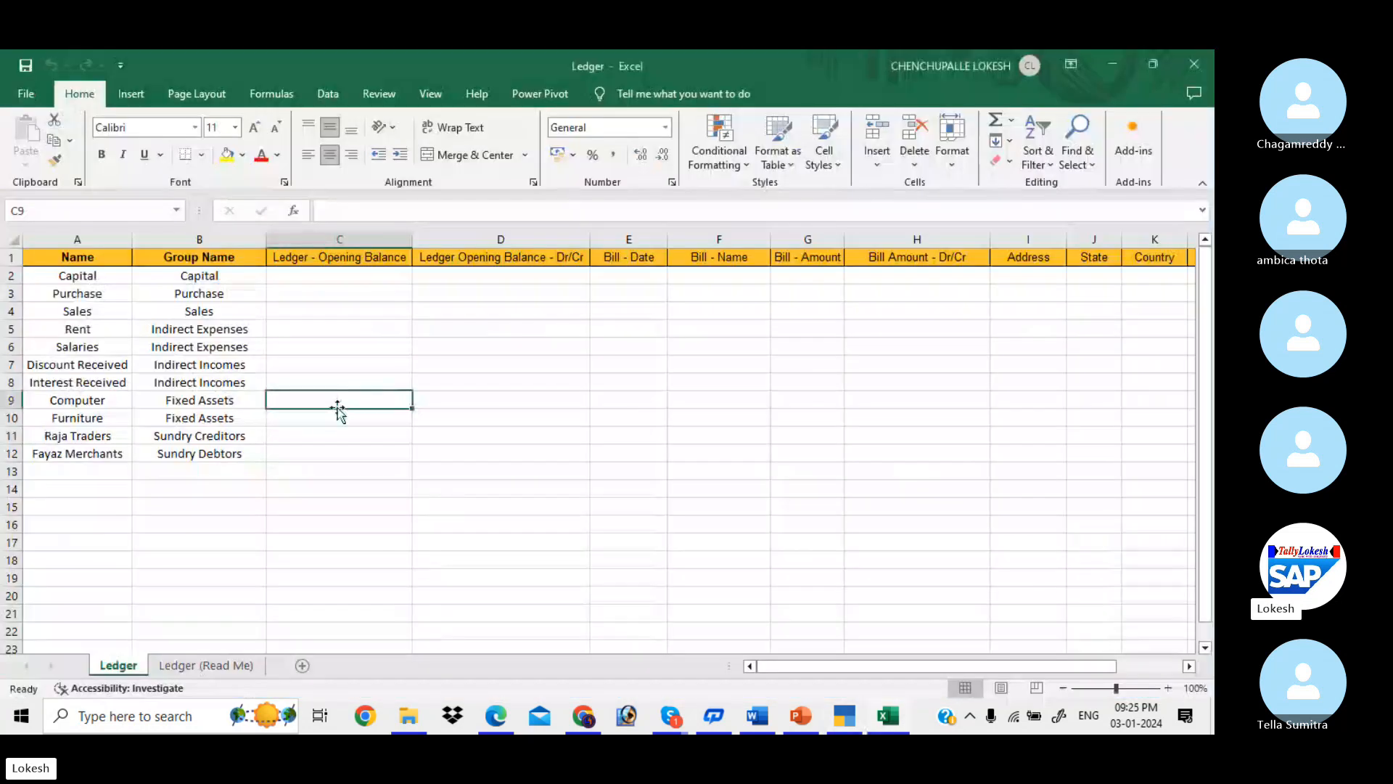
pyautogui.doubleClick(247, 276)
pyautogui.write('a')
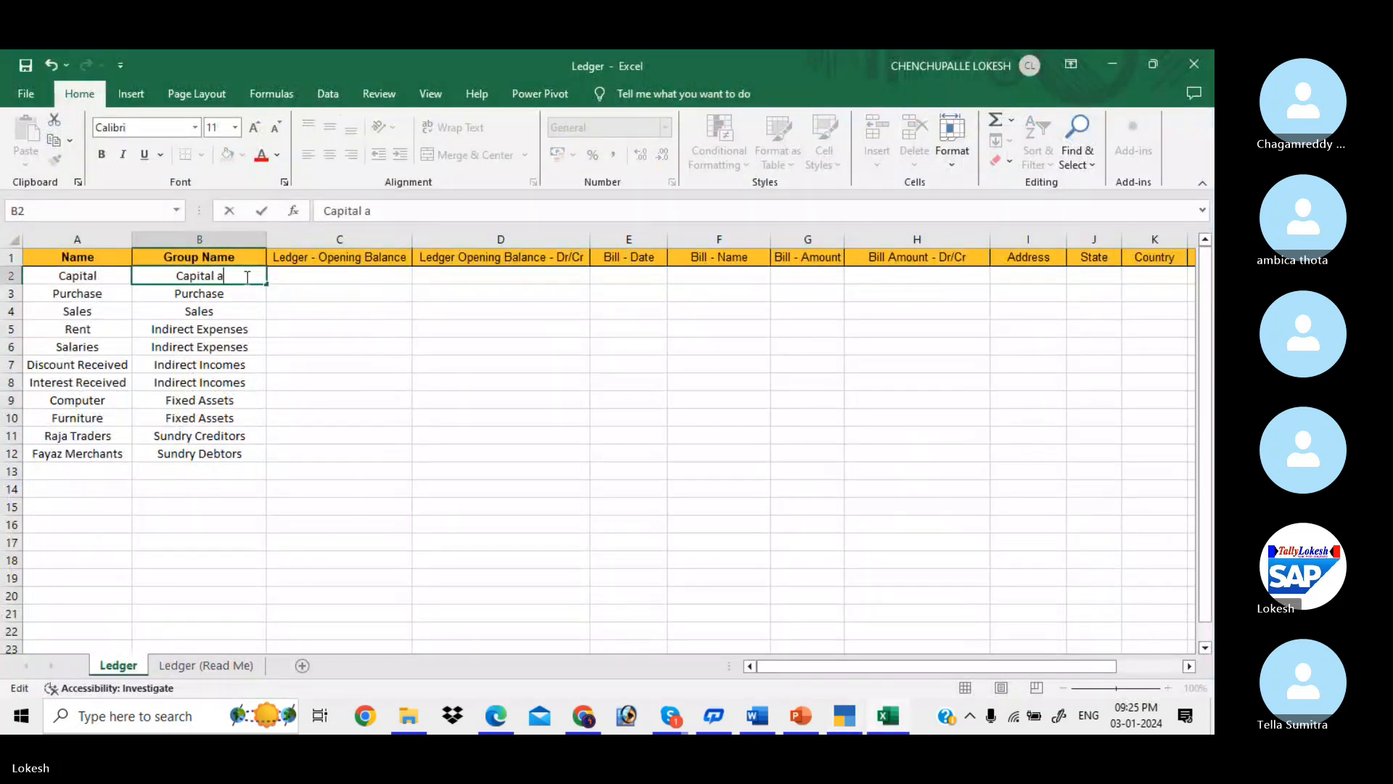
pyautogui.press('BackSpace')
pyautogui.write('Account')
pyautogui.press('Return')
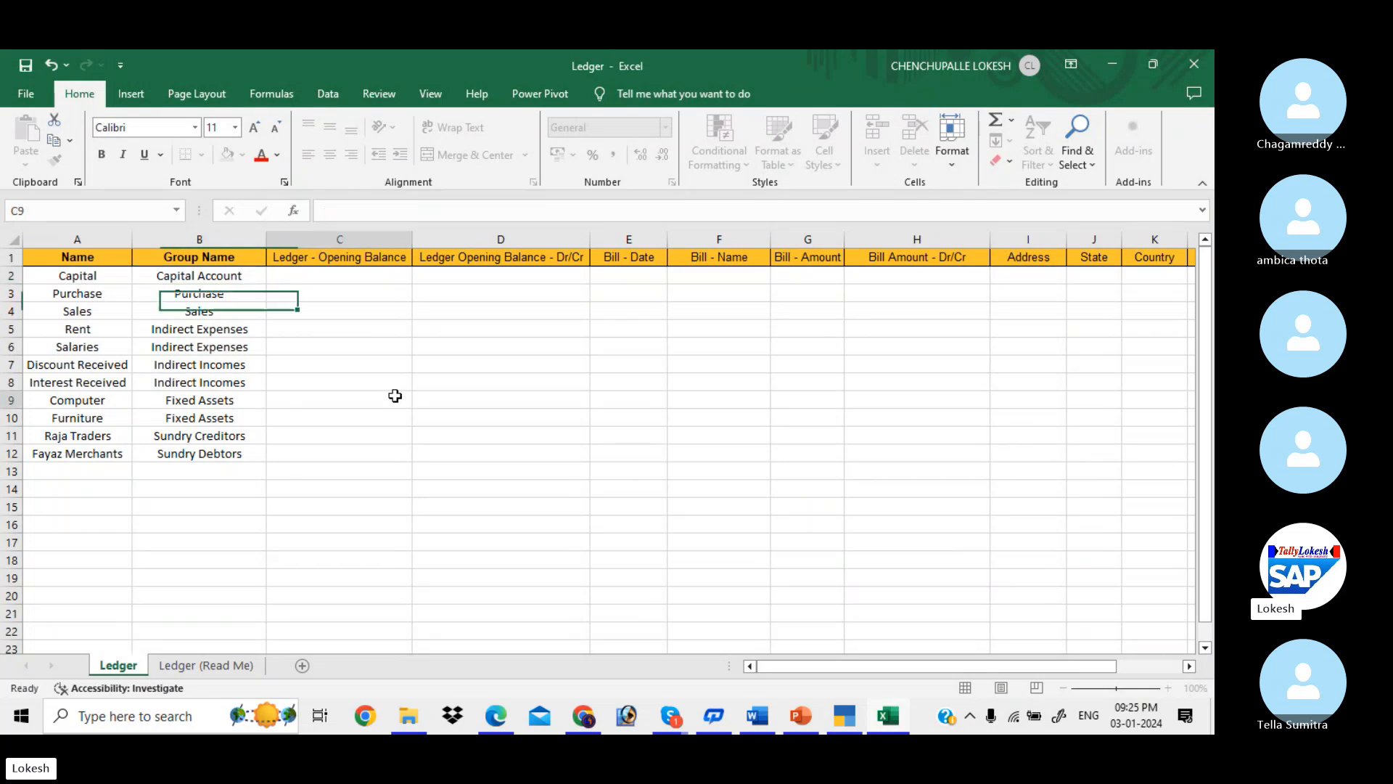
pyautogui.click(394, 395)
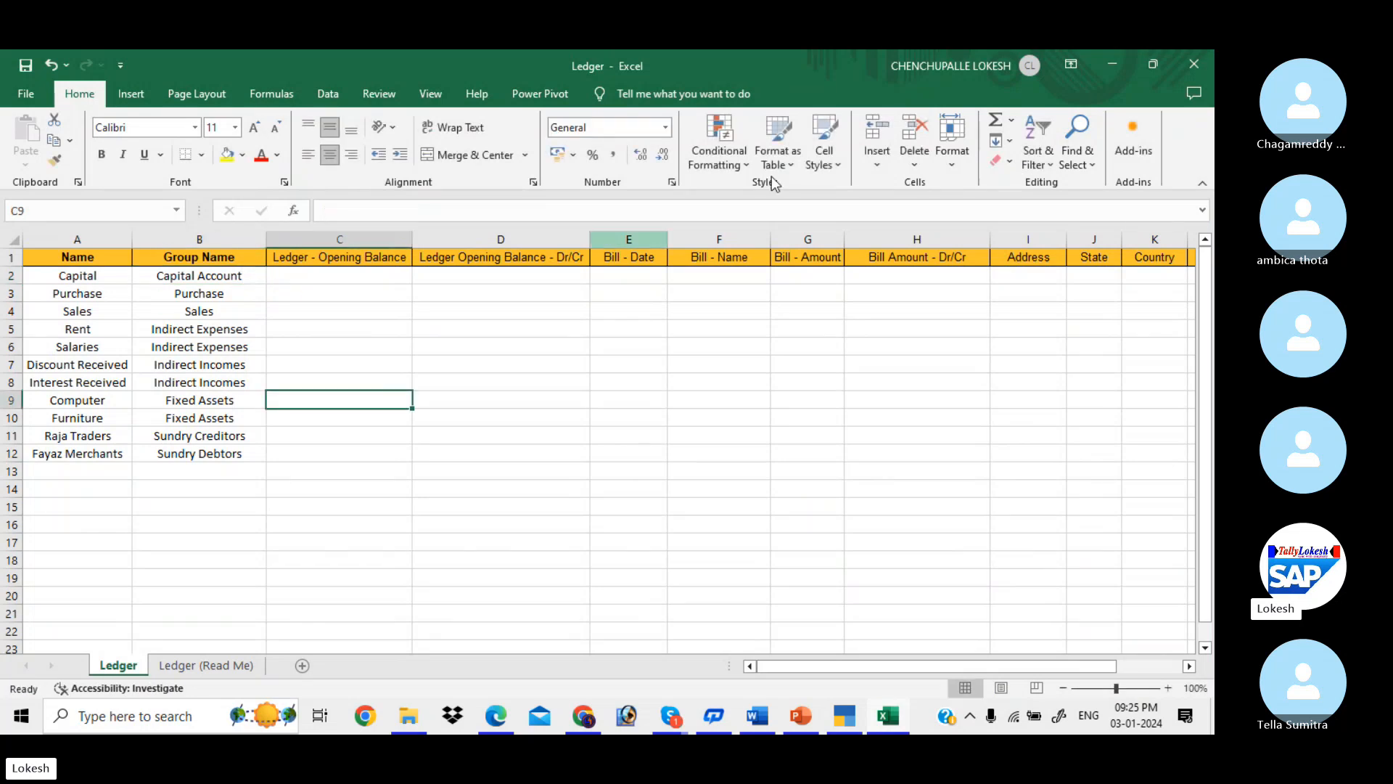
pyautogui.click(1179, 56)
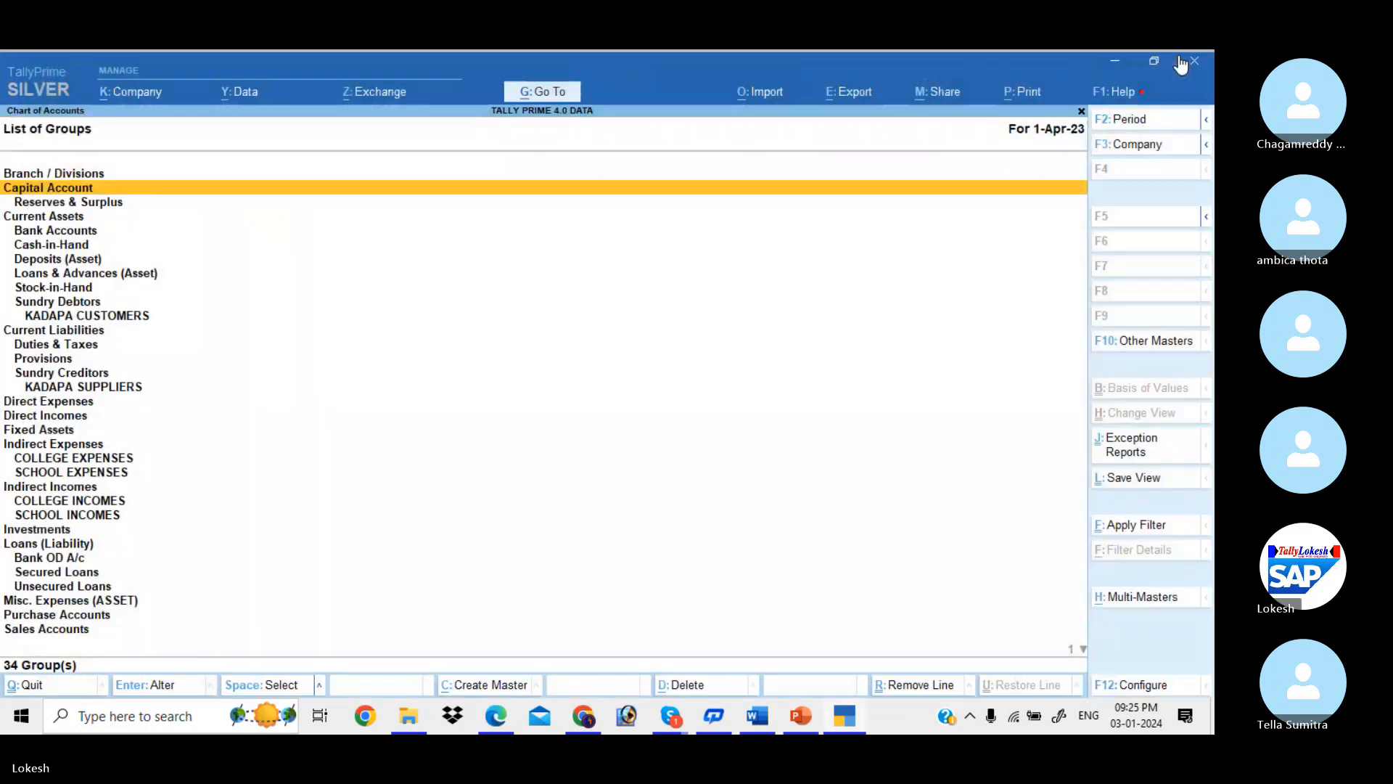
# - Leave the list of groups and start a masters import from Ledger.xlsx in Excel format, using the Ledger worksheet
pyautogui.press('Escape')
pyautogui.press('Escape')
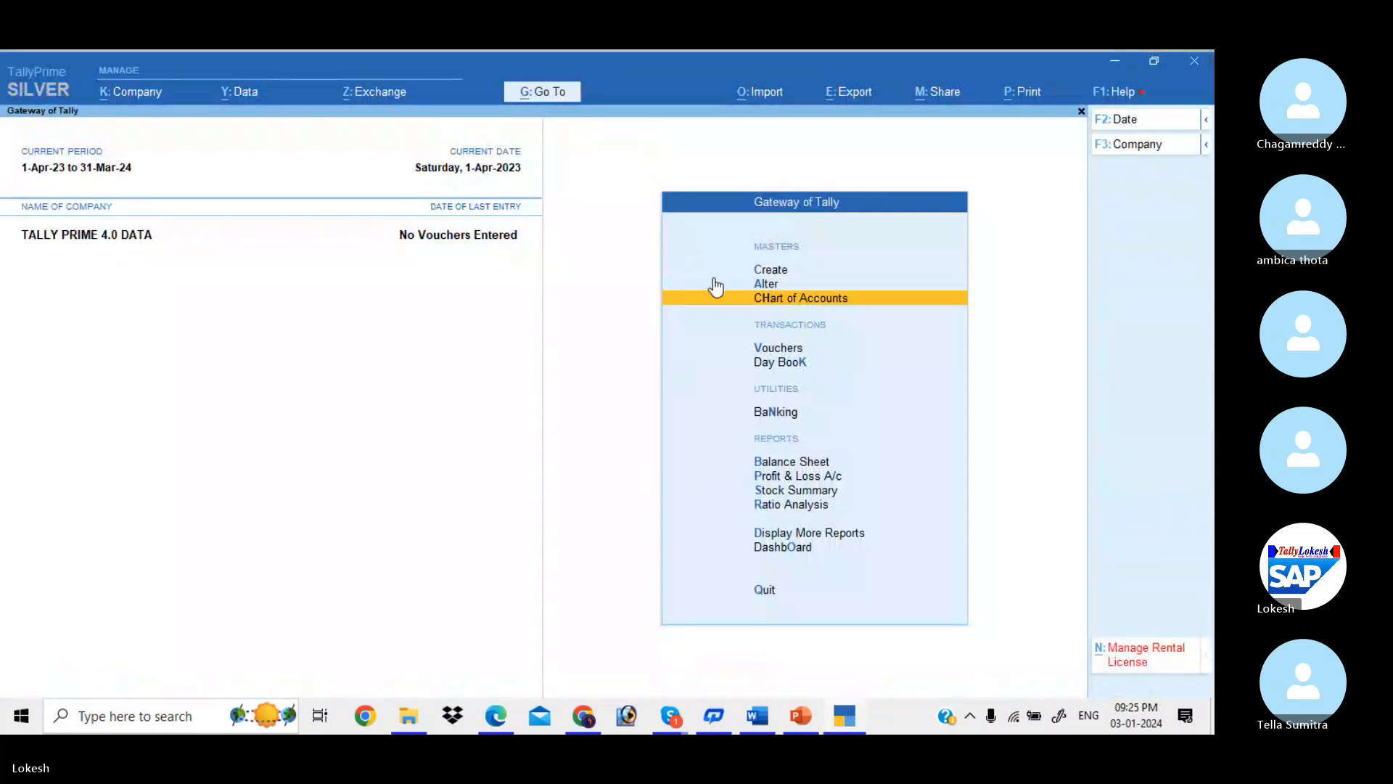
pyautogui.click(767, 93)
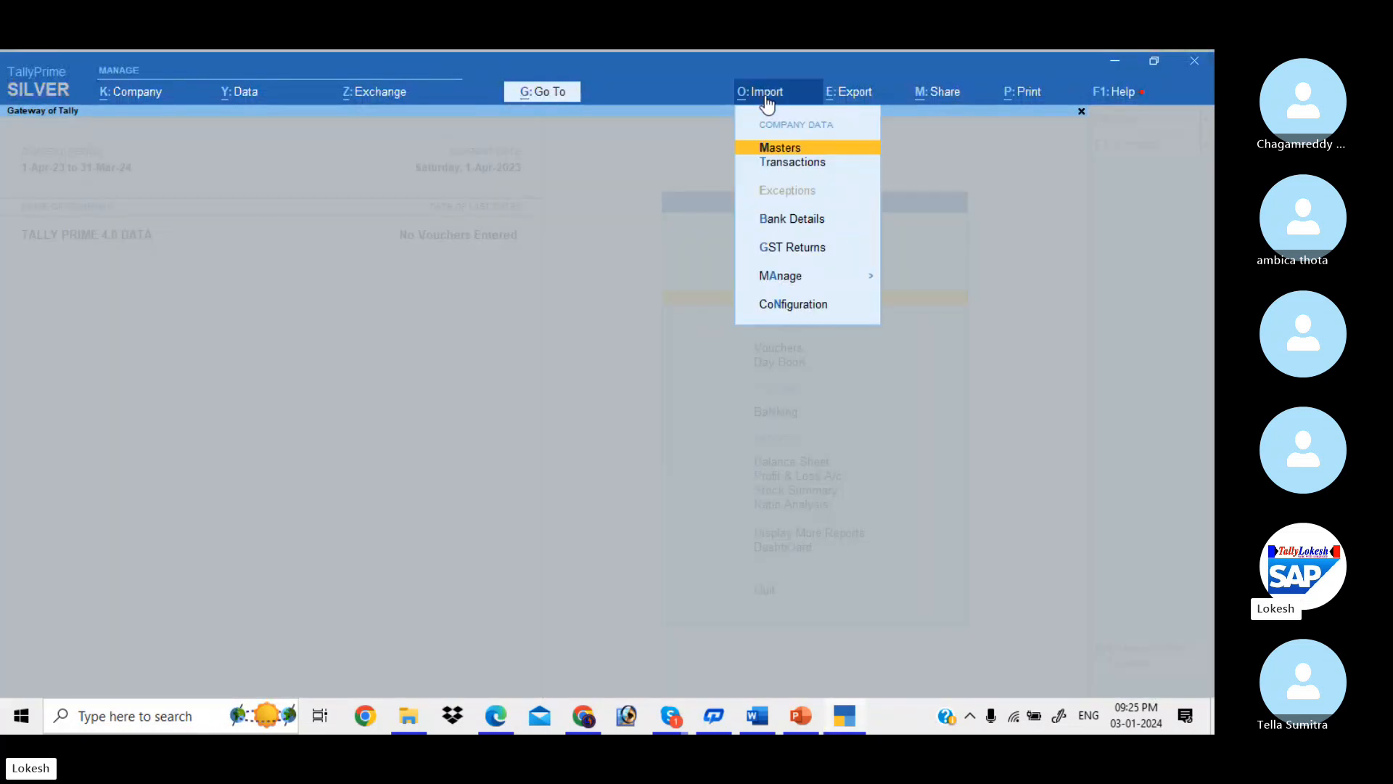
pyautogui.press('Return')
pyautogui.press('Return')
pyautogui.press('Return')
pyautogui.press('Return')
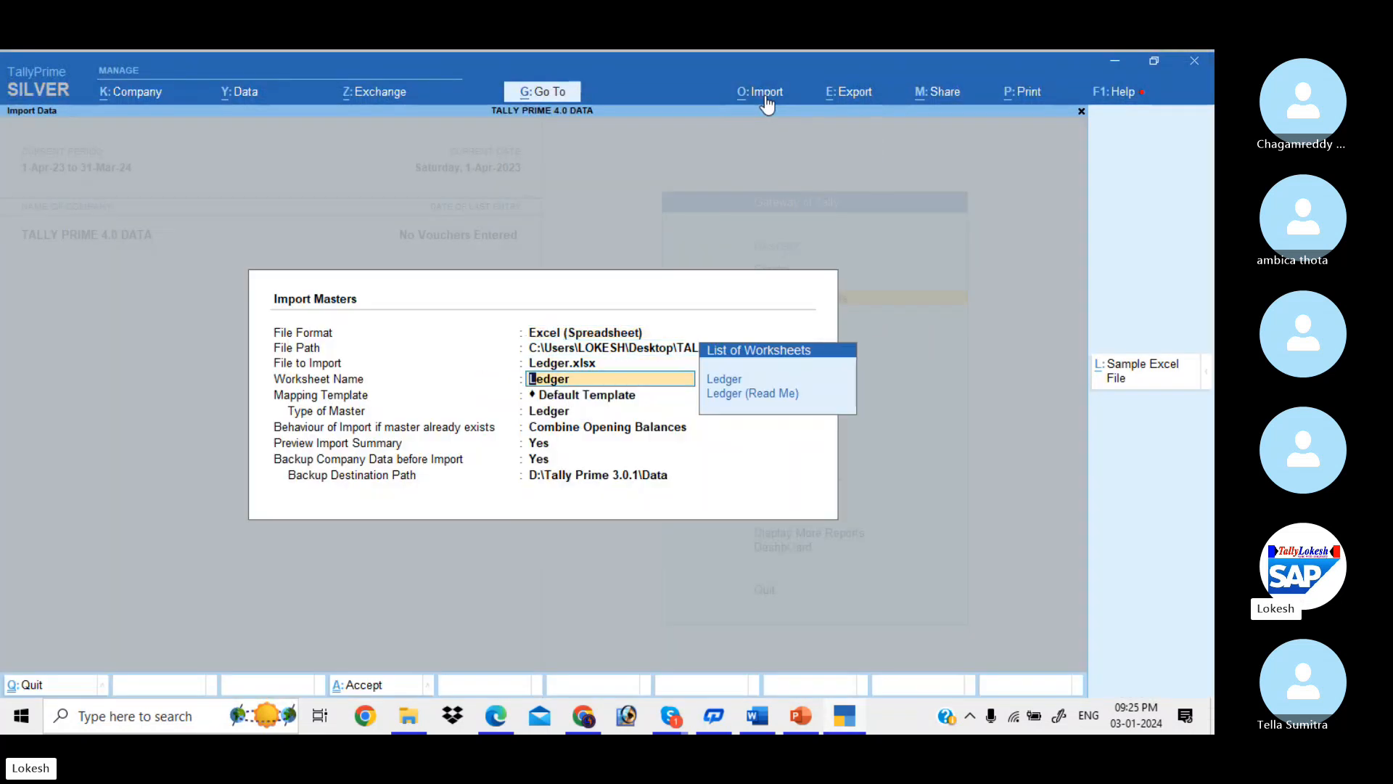
pyautogui.press('Return')
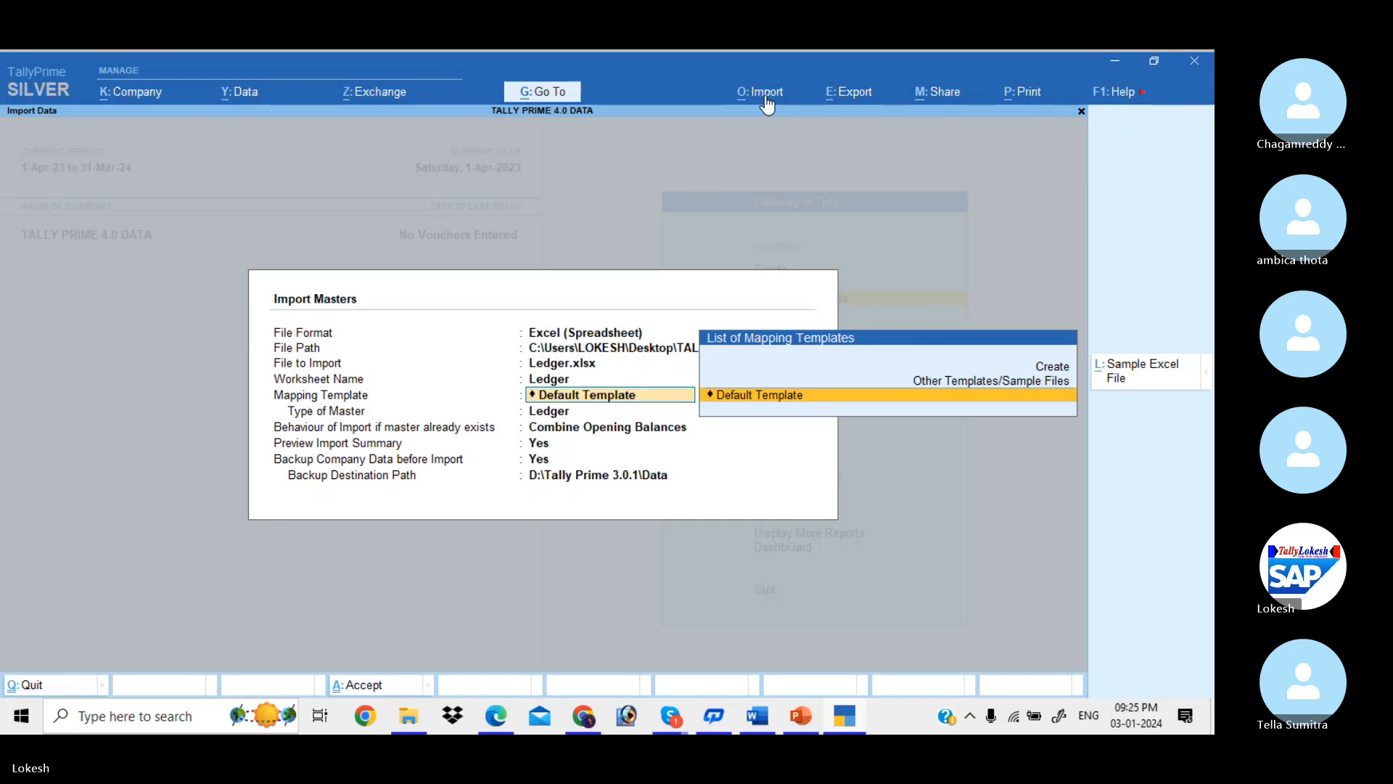
# - Keep Default Template, Ledger and Combine Opening Balances, with preview and backup at Yes, and accept the import settings
pyautogui.press('Return')
pyautogui.press('Return')
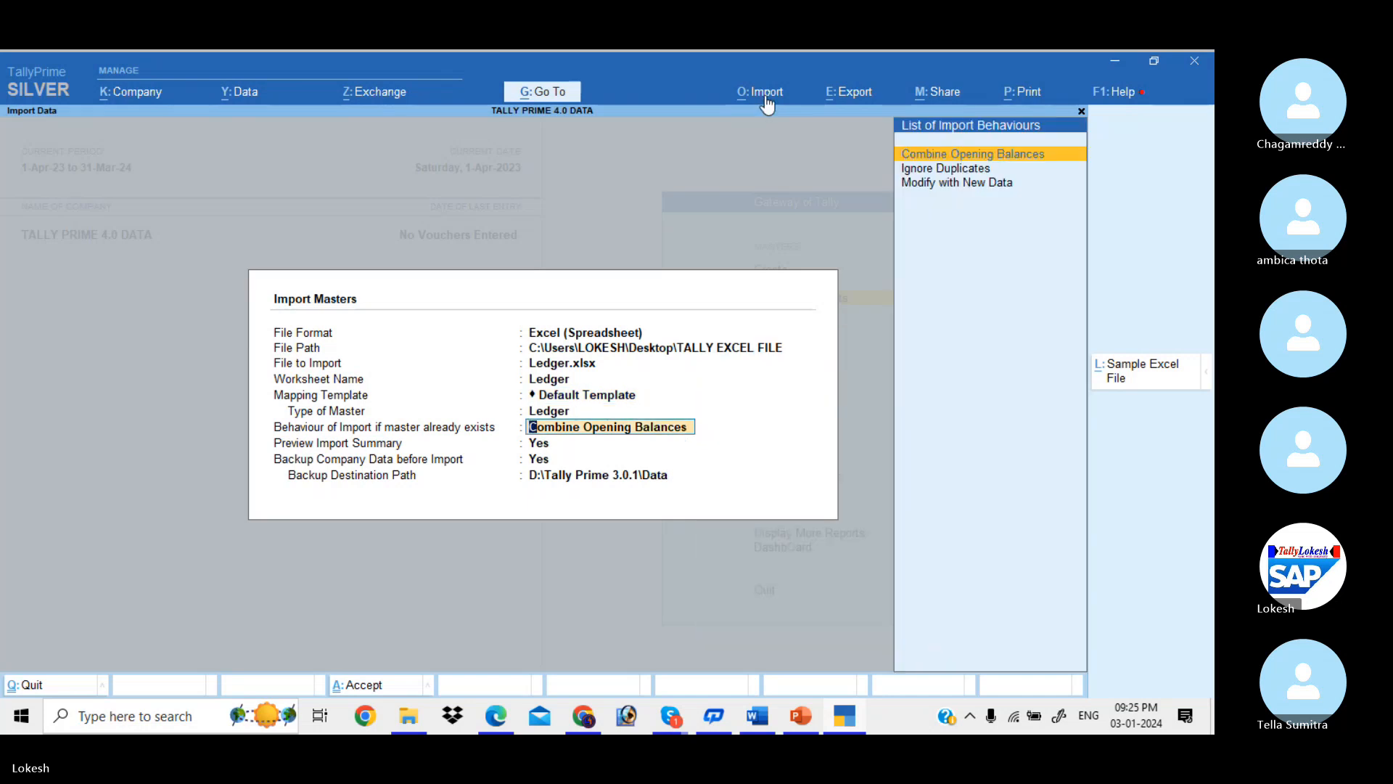
pyautogui.press('Return')
pyautogui.press('Return')
pyautogui.press('Return')
pyautogui.press('Return')
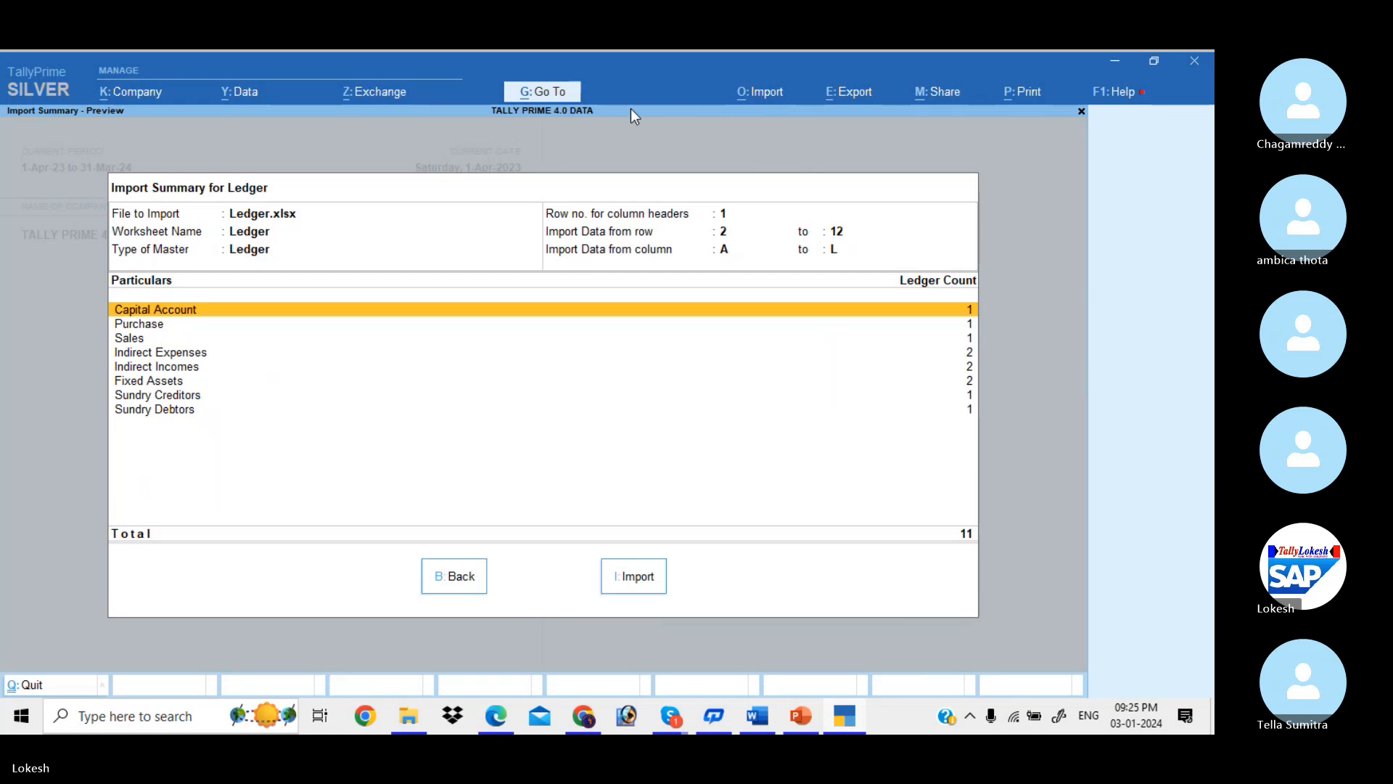
# - Run the ledger import and examine the import errors in the event log
pyautogui.click(658, 583)
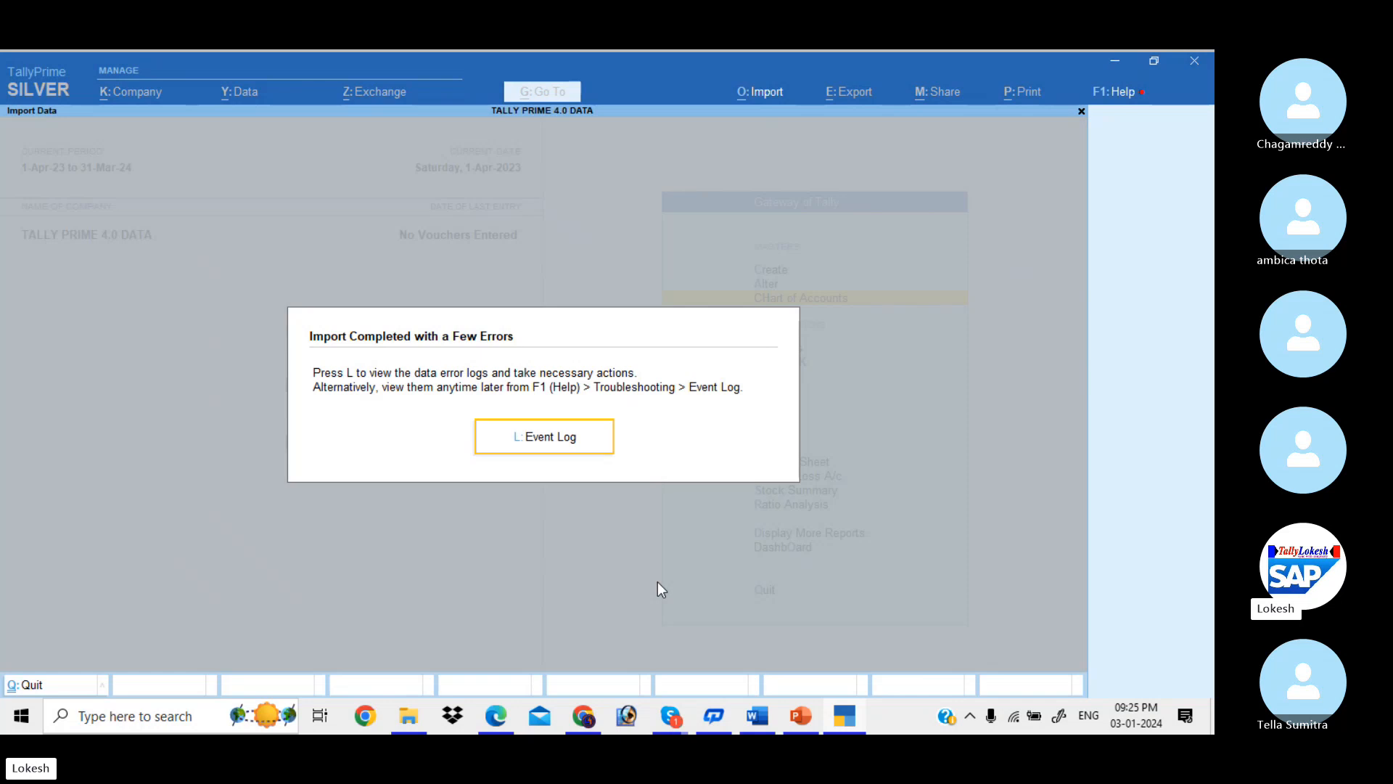
pyautogui.press('l')
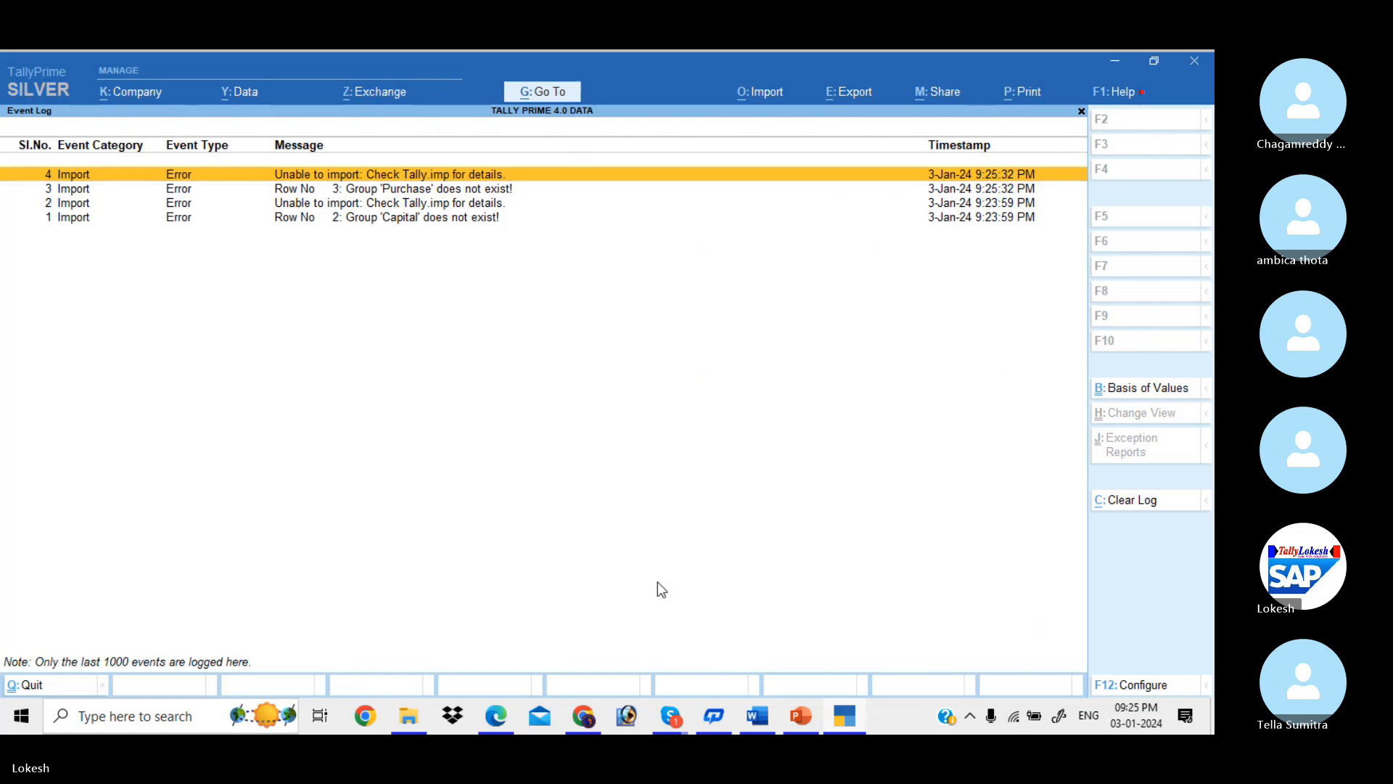
pyautogui.press('Down')
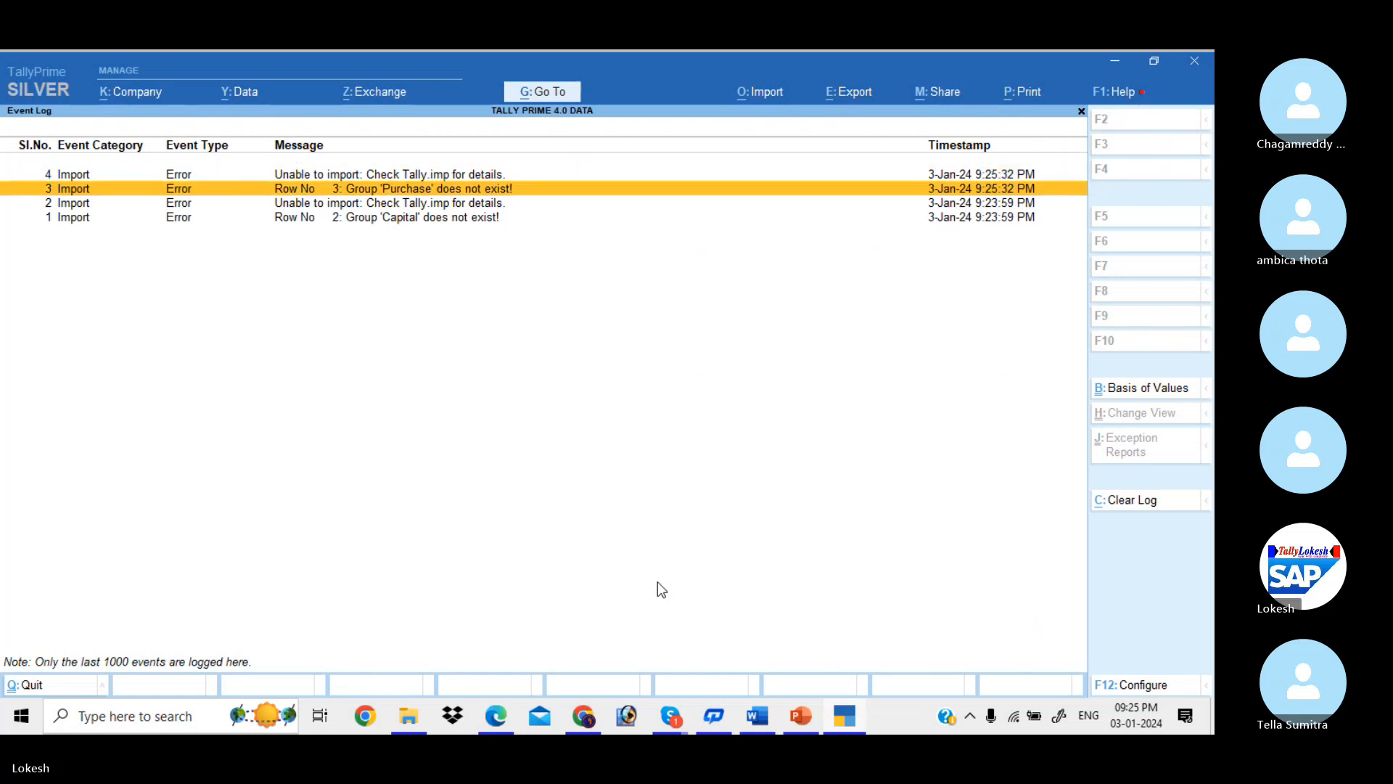
# - Clear all entries from the event log and close the import message
pyautogui.click(1122, 506)
pyautogui.press('y')
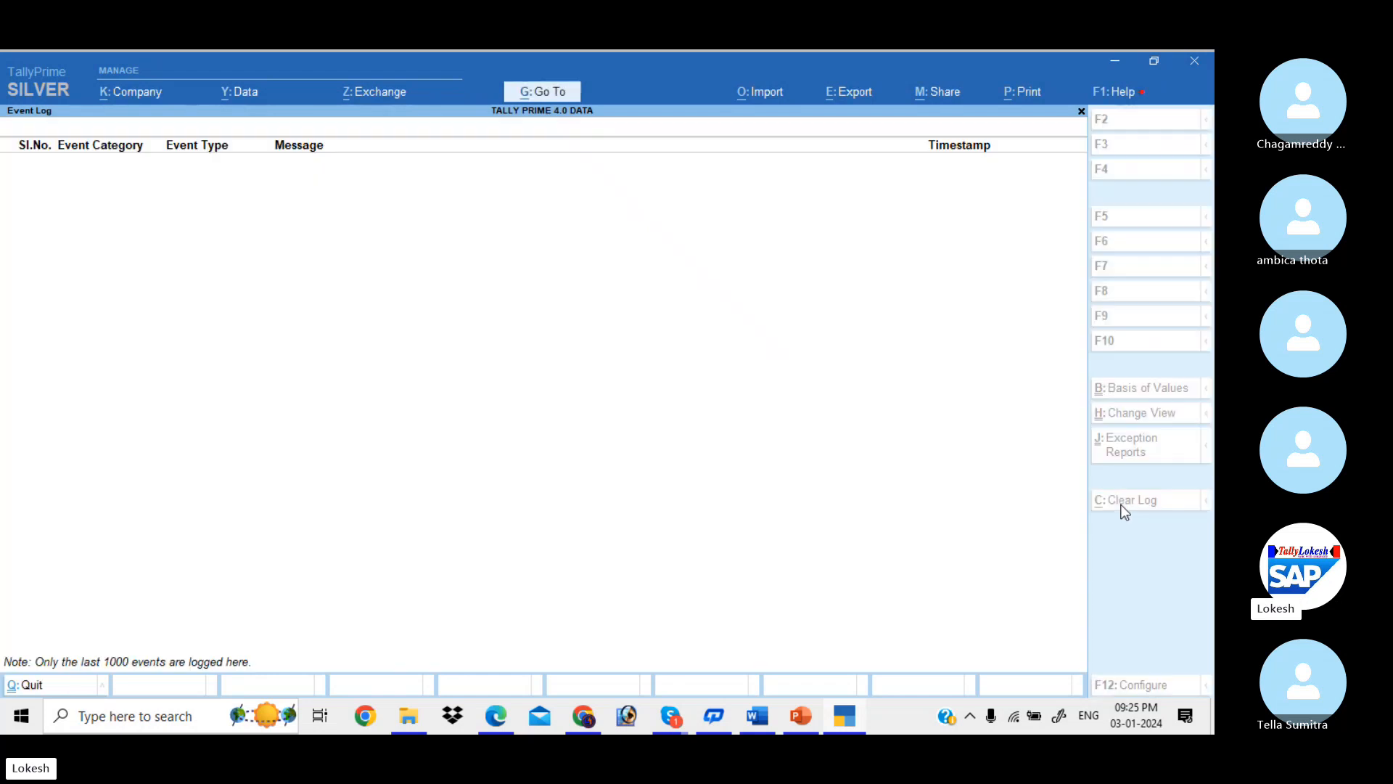
pyautogui.press('Escape')
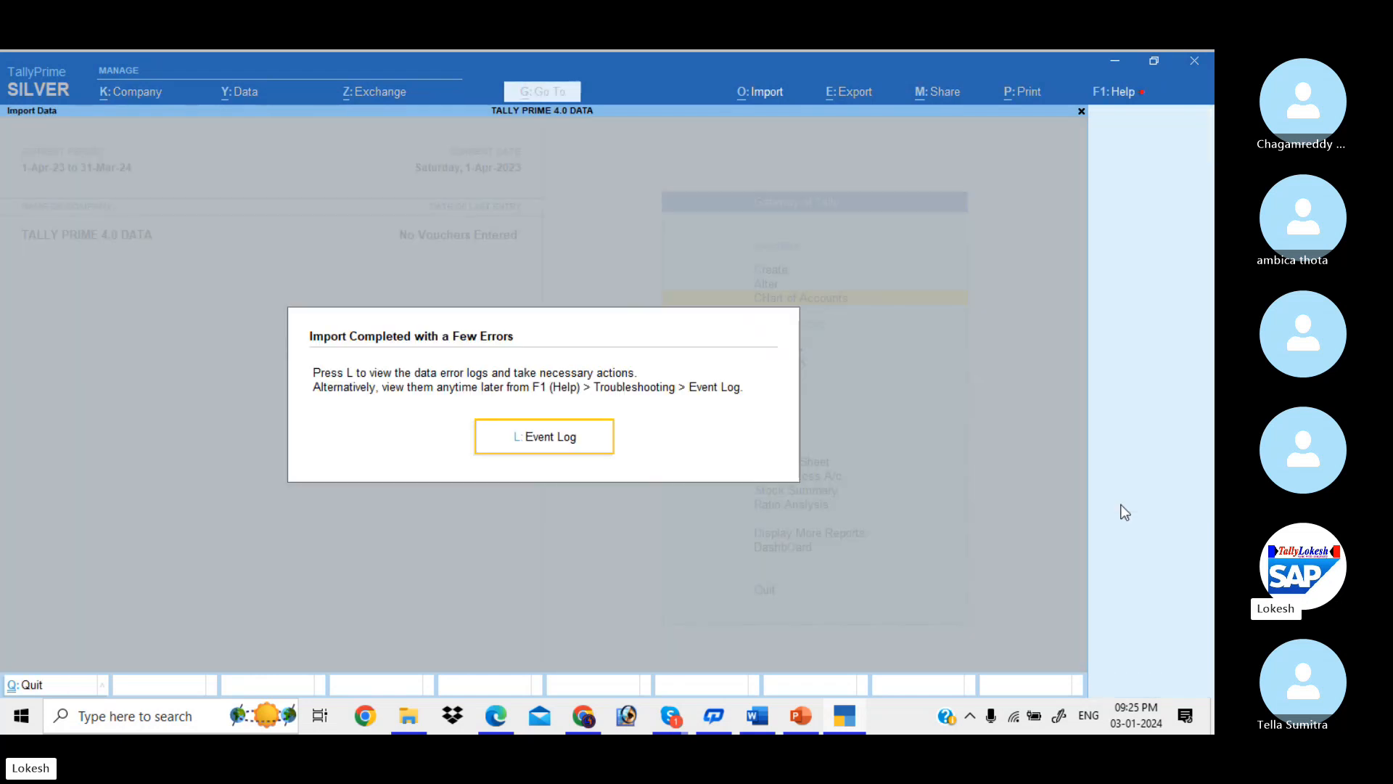
pyautogui.press('Escape')
# - Open the Capital ledger for alteration to check its details and group, leaving it unaltered
pyautogui.press('Up')
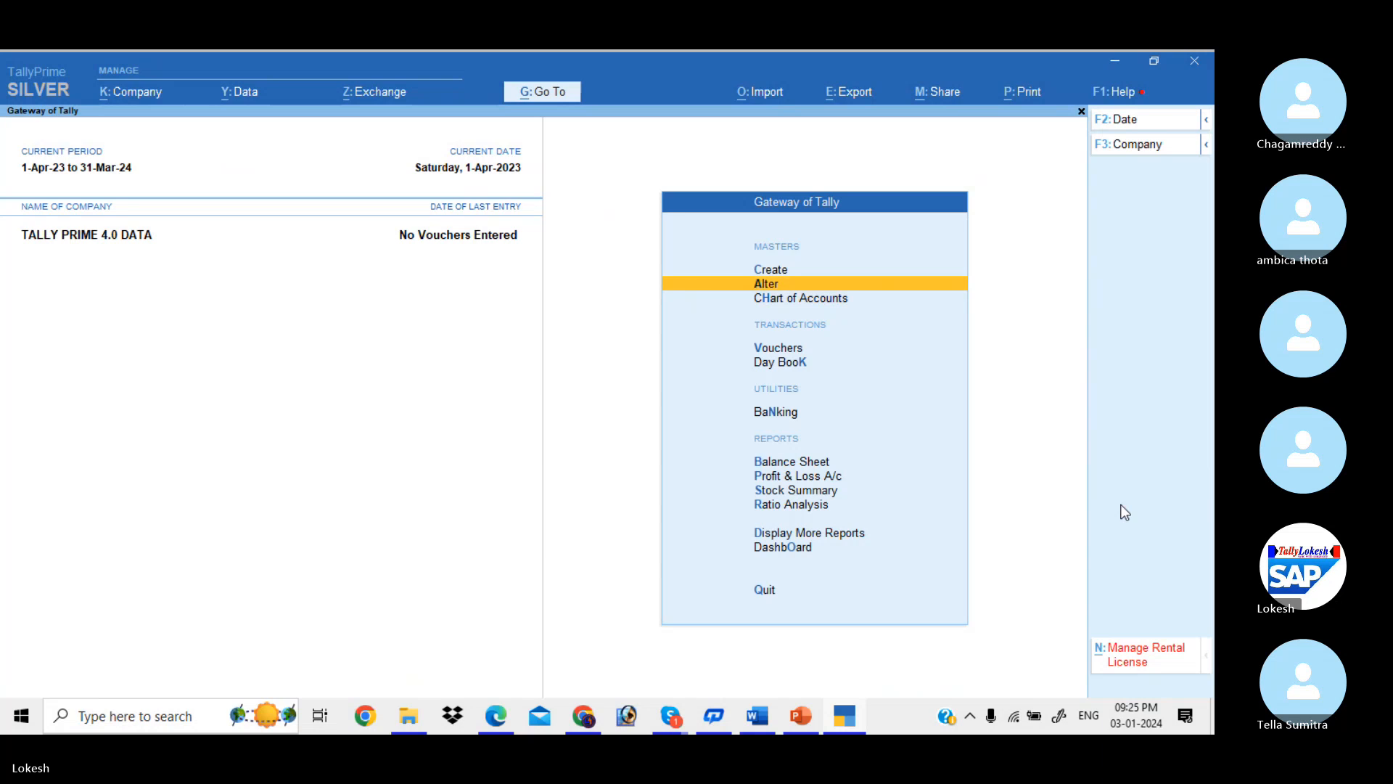
pyautogui.press('Return')
pyautogui.press('Down')
pyautogui.press('Return')
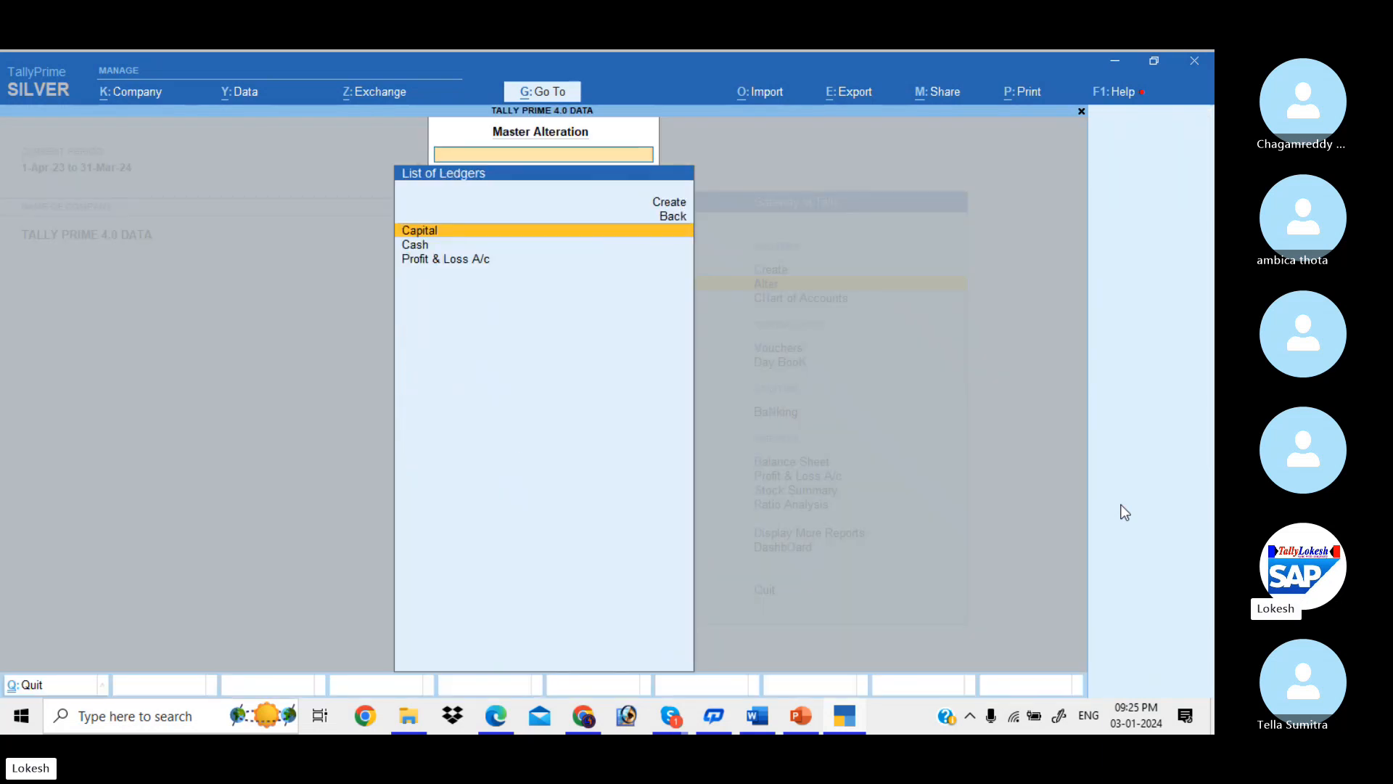
pyautogui.press('Return')
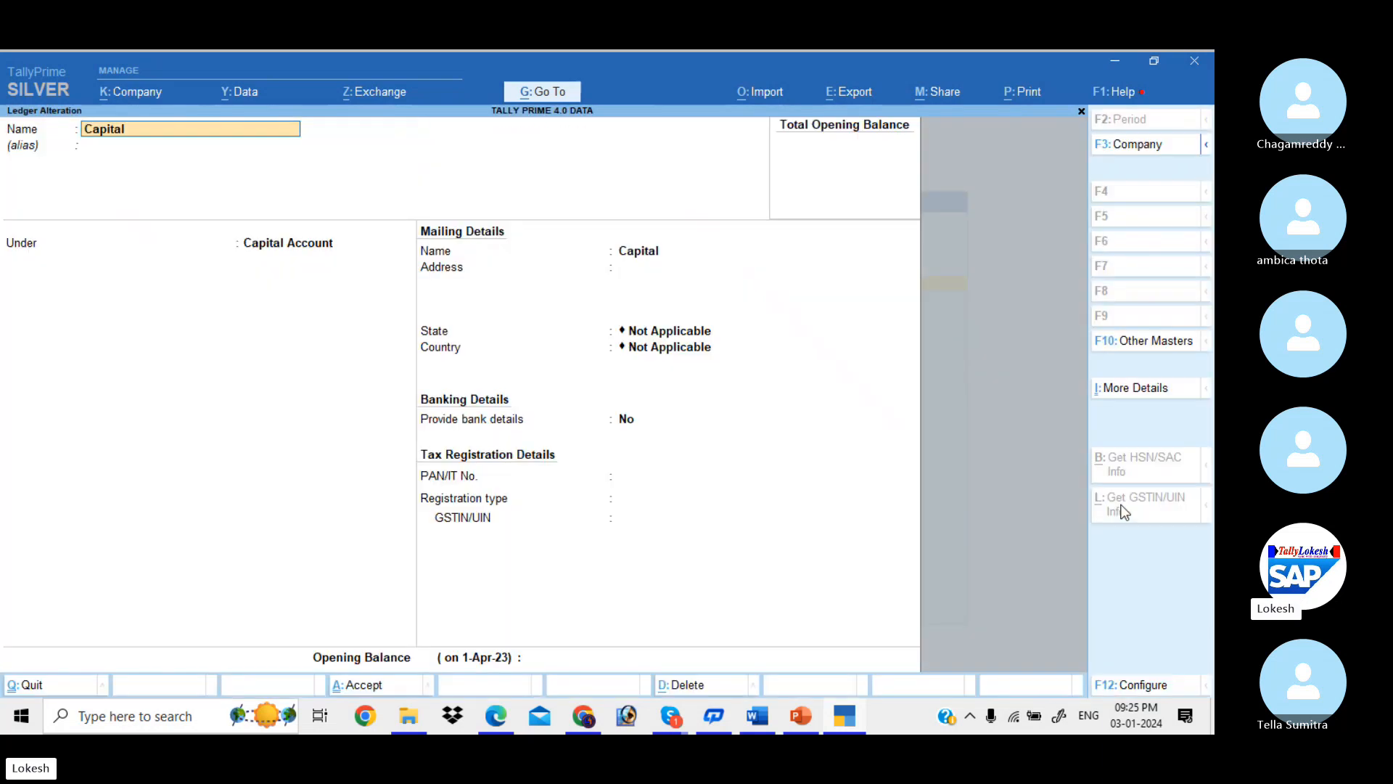
pyautogui.press('Escape')
pyautogui.press('Return')
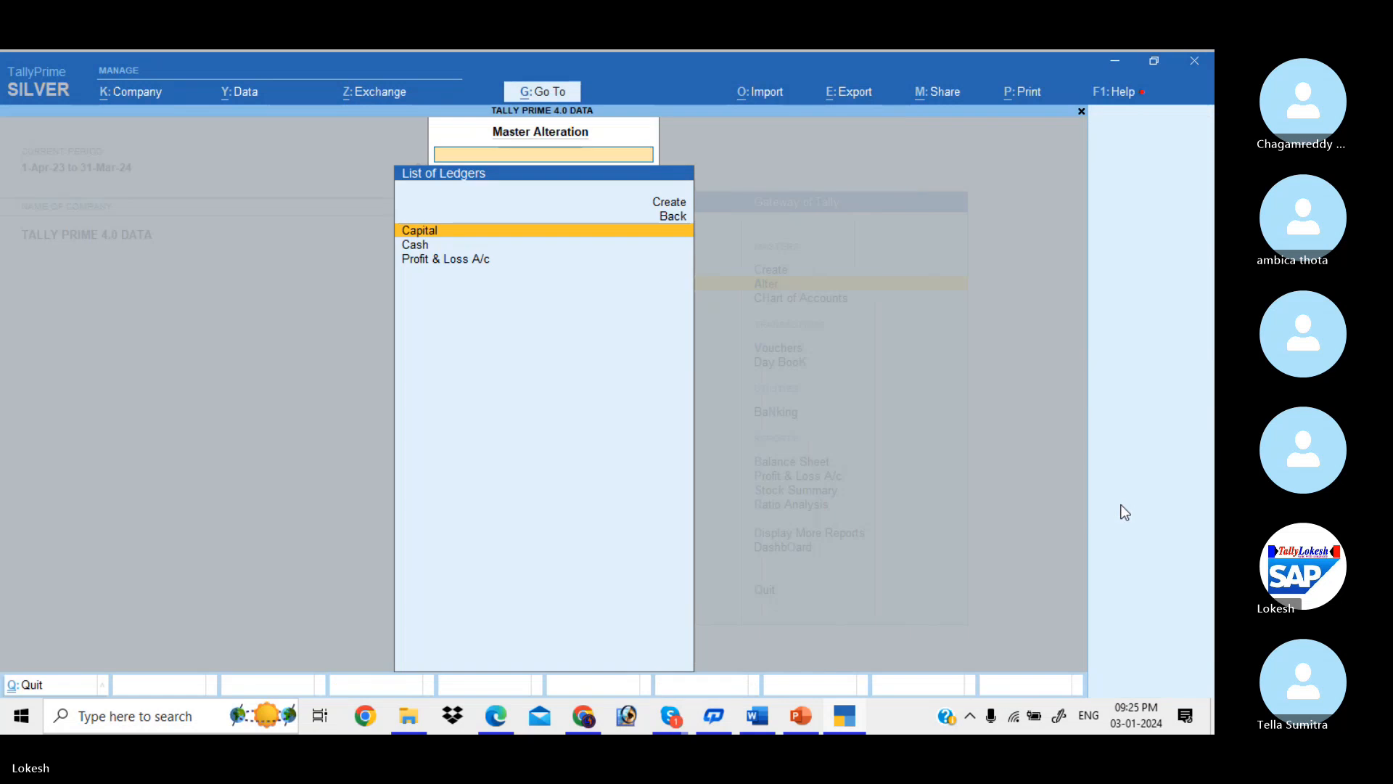
pyautogui.press('Escape')
pyautogui.press('Escape')
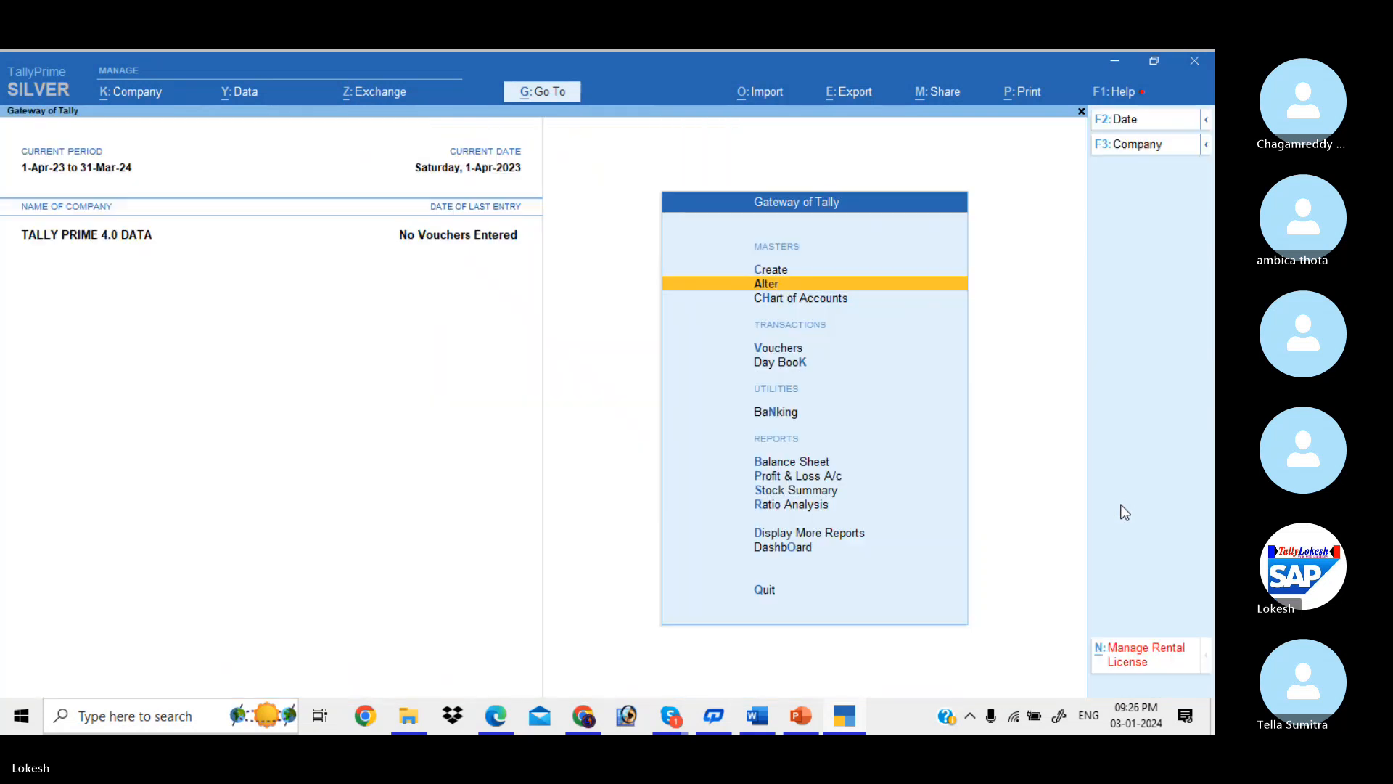
# - Start a masters import in Excel (Spreadsheet) format with Ledger.xlsx from the TALLY EXCEL FILE folder and its Ledger worksheet
pyautogui.click(772, 96)
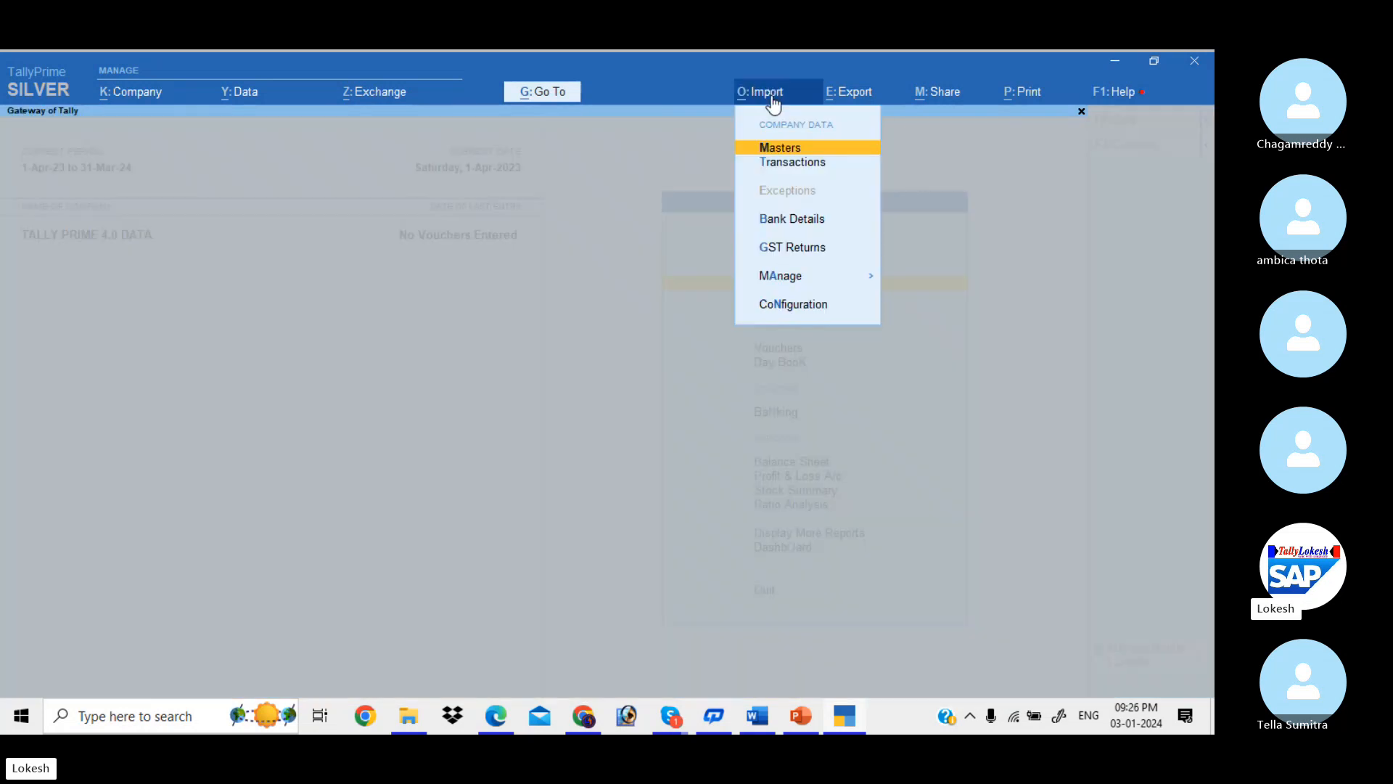
pyautogui.press('Return')
pyautogui.press('Return')
pyautogui.press('Return')
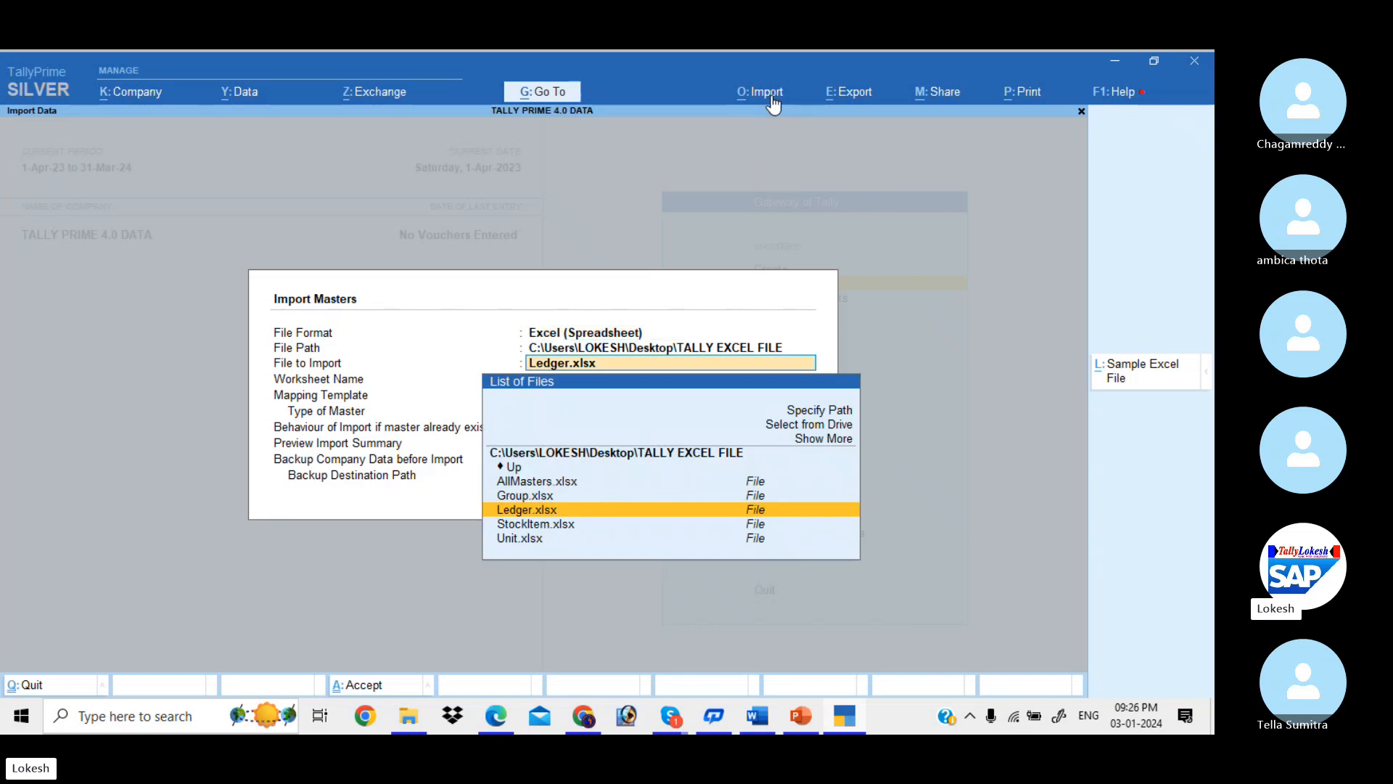
pyautogui.press('Return')
pyautogui.press('Return')
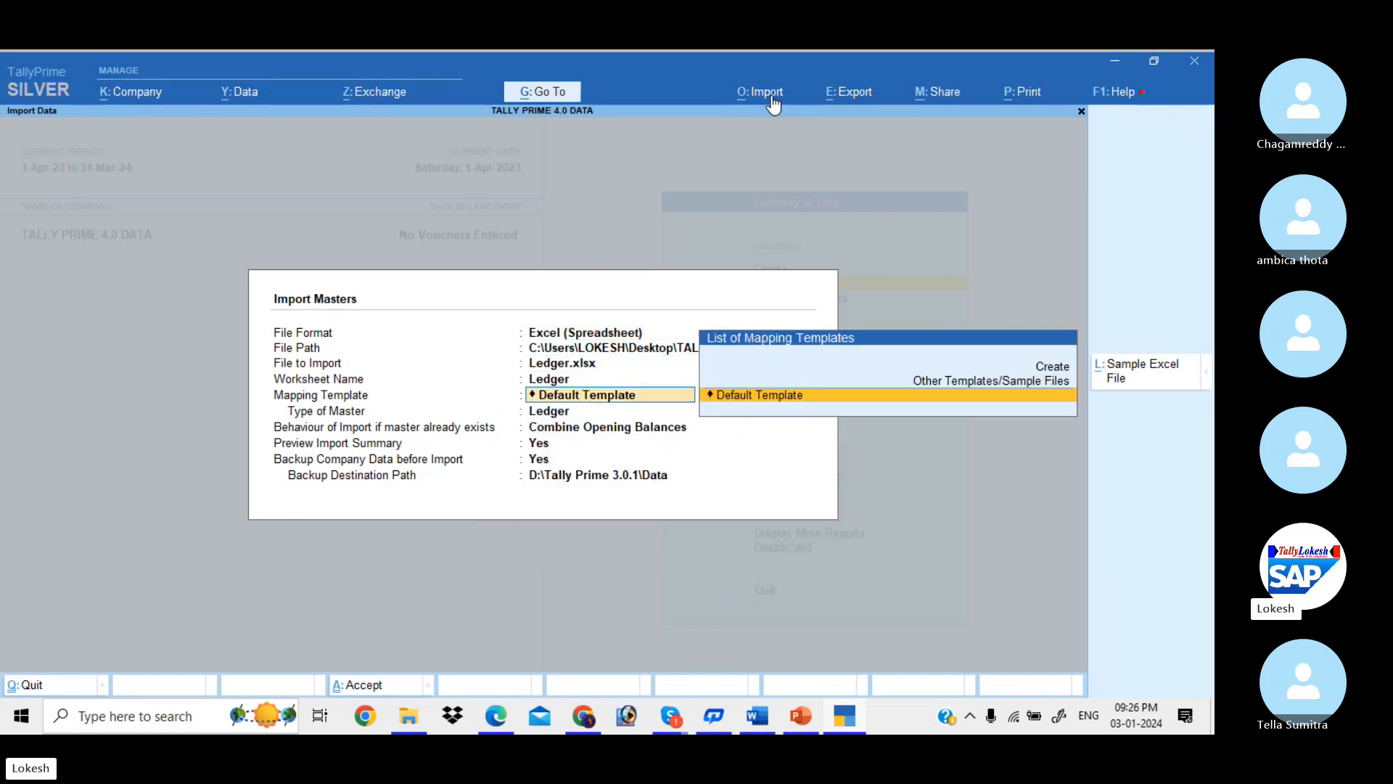
# - Accept the import settings with Default Template, Ledger and Combine Opening Balances, keeping import preview and company backup at Yes
pyautogui.press('Return')
pyautogui.press('Return')
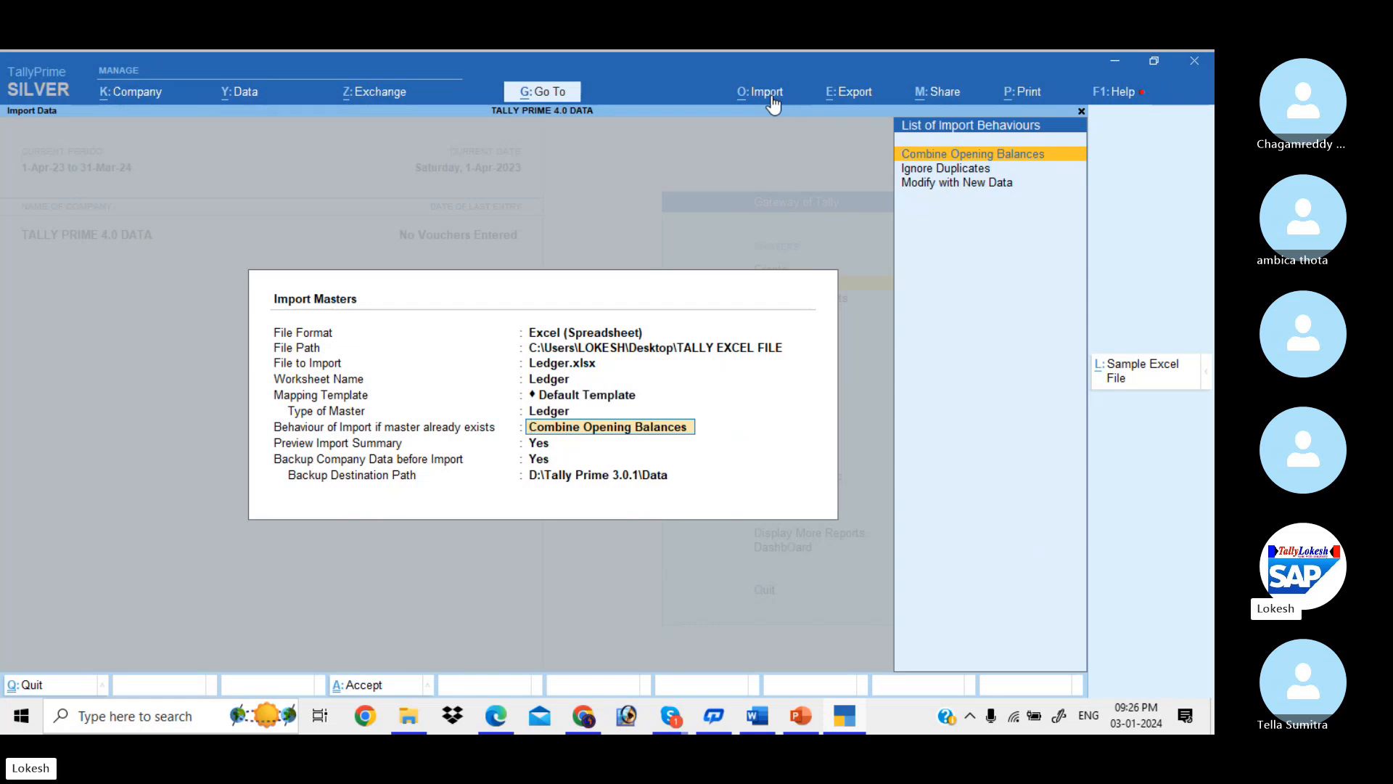
pyautogui.press('Return')
pyautogui.press('Return')
pyautogui.press('Return')
pyautogui.press('Return')
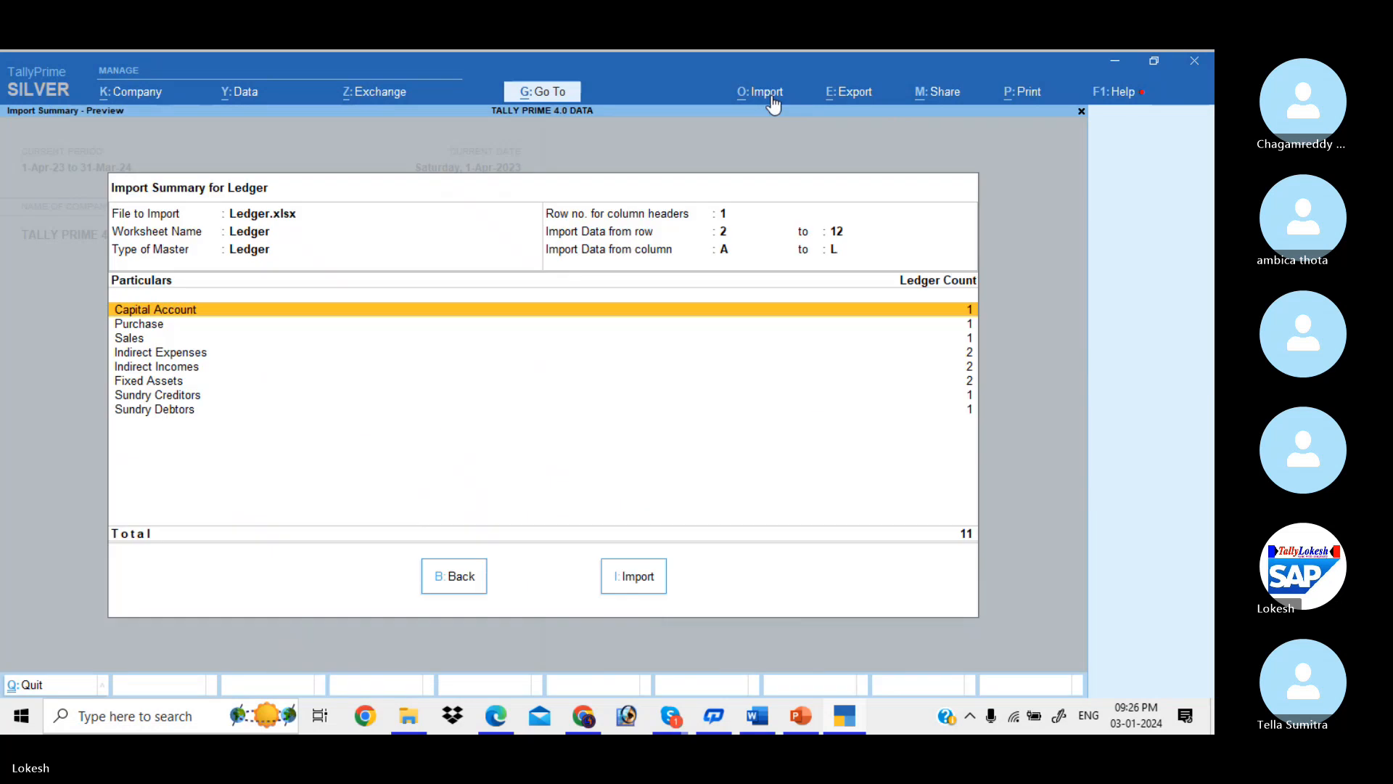
# - Import the previewed ledgers and open the event log to examine the import errors
pyautogui.click(611, 592)
pyautogui.press('y')
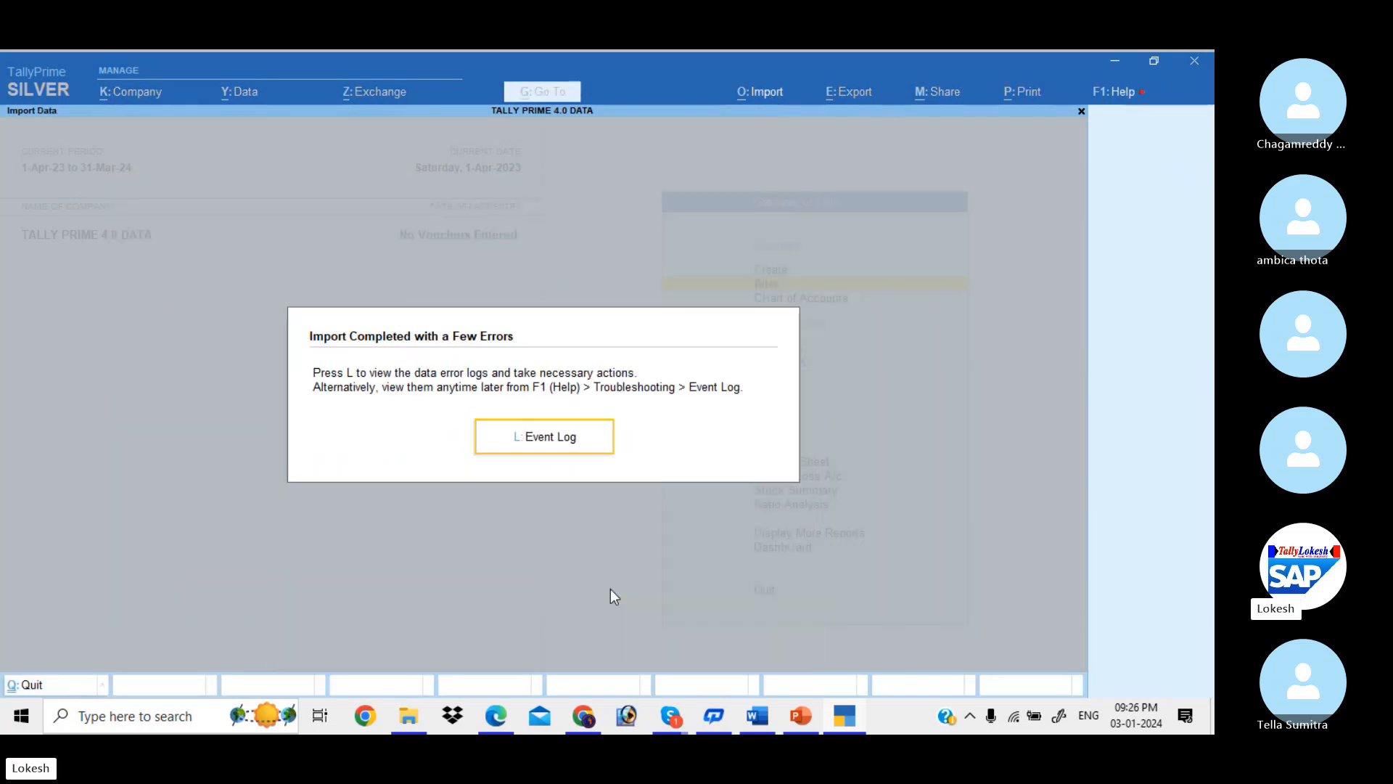
pyautogui.press('l')
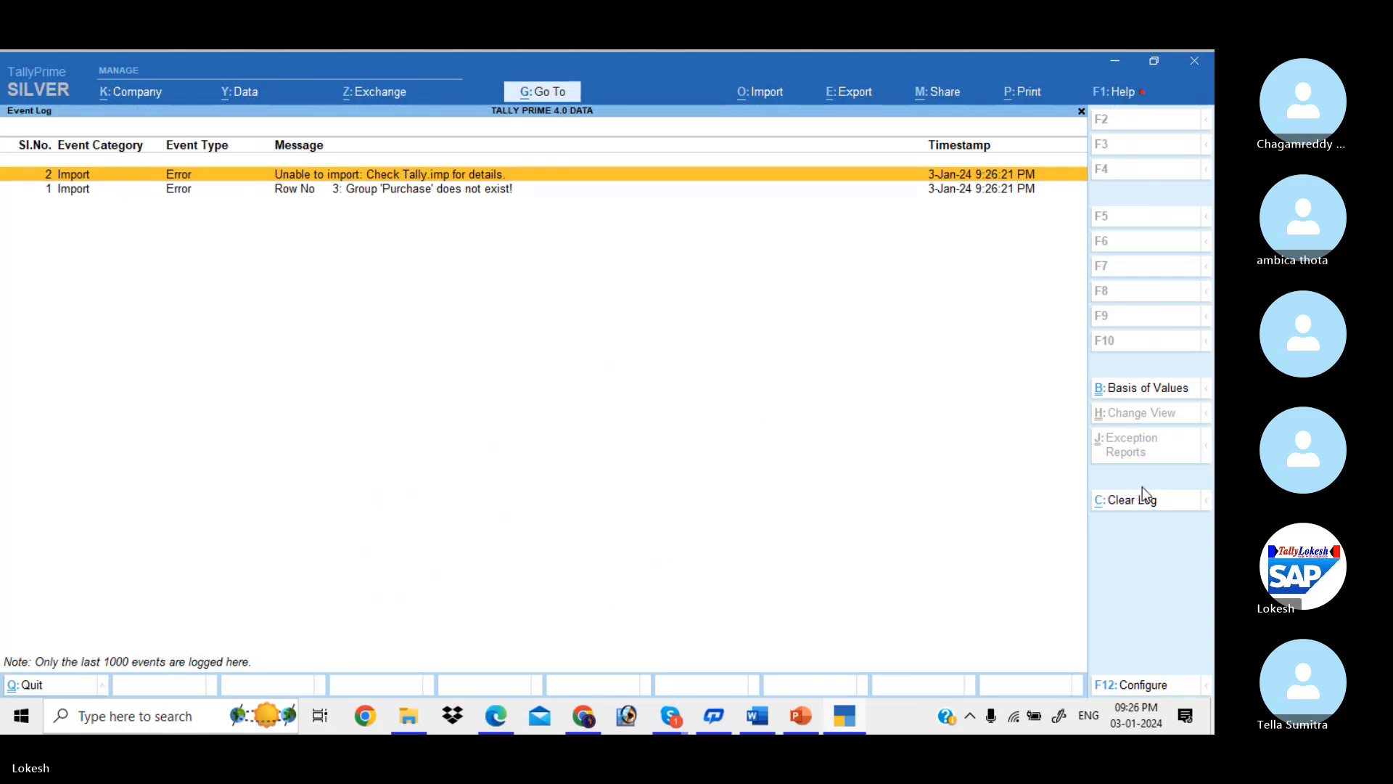
# - Clear the event log and return to the Gateway of Tally
pyautogui.click(1143, 508)
pyautogui.press('y')
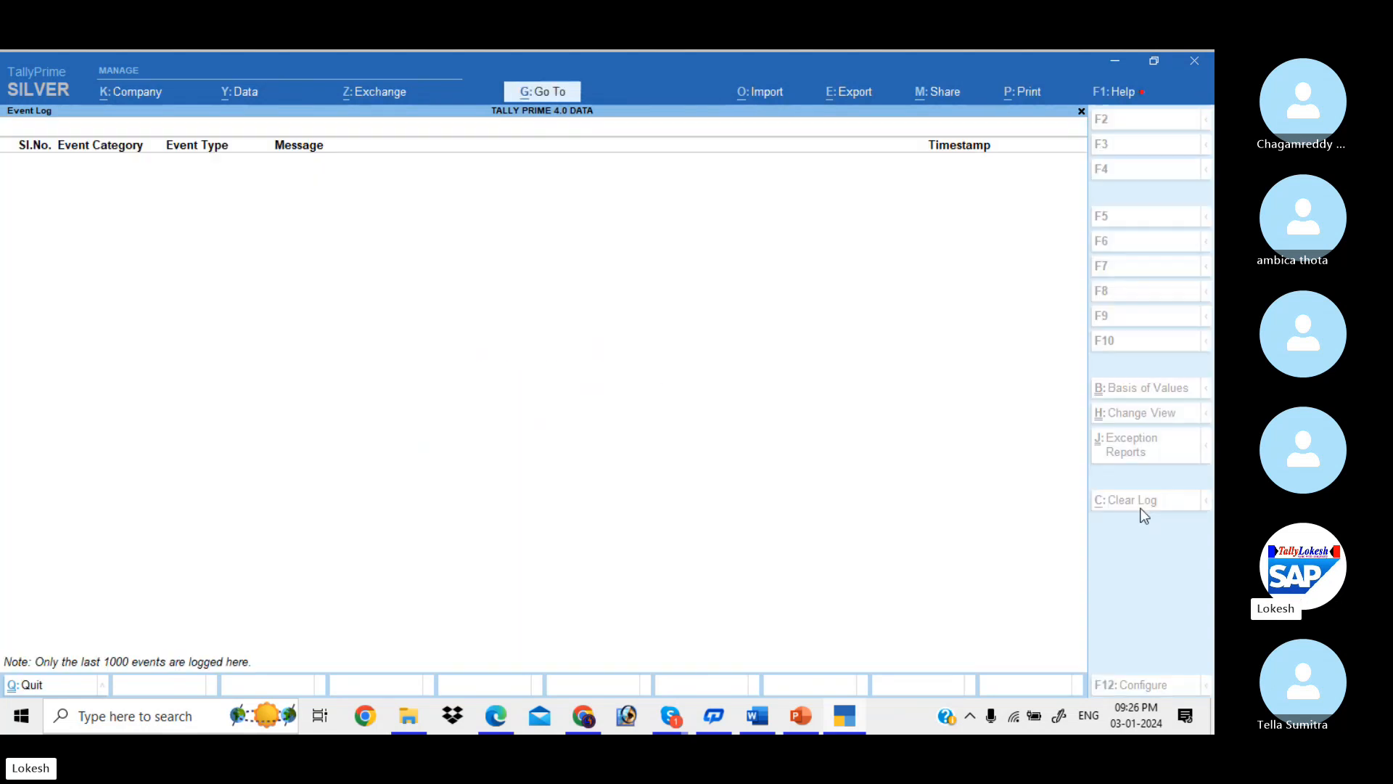
pyautogui.press('Escape')
pyautogui.press('Escape')
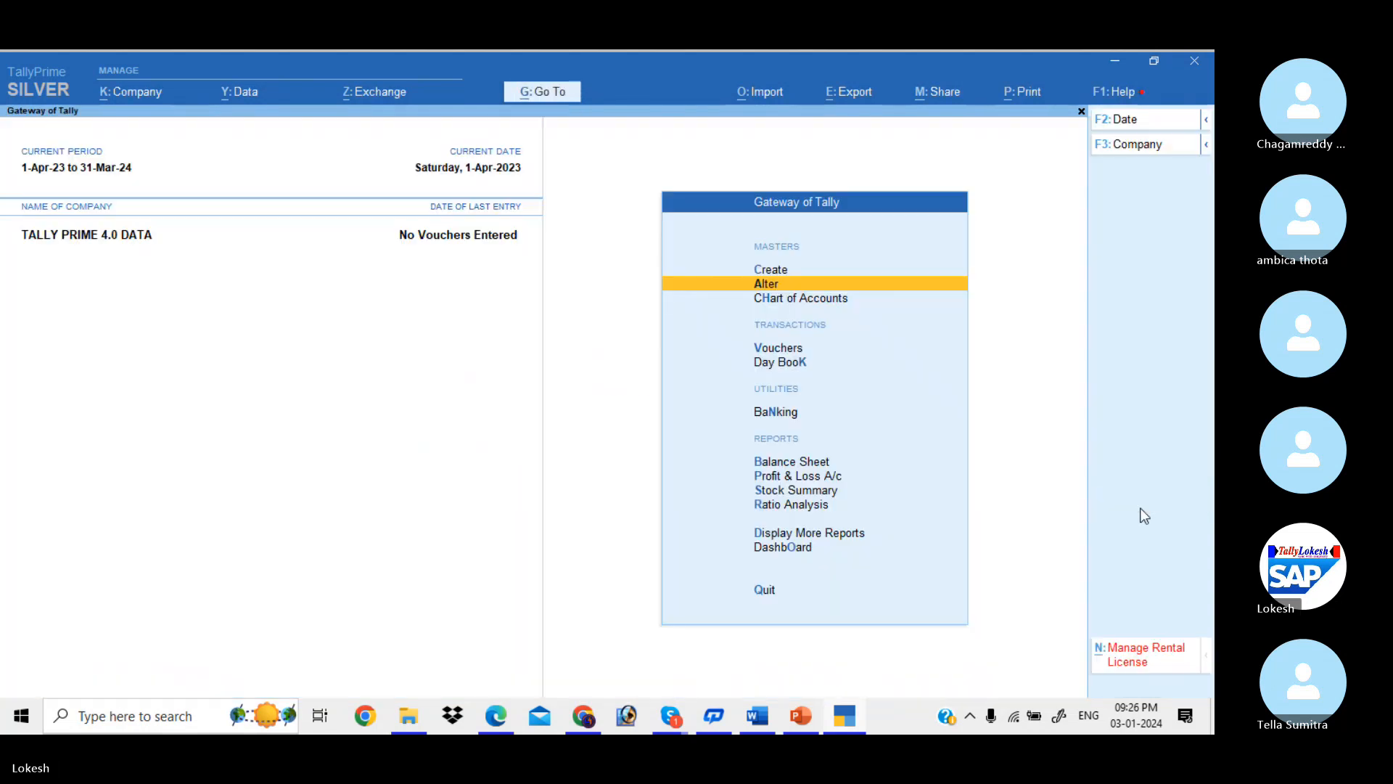
# - Check the list of ledgers available for alteration, then return to the Gateway of Tally without quitting
pyautogui.press('Return')
pyautogui.press('Down')
pyautogui.press('Return')
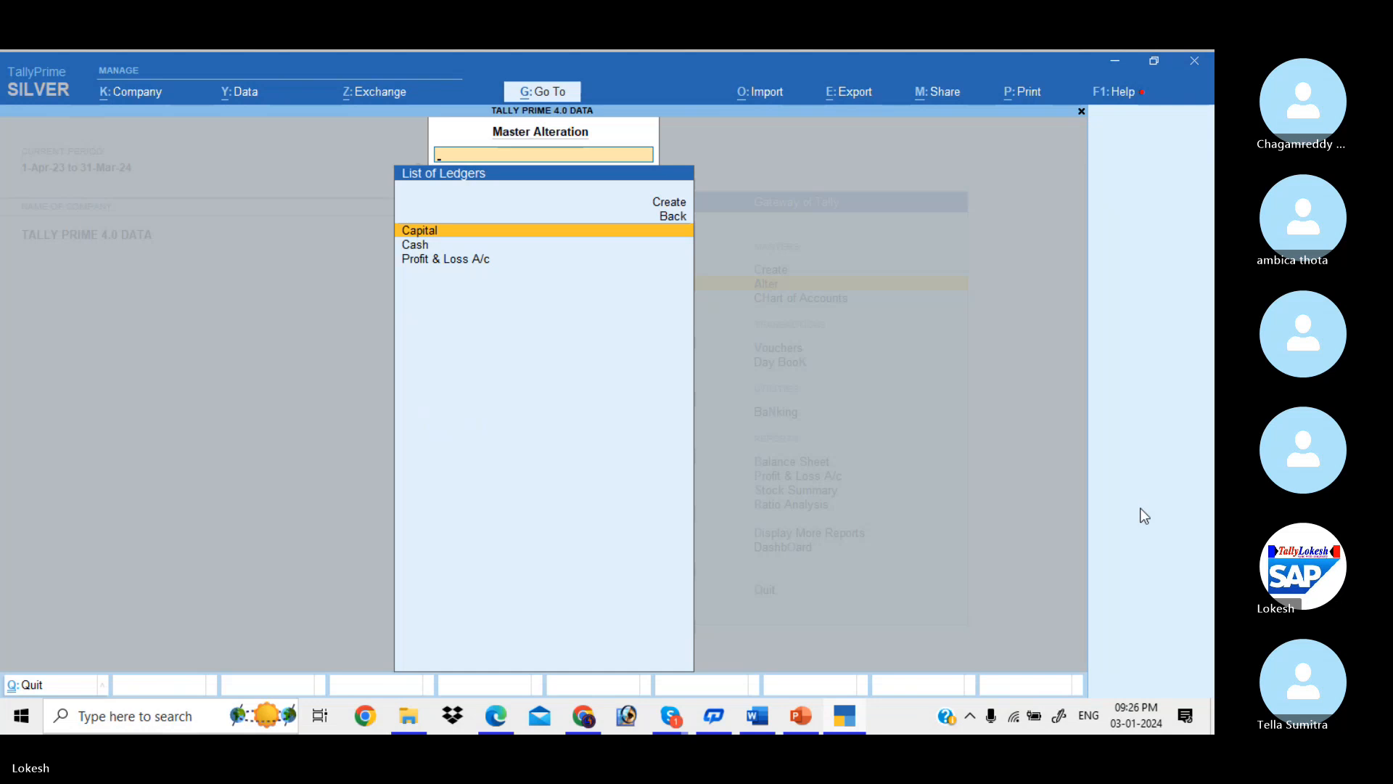
pyautogui.press('Escape')
pyautogui.press('Escape')
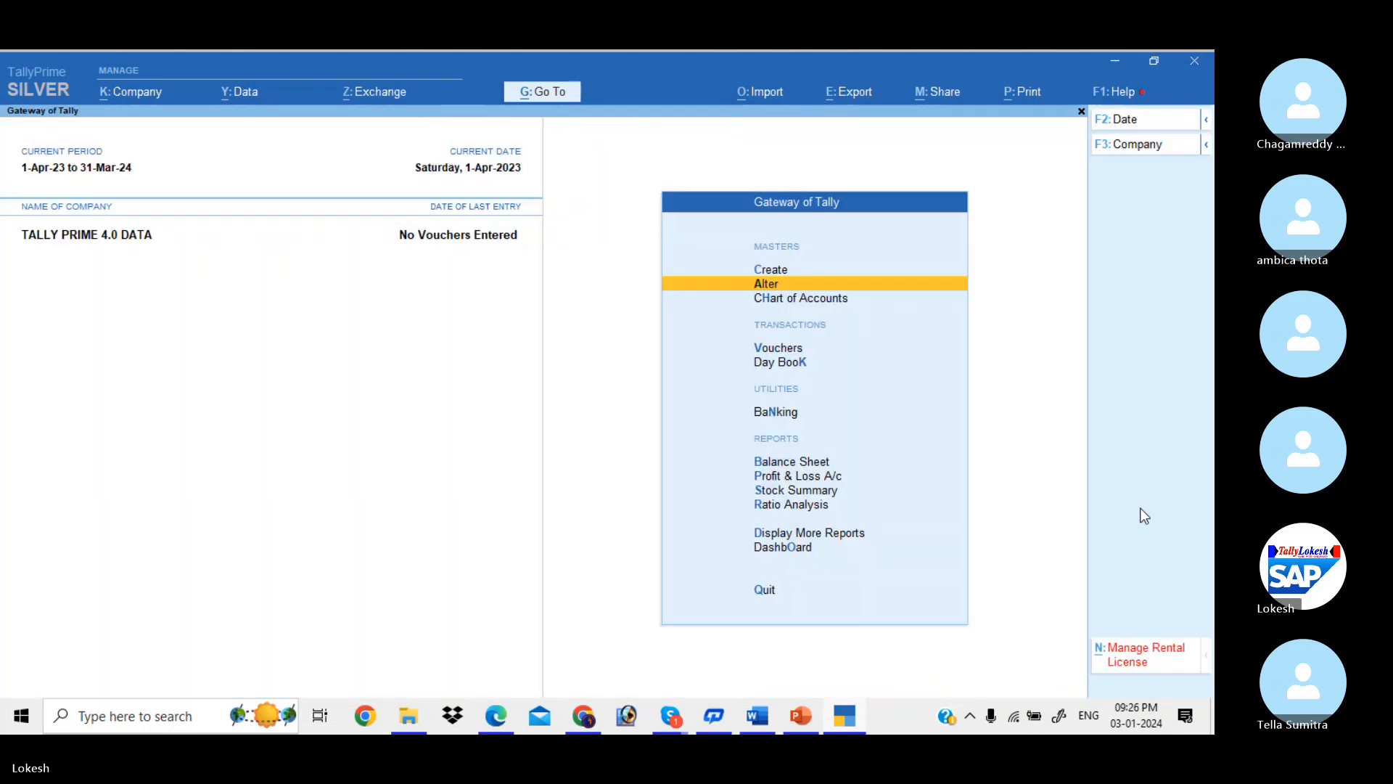
pyautogui.press('Escape')
pyautogui.press('n')
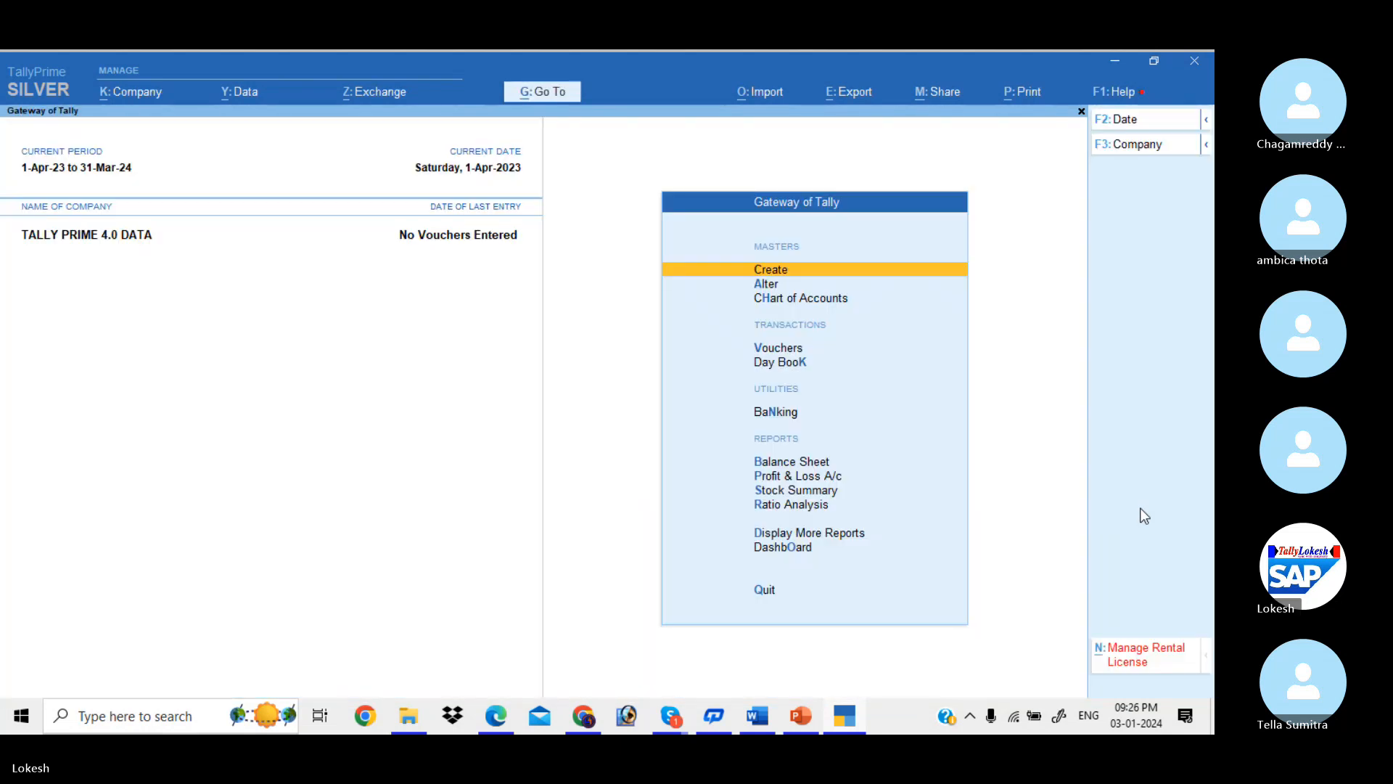
# - Open the Ledger workbook from the TALLY EXCEL FILE folder and close Document Recovery, keeping the recovered files for later viewing
pyautogui.hotkey('alt', 'Tab')
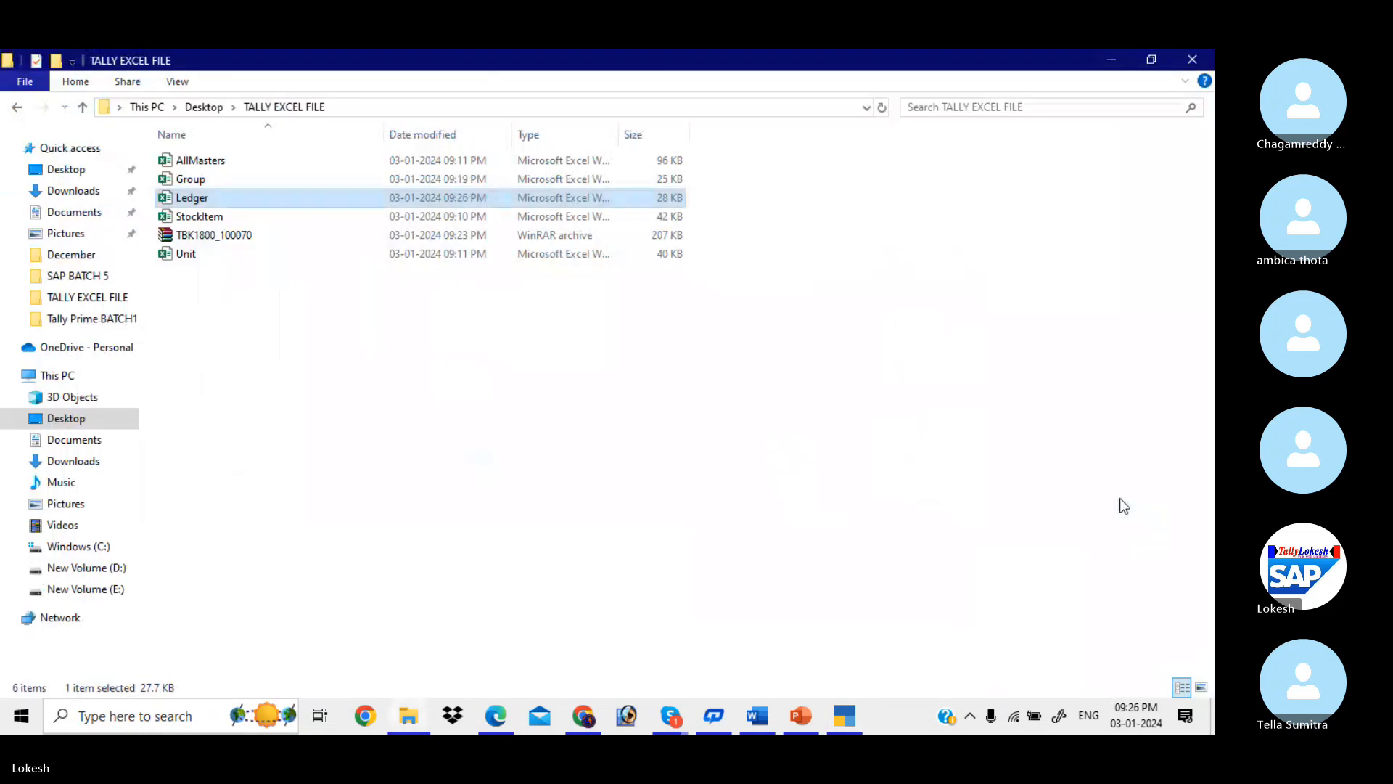
pyautogui.doubleClick(306, 193)
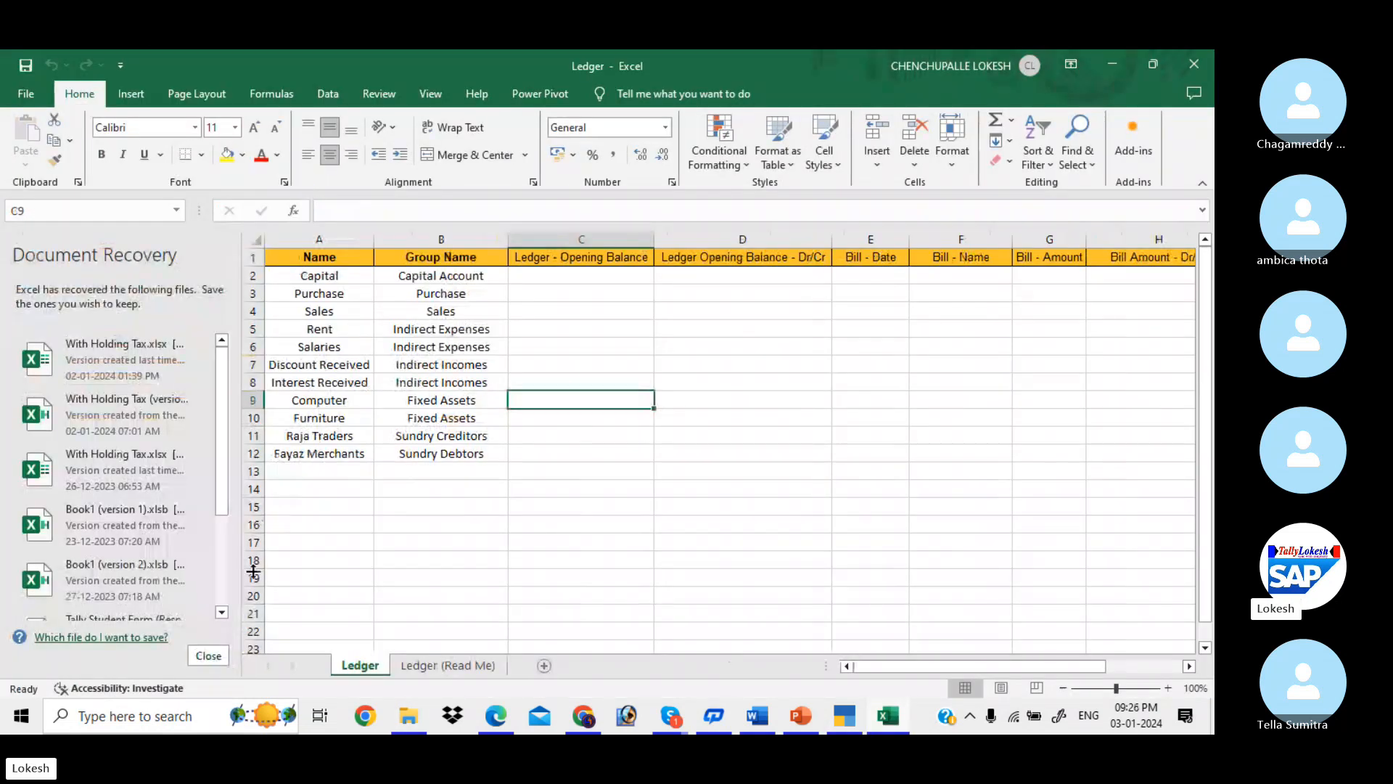
pyautogui.click(209, 655)
pyautogui.click(234, 281)
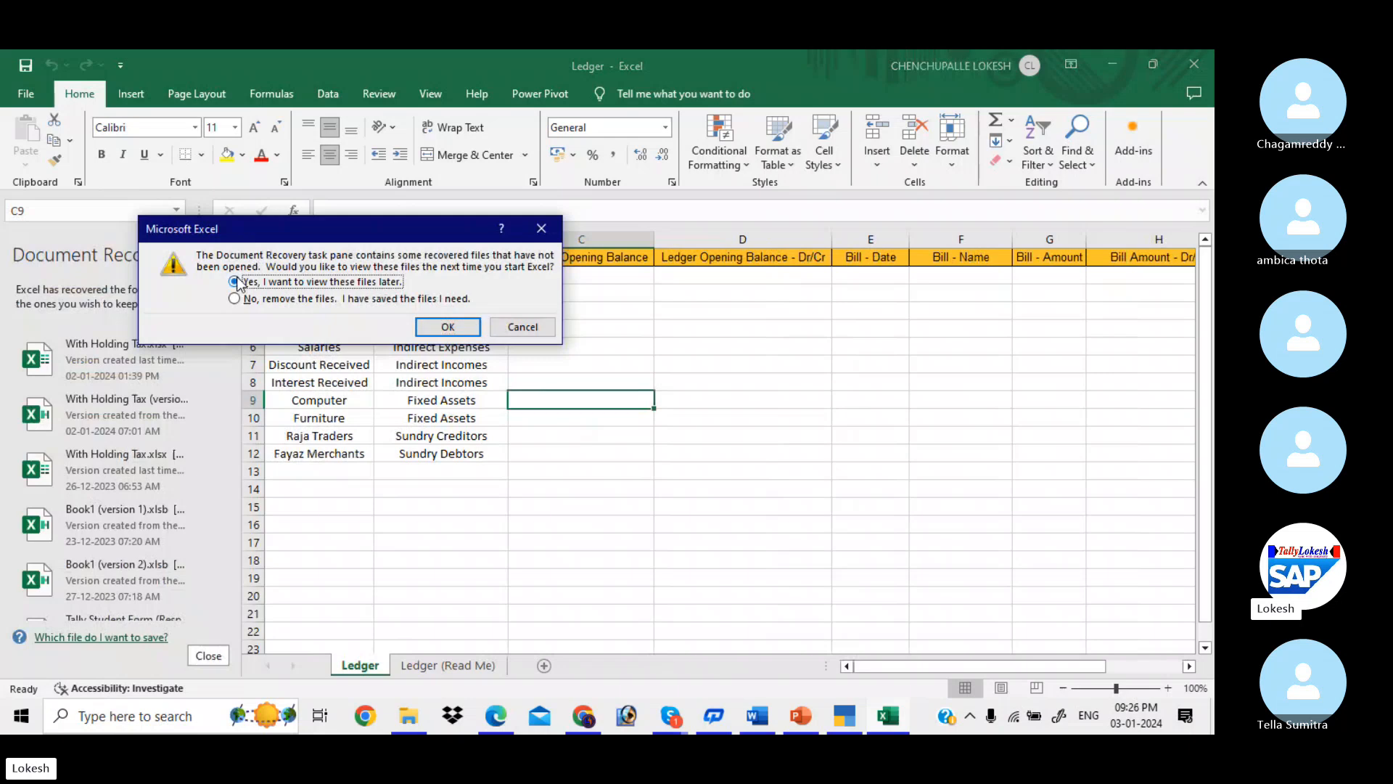
pyautogui.click(446, 327)
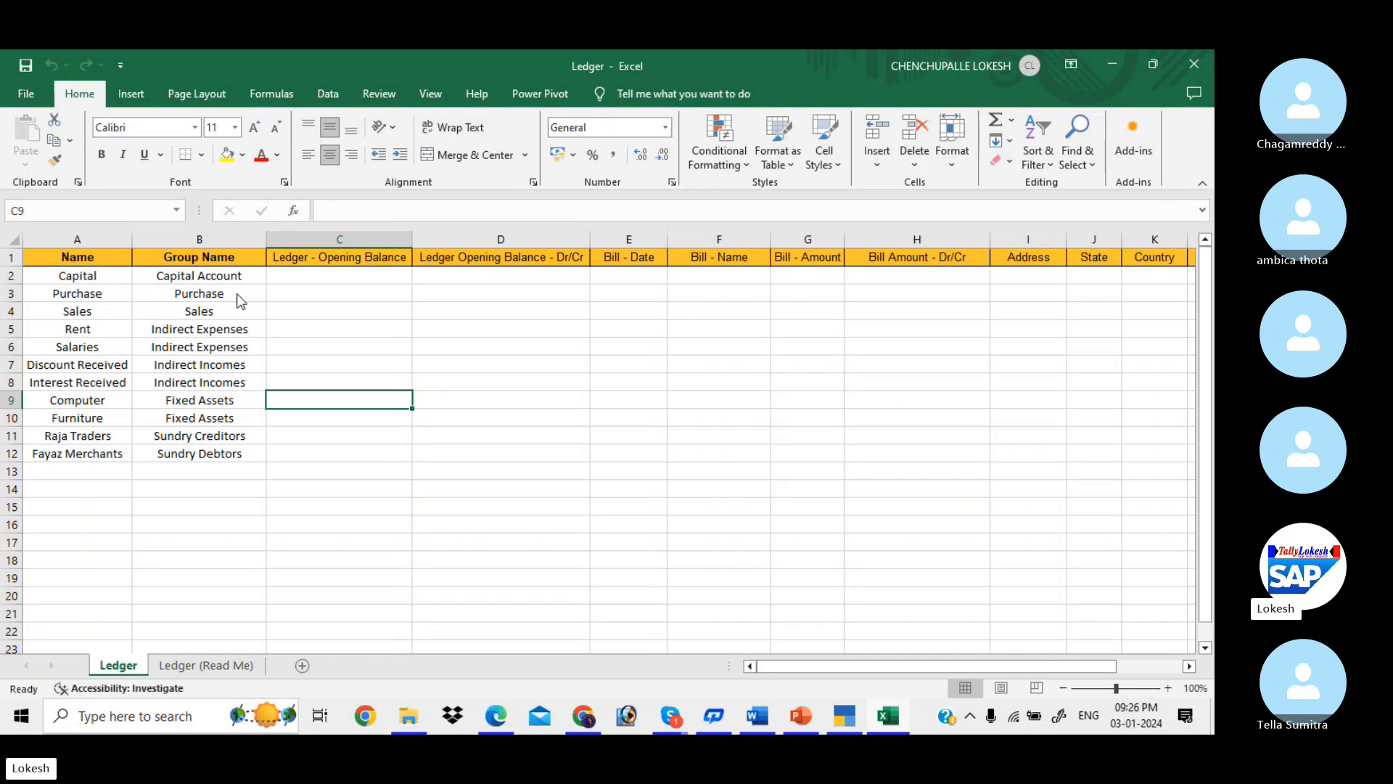
# - Switch to TallyPrime and open the list of groups from the chart of accounts
pyautogui.hotkey('alt', 'Tab')
pyautogui.press('Tab')
pyautogui.press('Down')
pyautogui.press('Down')
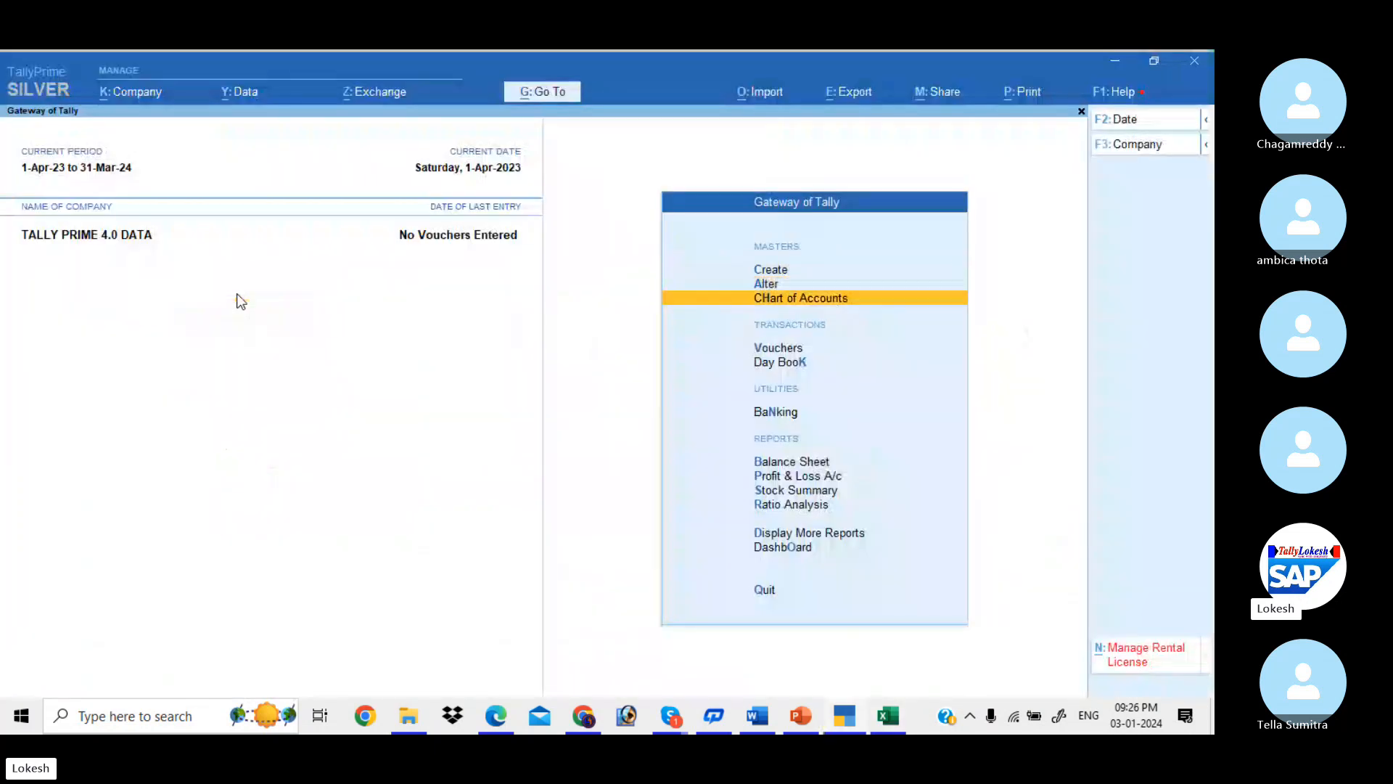
pyautogui.press('Return')
pyautogui.press('Down')
pyautogui.press('Up')
pyautogui.press('Up')
pyautogui.press('Return')
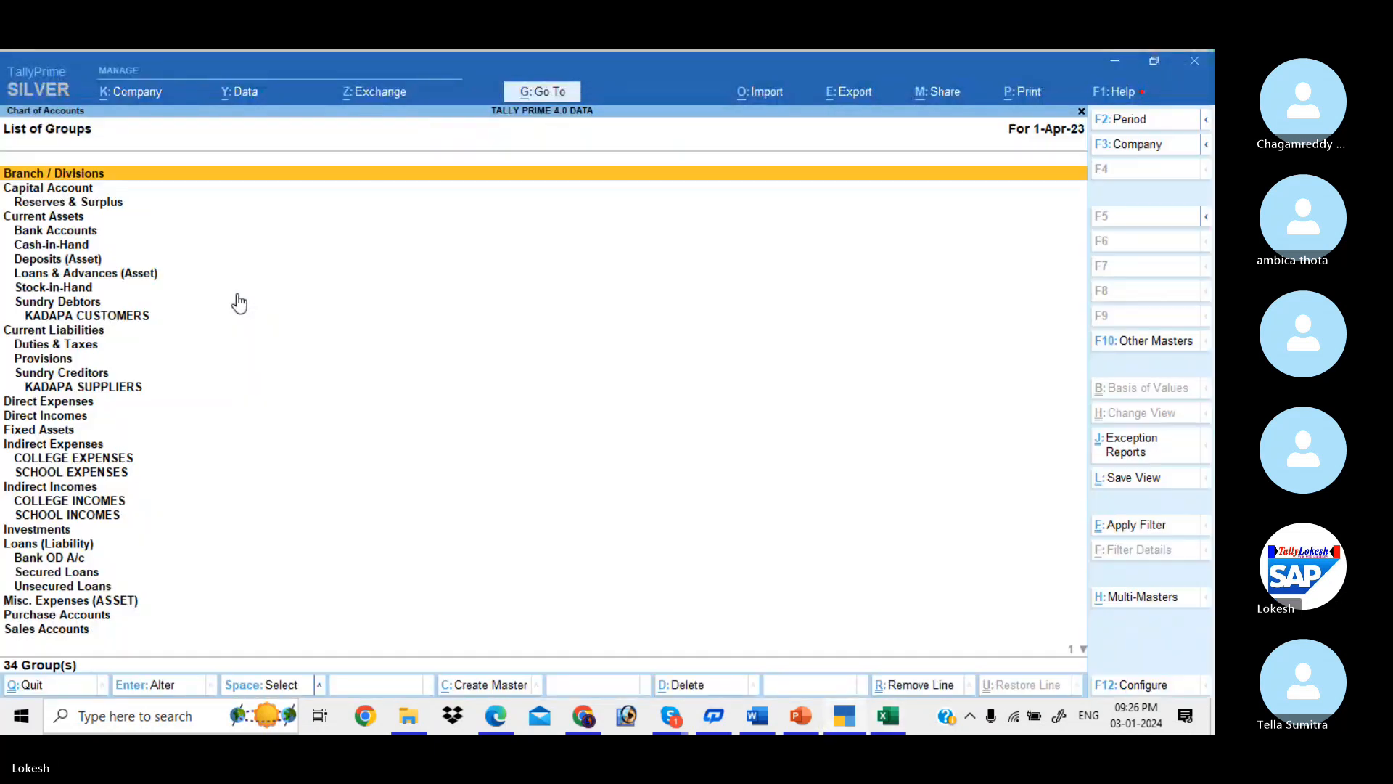
# - Look through the list of groups for the exact name of the purchase group
pyautogui.press('Down')
pyautogui.press('Down')
pyautogui.press('Down')
pyautogui.press('Down')
pyautogui.press('Down')
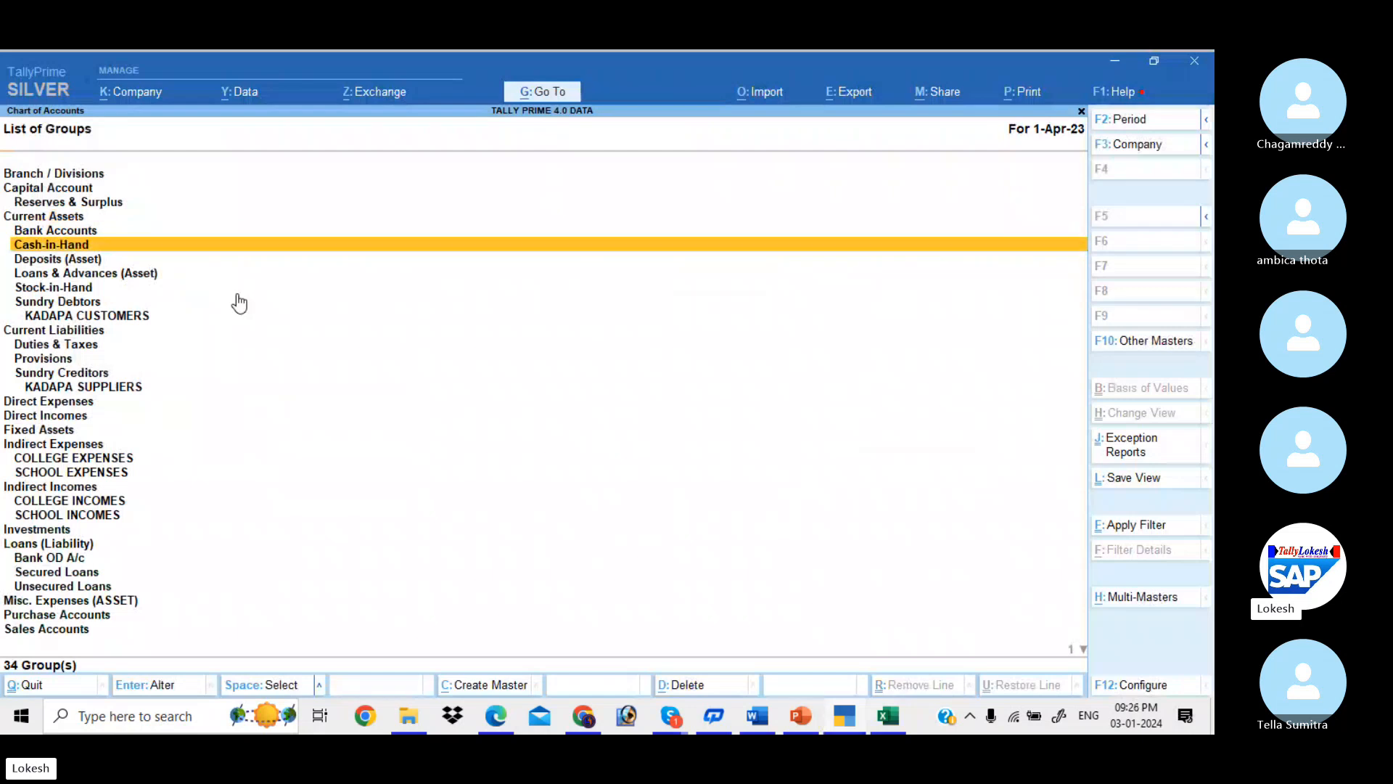
pyautogui.press('Down')
pyautogui.press('Down')
pyautogui.press('Down')
pyautogui.press('Down')
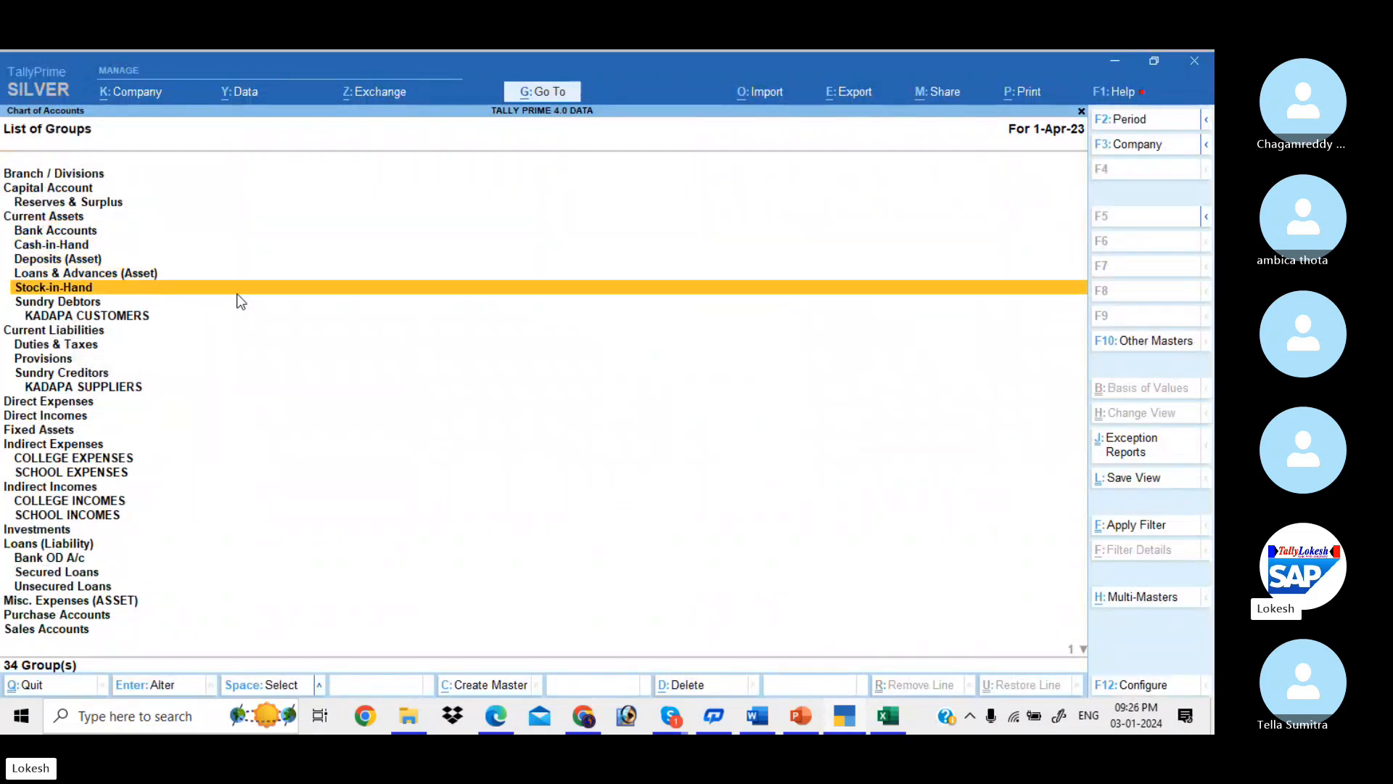
pyautogui.press('Down')
pyautogui.press('Down')
pyautogui.press('Down')
pyautogui.press('Down')
pyautogui.press('Down')
pyautogui.press('Down')
pyautogui.press('Down')
pyautogui.press('Down')
pyautogui.press('Down')
pyautogui.press('Down')
pyautogui.press('Down')
pyautogui.press('Down')
pyautogui.press('Down')
pyautogui.press('Down')
pyautogui.press('Down')
pyautogui.press('Down')
pyautogui.press('Down')
pyautogui.press('Down')
pyautogui.press('Down')
pyautogui.press('Down')
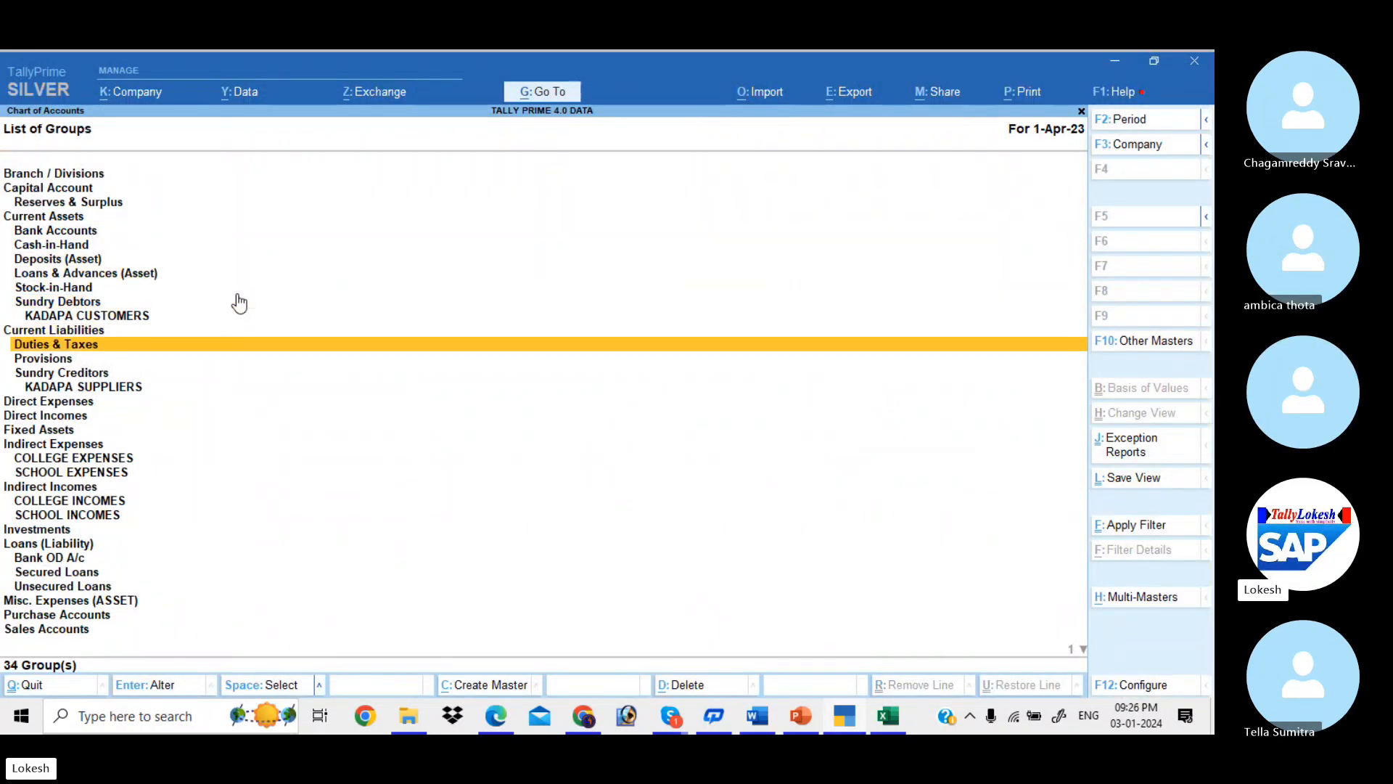
pyautogui.press('Up')
pyautogui.press('Up')
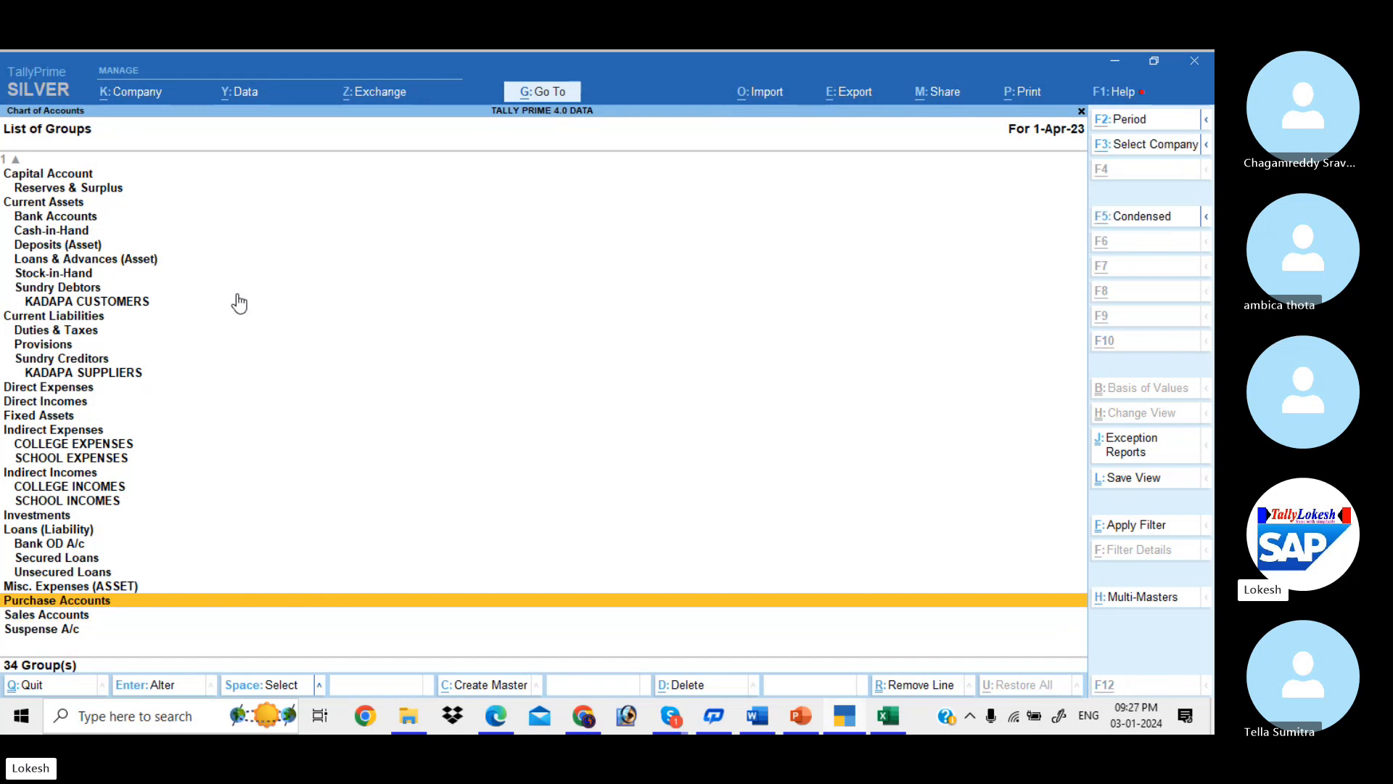
# - Switch to the Ledger workbook in Excel and change the Purchase ledger's group name in B3 to "Purchase Accounts"
pyautogui.hotkey('alt', 'Tab')
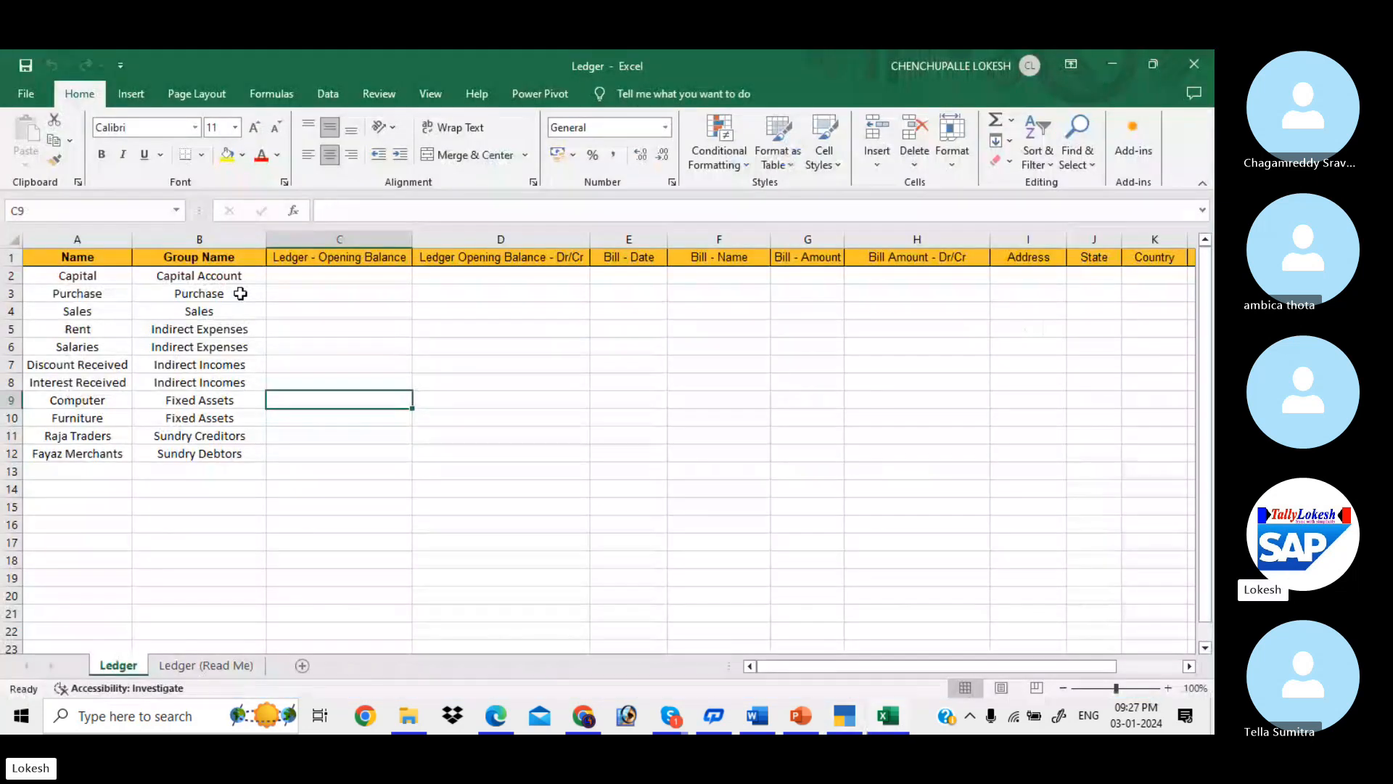
pyautogui.doubleClick(242, 293)
pyautogui.write('A')
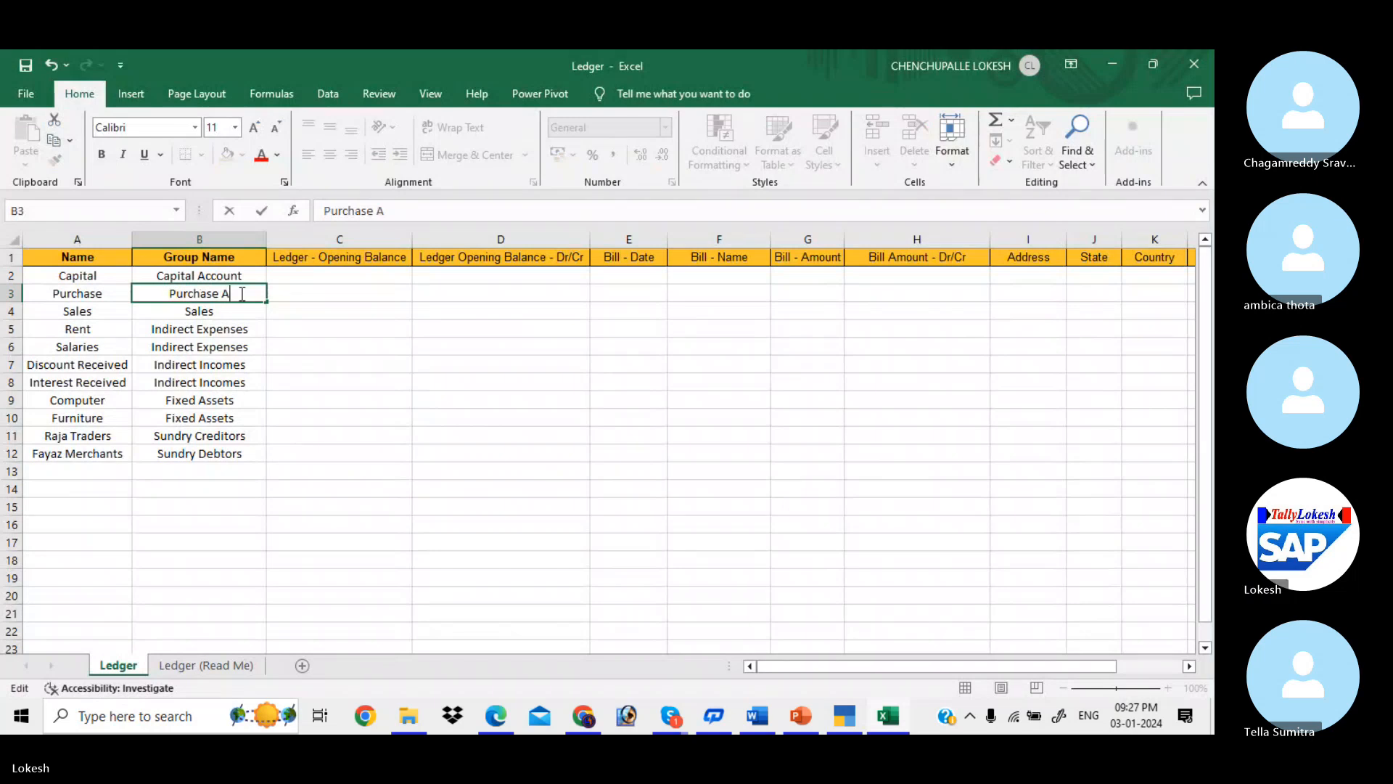
pyautogui.write('ccounts')
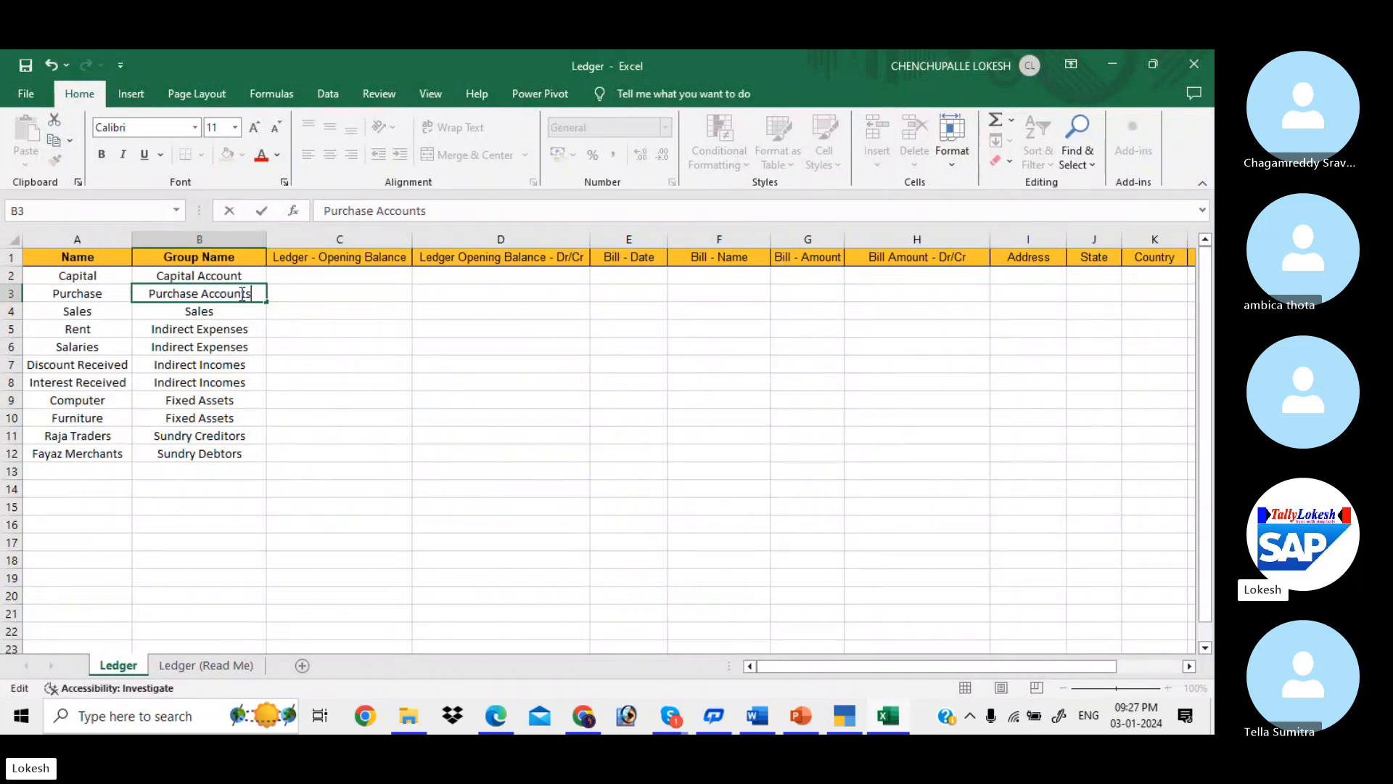
# - Change the Sales ledger's group name in B4 to "Sales Accounts"
pyautogui.click(239, 309)
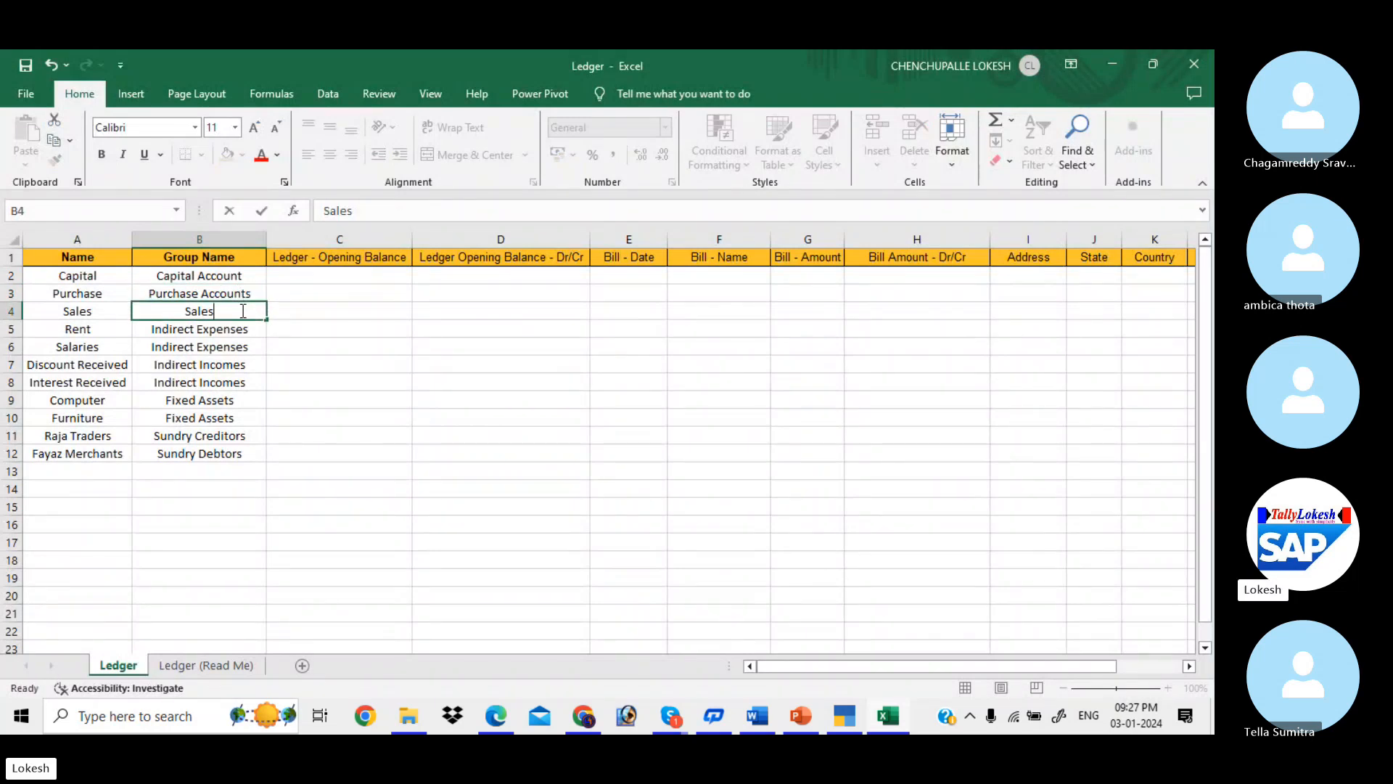
pyautogui.doubleClick(243, 311)
pyautogui.write('Accounts')
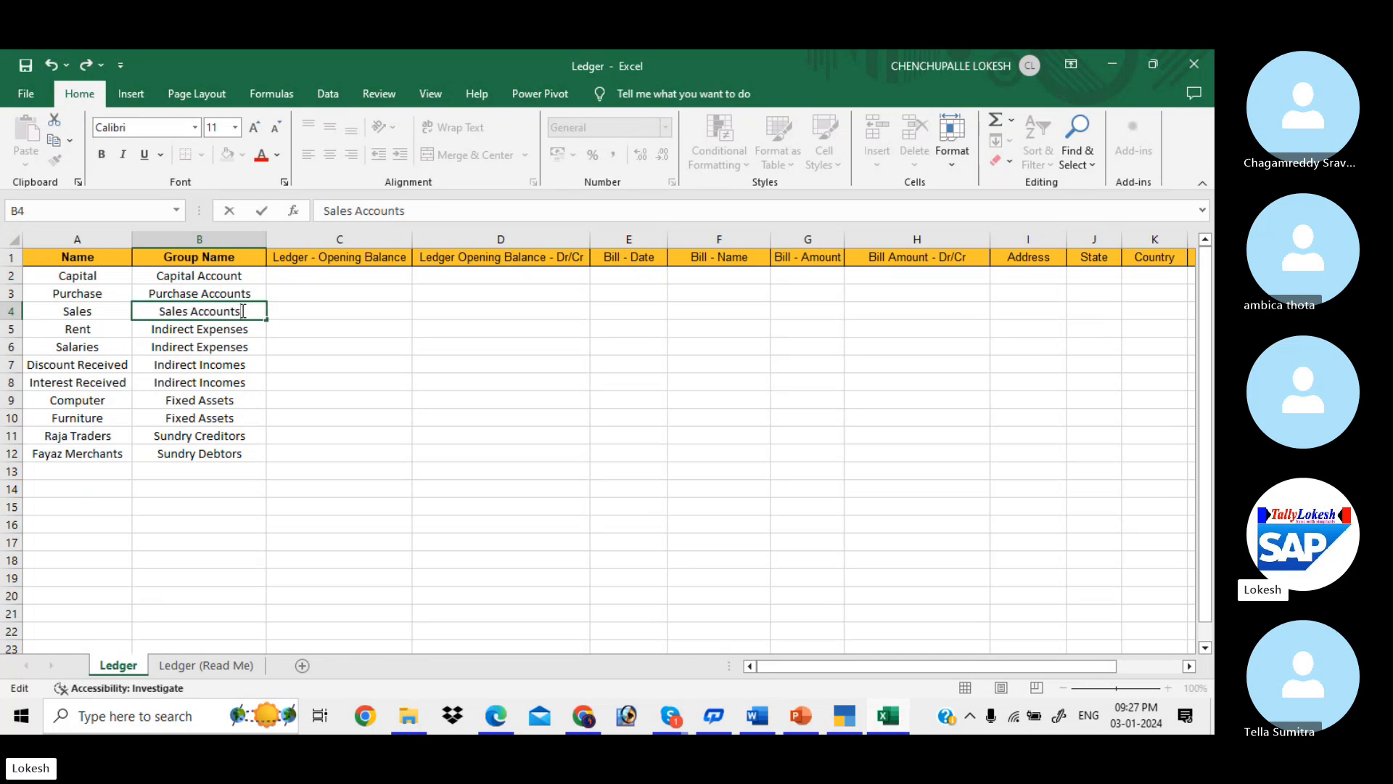
# - Check the exact name of the sales group in TallyPrime's list of groups, then return to the Excel workbook
pyautogui.hotkey('alt', 'Tab')
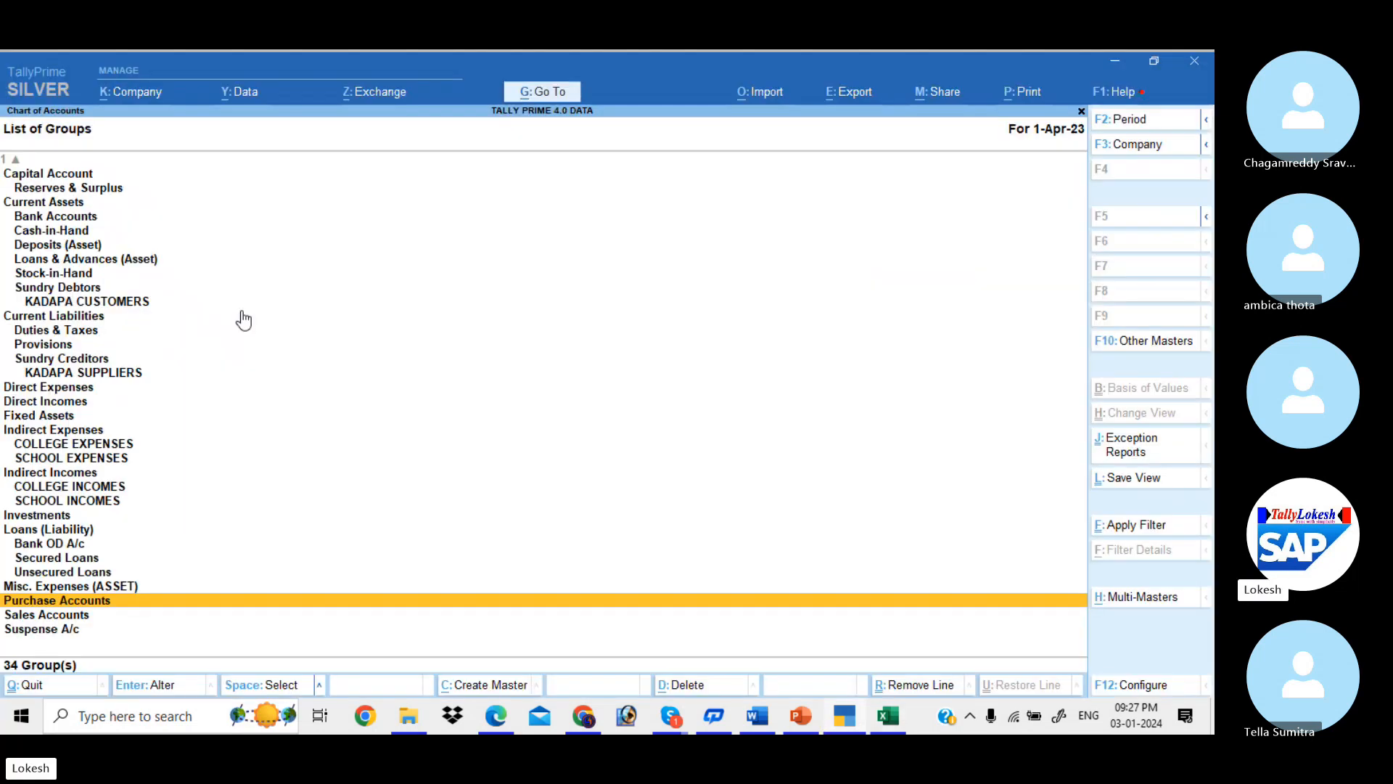
pyautogui.press('Down')
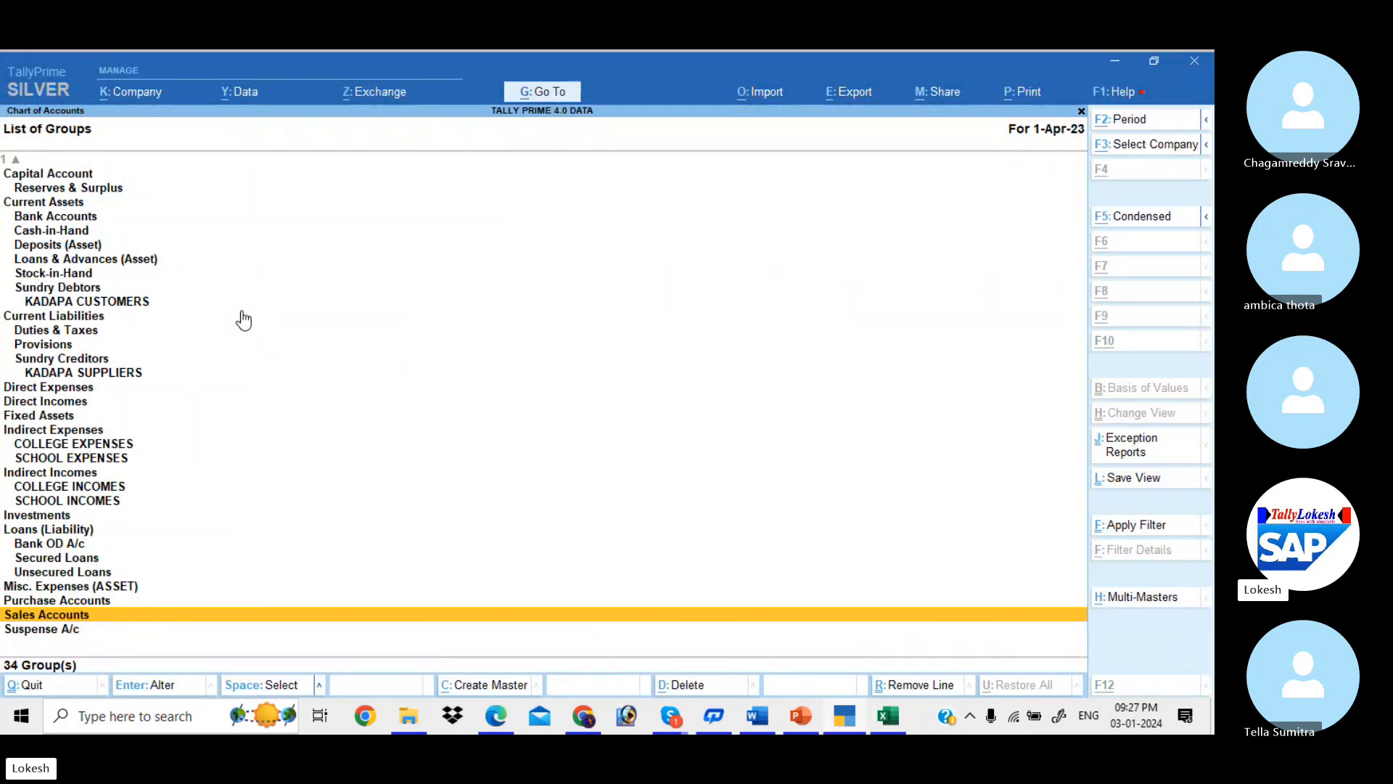
pyautogui.hotkey('alt', 'Tab')
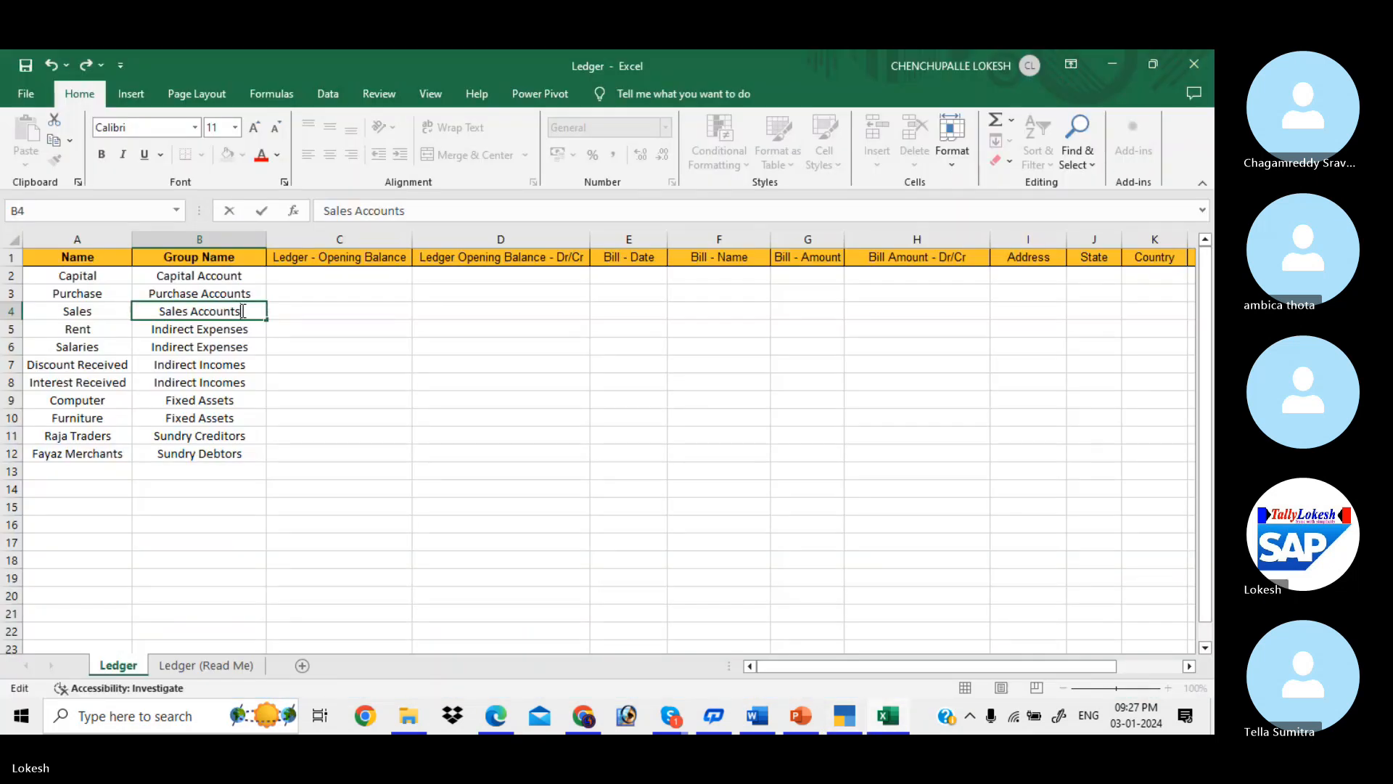
# - Save and close the Ledger workbook, then leave TallyPrime's list of groups for the Gateway of Tally
pyautogui.click(275, 399)
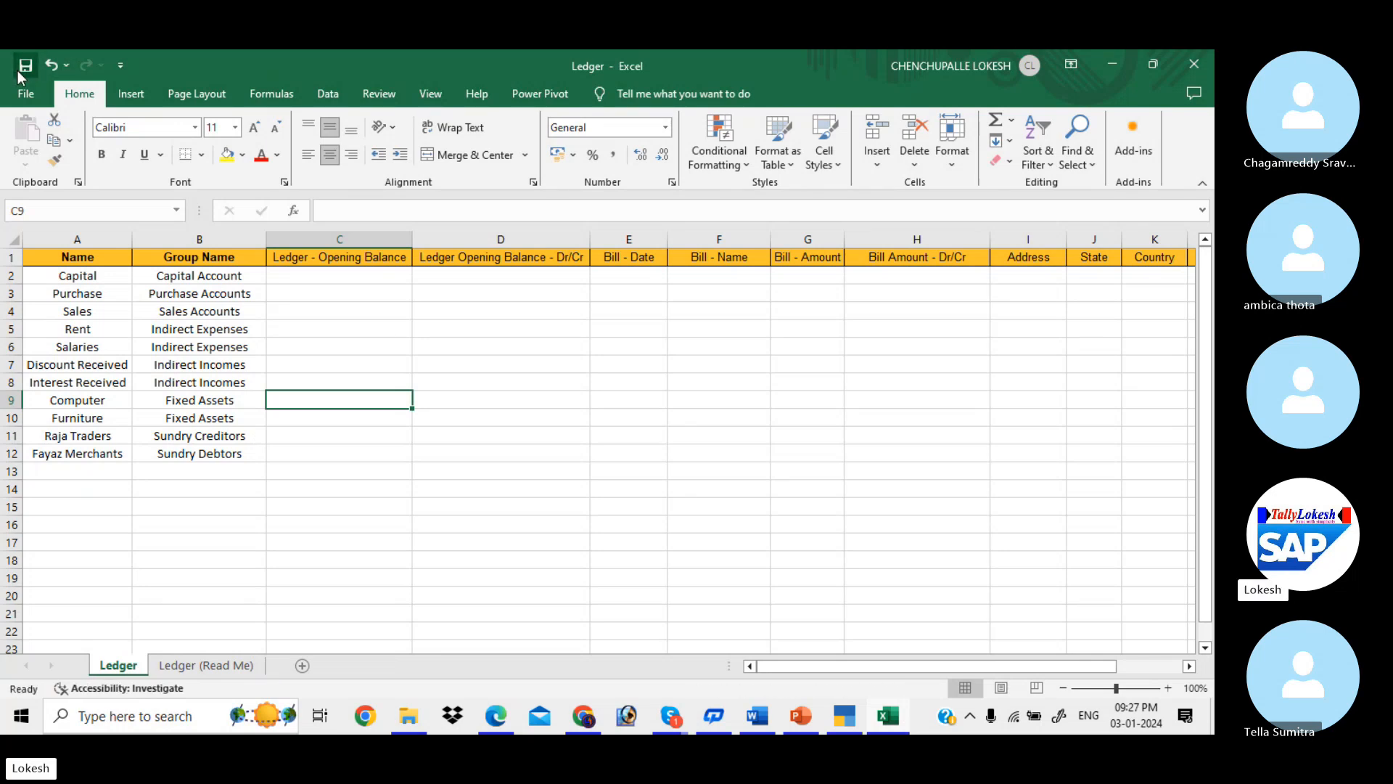
pyautogui.click(1194, 61)
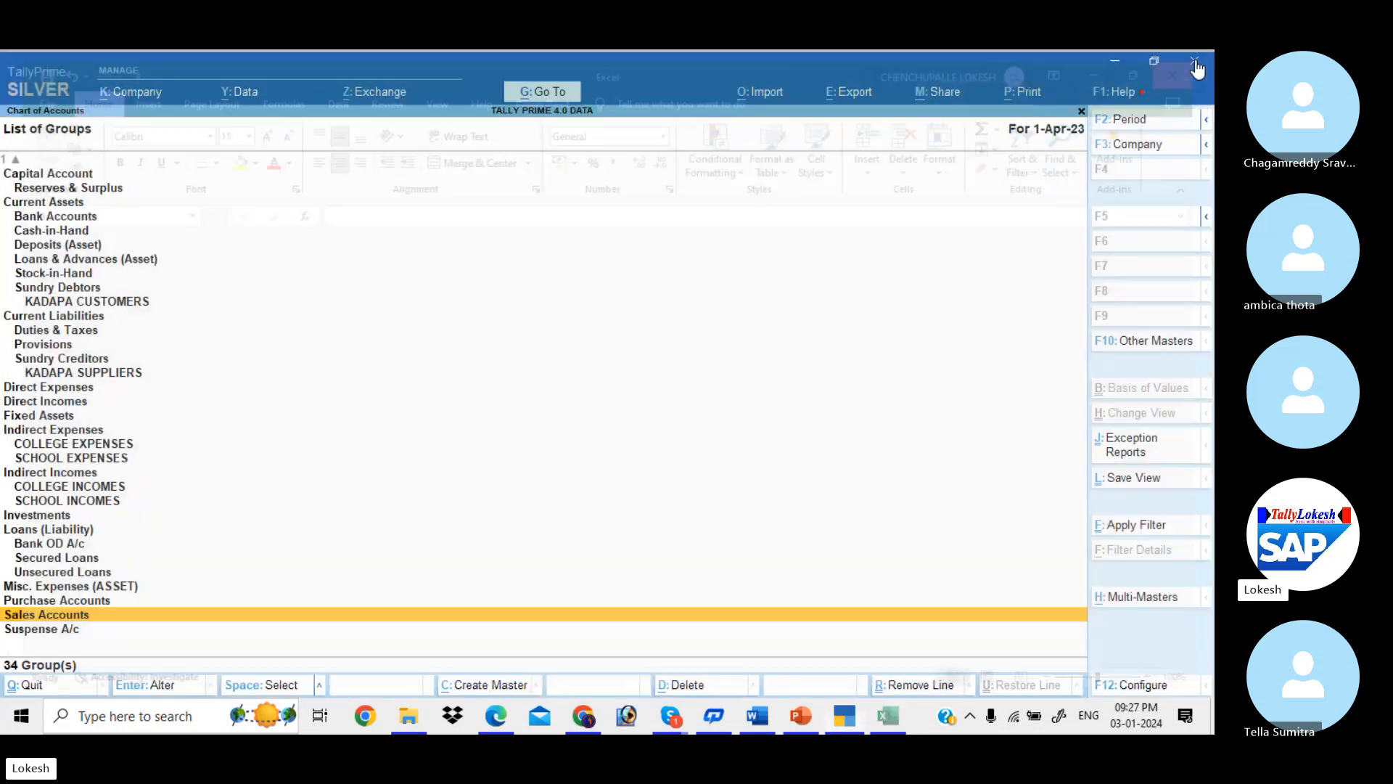
pyautogui.press('Escape')
pyautogui.press('Escape')
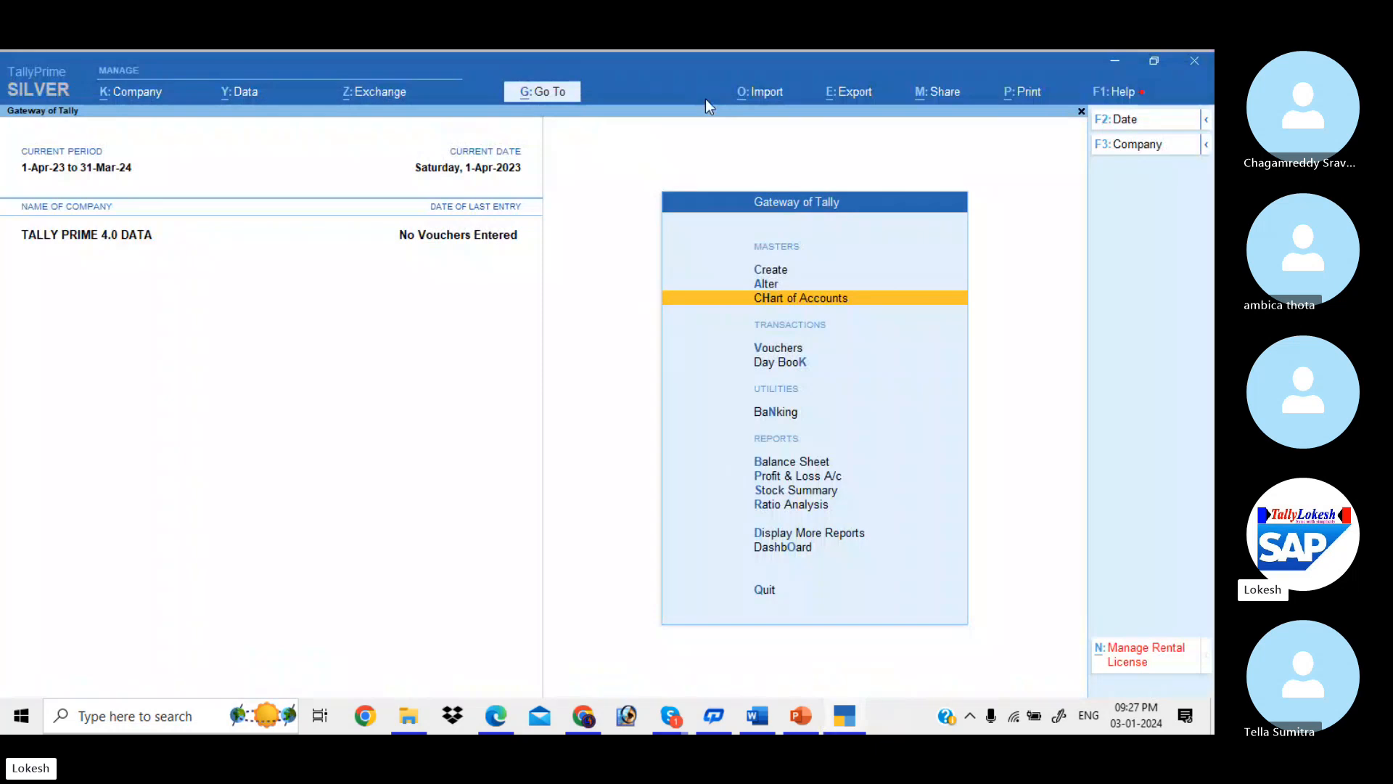
# - Set up a masters import from the Ledger worksheet of Ledger.xlsx, with the behaviour for existing masters set to Ignore Duplicates
pyautogui.click(762, 93)
pyautogui.press('Return')
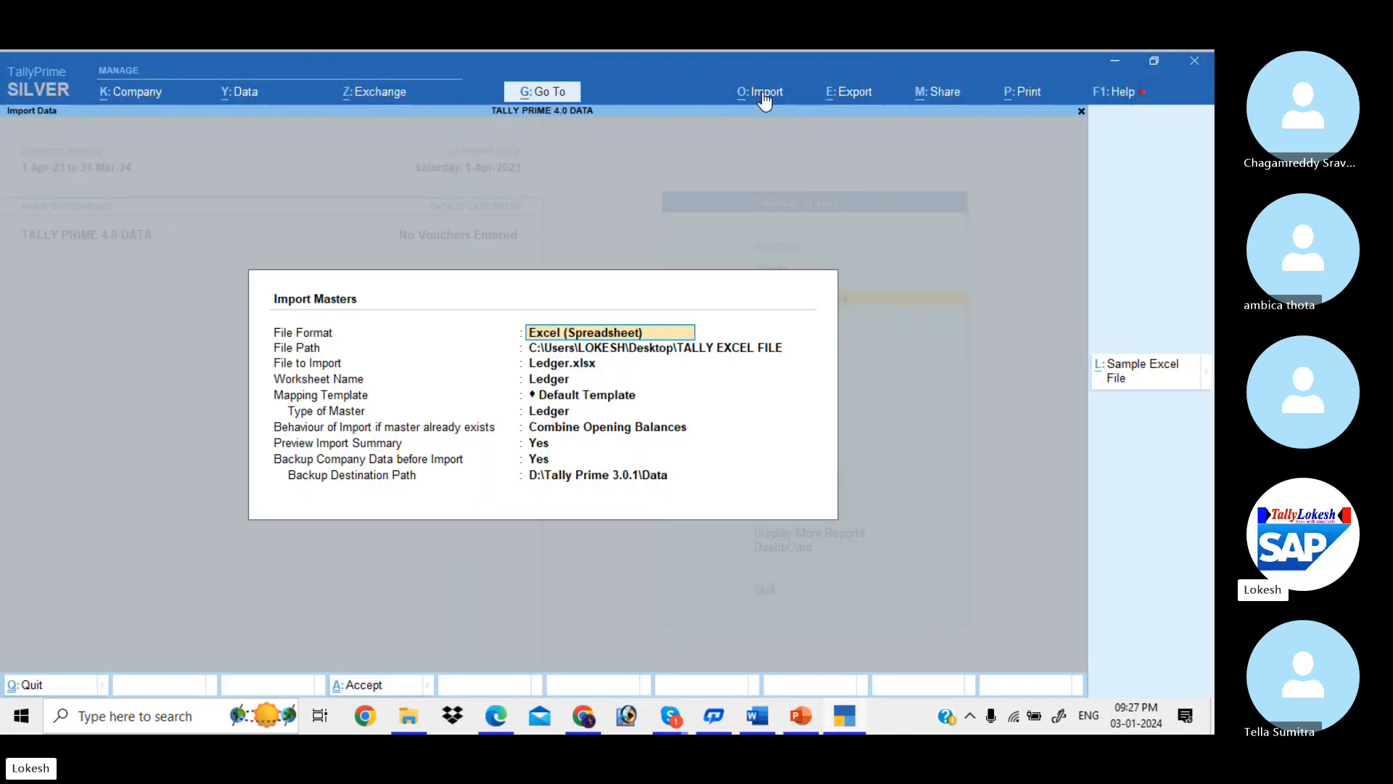
pyautogui.press('Return')
pyautogui.press('Return')
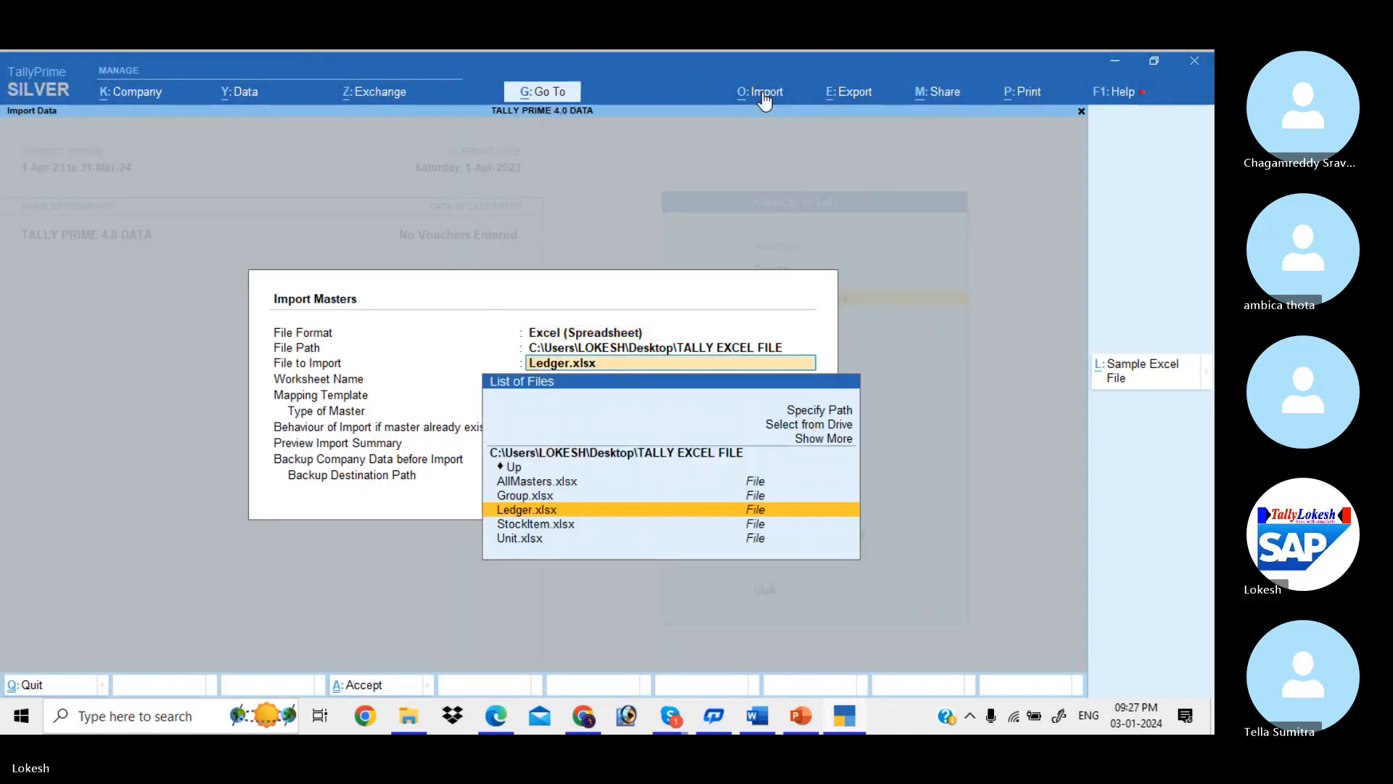
pyautogui.press('Return')
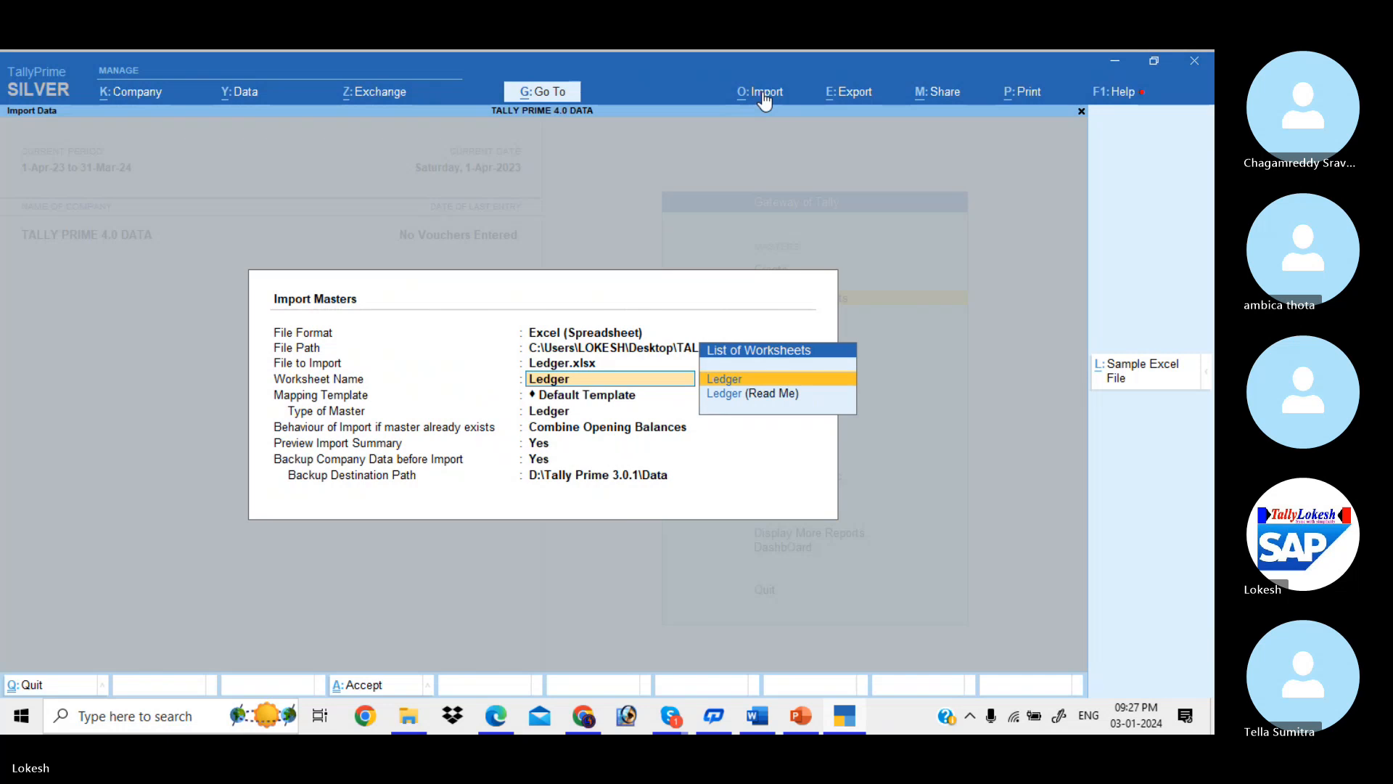
pyautogui.press('Return')
pyautogui.press('Return')
pyautogui.press('Return')
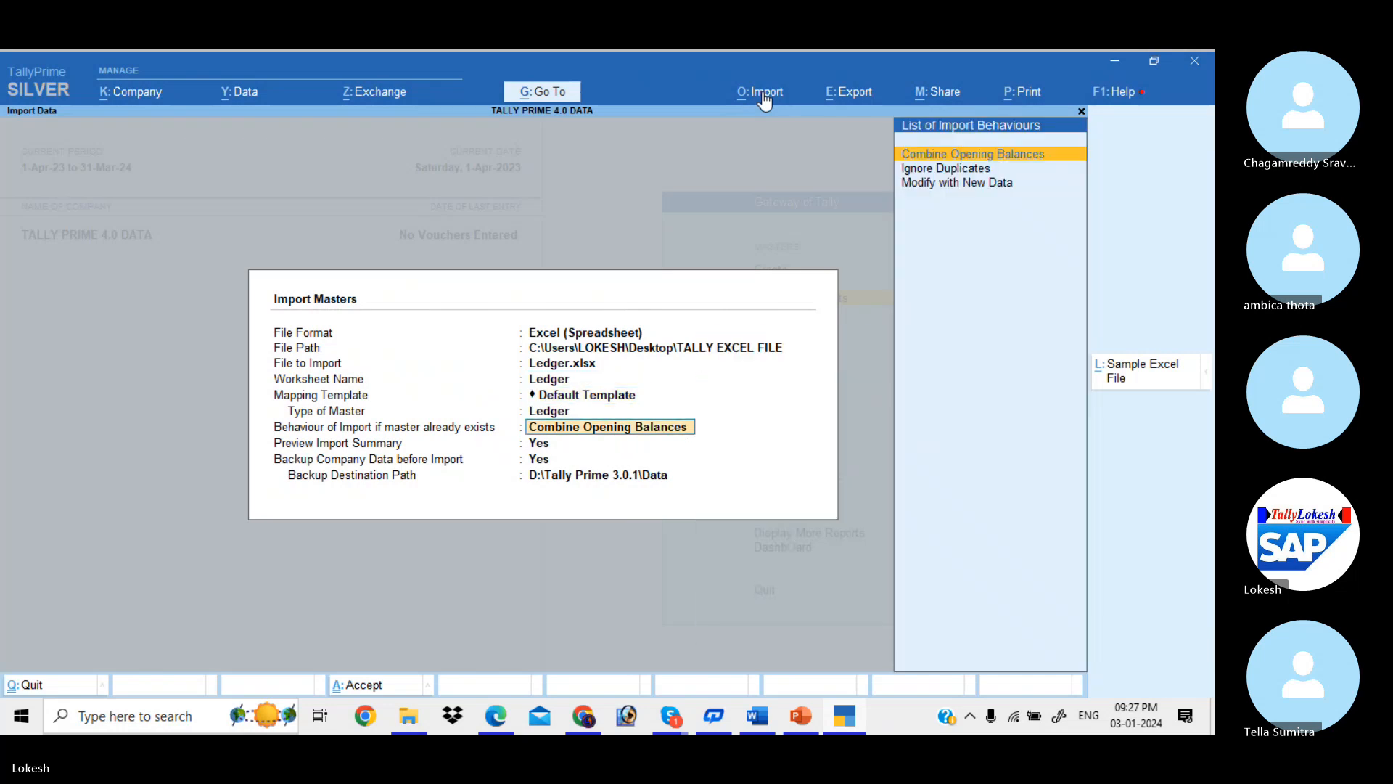
pyautogui.press('Down')
pyautogui.press('Return')
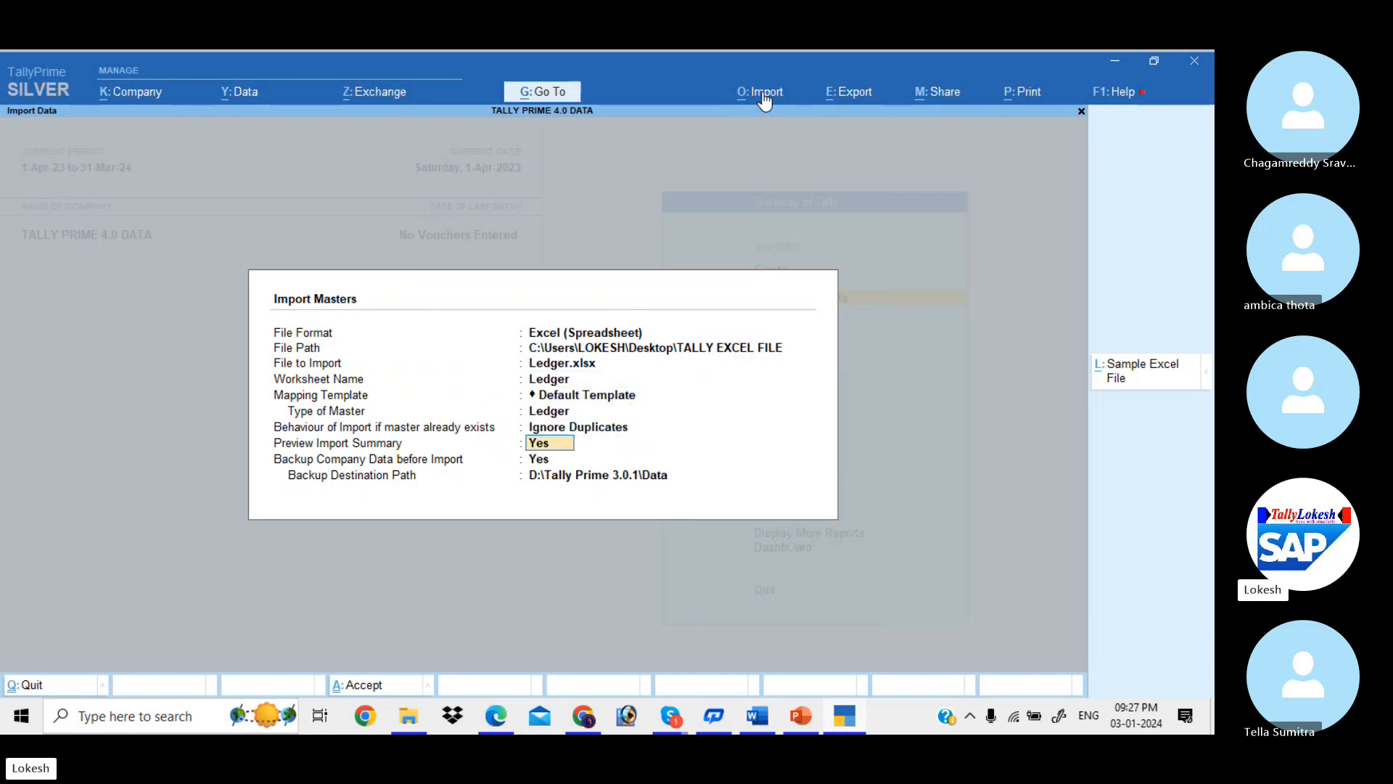
# - Preview the ledger import summary and run the import, overwriting the existing backup file
pyautogui.press('Return')
pyautogui.press('Return')
pyautogui.press('Return')
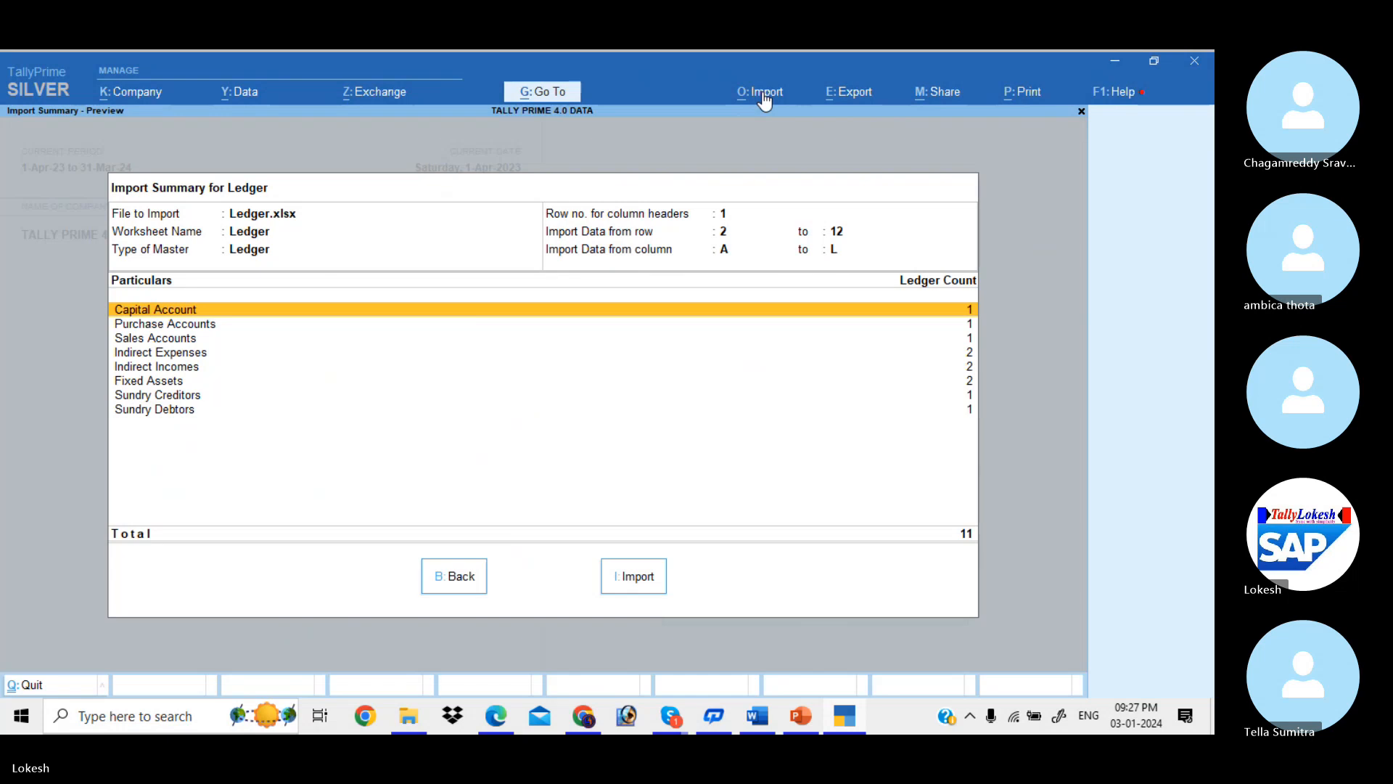
pyautogui.click(655, 576)
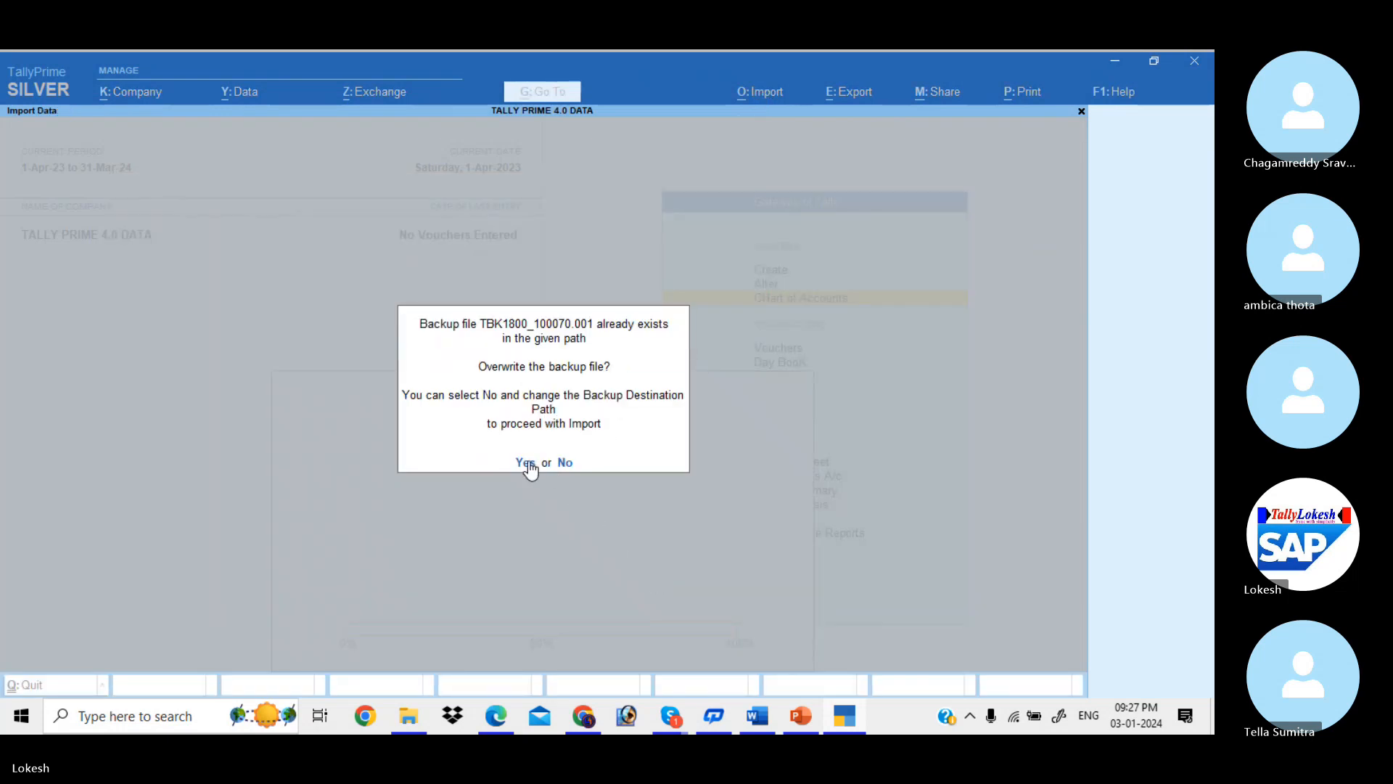
pyautogui.click(528, 462)
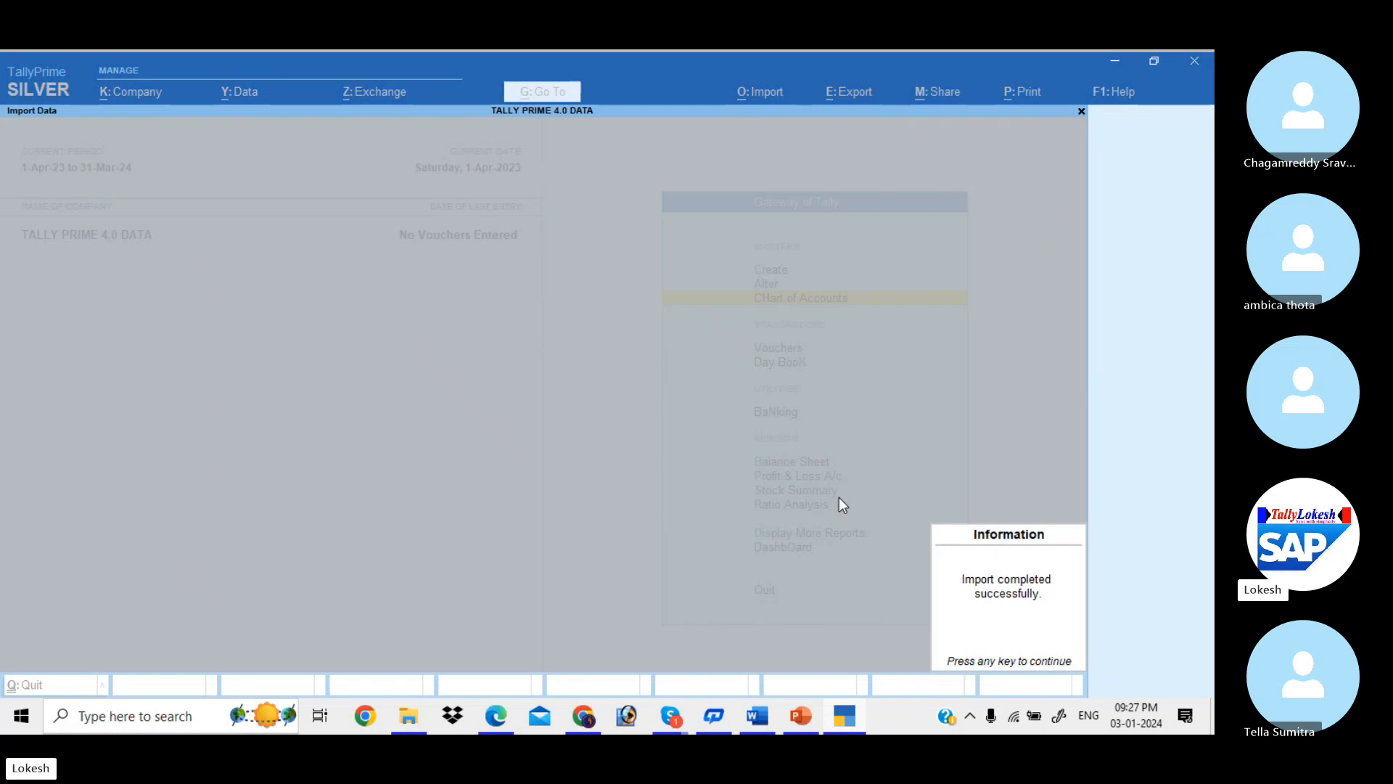
pyautogui.click(992, 600)
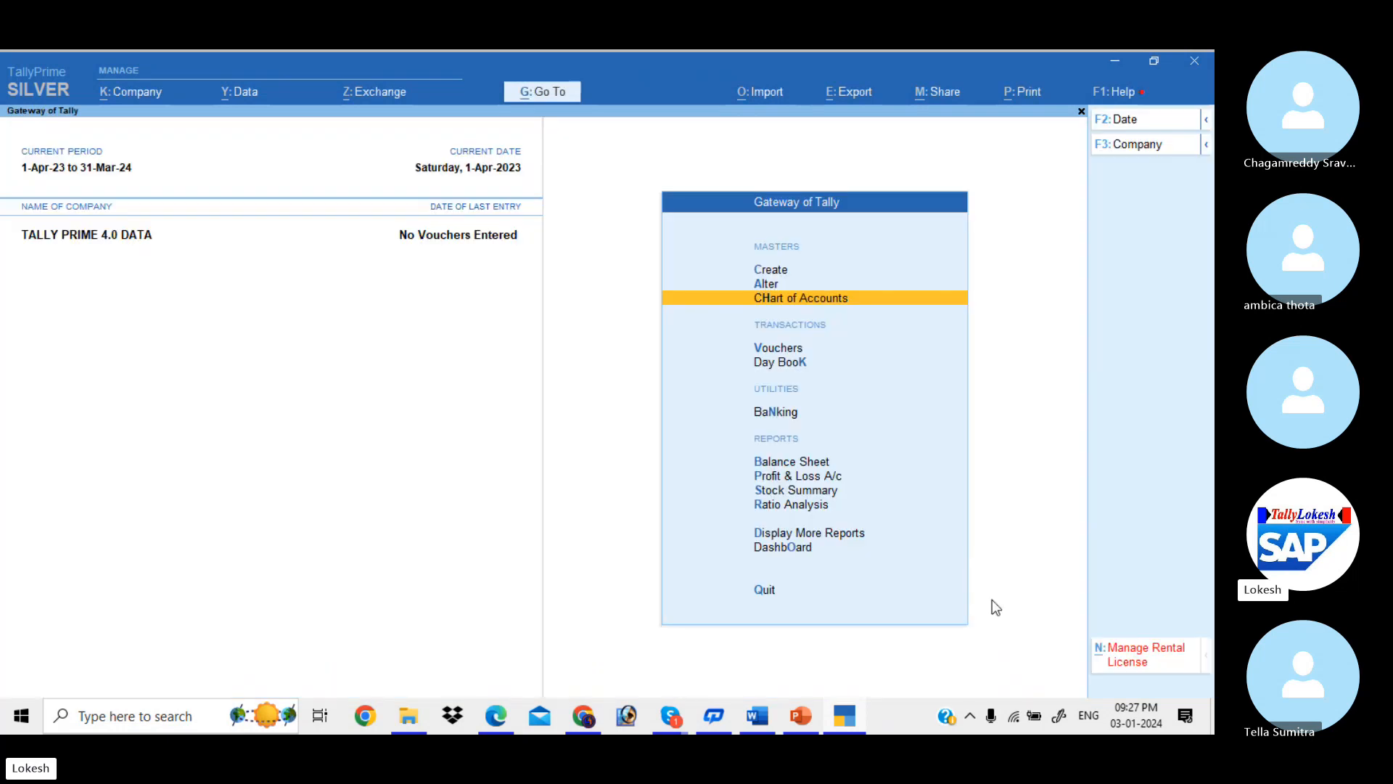
# - Open the Computer ledger from the list of ledgers for alteration to check its group
pyautogui.press('Up')
pyautogui.press('Return')
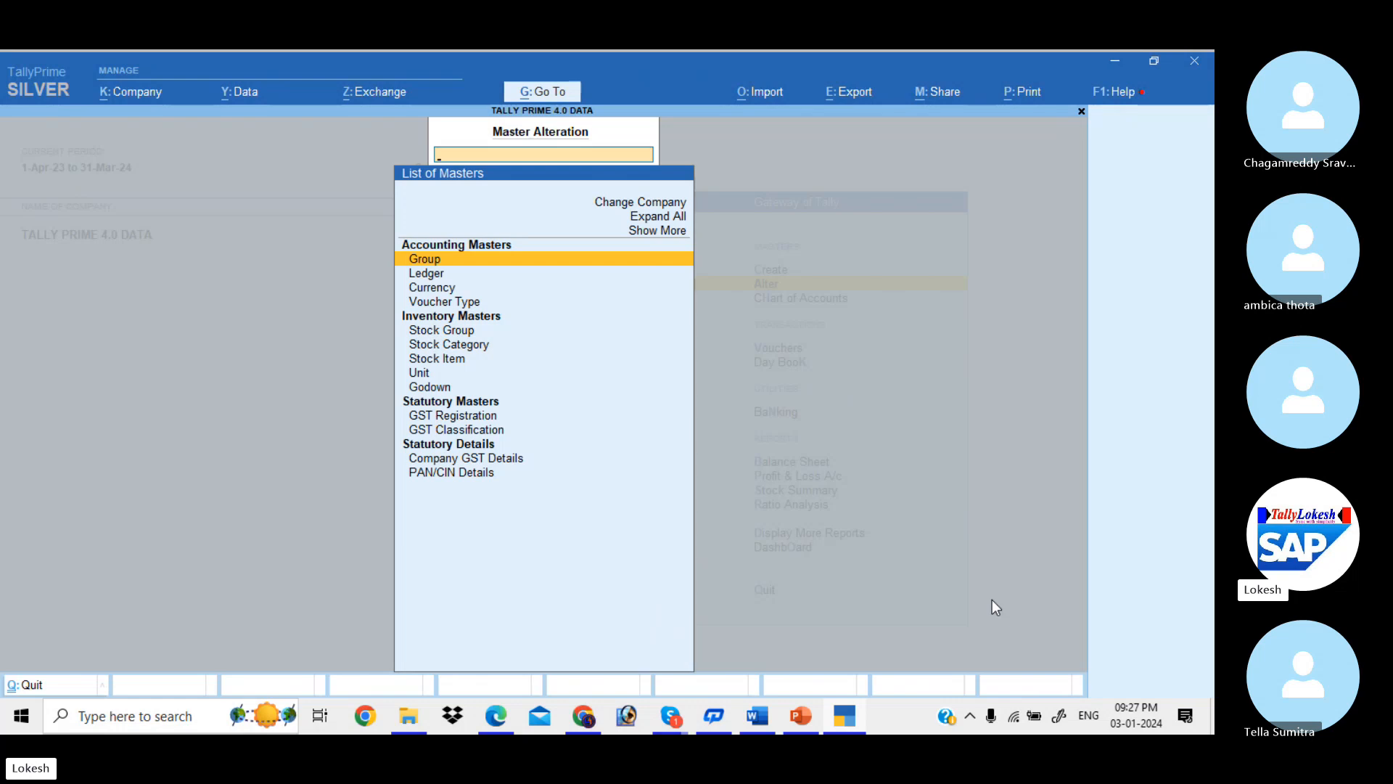
pyautogui.press('Down')
pyautogui.press('Return')
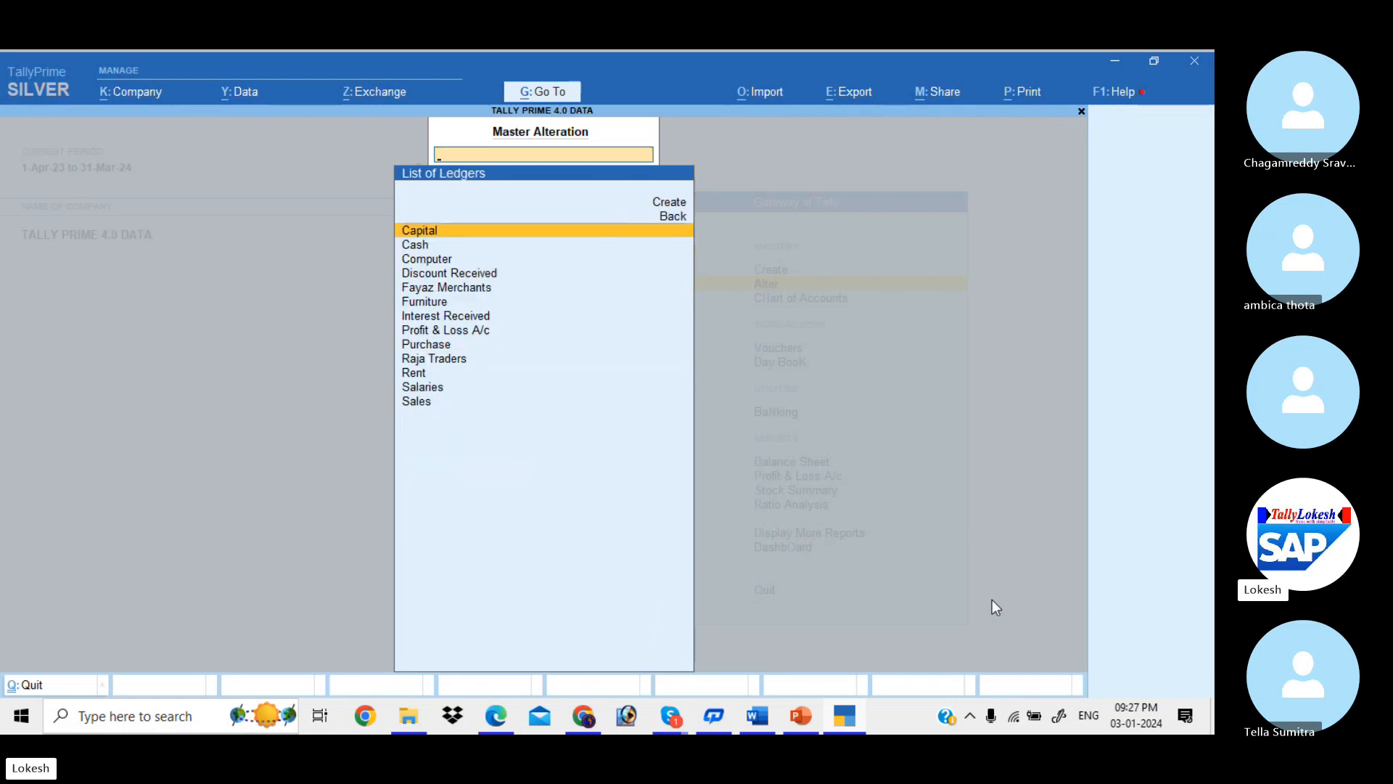
pyautogui.press('Down')
pyautogui.press('Down')
pyautogui.press('Return')
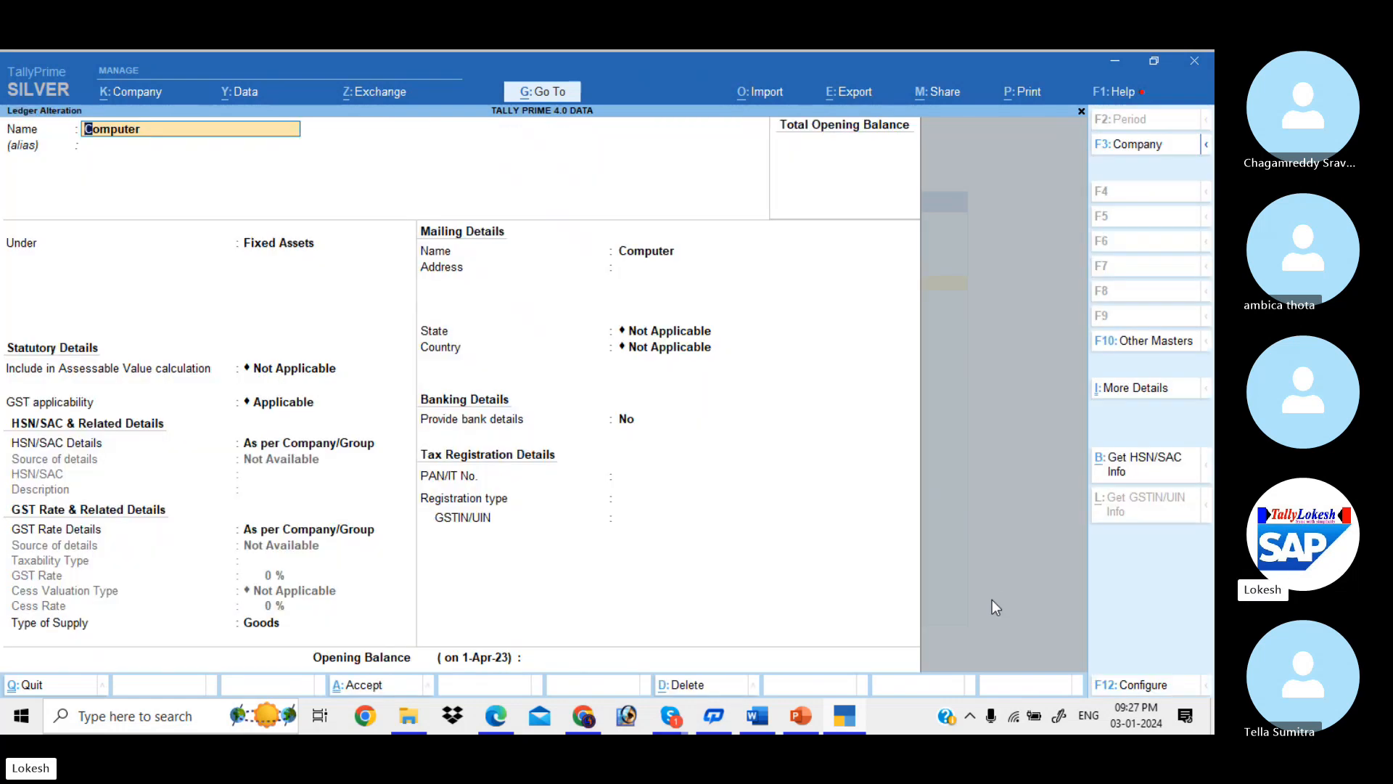
# - Check the groups of the Discount Received, Furniture and Interest Received ledgers, opening them one after another
pyautogui.press('Escape')
pyautogui.press('Down')
pyautogui.press('Return')
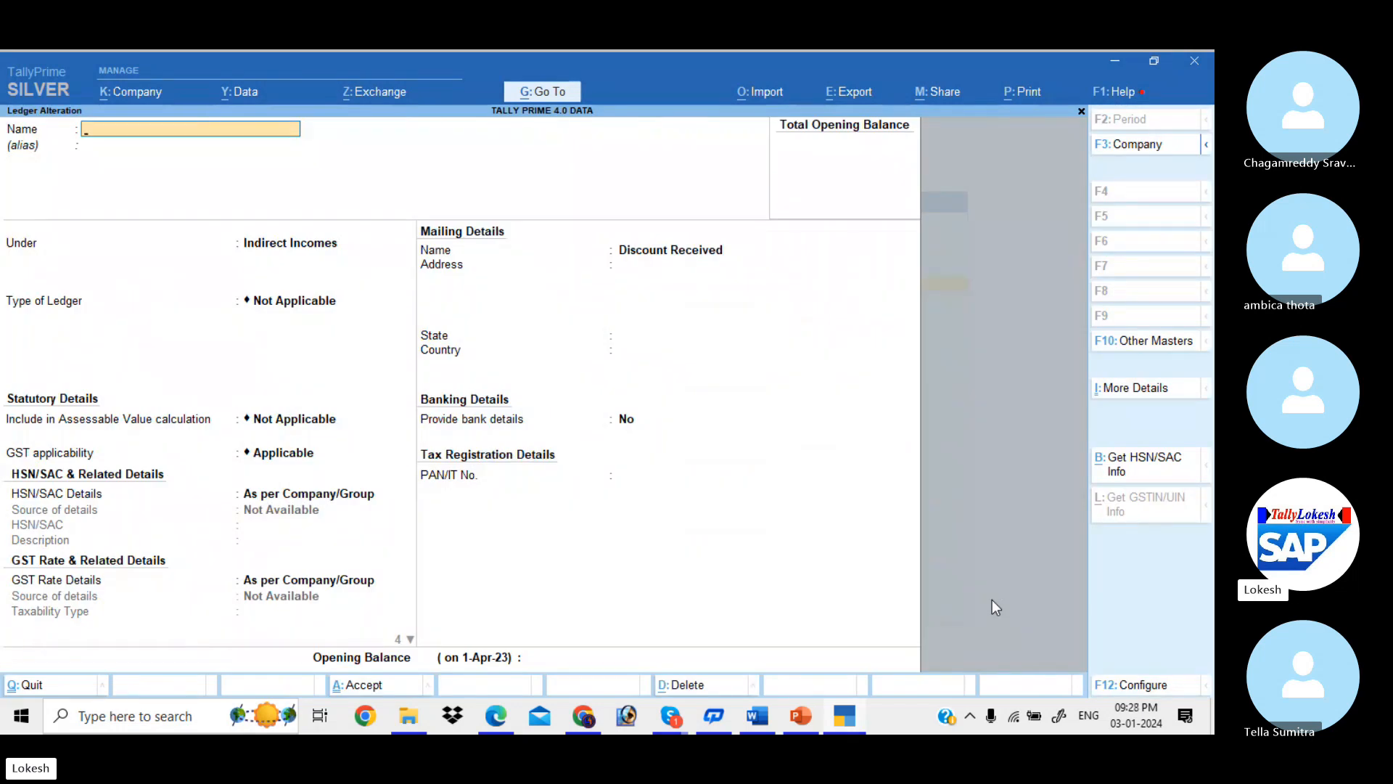
pyautogui.press('Escape')
pyautogui.press('Down')
pyautogui.press('Down')
pyautogui.press('Return')
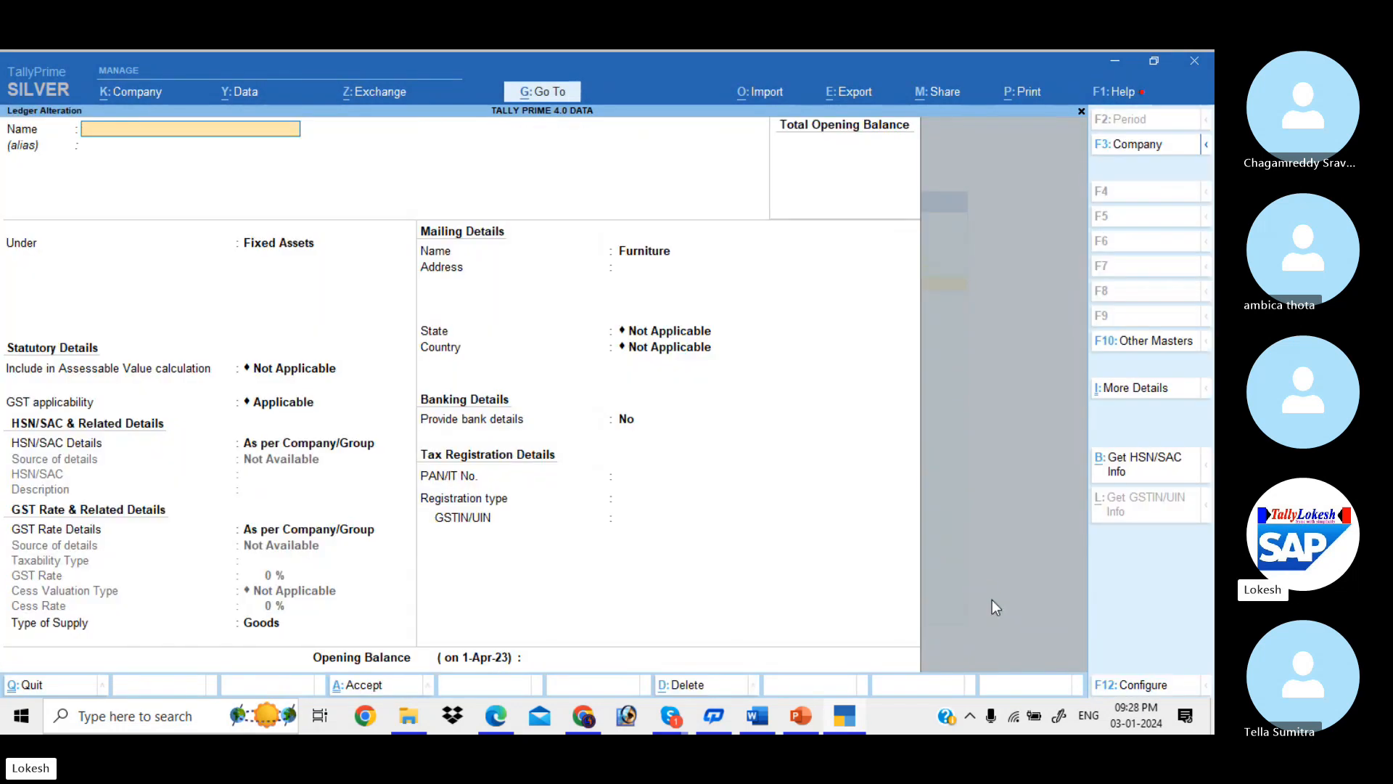
pyautogui.press('Escape')
pyautogui.press('Down')
pyautogui.press('Return')
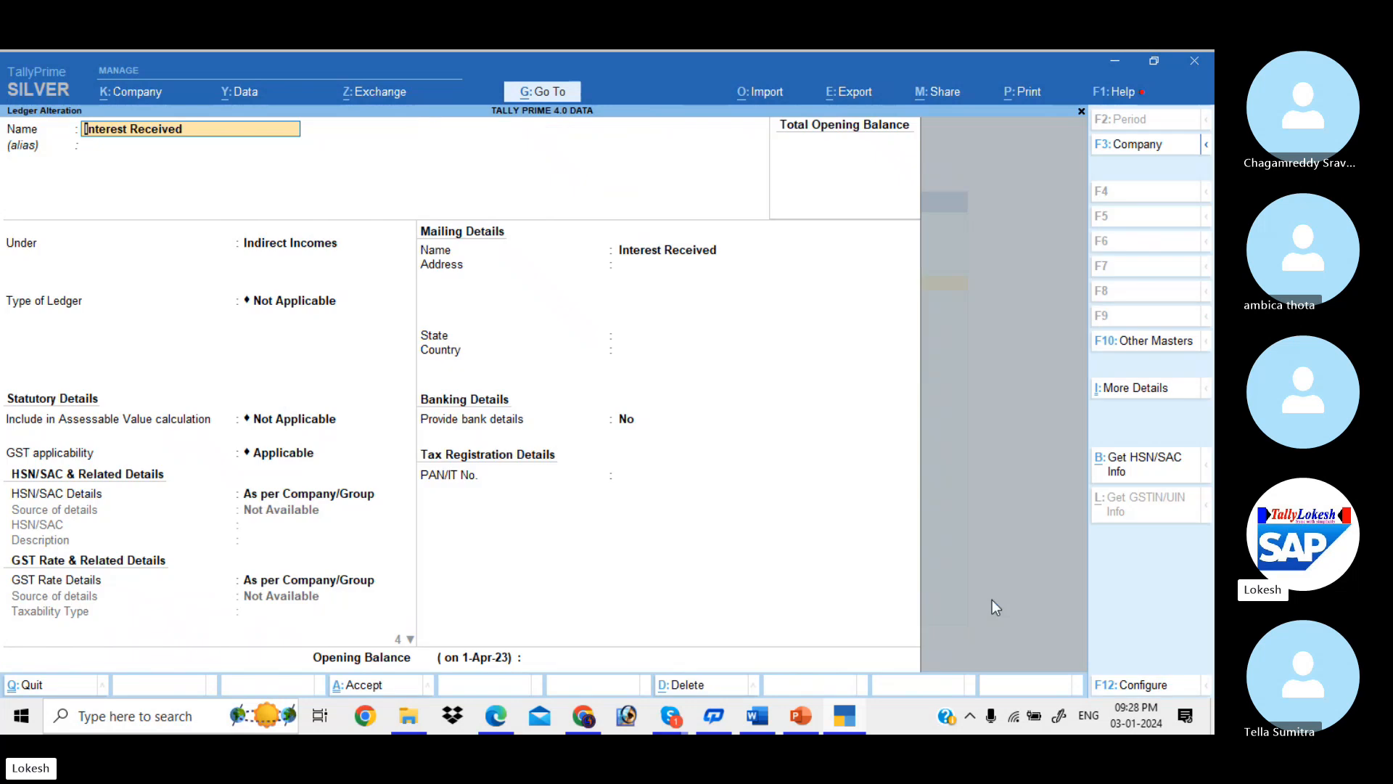
# - Check the Purchase ledger's group, then leave without saving and return to the Gateway of Tally
pyautogui.press('Escape')
pyautogui.press('Down')
pyautogui.press('Down')
pyautogui.press('Return')
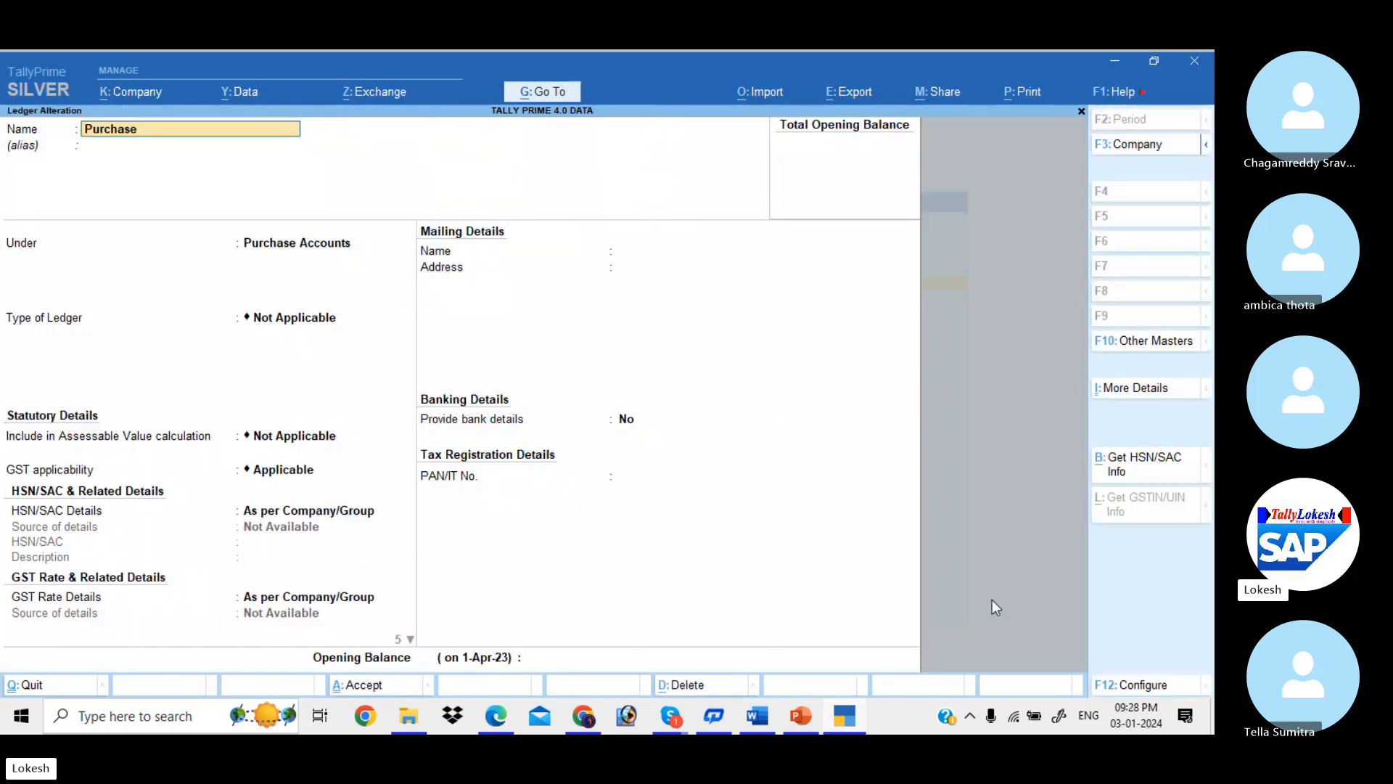
pyautogui.press('BackSpace')
pyautogui.press('Escape')
pyautogui.press('y')
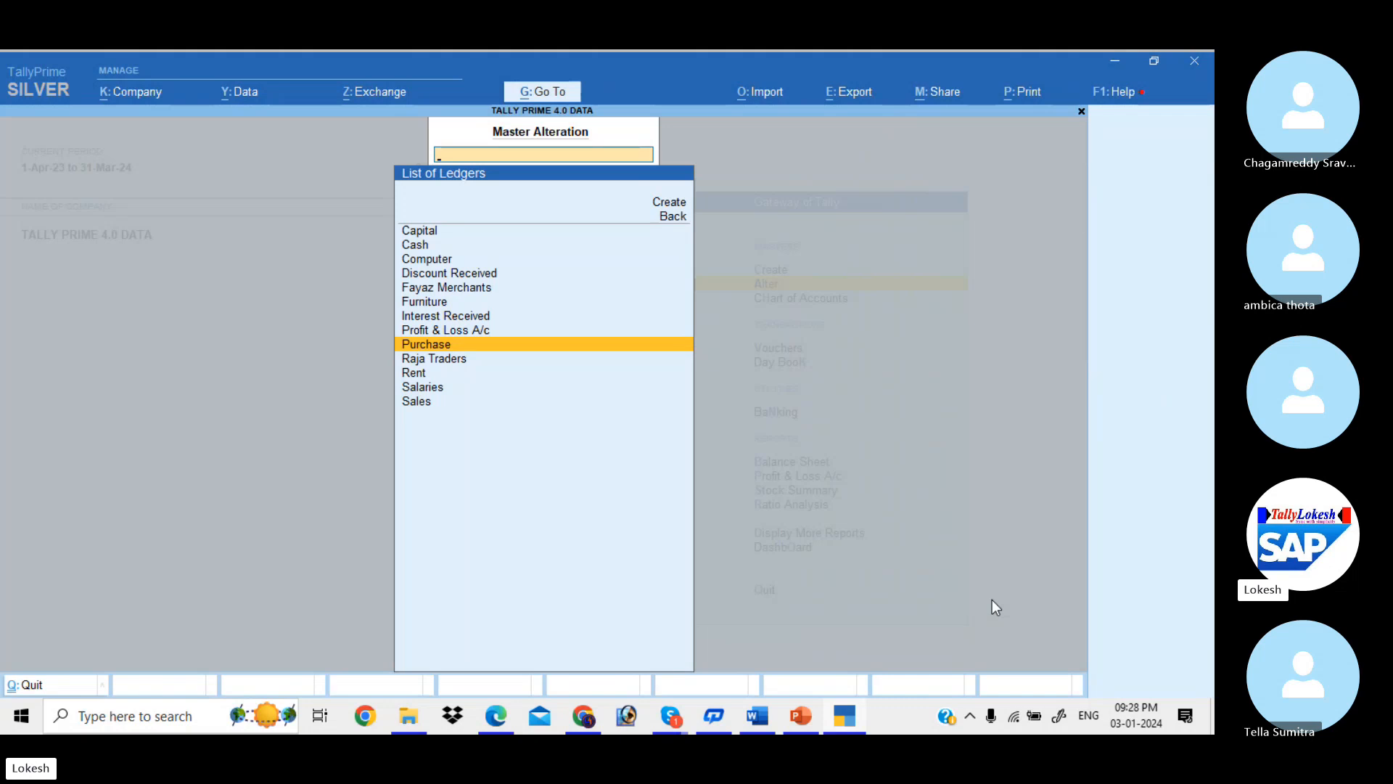
pyautogui.press('Escape')
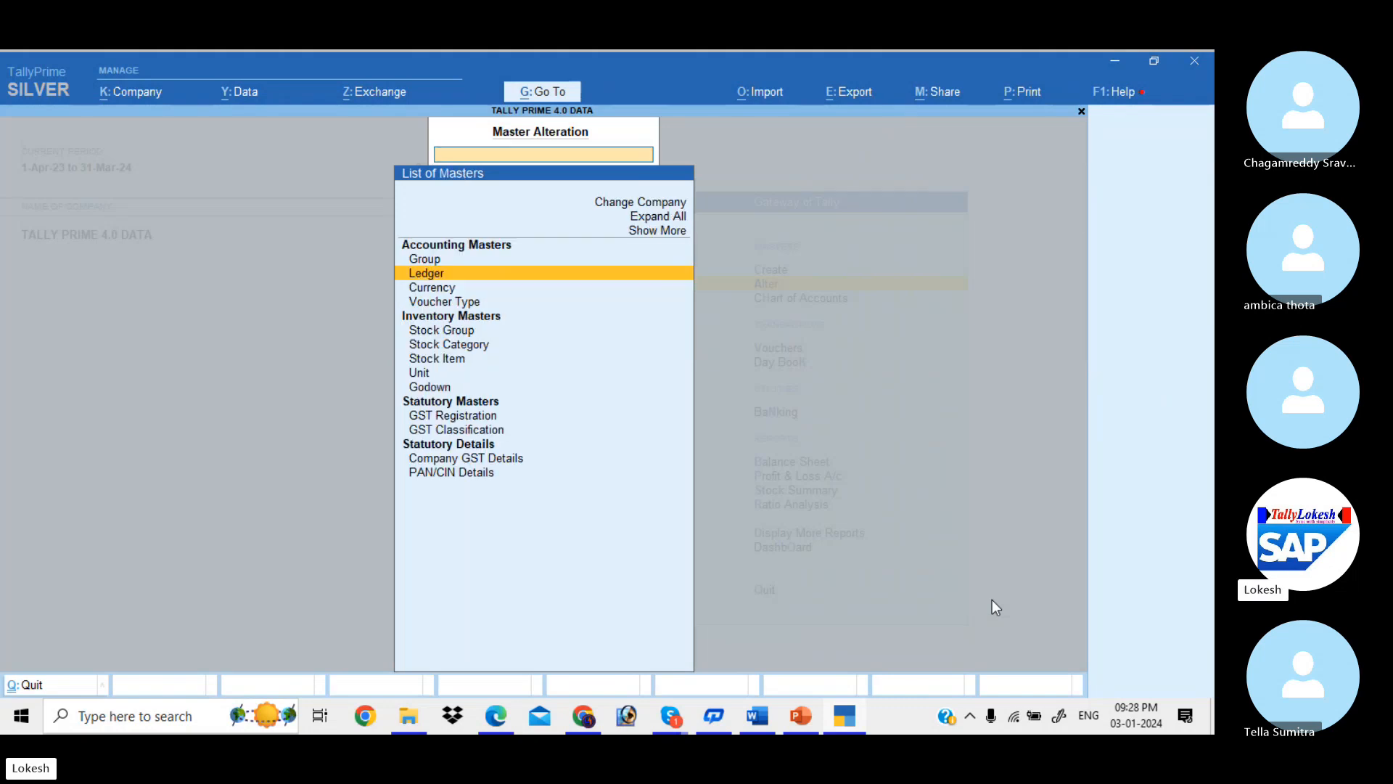
pyautogui.press('Escape')
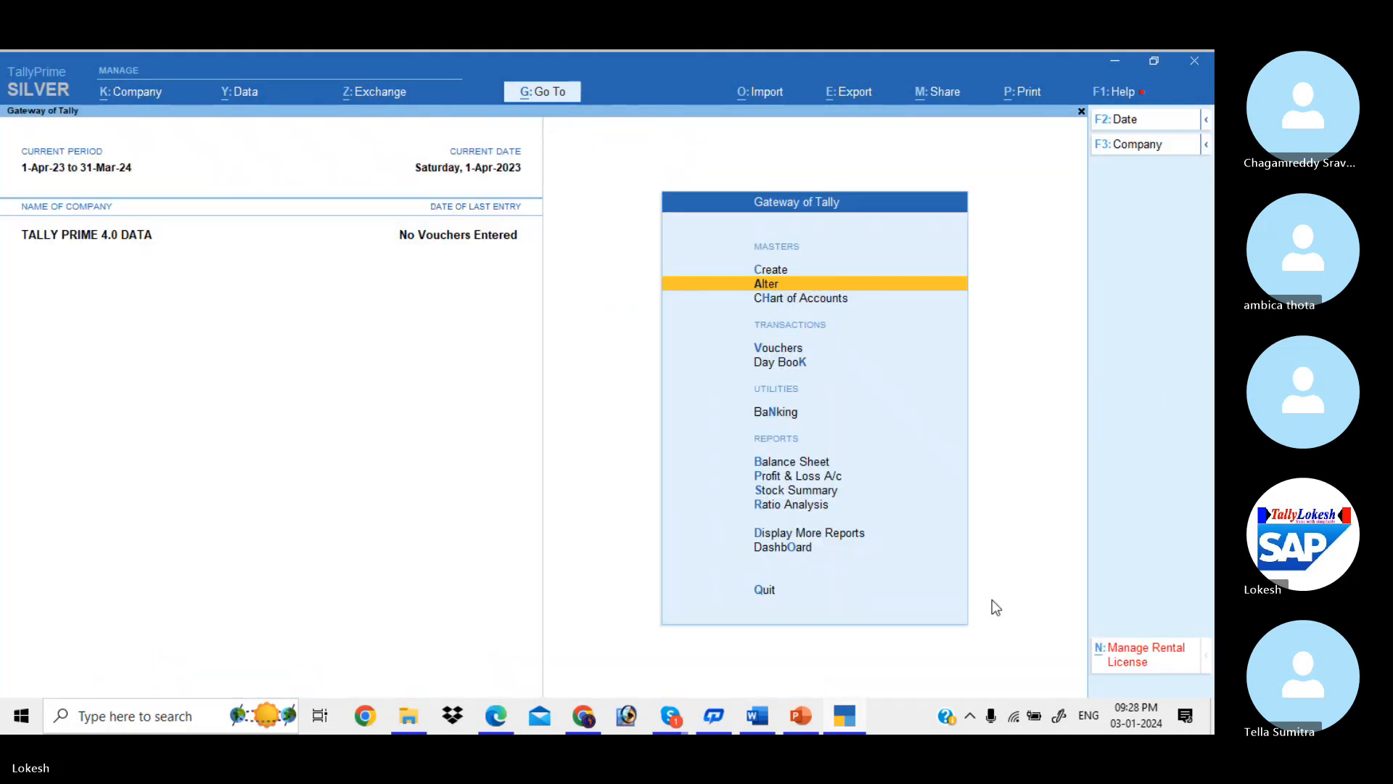
# - Check the list of units among the masters available for alteration, then return to the Gateway of Tally
pyautogui.press('Return')
pyautogui.press('Down')
pyautogui.press('Down')
pyautogui.press('Down')
pyautogui.press('Down')
pyautogui.press('Down')
pyautogui.press('Down')
pyautogui.press('Down')
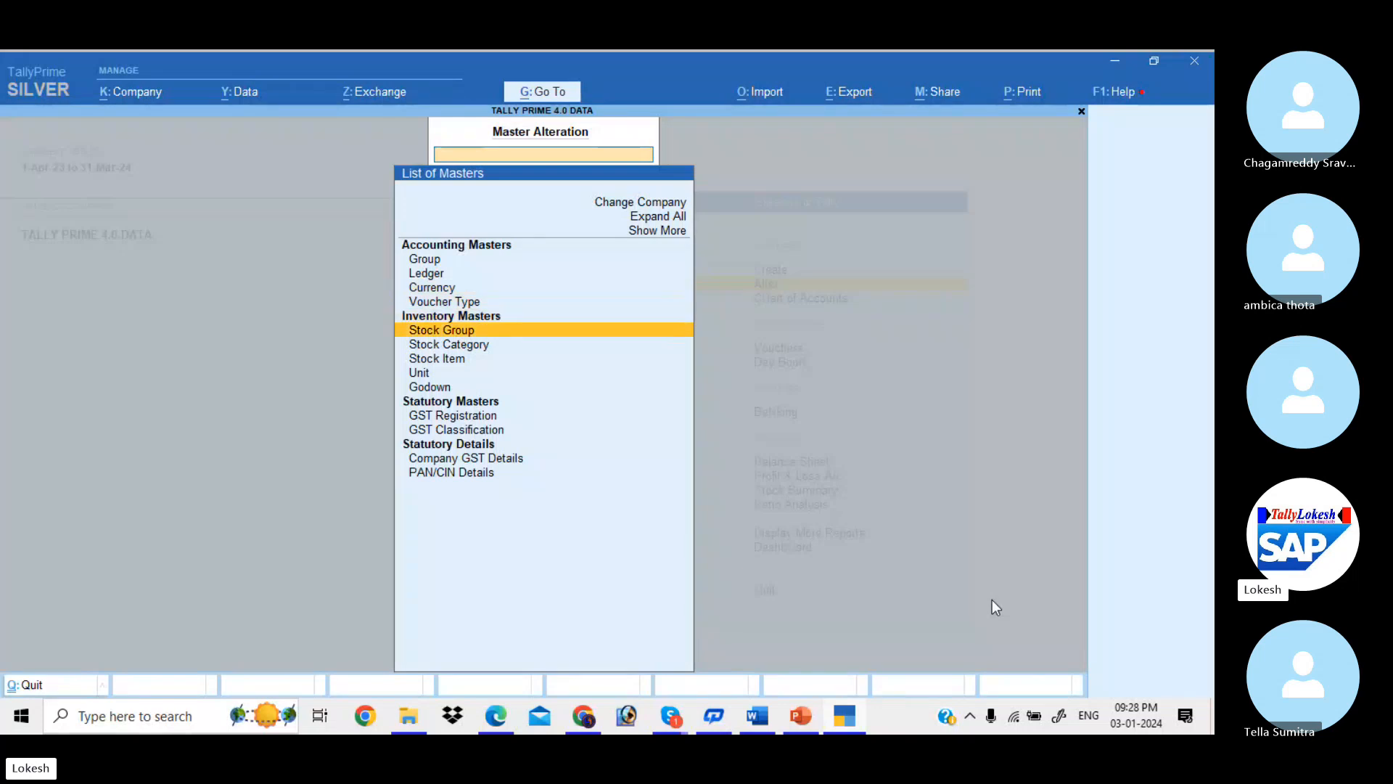
pyautogui.press('Return')
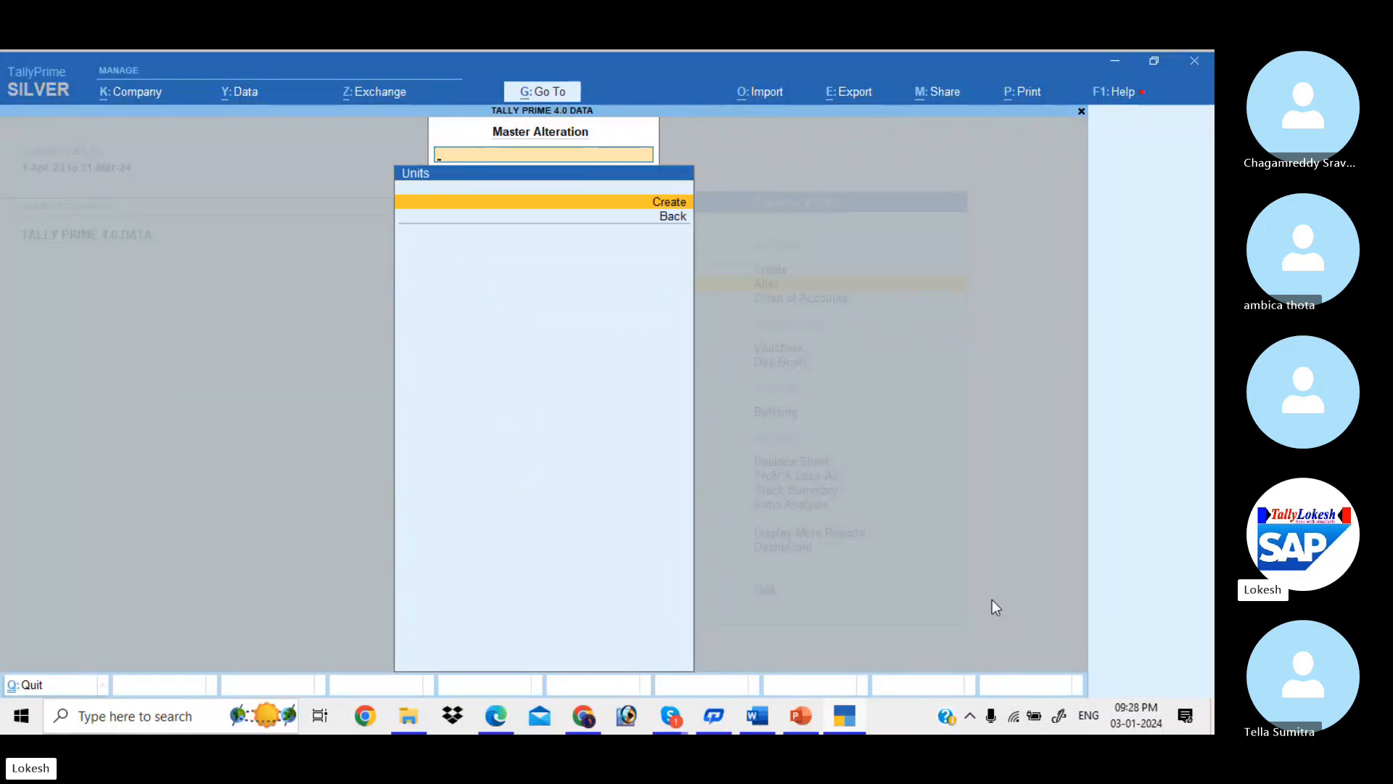
pyautogui.press('Escape')
pyautogui.press('Escape')
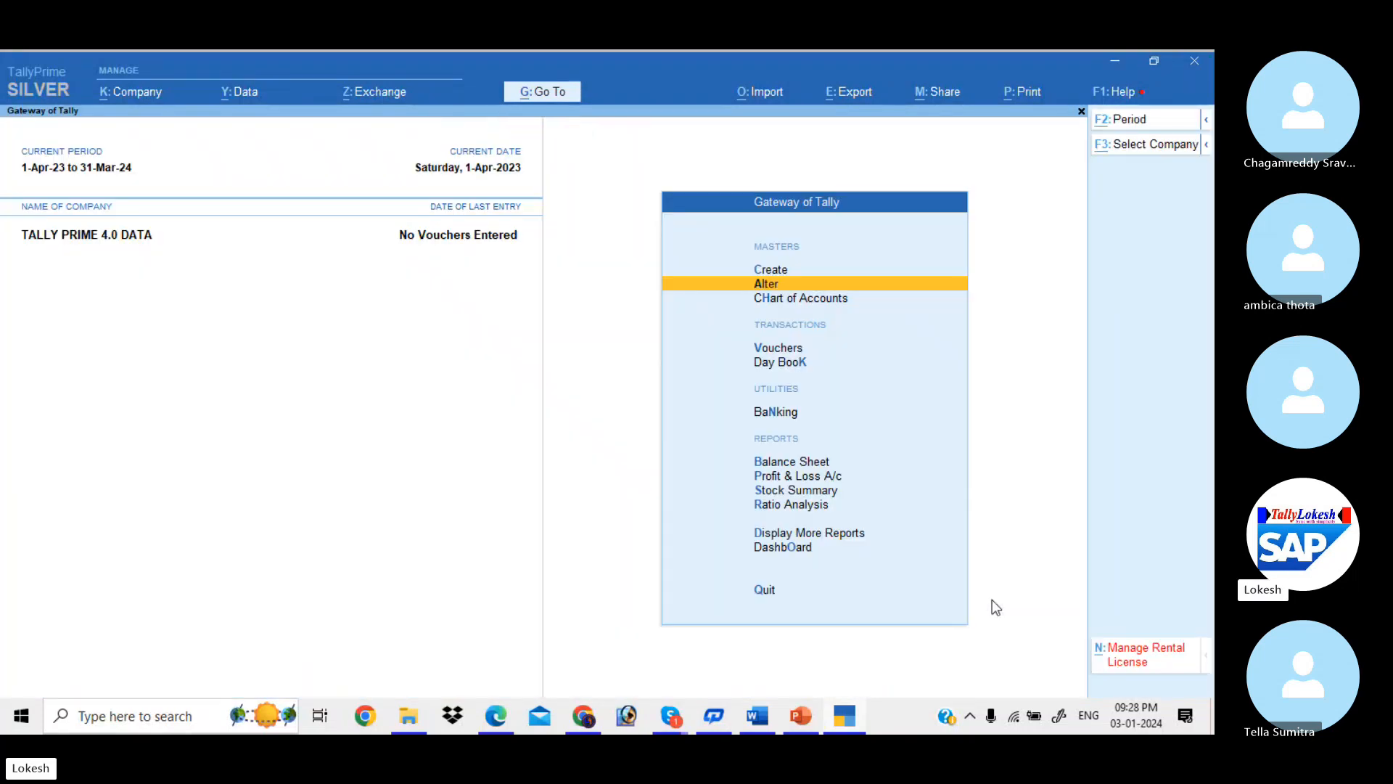
# - Open the Unit workbook from the TALLY EXCEL FILE folder in Excel and close Document Recovery, keeping the recovered files
pyautogui.hotkey('alt', 'Tab')
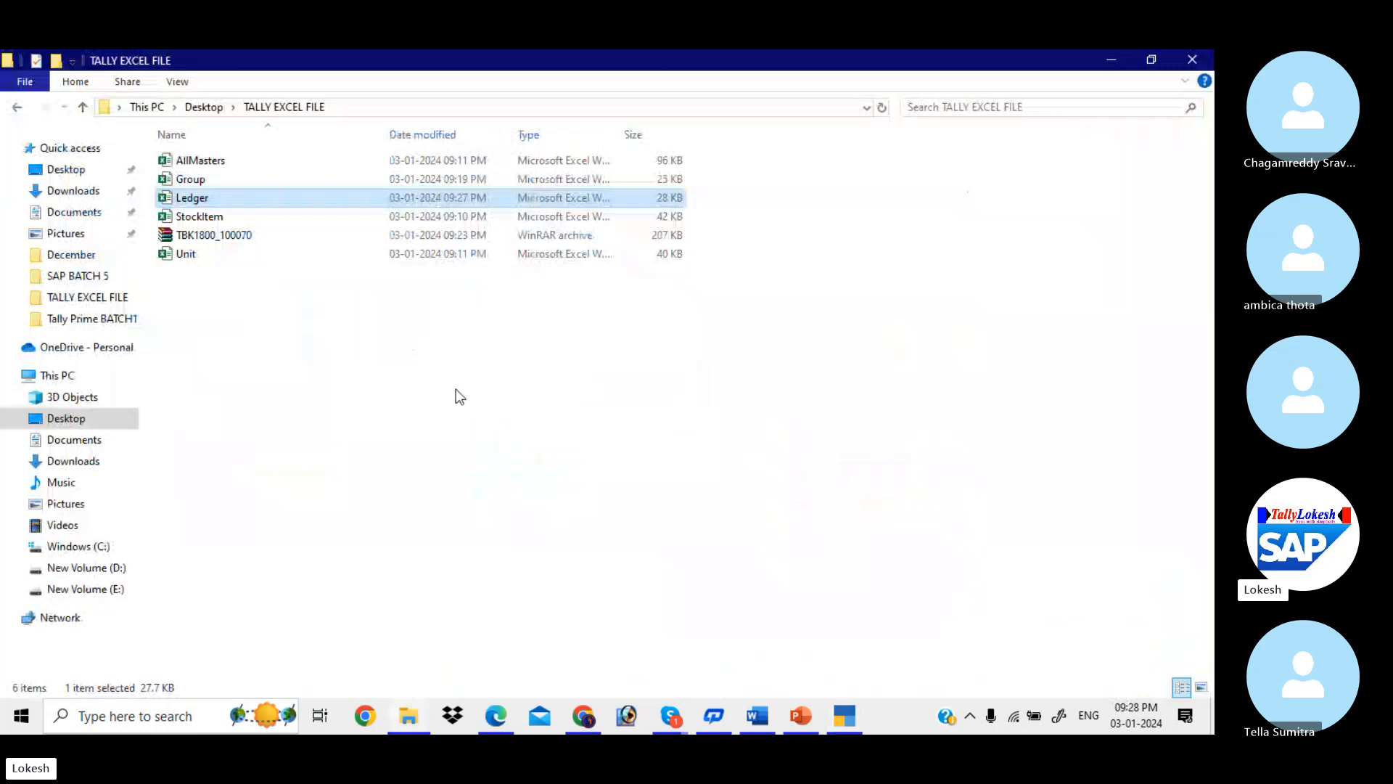
pyautogui.doubleClick(267, 255)
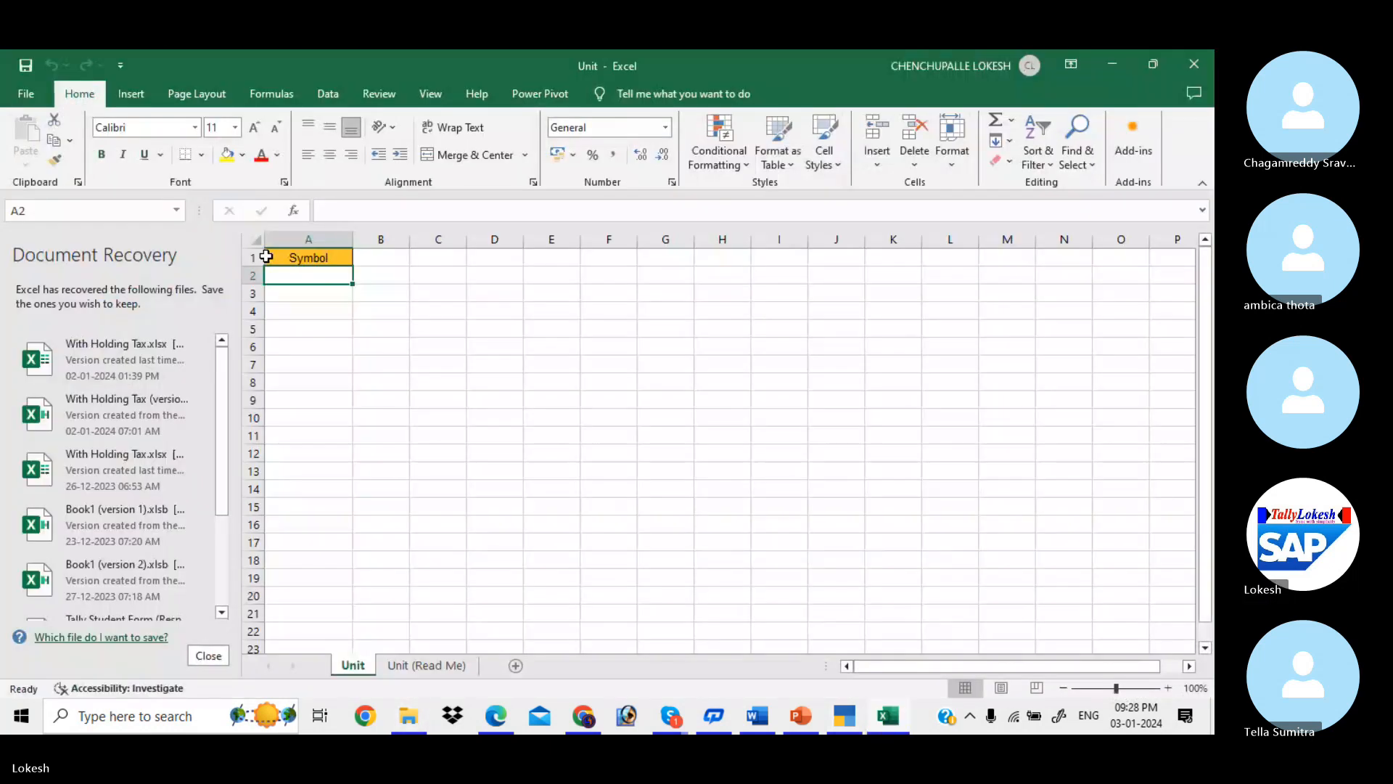
pyautogui.click(215, 655)
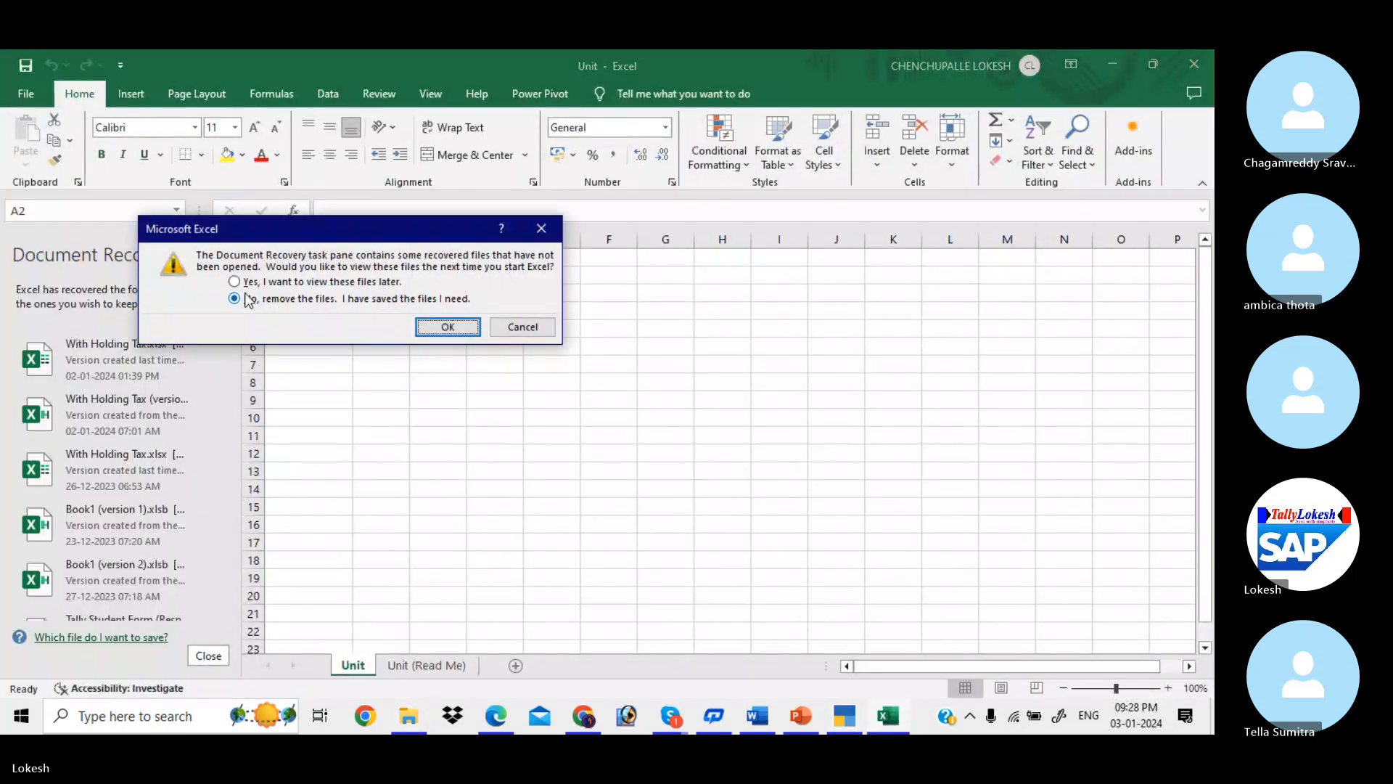
pyautogui.click(240, 283)
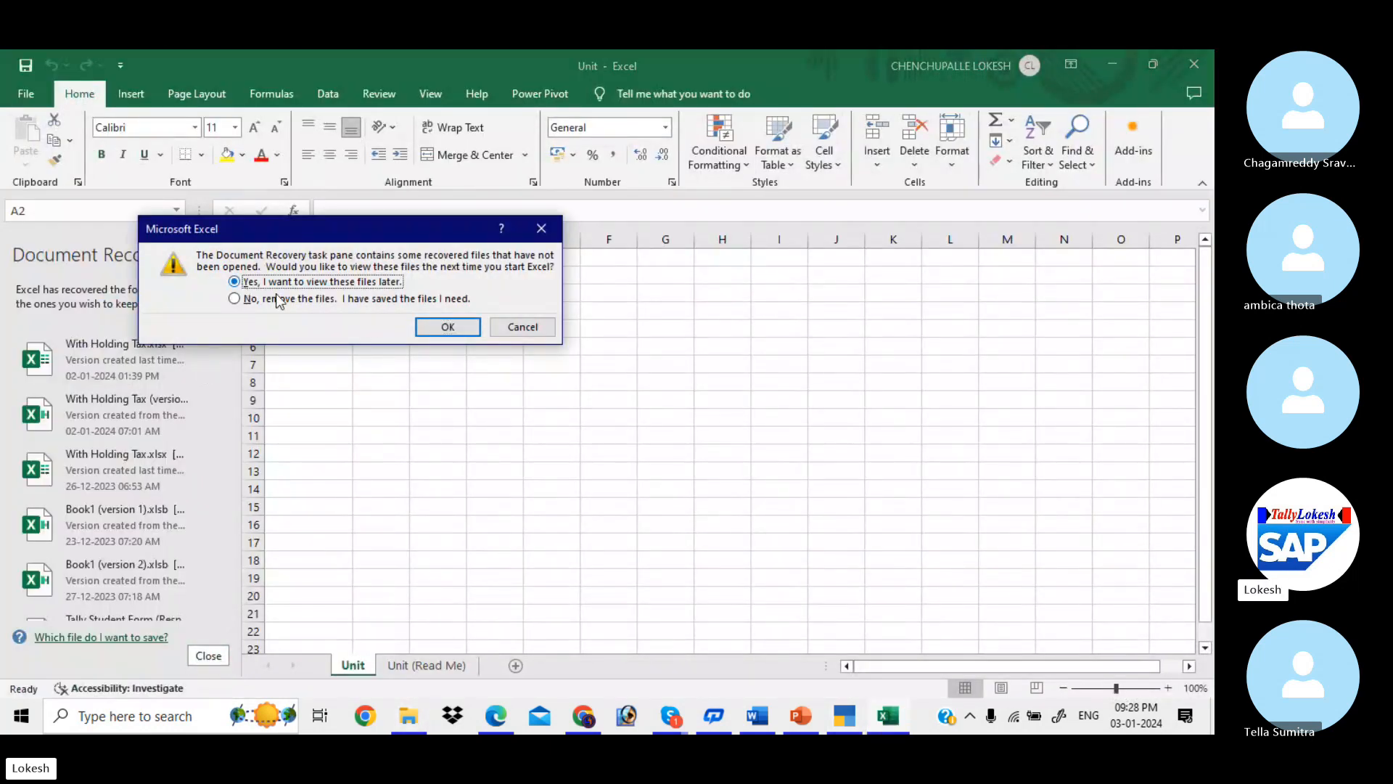
pyautogui.click(429, 326)
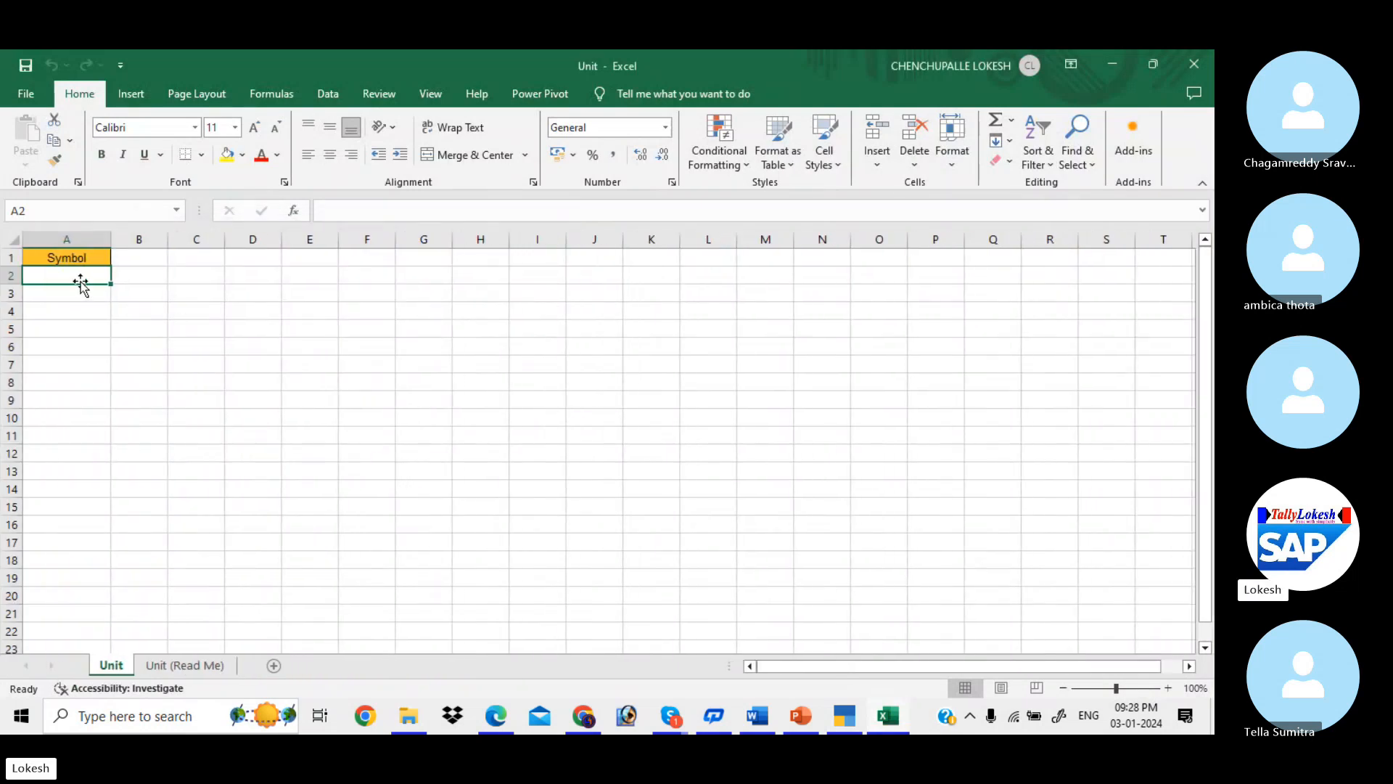
# - Enter the unit symbols nos, bx, pc and pk in cells A2 to A5 of the Unit sheet
pyautogui.write('nos')
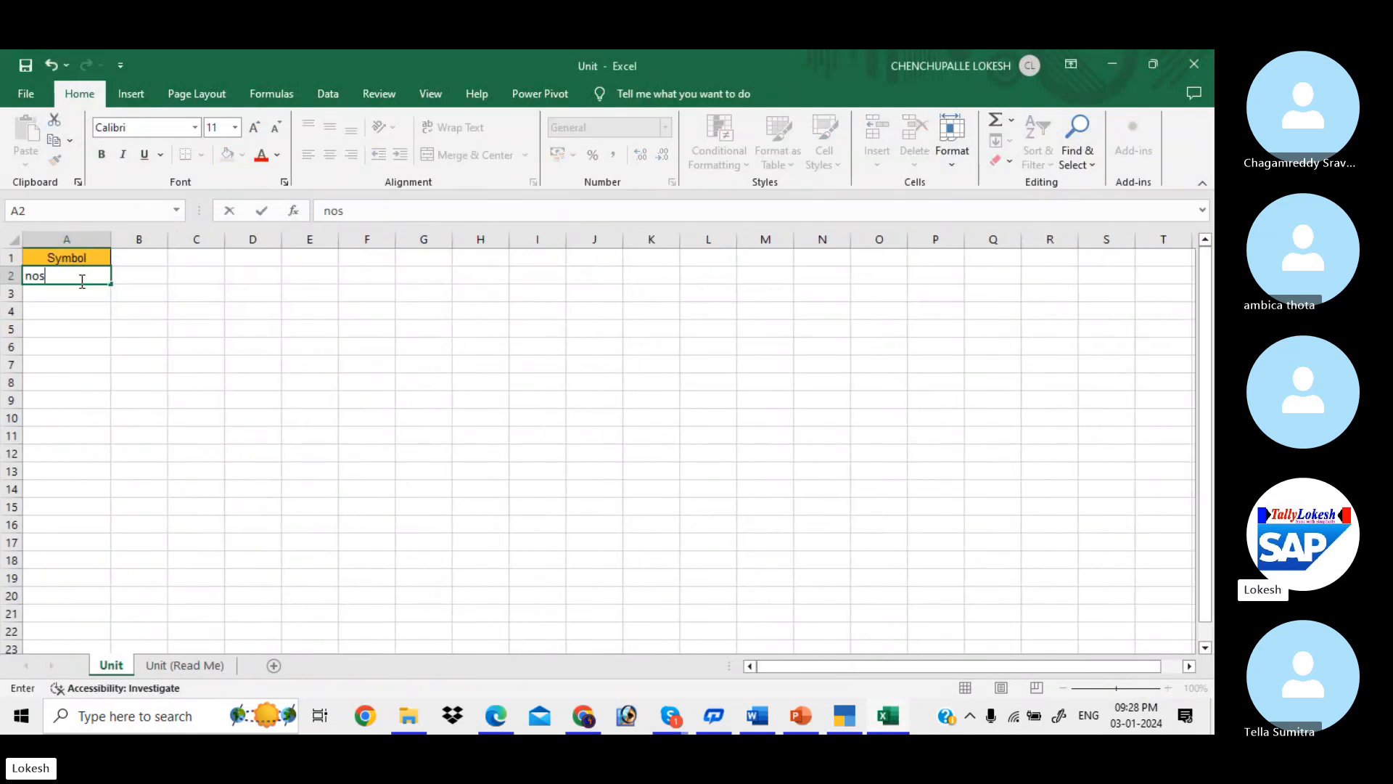
pyautogui.press('Return')
pyautogui.write('bx')
pyautogui.press('Return')
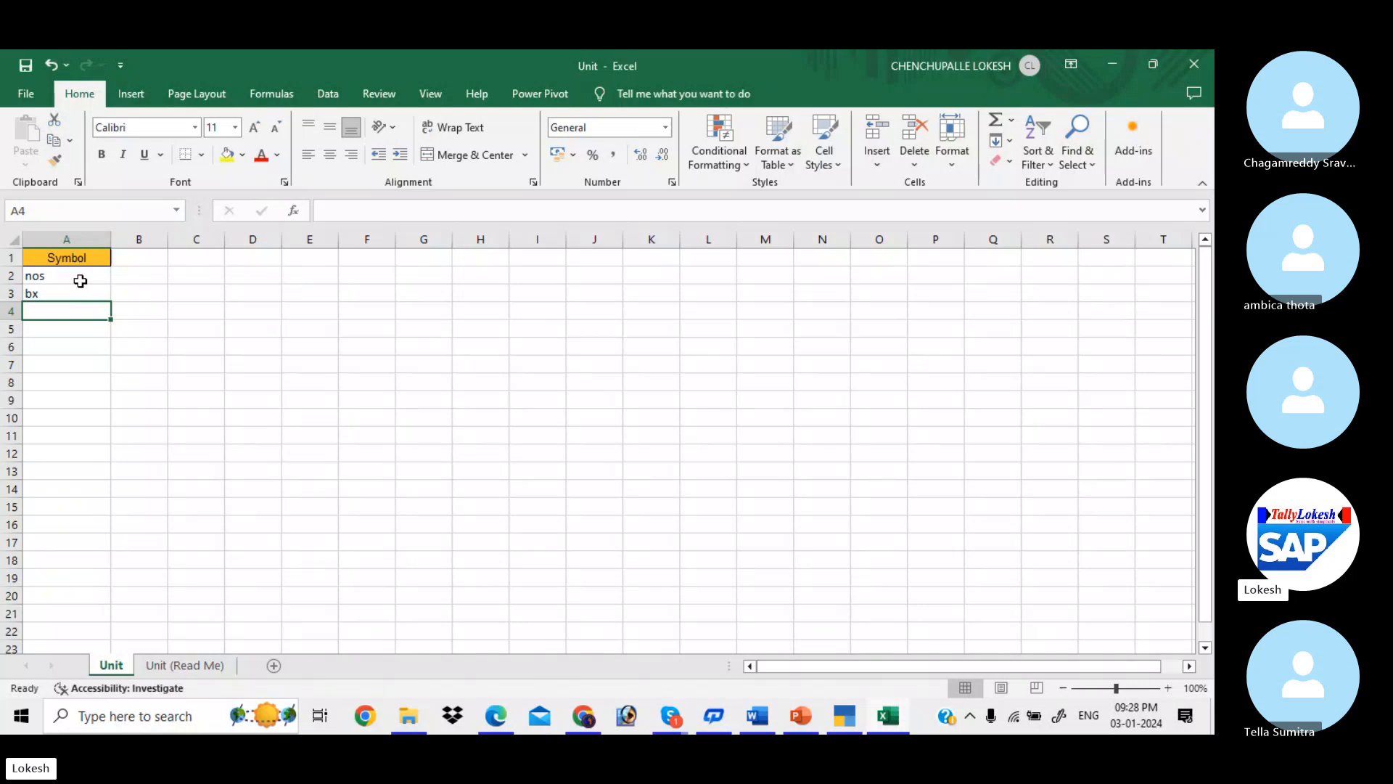
pyautogui.write('pc')
pyautogui.press('Return')
pyautogui.write('pk')
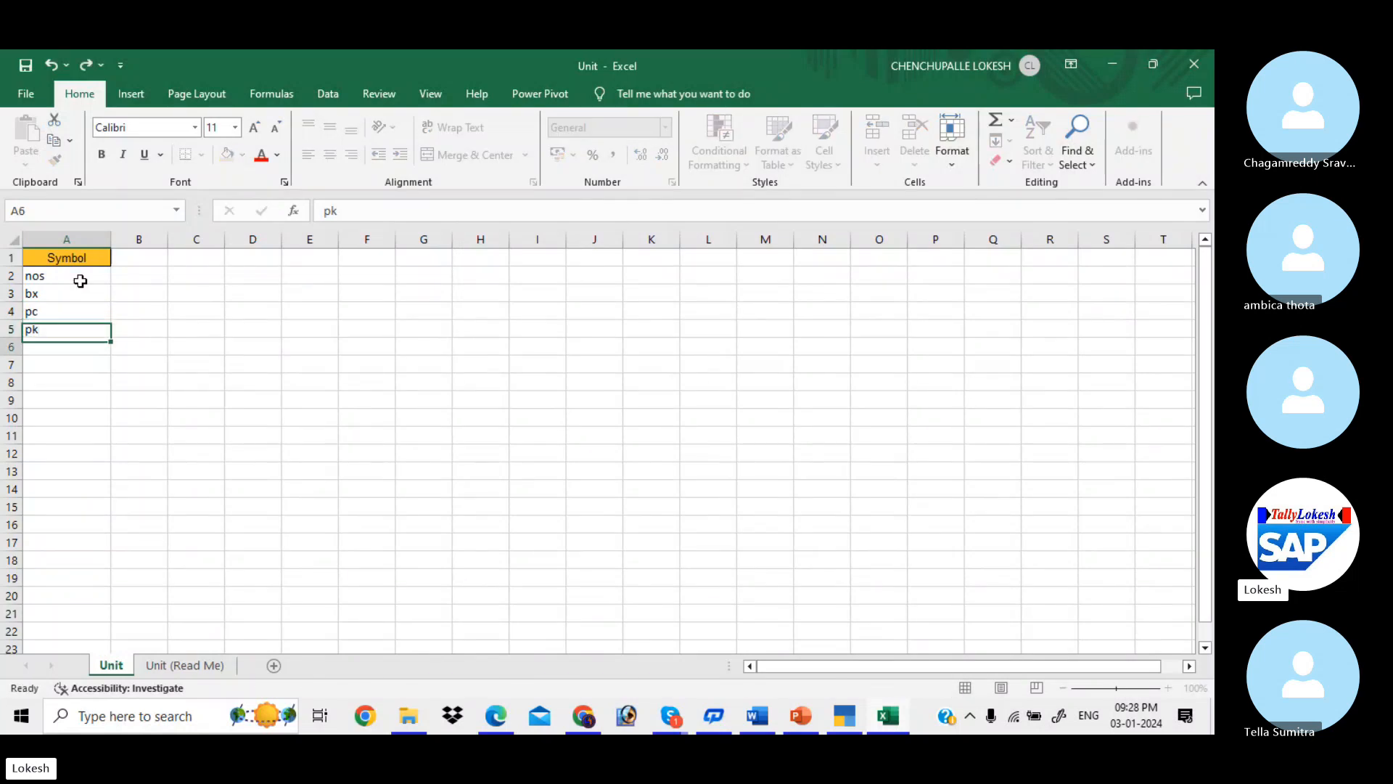
pyautogui.press('Return')
# - Add the unit symbols kg, bt and can in cells A6 to A8
pyautogui.write('kg')
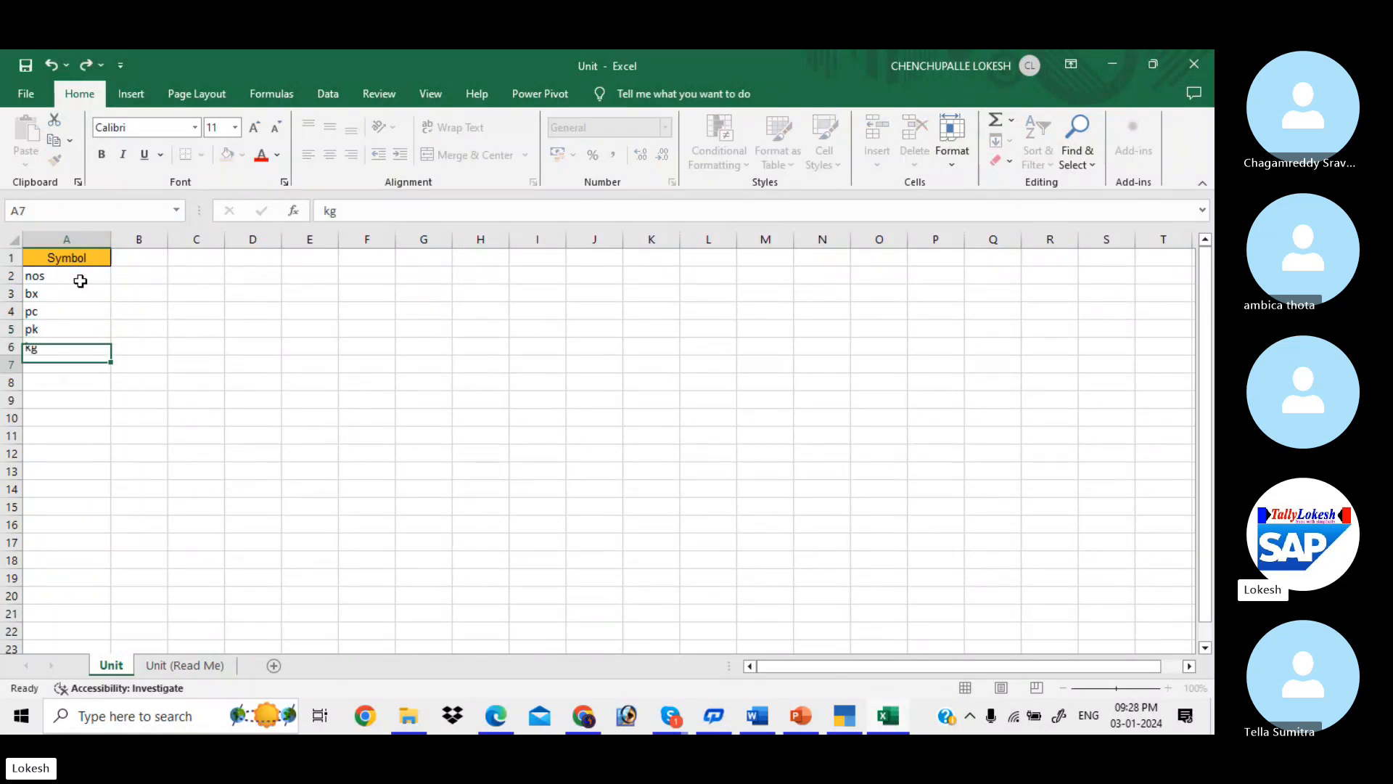
pyautogui.press('Return')
pyautogui.write('bt')
pyautogui.press('Return')
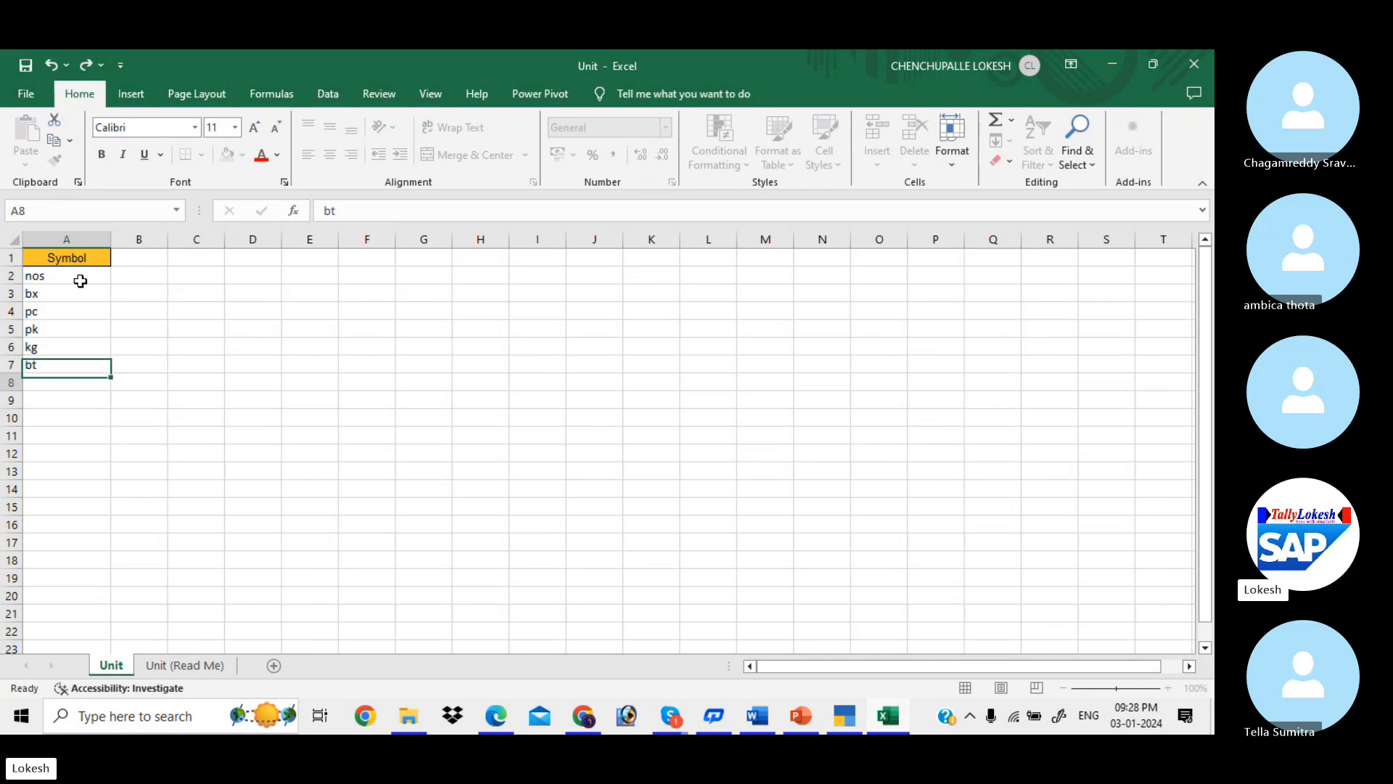
pyautogui.write('can')
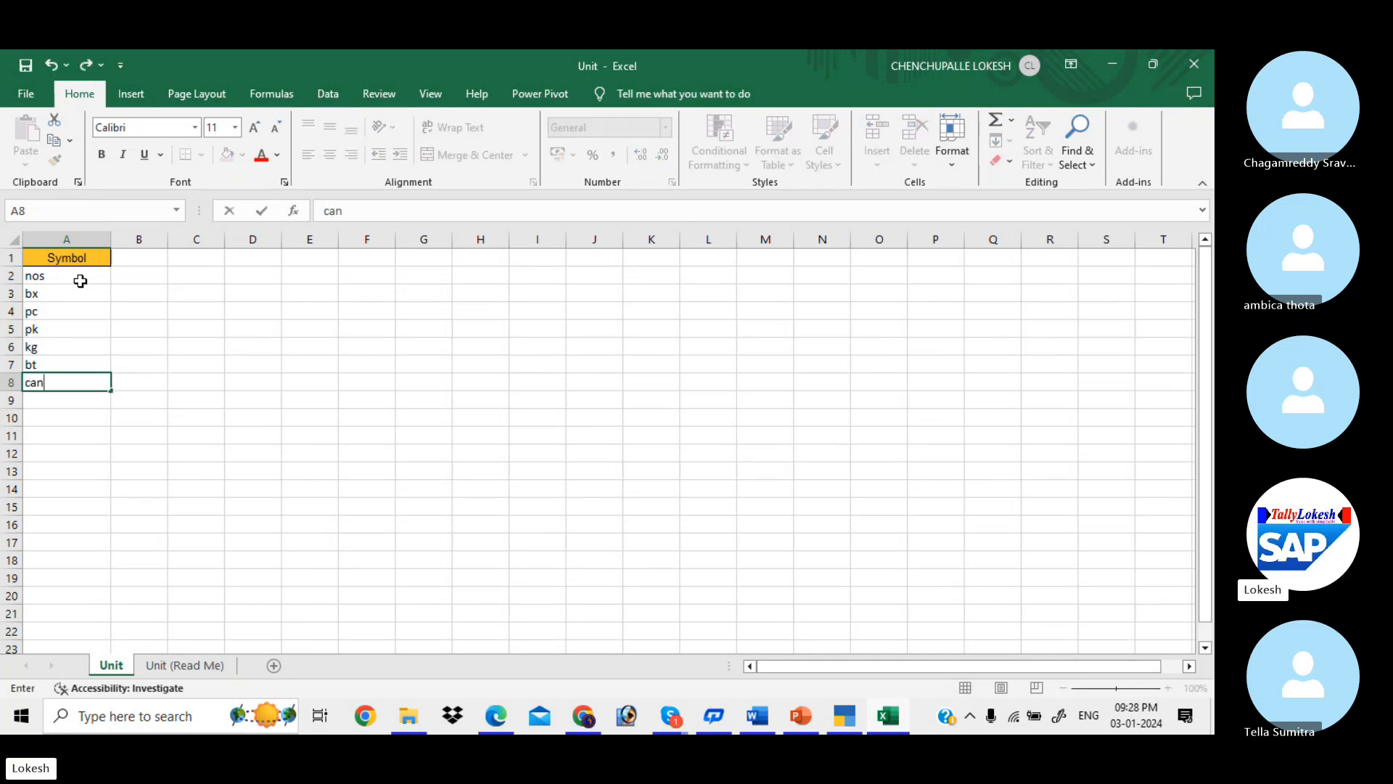
pyautogui.press('Return')
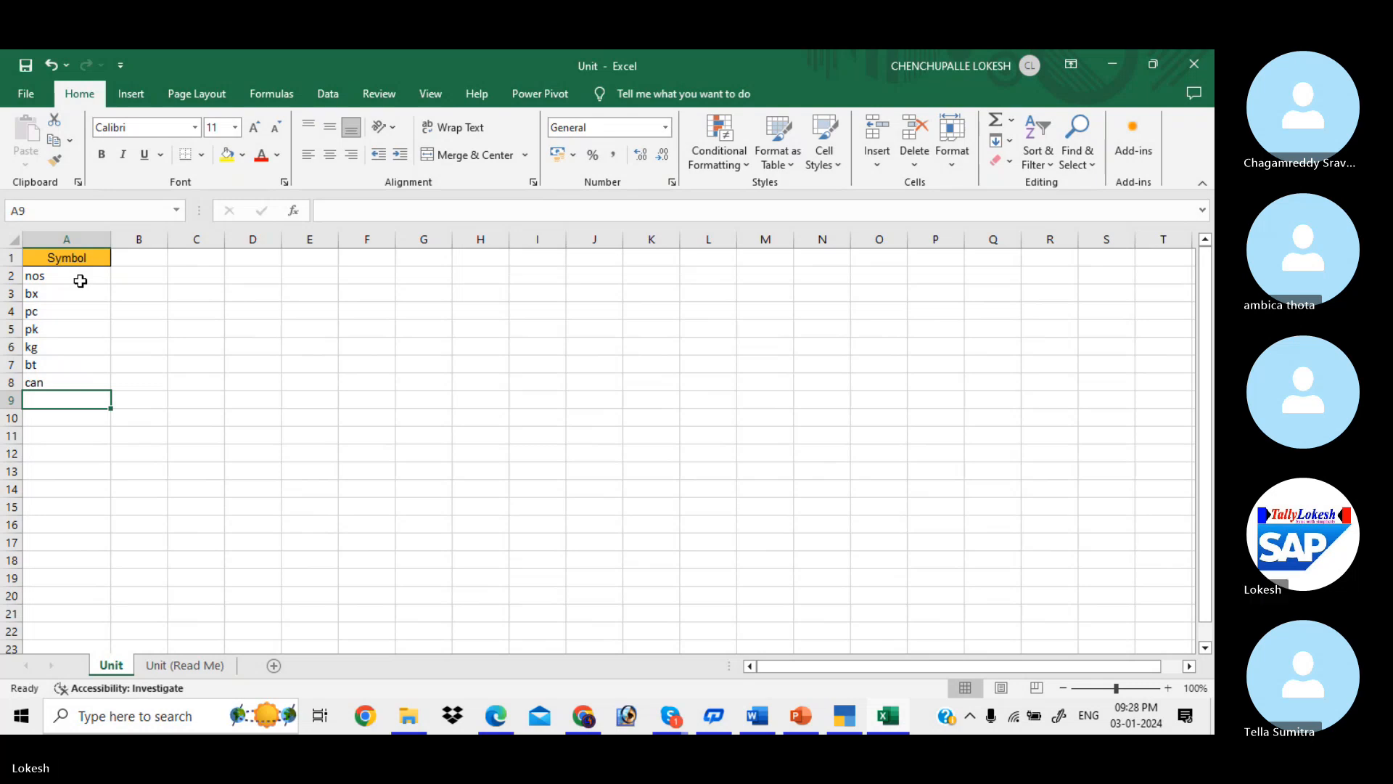
pyautogui.write('b')
pyautogui.press('BackSpace')
pyautogui.press('BackSpace')
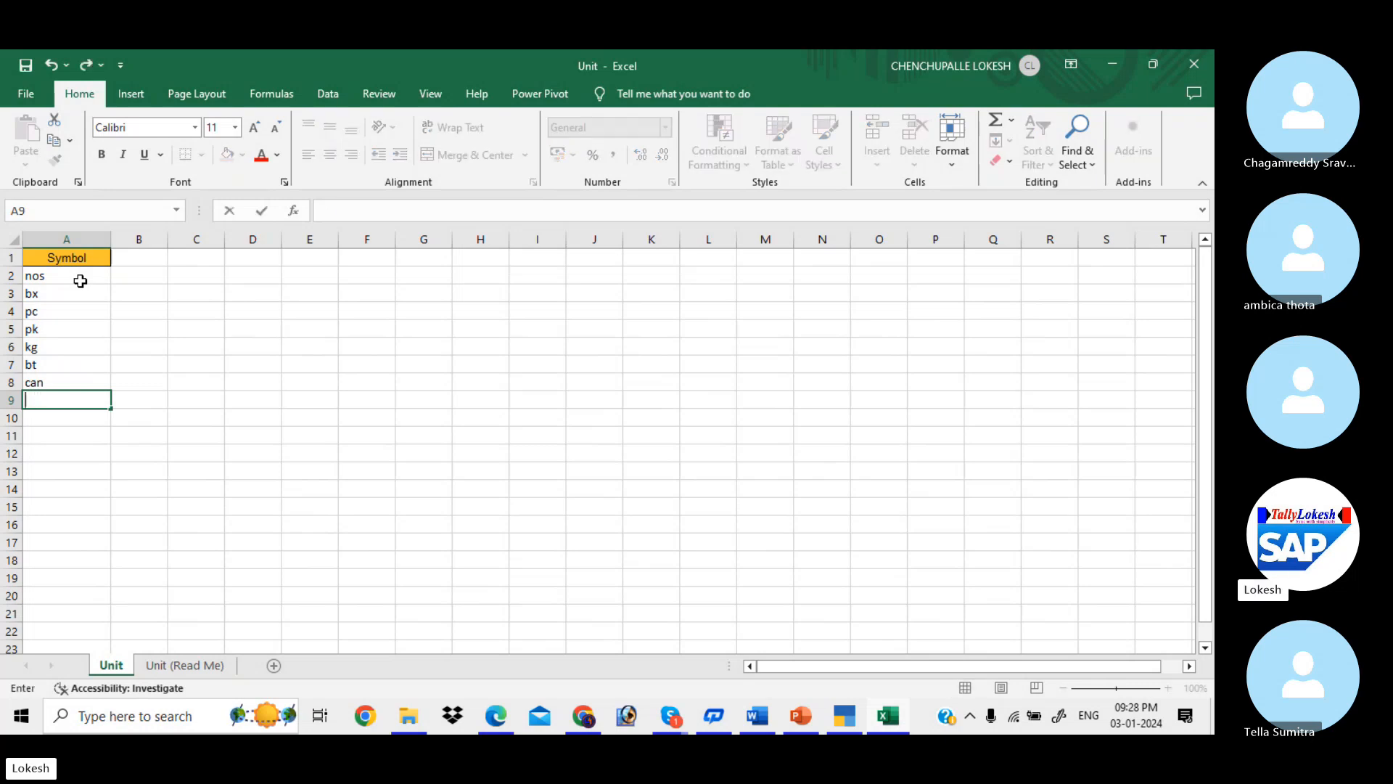
# - Enter the unit symbol dz in cell A9 of the Unit sheet, then save and close the workbook
pyautogui.write('dz')
pyautogui.press('Return')
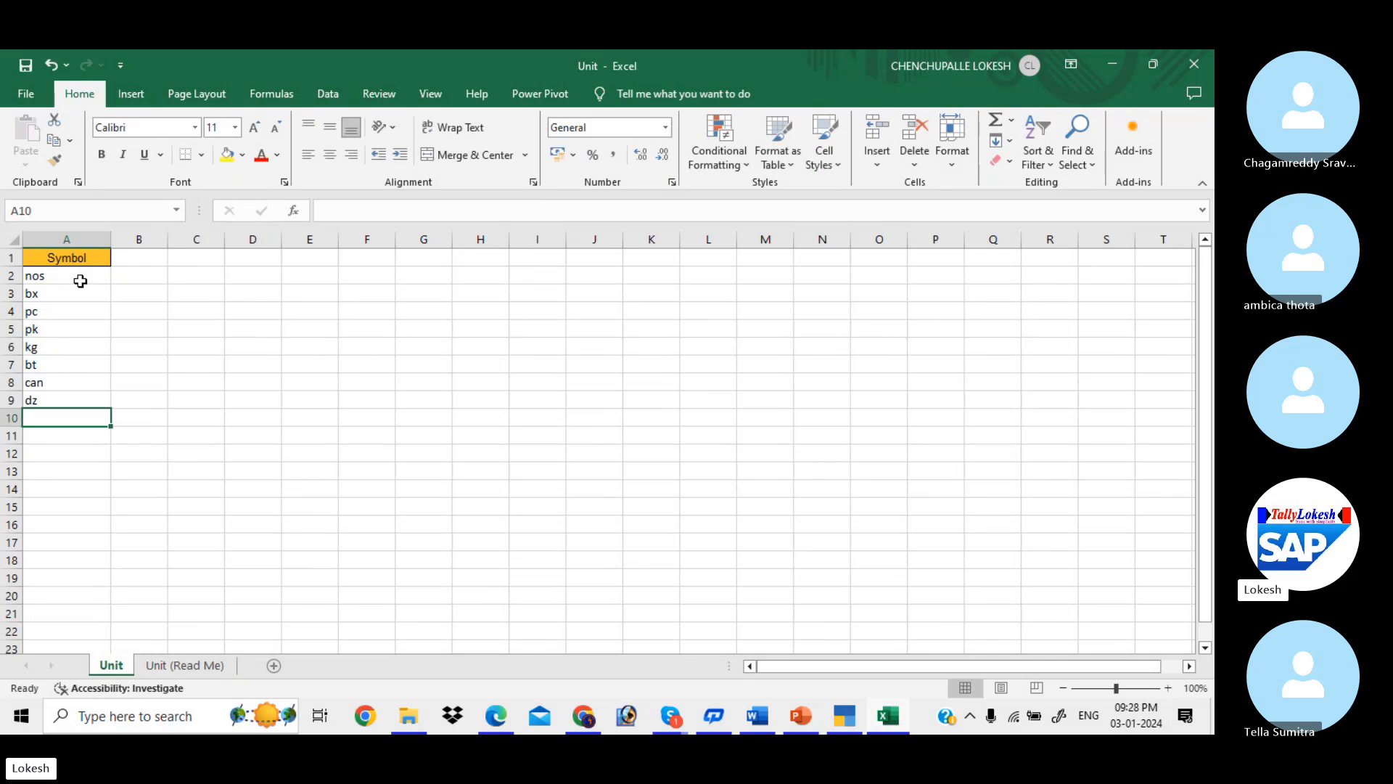
pyautogui.click(26, 66)
pyautogui.click(1195, 68)
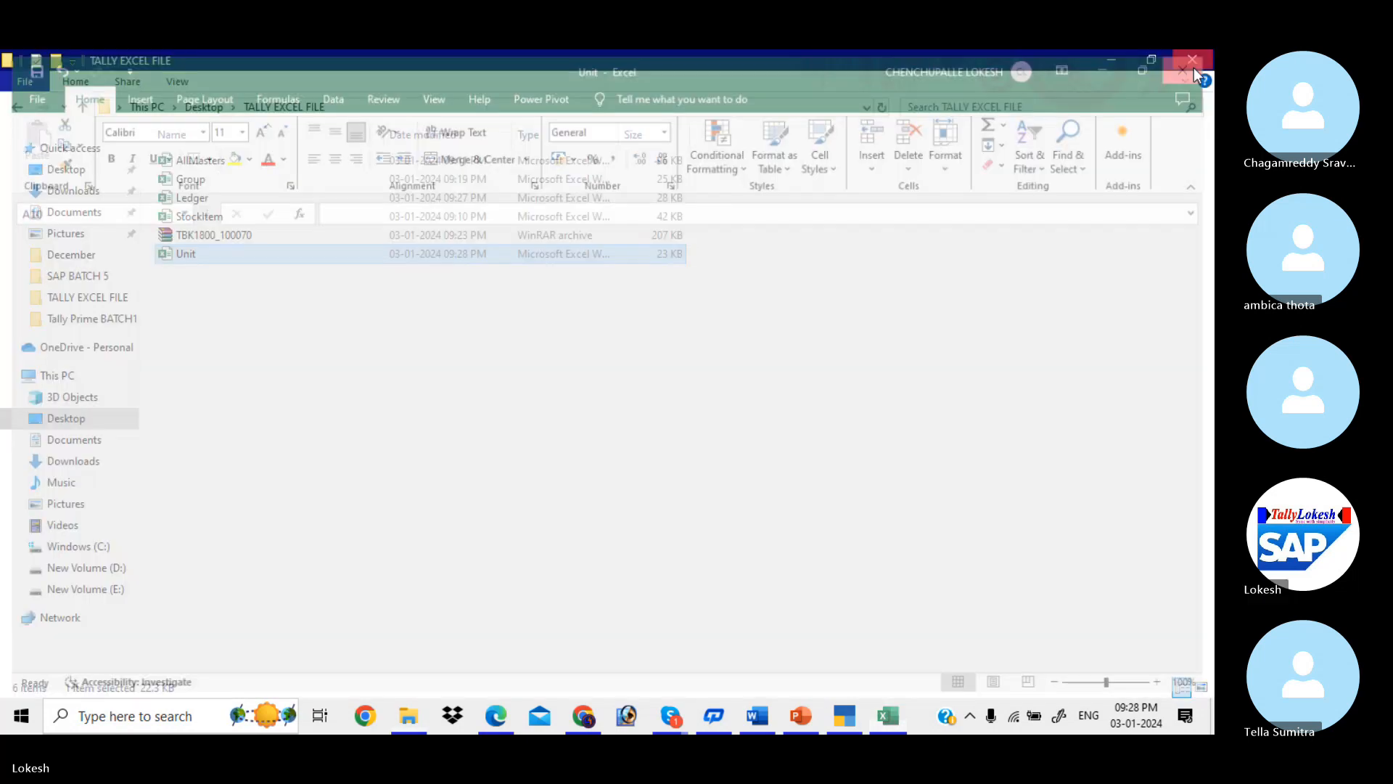
# - Switch to TallyPrime and start a masters import with Excel (Spreadsheet) as the file format
pyautogui.hotkey('alt', 'Tab')
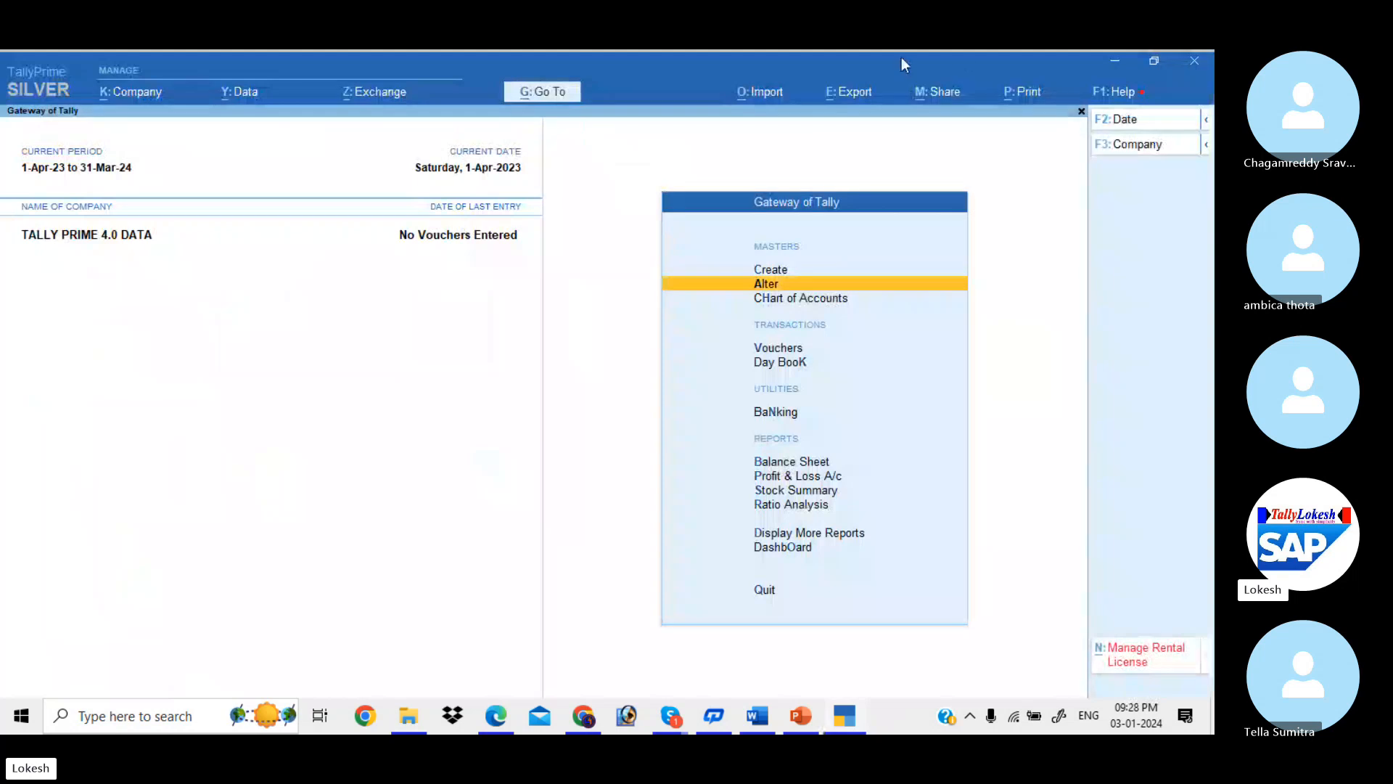
pyautogui.click(767, 98)
pyautogui.press('Down')
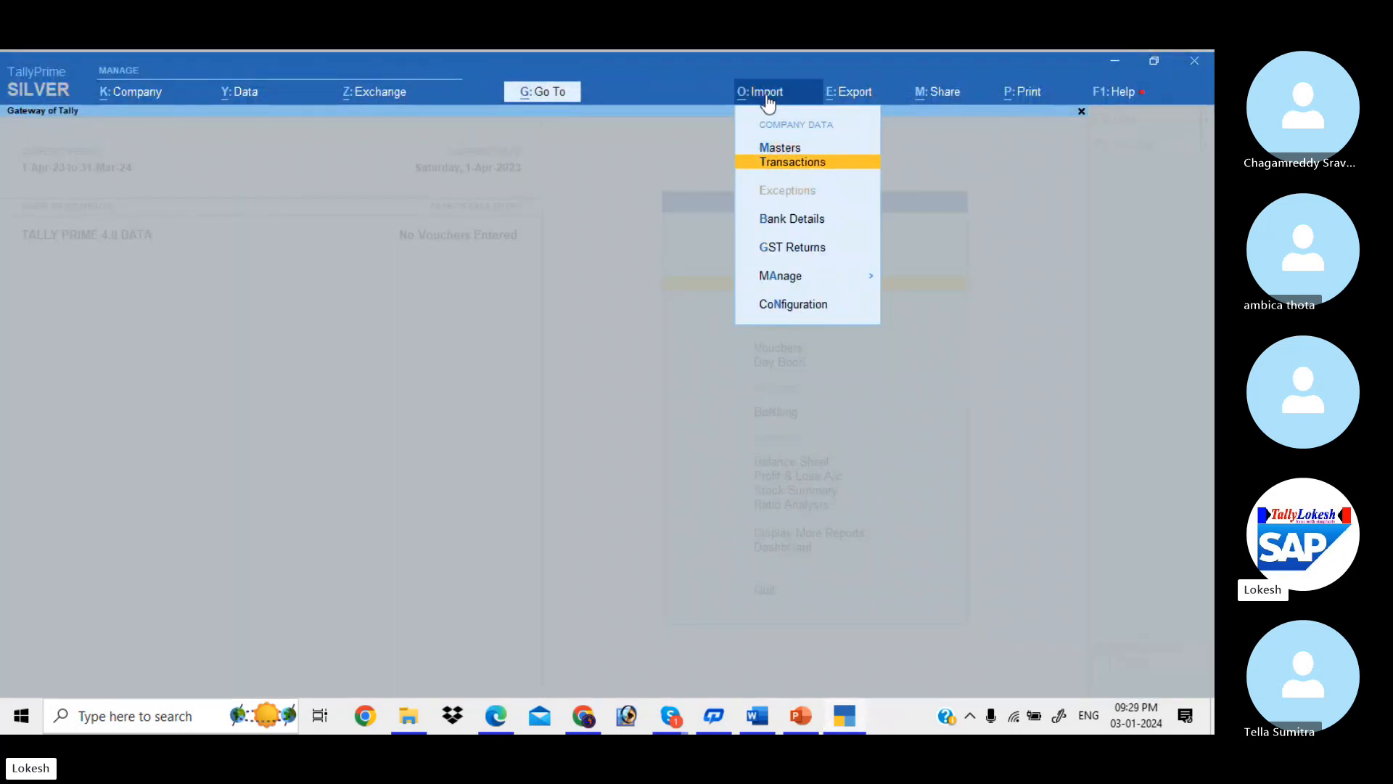
pyautogui.press('Up')
pyautogui.press('Return')
pyautogui.press('Return')
pyautogui.press('Return')
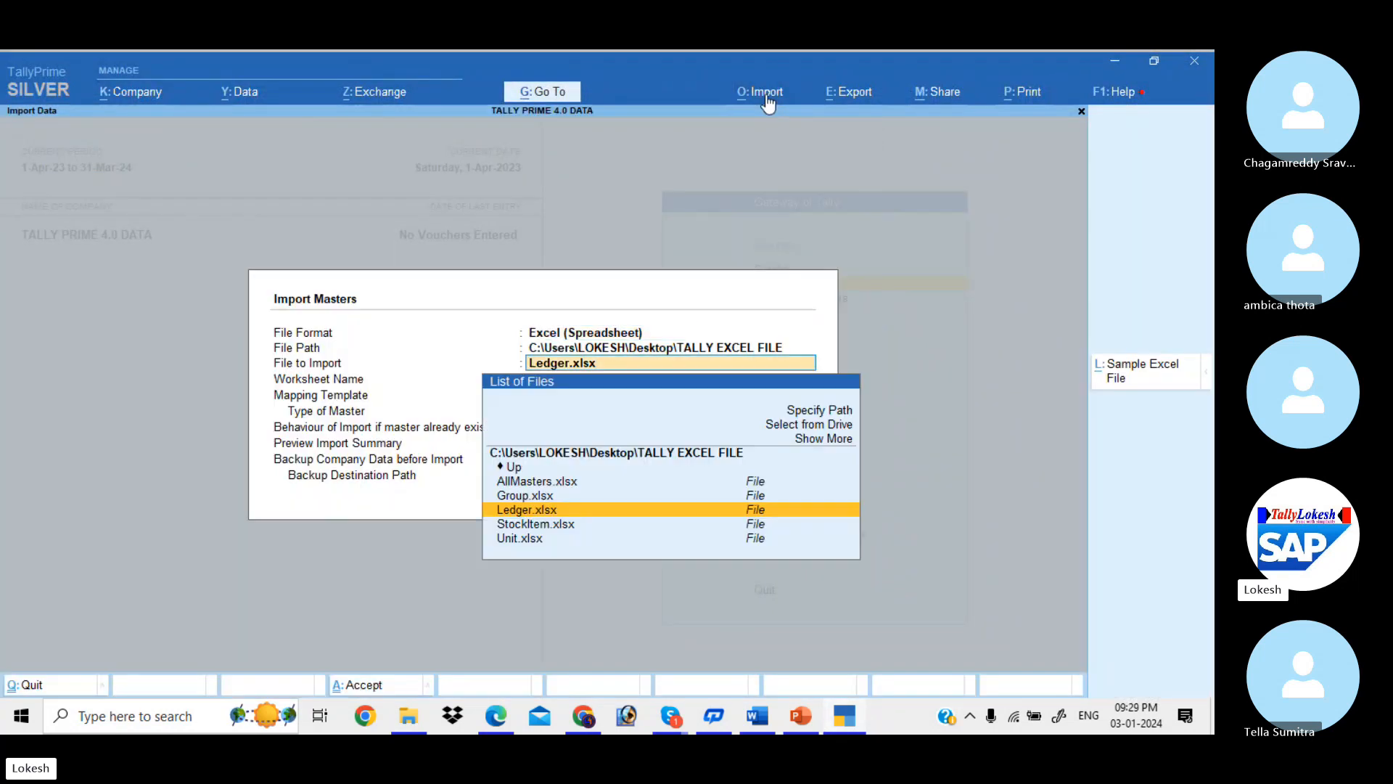
# - Choose Unit.xlsx from the TALLY EXCEL FILE folder on the Desktop as the file to import
pyautogui.press('Up')
pyautogui.press('Up')
pyautogui.press('Up')
pyautogui.press('Up')
pyautogui.press('Up')
pyautogui.press('Return')
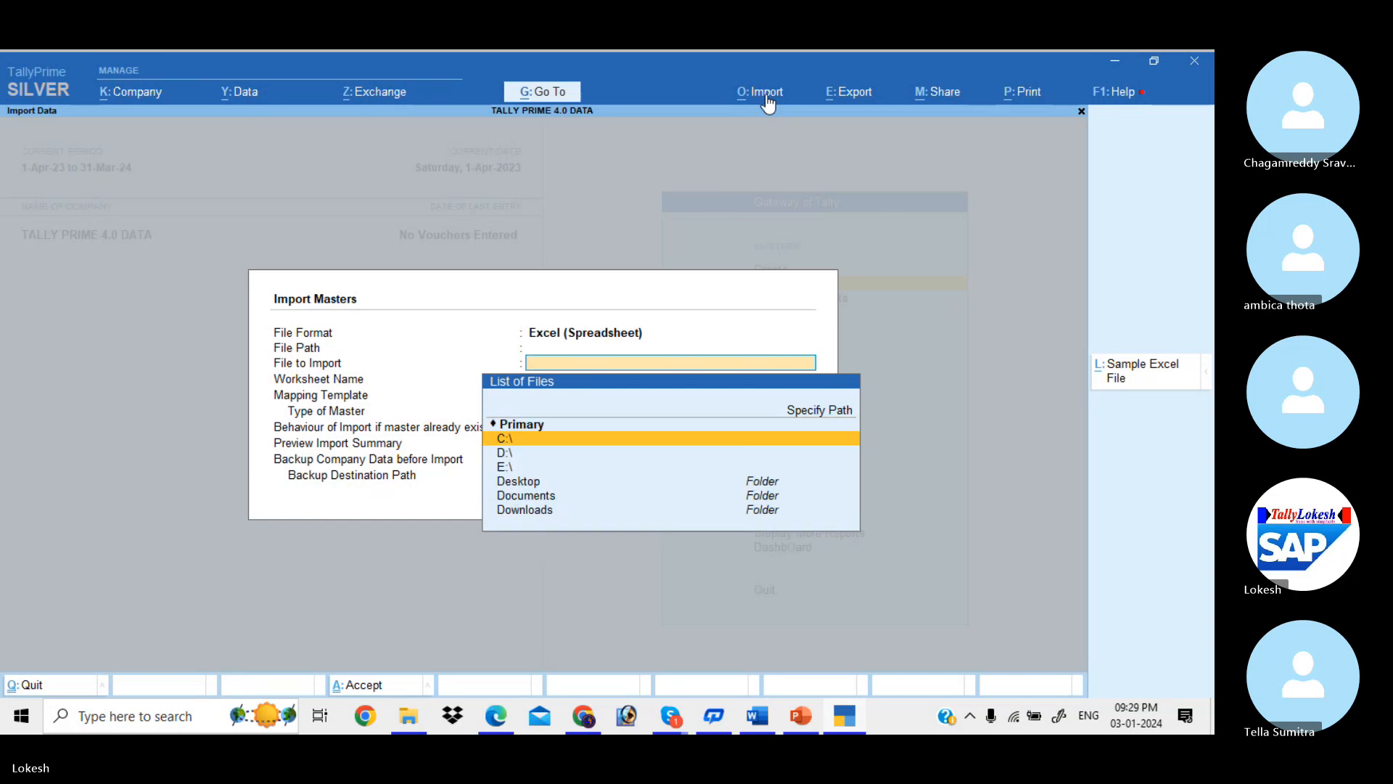
pyautogui.press('Down')
pyautogui.press('Down')
pyautogui.press('Return')
pyautogui.press('Down')
pyautogui.press('Down')
pyautogui.press('Down')
pyautogui.press('Down')
pyautogui.press('Down')
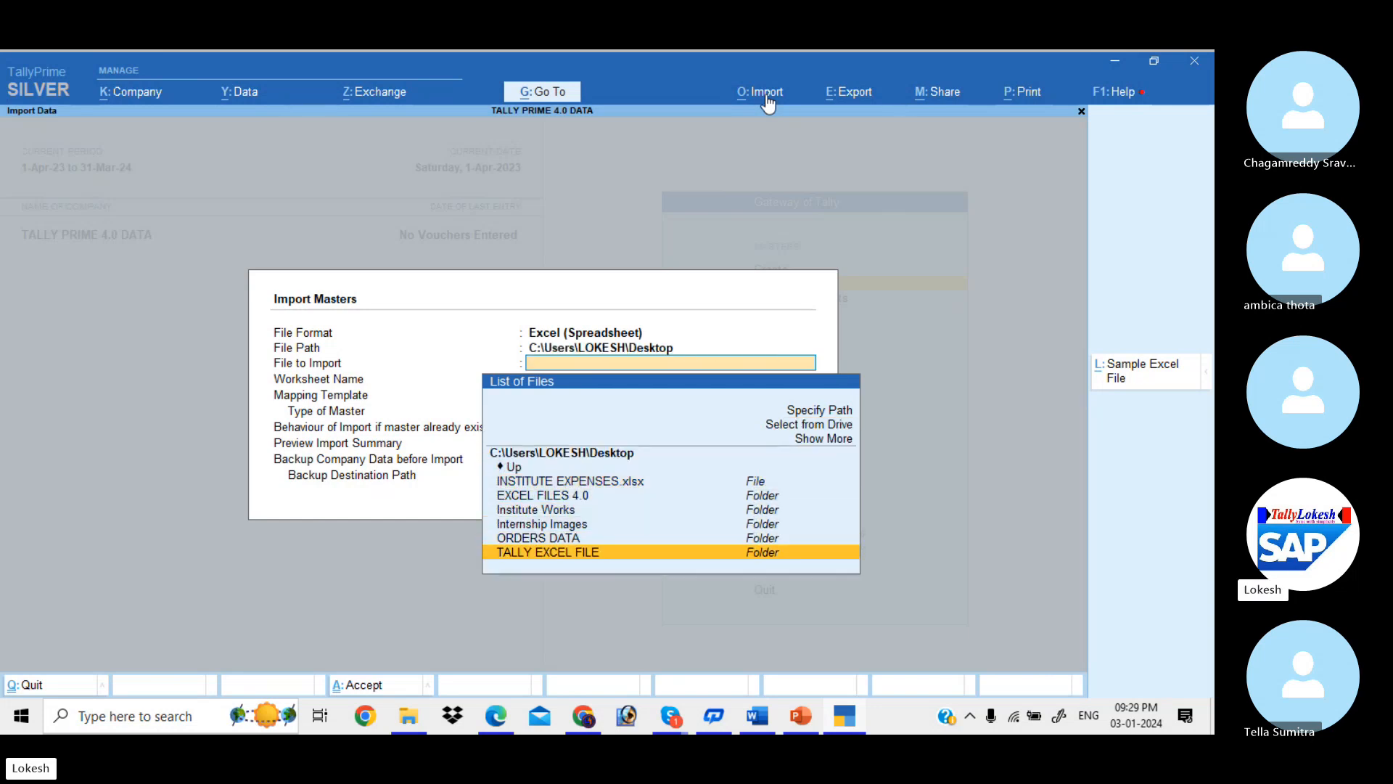
pyautogui.press('Return')
pyautogui.press('Down')
pyautogui.press('Down')
pyautogui.press('Down')
pyautogui.press('Down')
pyautogui.press('Return')
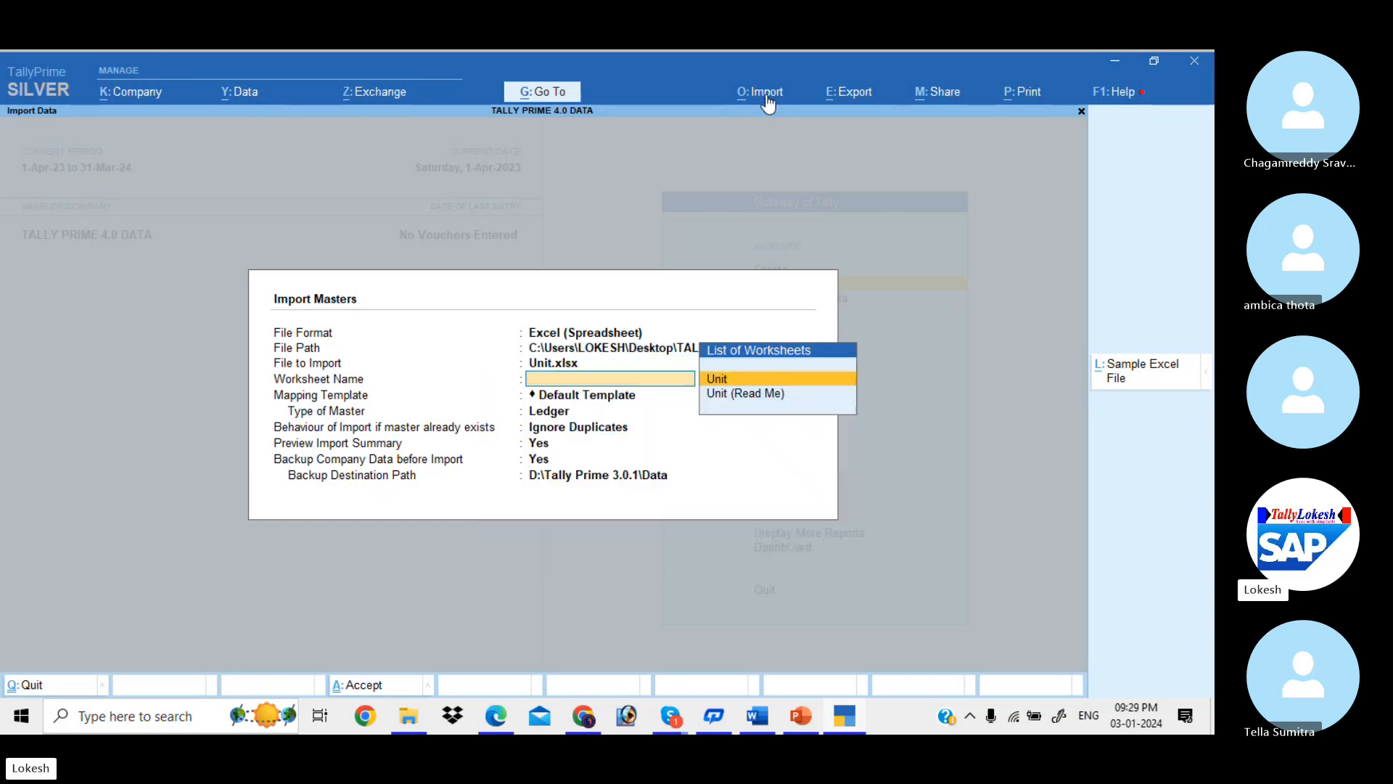
# - Use the Unit worksheet with the Default Template and set the type of master to Unit
pyautogui.press('Return')
pyautogui.press('Return')
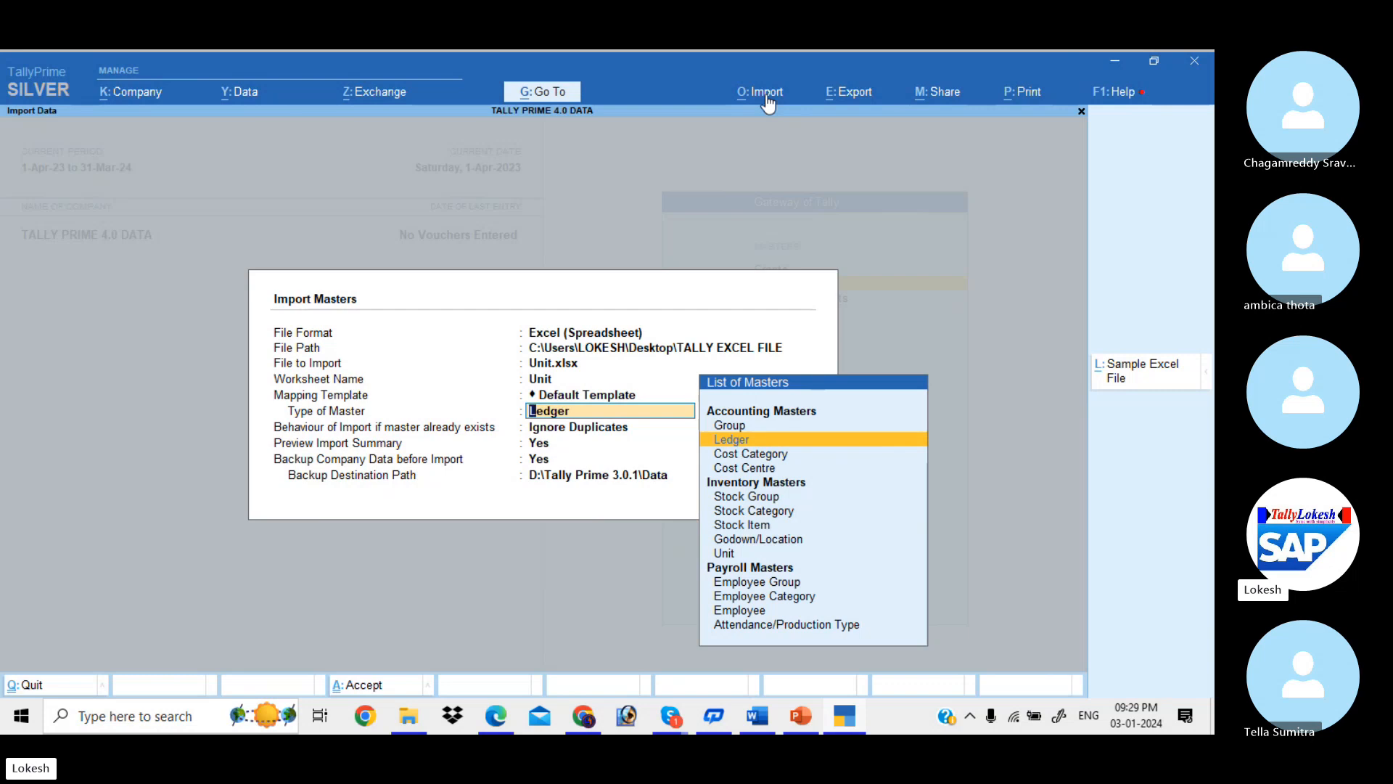
pyautogui.press('Down')
pyautogui.press('Down')
pyautogui.press('Down')
pyautogui.press('Down')
pyautogui.press('Down')
pyautogui.press('Down')
pyautogui.press('Down')
pyautogui.press('Down')
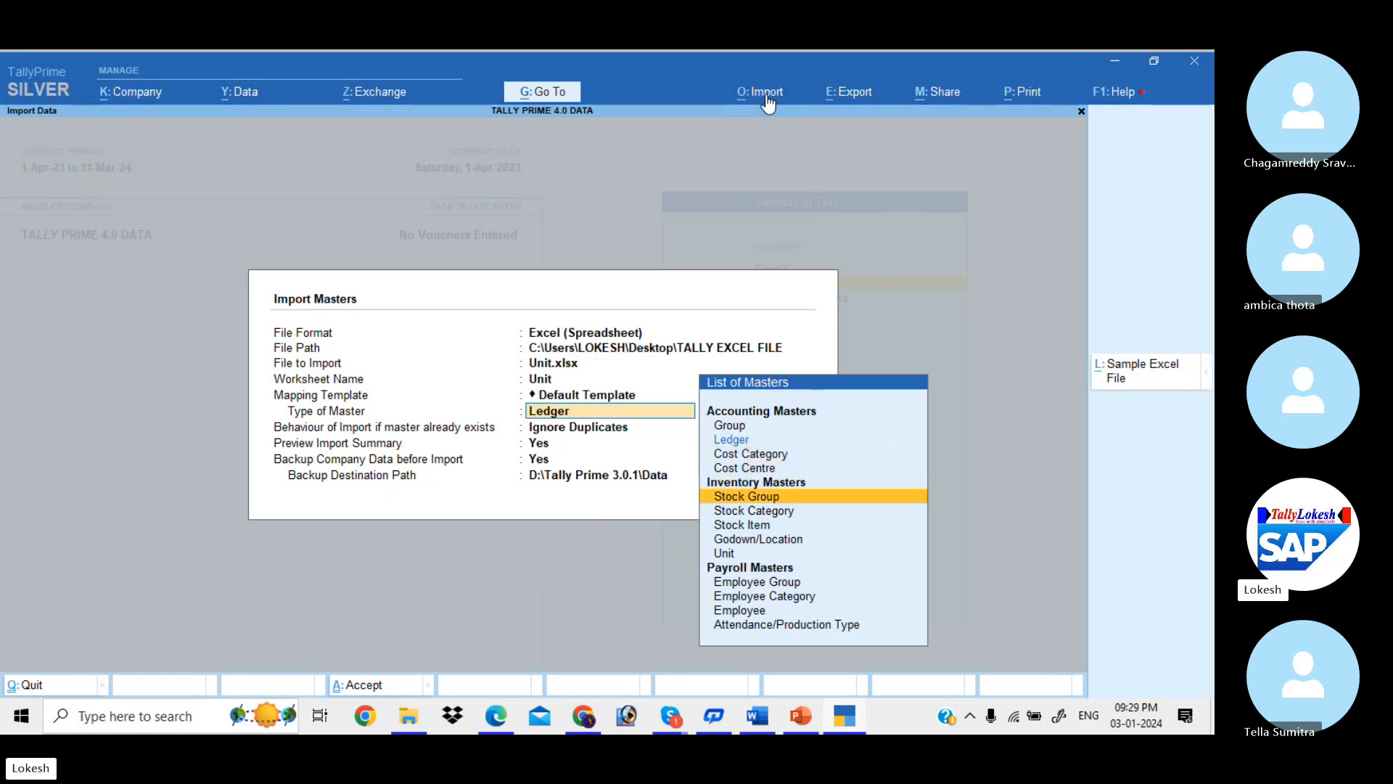
pyautogui.press('Return')
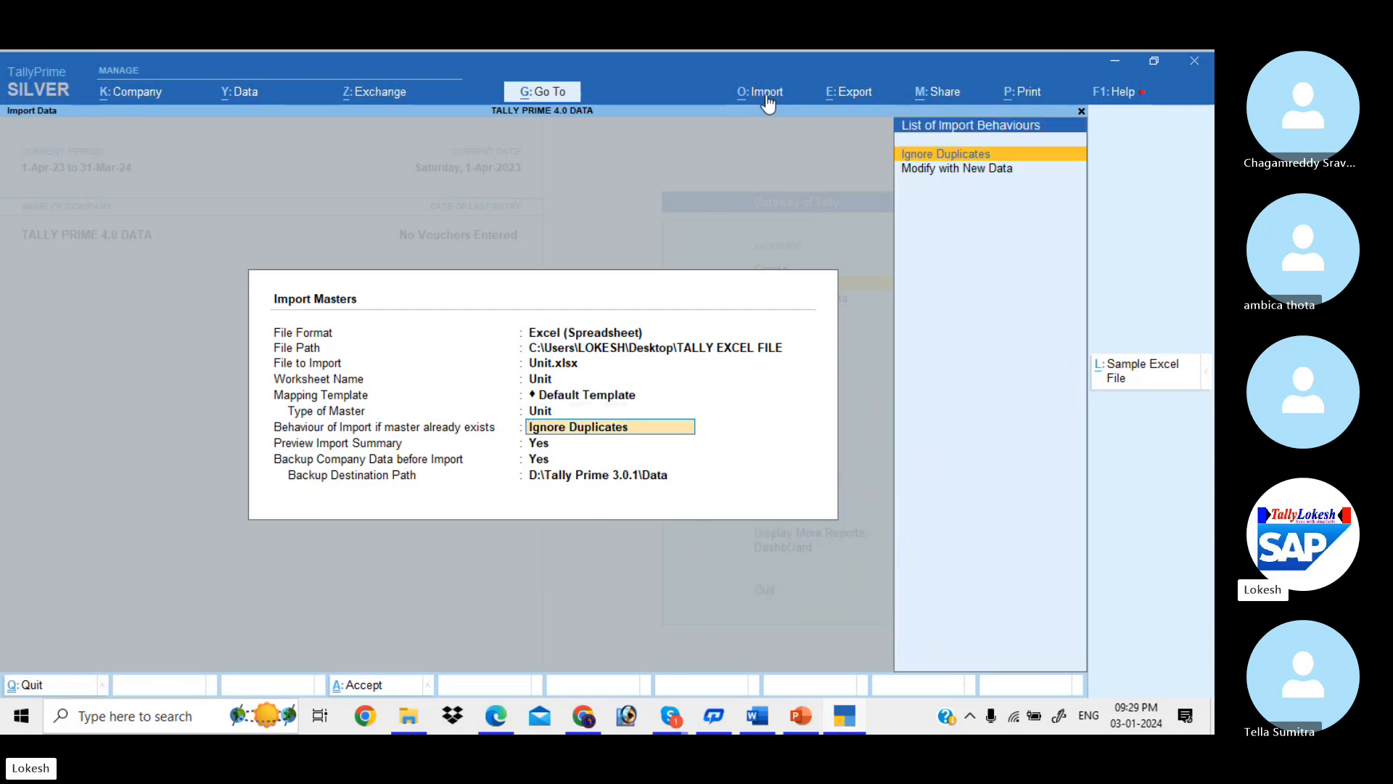
# - Keep Ignore Duplicates, the import preview and the company data backup enabled, and import the units
pyautogui.press('Return')
pyautogui.press('Return')
pyautogui.press('Return')
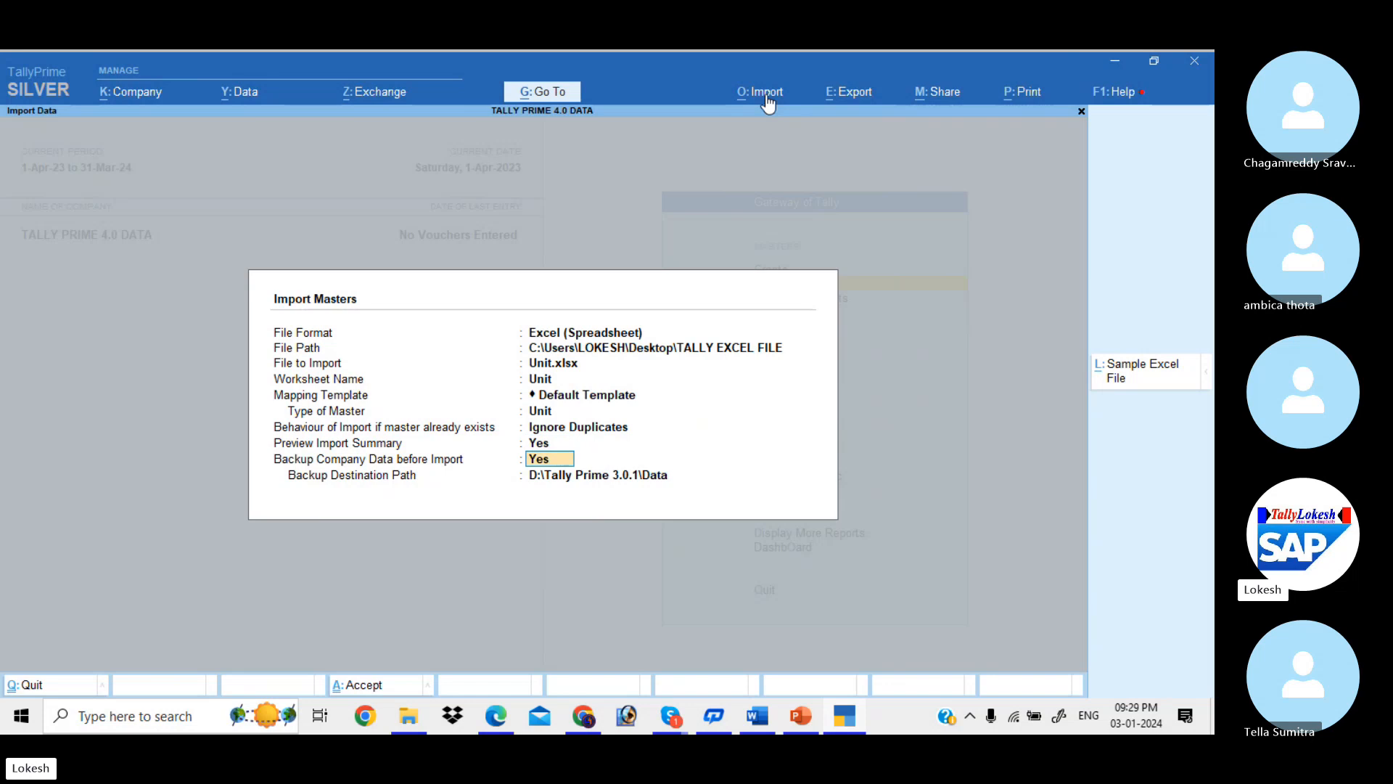
pyautogui.press('Return')
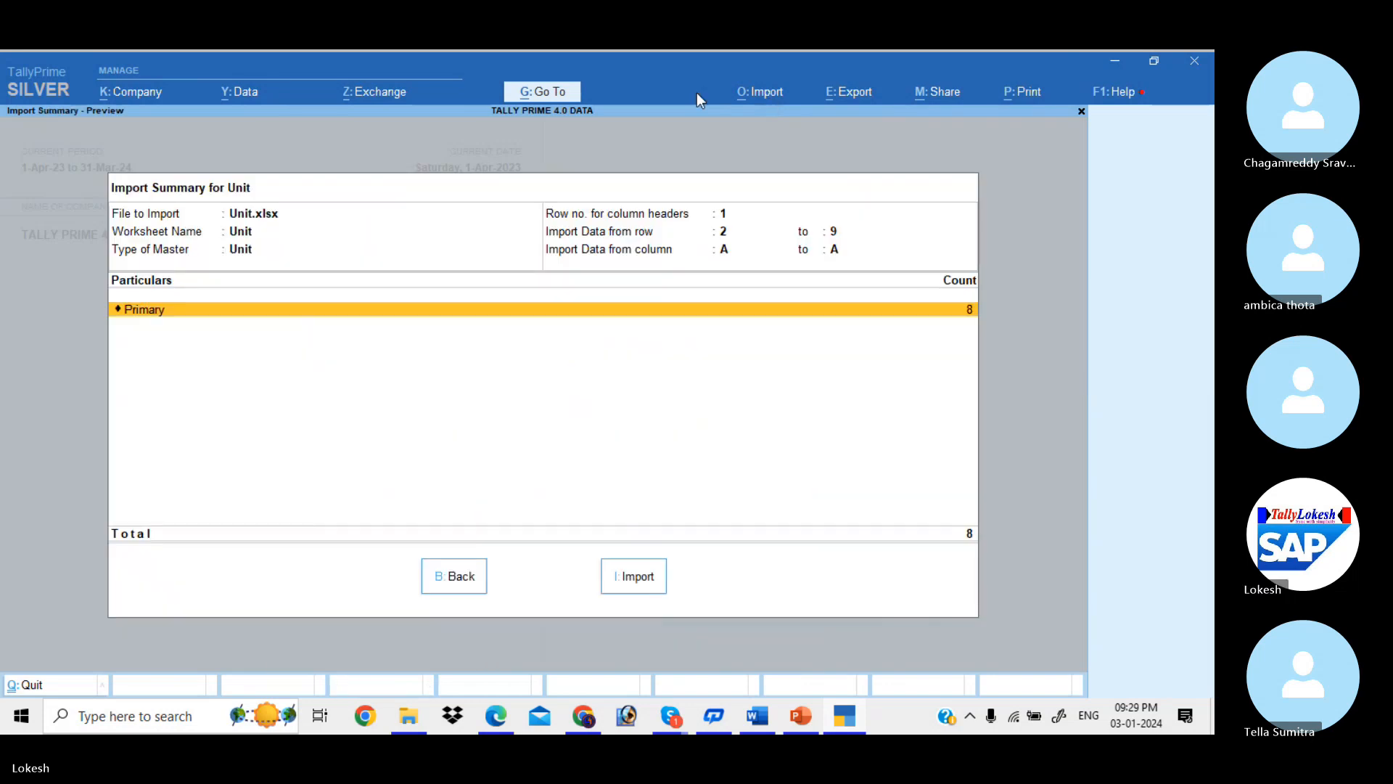
pyautogui.click(645, 577)
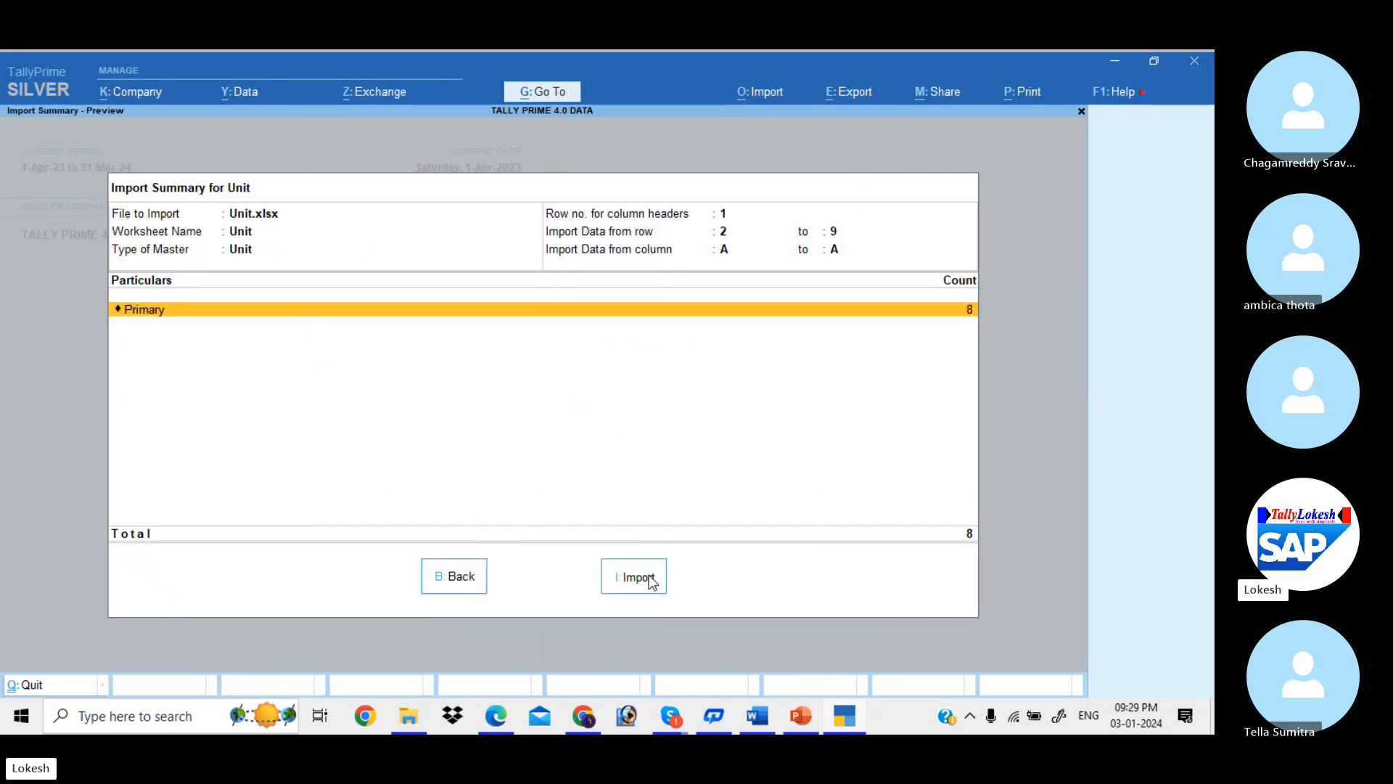
pyautogui.click(526, 462)
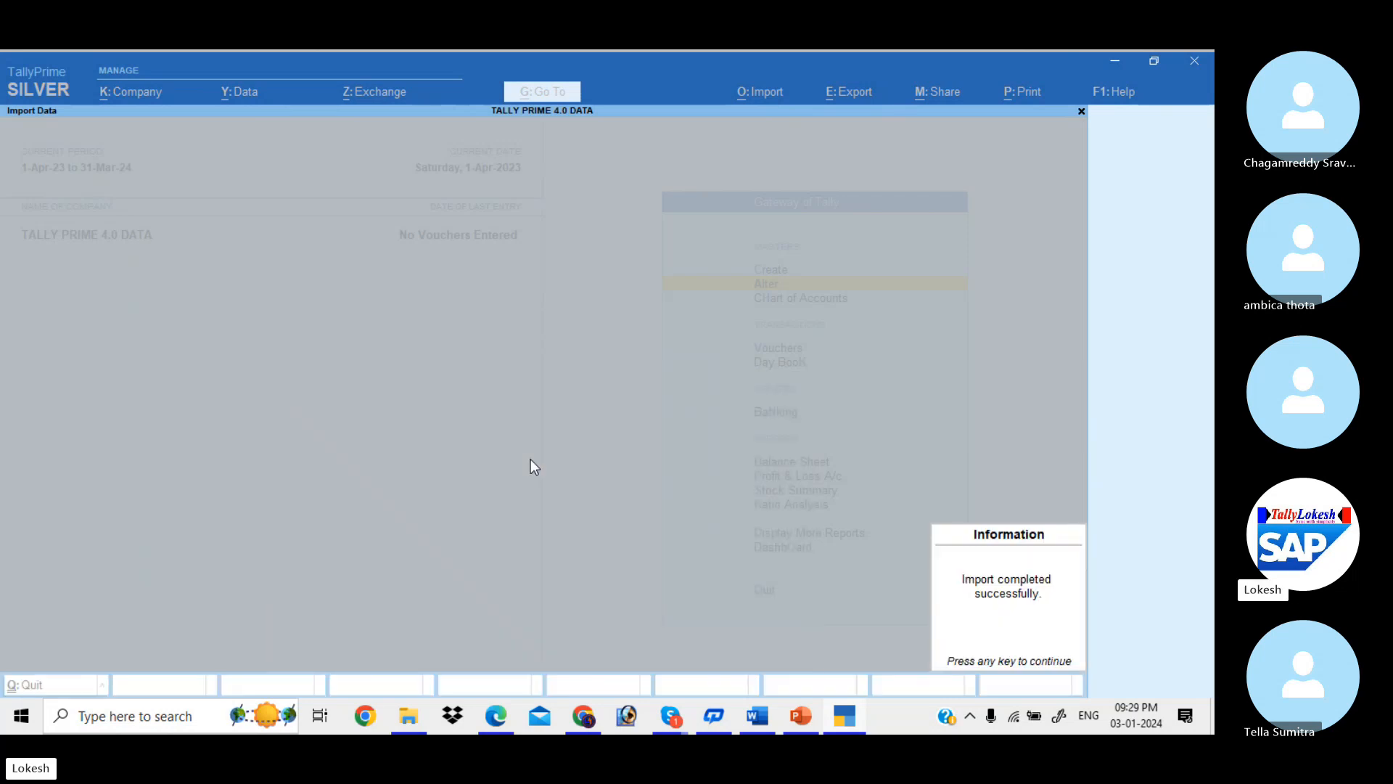
pyautogui.press('Return')
# - Check the imported units in the list of masters available for alteration, then return to the Gateway of Tally
pyautogui.press('Return')
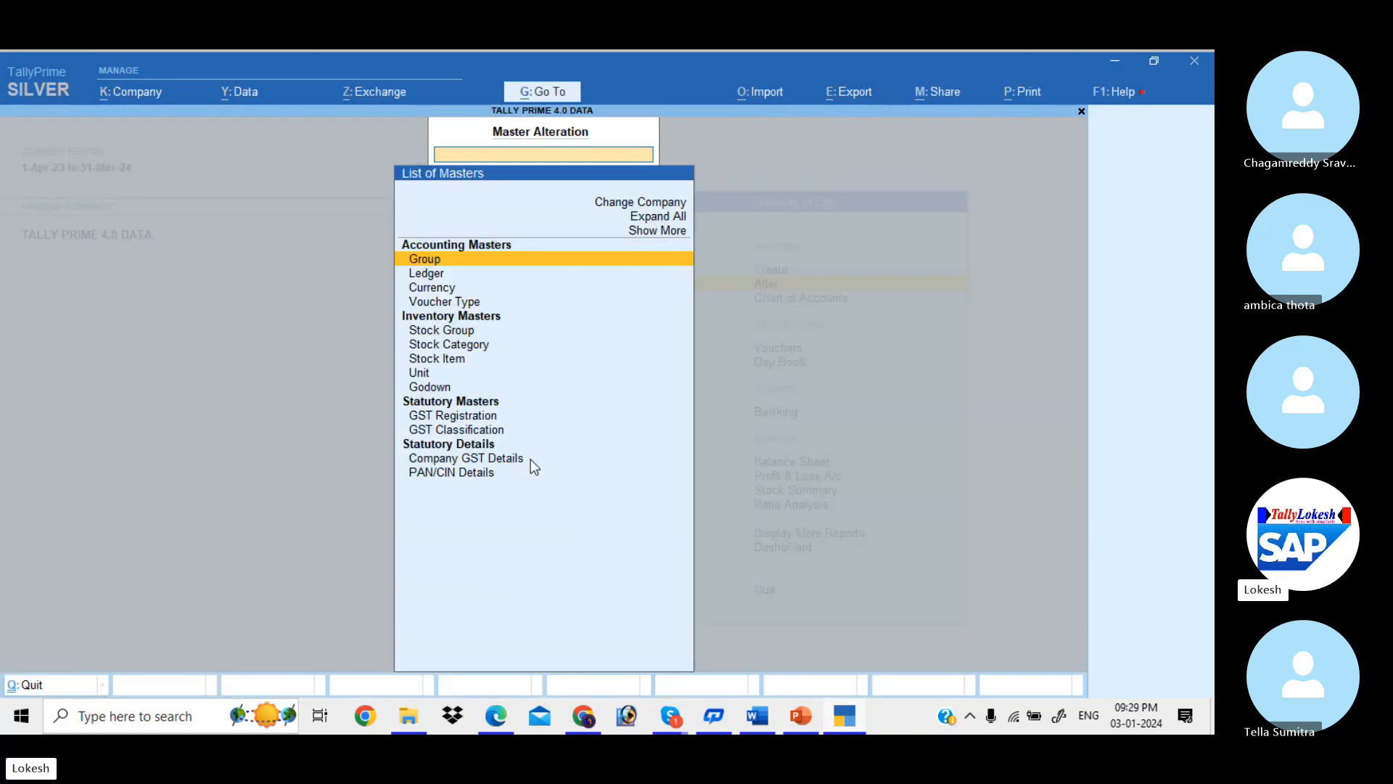
pyautogui.press('Down')
pyautogui.press('Down')
pyautogui.press('Down')
pyautogui.press('Down')
pyautogui.press('Down')
pyautogui.press('Down')
pyautogui.press('Down')
pyautogui.press('Return')
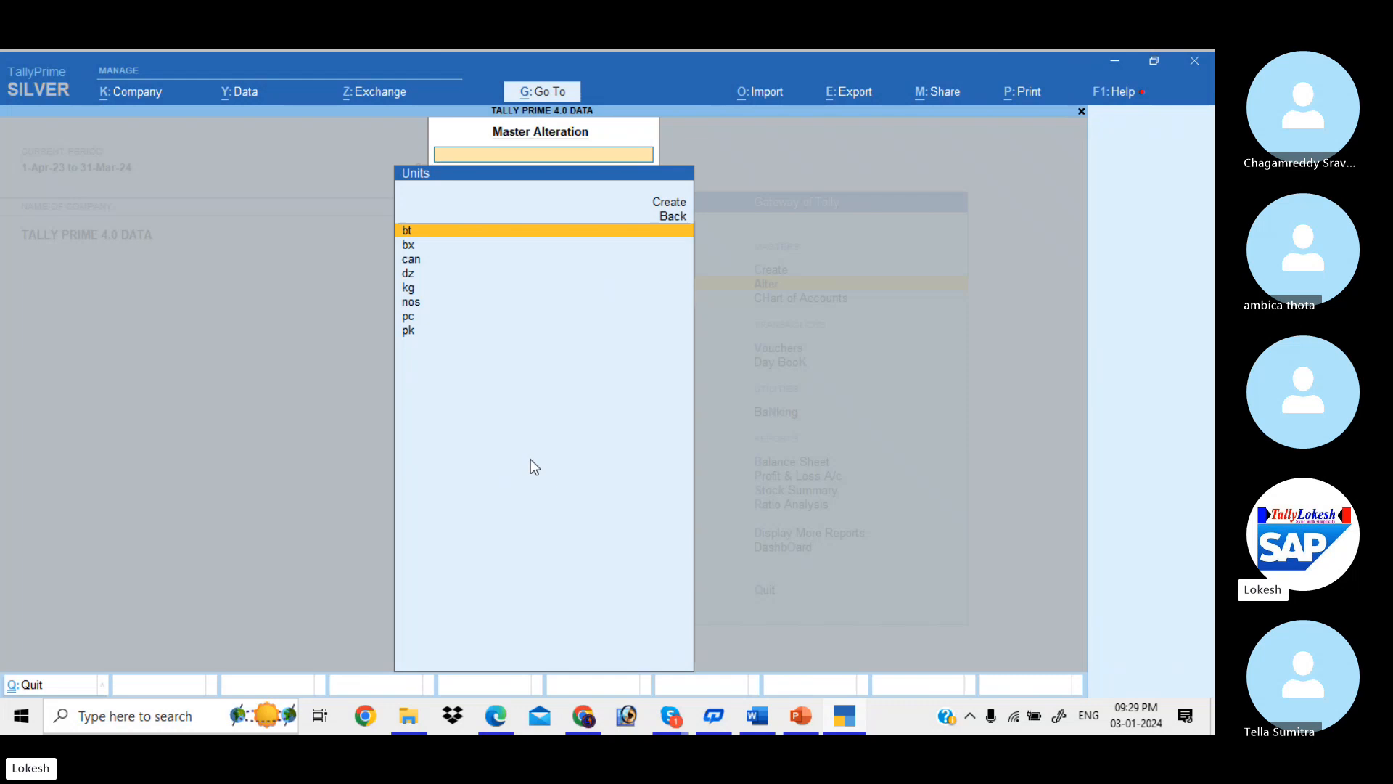
pyautogui.press('Down')
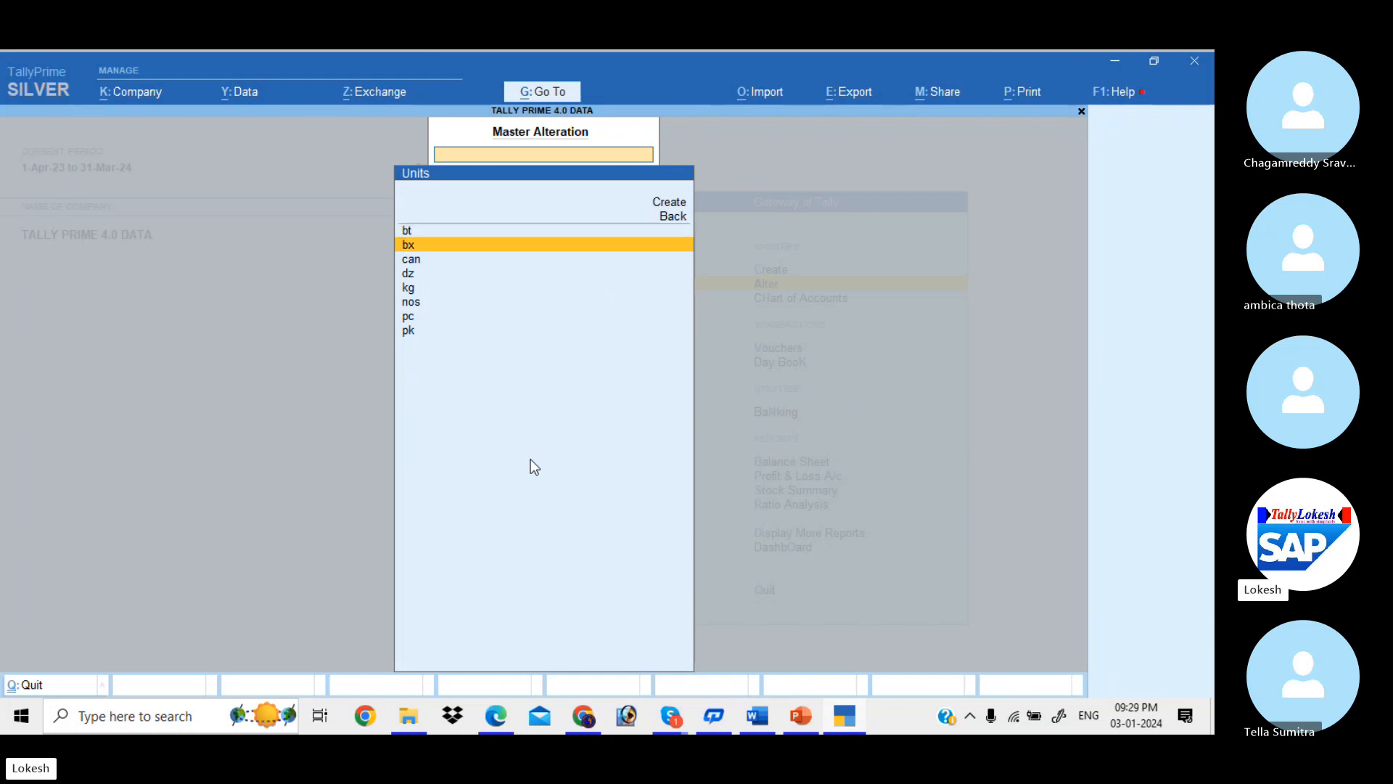
pyautogui.press('BackSpace')
pyautogui.press('Escape')
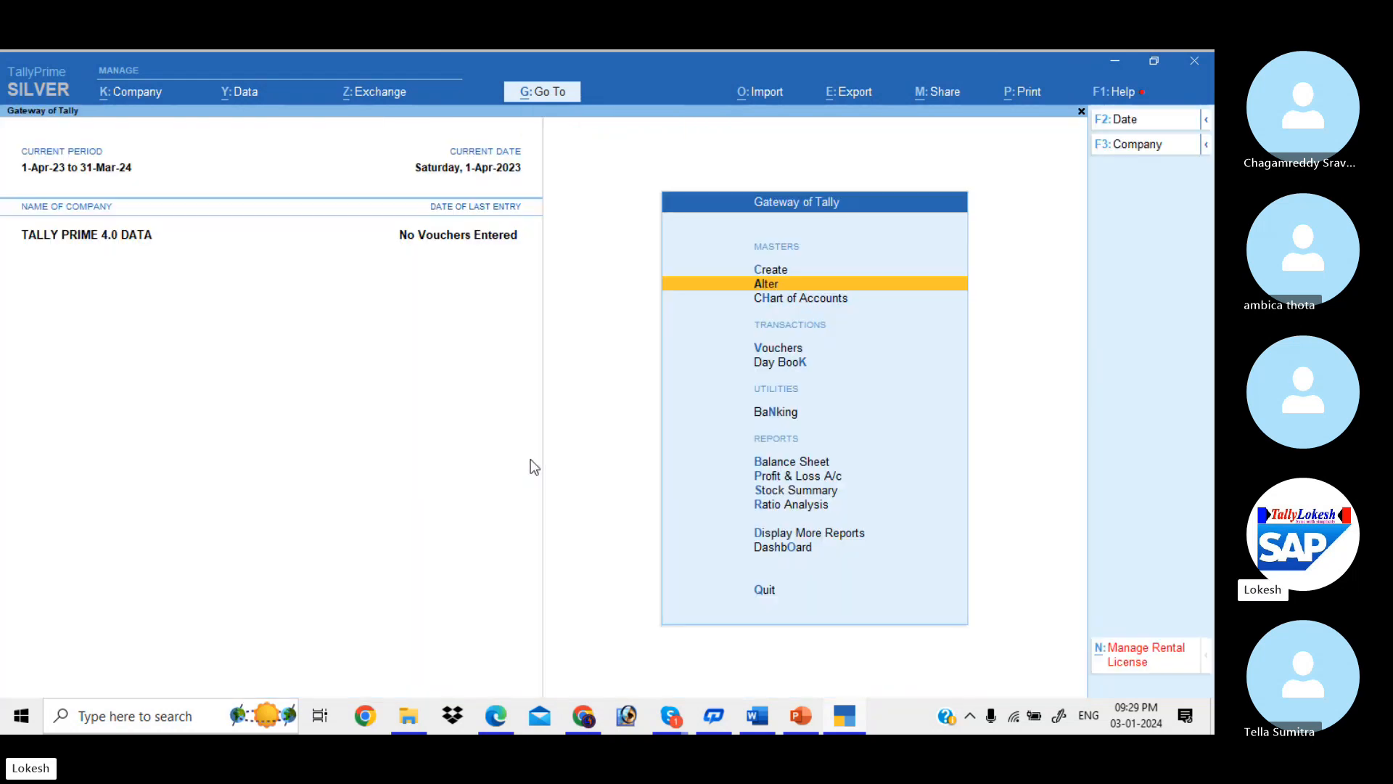
# - Open the StockItem workbook from the TALLY EXCEL FILE folder in Excel and close Document Recovery, keeping the recovered files
pyautogui.hotkey('alt', 'Tab')
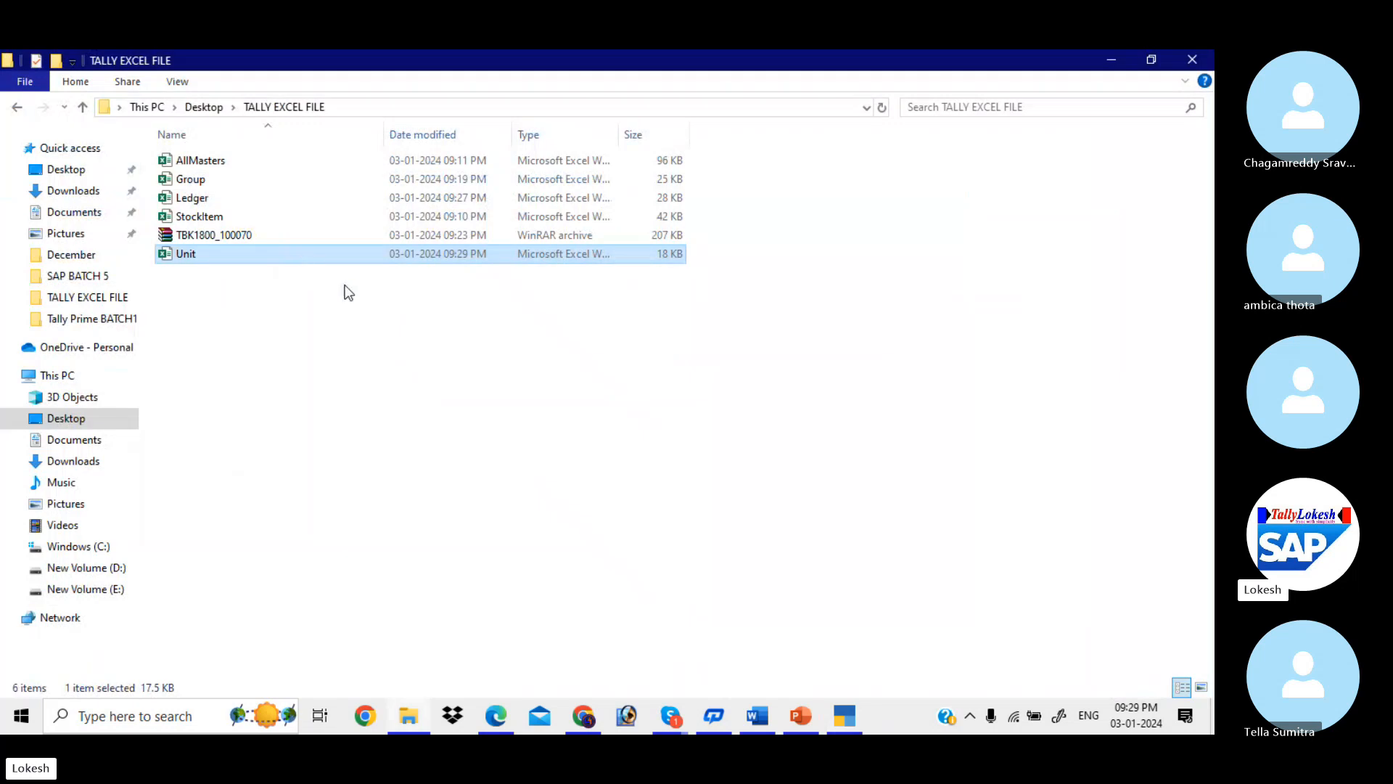
pyautogui.doubleClick(243, 217)
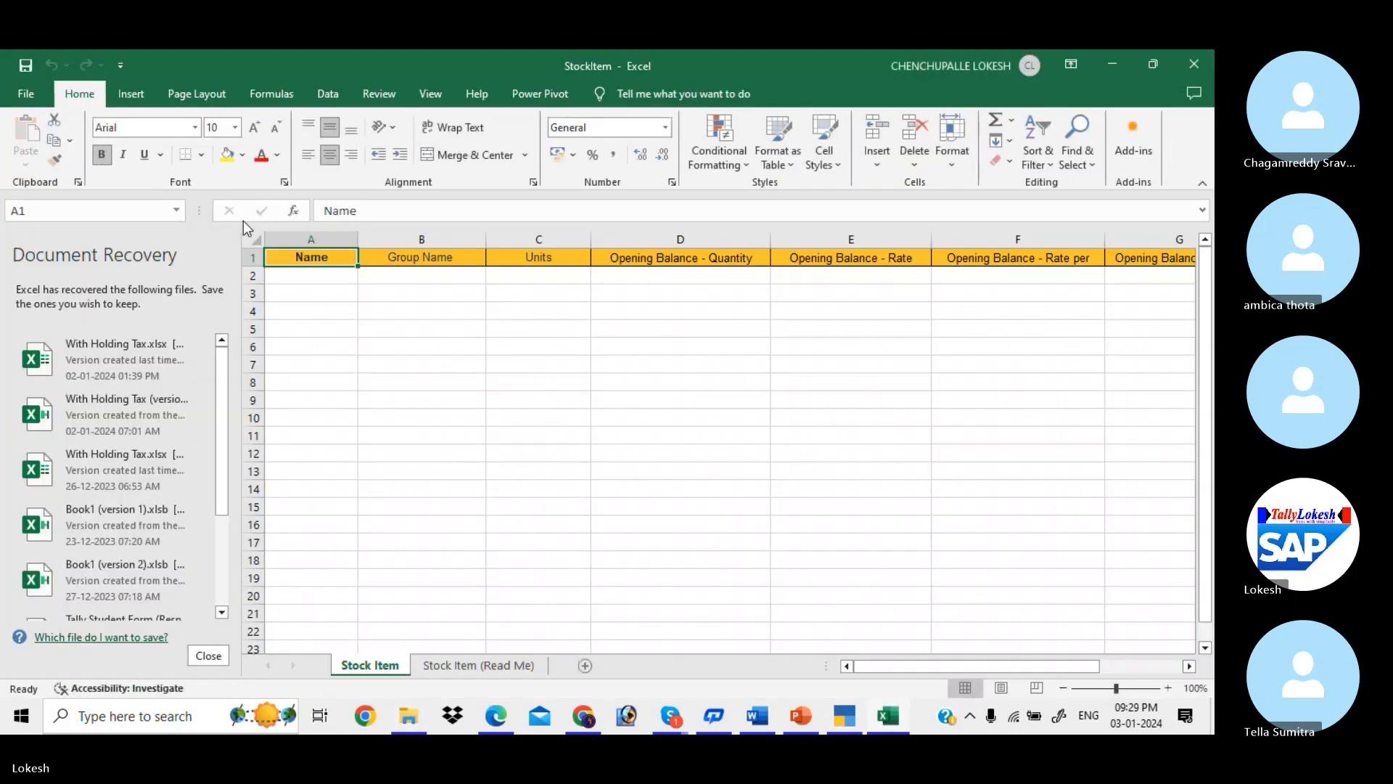
pyautogui.click(208, 655)
pyautogui.click(235, 281)
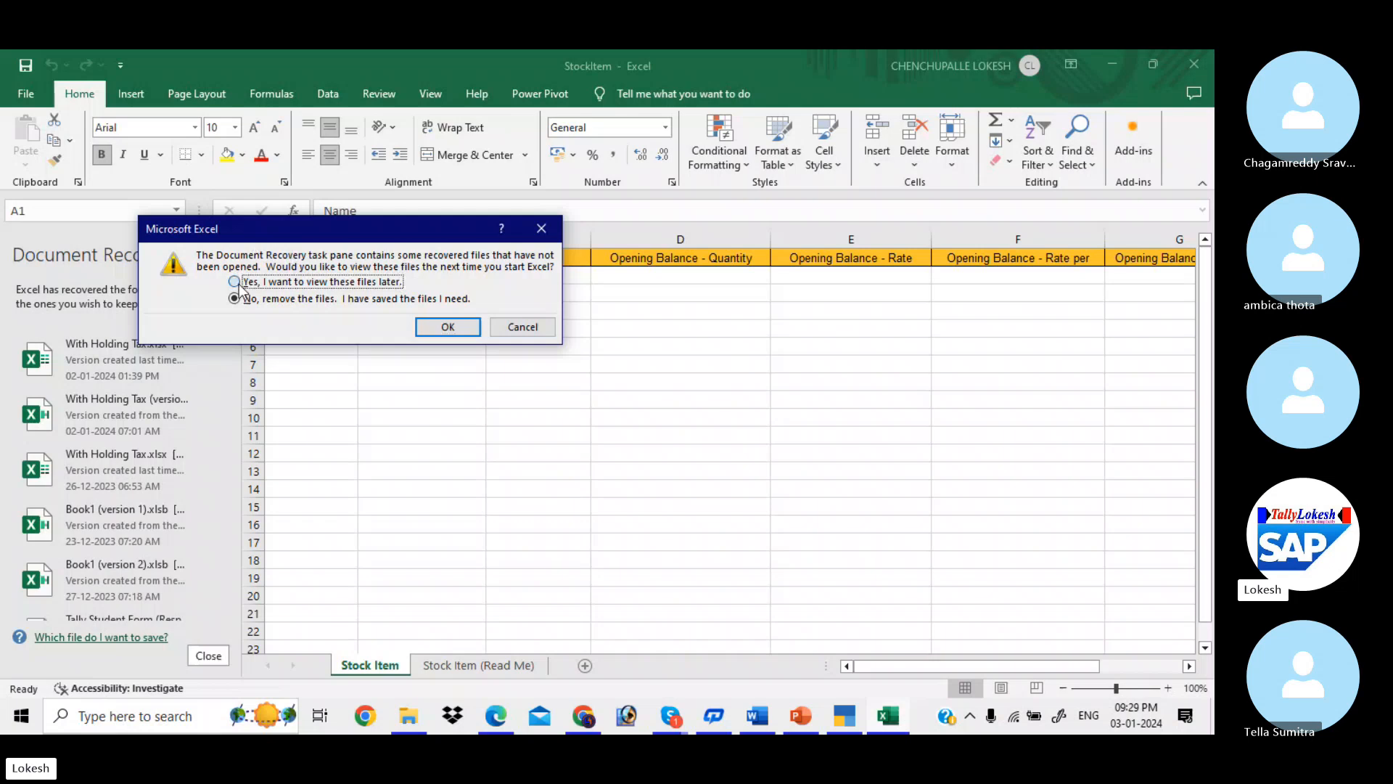
pyautogui.click(449, 328)
# - Enter the stock item names Ram and Hard Disk in cells A2 and A3 of the Stock Item sheet
pyautogui.click(98, 279)
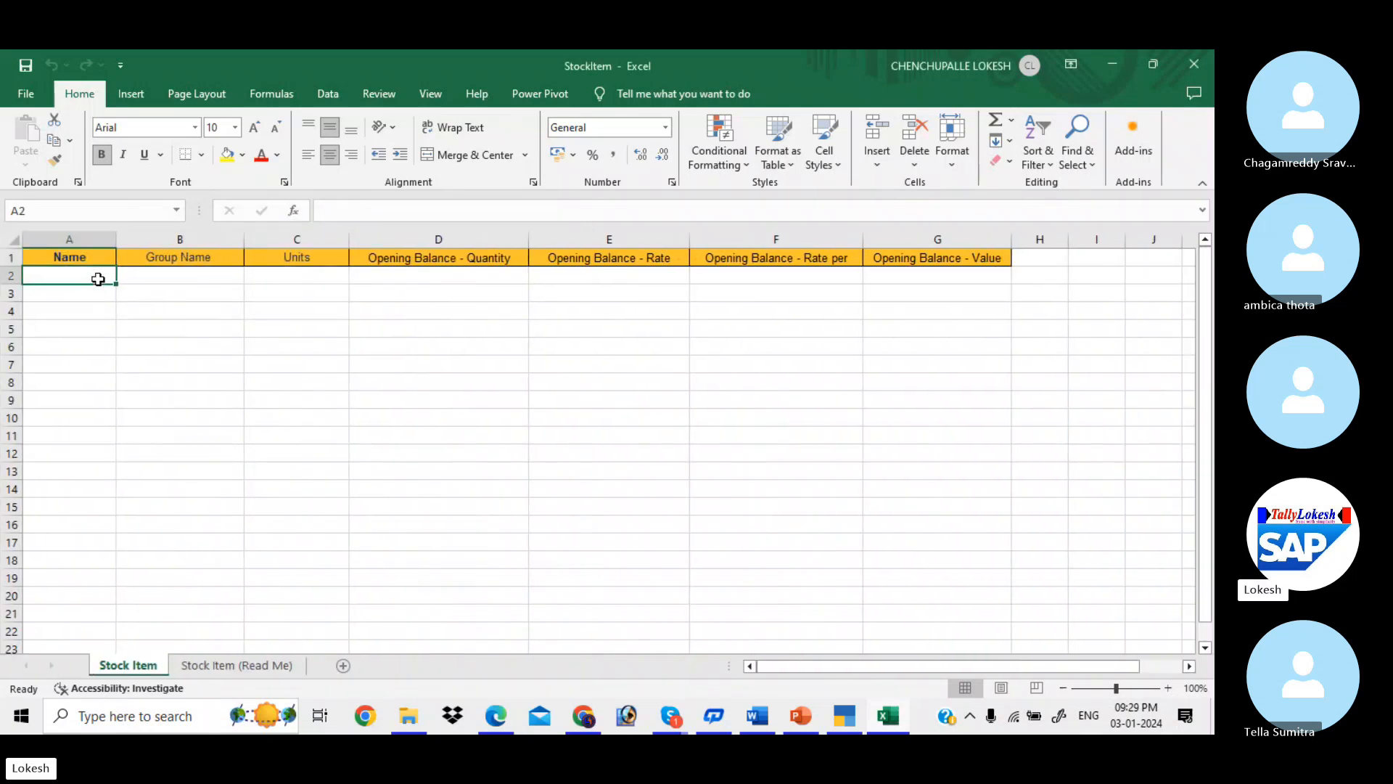
pyautogui.write('ra')
pyautogui.press('BackSpace')
pyautogui.press('BackSpace')
pyautogui.write('R')
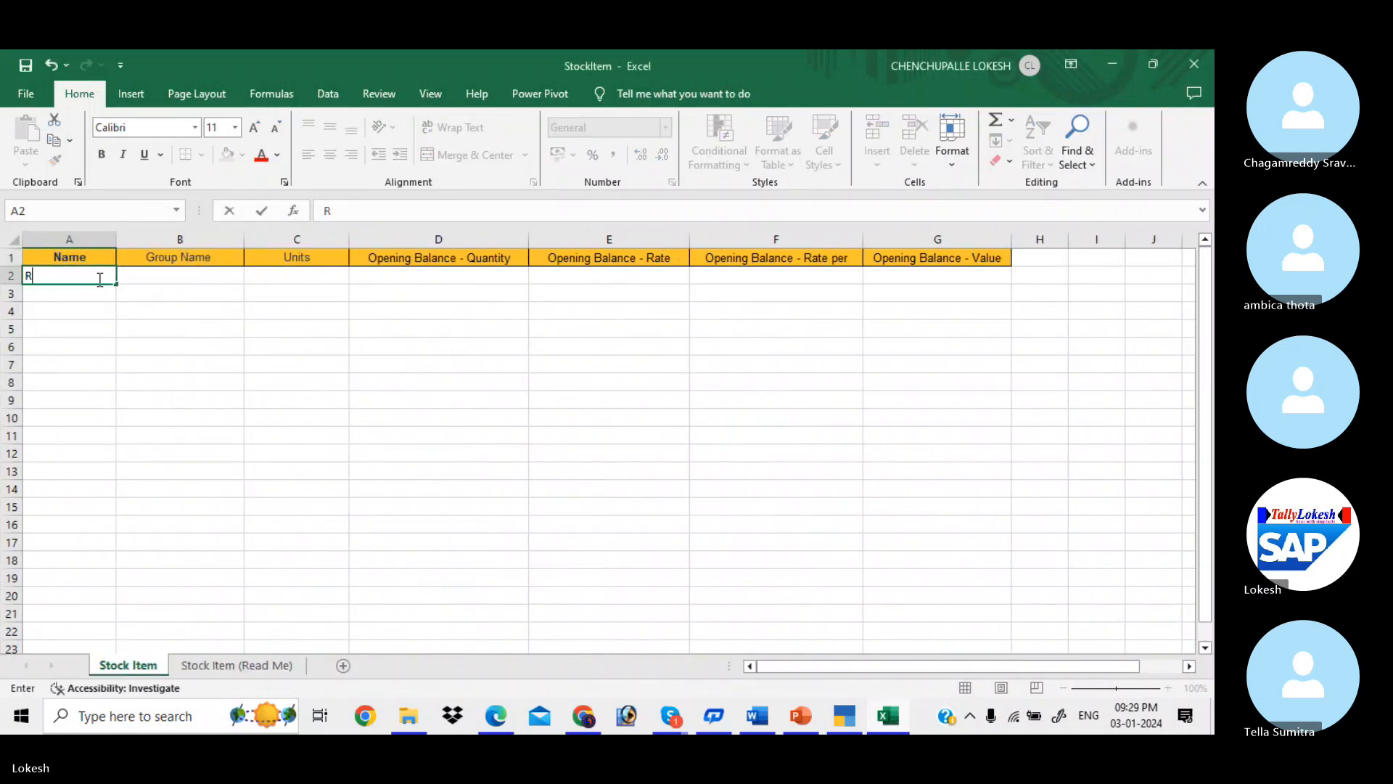
pyautogui.write('am')
pyautogui.press('Return')
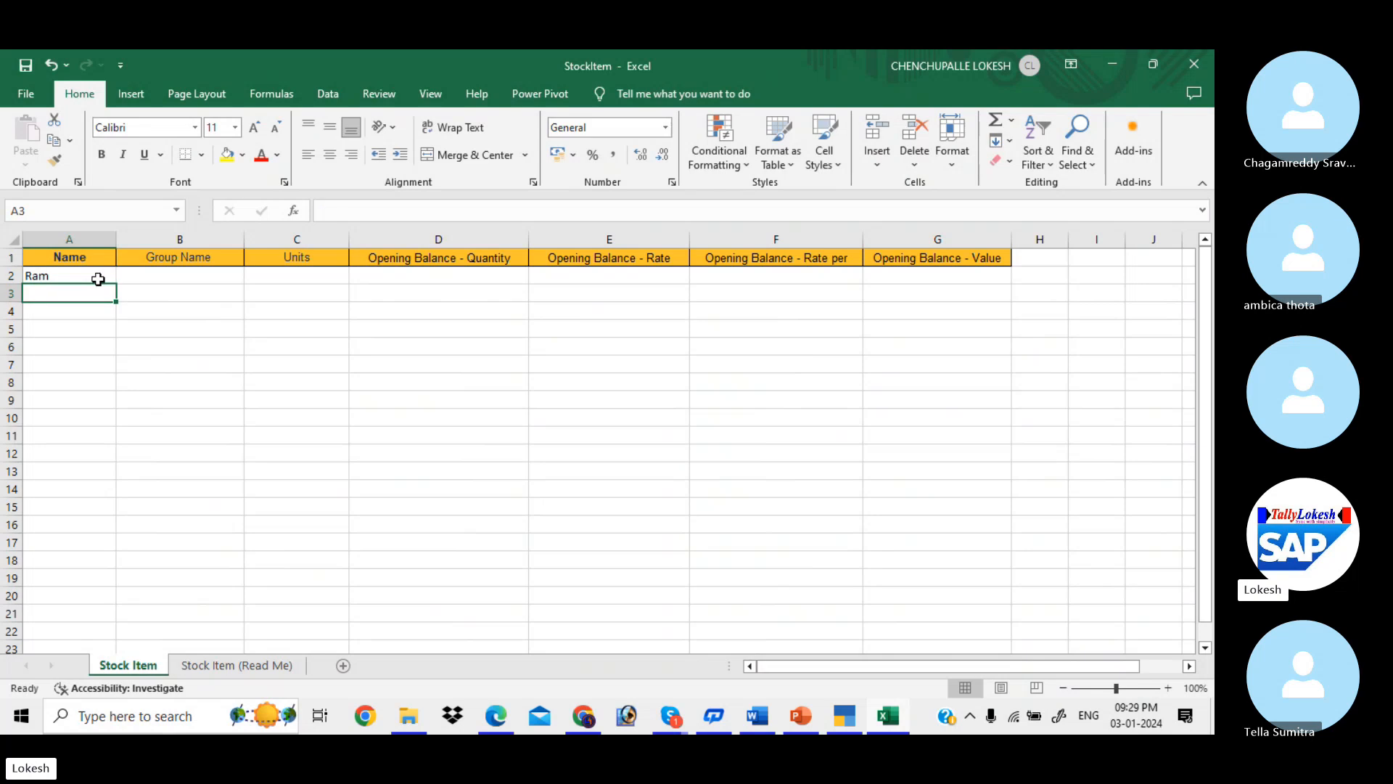
pyautogui.write('Hard ')
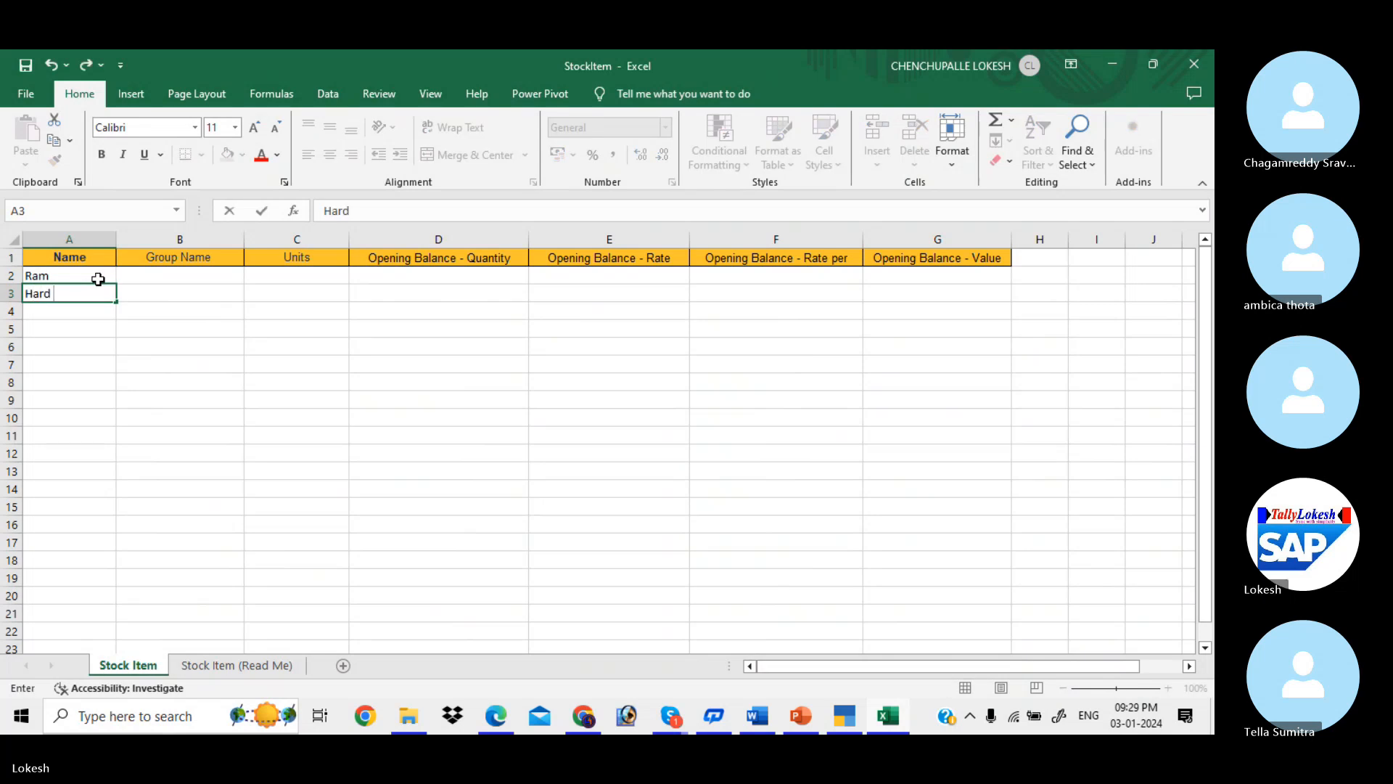
pyautogui.write('Disk')
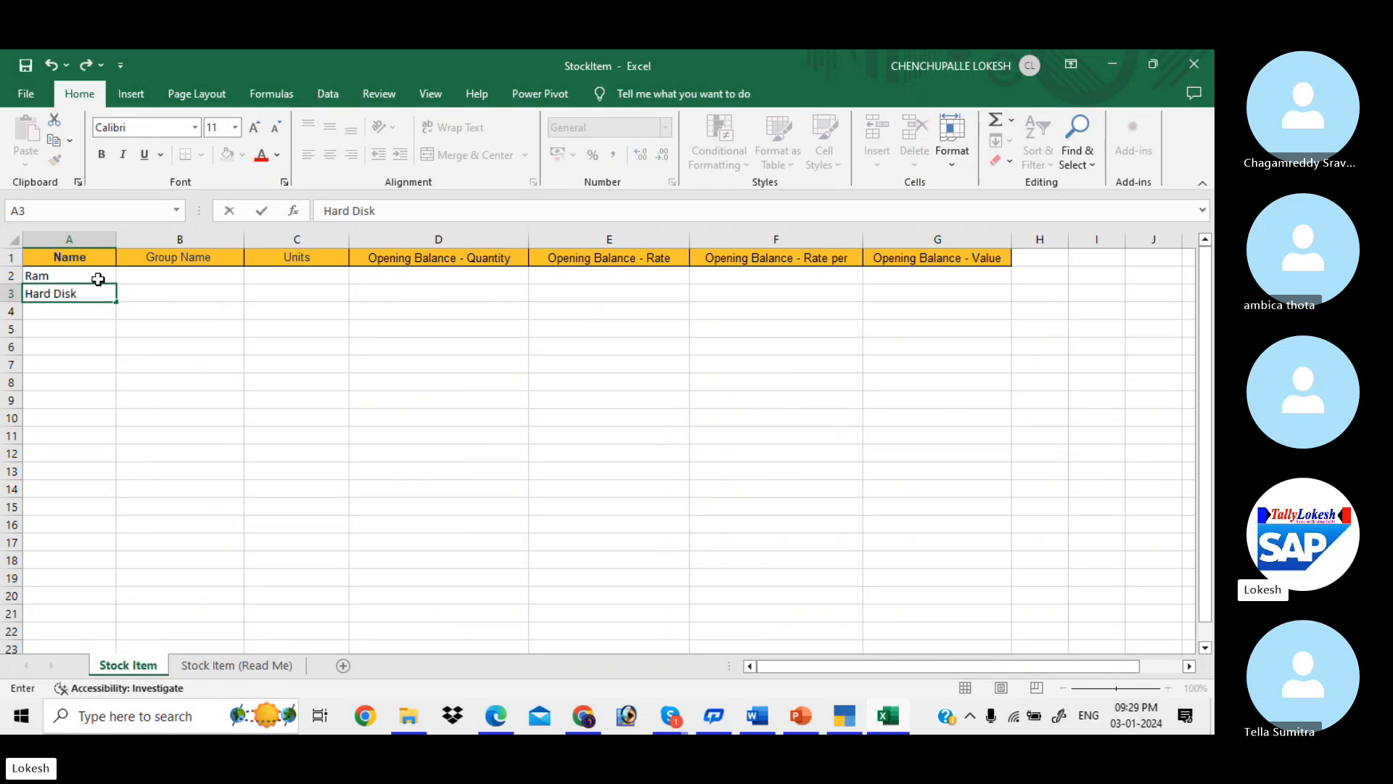
pyautogui.press('Return')
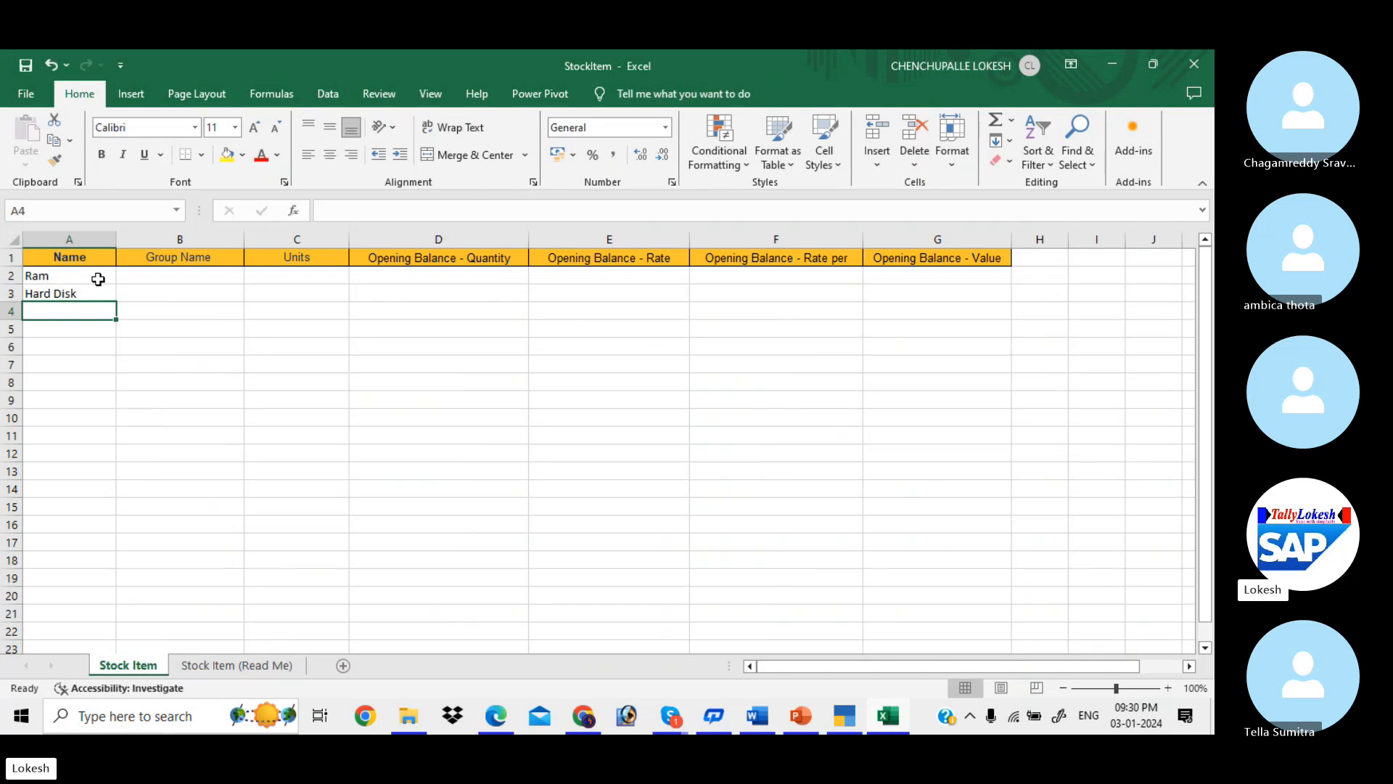
# - Add the stock item names Raymond Cloth, Oxemburg Cloth and Boost in cells A4 to A6
pyautogui.write('Raymon')
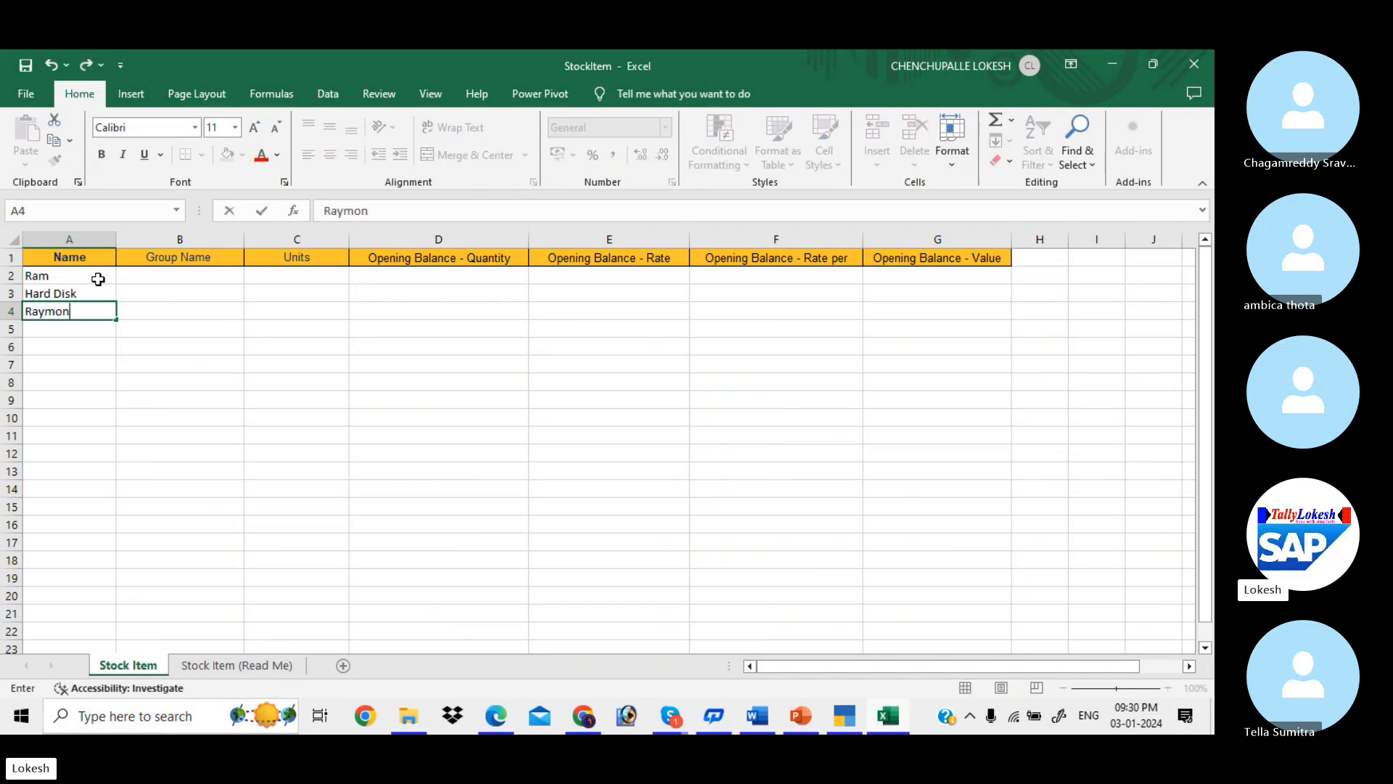
pyautogui.write('d Cloth')
pyautogui.hotkey('ctrl', 'Return')
pyautogui.press('Return')
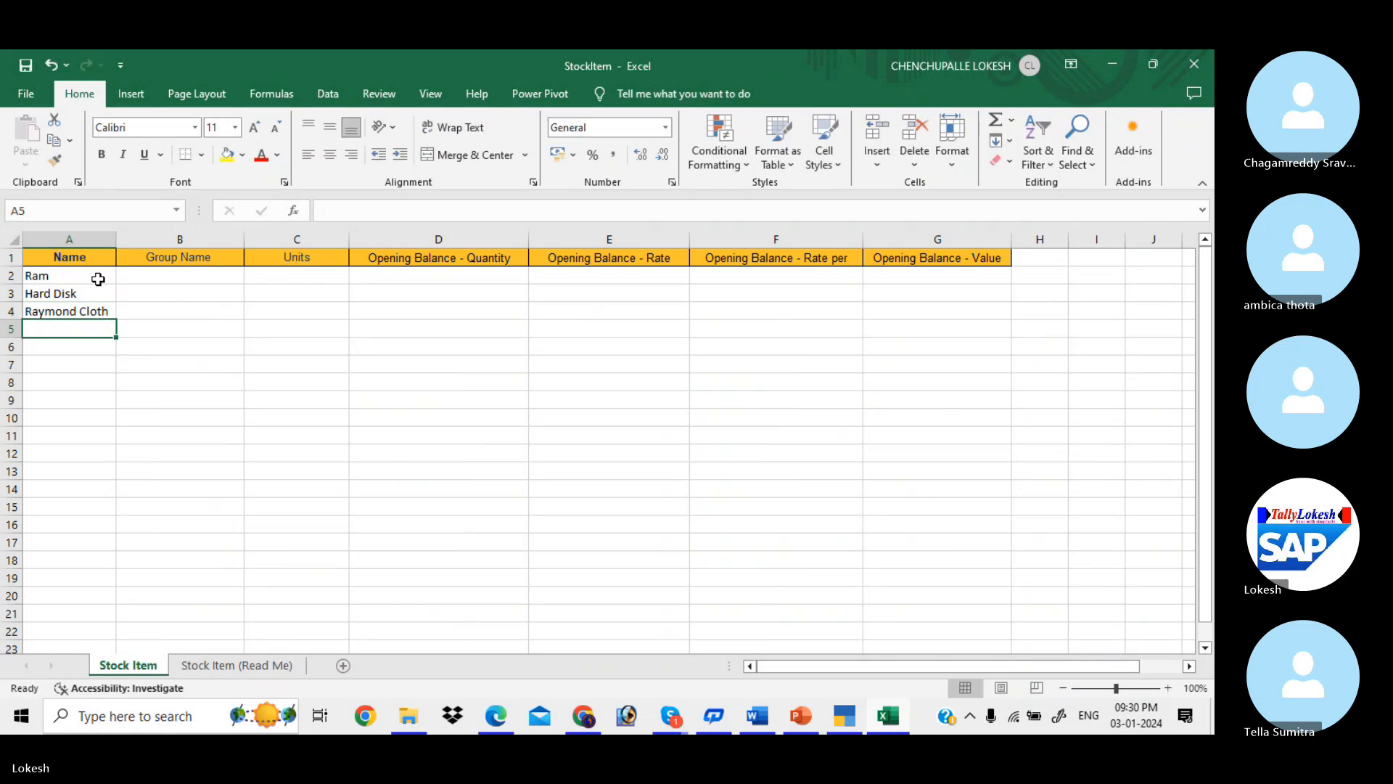
pyautogui.write('O')
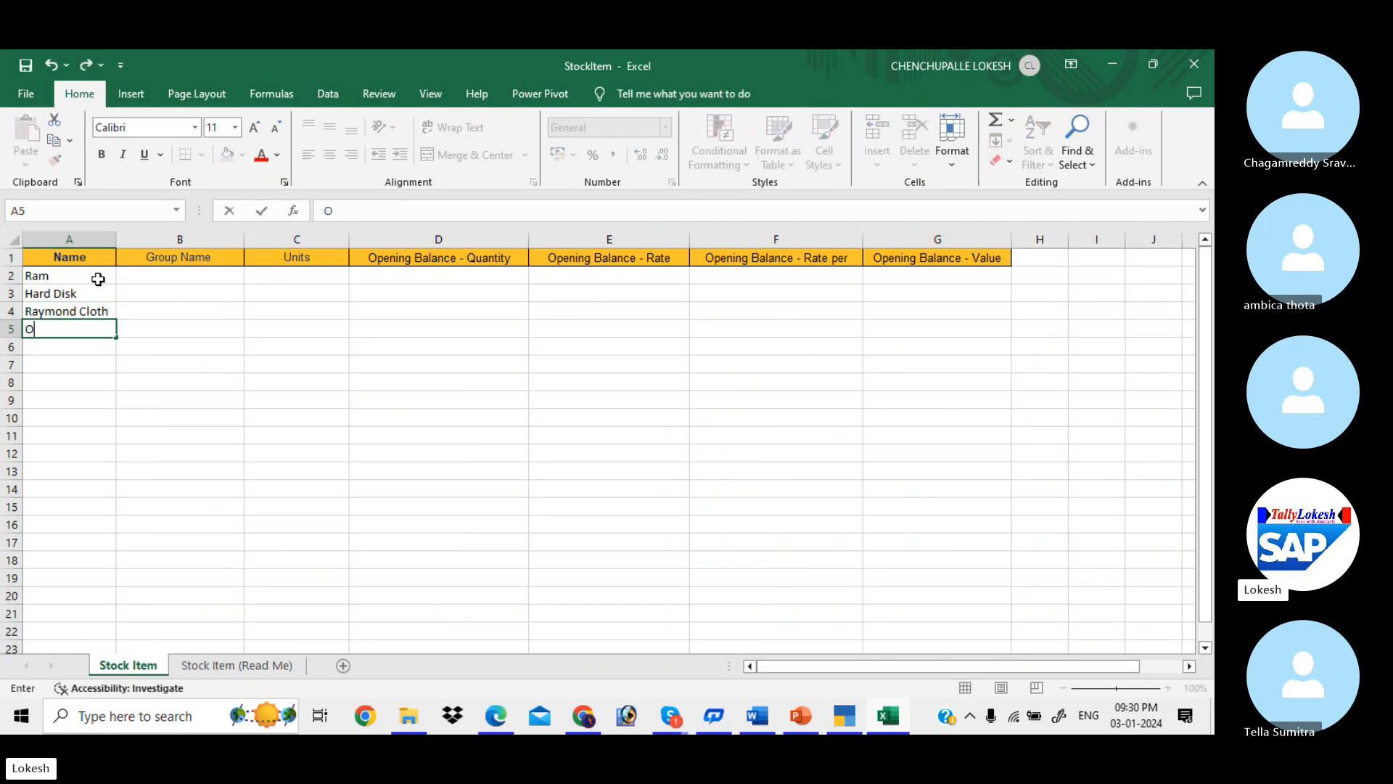
pyautogui.write('xemburg CLO')
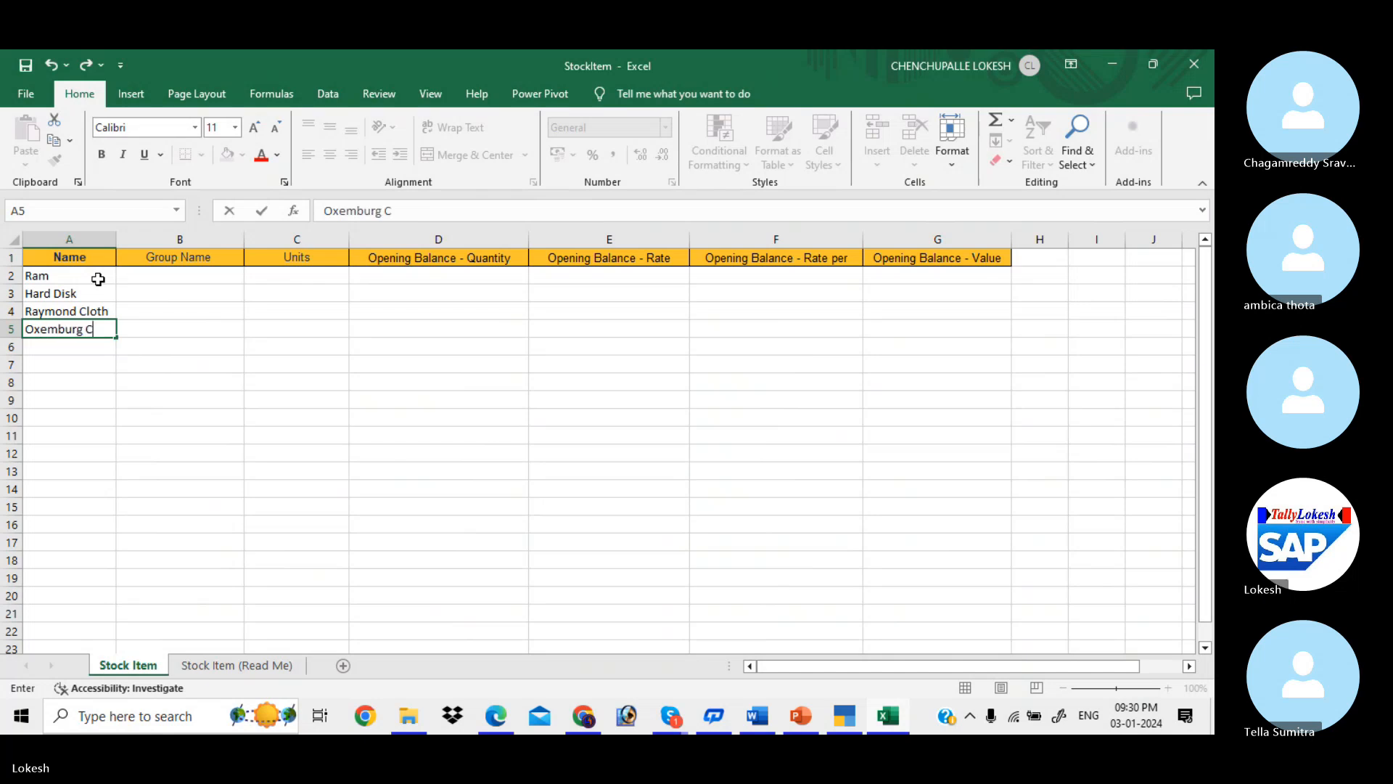
pyautogui.press('BackSpace')
pyautogui.press('BackSpace')
pyautogui.write('loth')
pyautogui.press('Return')
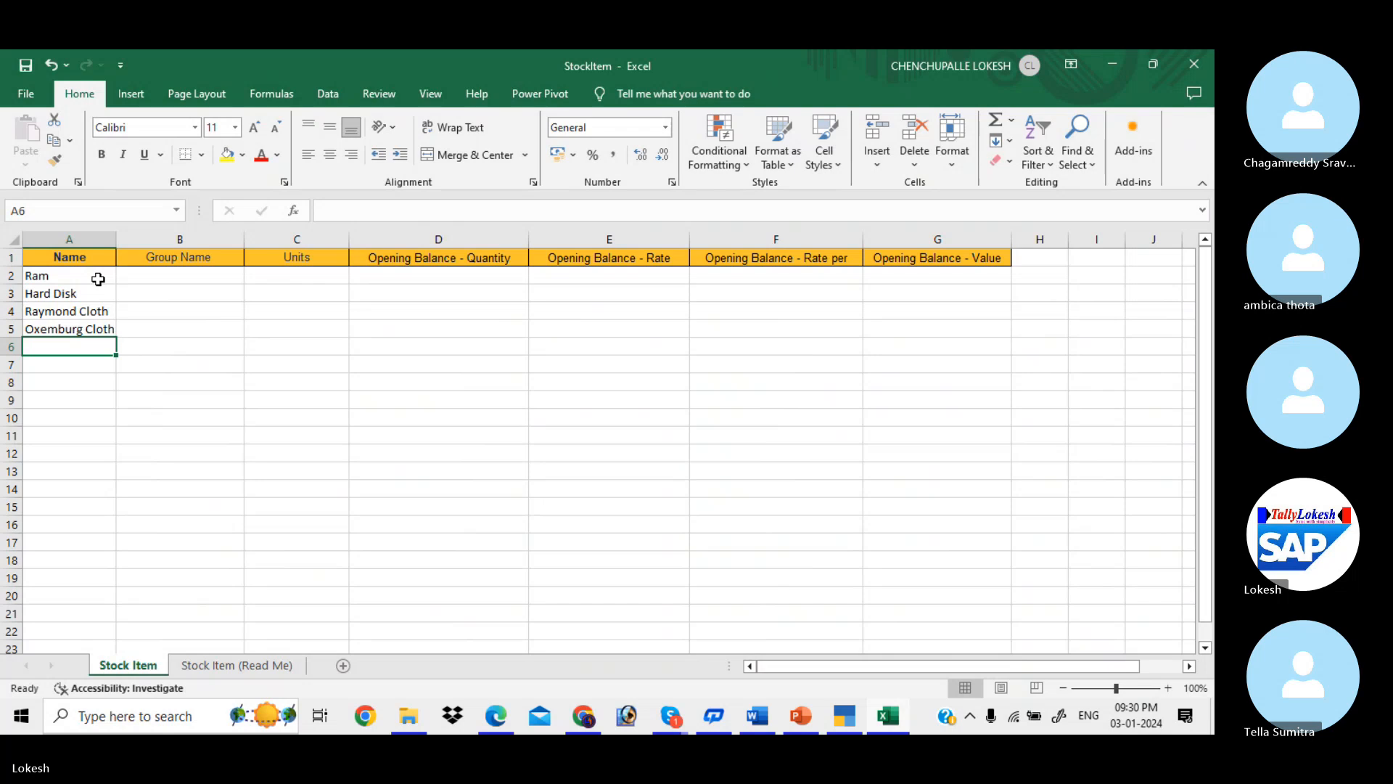
pyautogui.write('Boost')
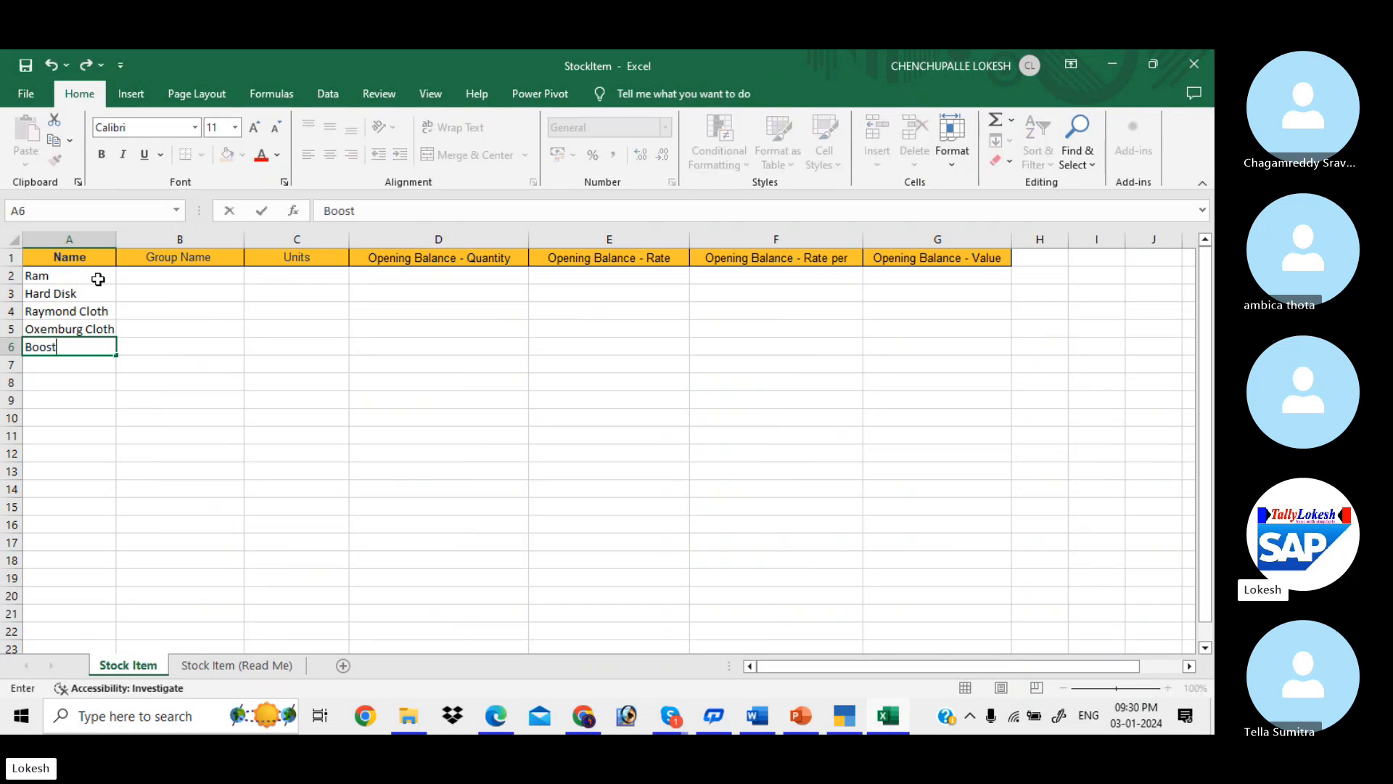
pyautogui.press('Return')
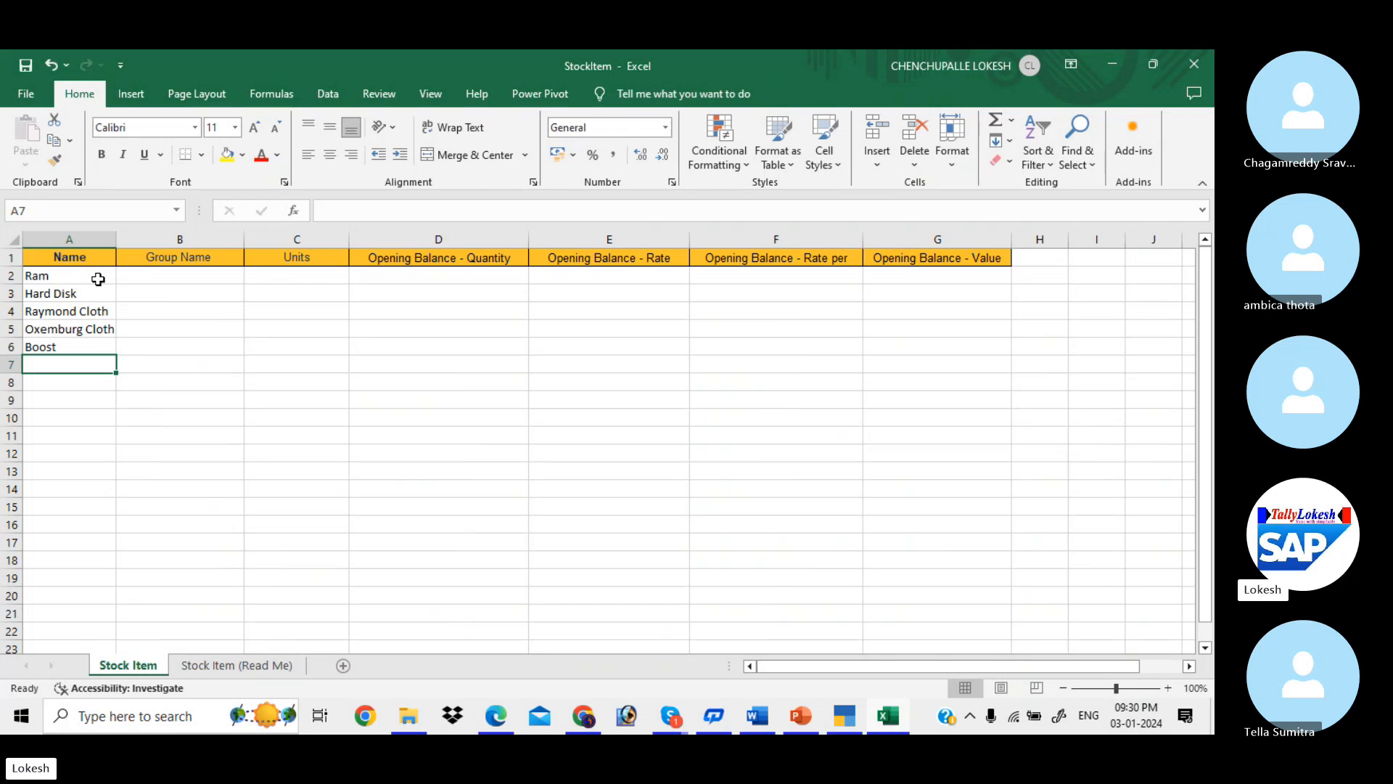
# - Enter the stock item name Hp Laptop in cell A7 of the Stock Item sheet
pyautogui.write('Hp l')
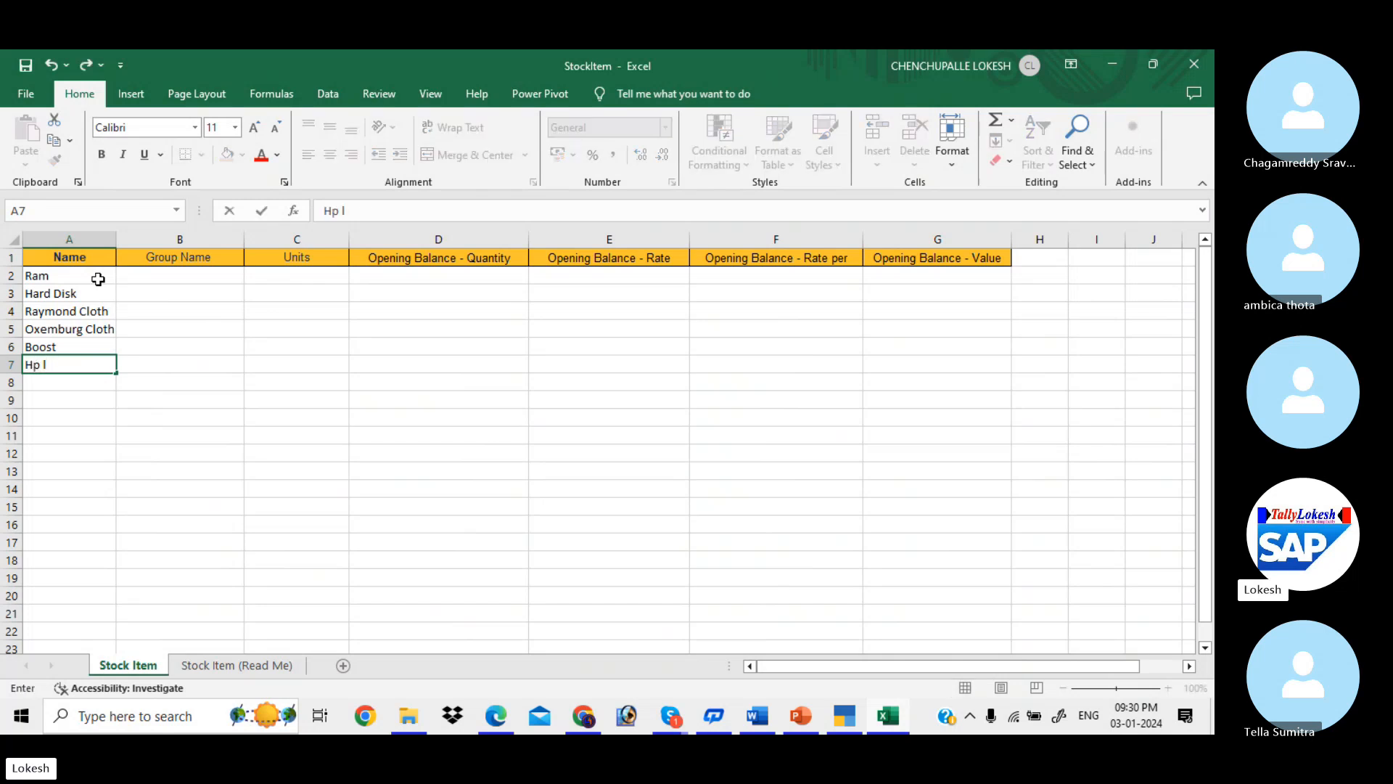
pyautogui.press('BackSpace')
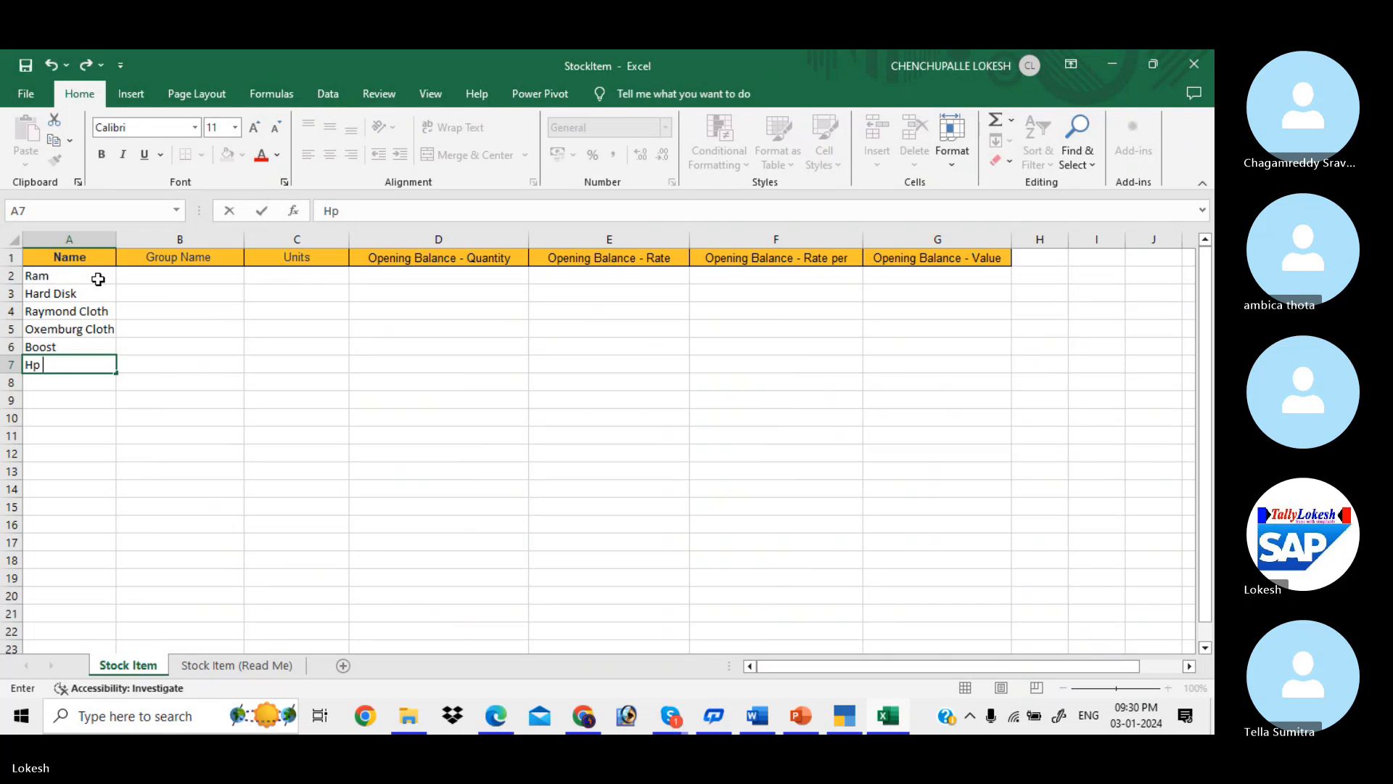
pyautogui.write('la')
pyautogui.press('BackSpace')
pyautogui.write('aptop')
pyautogui.hotkey('ctrl', 'Return')
pyautogui.press('Down')
# - Add the stock item names Vivo, Oppo and Rice in cells A8 to A10
pyautogui.write('Vivo')
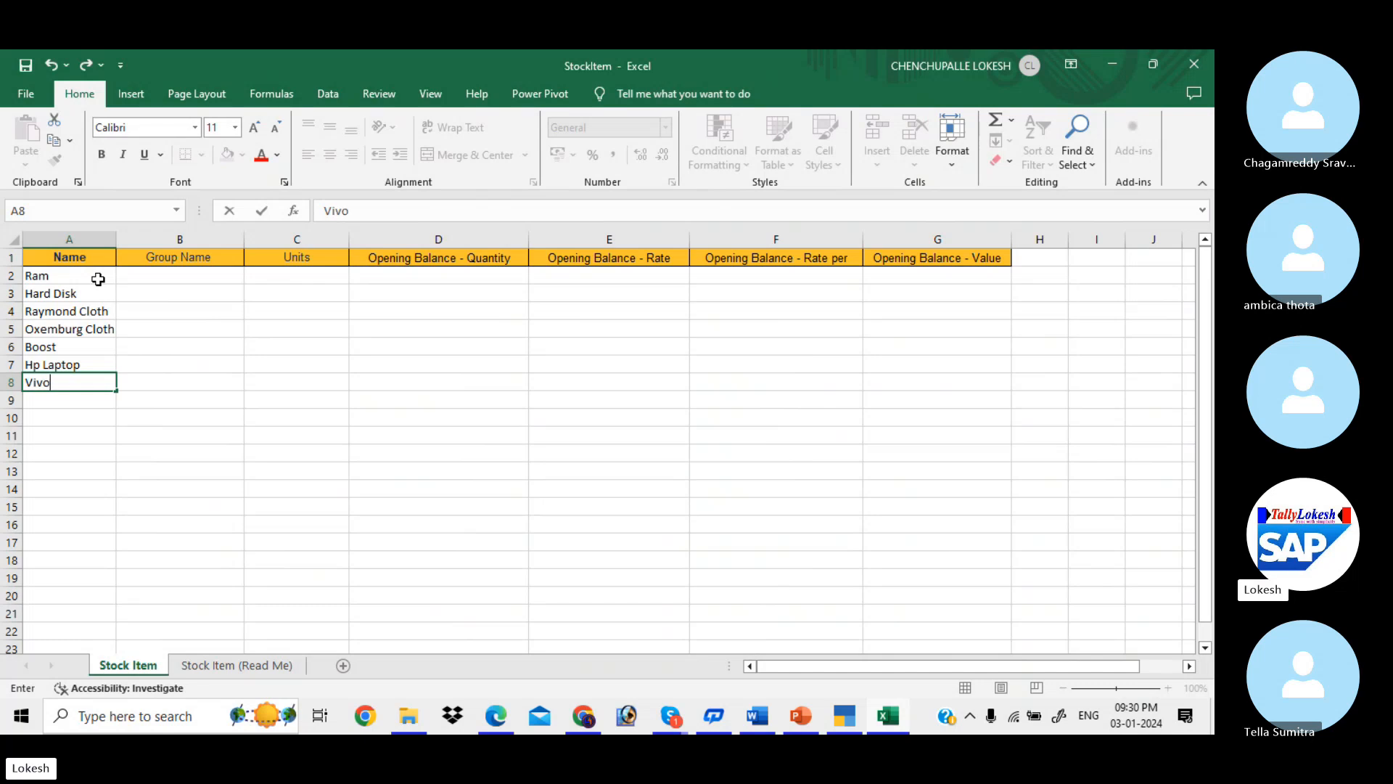
pyautogui.press('Return')
pyautogui.write('Oppo')
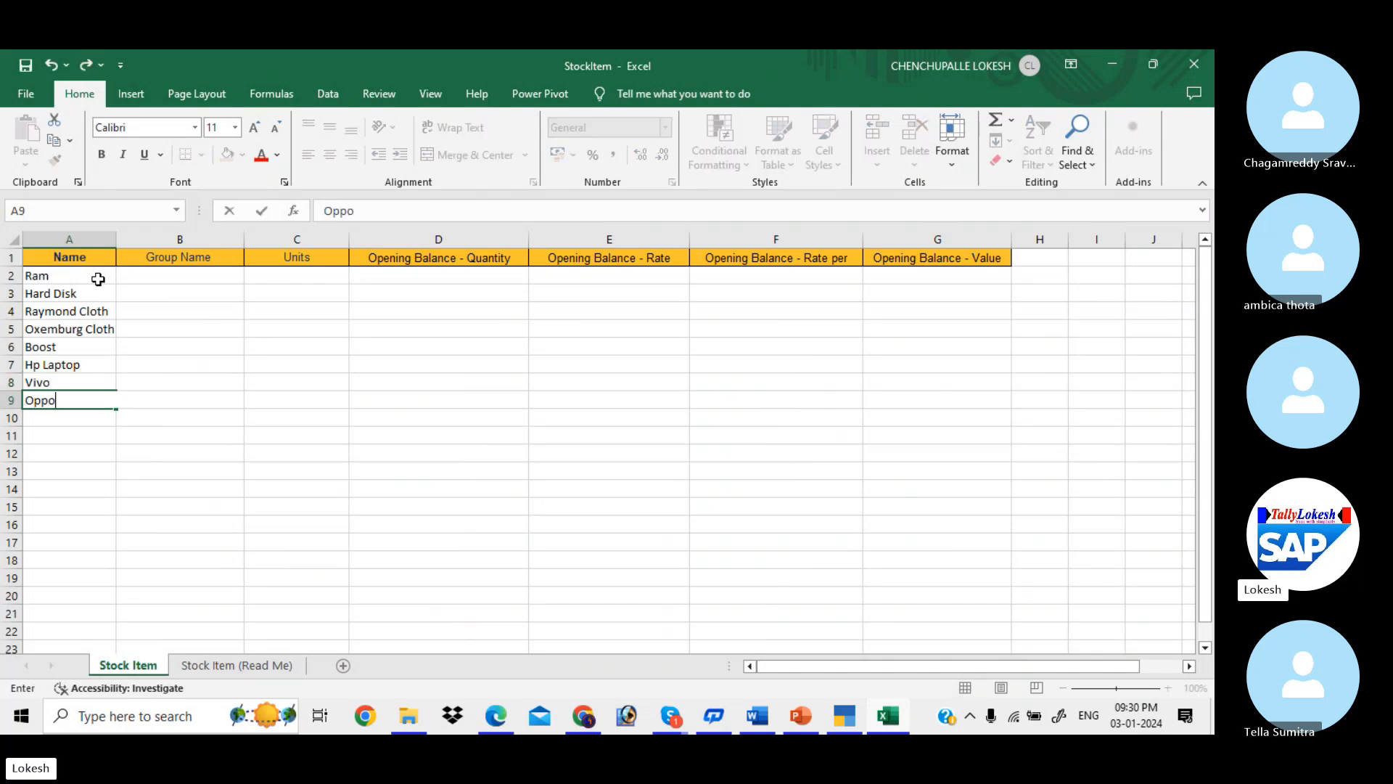
pyautogui.press('Return')
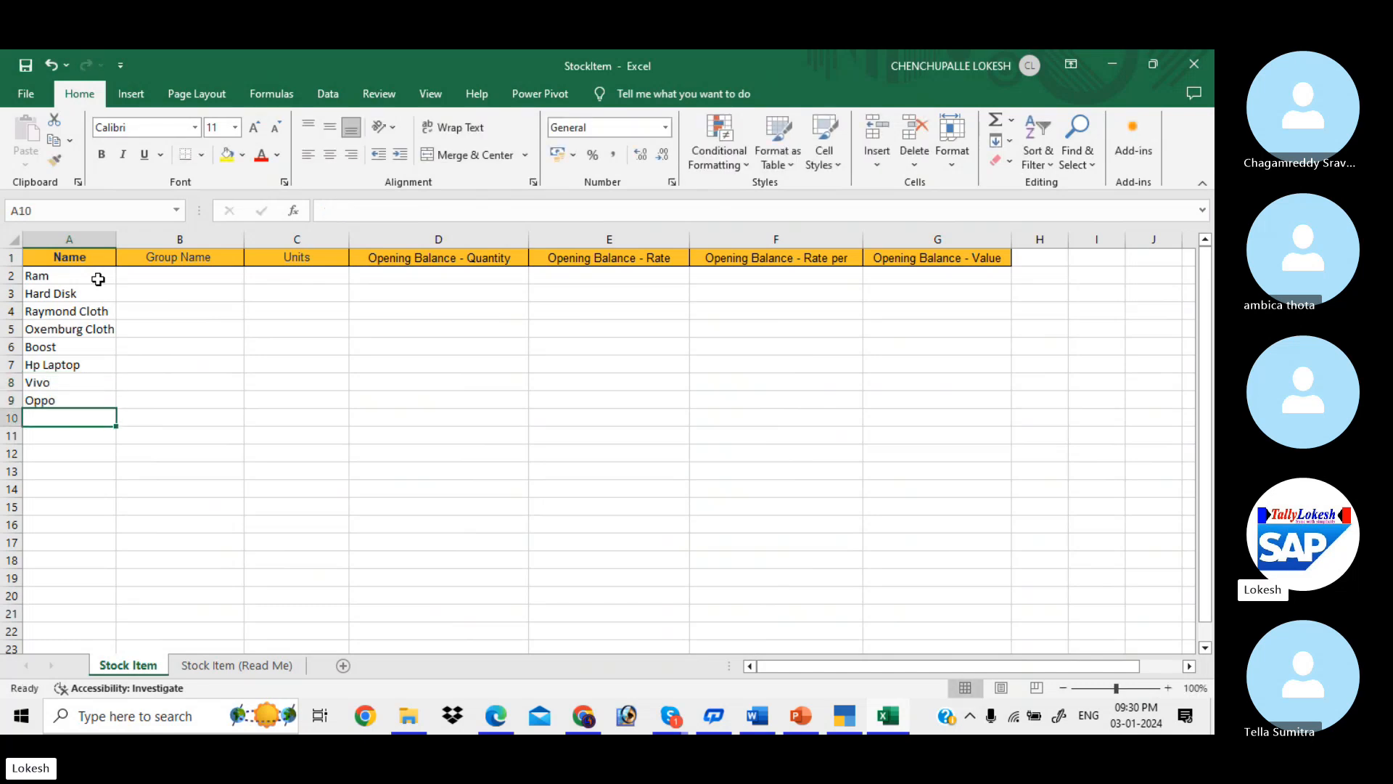
pyautogui.write('Ri')
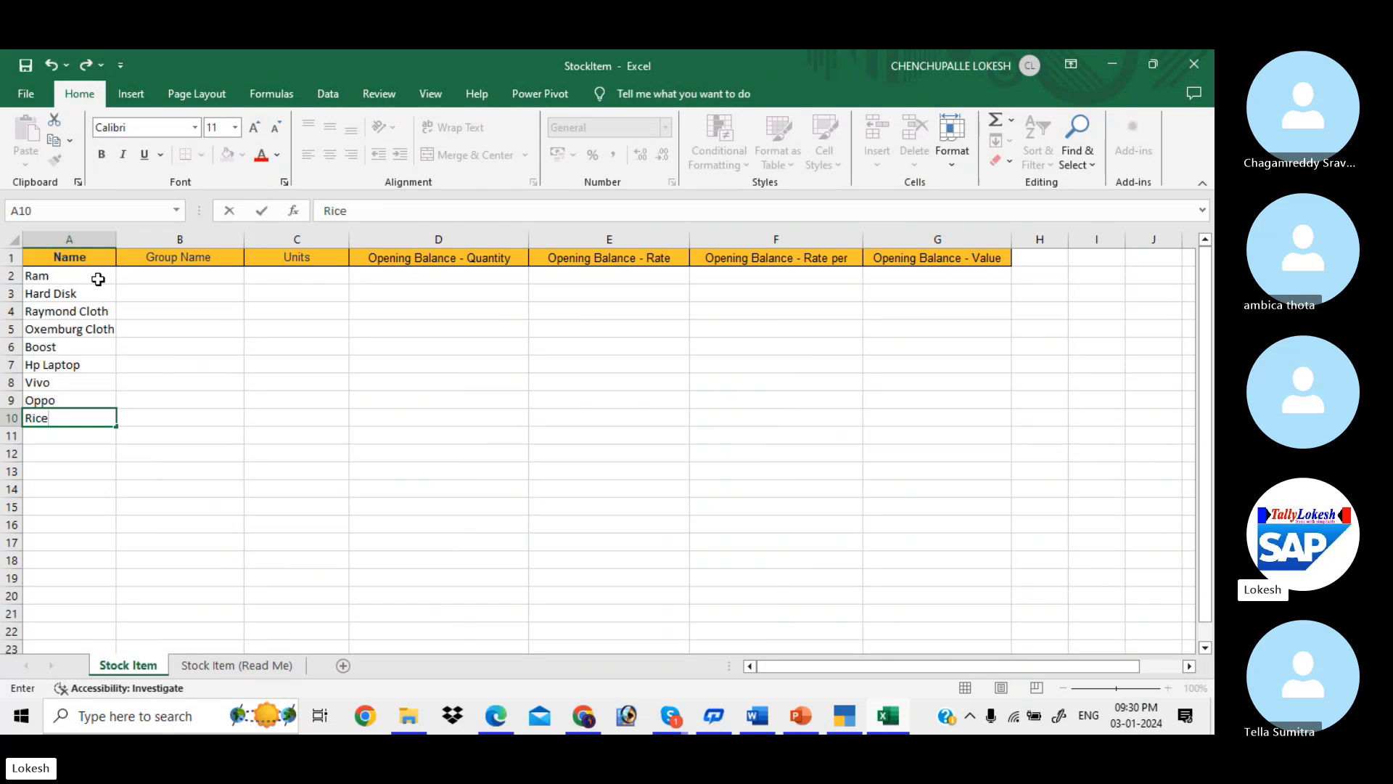
pyautogui.write('ce')
pyautogui.press('Return')
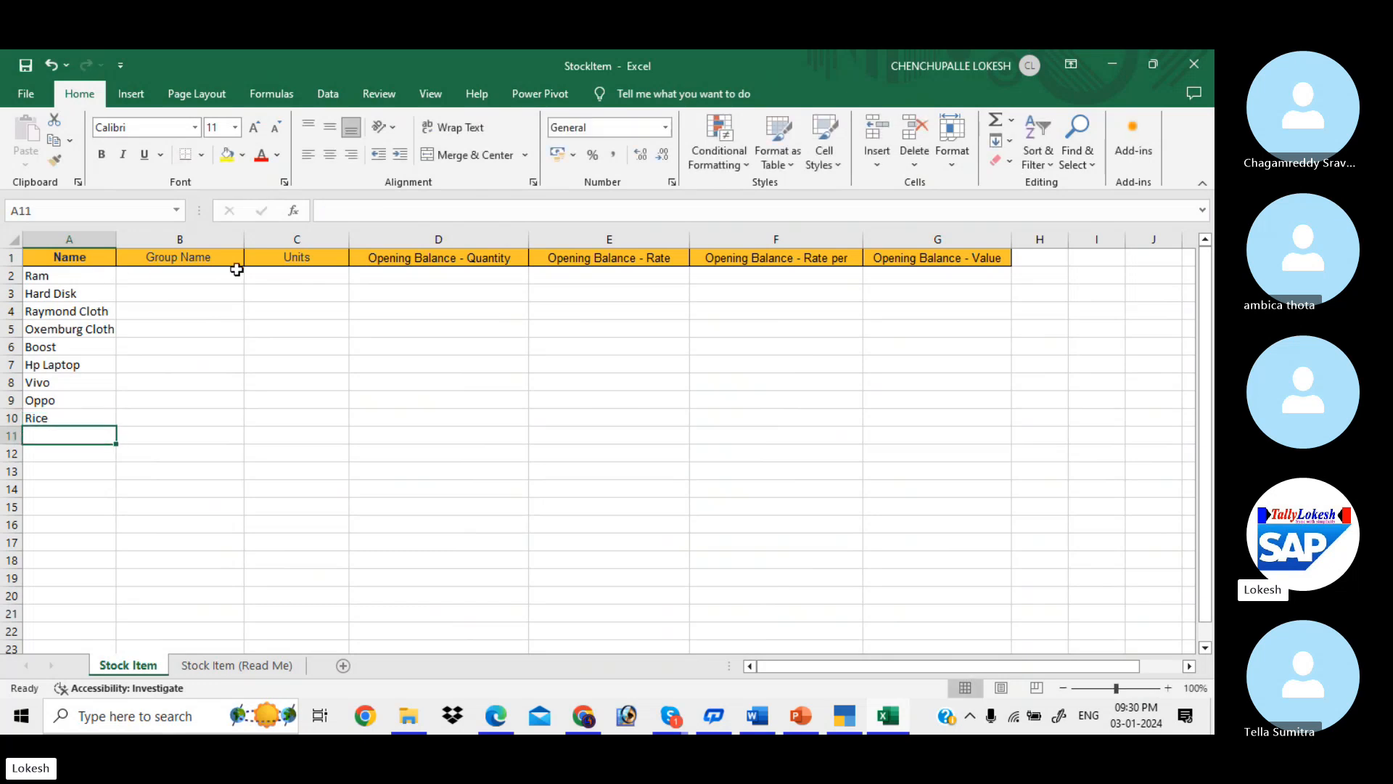
# - Fill the Units column with nos for Ram and Hard Disk and dz for Raymond Cloth and Oxemburg Cloth
pyautogui.click(282, 272)
pyautogui.write('nos')
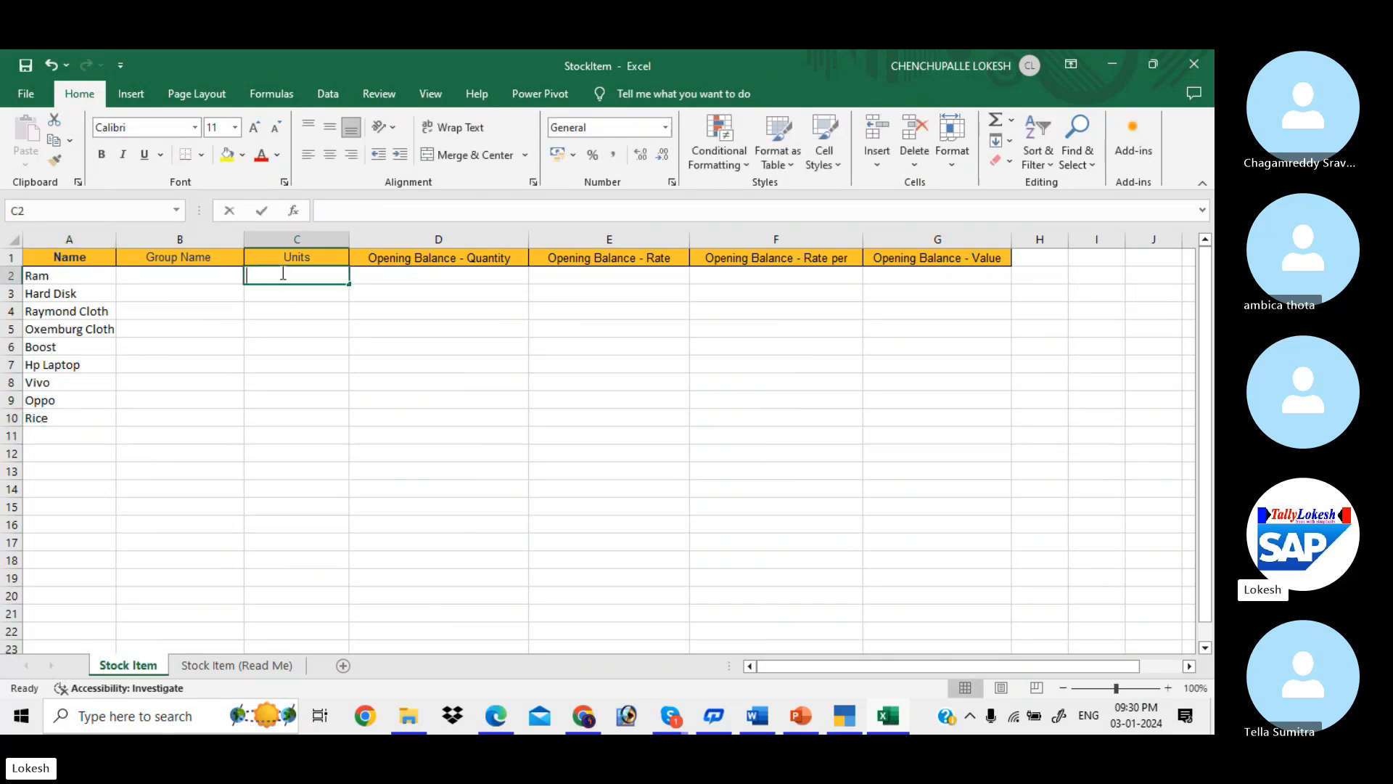
pyautogui.press('Return')
pyautogui.write('nos')
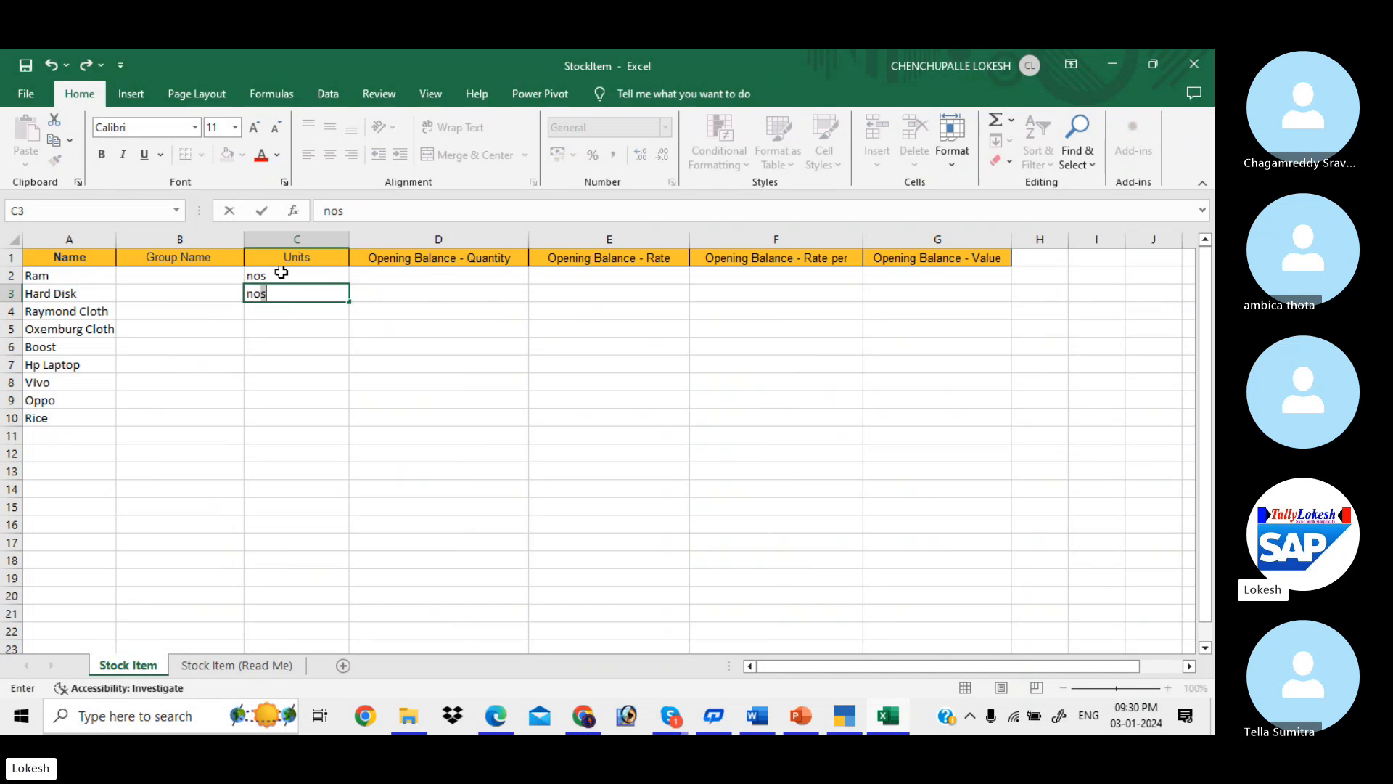
pyautogui.press('Return')
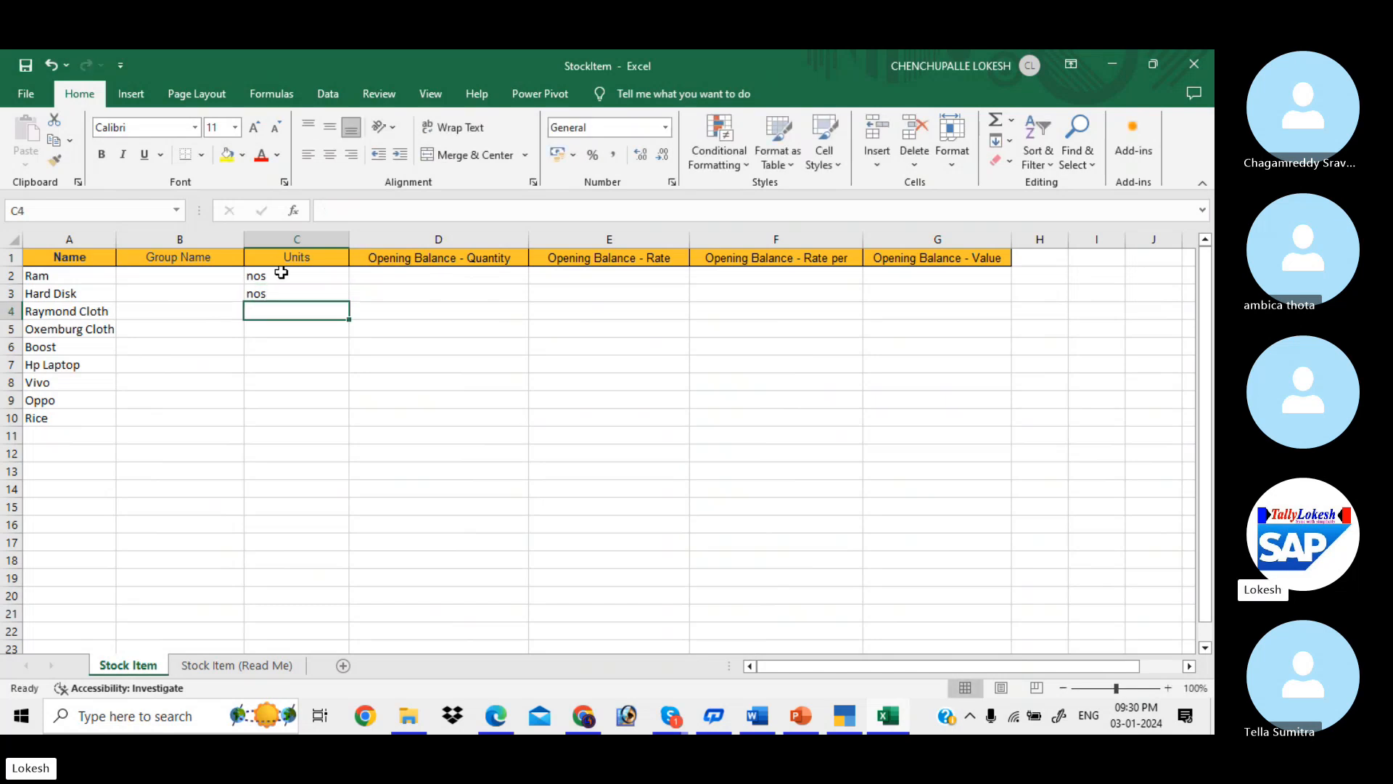
pyautogui.write('dz')
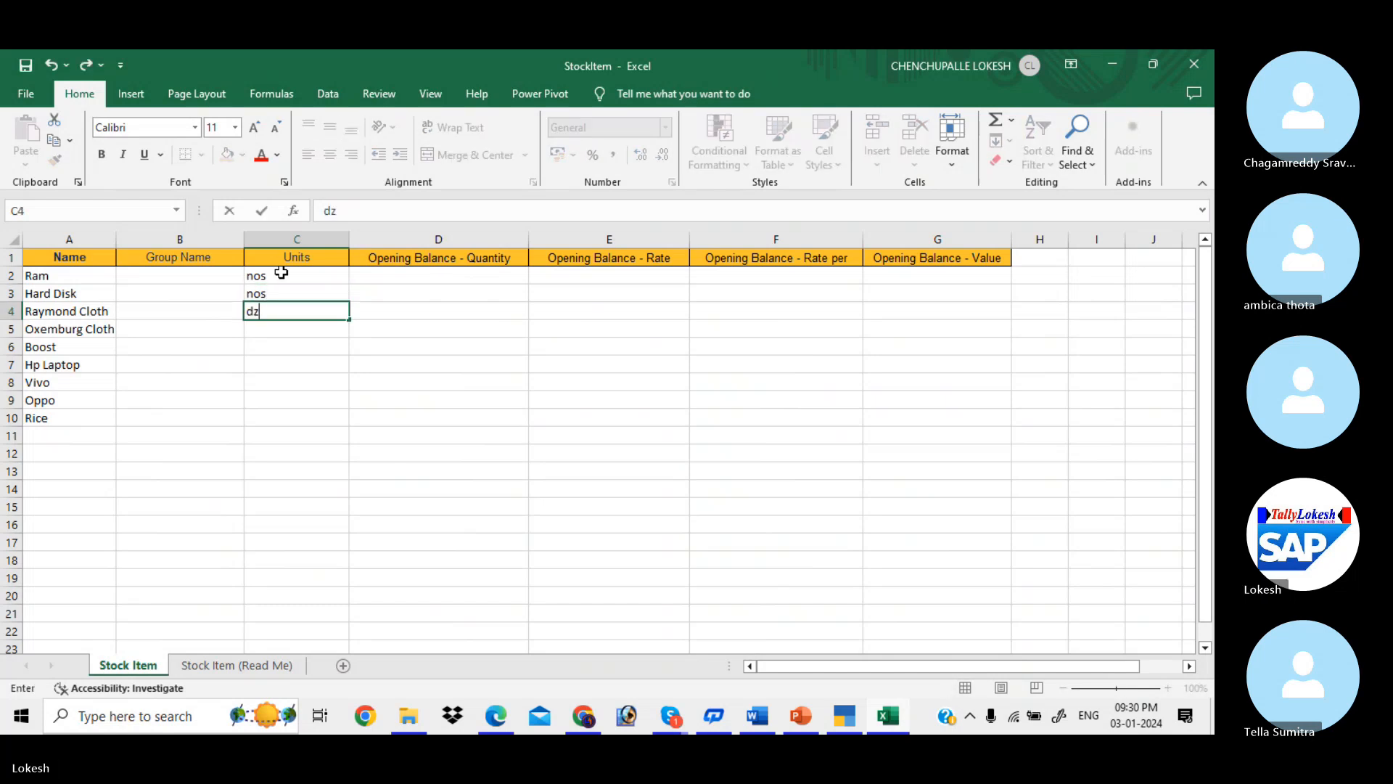
pyautogui.press('Return')
pyautogui.write('dz')
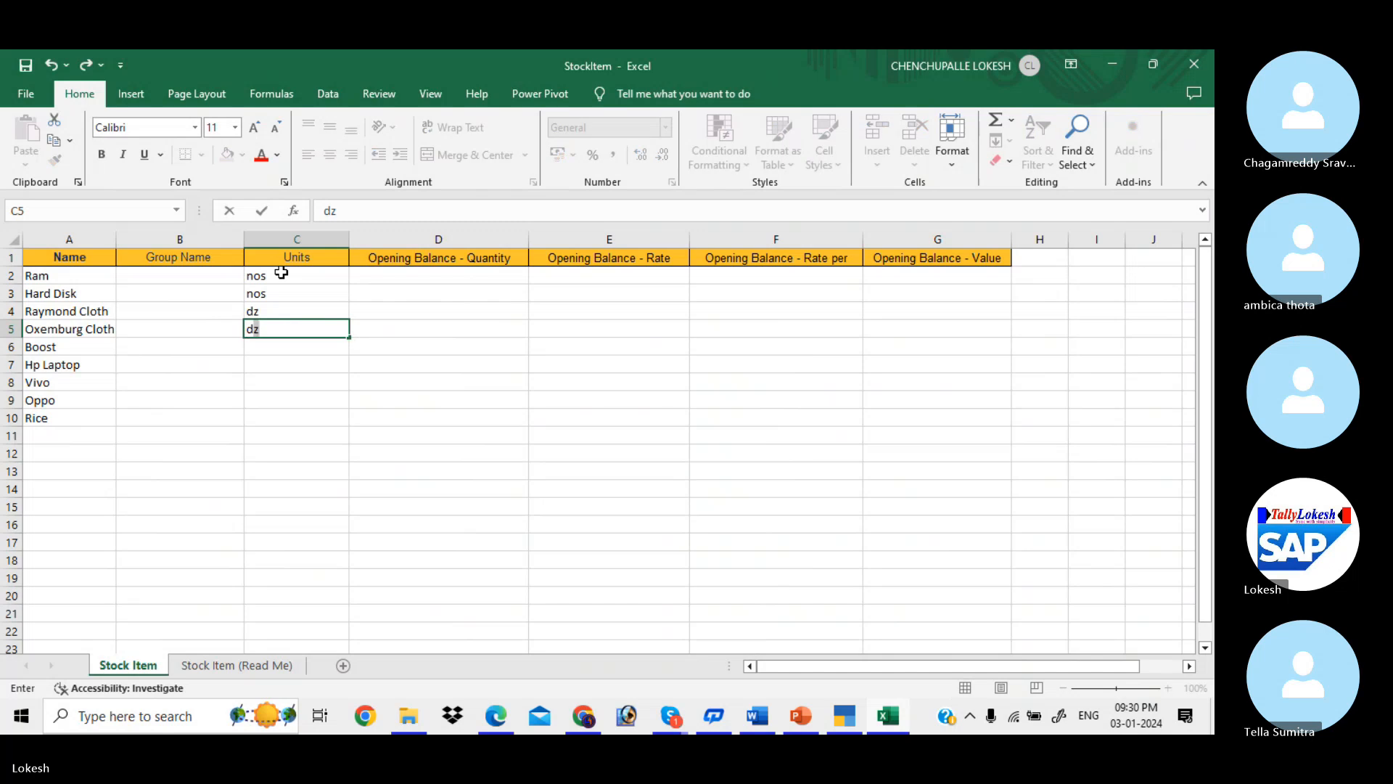
pyautogui.press('Return')
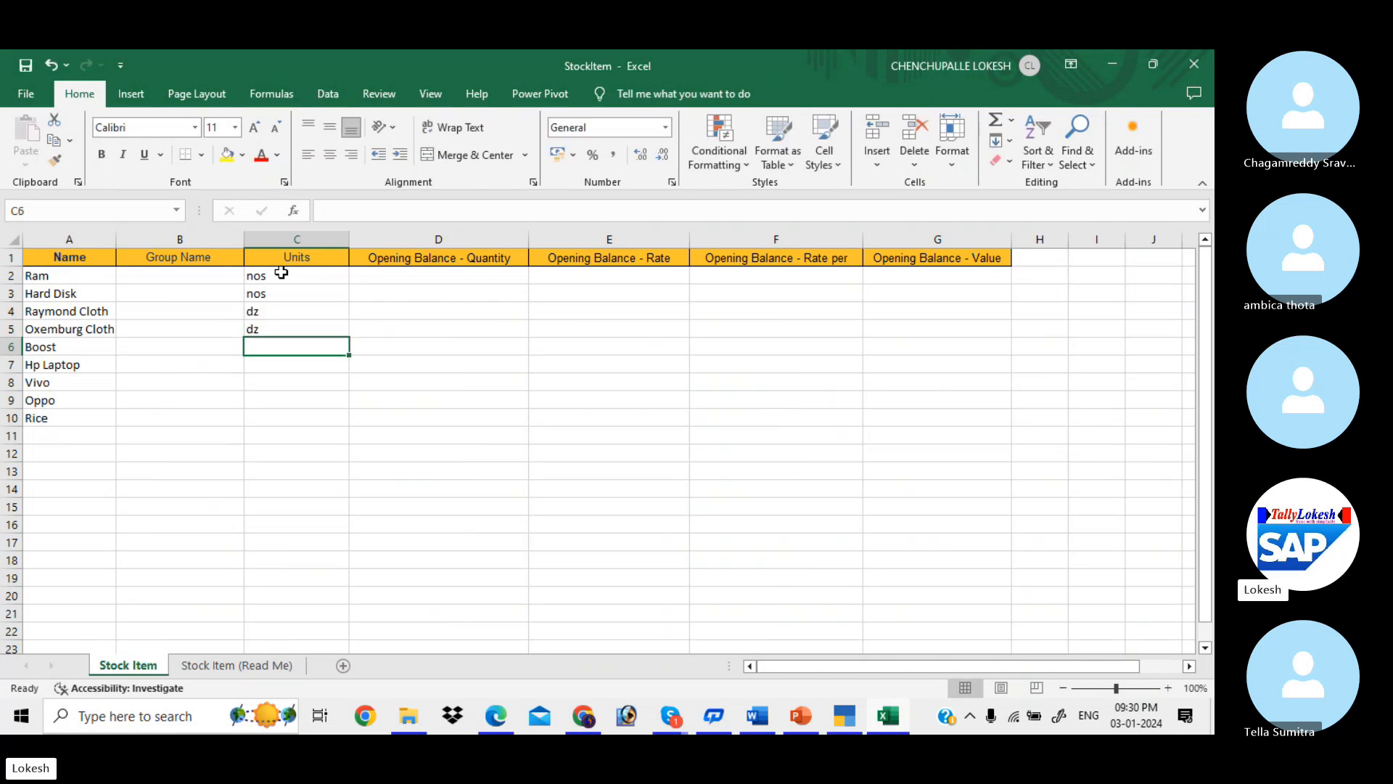
# - Enter the units kg for Boost, nos for Hp Laptop, and bx for Vivo and Oppo
pyautogui.write('kg')
pyautogui.press('Return')
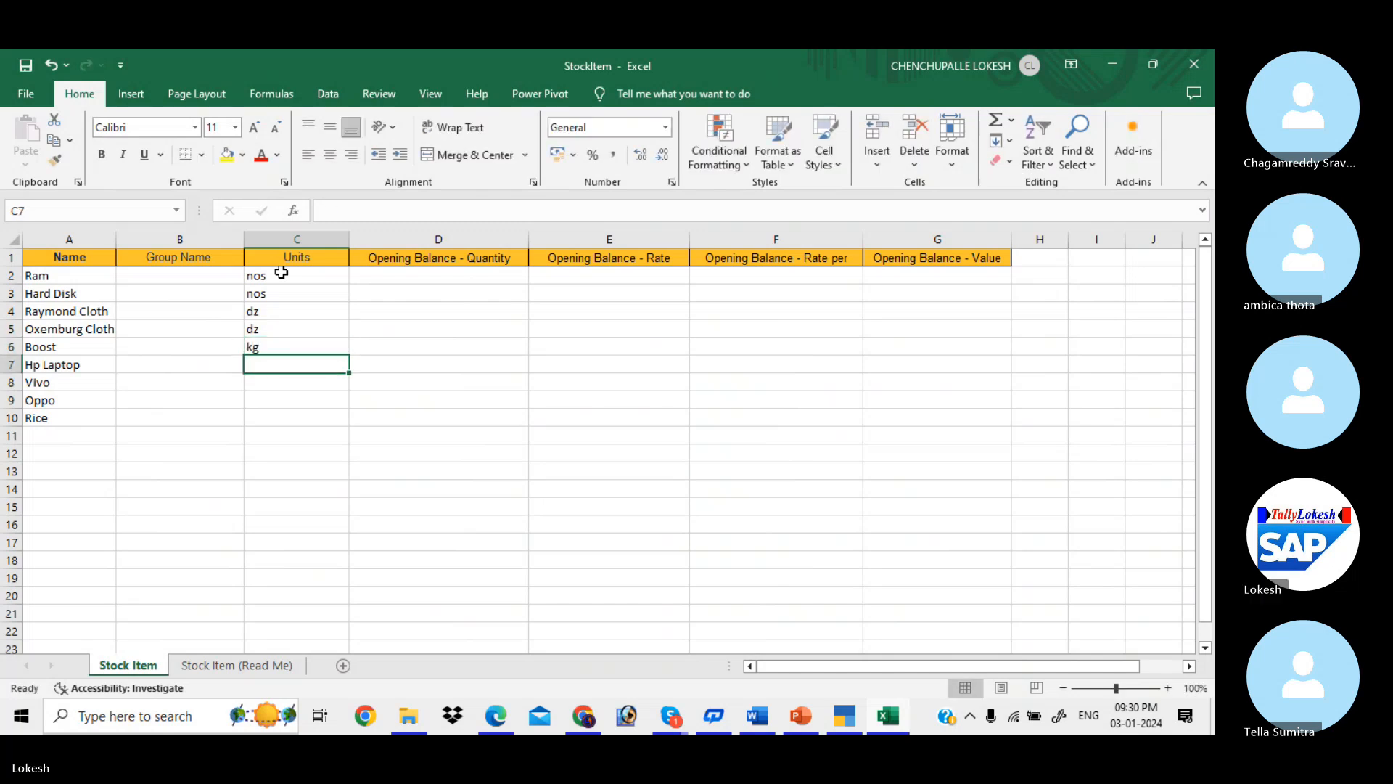
pyautogui.write('nos')
pyautogui.press('Return')
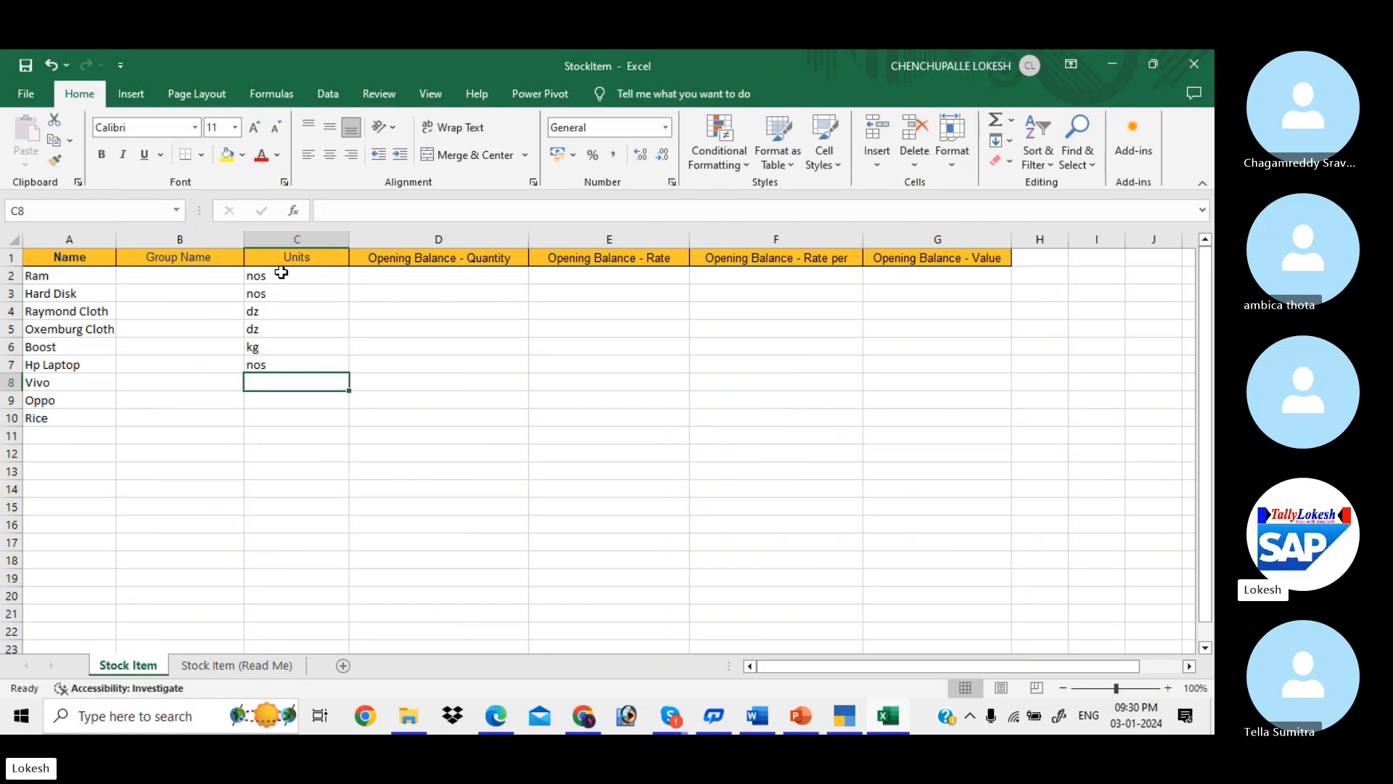
pyautogui.write('bx')
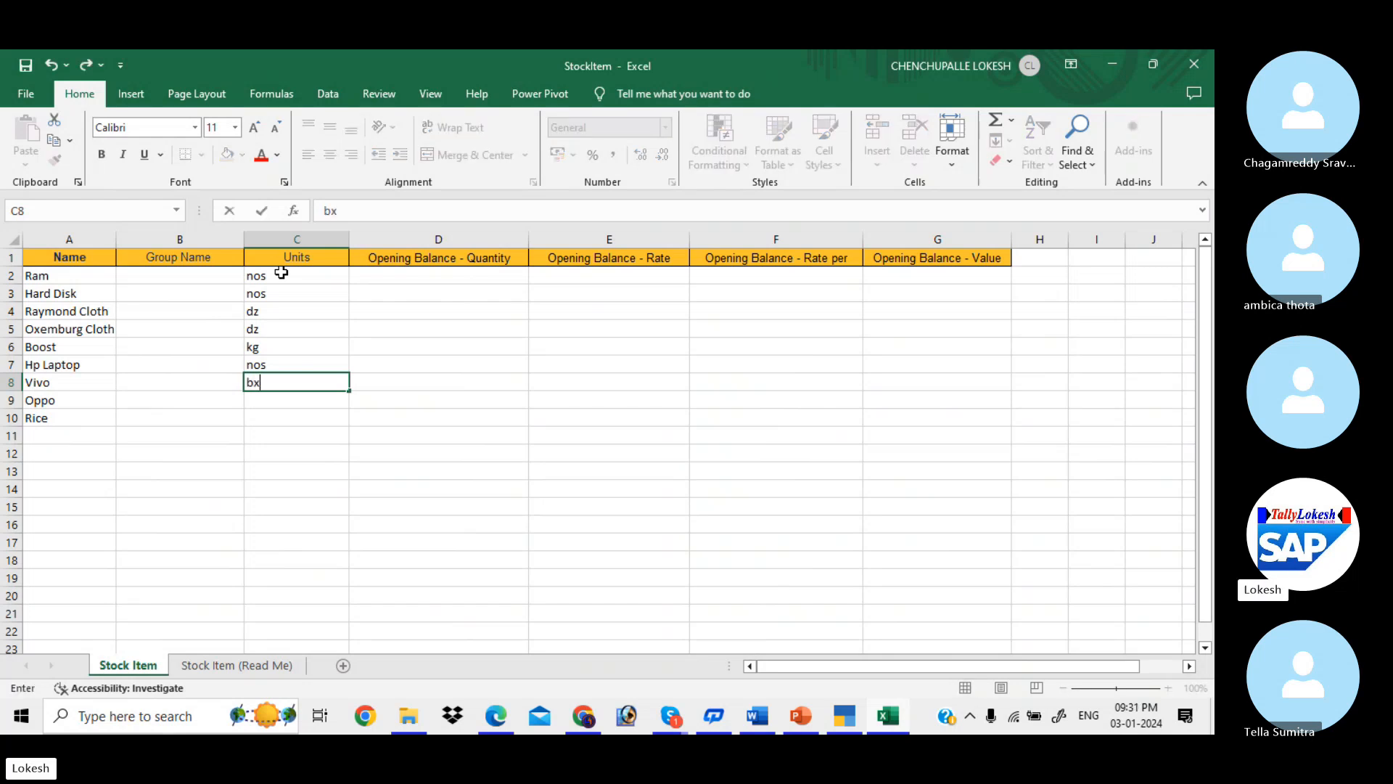
pyautogui.press('Return')
pyautogui.write('bx')
pyautogui.press('Return')
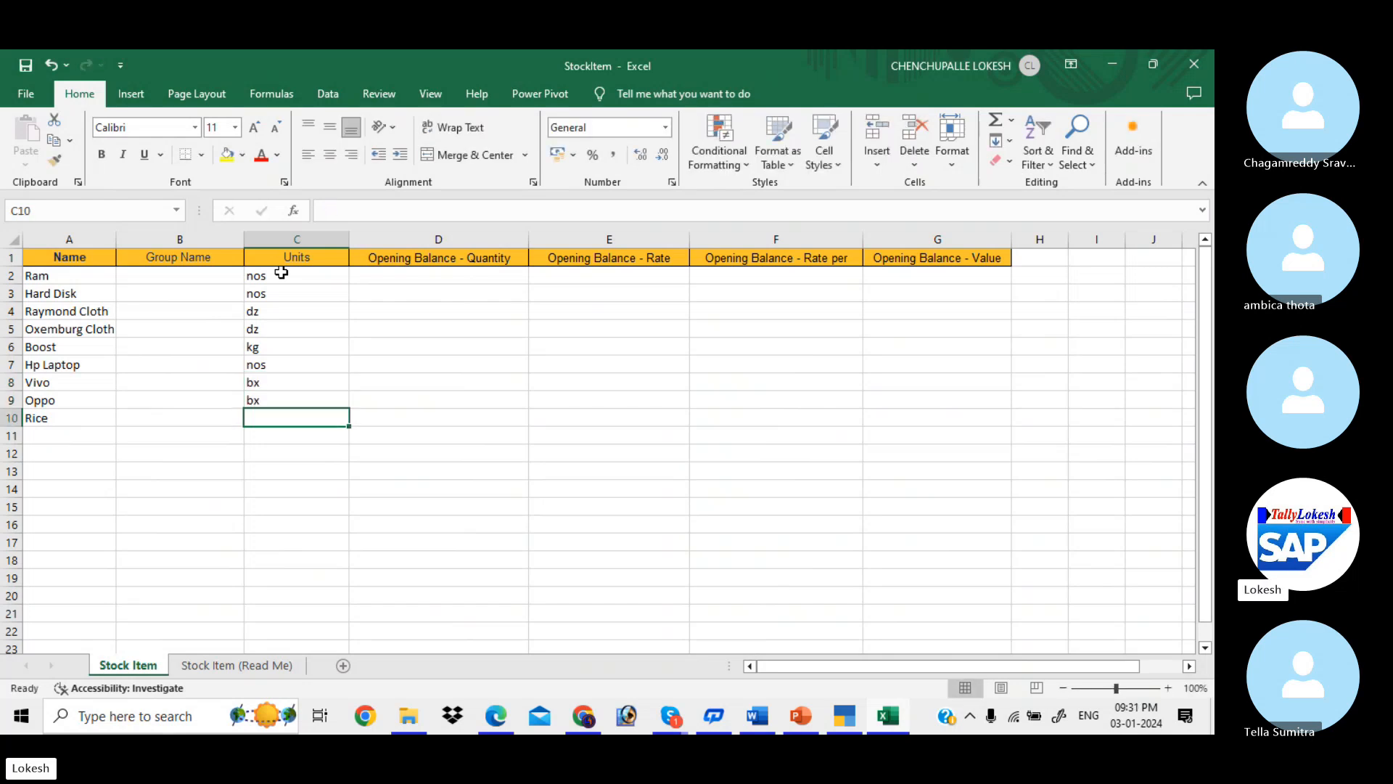
# - Enter pk as the unit for Rice in cell C10
pyautogui.click(281, 272)
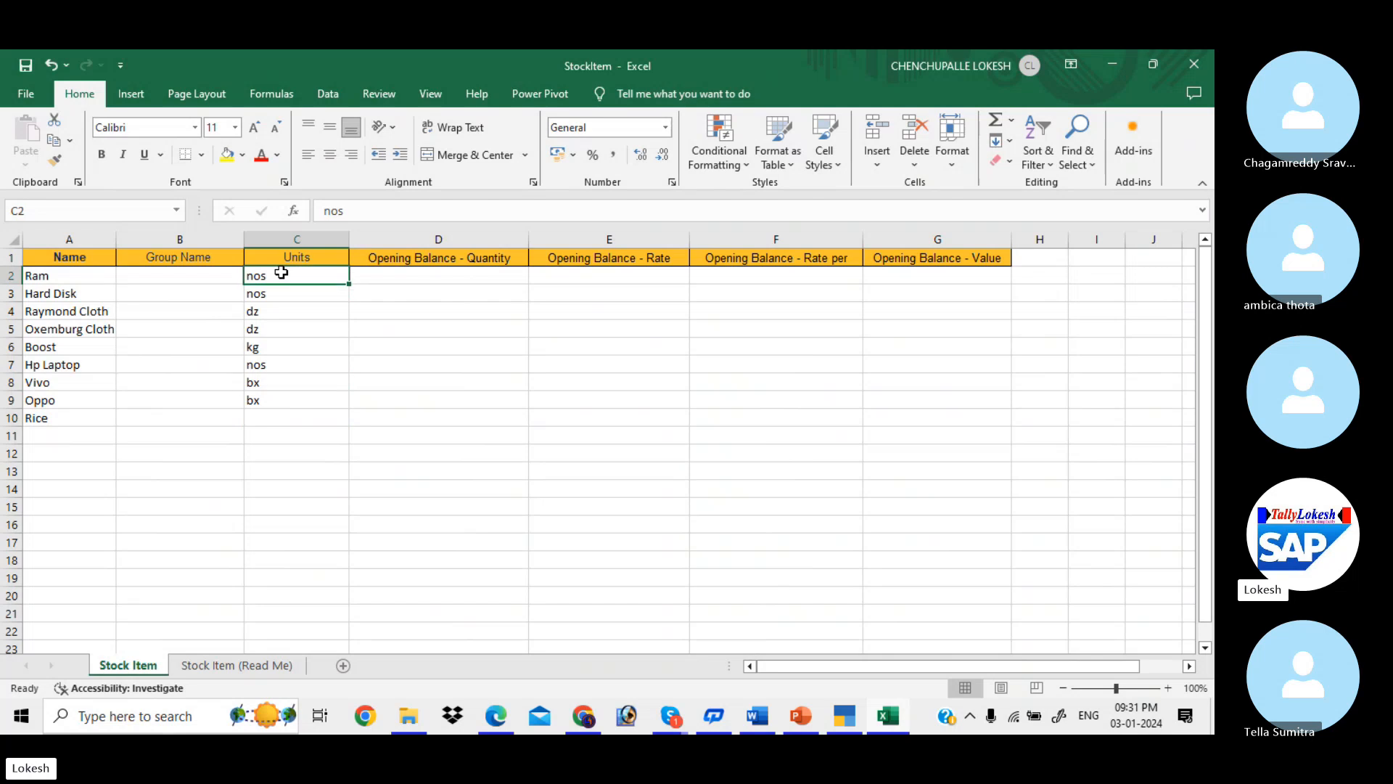
pyautogui.press('Down')
pyautogui.press('Down')
pyautogui.press('Down')
pyautogui.press('Down')
pyautogui.press('Down')
pyautogui.press('Down')
pyautogui.press('Down')
pyautogui.press('Down')
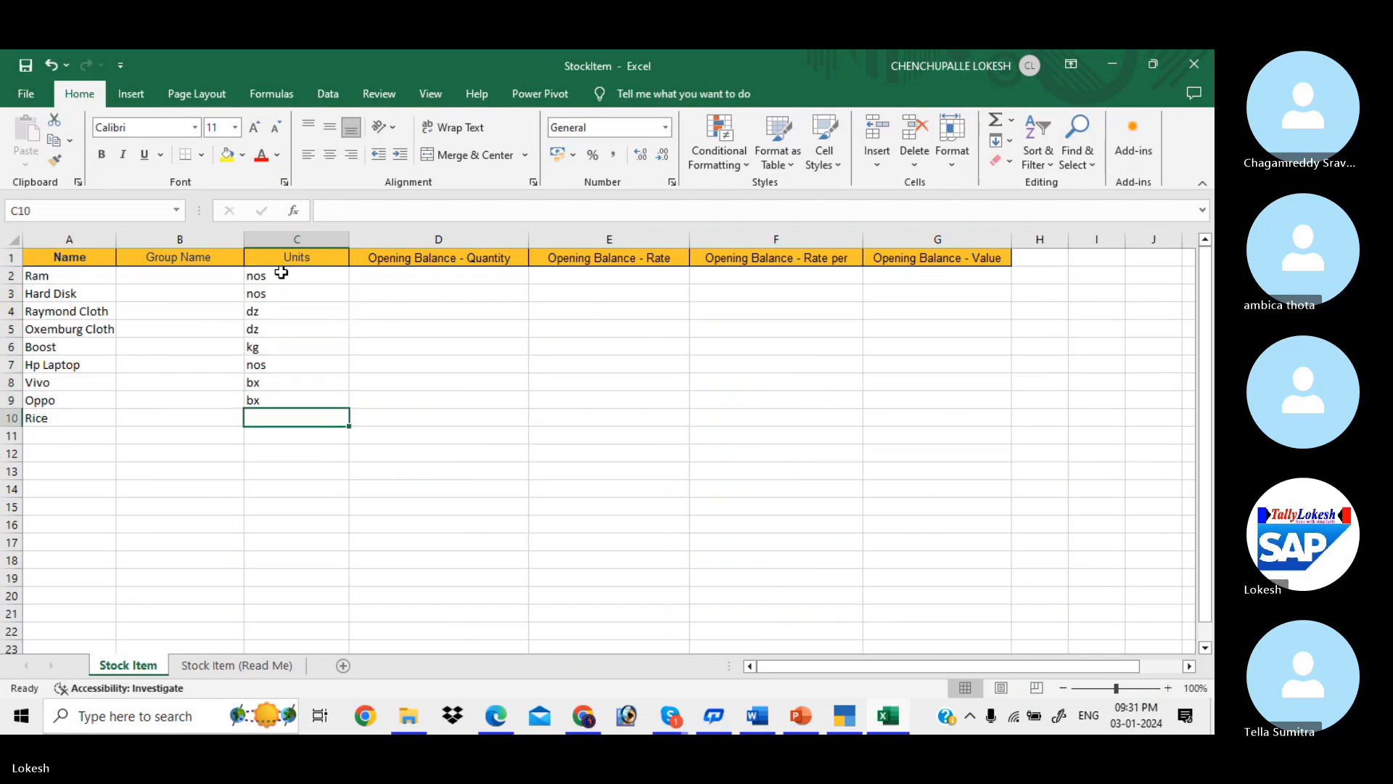
pyautogui.write('pk')
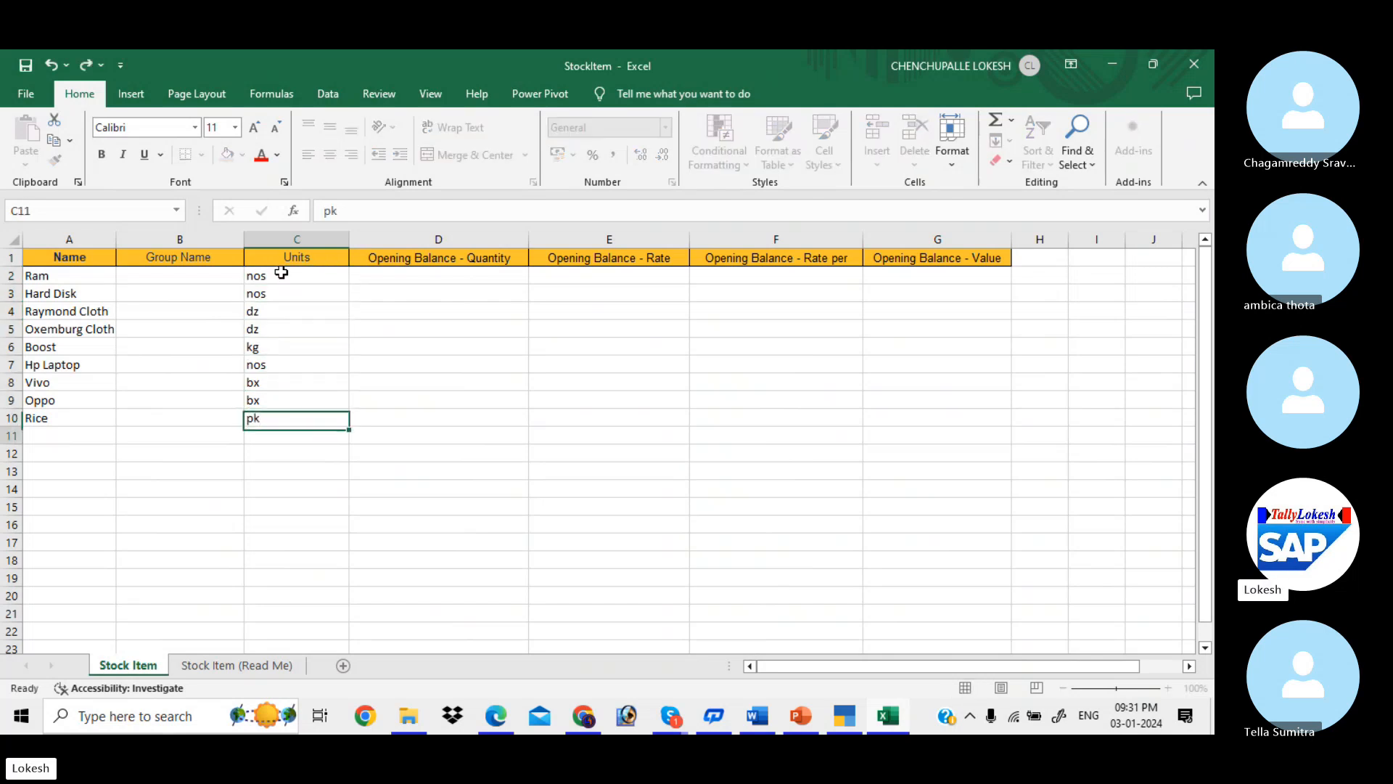
pyautogui.press('Return')
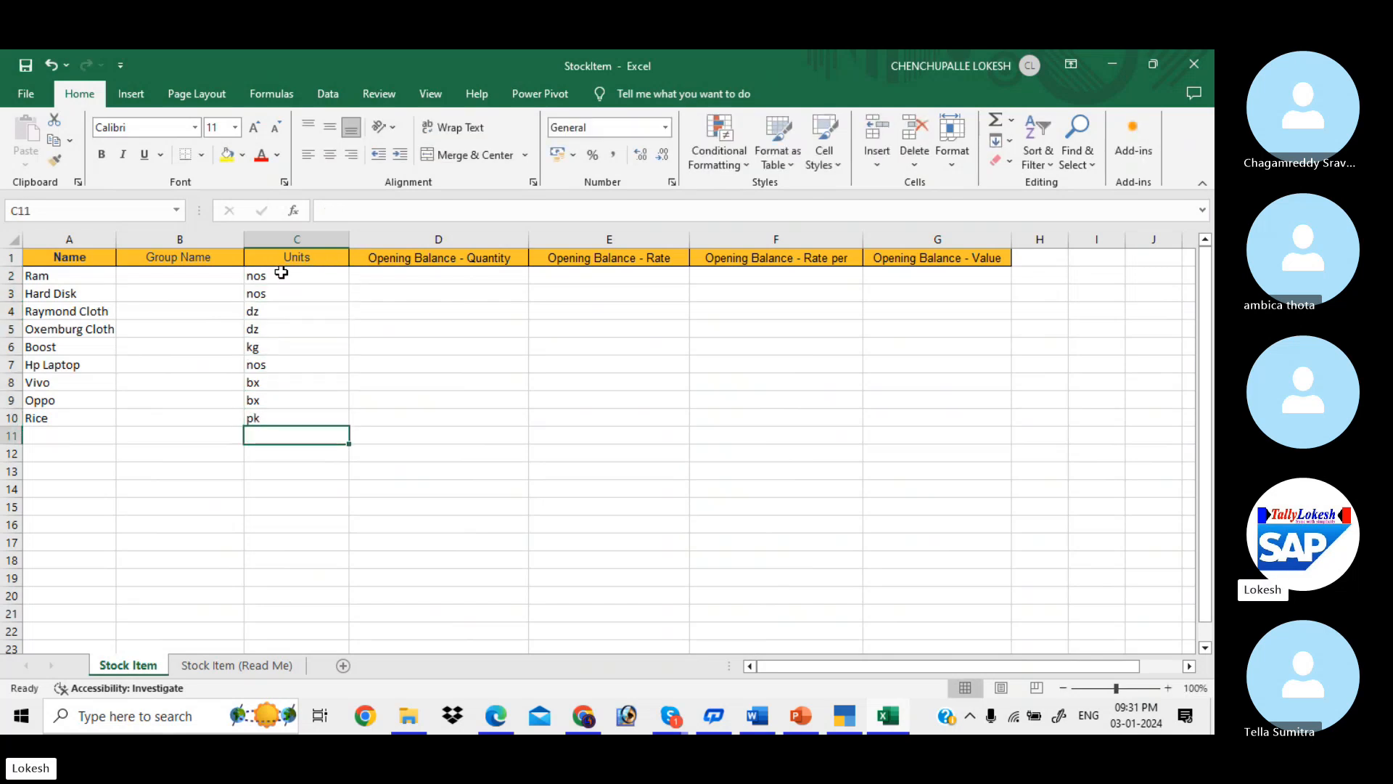
# - Save the StockItem workbook and close it
pyautogui.click(26, 67)
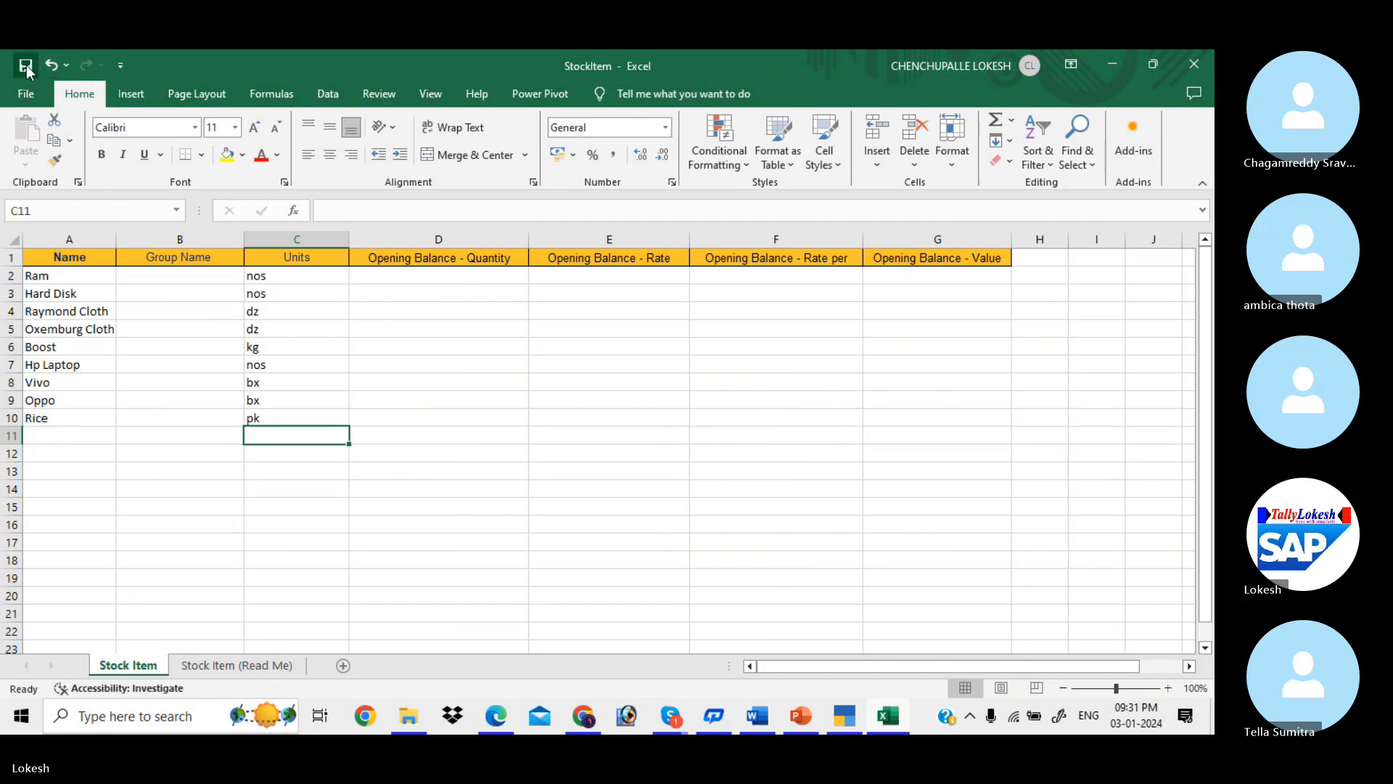
pyautogui.click(12, 276)
pyautogui.click(11, 418)
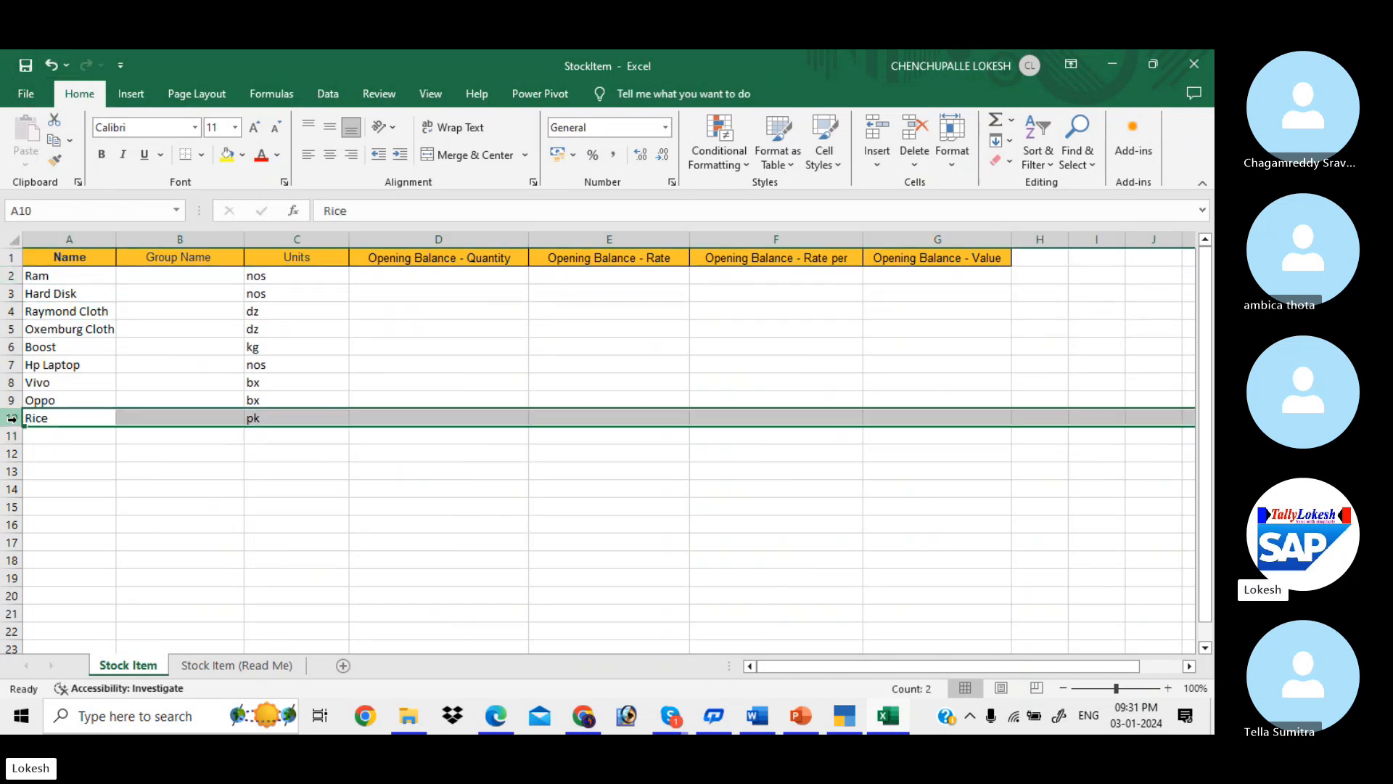
pyautogui.click(87, 256)
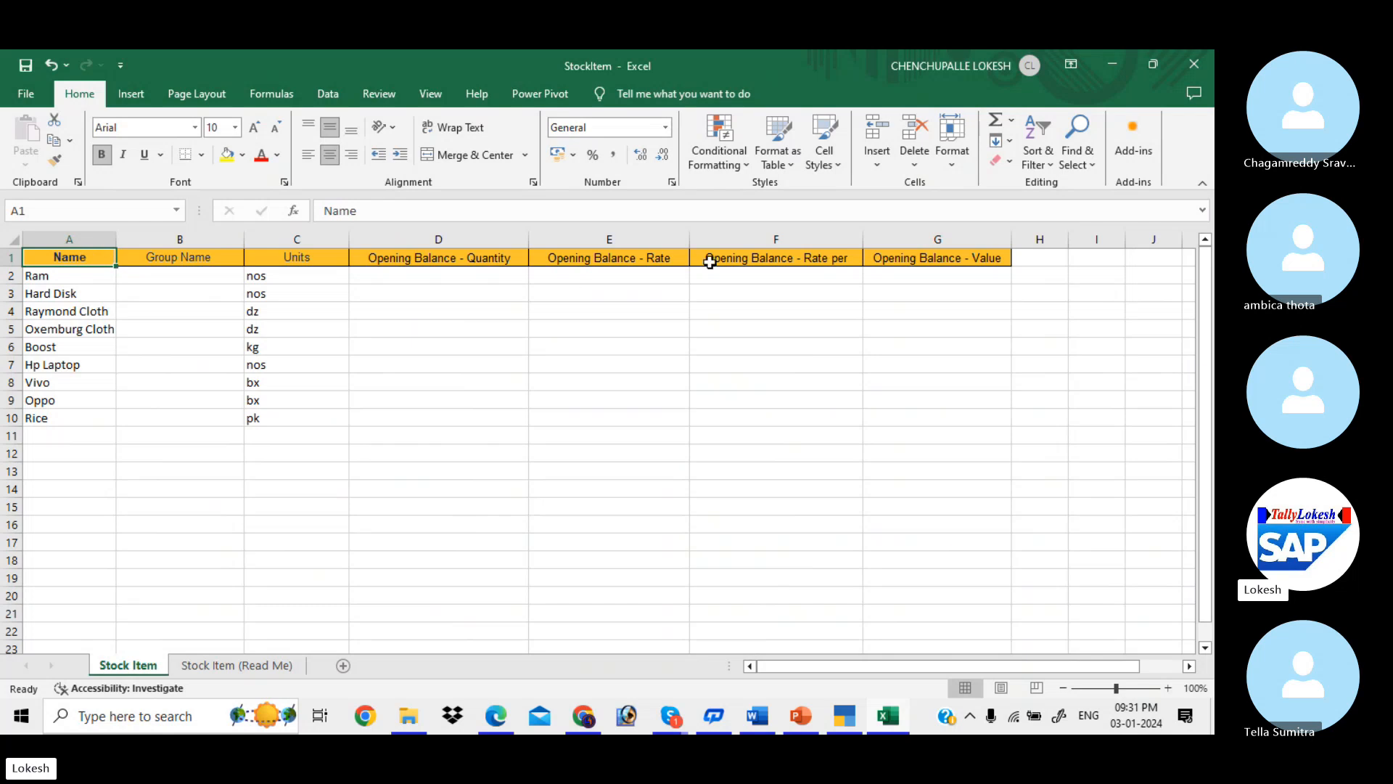
pyautogui.click(964, 236)
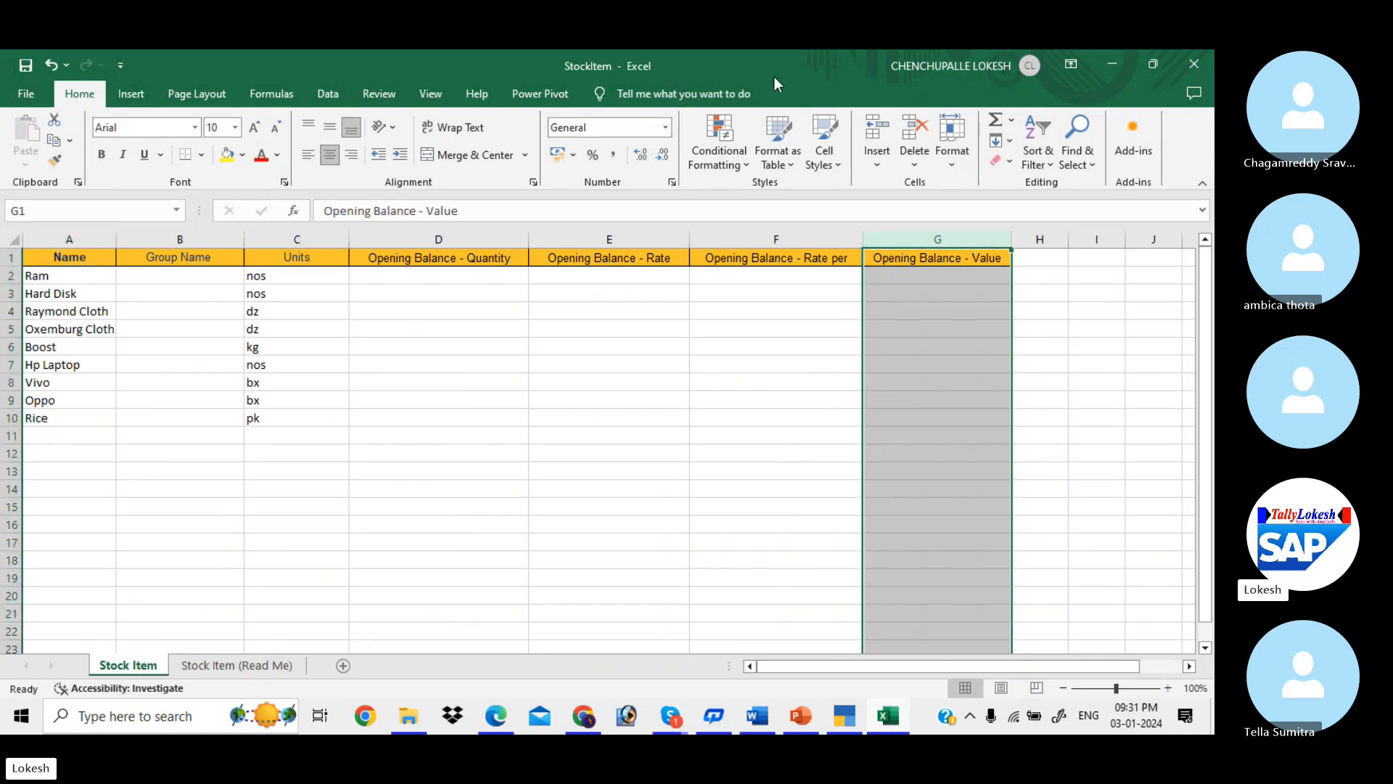
pyautogui.click(1194, 65)
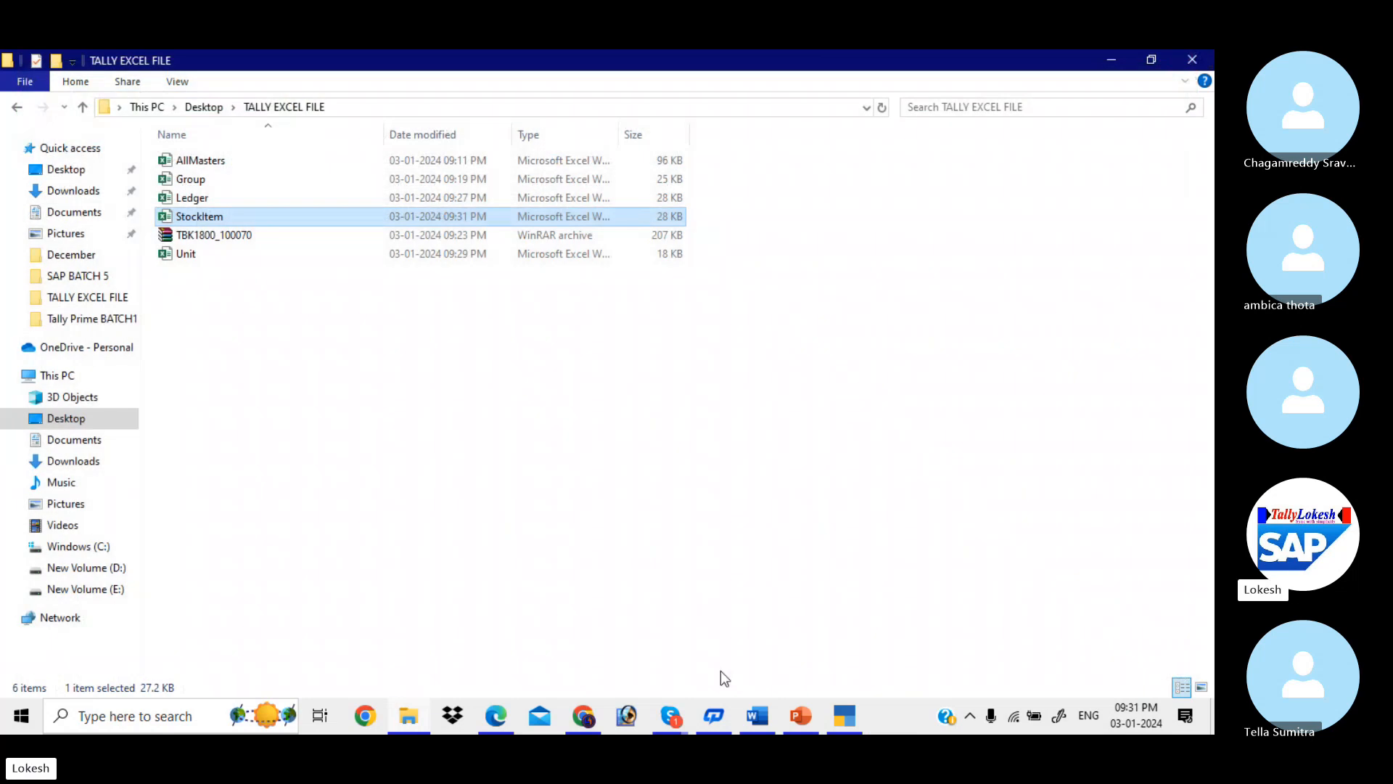
# - Switch to TallyPrime and open the Import Masters form
pyautogui.click(846, 714)
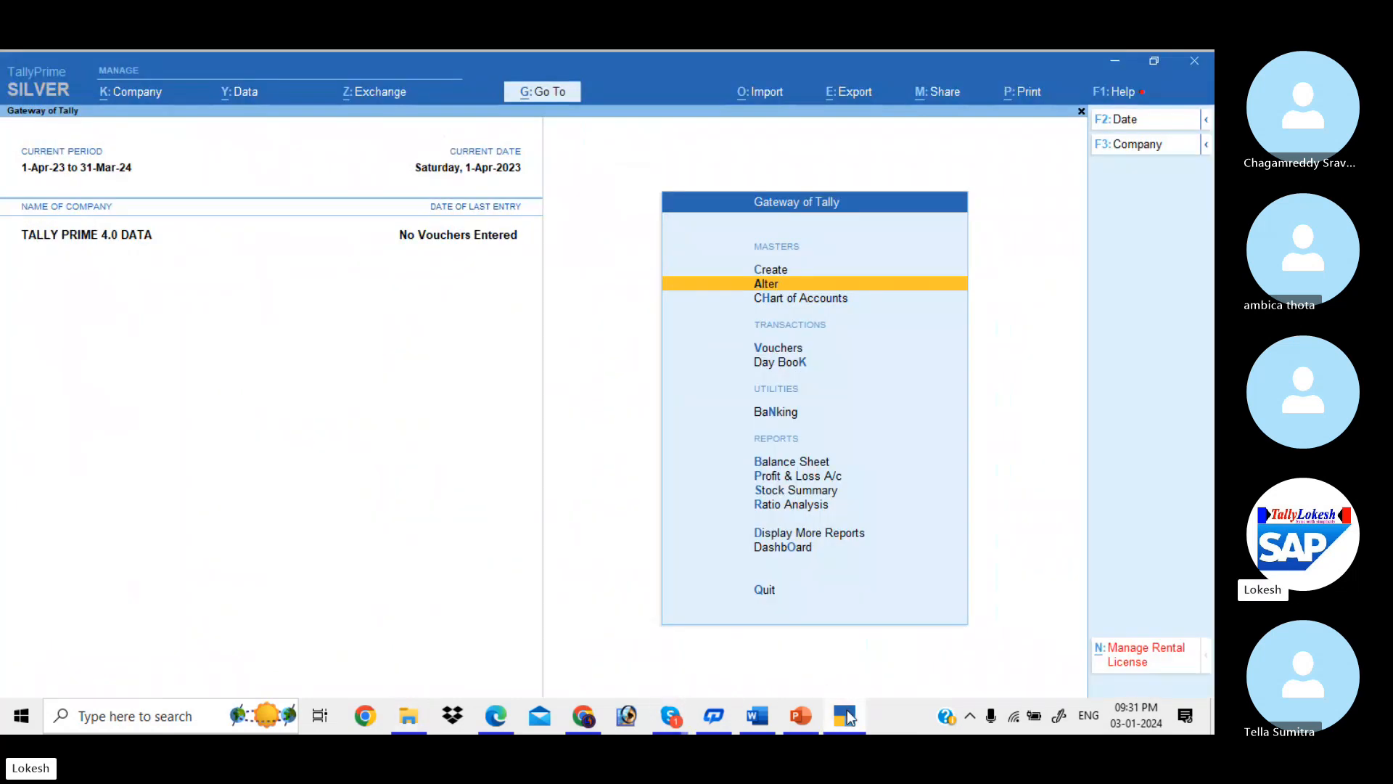
pyautogui.click(767, 91)
pyautogui.press('Up')
pyautogui.press('Return')
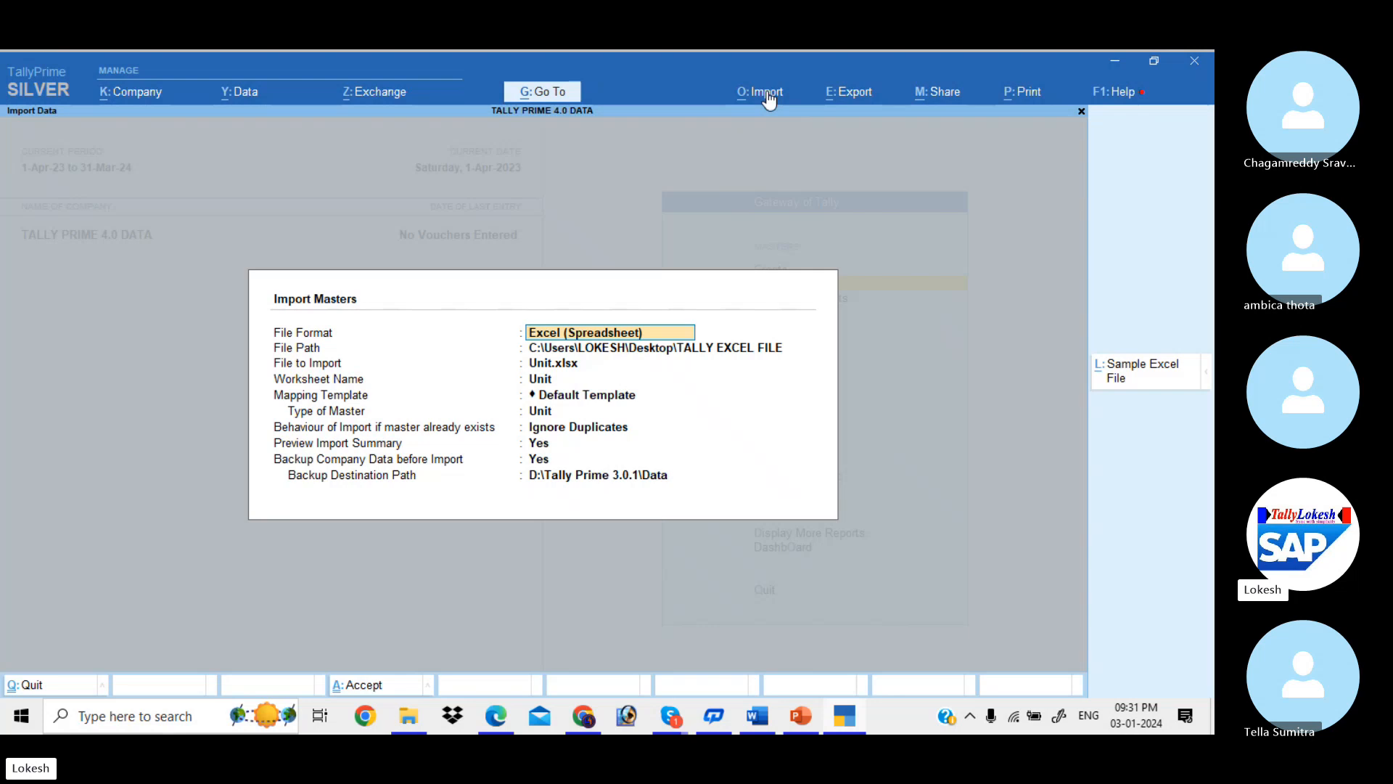
# - Browse for the file to import by selecting from the drive and opening the Desktop folder
pyautogui.press('Return')
pyautogui.press('Up')
pyautogui.press('Up')
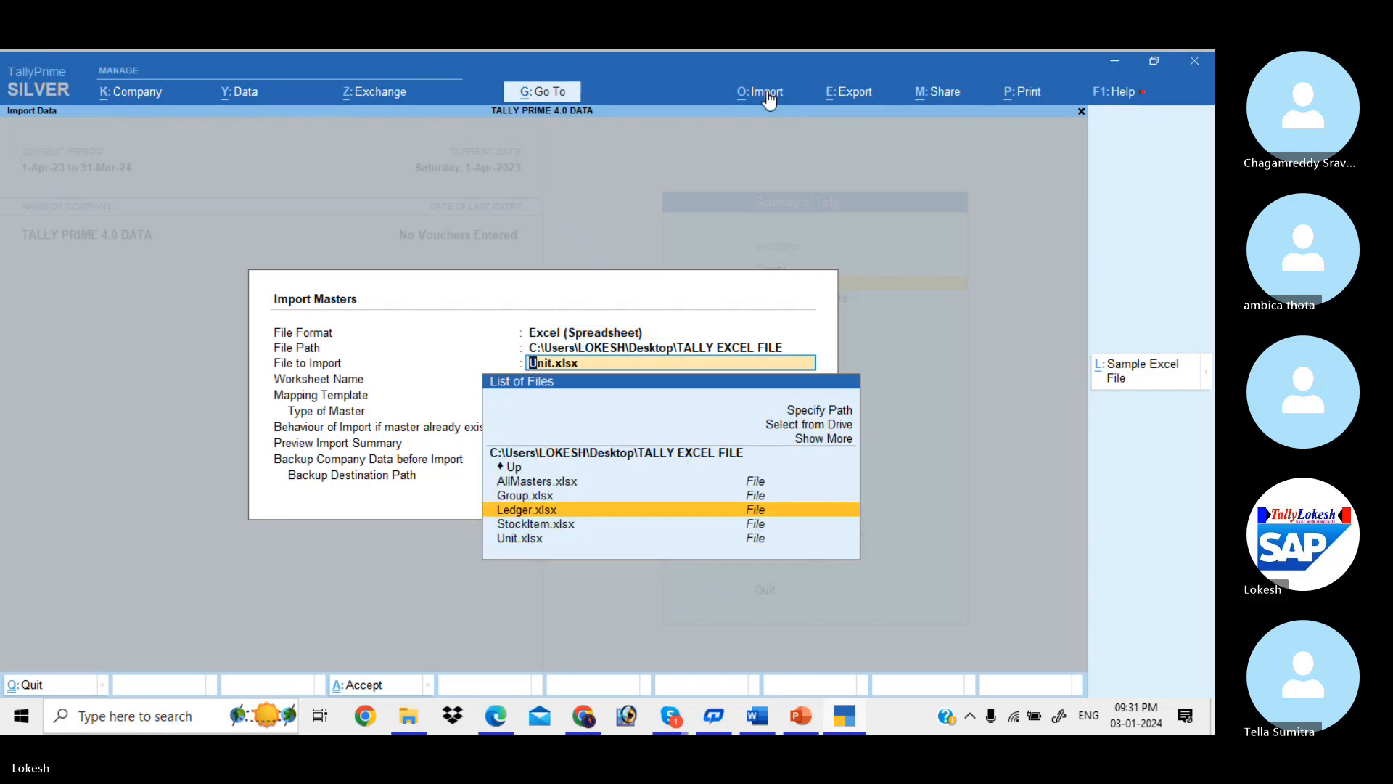
pyautogui.press('Down')
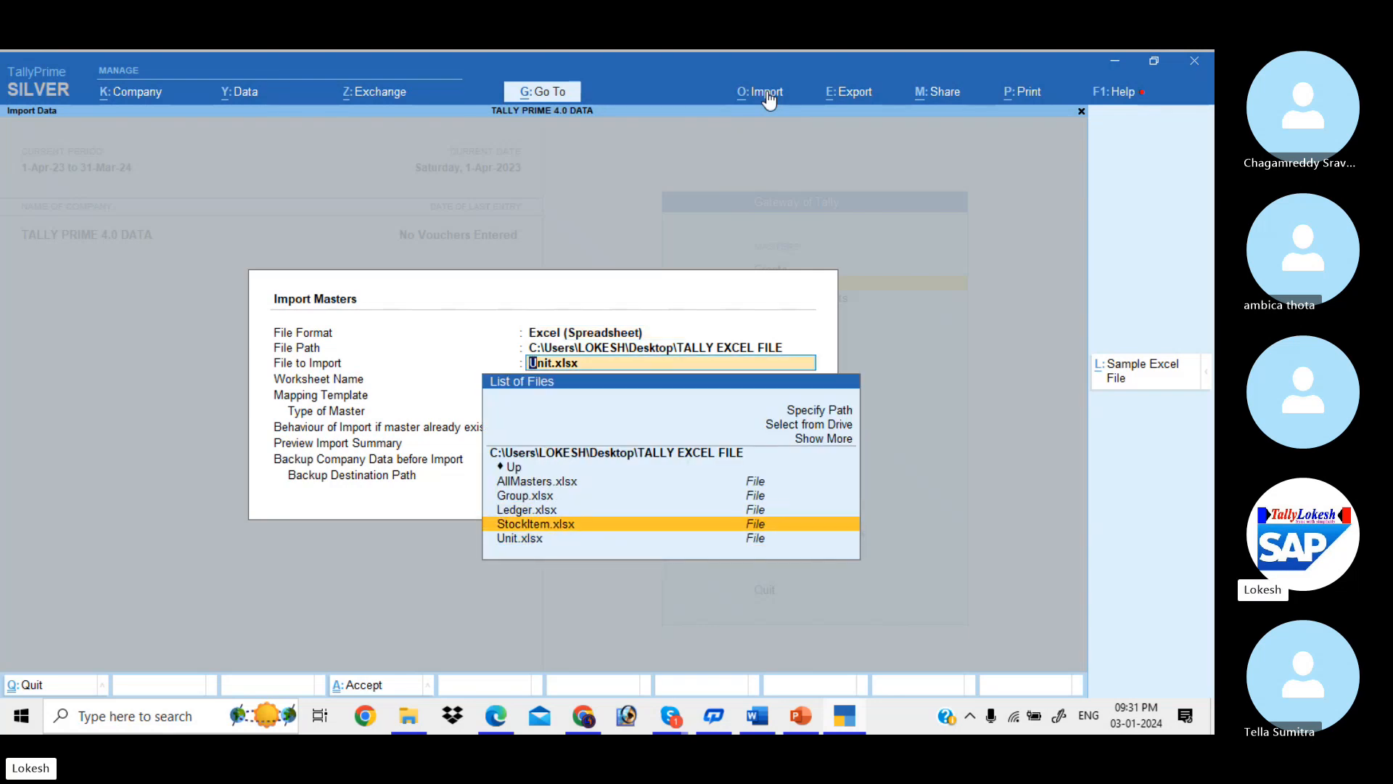
pyautogui.press('Up')
pyautogui.press('Up')
pyautogui.press('Up')
pyautogui.press('Up')
pyautogui.press('Up')
pyautogui.press('Up')
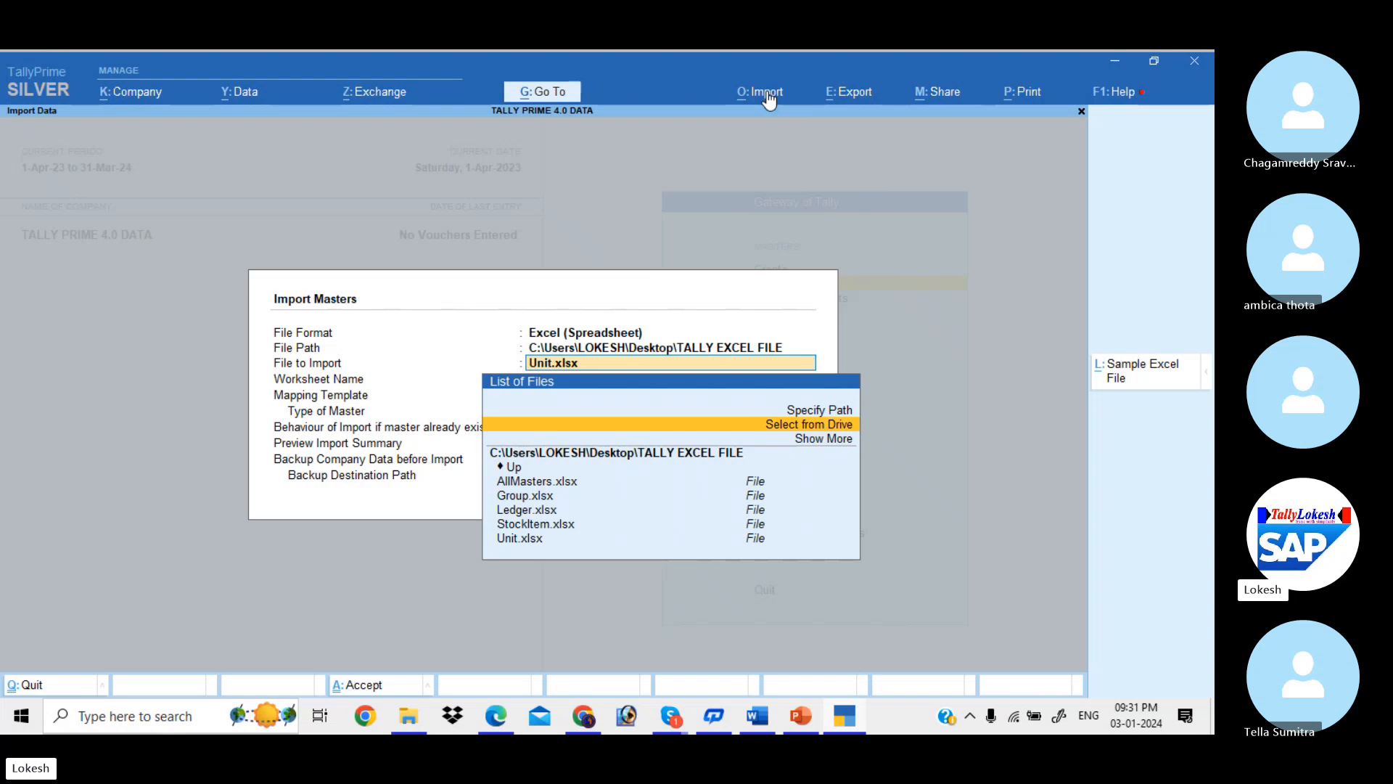
pyautogui.press('Return')
pyautogui.press('Down')
pyautogui.press('Down')
pyautogui.press('Down')
pyautogui.press('Return')
# - Choose StockItem.xlsx from the TALLY EXCEL FILE folder as the file to import
pyautogui.press('Down')
pyautogui.press('Down')
pyautogui.press('Down')
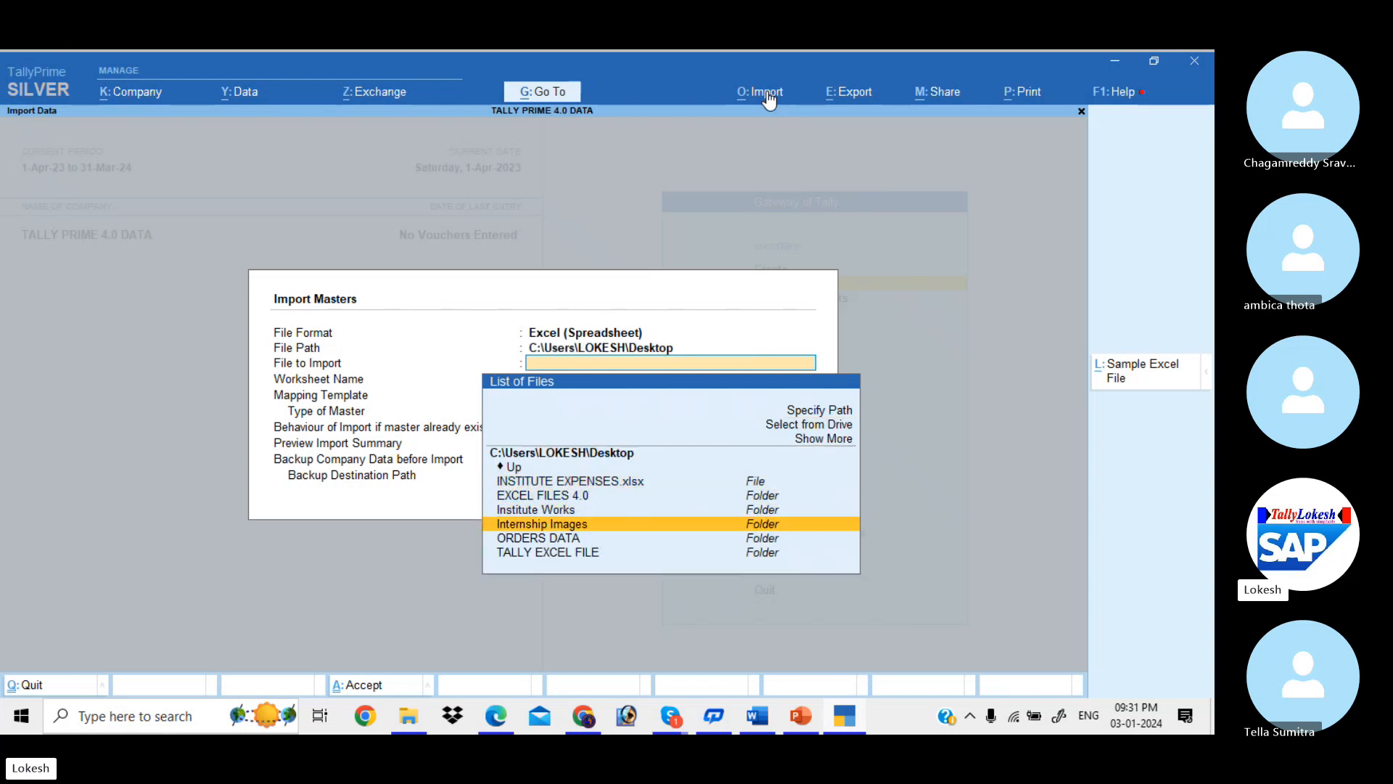
pyautogui.press('Down')
pyautogui.press('Down')
pyautogui.press('Return')
pyautogui.press('Down')
pyautogui.press('Down')
pyautogui.press('Down')
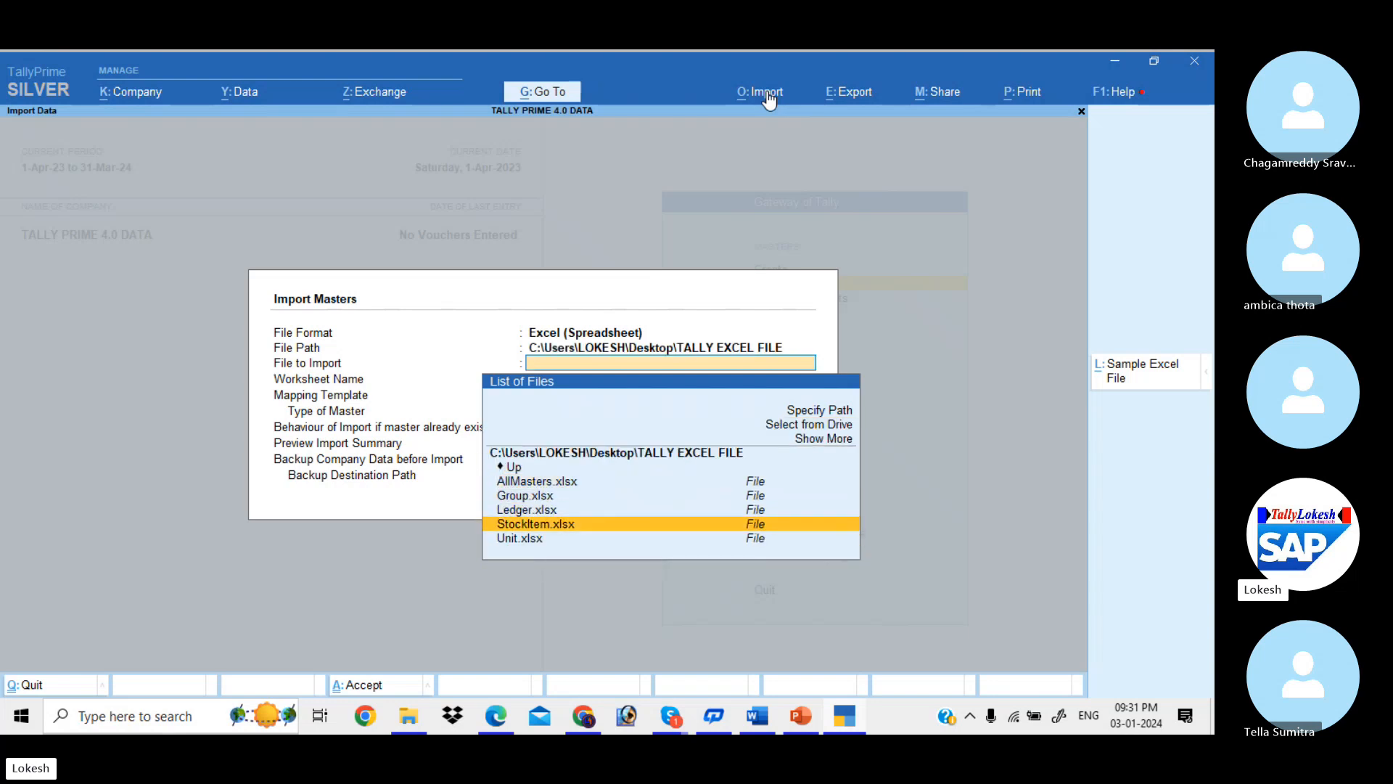
pyautogui.press('Return')
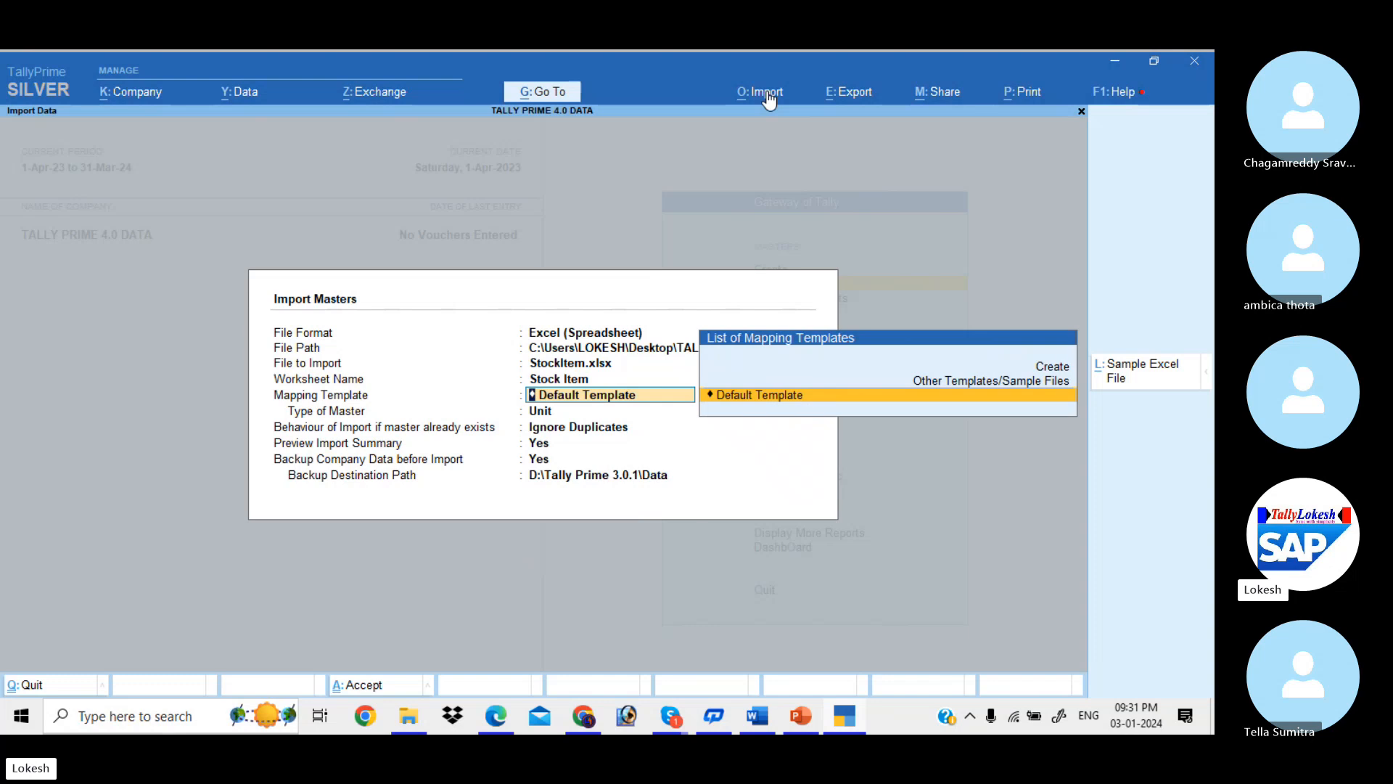
# - Keep the Default Template, set the type of master to Stock Item, and choose Combine Opening Balances for existing masters
pyautogui.press('Return')
pyautogui.press('Up')
pyautogui.press('Up')
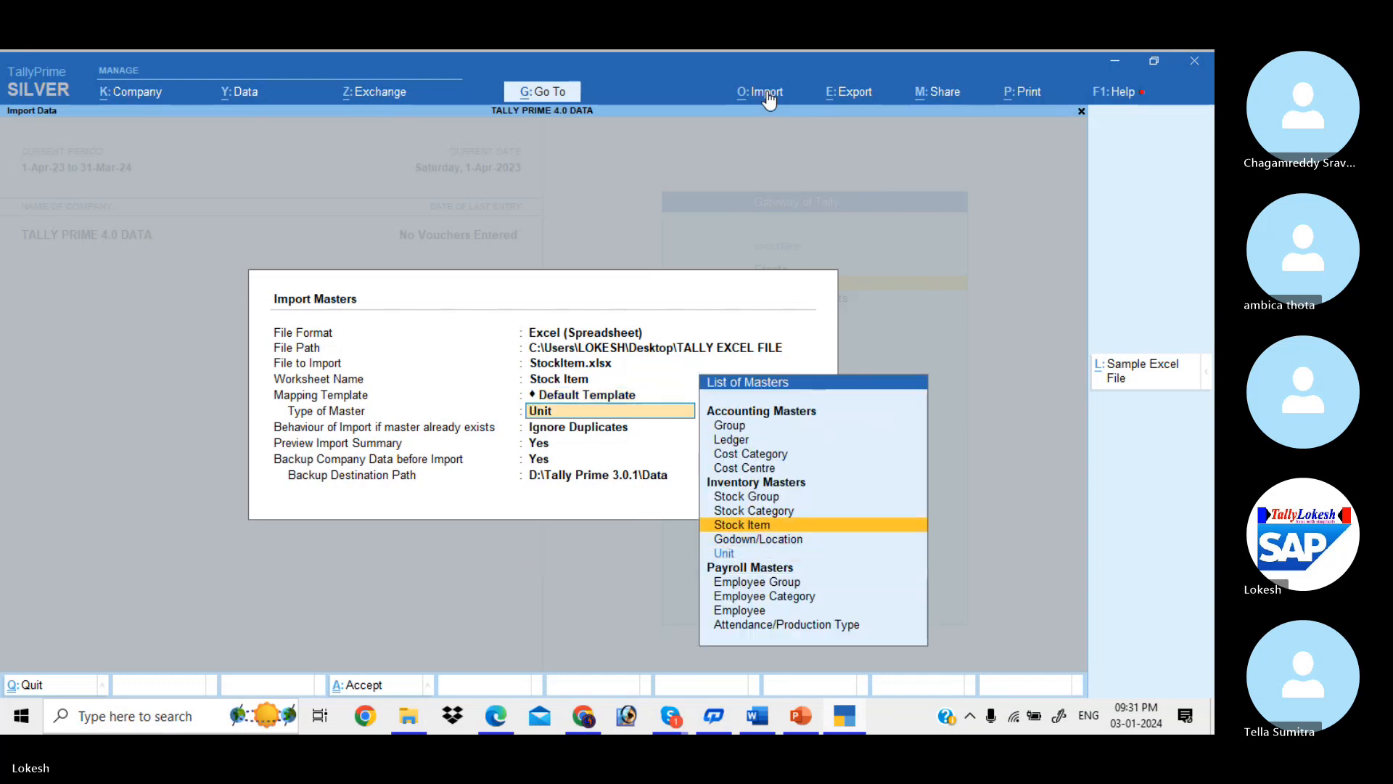
pyautogui.press('Return')
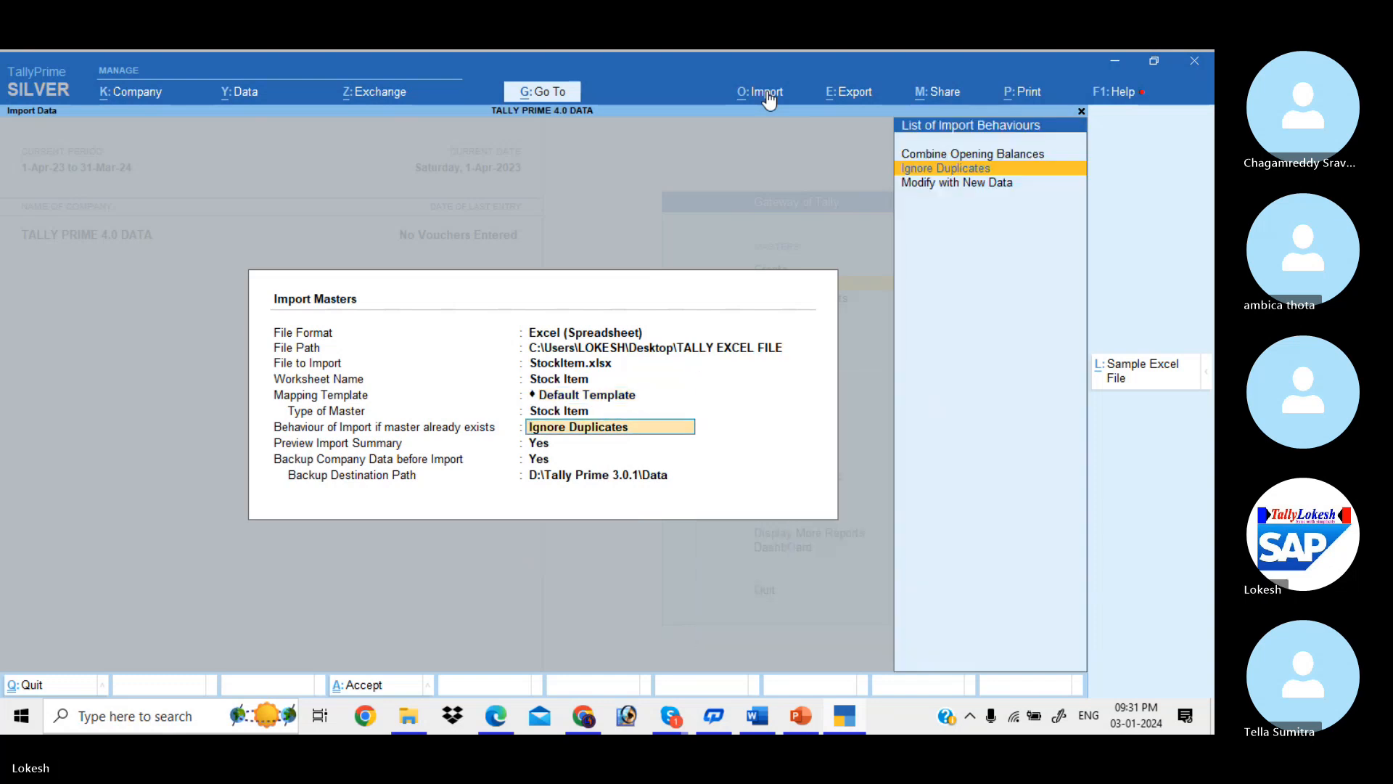
pyautogui.press('Up')
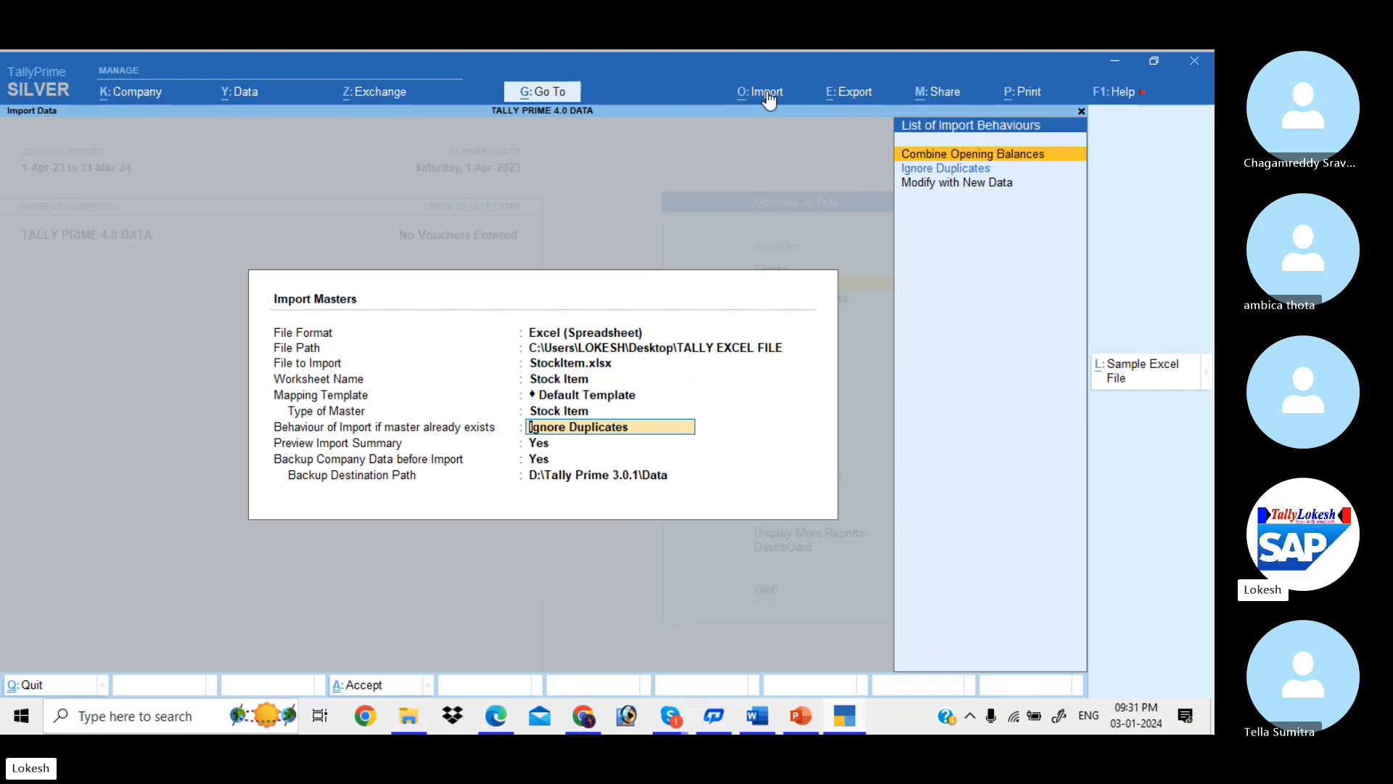
pyautogui.press('Return')
# - Accept the remaining import settings, import the stock items from the preview summary, and return to the Gateway of Tally
pyautogui.press('Return')
pyautogui.press('Return')
pyautogui.press('Return')
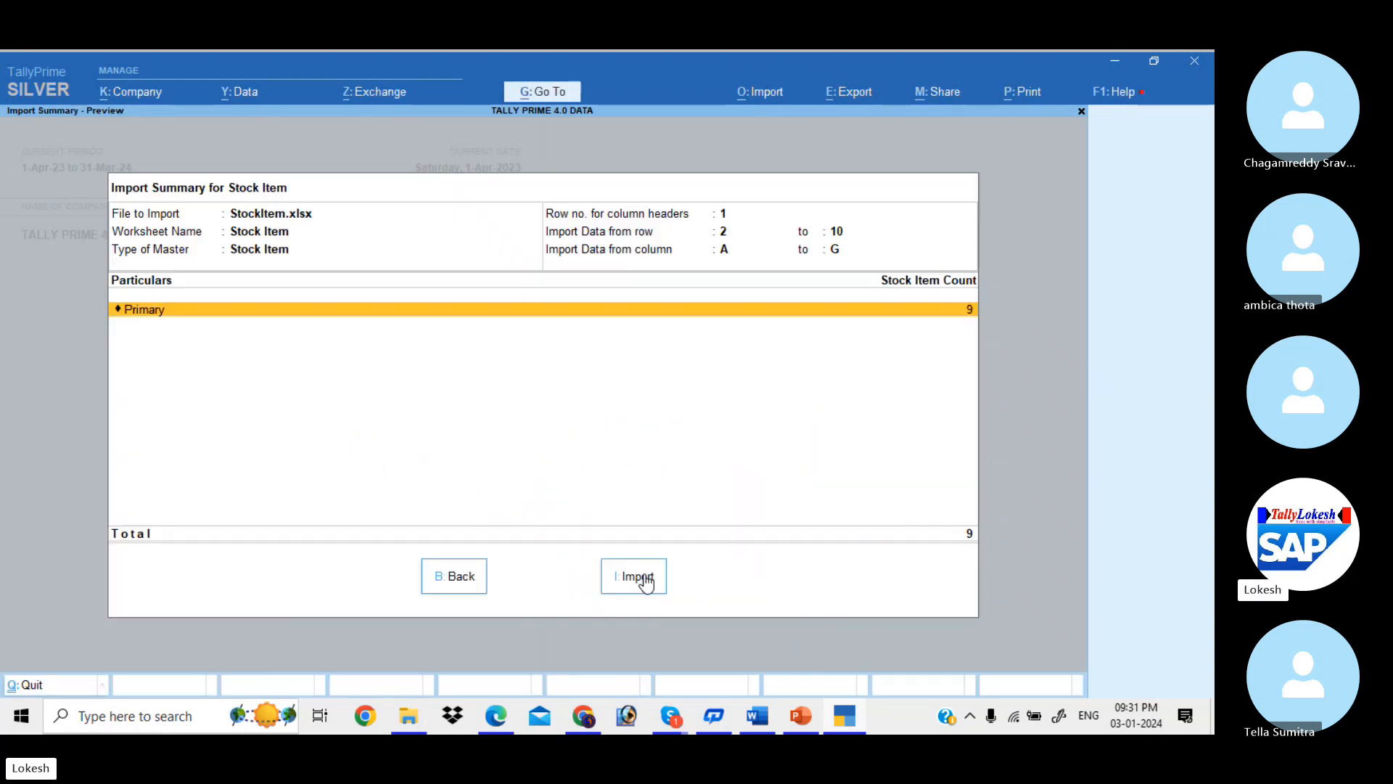
pyautogui.click(635, 577)
pyautogui.press('Return')
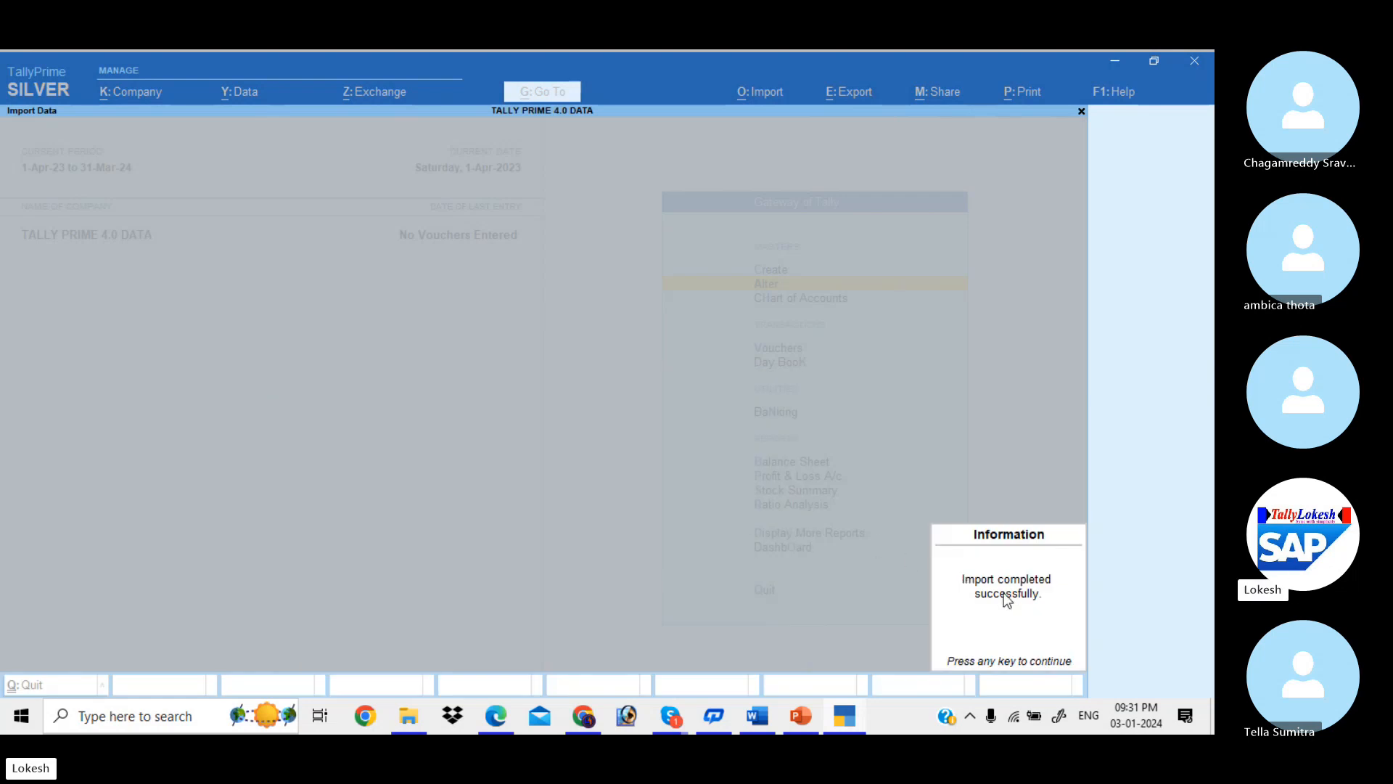
pyautogui.press('Return')
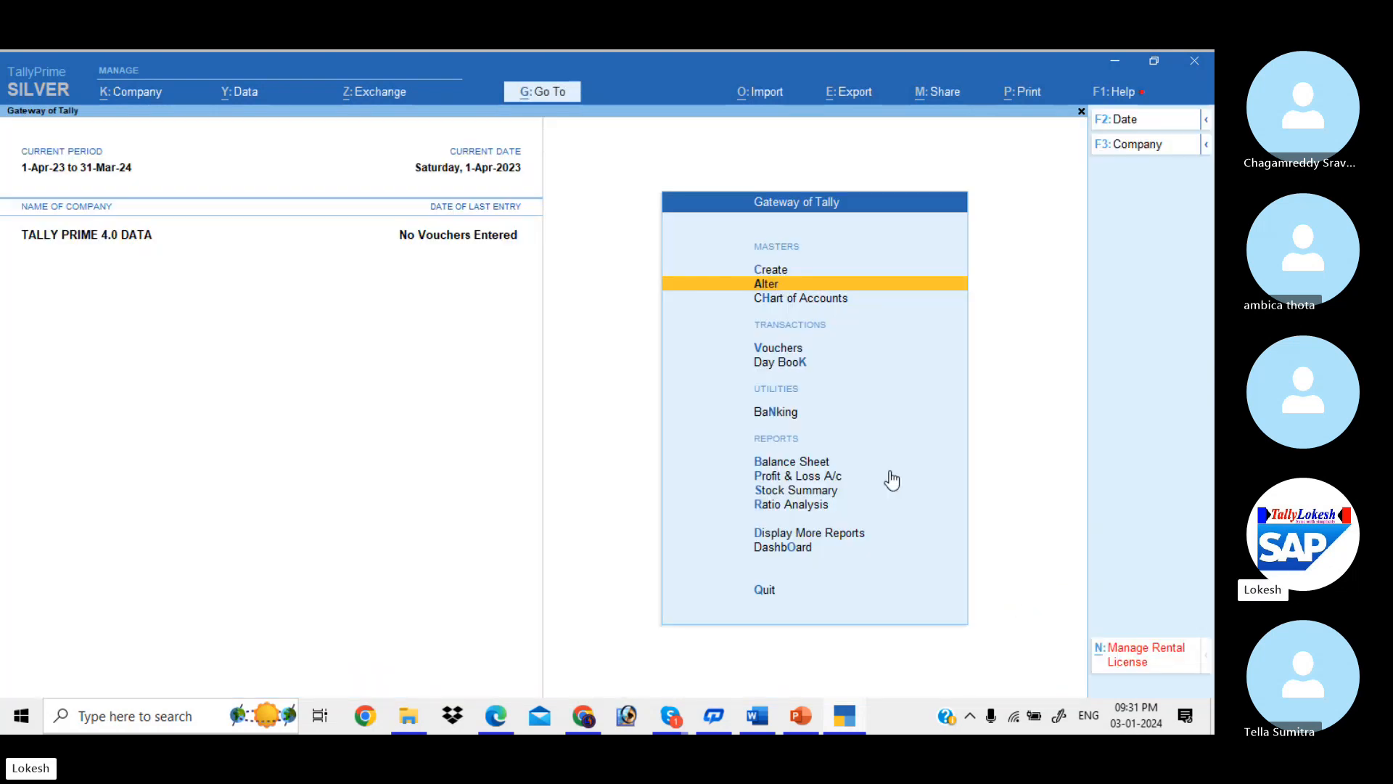
# - Open the Boost stock item through master alteration to check its imported details
pyautogui.press('Return')
pyautogui.press('Down')
pyautogui.press('Down')
pyautogui.press('Down')
pyautogui.press('Down')
pyautogui.press('Down')
pyautogui.press('Down')
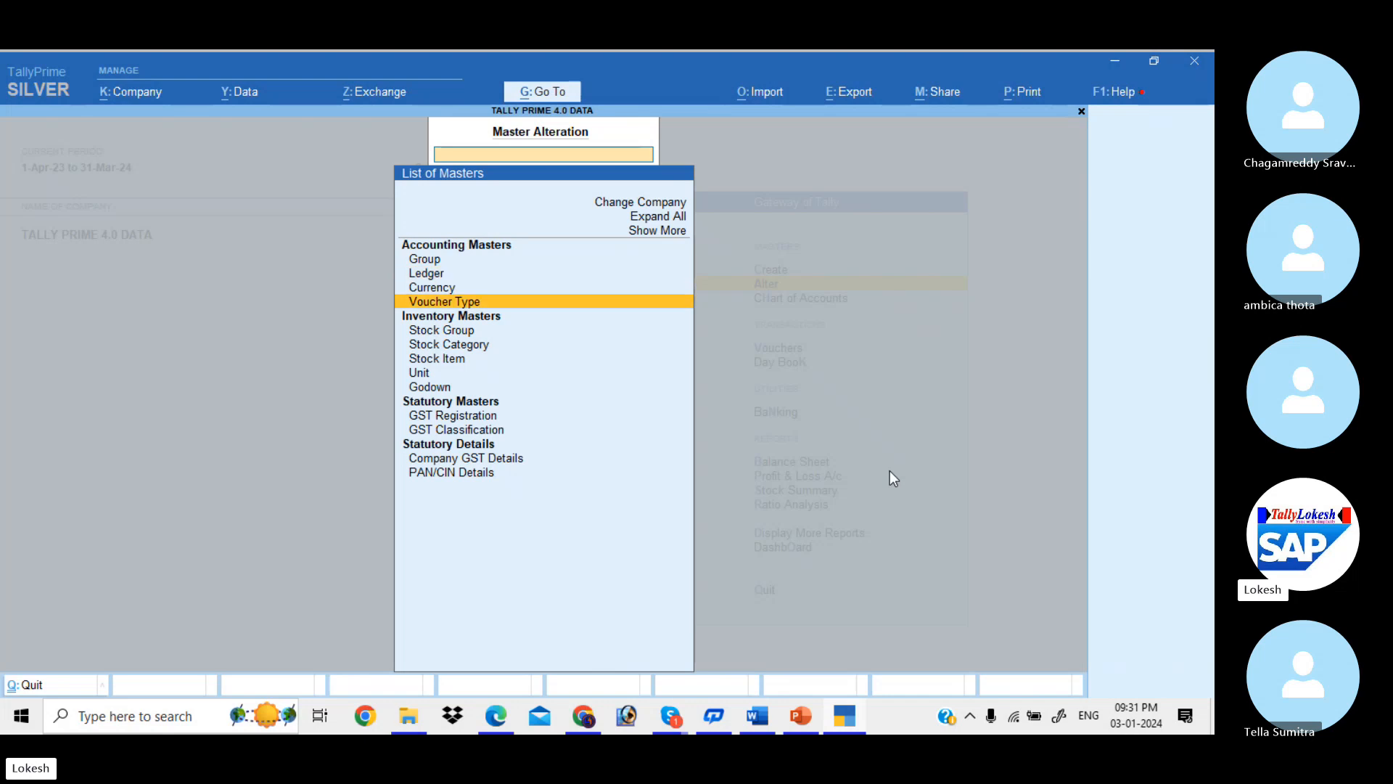
pyautogui.press('Return')
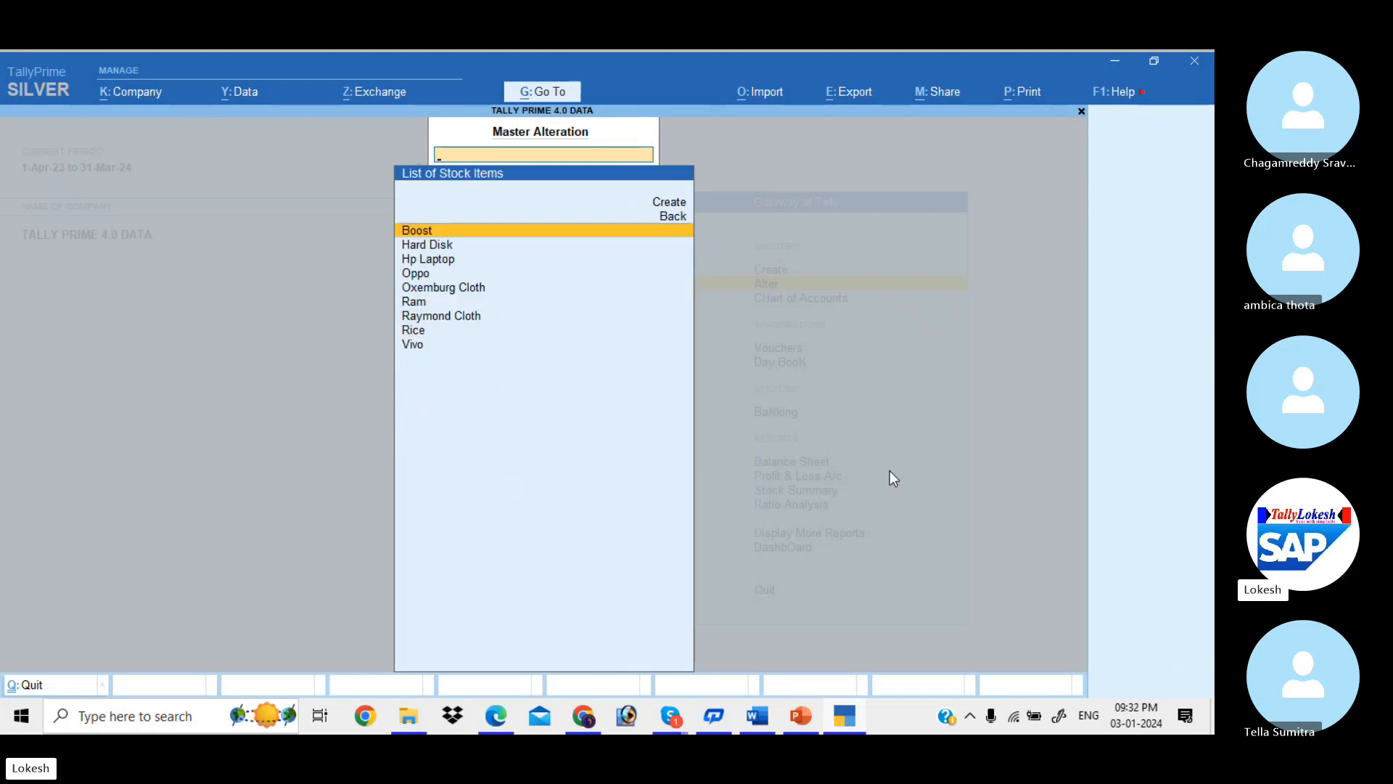
pyautogui.press('Return')
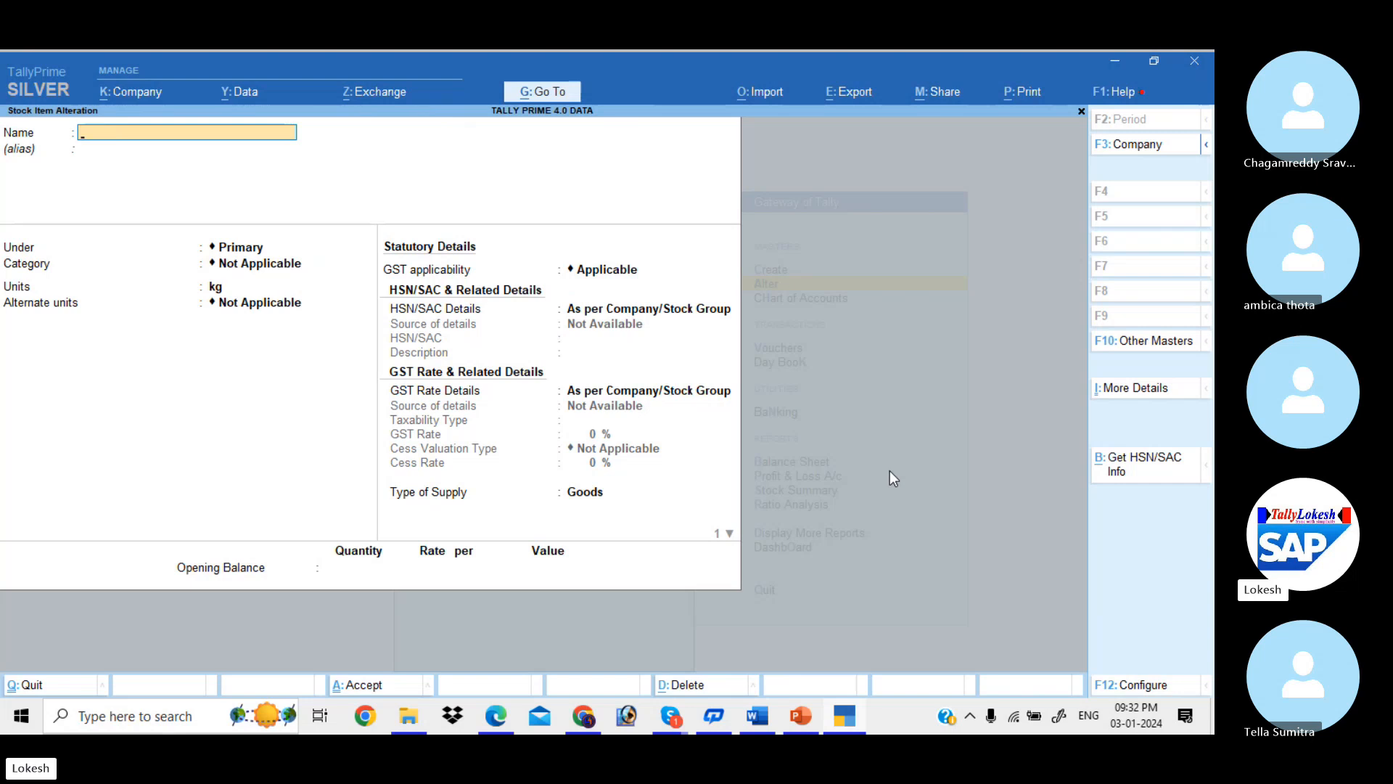
# - Leave Boost and review the Hard Disk and Hp Laptop stock items one after the other
pyautogui.press('Escape')
pyautogui.press('Up')
pyautogui.press('Down')
pyautogui.press('Down')
pyautogui.press('Return')
pyautogui.press('Escape')
pyautogui.press('Down')
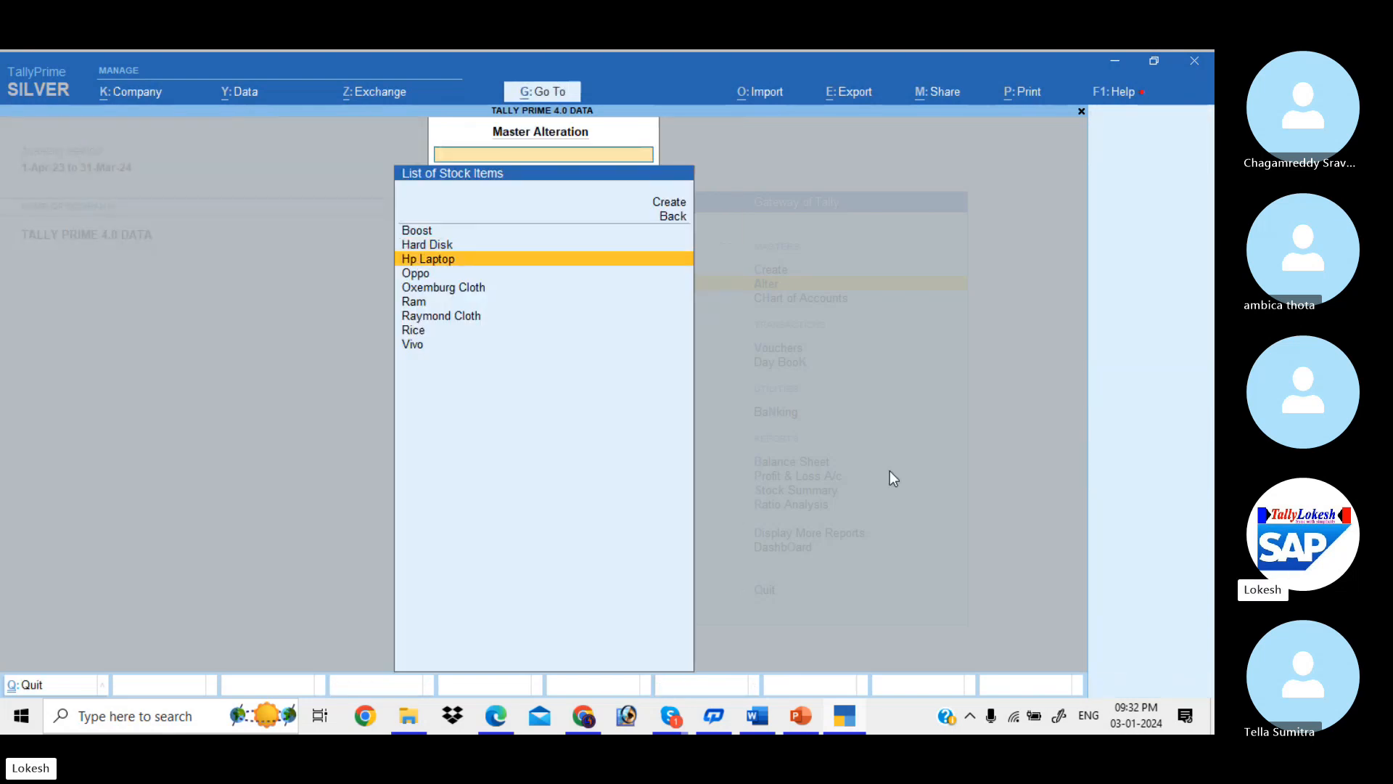
pyautogui.press('Return')
pyautogui.press('Escape')
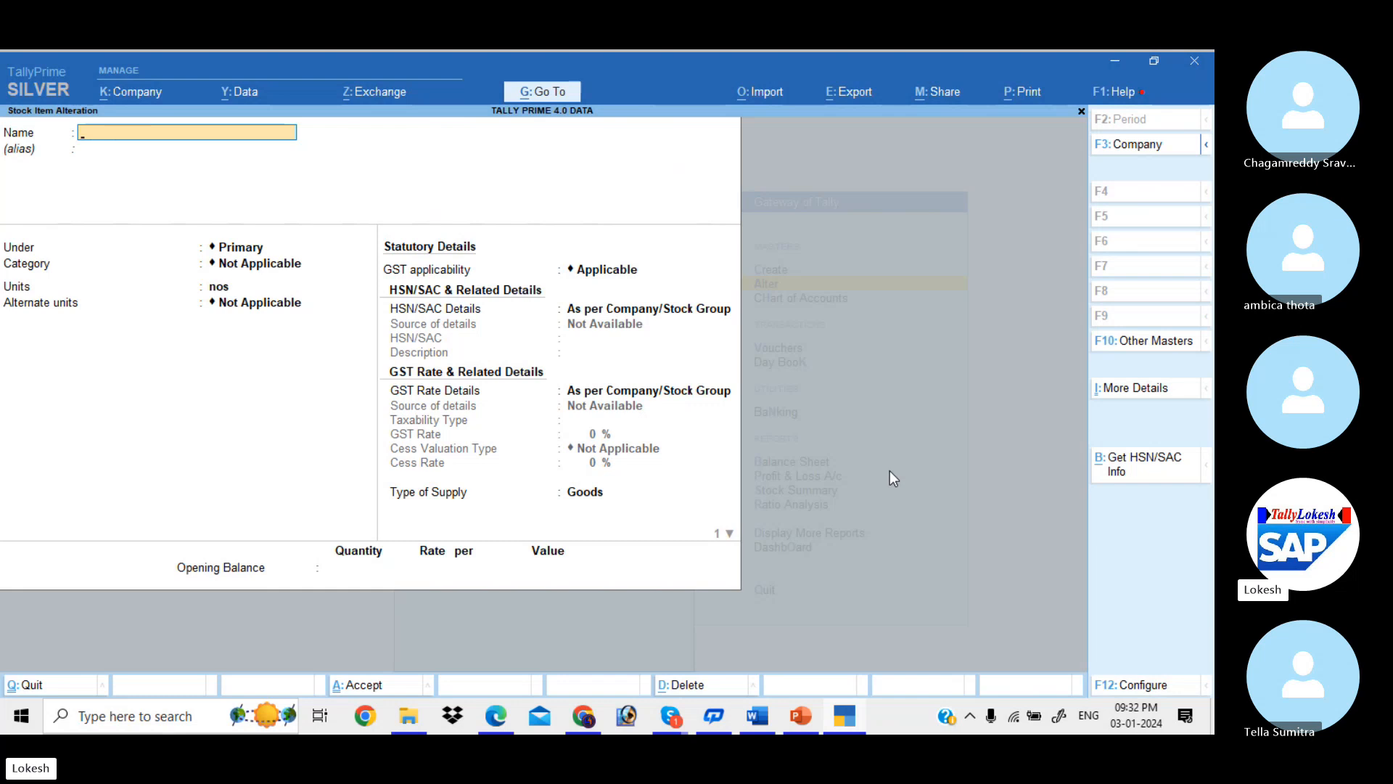
# - Review the Oppo stock item and open Oxemburg Cloth to check its unit
pyautogui.press('Down')
pyautogui.press('Return')
pyautogui.press('Escape')
pyautogui.press('Down')
pyautogui.press('Return')
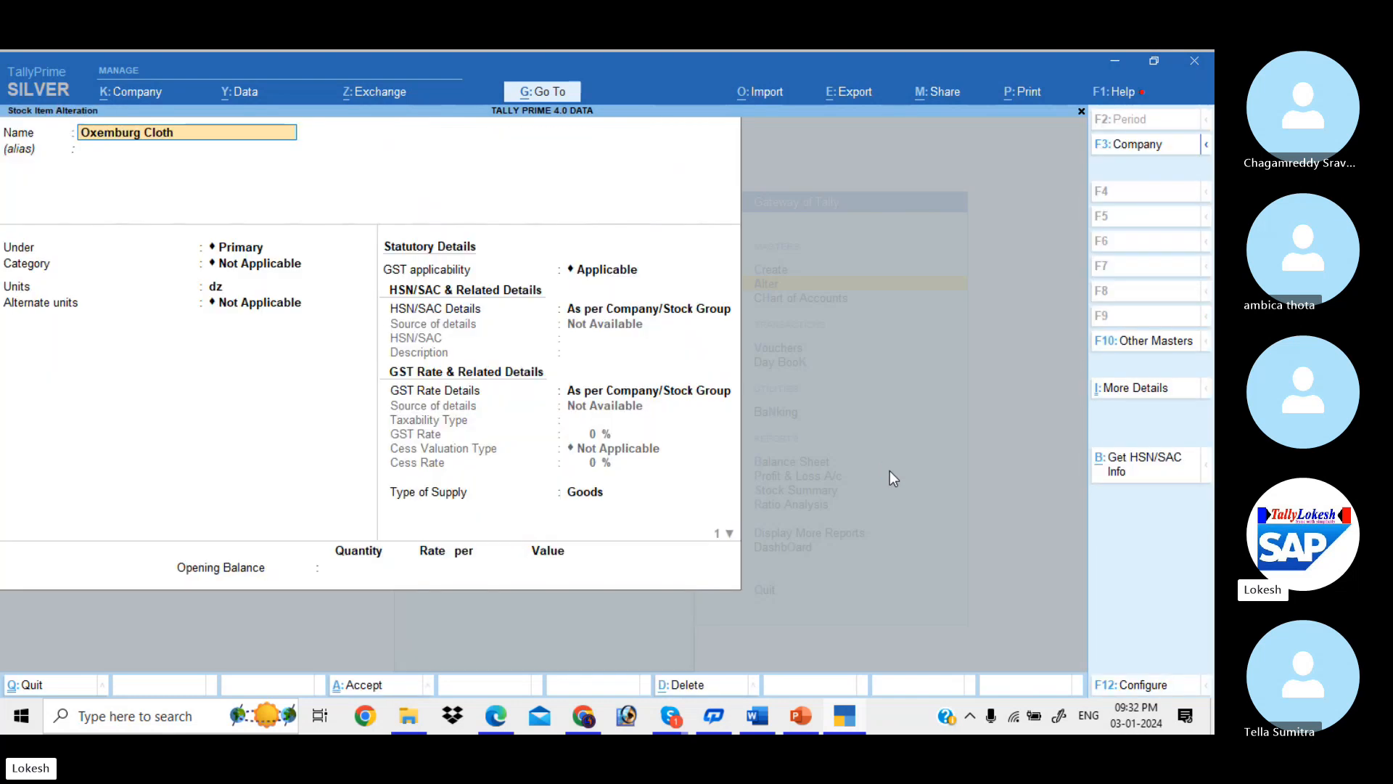
# - Check the Ram stock item, quit it without changes, and go back to the list of masters
pyautogui.press('Escape')
pyautogui.press('Down')
pyautogui.press('Return')
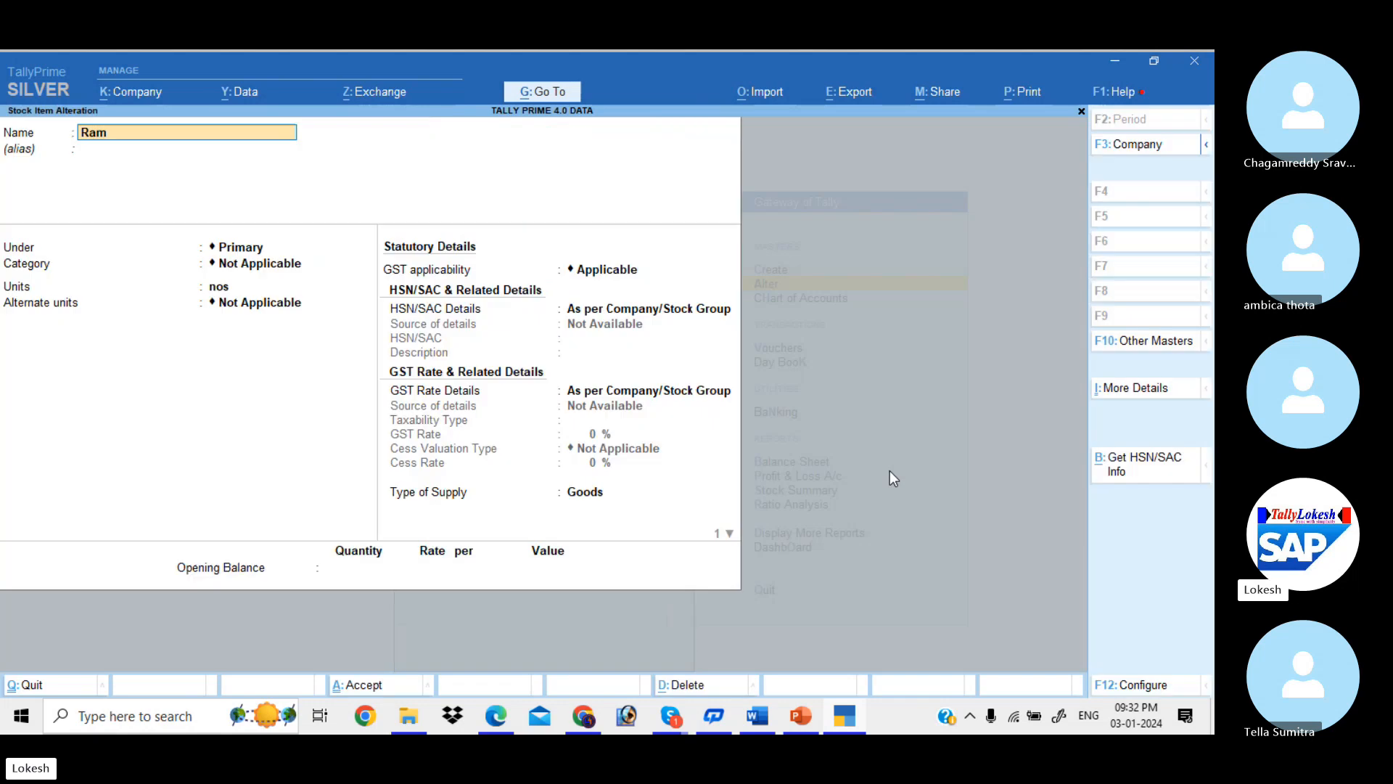
pyautogui.press('Escape')
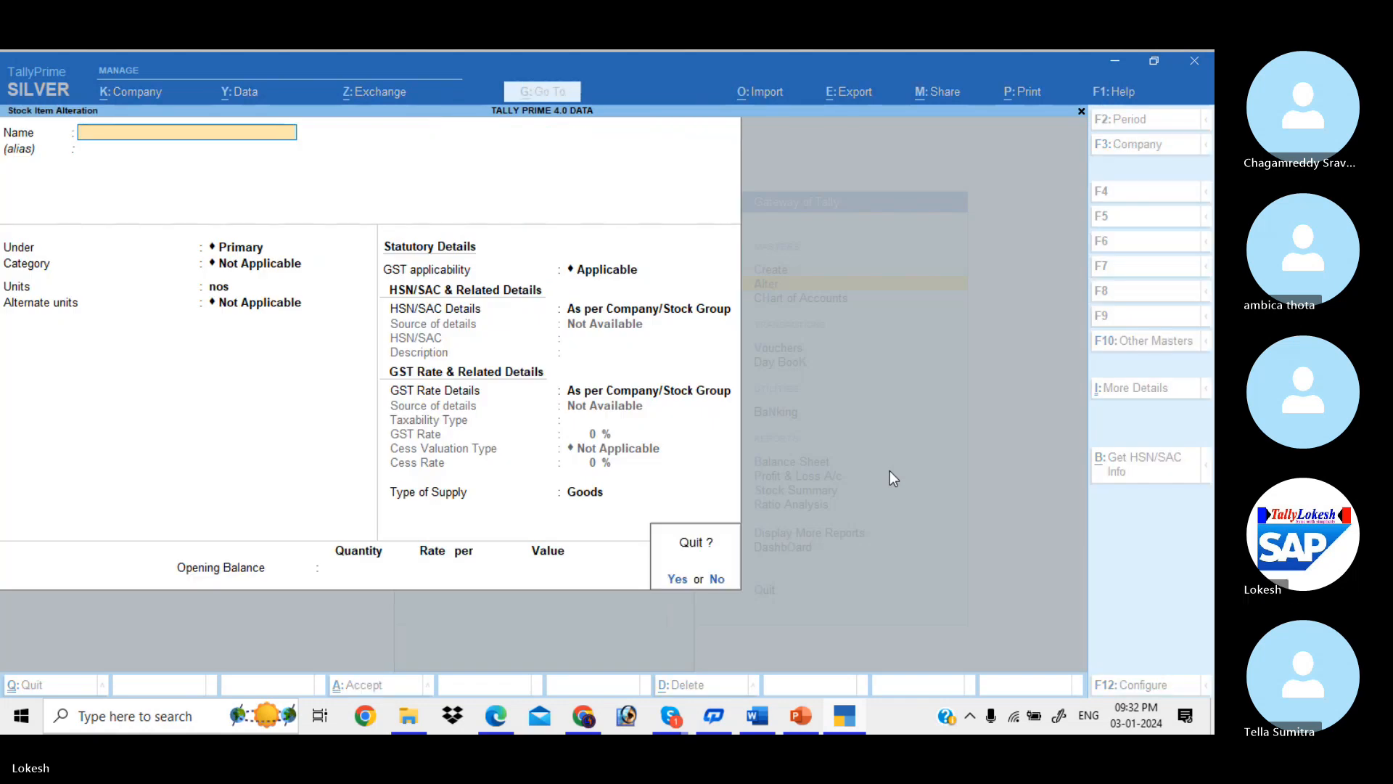
pyautogui.press('Return')
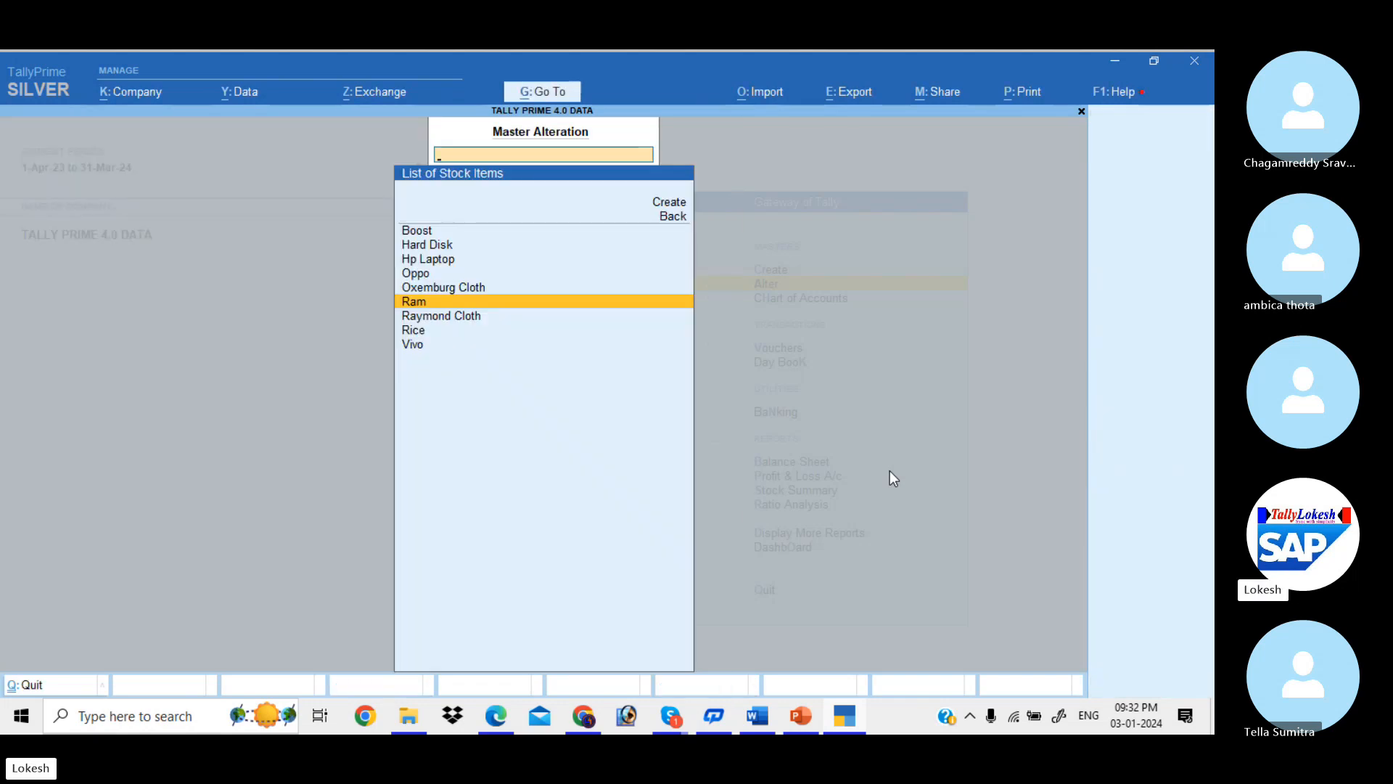
pyautogui.press('Escape')
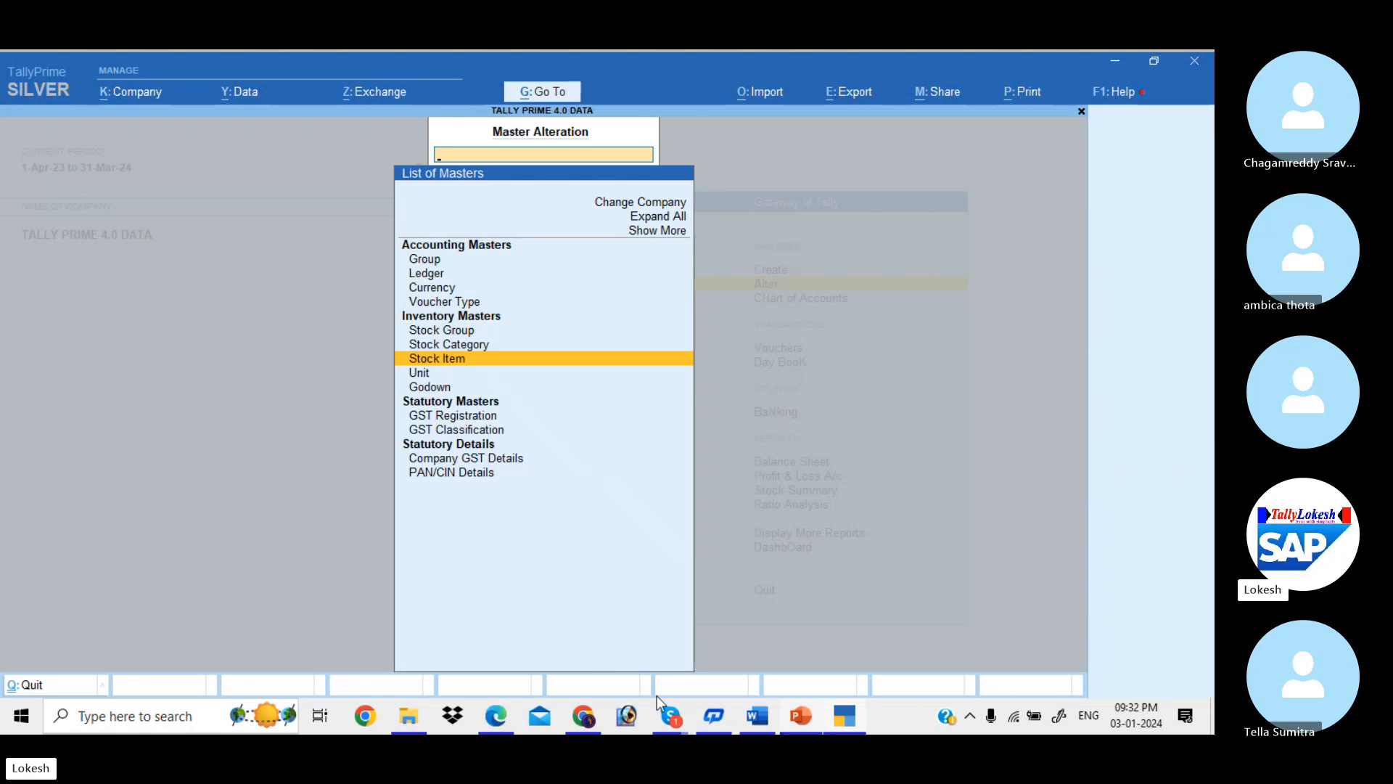
# - Reopen the StockItem workbook from the TALLY EXCEL FILE folder and review its name, units and opening balance columns
pyautogui.click(411, 716)
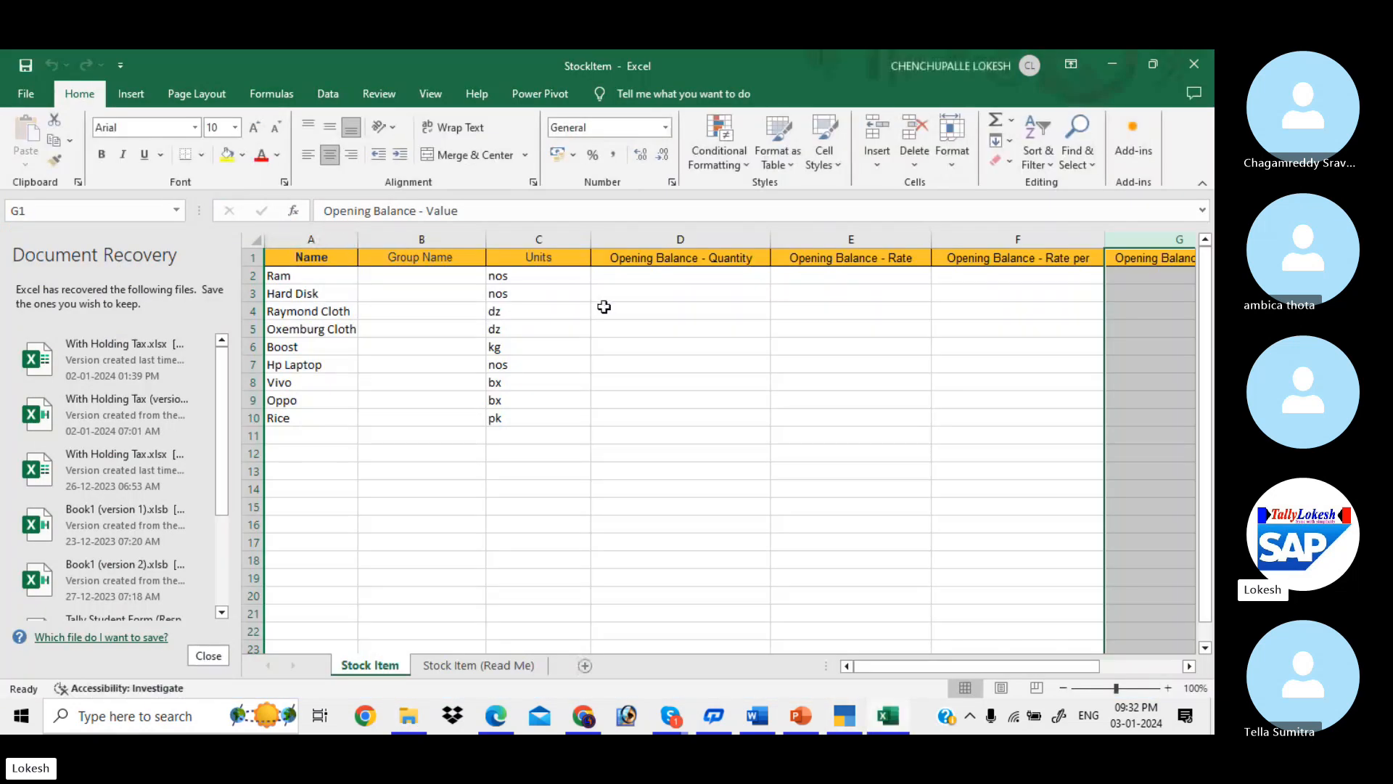
pyautogui.click(762, 333)
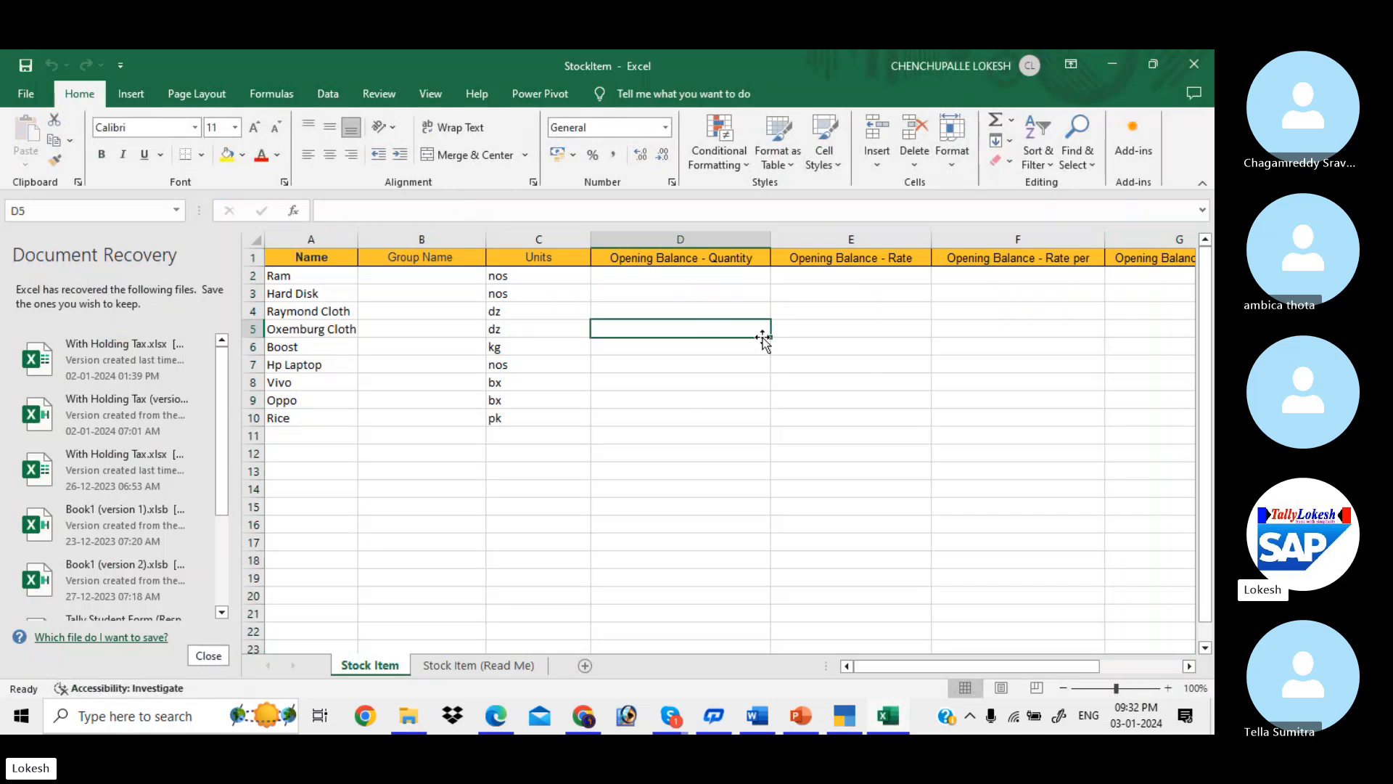
pyautogui.press('Right')
pyautogui.press('Right')
pyautogui.press('Right')
pyautogui.press('Right')
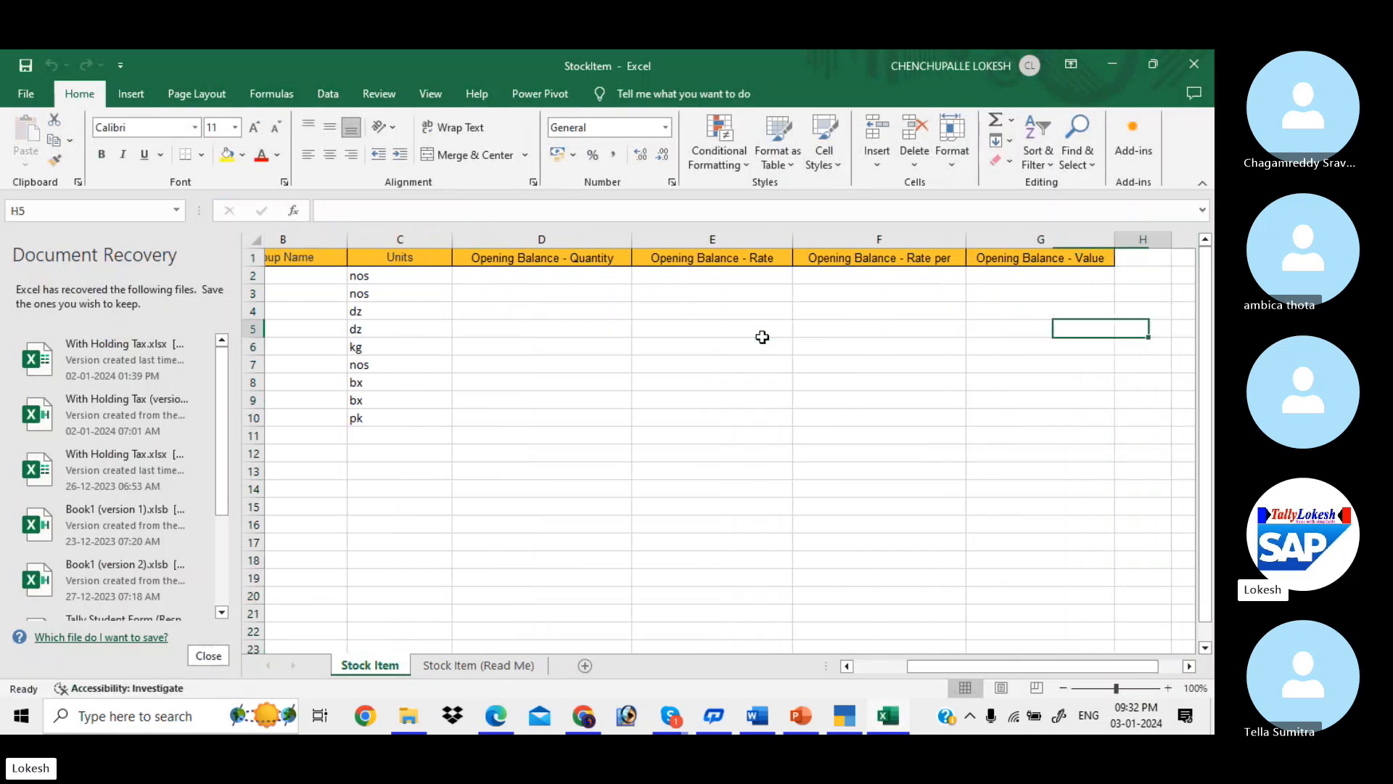
pyautogui.press('Left')
pyautogui.press('Left')
pyautogui.press('Left')
pyautogui.press('Left')
pyautogui.press('Left')
pyautogui.press('Left')
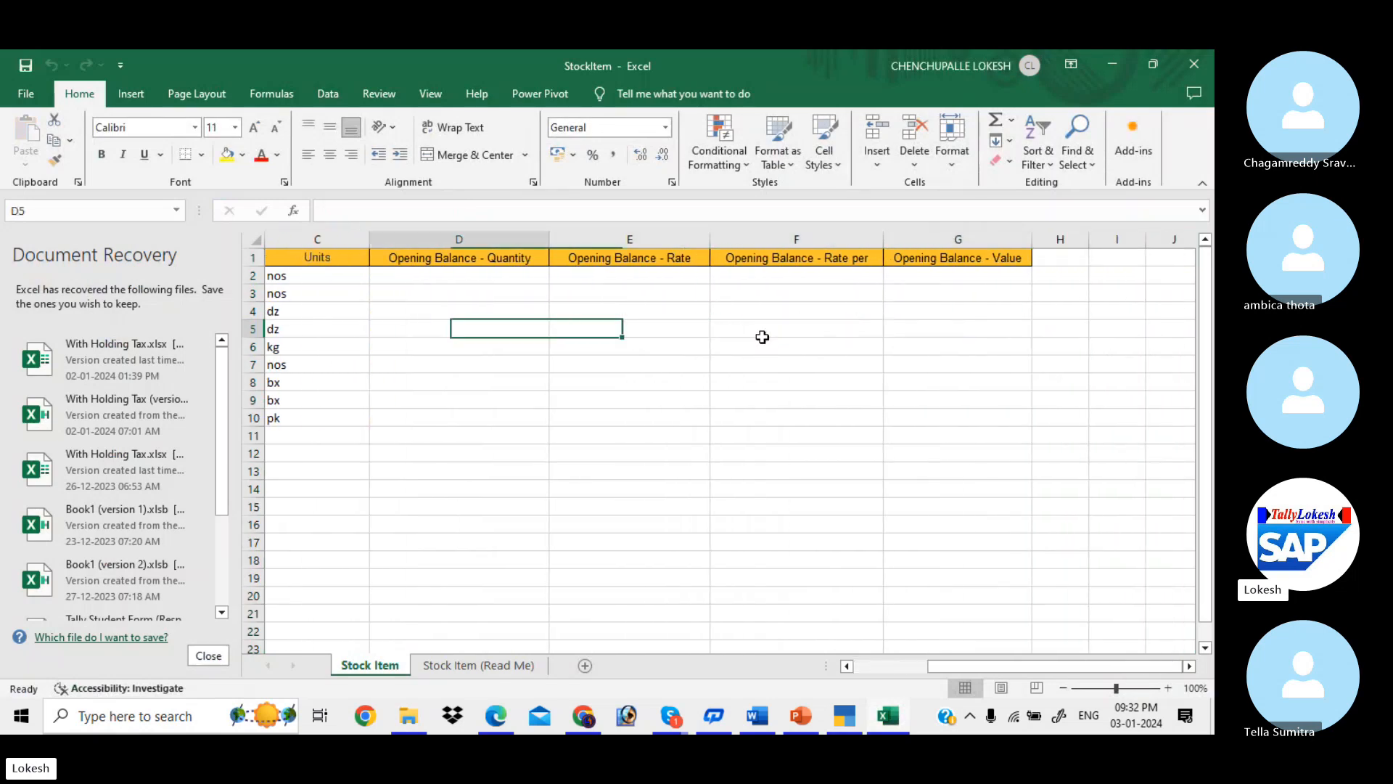
pyautogui.press('Left')
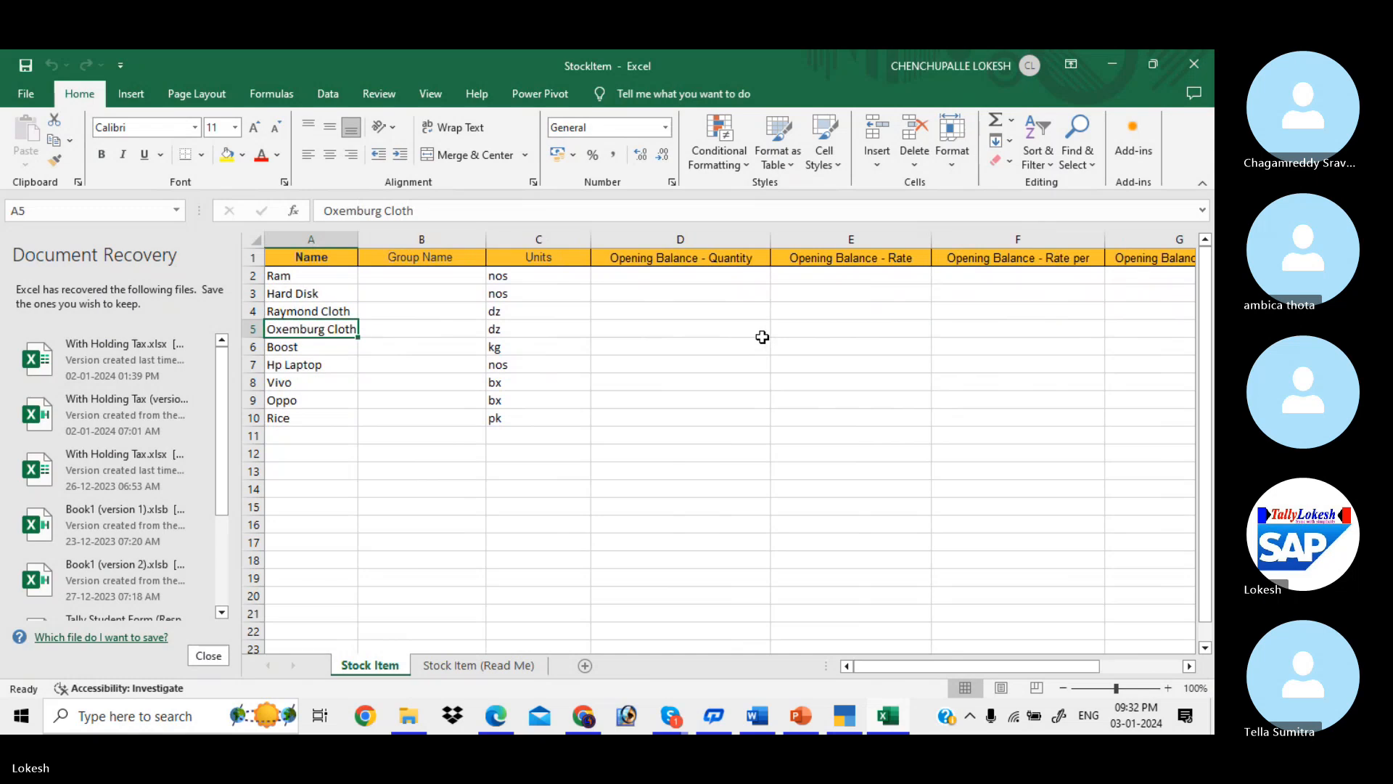
pyautogui.click(561, 417)
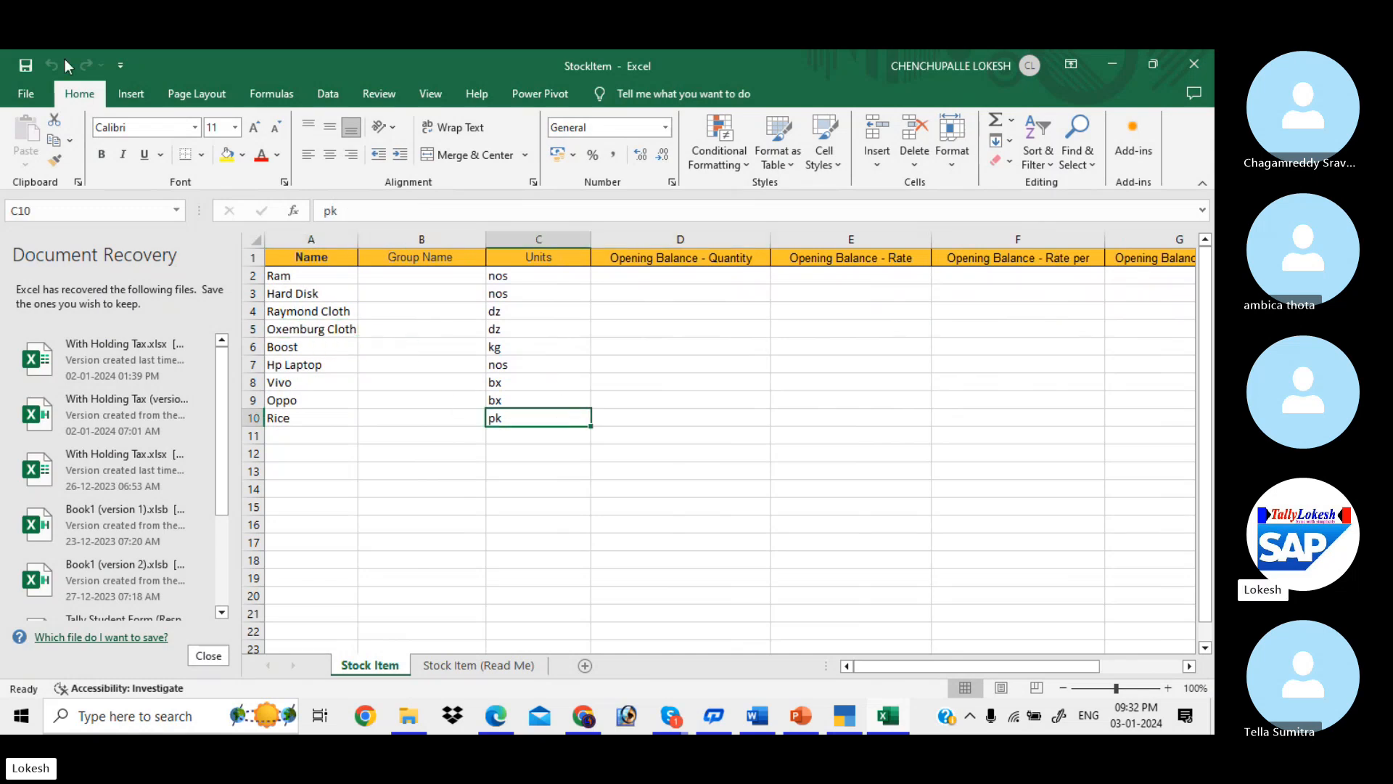
# - Close the StockItem workbook, keeping the unopened recovered files available for the next Excel start
pyautogui.click(1200, 69)
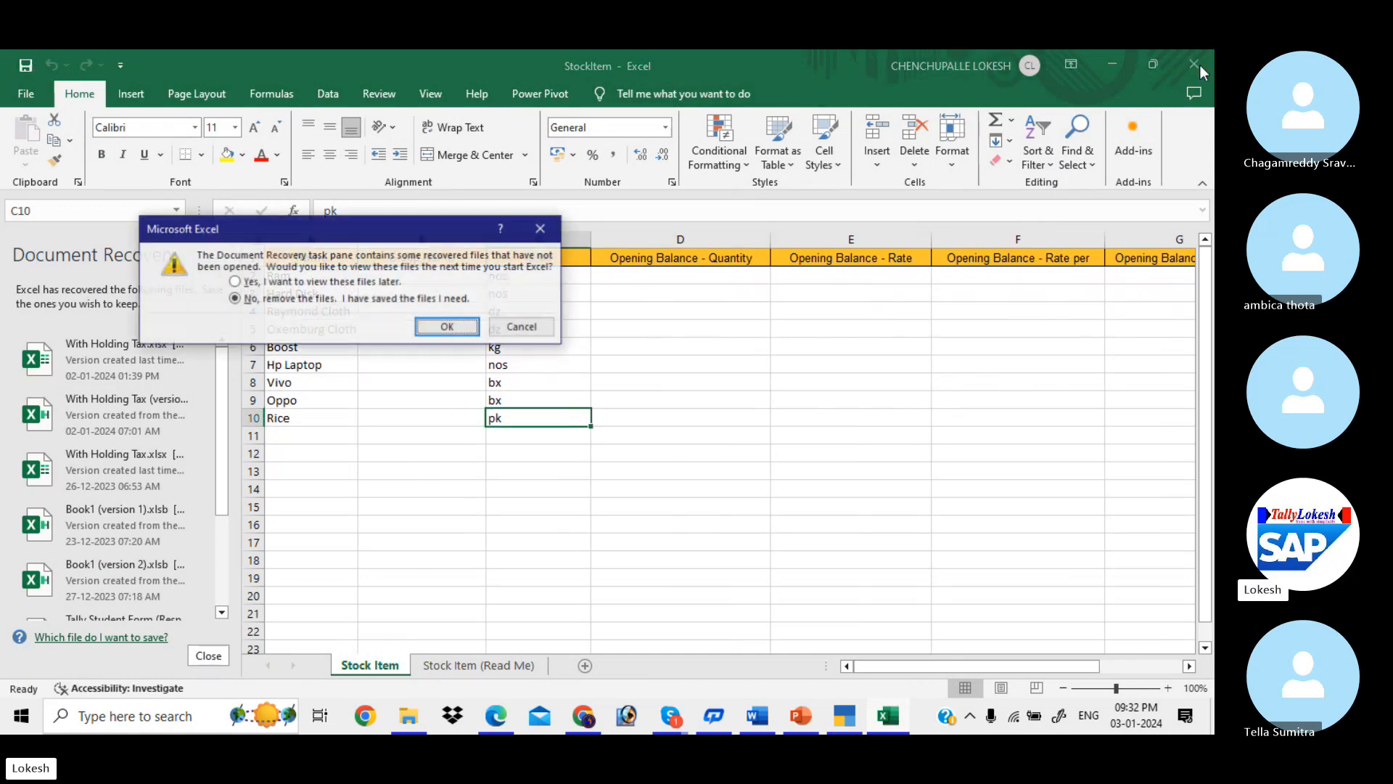
pyautogui.click(234, 281)
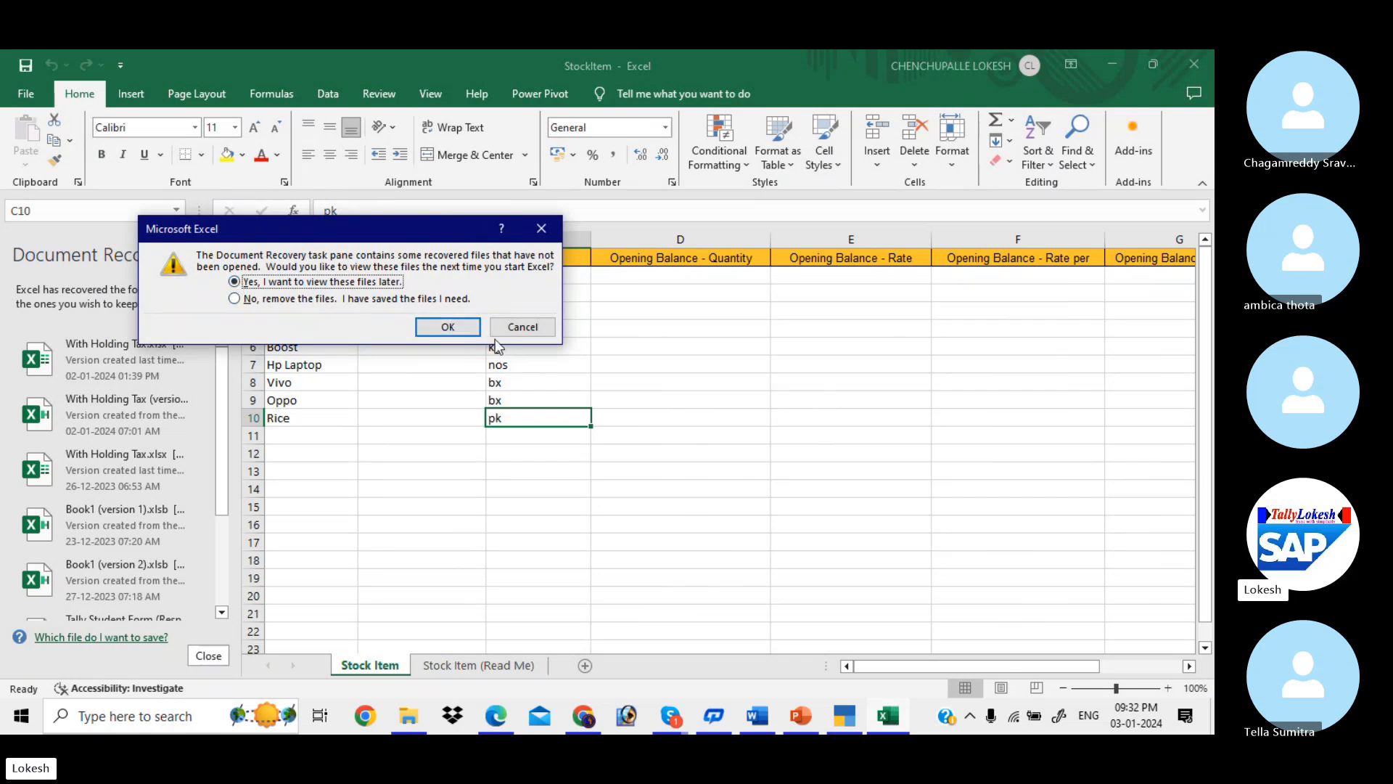
pyautogui.click(451, 328)
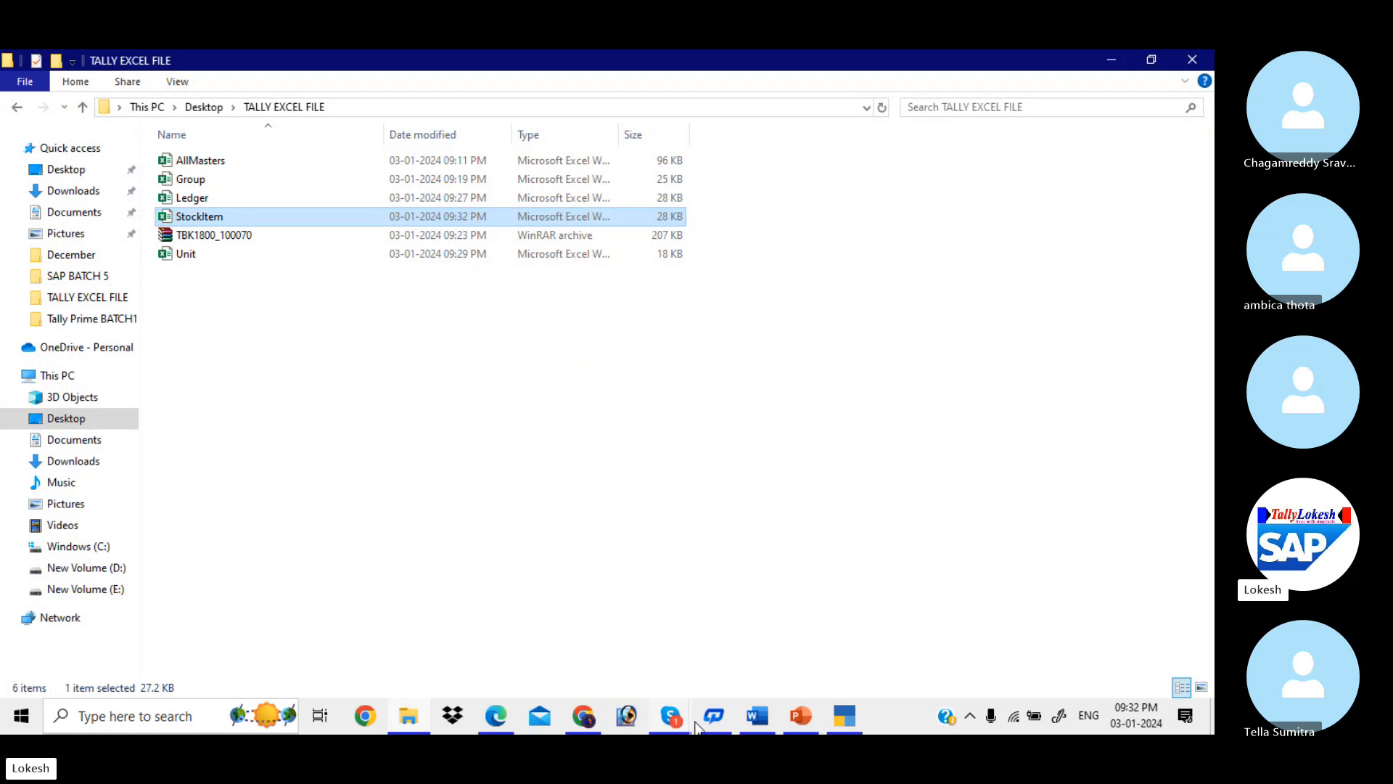
# - Look at the Skype call window and switch back to TallyPrime
pyautogui.moveTo(672, 717)
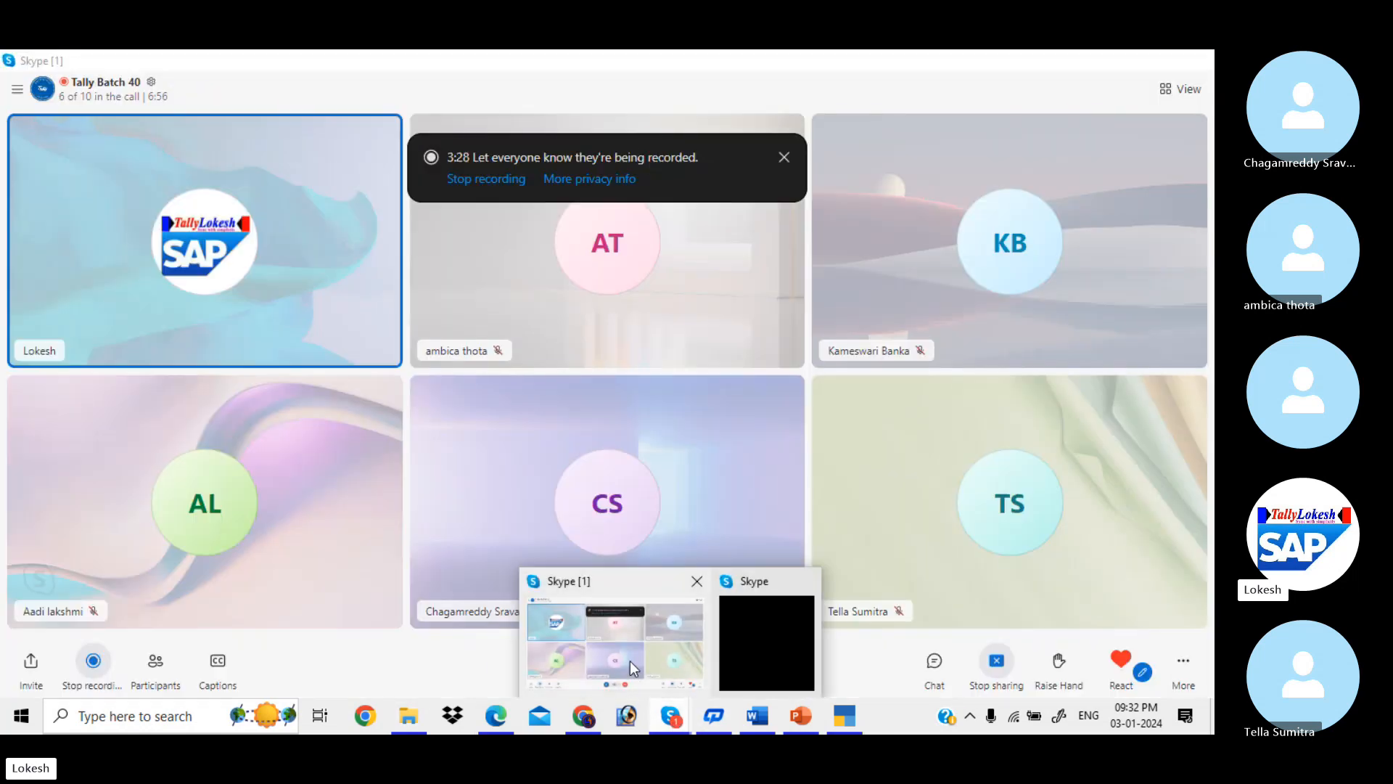
pyautogui.click(630, 666)
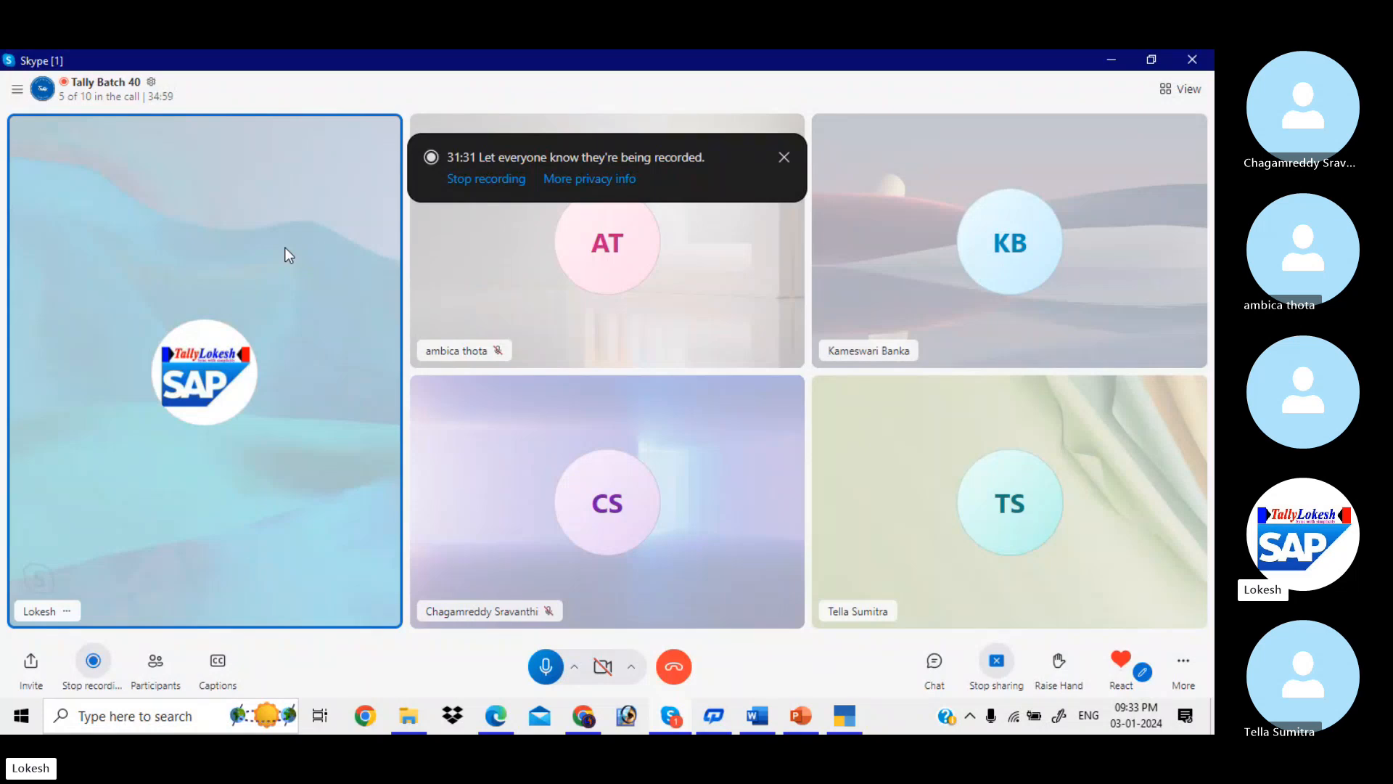
pyautogui.click(841, 719)
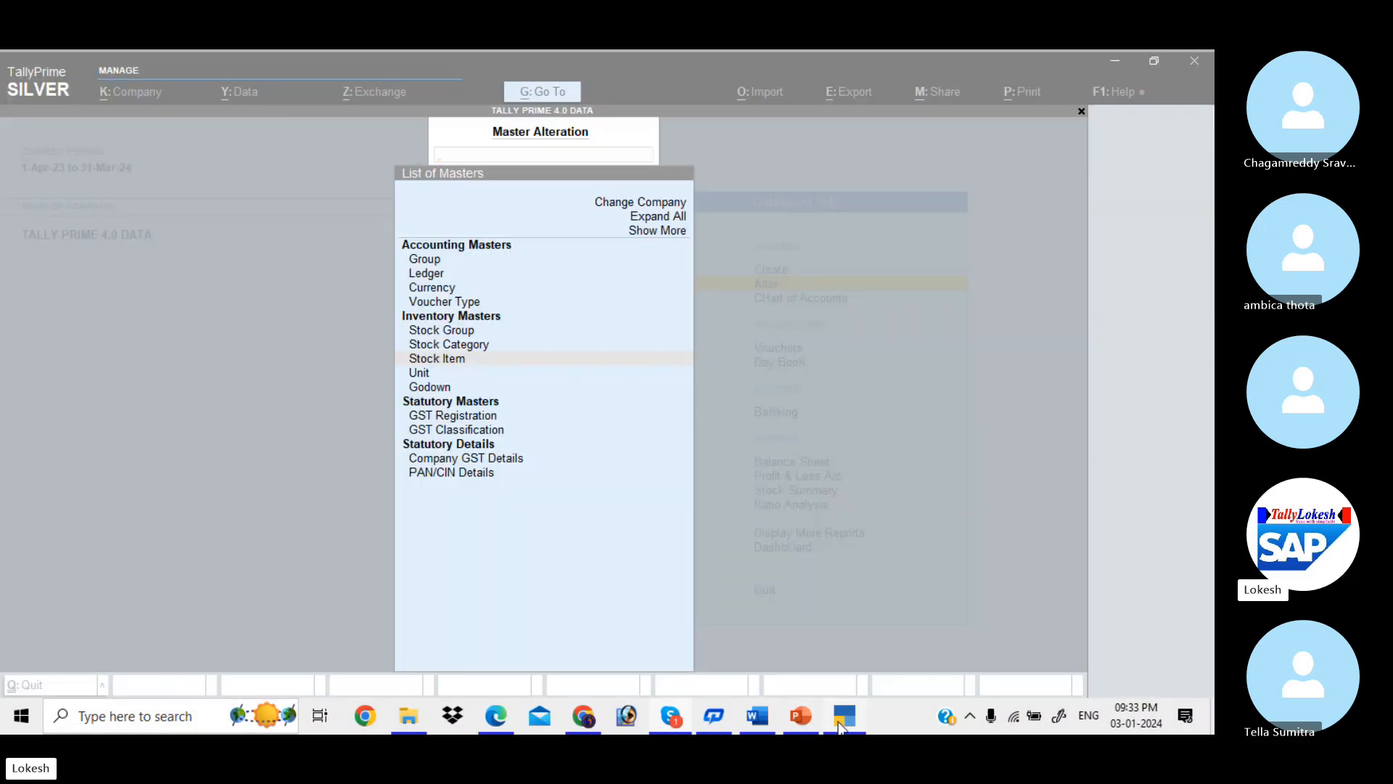
# - Leave master alteration, view the Dashboard of TALLY PRIME 4.0 DATA, and return to the Gateway of Tally
pyautogui.press('Escape')
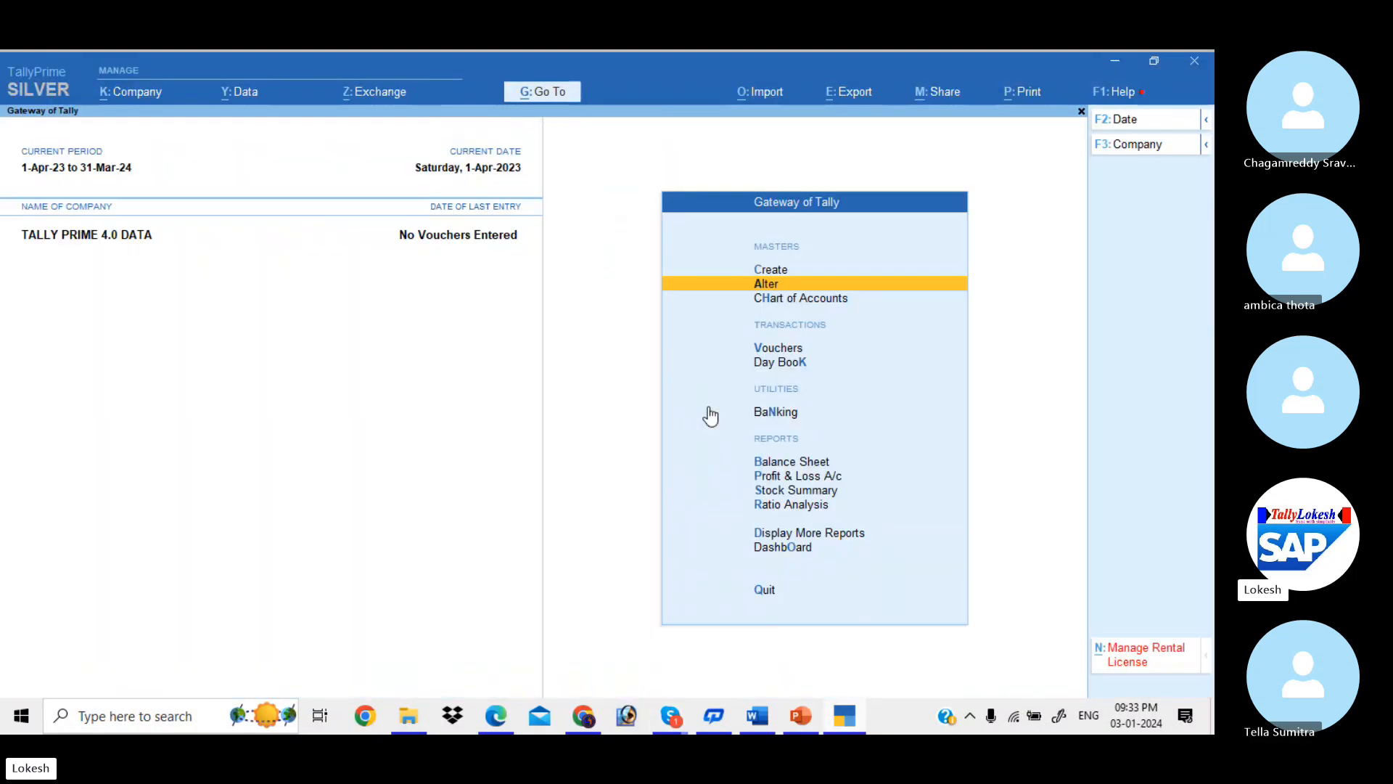
pyautogui.click(798, 548)
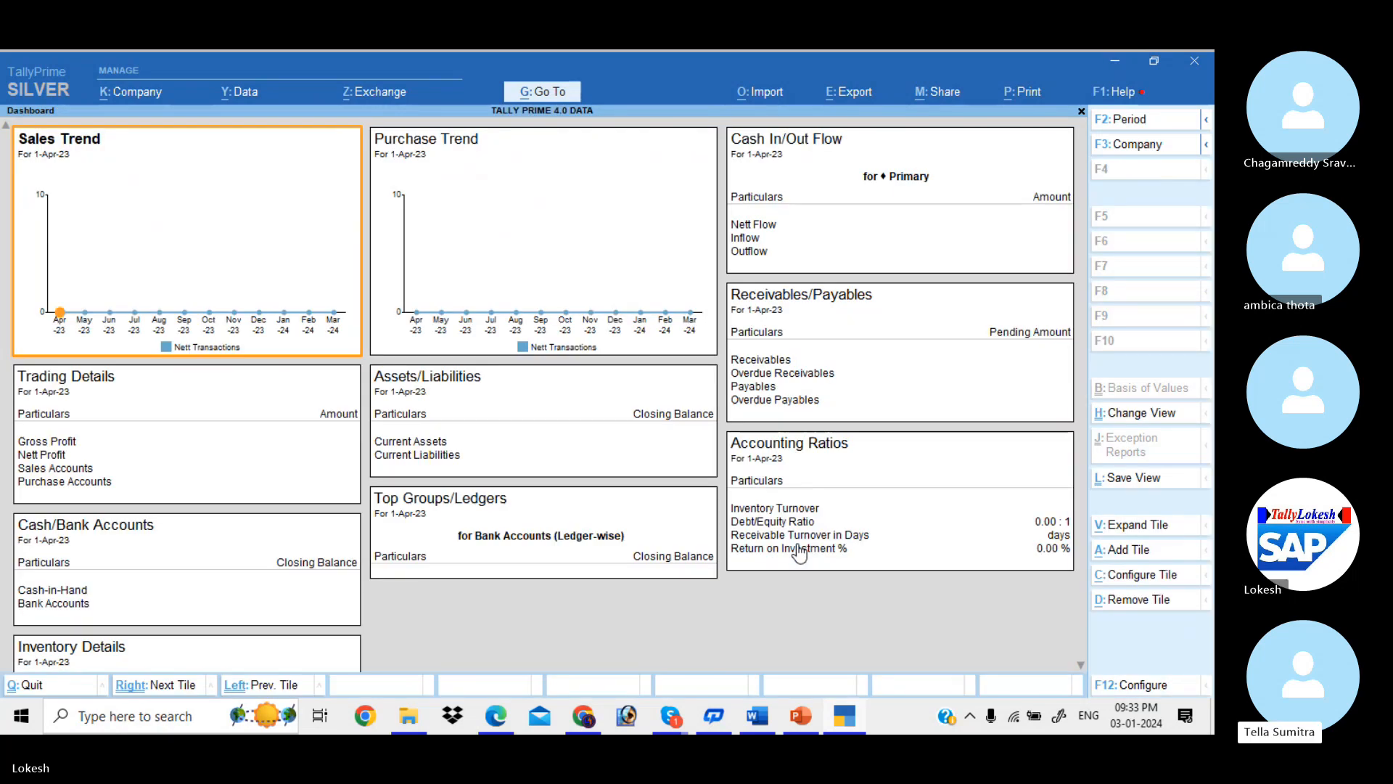
pyautogui.press('Escape')
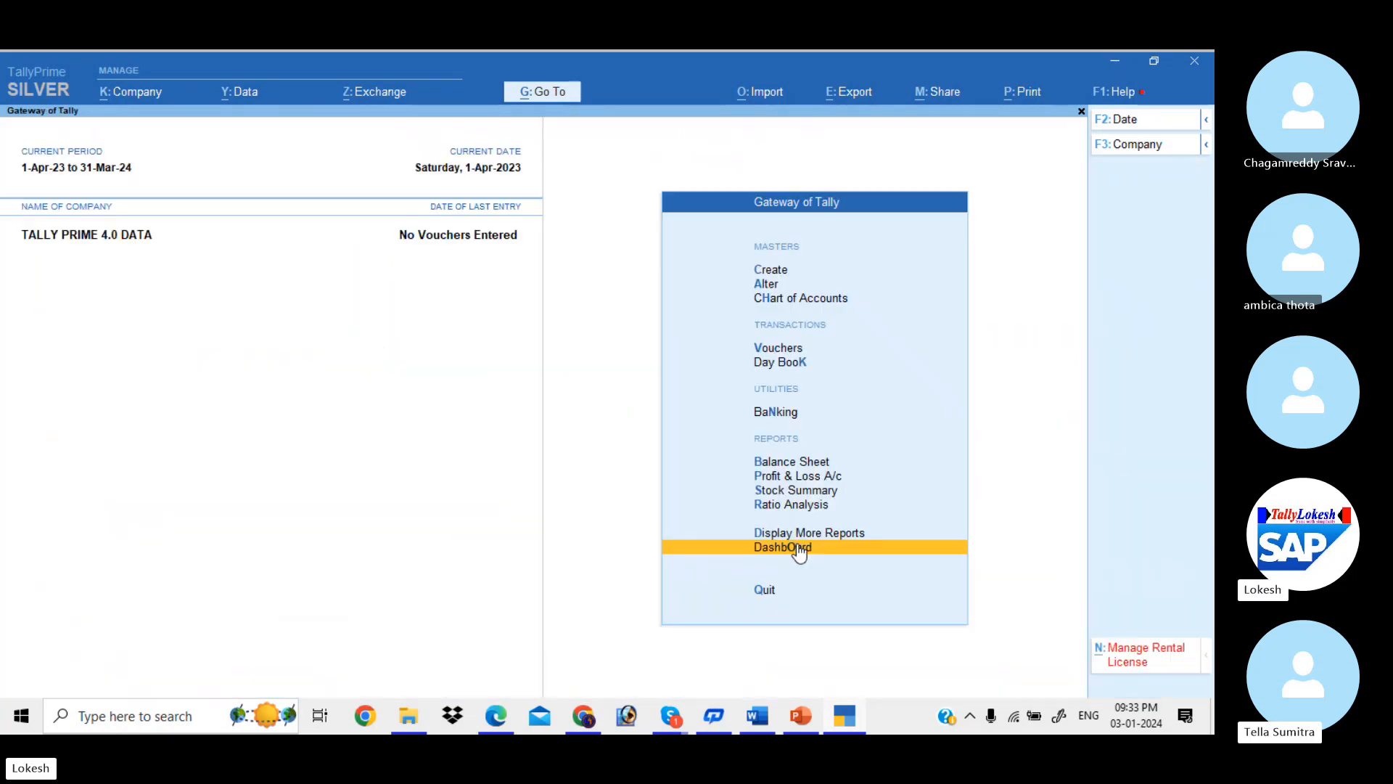
# - Select the company KADAPA HOME APPLIANCES by filtering the company list with "ka", and open its Dashboard
pyautogui.click(1154, 148)
pyautogui.press('Up')
pyautogui.press('Return')
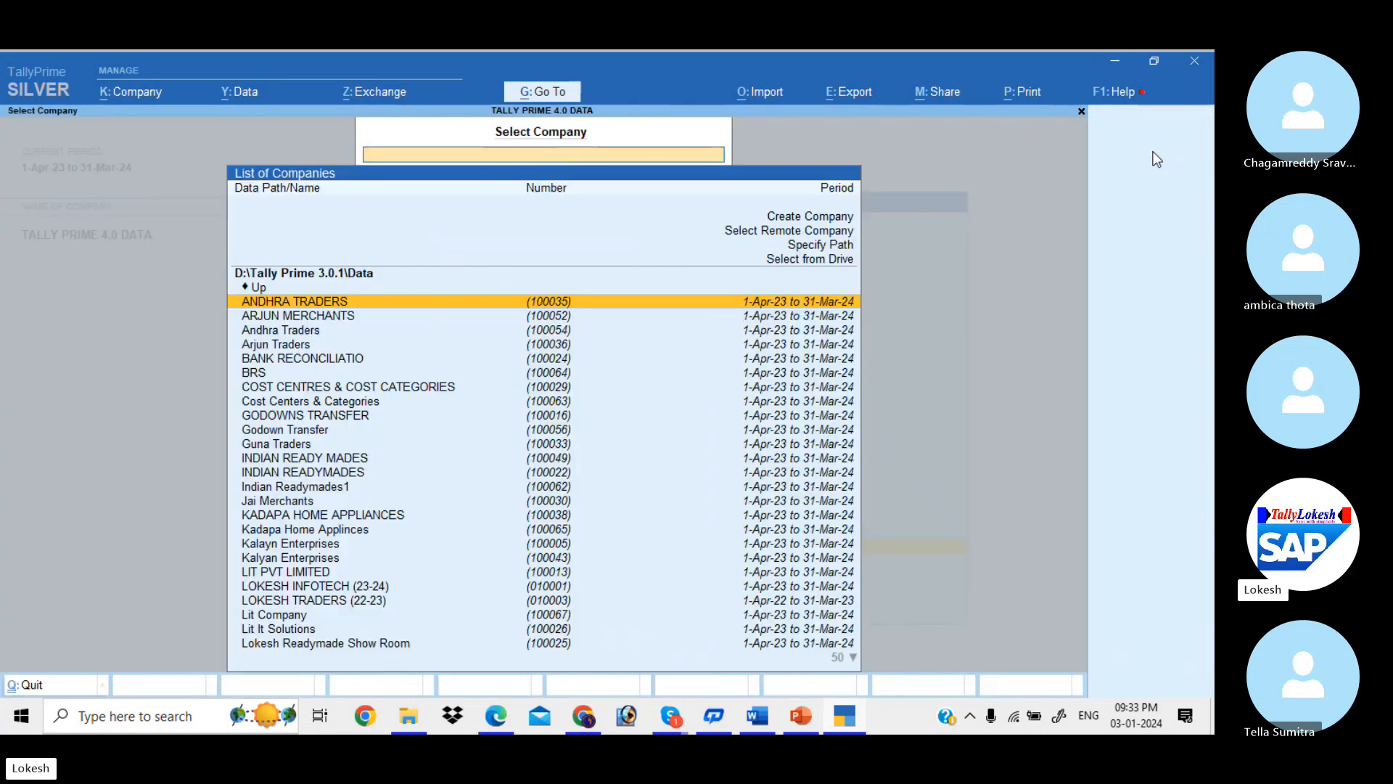
pyautogui.press('Down')
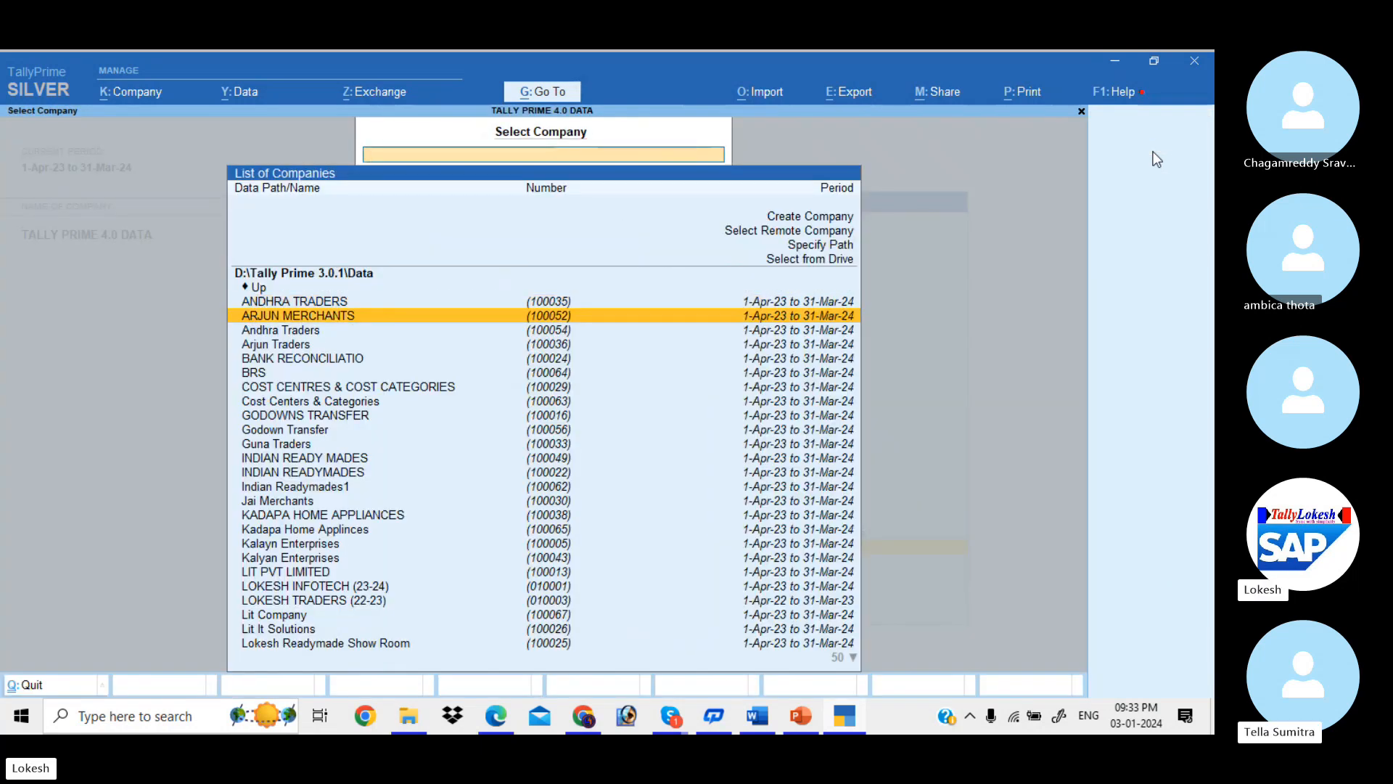
pyautogui.write('ka')
pyautogui.press('Down')
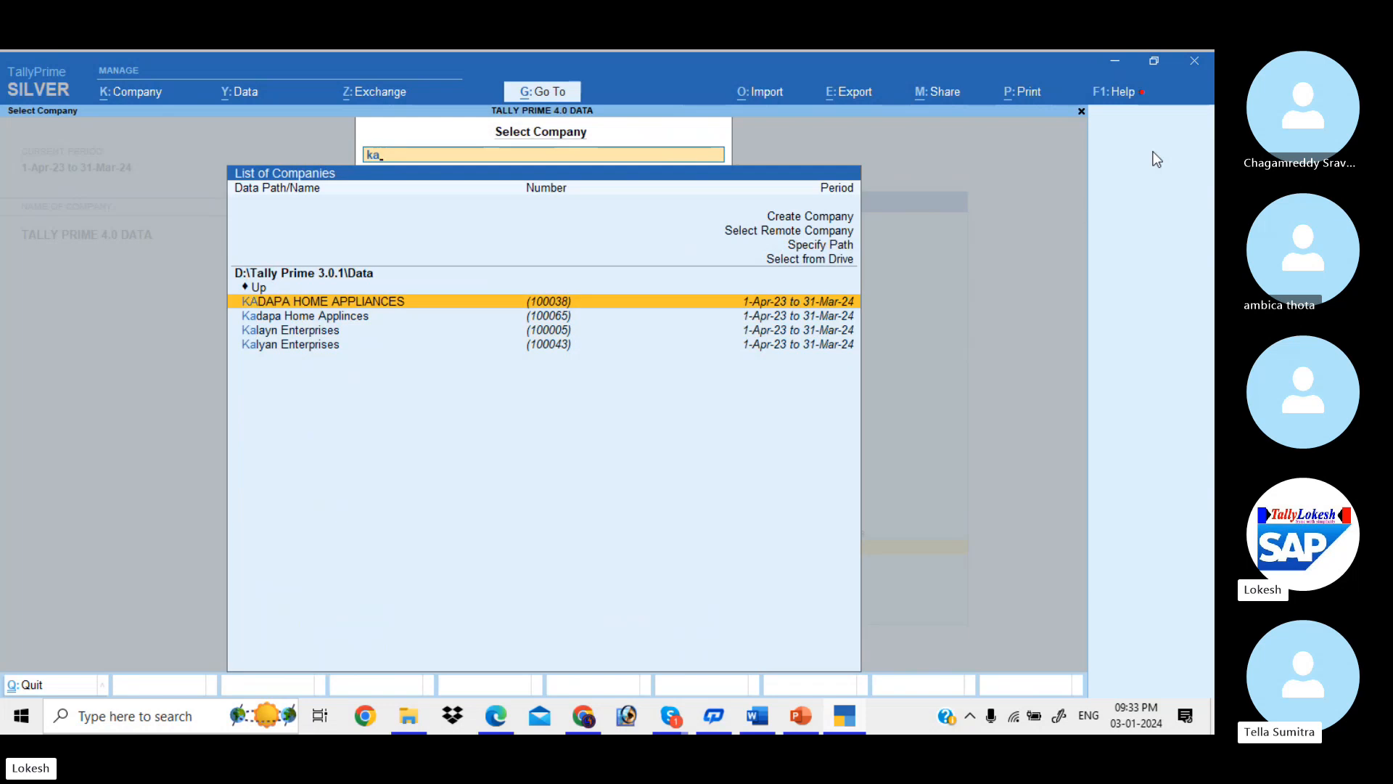
pyautogui.press('Return')
pyautogui.press('Return')
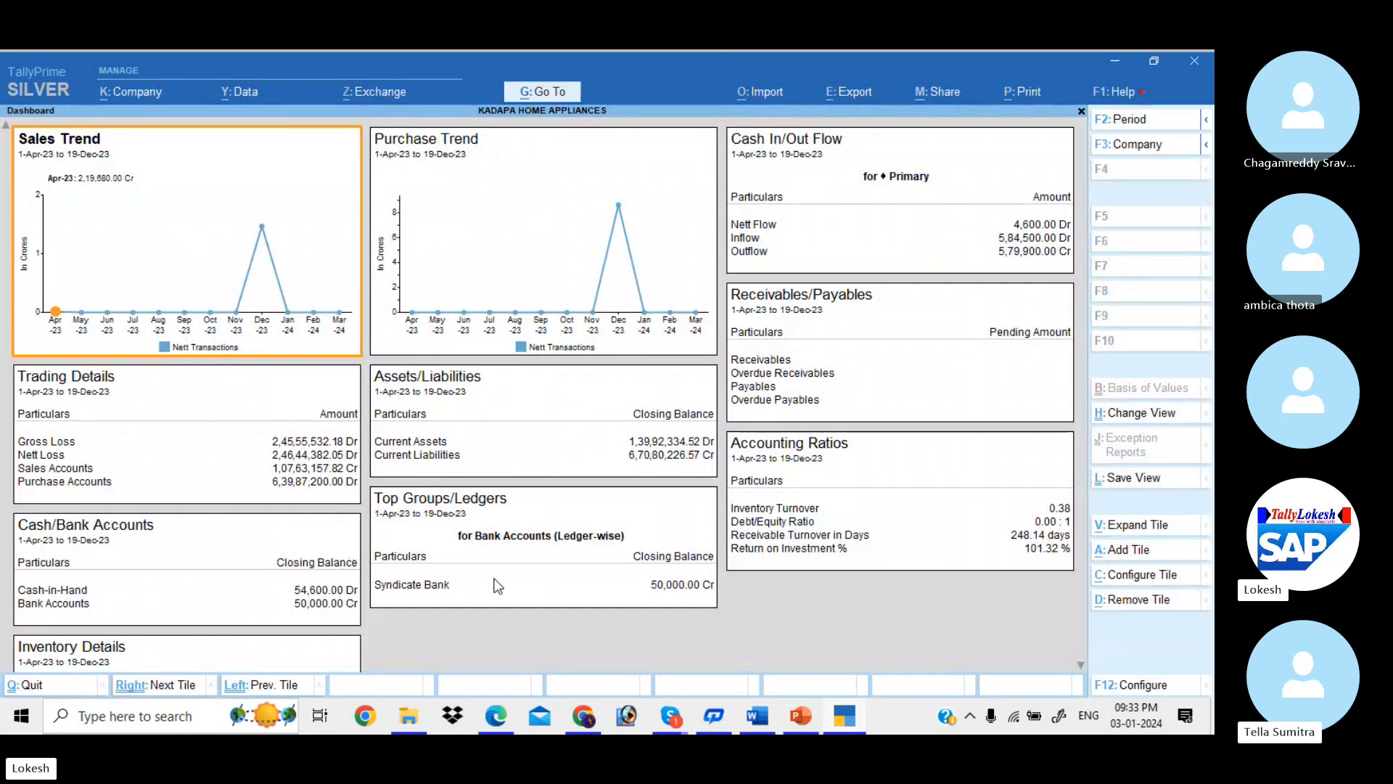
# - View the lower Dashboard tiles down to Inventory Details and return to the Gateway of Tally
pyautogui.click(1081, 665)
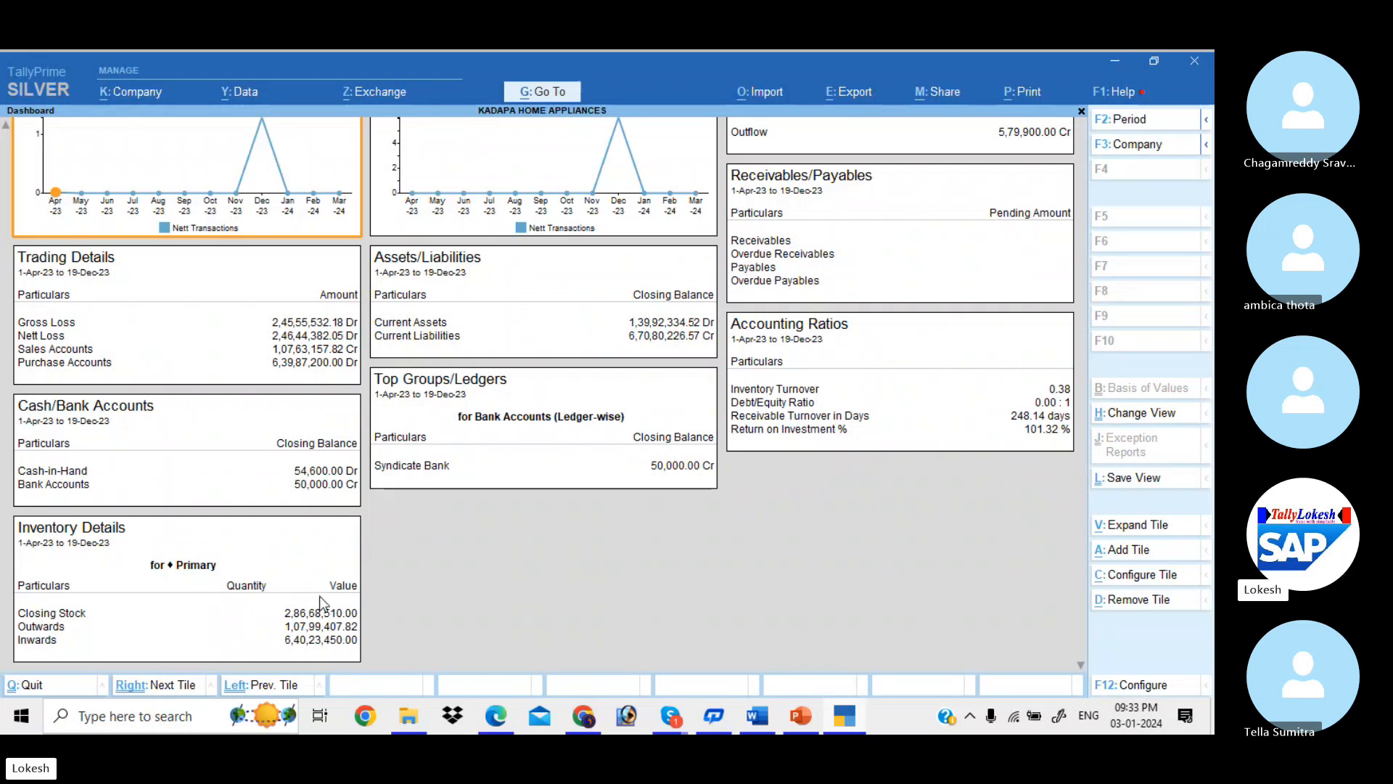
pyautogui.press('Escape')
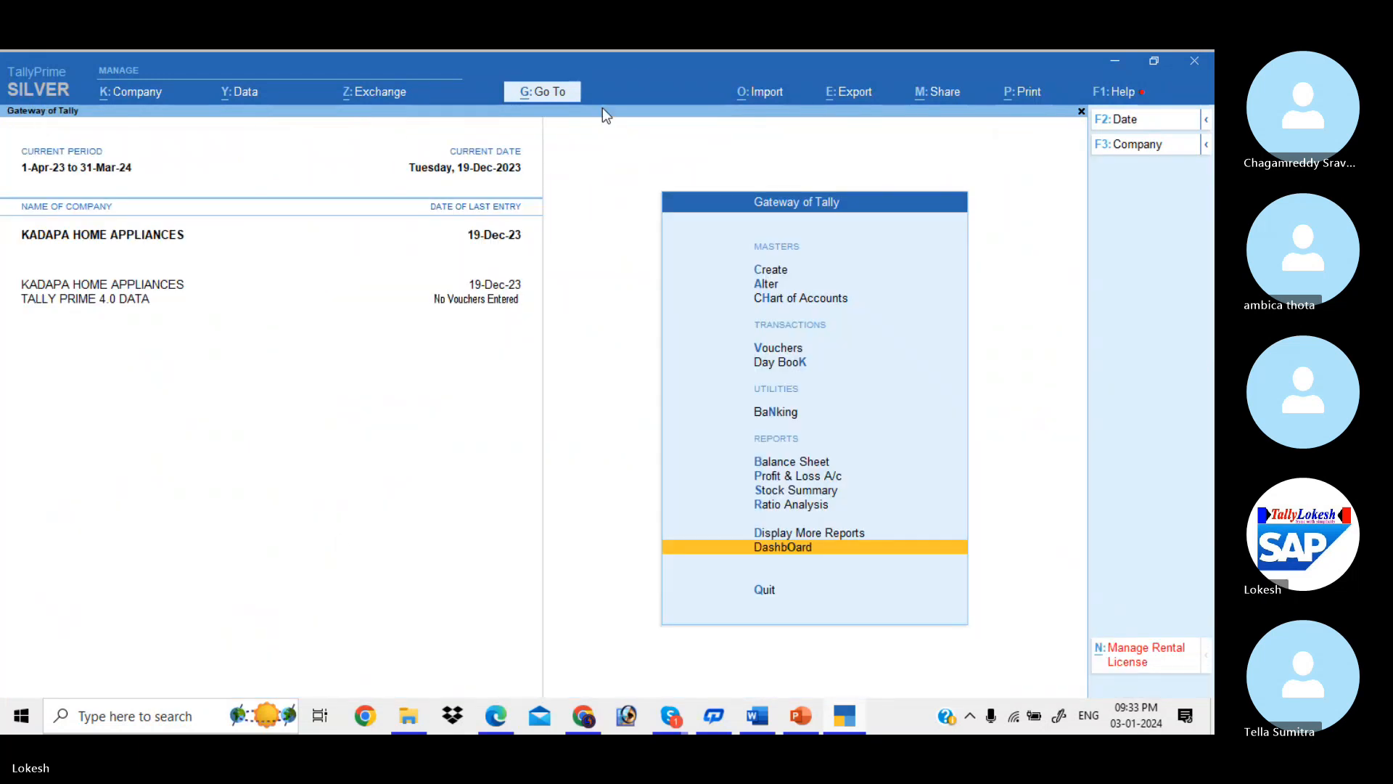
# - Look at the WhatsApp number management options for sharing, then leave the sign-up prompt without subscribing
pyautogui.click(950, 93)
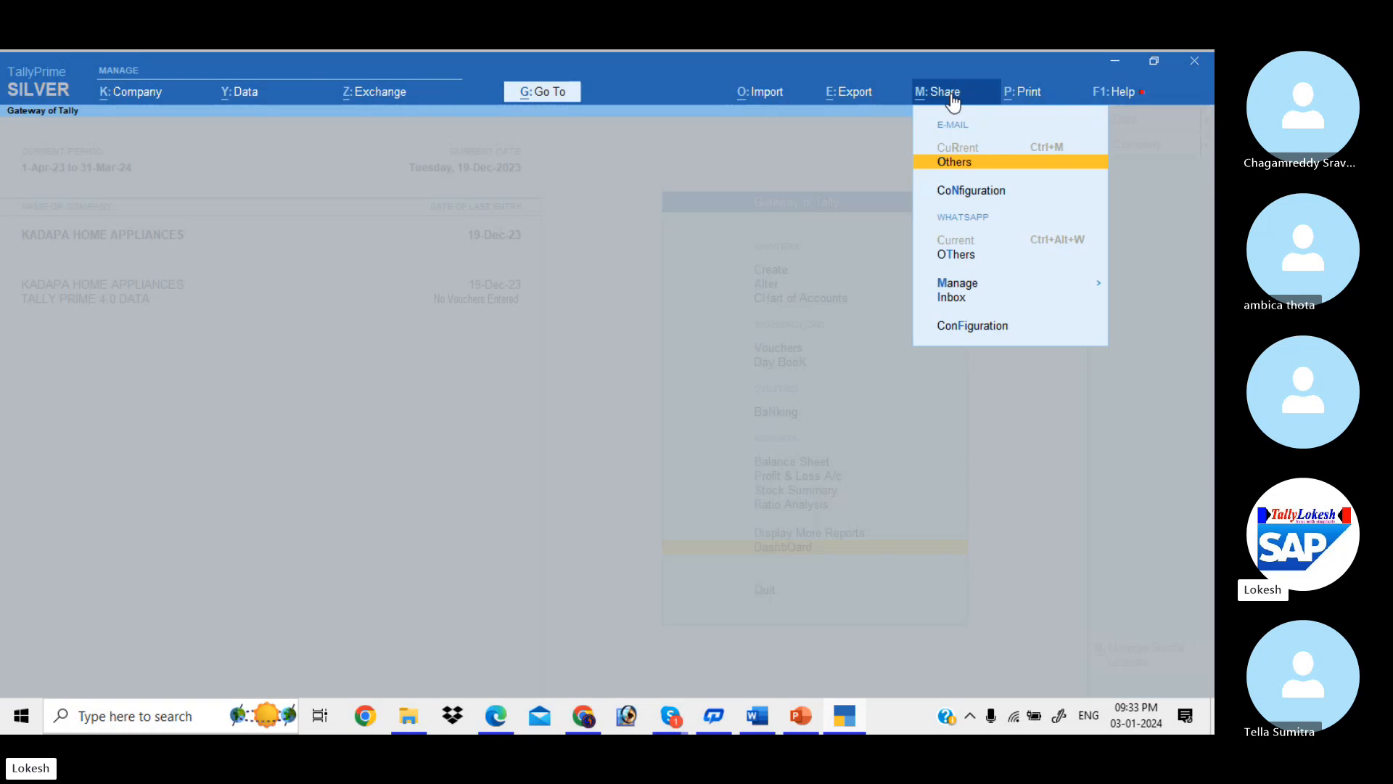
pyautogui.click(991, 288)
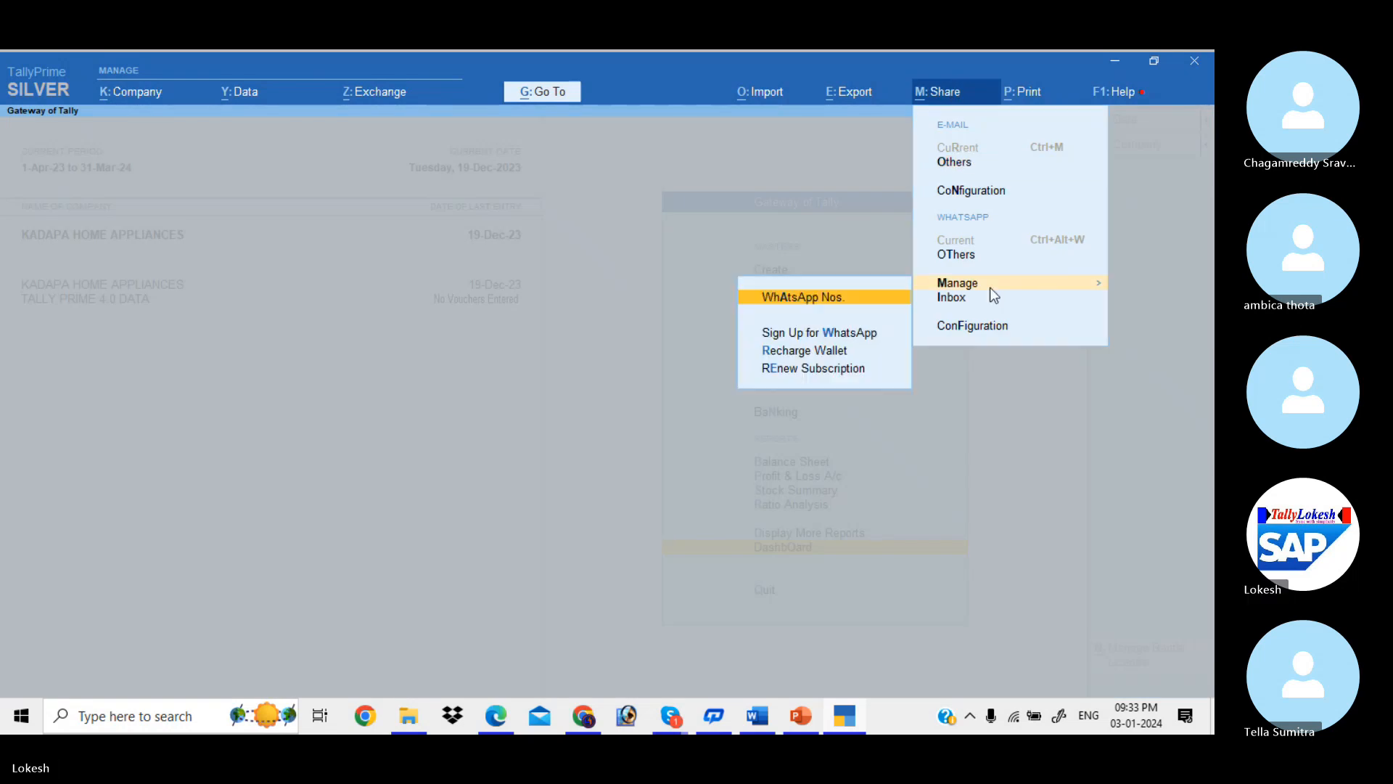
pyautogui.click(838, 306)
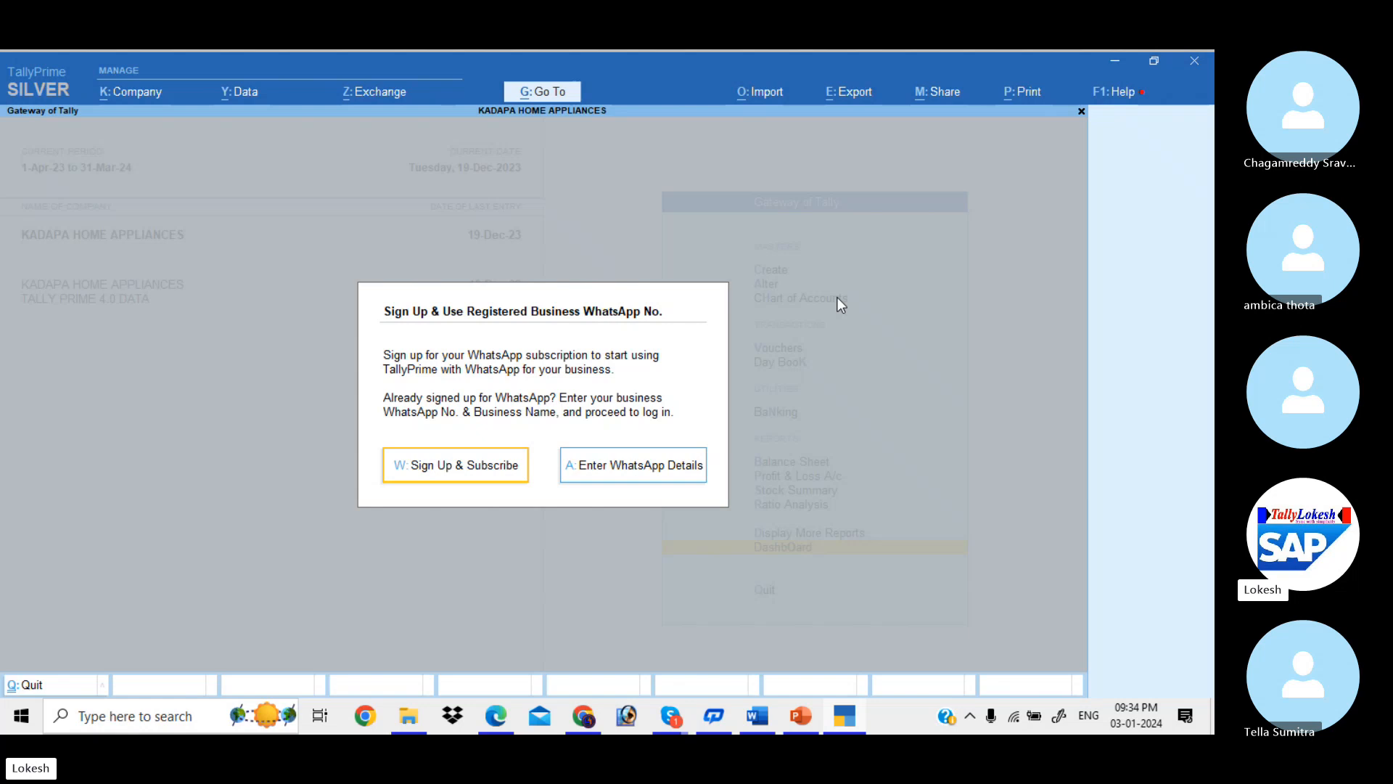
pyautogui.press('Escape')
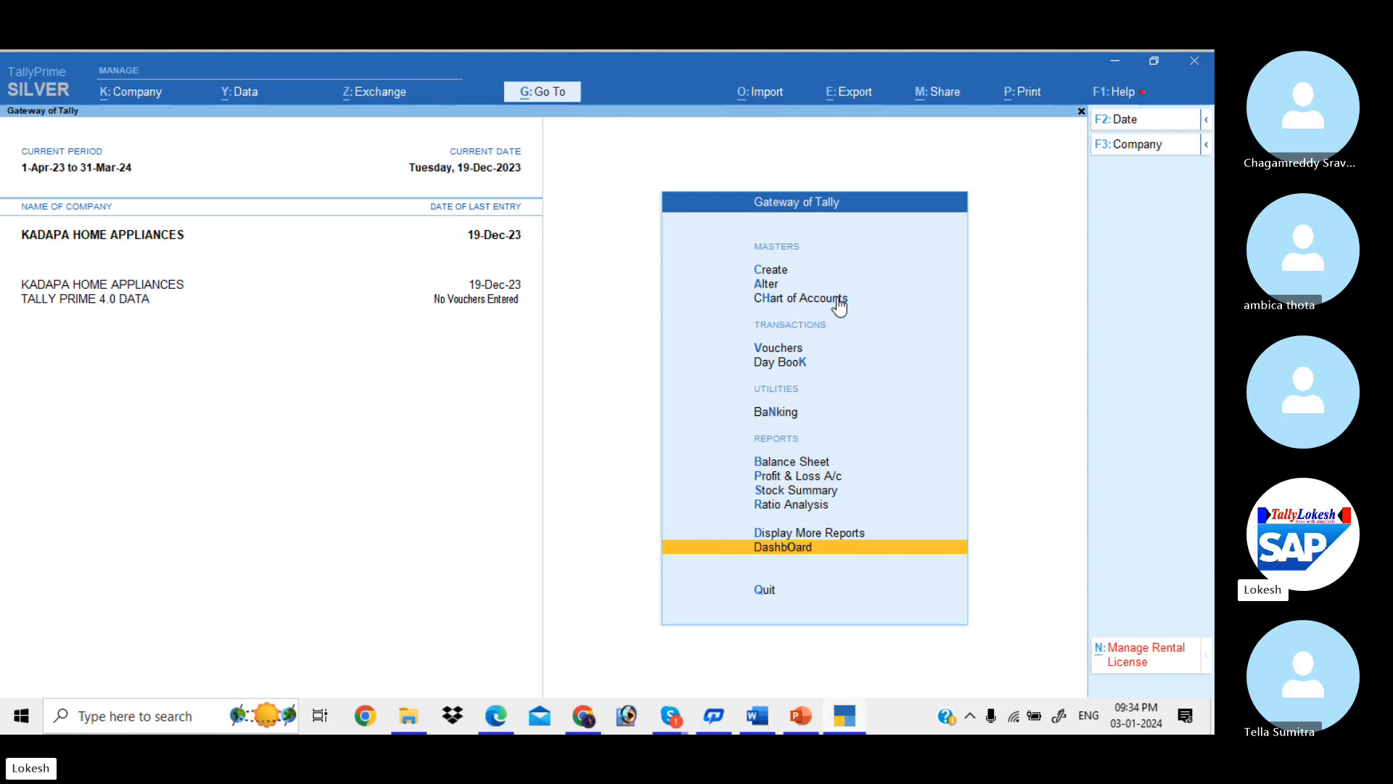
# - Check the Skype call window and return to TallyPrime
pyautogui.click(671, 717)
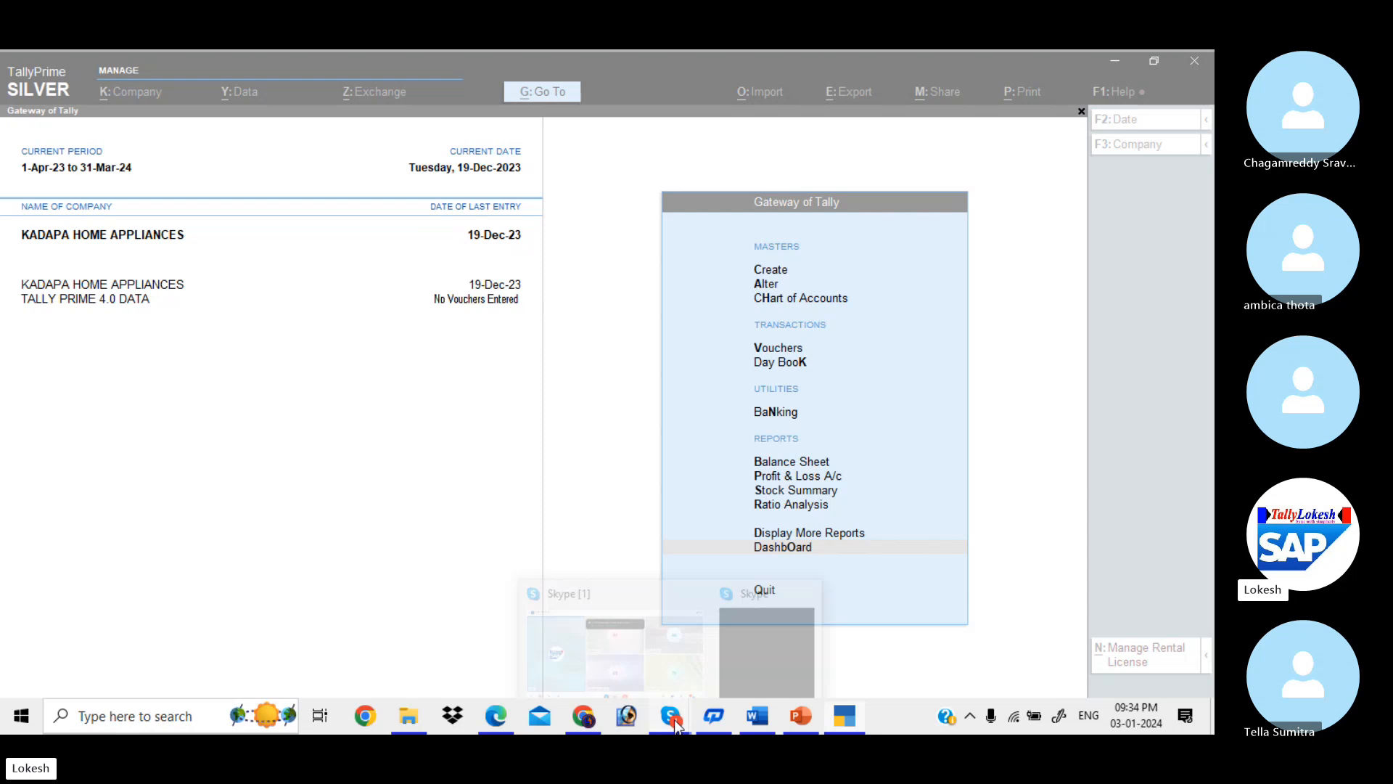
pyautogui.click(650, 647)
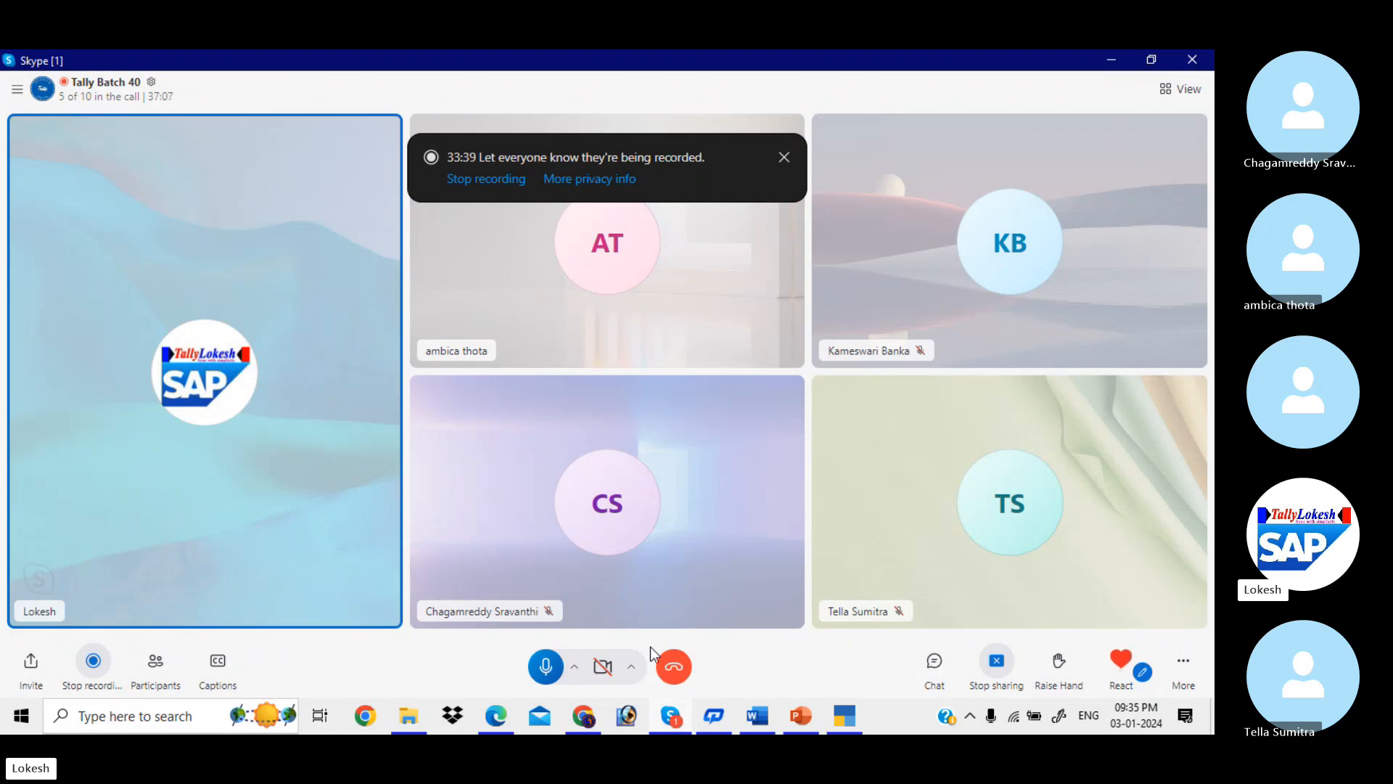
pyautogui.click(845, 717)
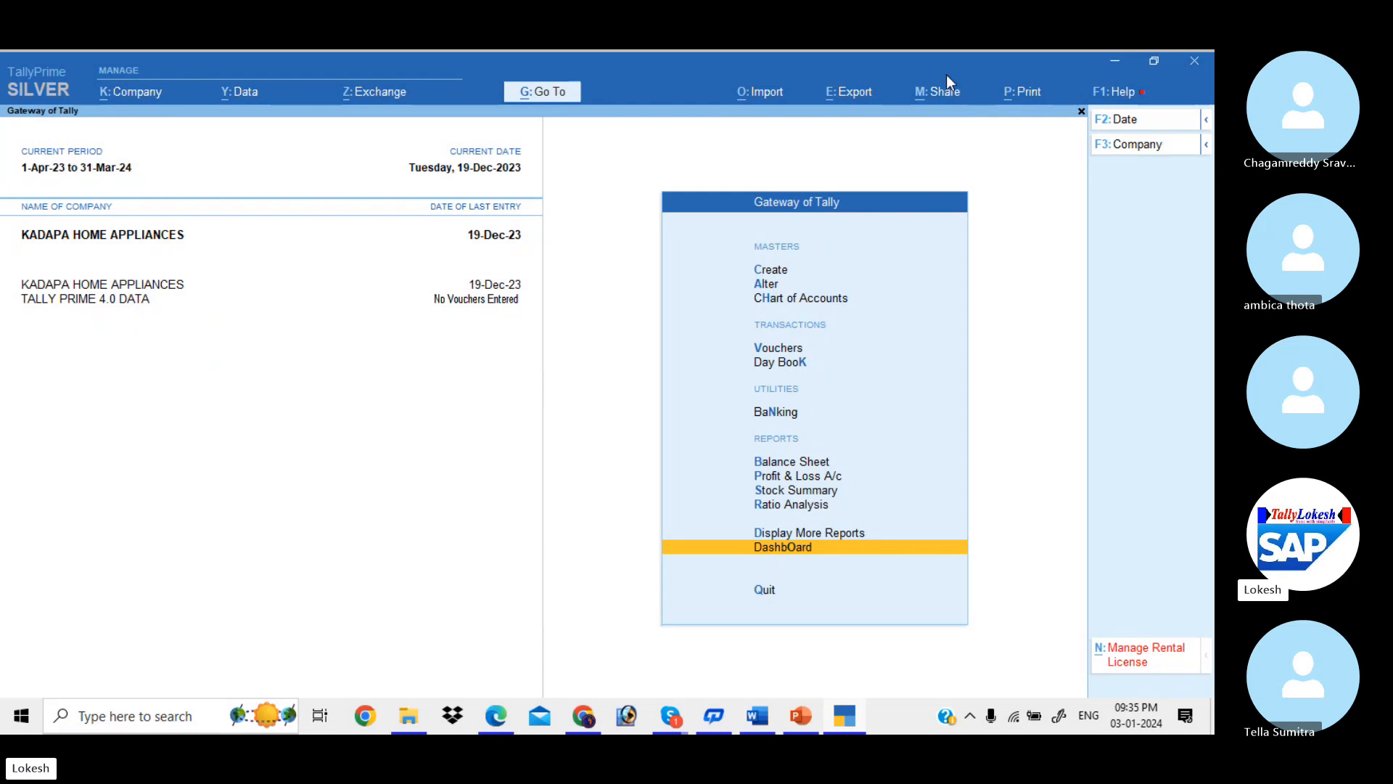
# - Minimize the open windows, start the other TallyPrime installation from the desktop, and dismiss its TDL warning
pyautogui.click(1119, 62)
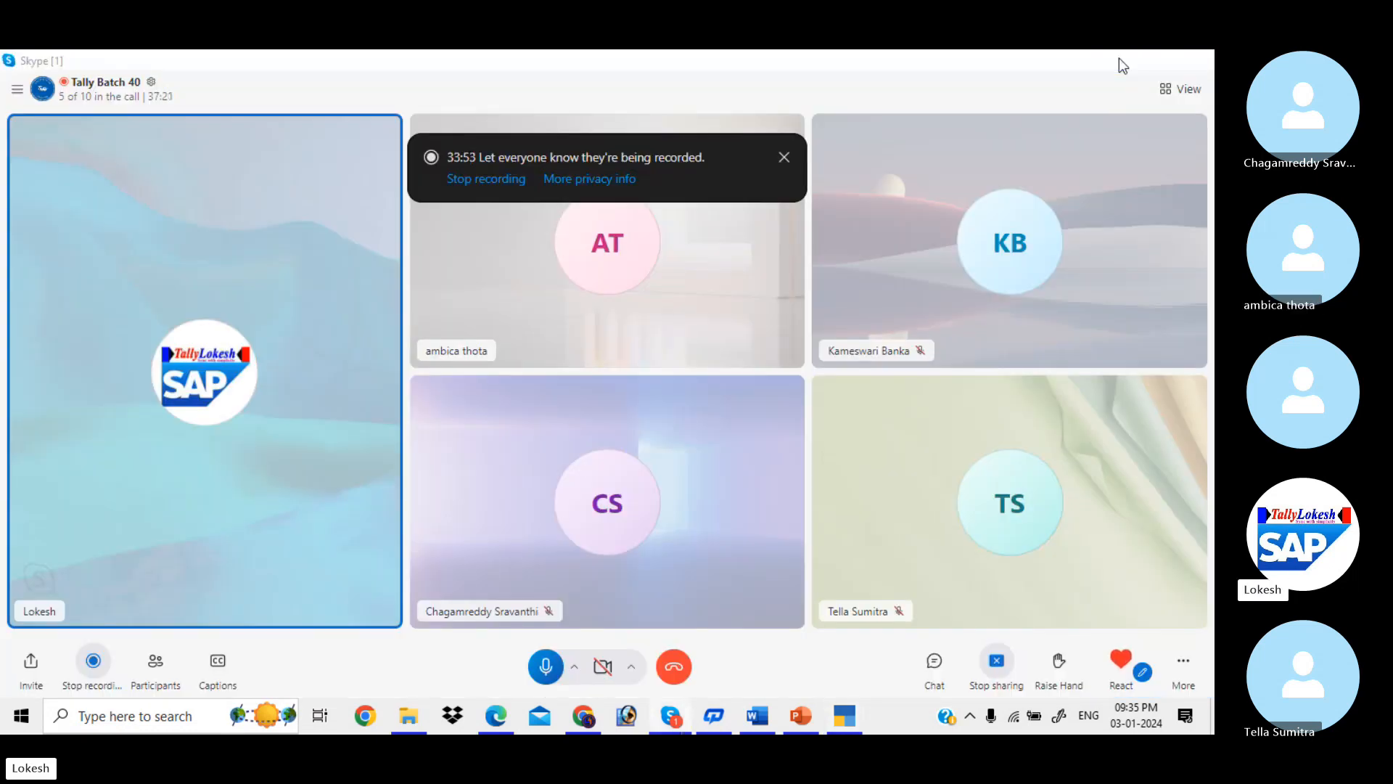
pyautogui.click(1119, 61)
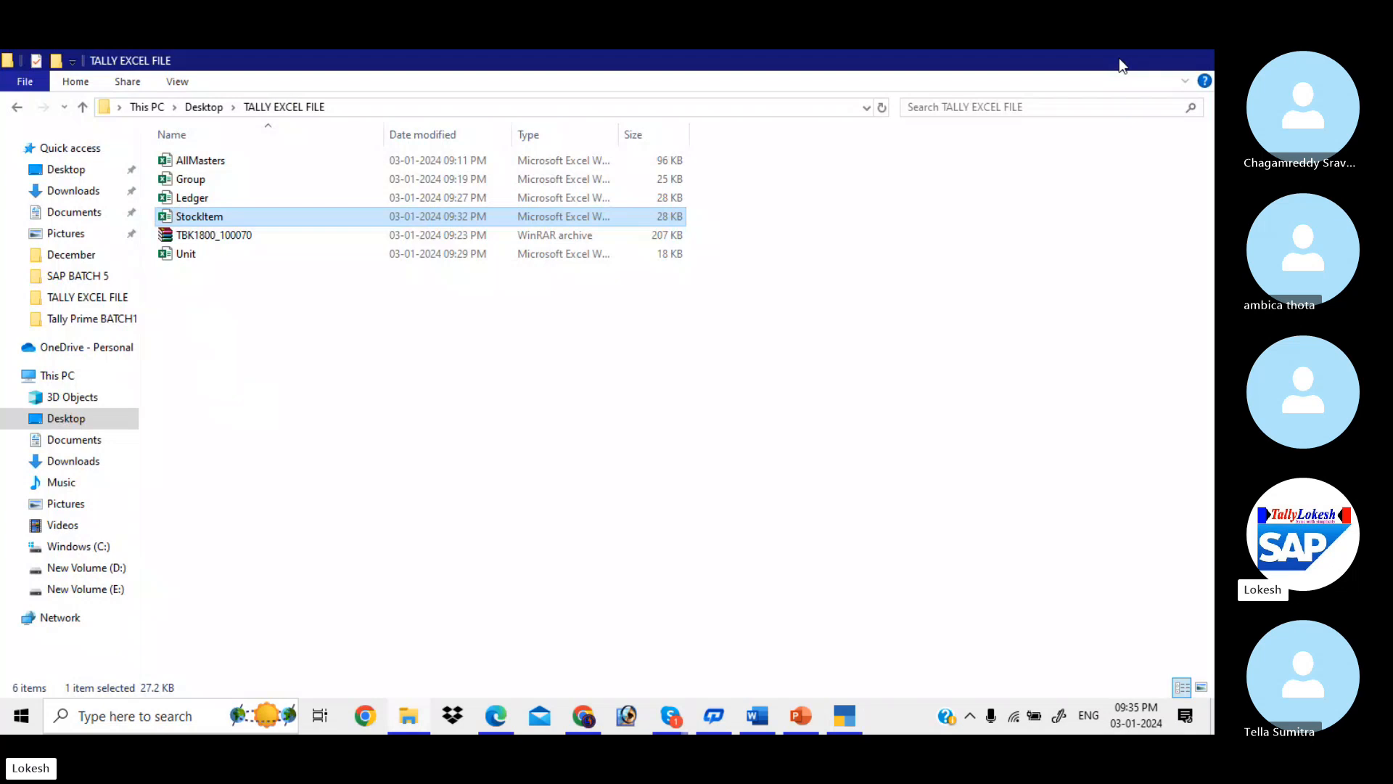
pyautogui.click(1119, 61)
pyautogui.click(36, 159)
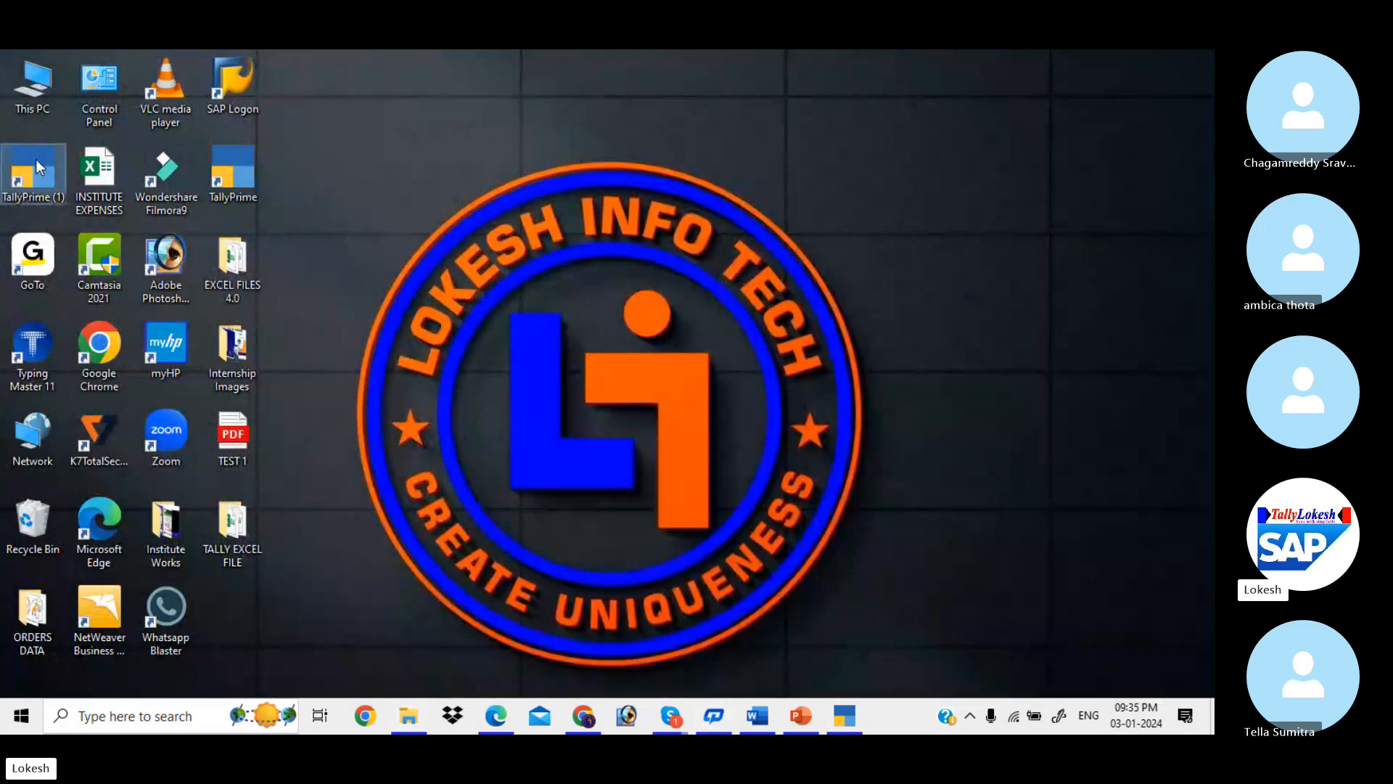
pyautogui.doubleClick(235, 177)
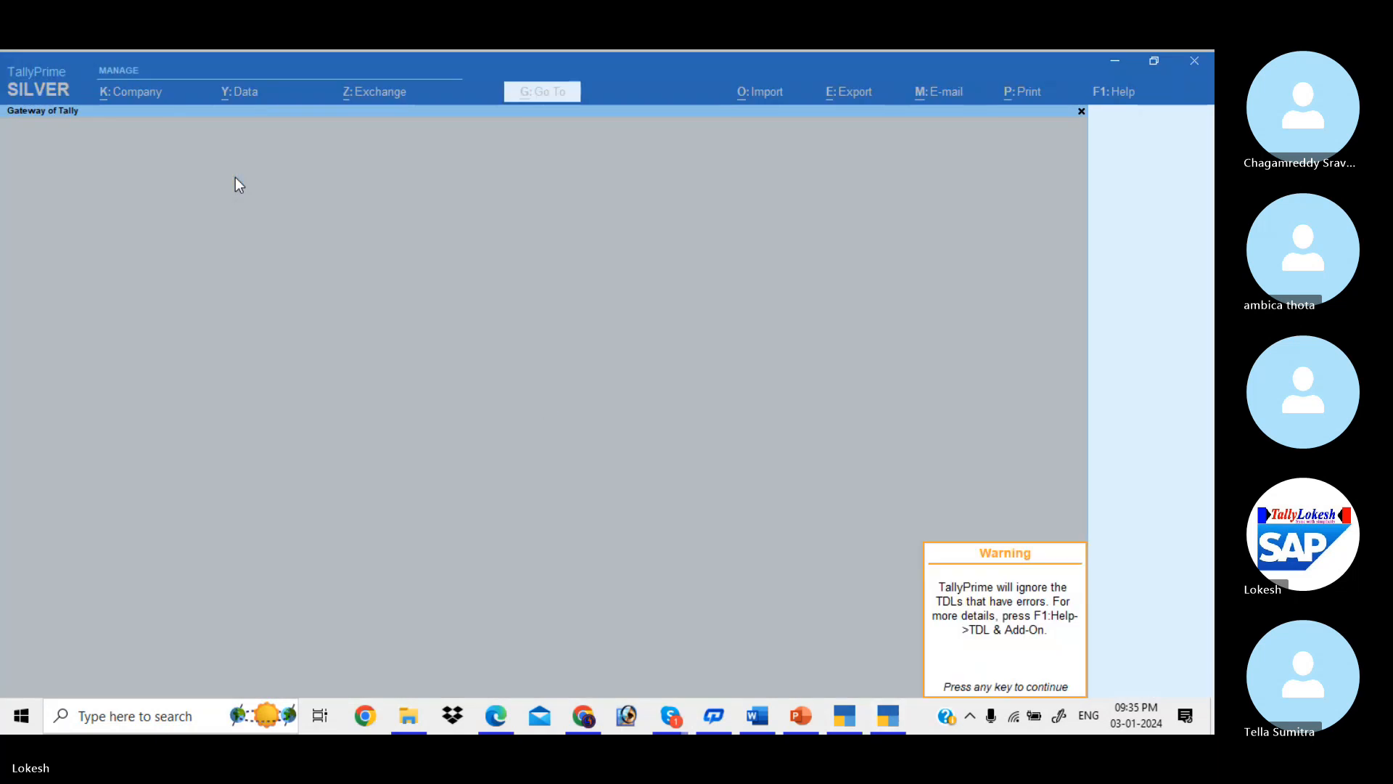
pyautogui.press('Return')
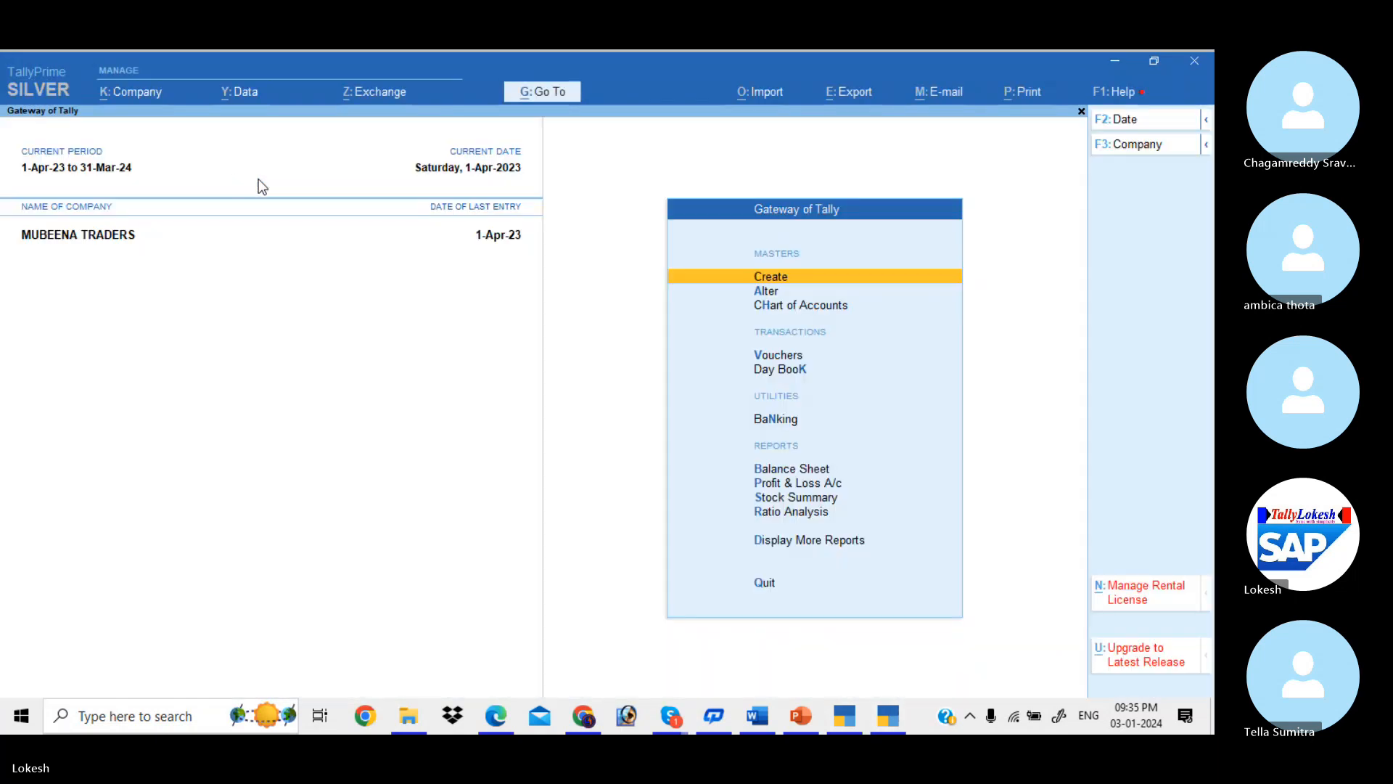
# - Compare the Gateway of Tally in both TallyPrime windows, examining the report entries, Dashboard availability and the E-mail and Share options
pyautogui.click(809, 545)
pyautogui.press('Escape')
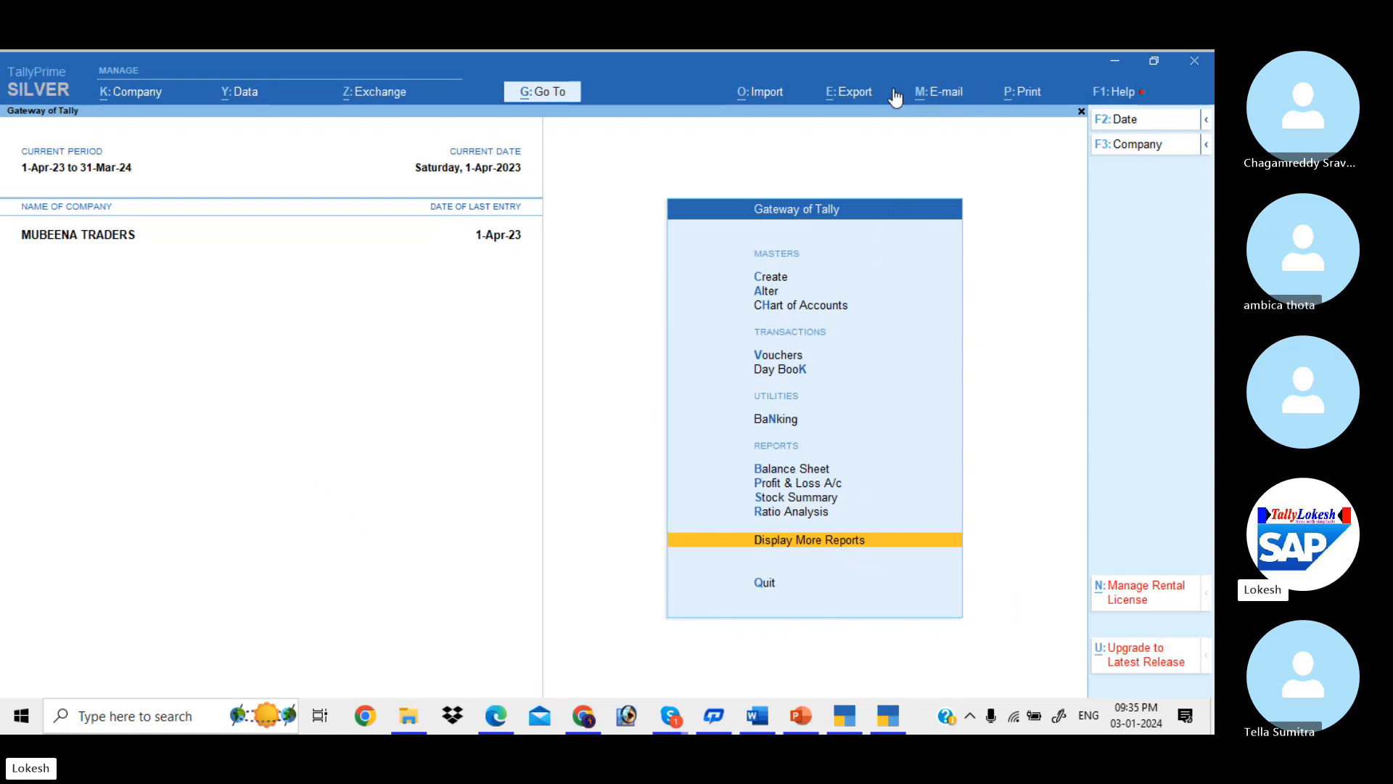
pyautogui.hotkey('alt', 'Tab')
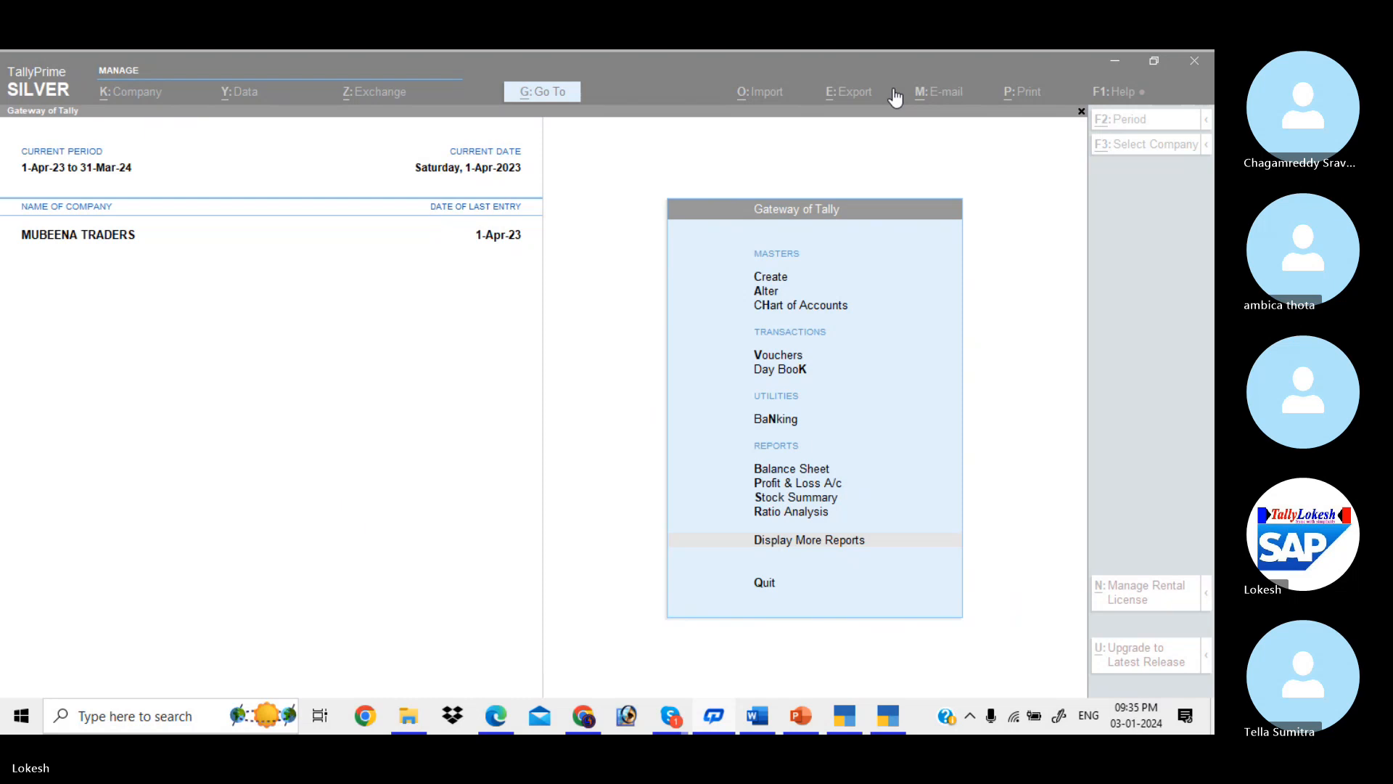
pyautogui.hotkey('alt', 'Tab')
pyautogui.hotkey('alt', 'Tab')
pyautogui.hotkey('alt', 'Tab')
pyautogui.hotkey('alt', 'Tab')
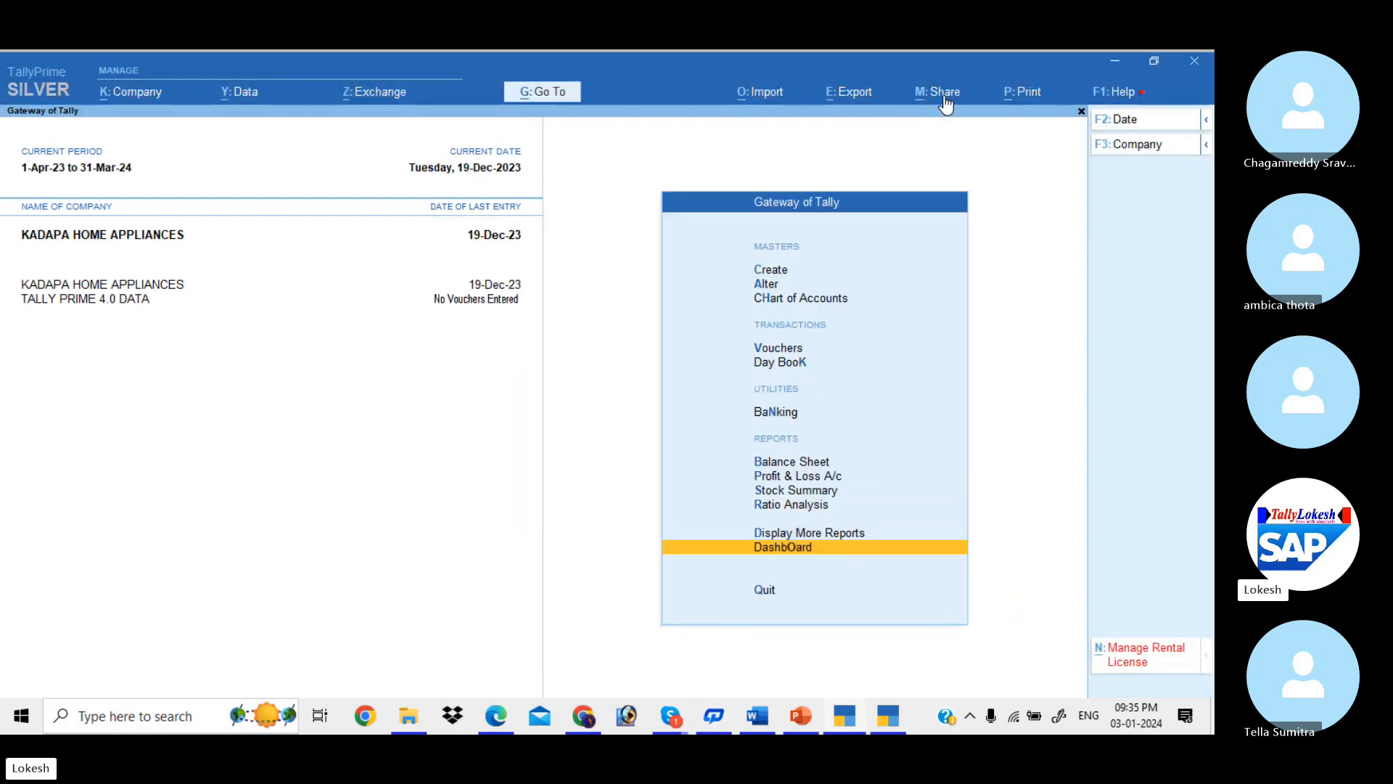
pyautogui.hotkey('alt', 'Tab')
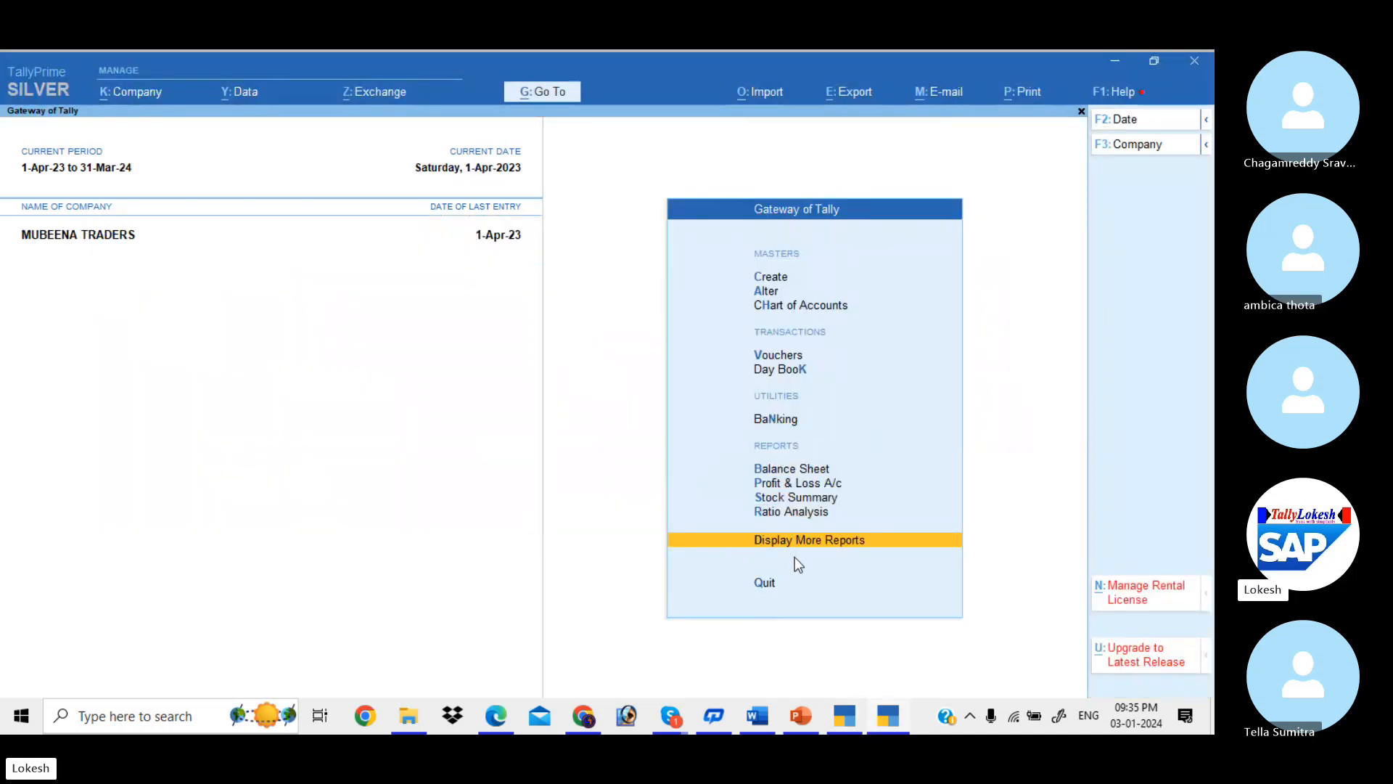
pyautogui.hotkey('alt', 'Tab')
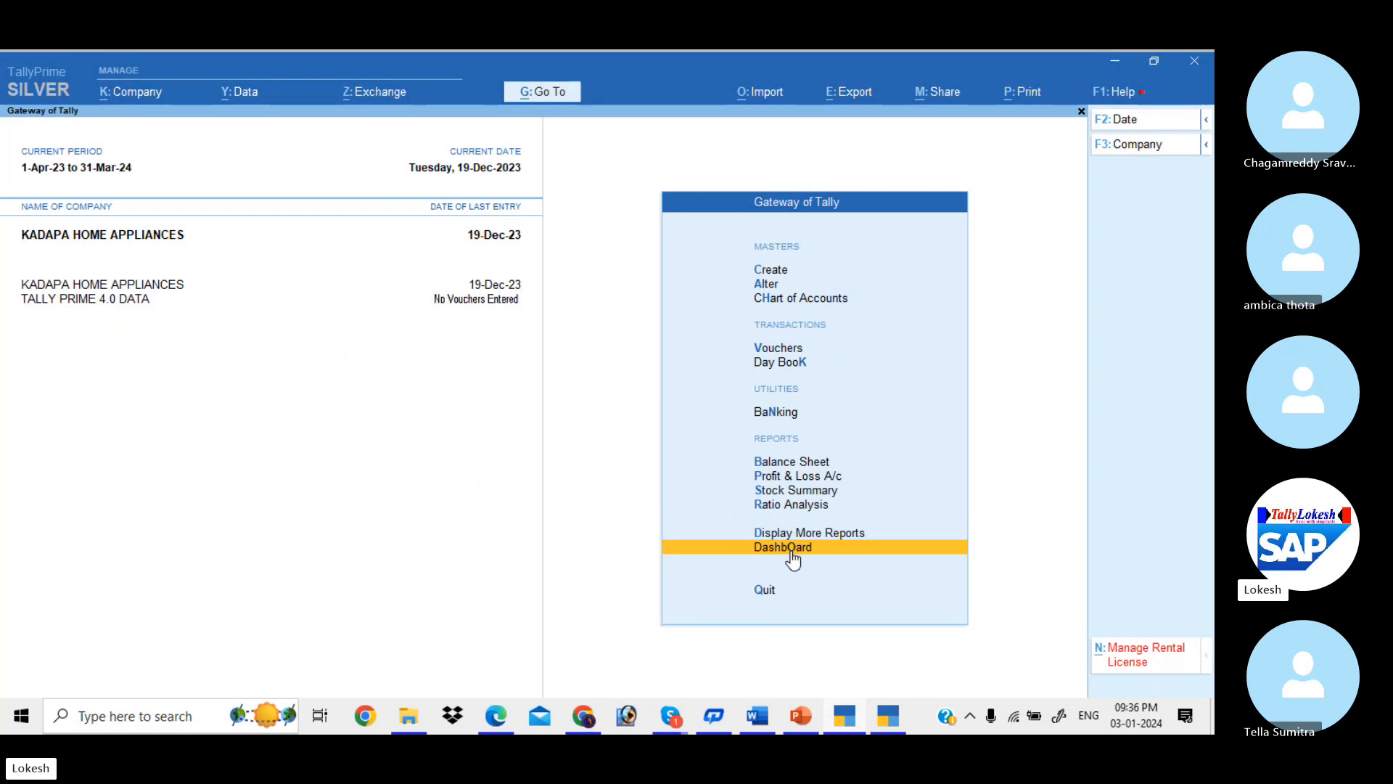
# - Switch to the TallyPrime window with MUBEENA TRADERS loaded and quit it
pyautogui.press('alt')
pyautogui.hotkey('alt', 'Tab')
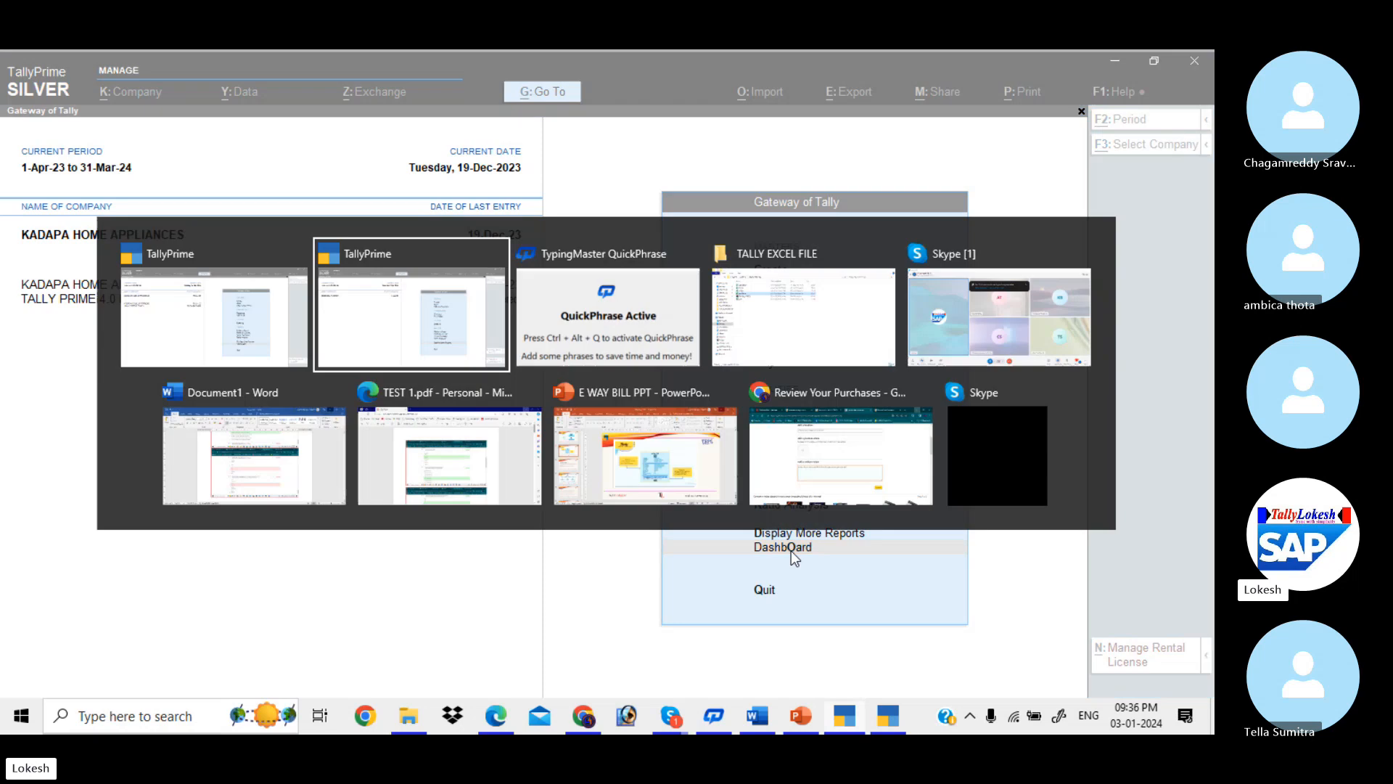
pyautogui.press('Escape')
pyautogui.press('y')
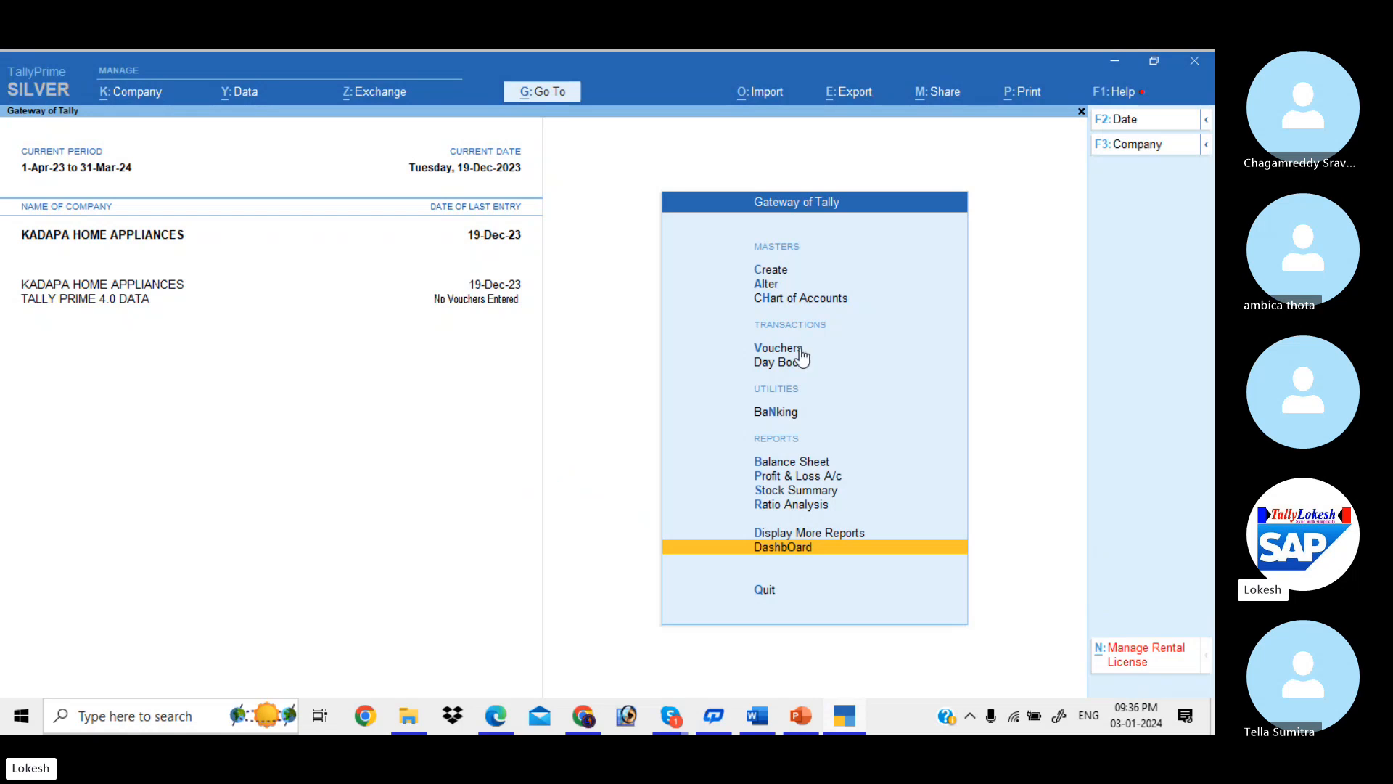
# - Switch to the Skype call window
pyautogui.click(671, 718)
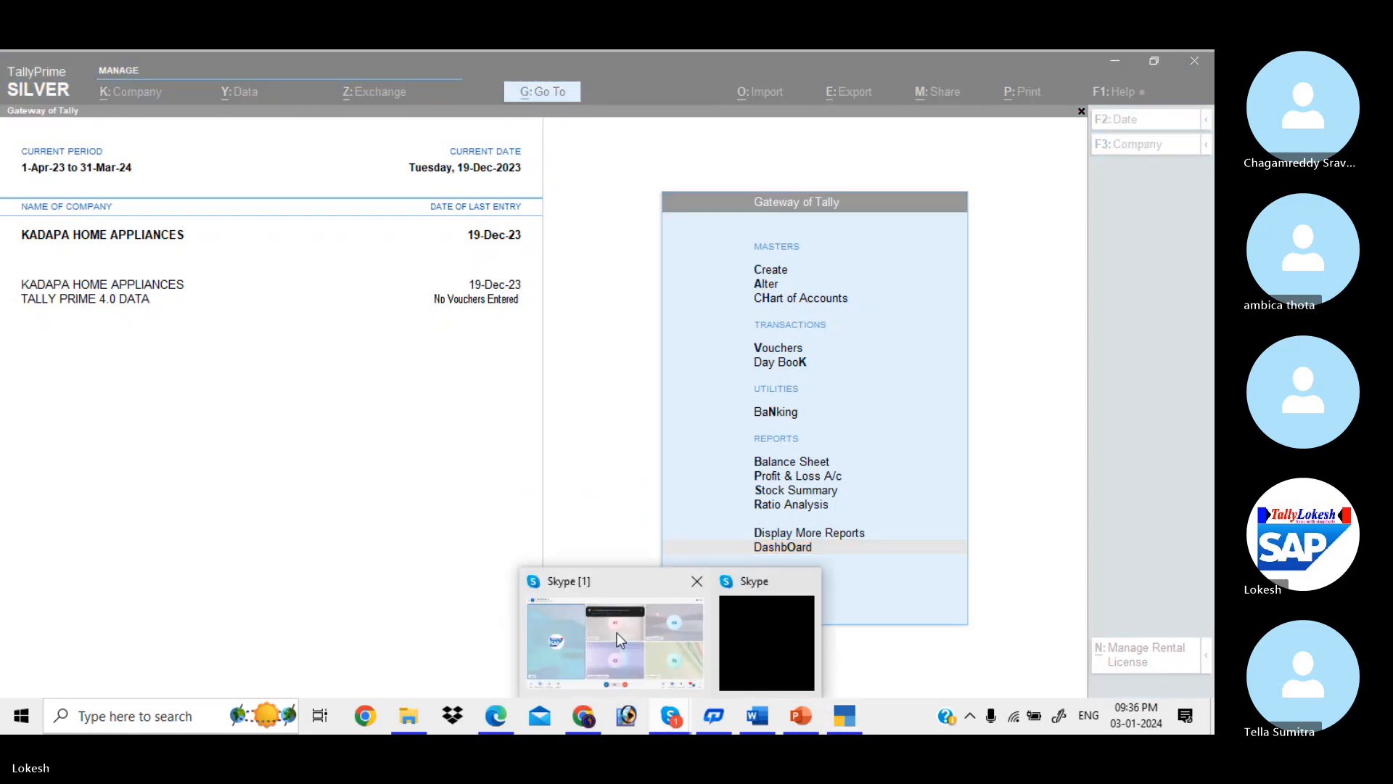